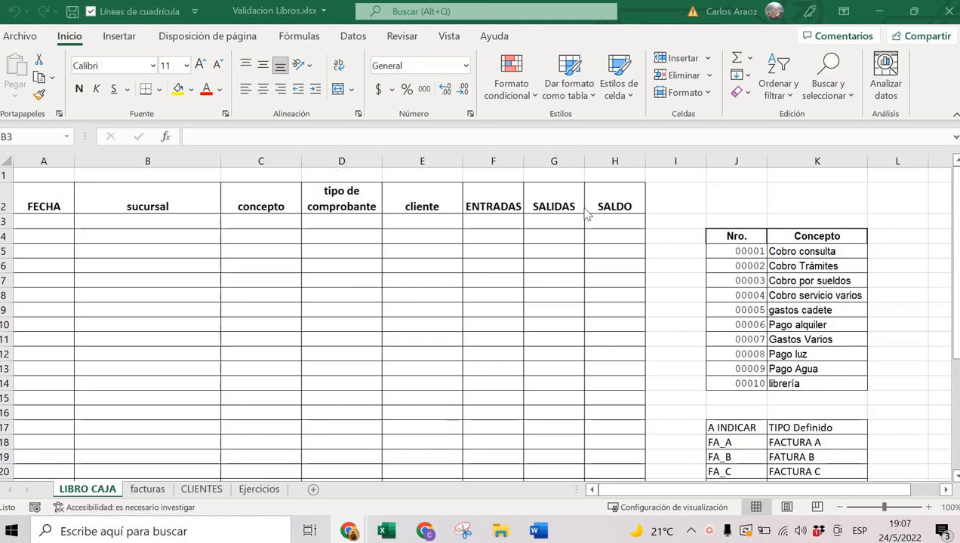
Select the LIBRO CAJA ledger header row, FECHA through SALDO.
left_click(137, 207)
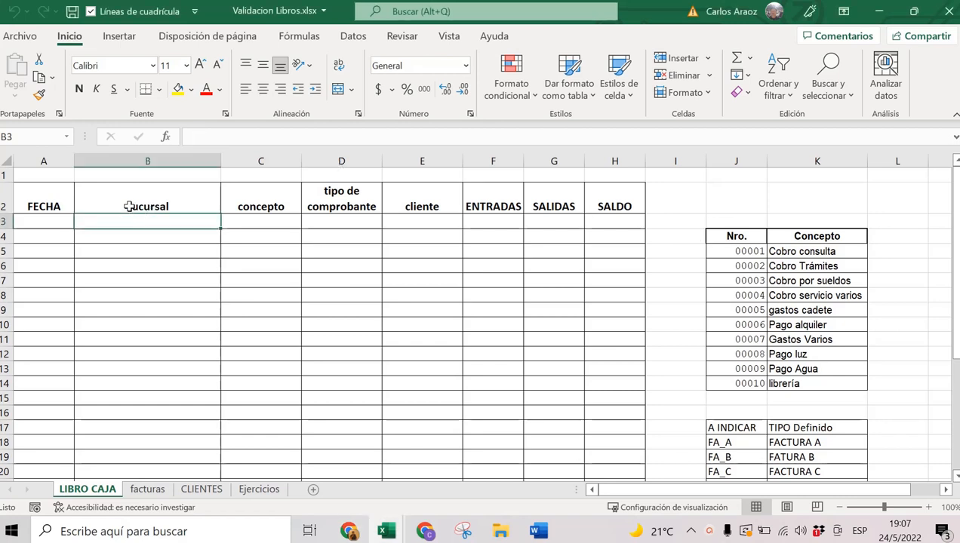
left_click(60, 205)
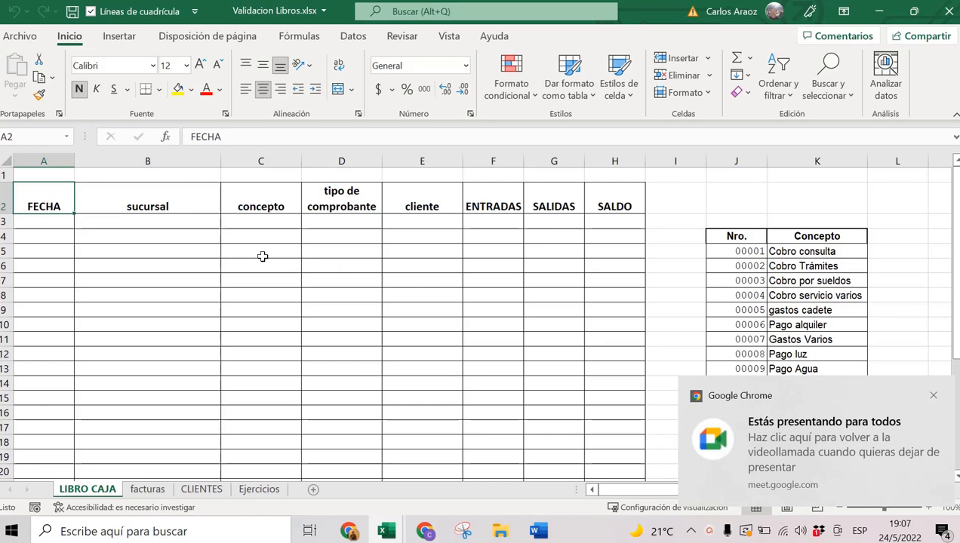
left_click_drag(55, 197, 605, 194)
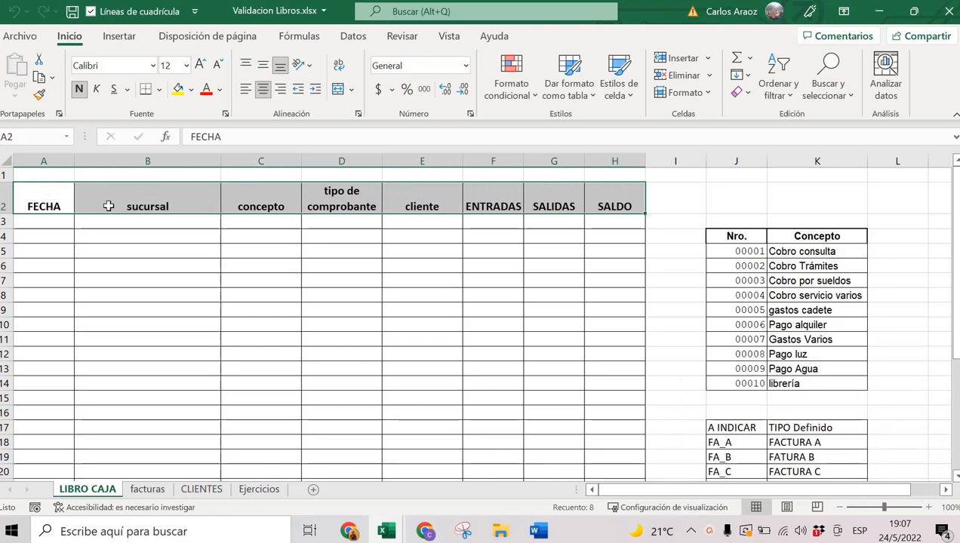
left_click_drag(58, 208, 50, 315)
left_click_drag(43, 221, 27, 355)
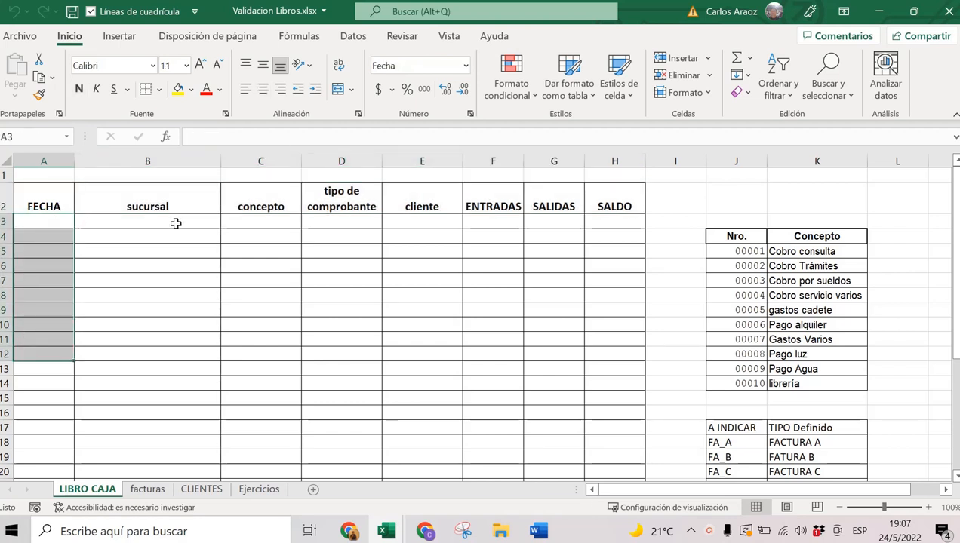
left_click_drag(176, 223, 178, 330)
left_click(153, 200)
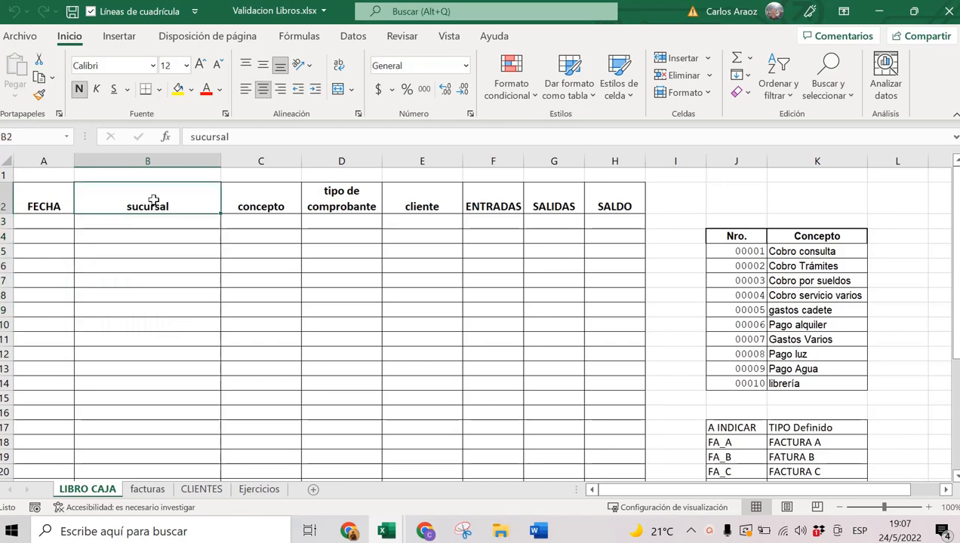
left_click_drag(54, 200, 596, 206)
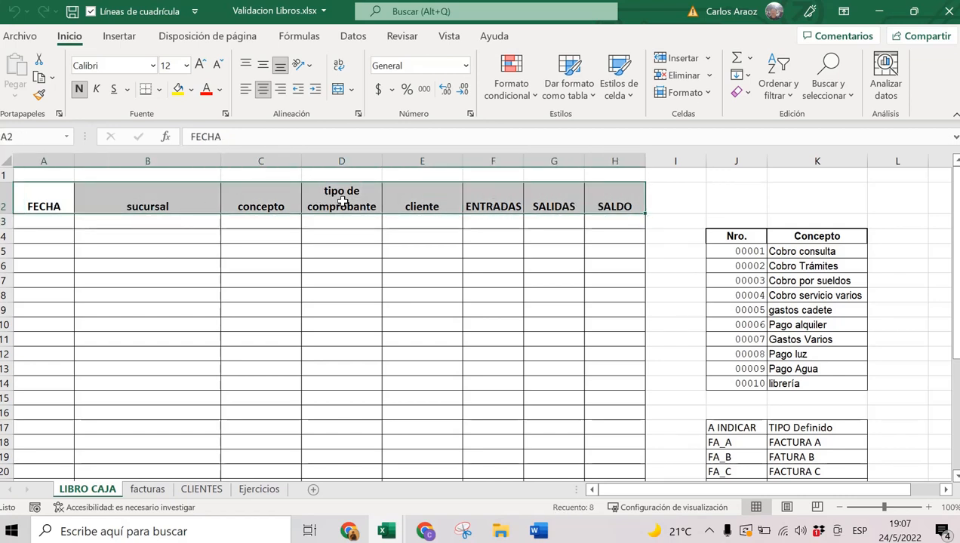
left_click(210, 208)
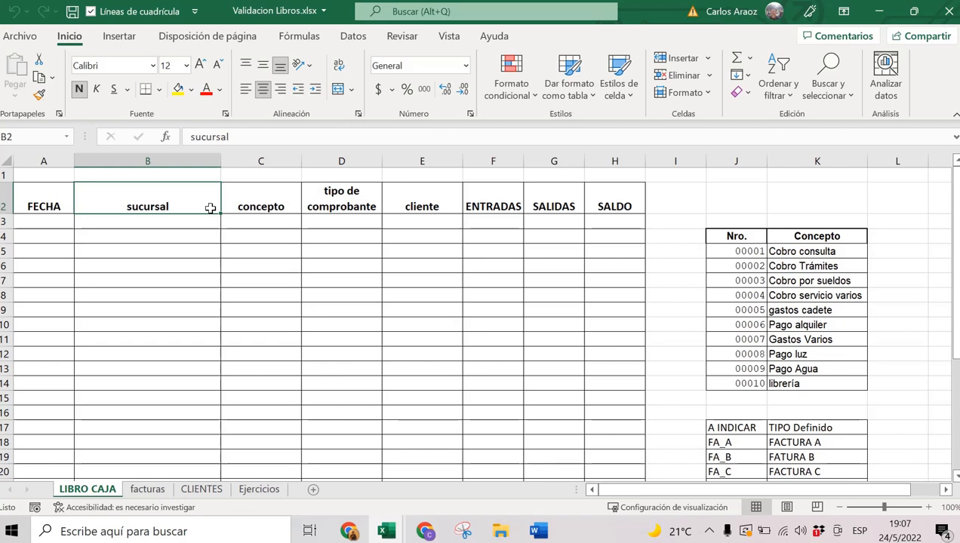
left_click(233, 203)
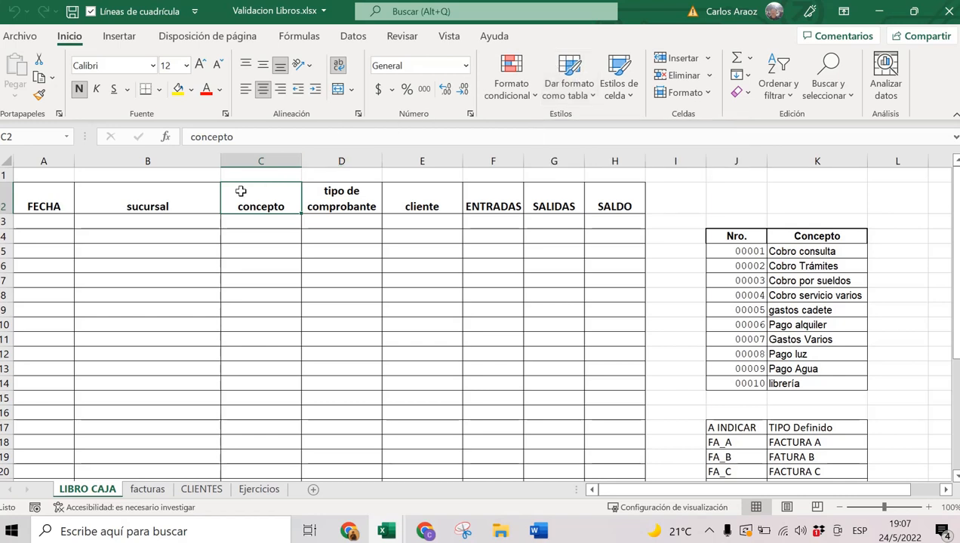
left_click(167, 201)
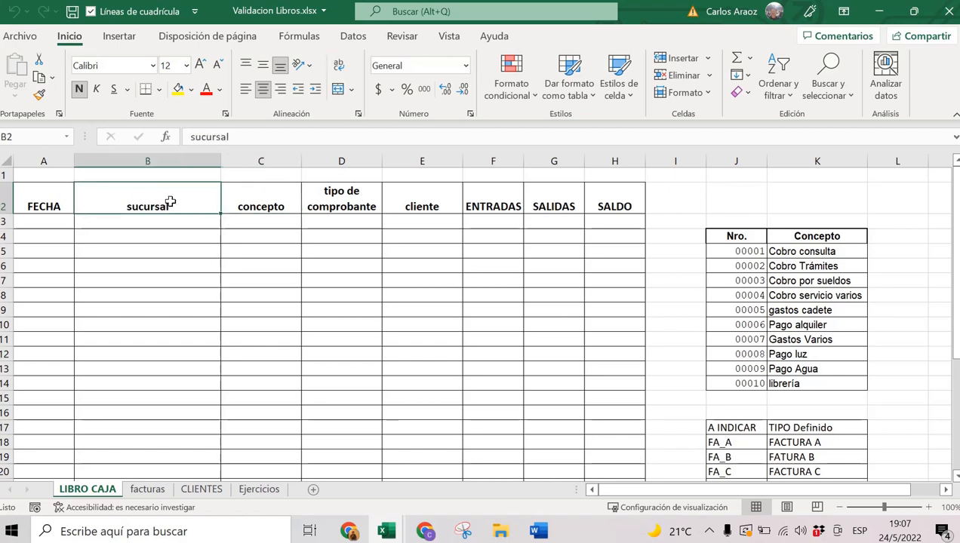
Format the headers as a table with the Blanco, Estilo de tabla claro 1 style.
left_click(572, 73)
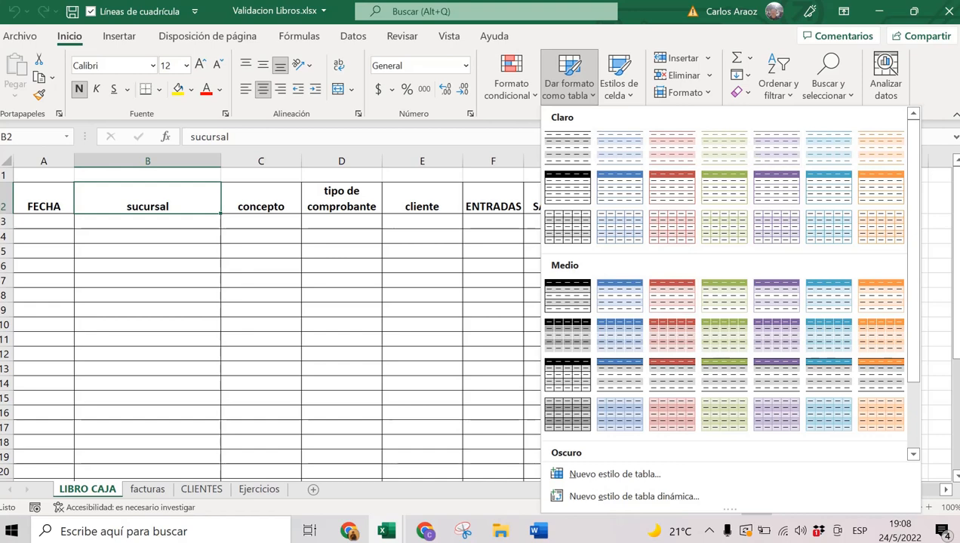
key("Escape")
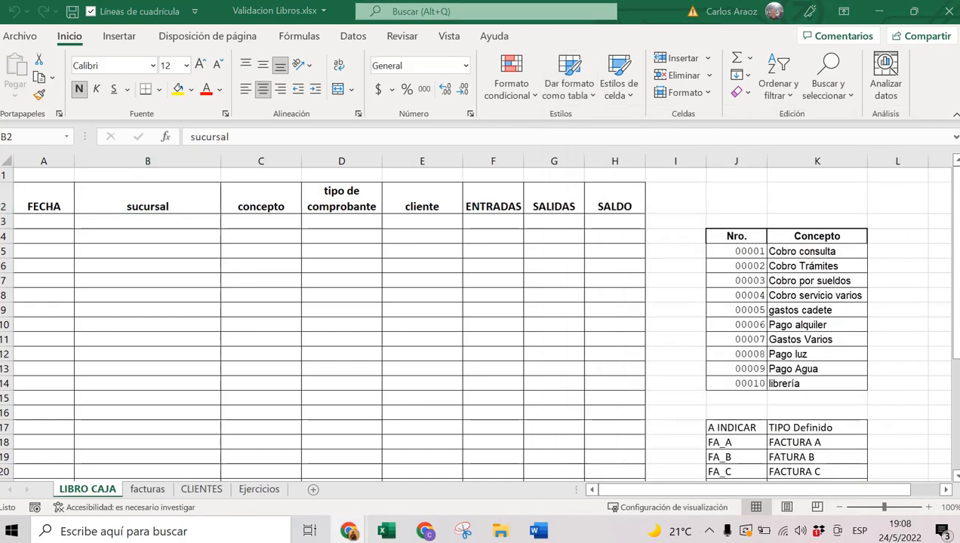
left_click(569, 79)
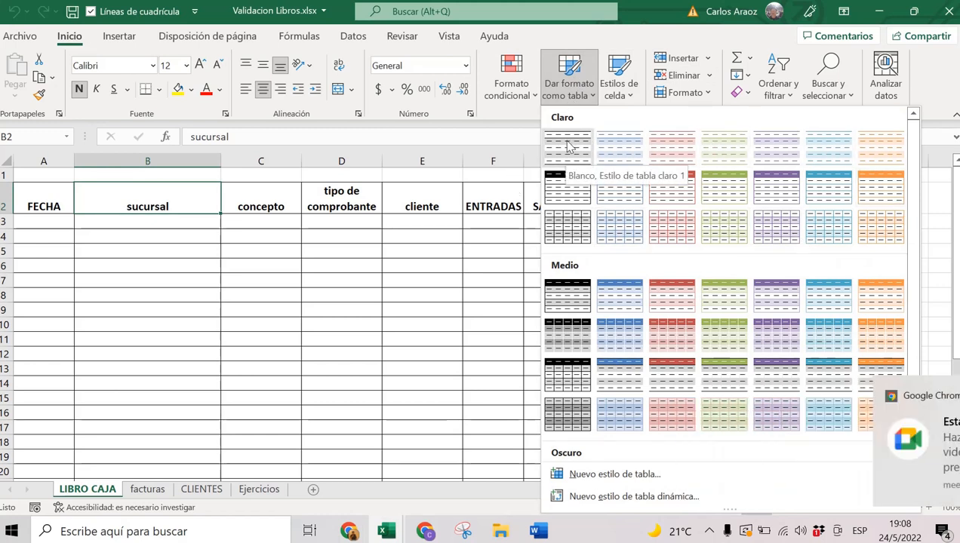
left_click(570, 153)
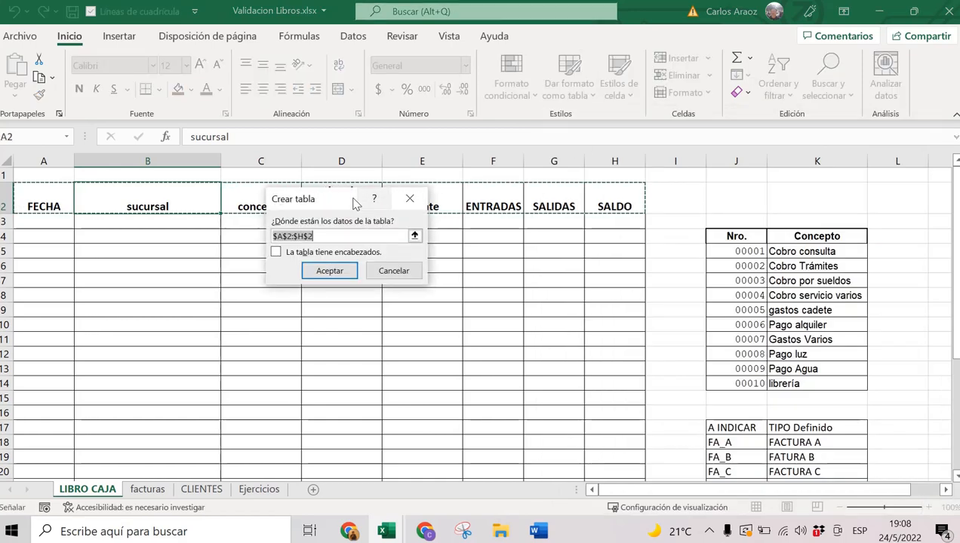
Create table Tabla1 from A2:H2, marking that the range has headers.
left_click_drag(355, 204, 367, 273)
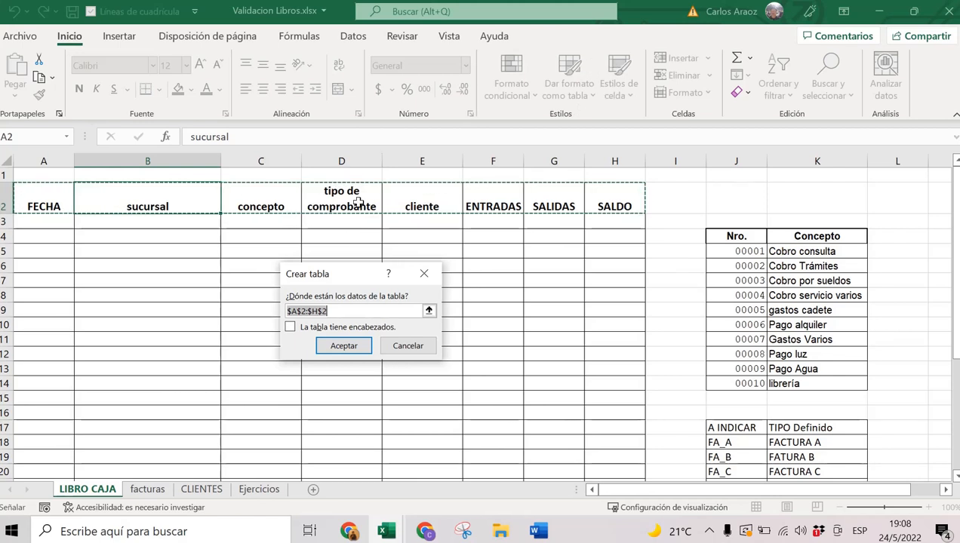
left_click_drag(349, 277, 384, 252)
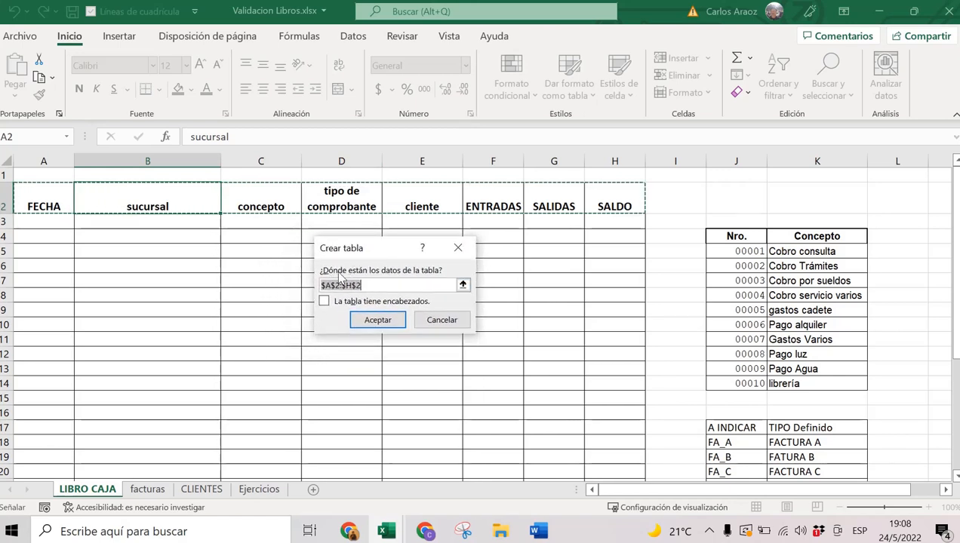
left_click(324, 302)
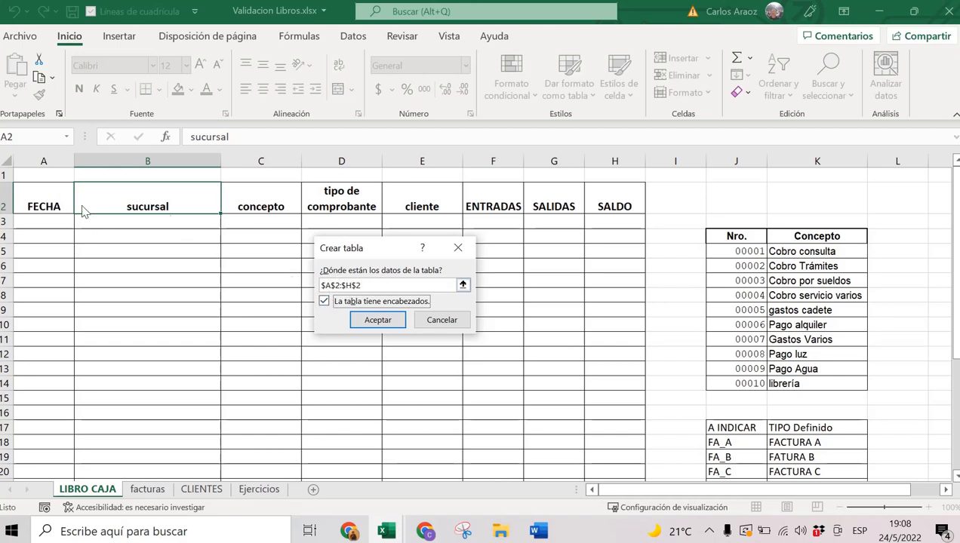
left_click(391, 322)
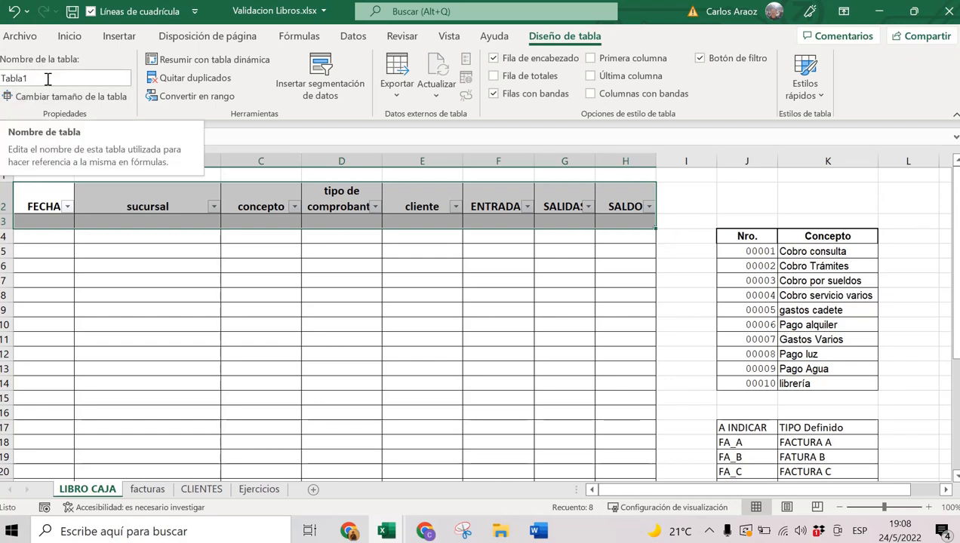
double_click(47, 79)
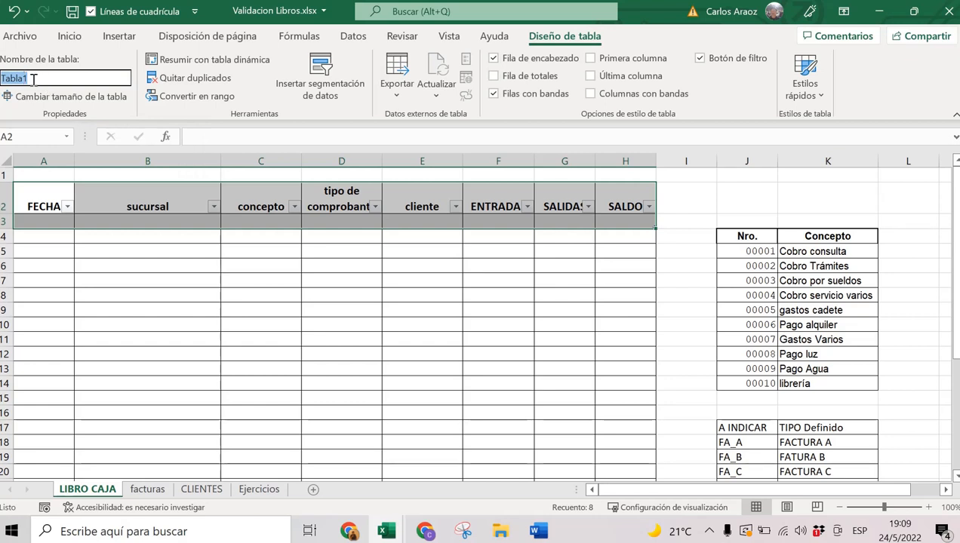
left_click(46, 79)
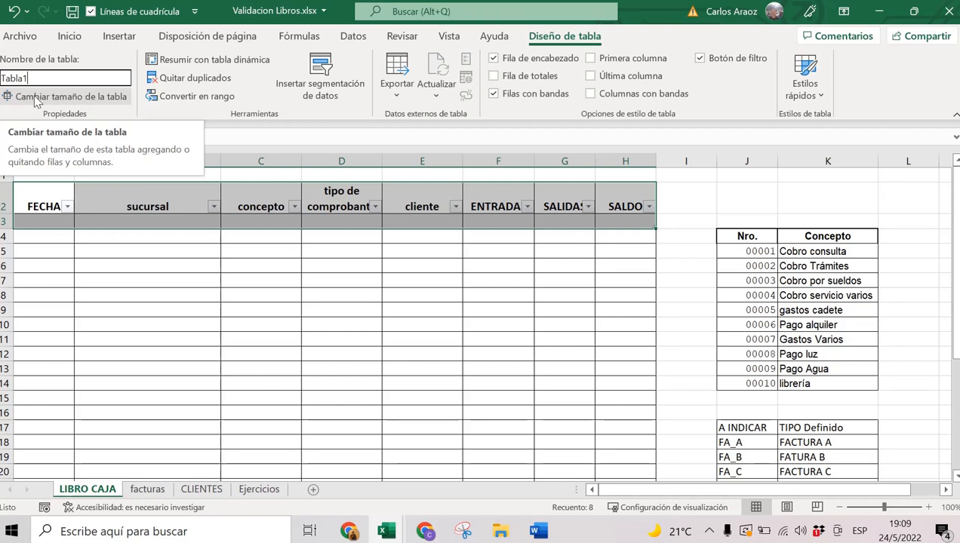
left_click(79, 101)
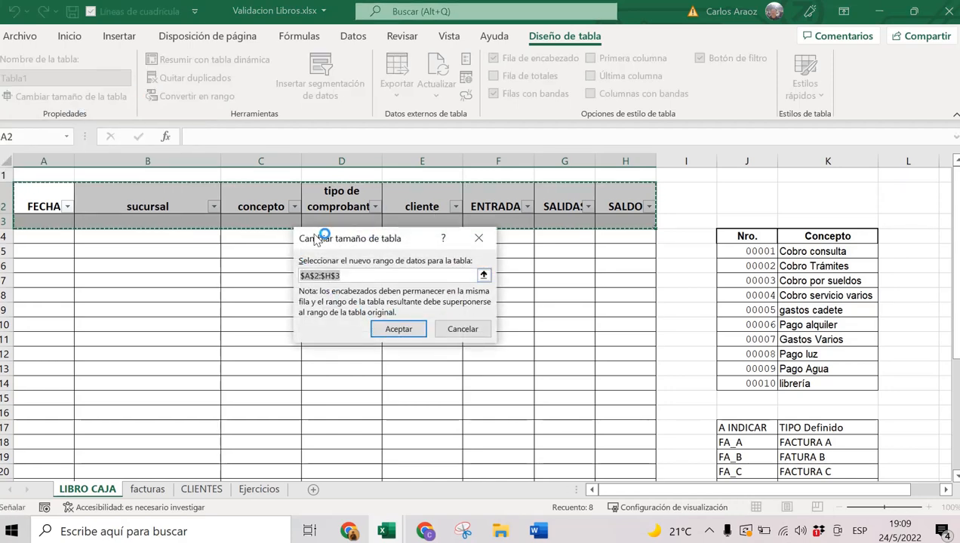
left_click(394, 332)
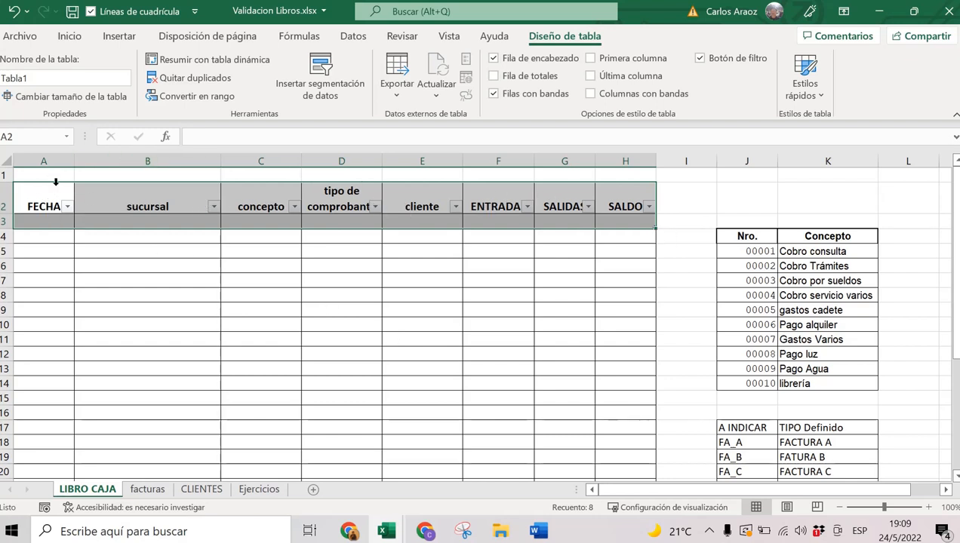
left_click(43, 219)
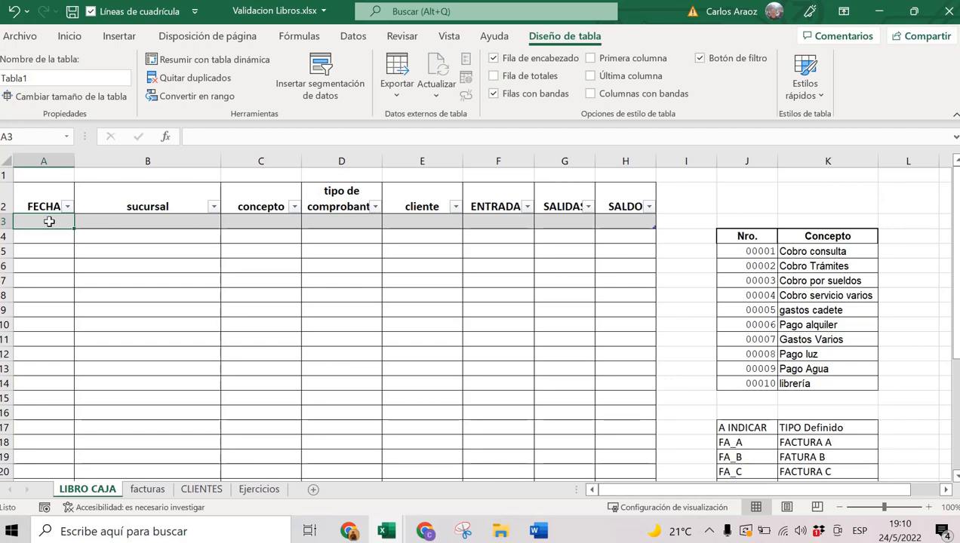
Show the Datos tab and restore, resize, then re-maximize the Validacion Libros.xlsx window.
left_click(355, 38)
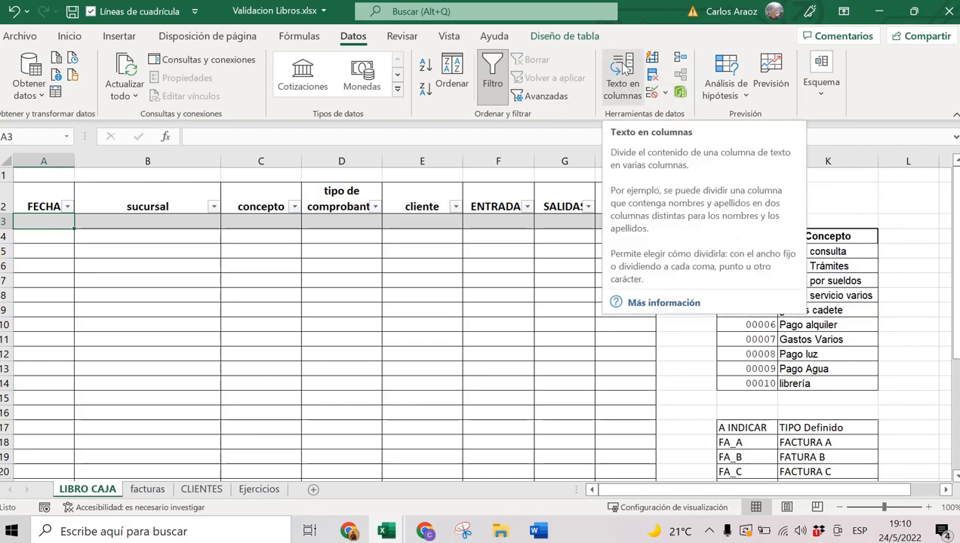
left_click(914, 12)
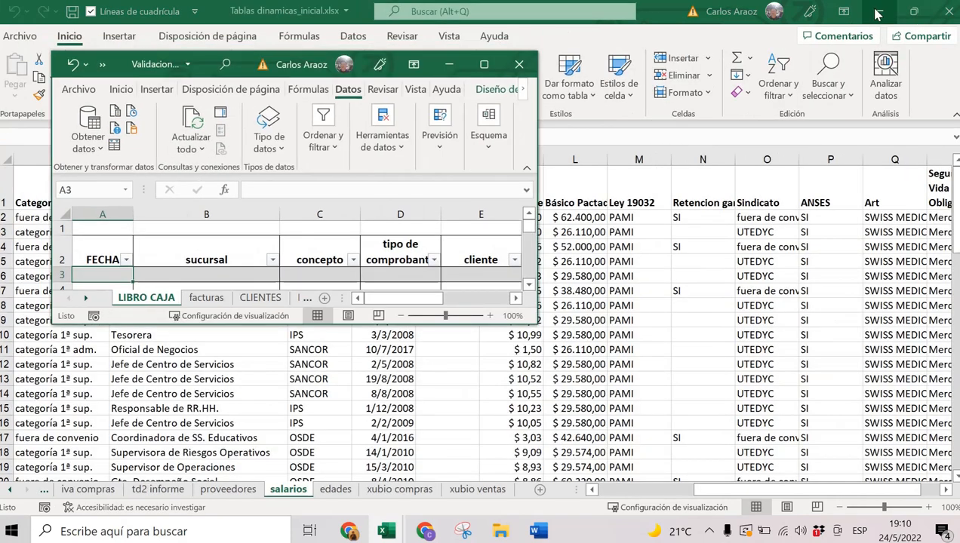
left_click(877, 13)
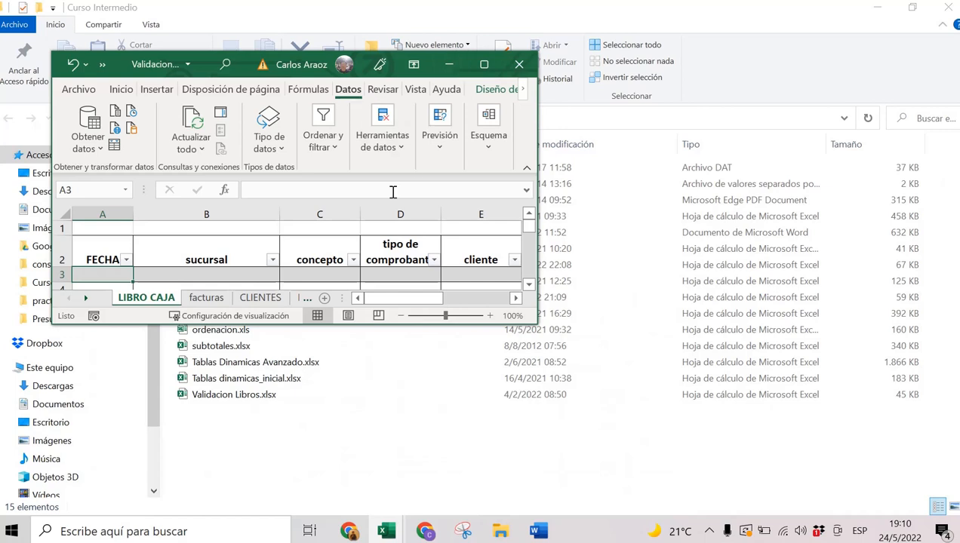
left_click_drag(536, 323, 614, 473)
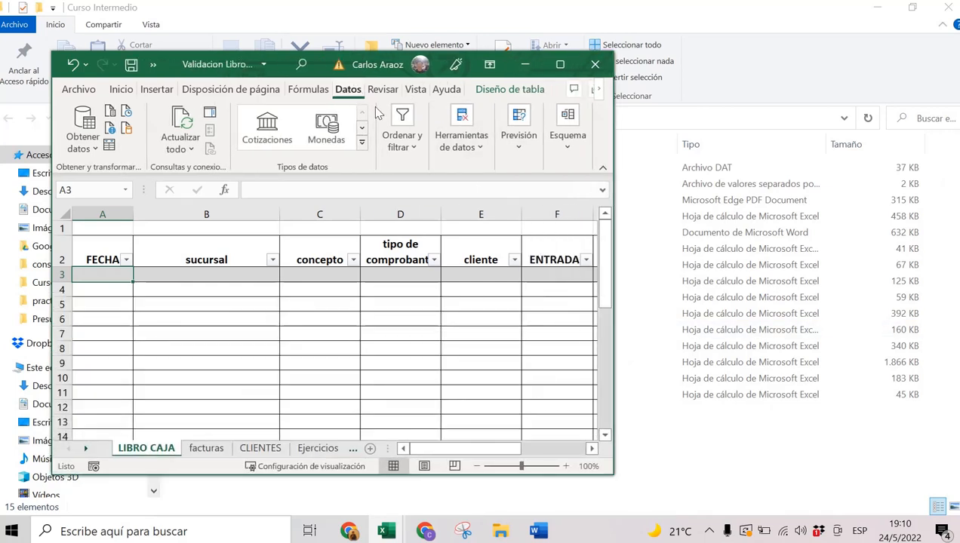
left_click(462, 142)
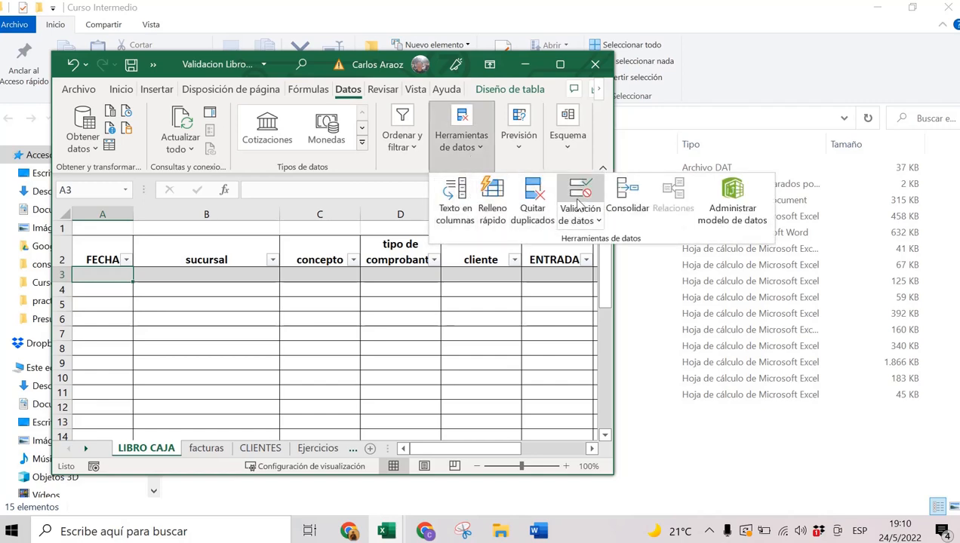
left_click(560, 64)
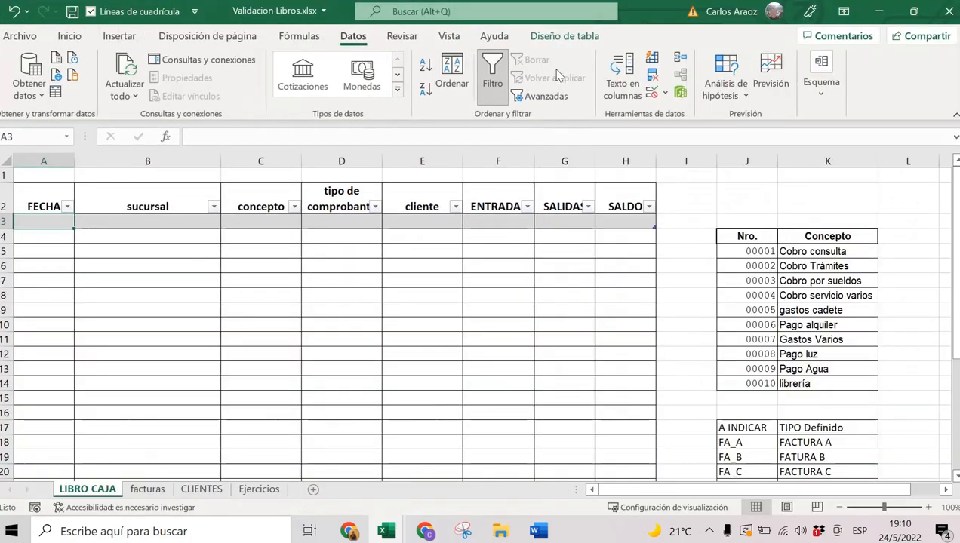
Open Validación de datos for FECHA cell A3.
left_click(653, 94)
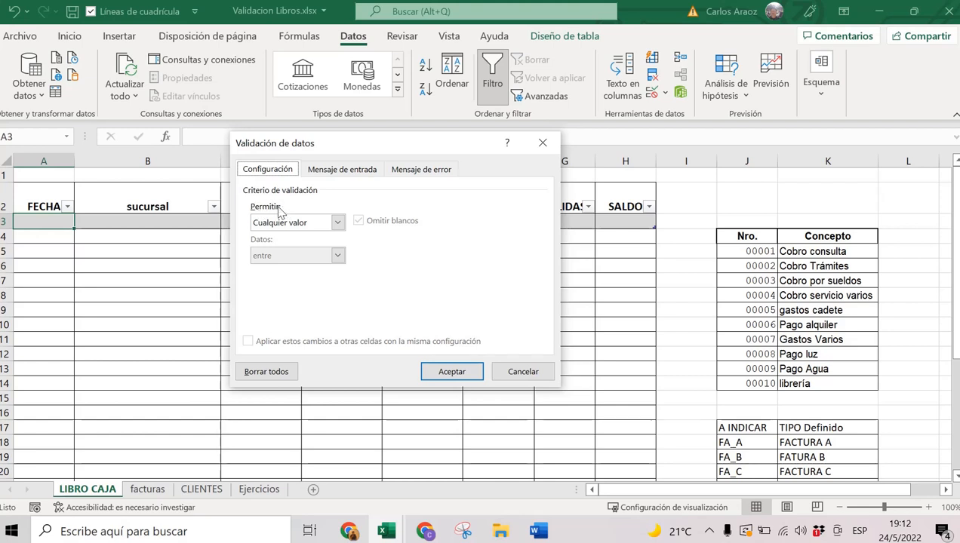
Allow only dates 'mayor o igual que' 01/01/22 in cell A3.
left_click(276, 226)
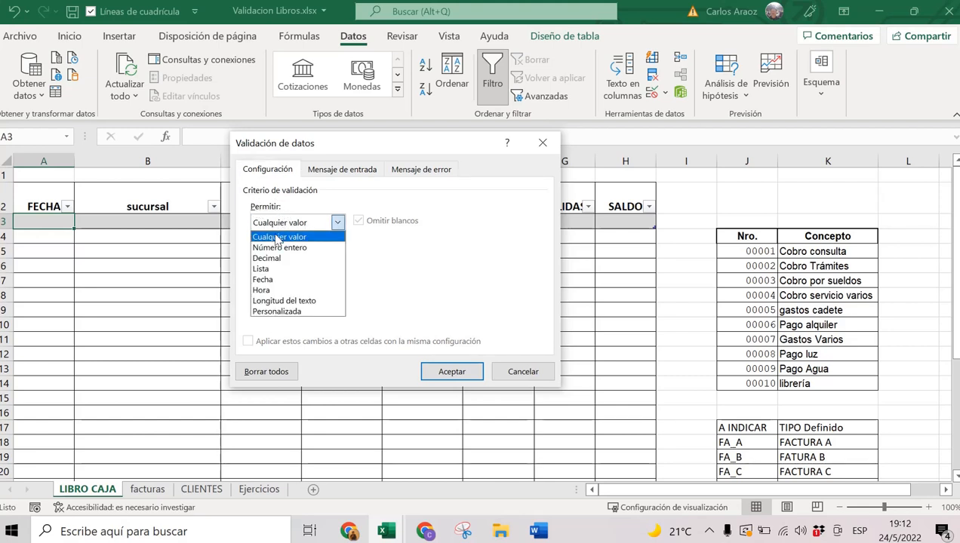
left_click(268, 280)
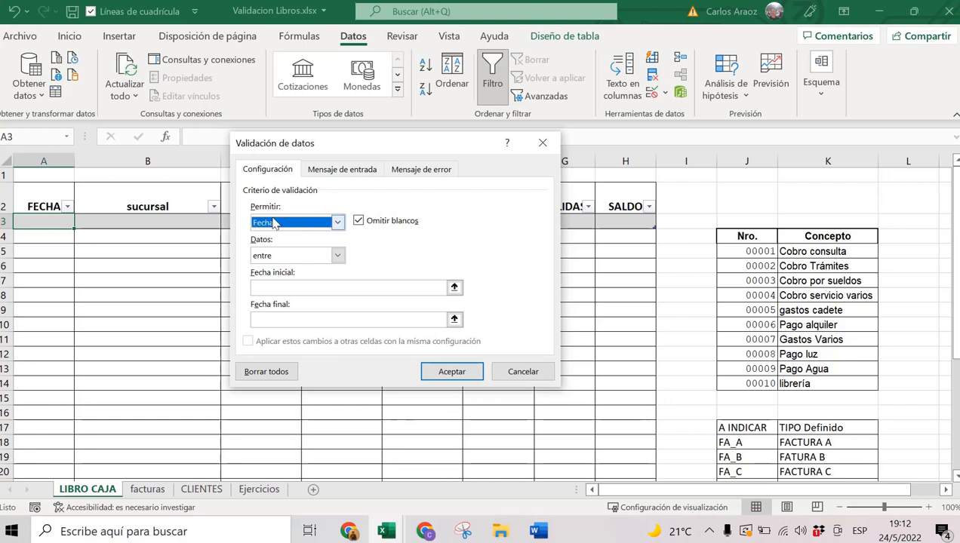
left_click(274, 223)
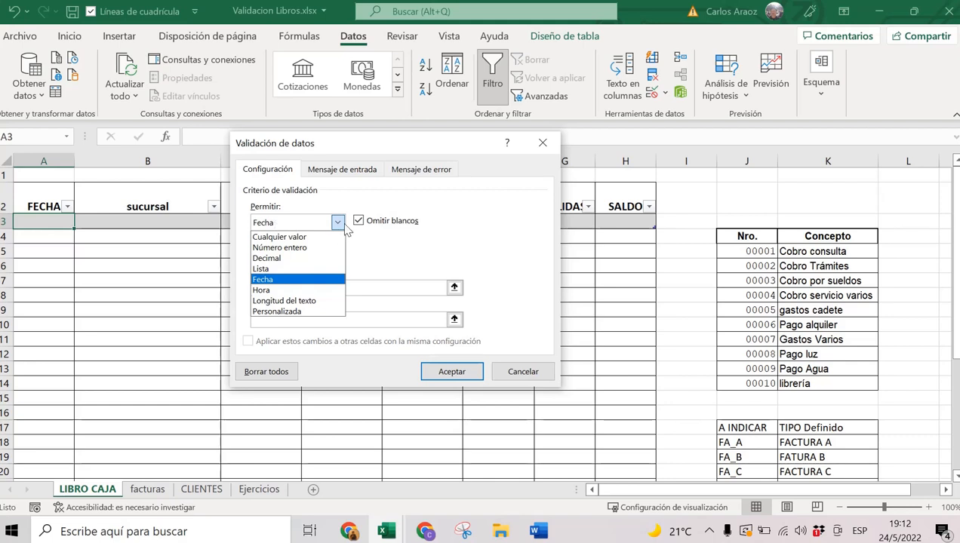
left_click(284, 280)
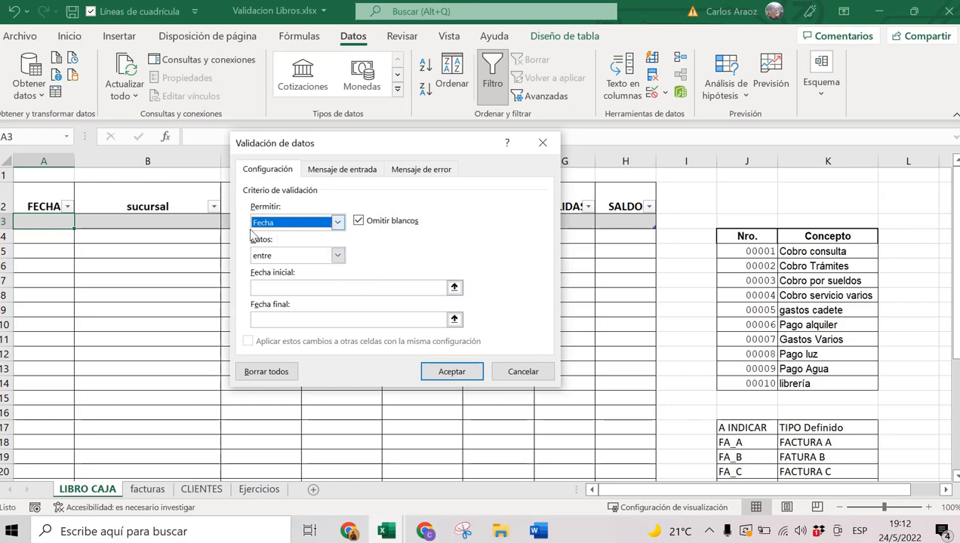
left_click(279, 257)
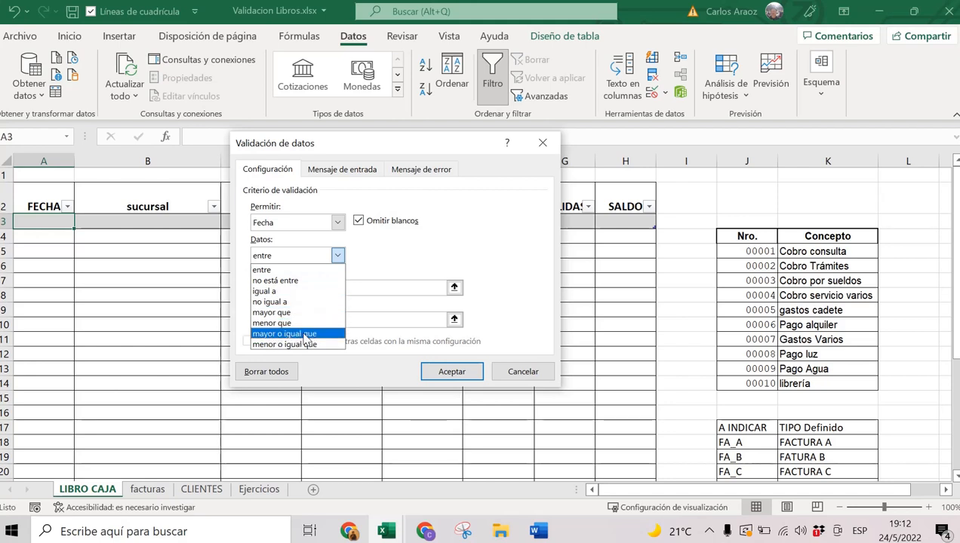
left_click(299, 334)
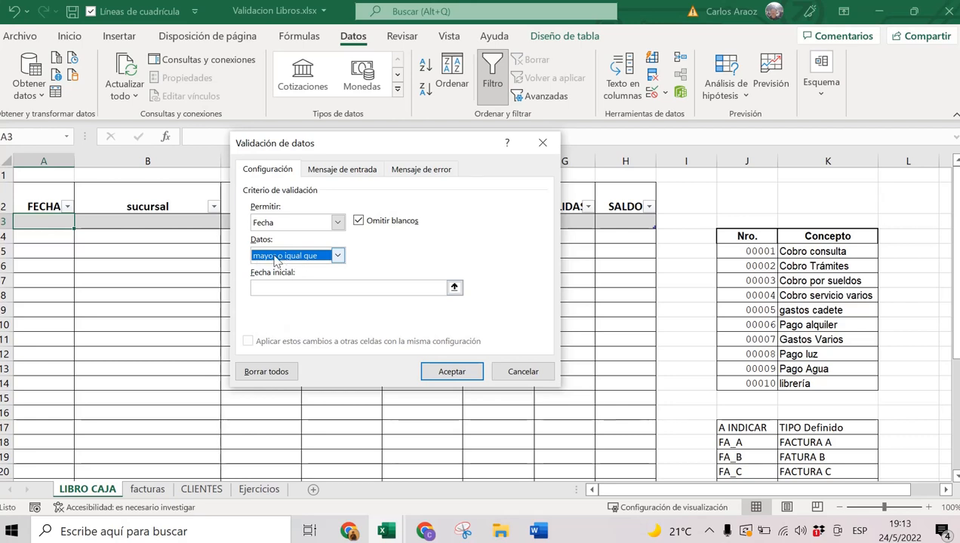
left_click(276, 259)
left_click(283, 334)
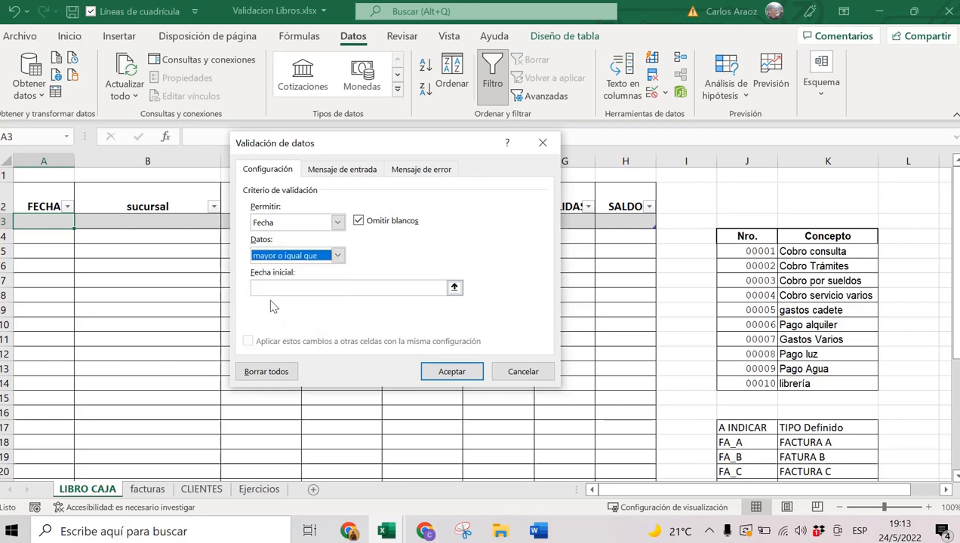
left_click(268, 288)
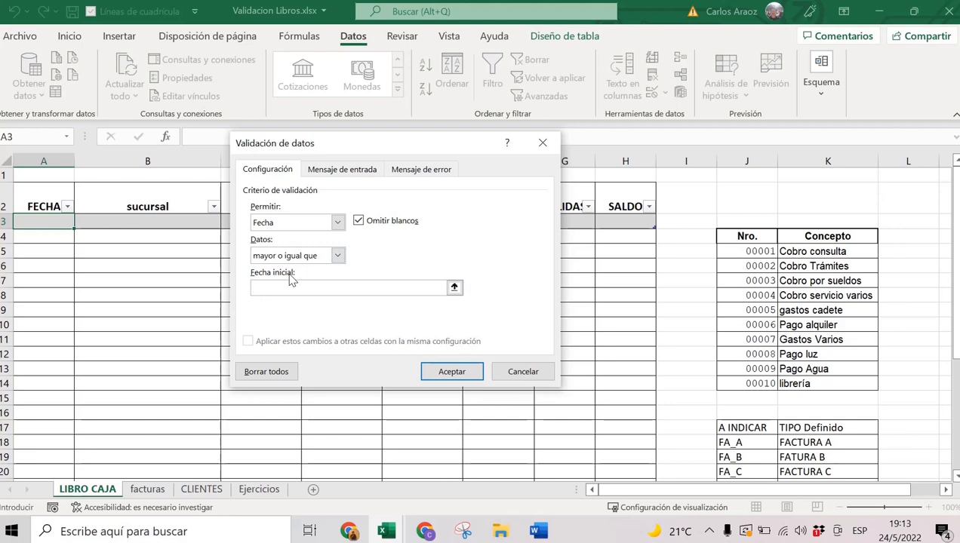
type("01/01/22")
left_click_drag(310, 288, 226, 284)
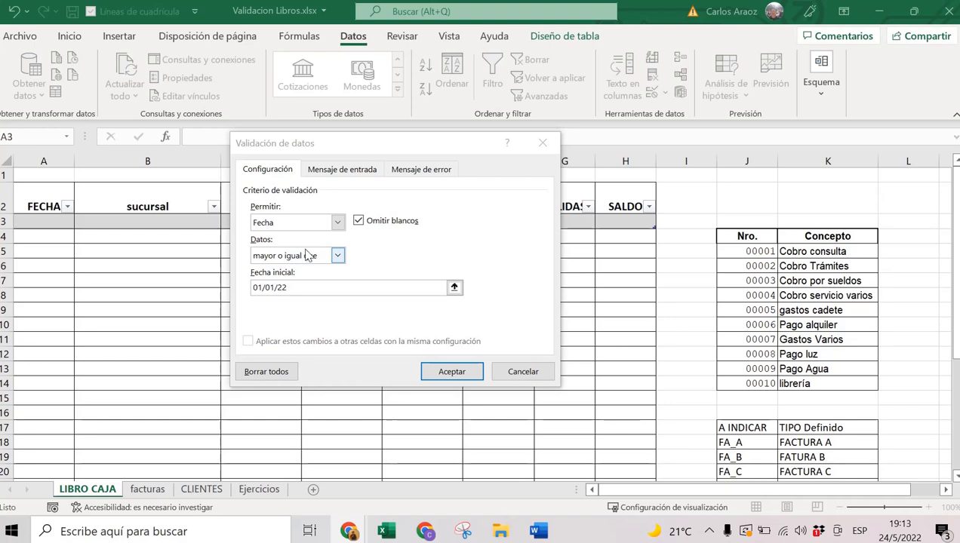
Apply the date rule, then confirm that entering 24 in A3 is rejected and cancelled.
left_click(463, 375)
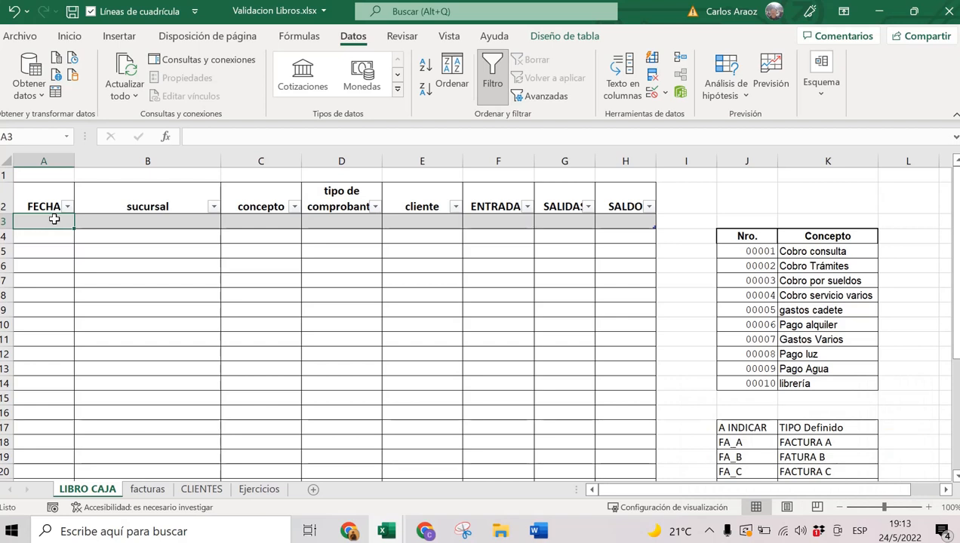
type("24")
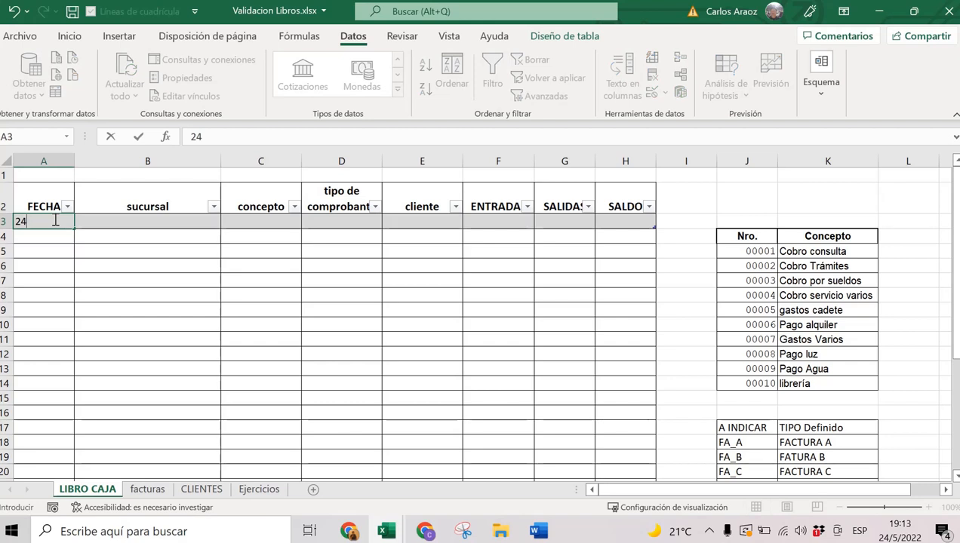
key("Return")
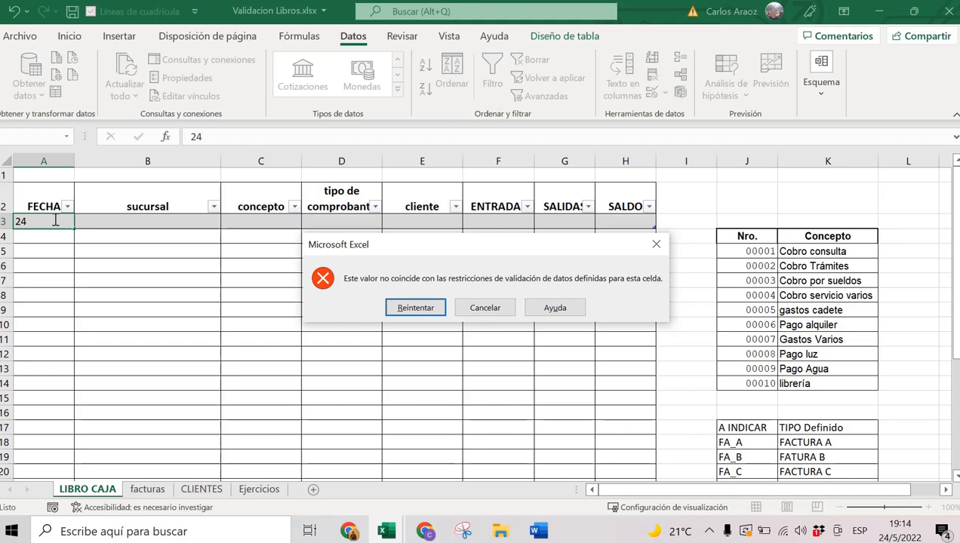
key("Return")
key("Return")
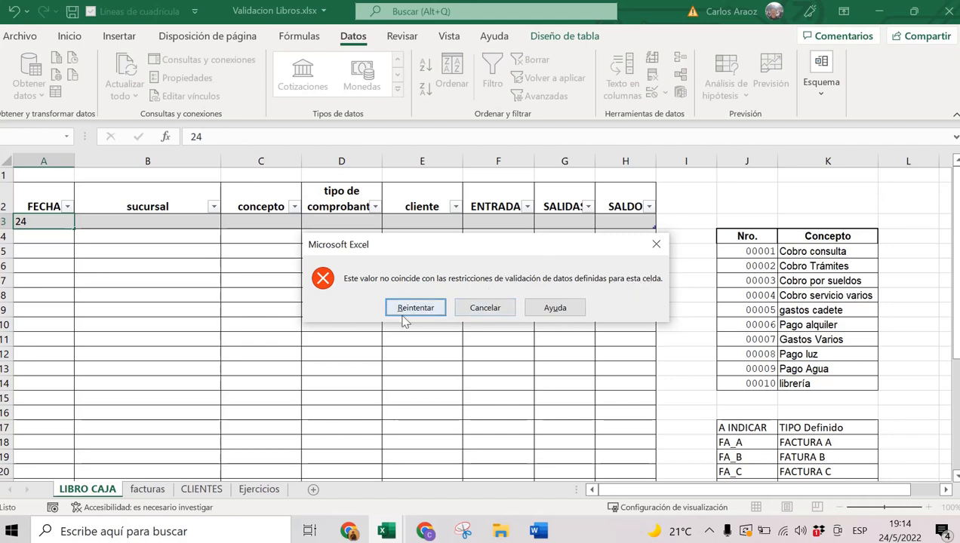
left_click(483, 309)
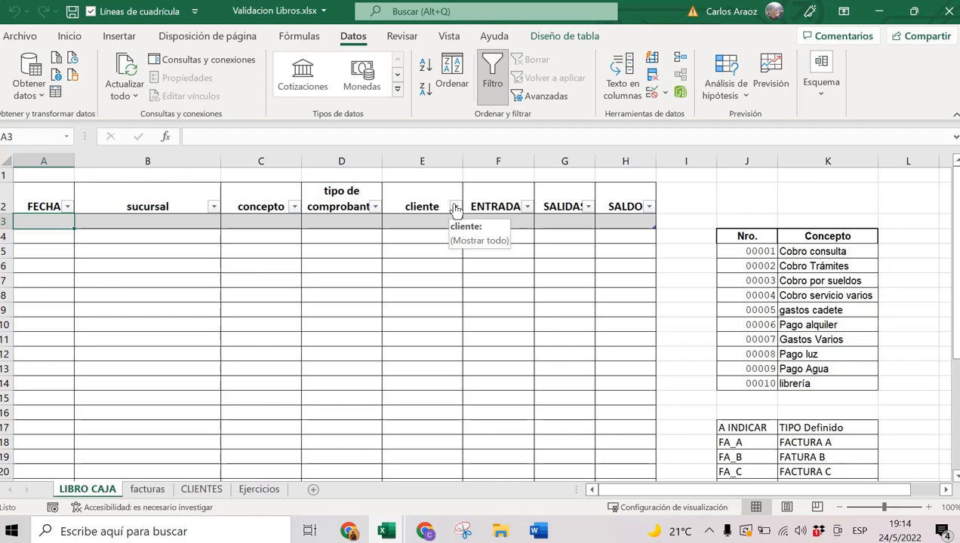
Select sucursal cell B3 and open its data validation settings.
left_click(159, 224)
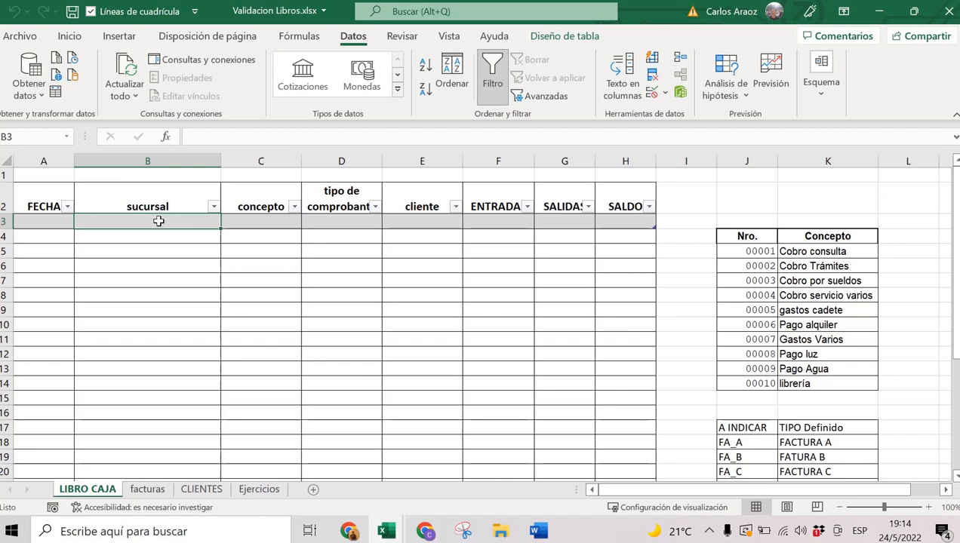
left_click_drag(158, 221, 161, 394)
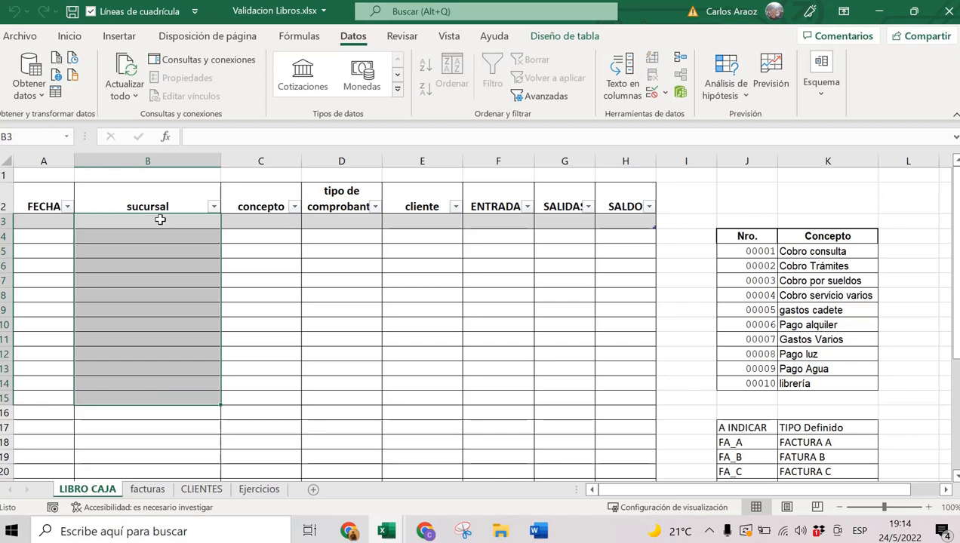
left_click_drag(160, 219, 159, 219)
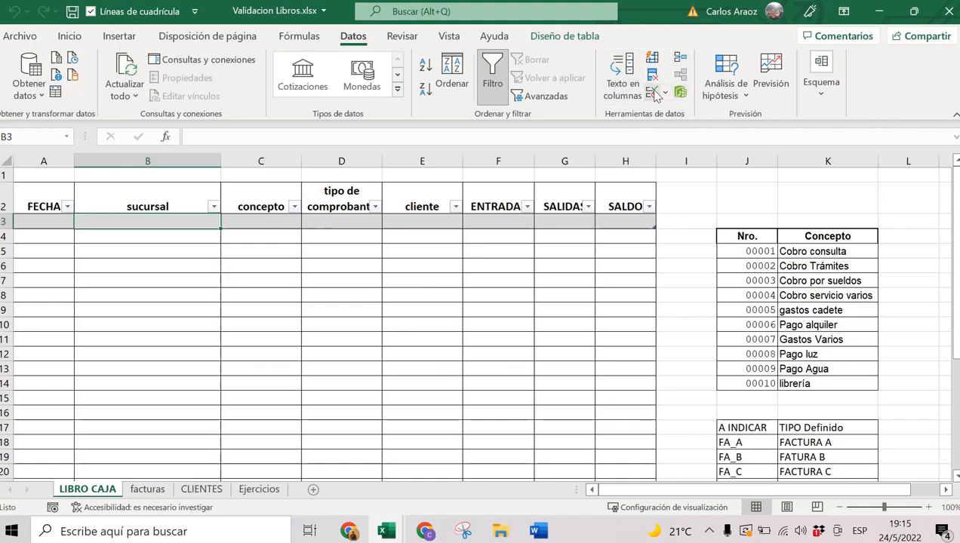
left_click(655, 94)
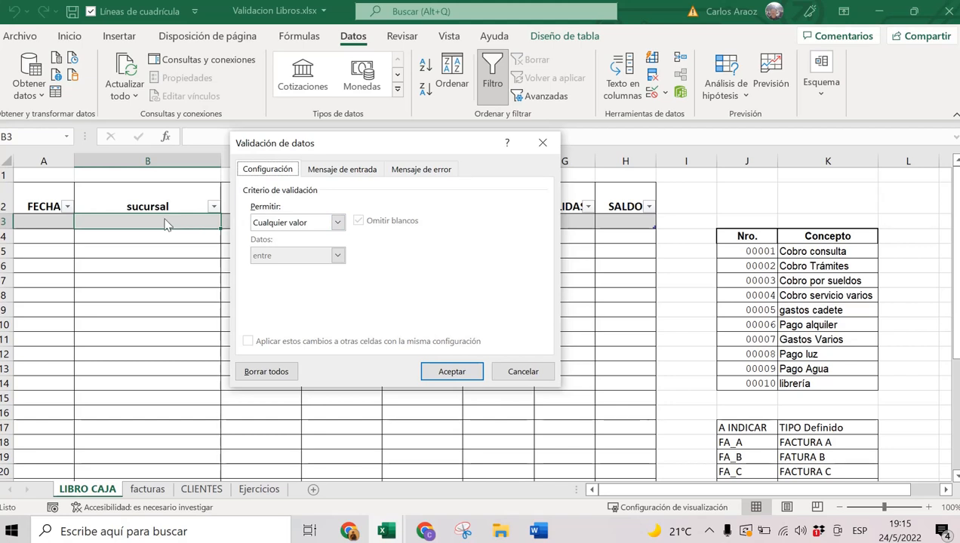
Restrict B3 to a Lista with source Metan;Salta;Tucuman.
left_click(278, 221)
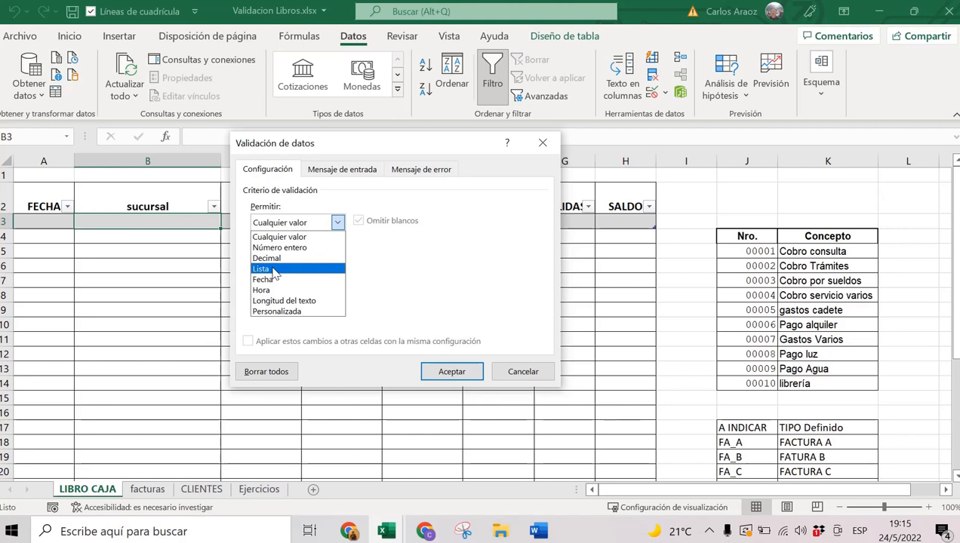
left_click(274, 269)
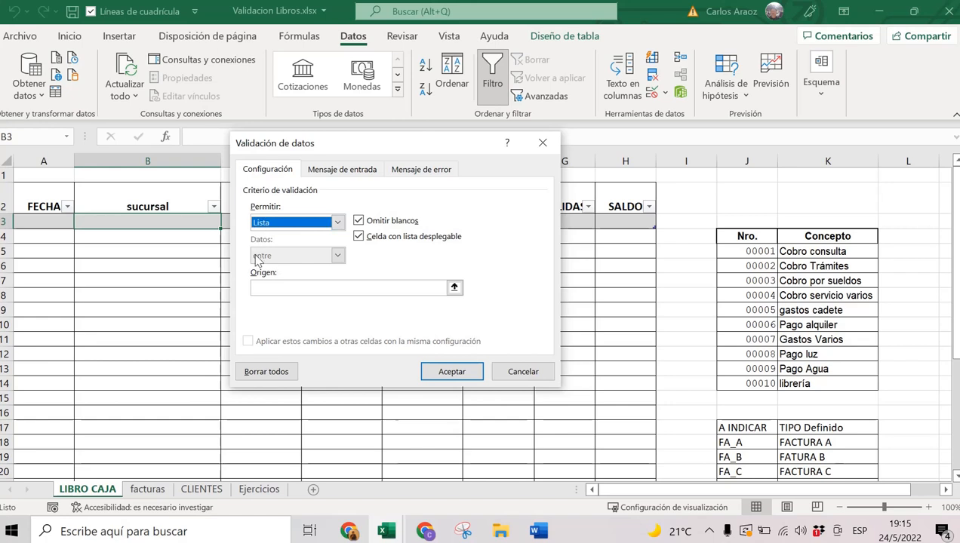
left_click(264, 286)
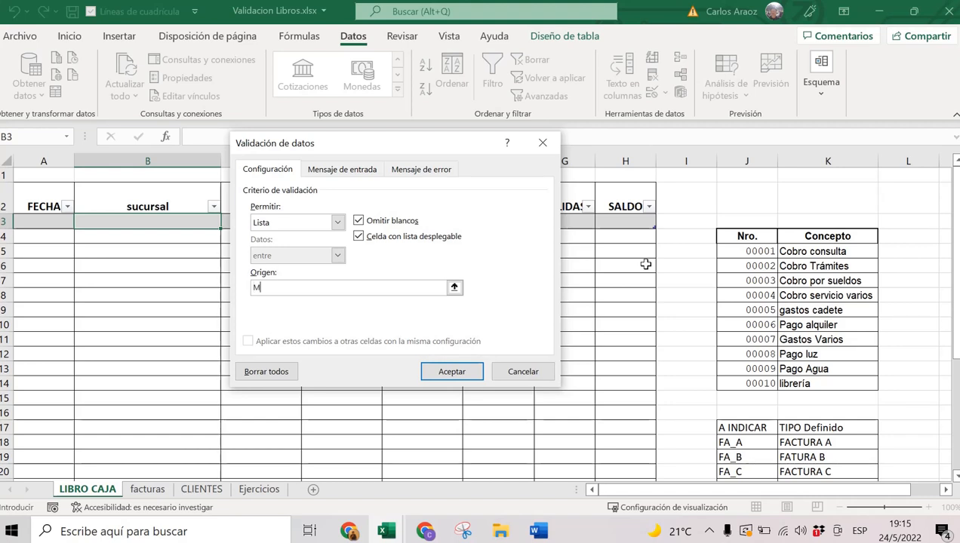
type("etan;Salta;Tucuman")
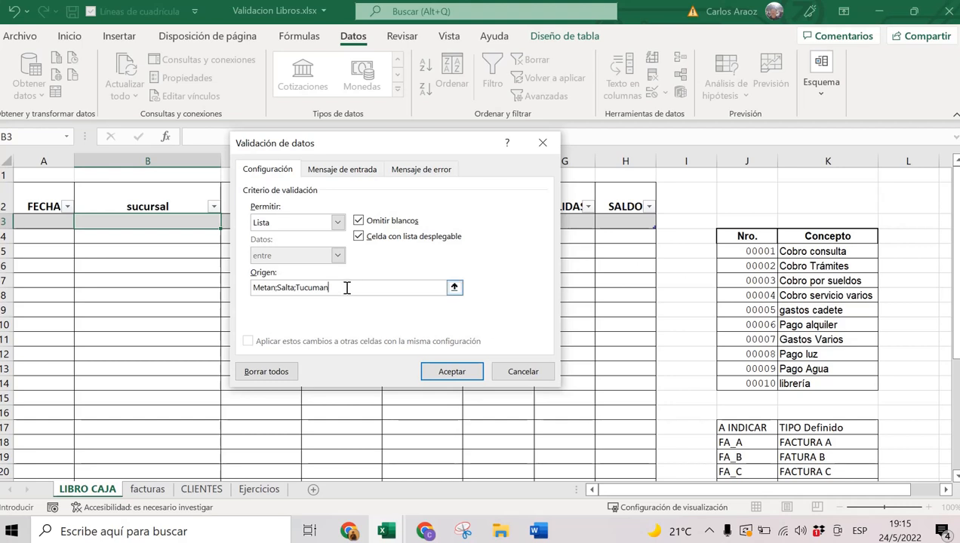
left_click_drag(346, 288, 240, 286)
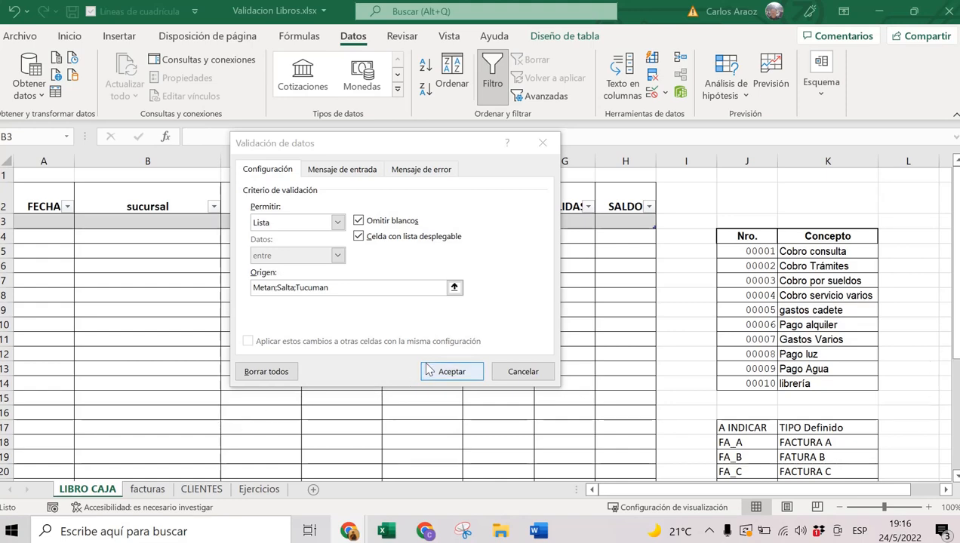
left_click(451, 371)
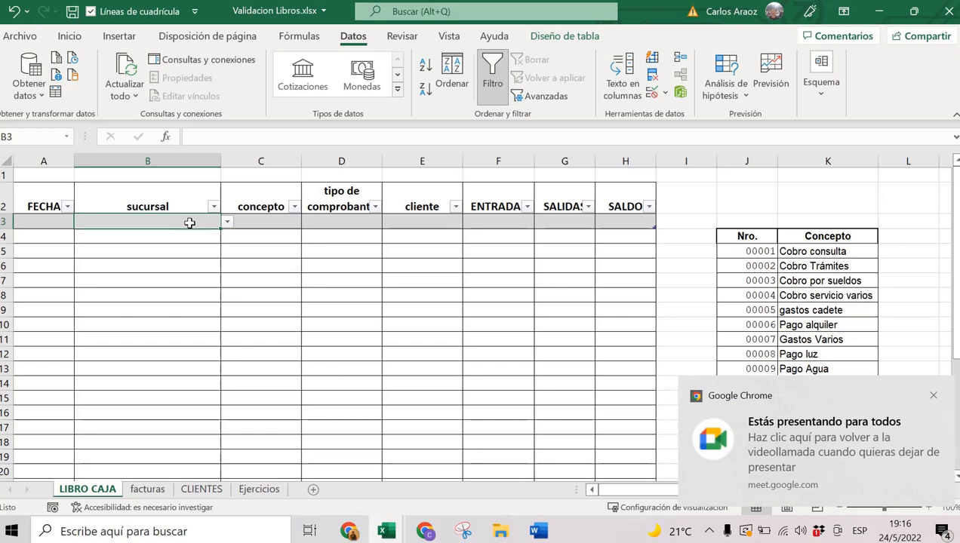
Test B3's list: pick Metan, see 'sm tucuman' rejected, then pick Tucuman.
left_click(227, 224)
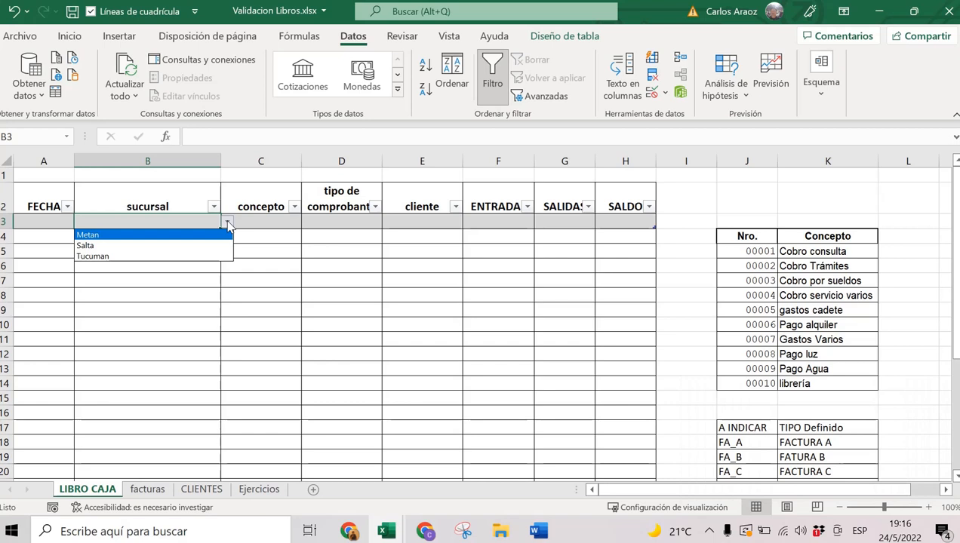
left_click(110, 236)
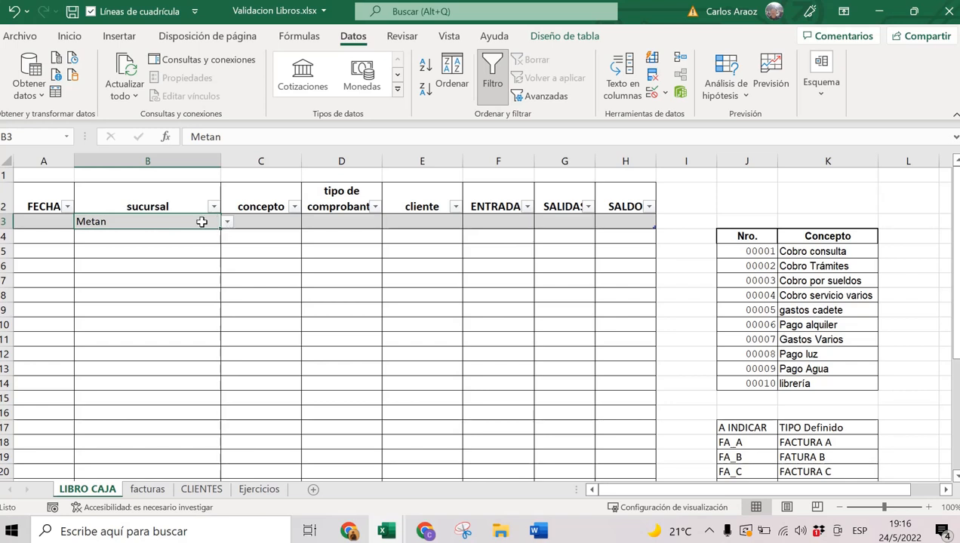
type("sm ")
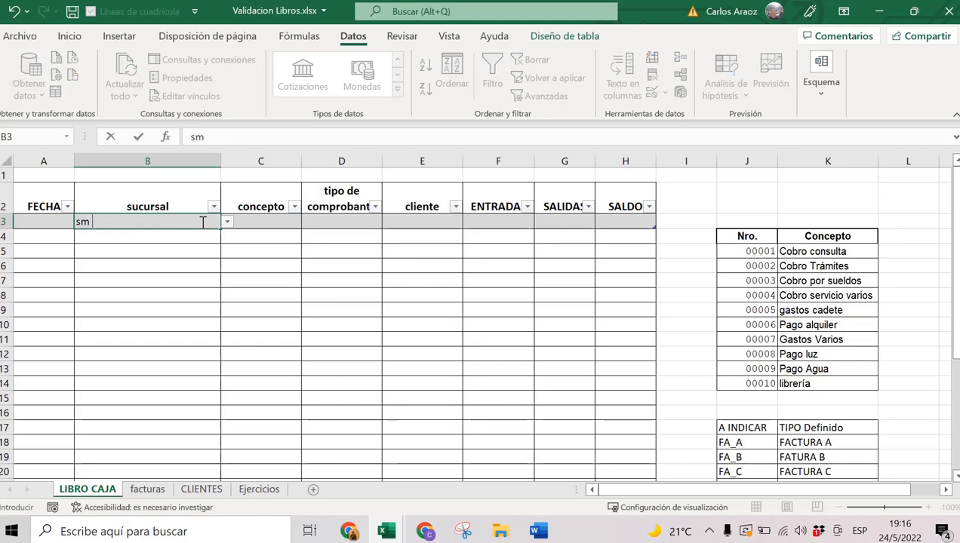
type("tucuman")
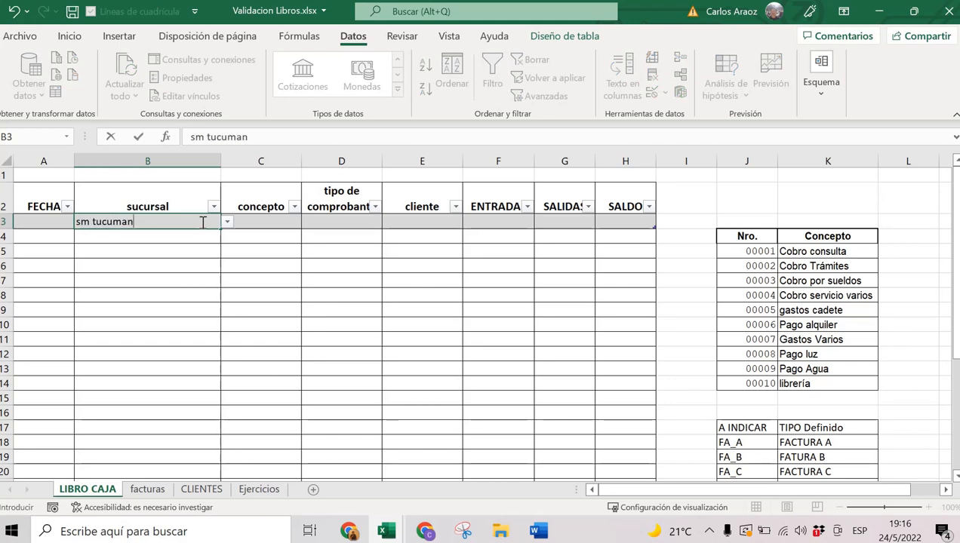
key("Return")
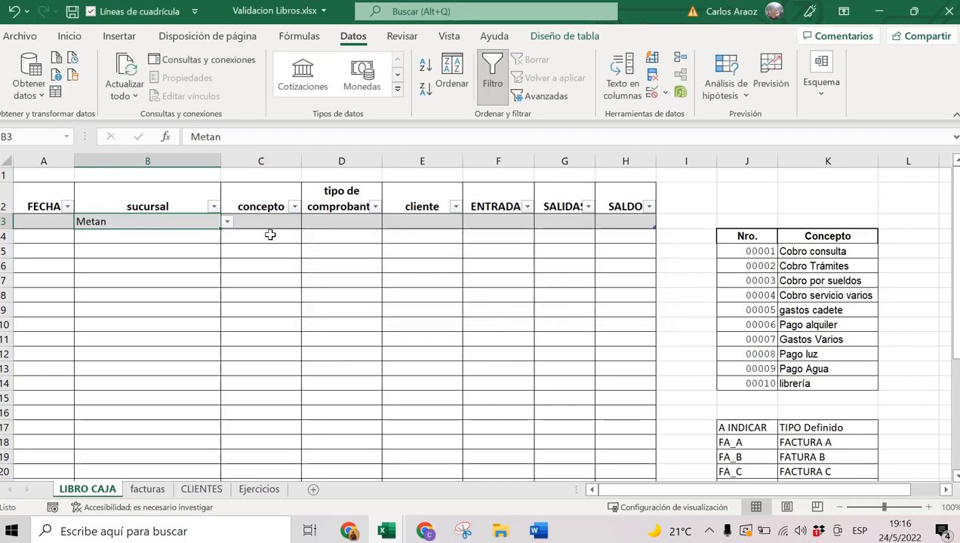
left_click(227, 222)
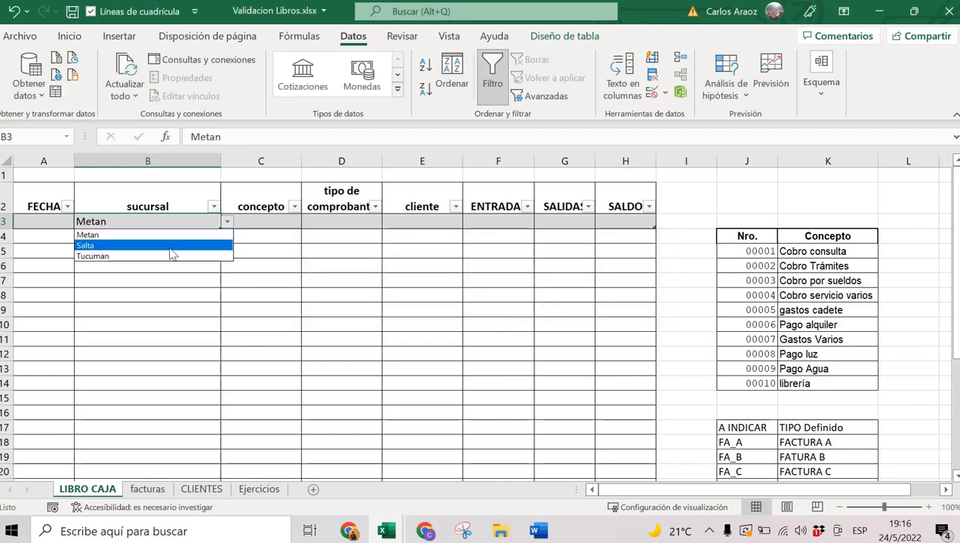
left_click(173, 256)
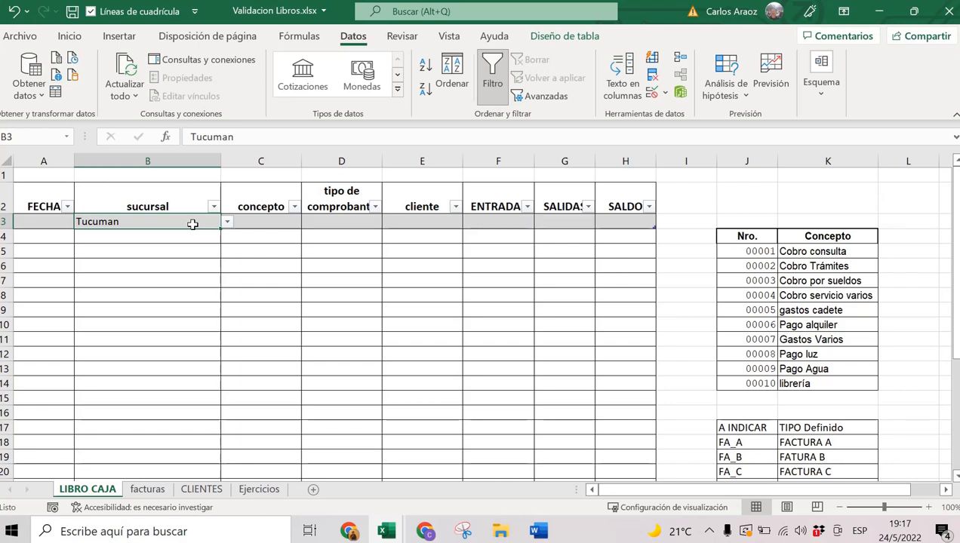
left_click(276, 222)
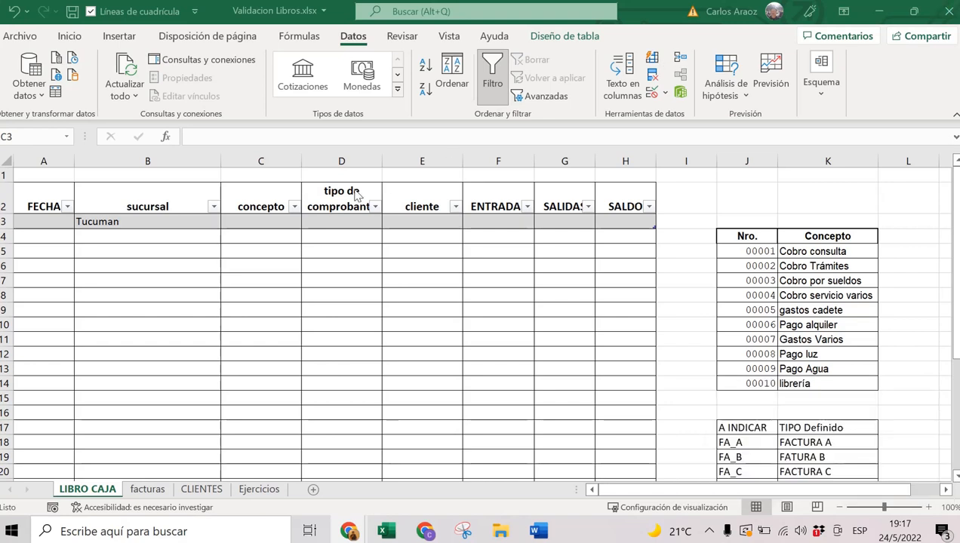
Select concepto cell C3 and open its data validation settings.
left_click(292, 224)
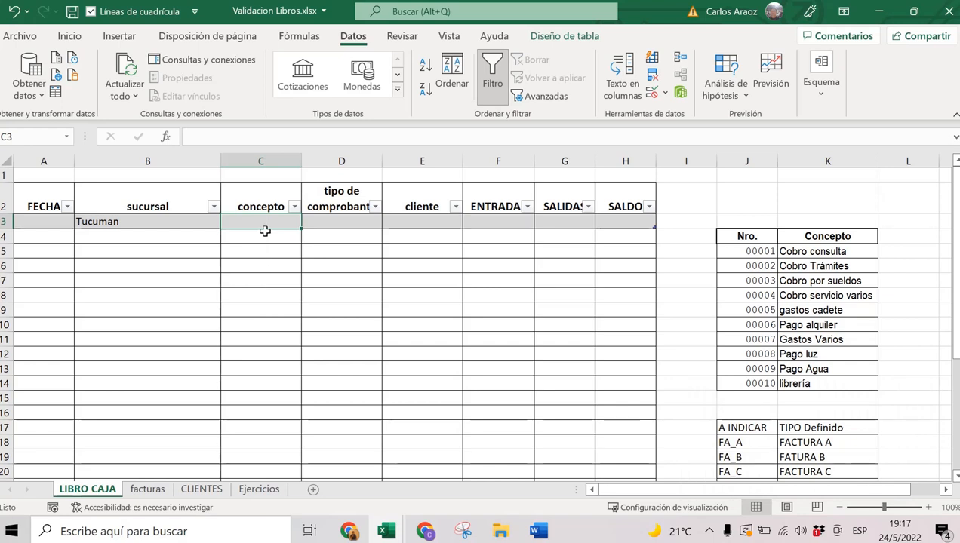
mouse_move(266, 228)
left_mouse_down()
mouse_move(260, 302)
mouse_move(272, 222)
left_mouse_up()
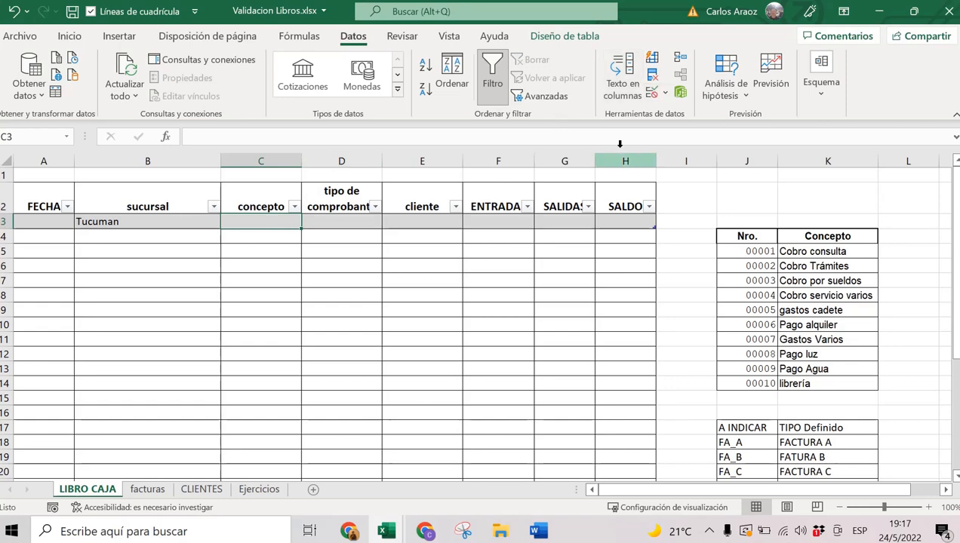
left_click(653, 95)
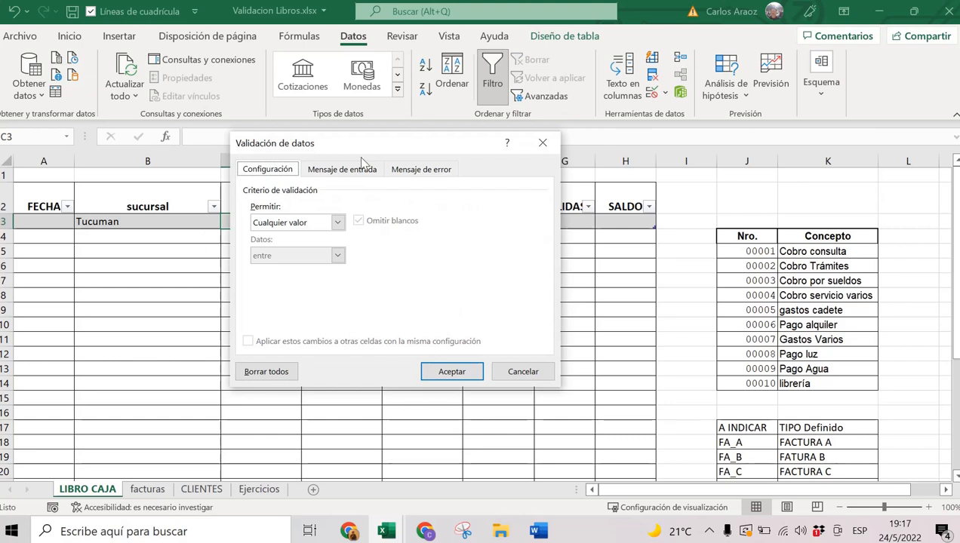
Limit the Concepto cell to a dropdown list sourced from =$K$5:$K$14.
left_click(268, 223)
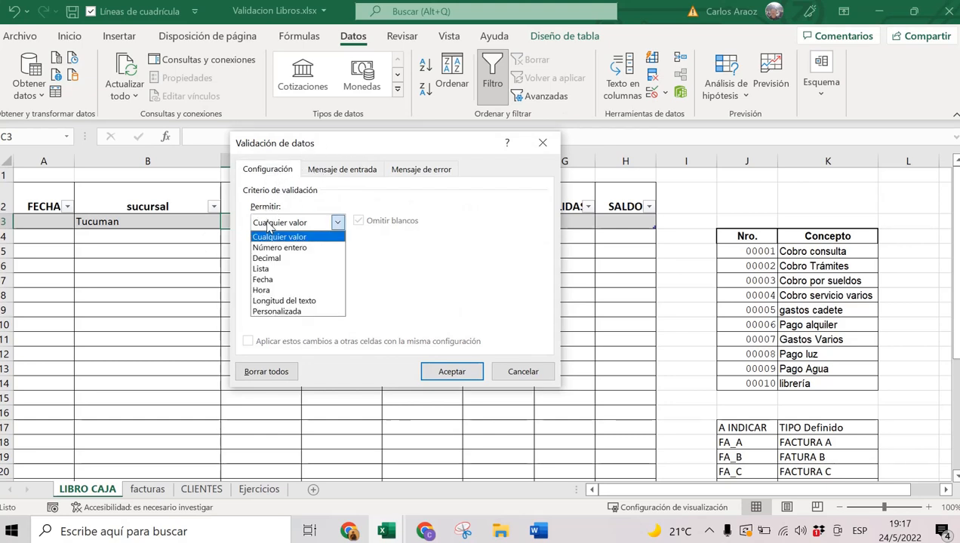
left_click(269, 270)
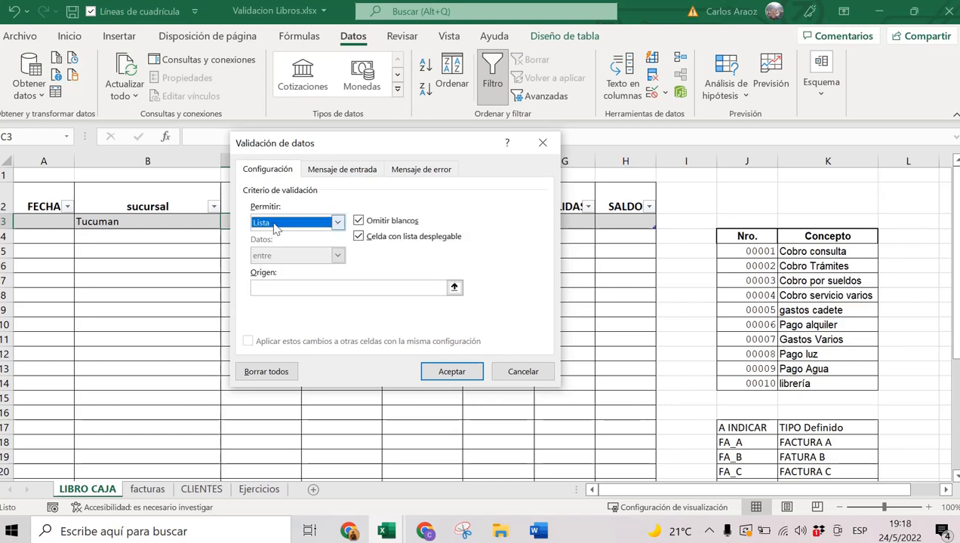
left_click(264, 287)
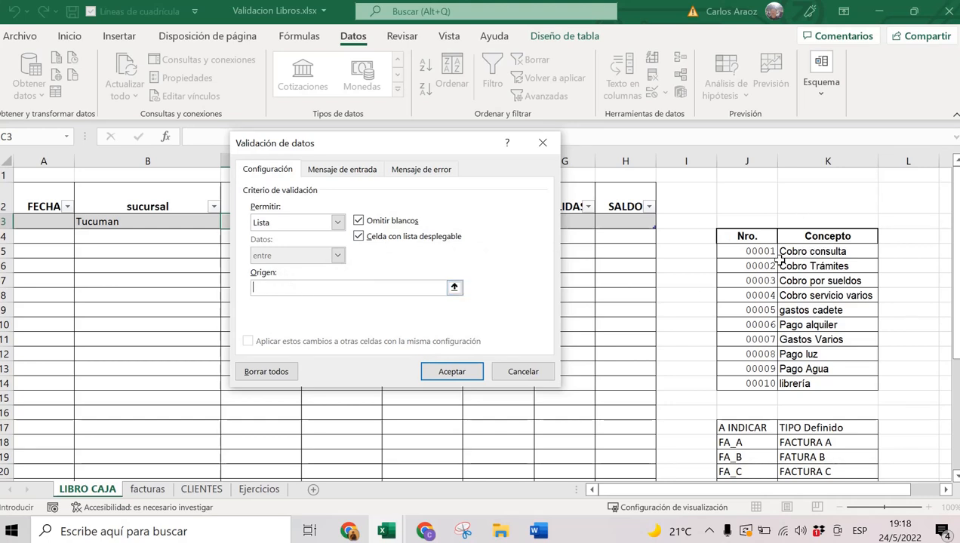
left_click_drag(792, 251, 829, 379)
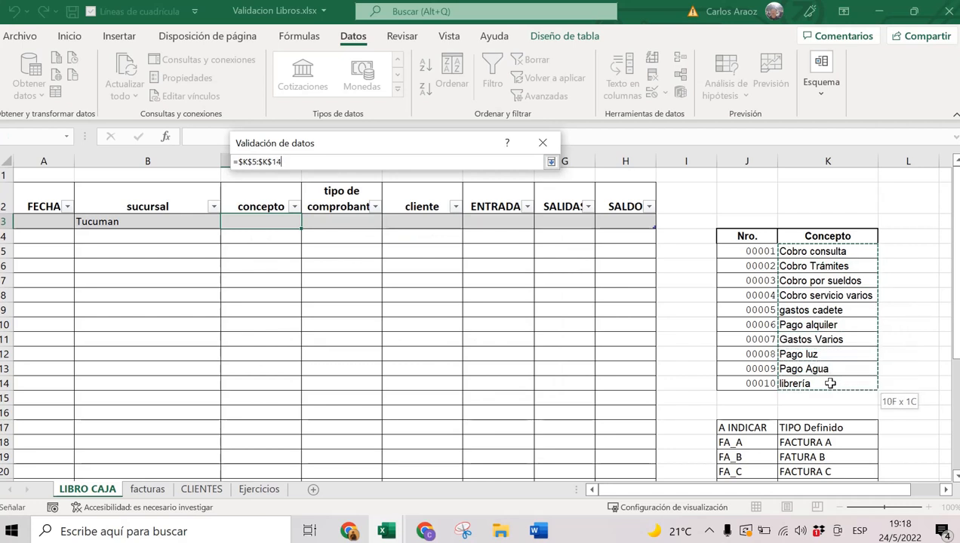
left_click_drag(830, 383, 830, 384)
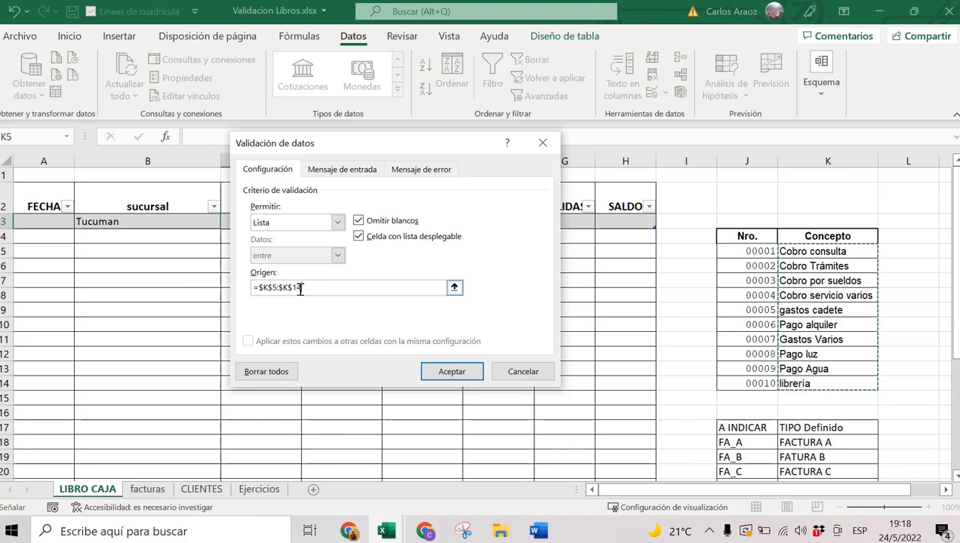
left_click(452, 372)
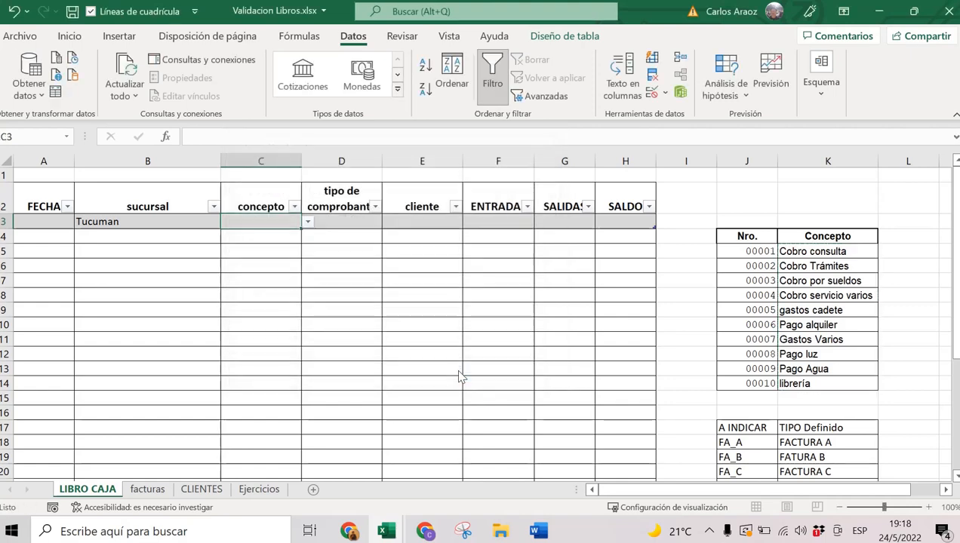
left_click(309, 224)
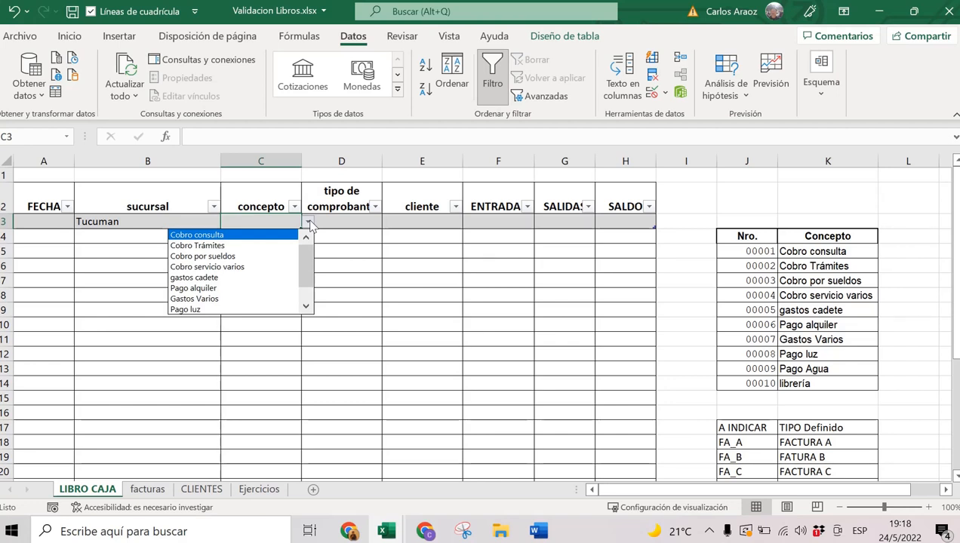
left_click(309, 224)
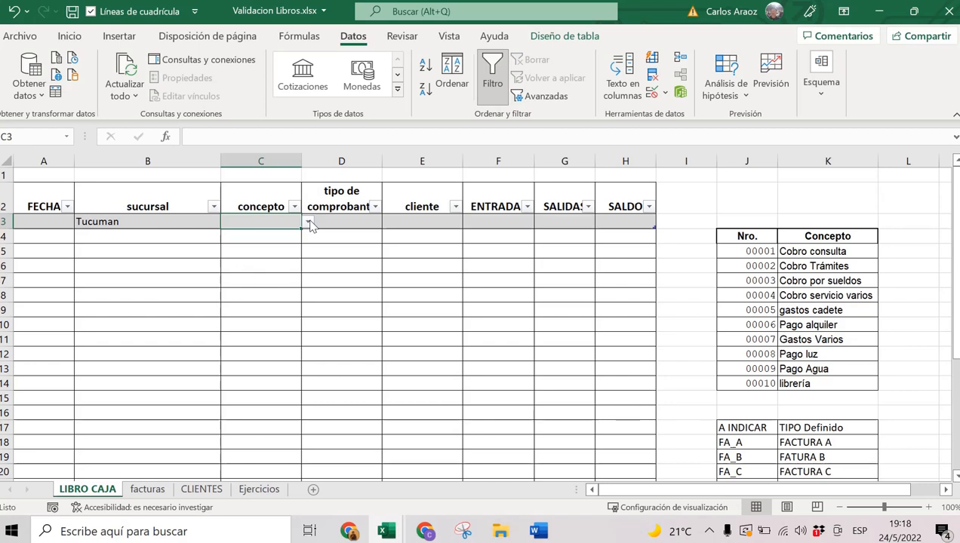
left_click(308, 224)
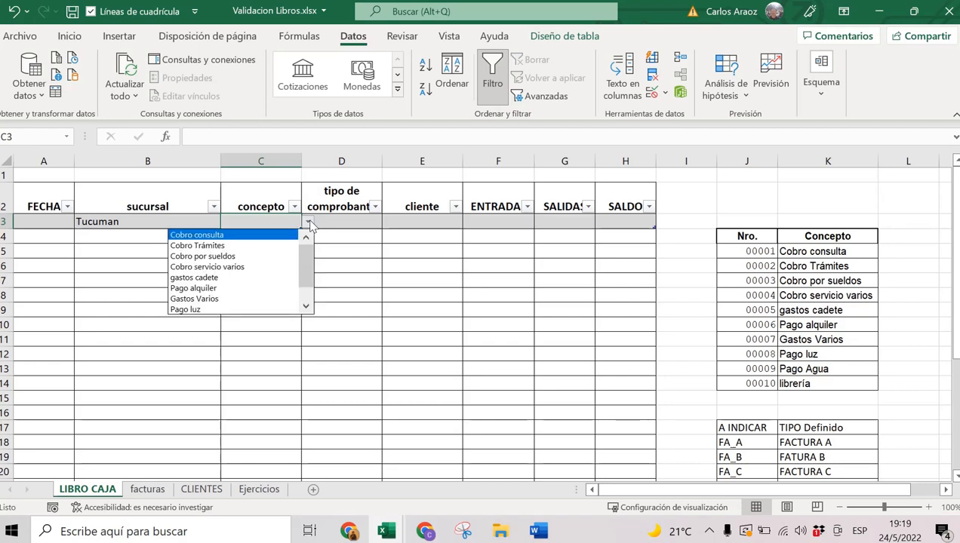
left_click(309, 224)
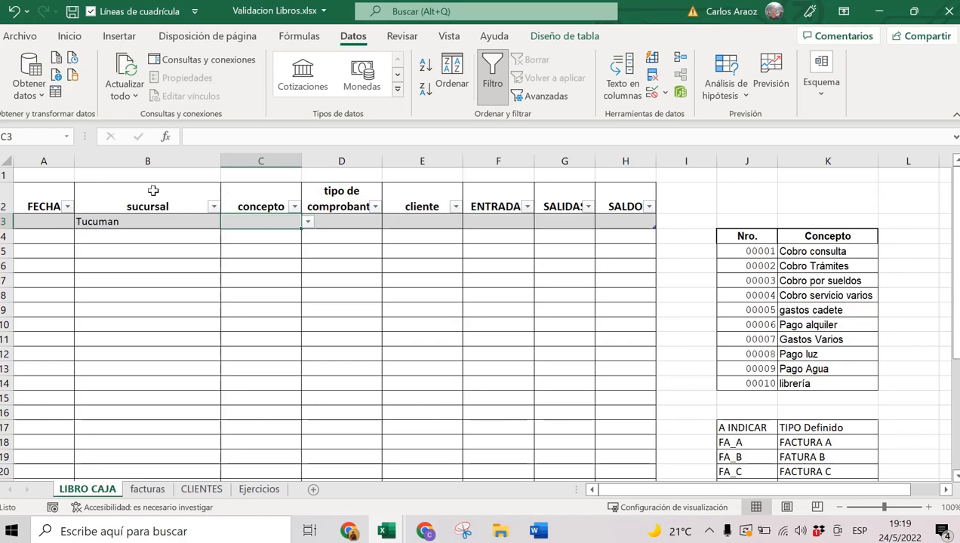
left_click(623, 226)
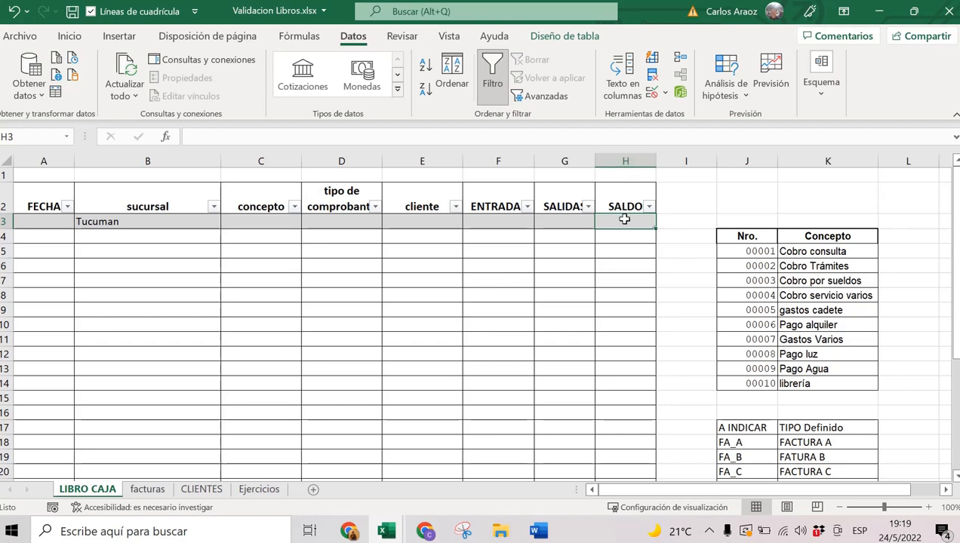
Add row 4 dated 24/5/2022 with sucursal Salta and concepto Pago alquiler.
key("Tab")
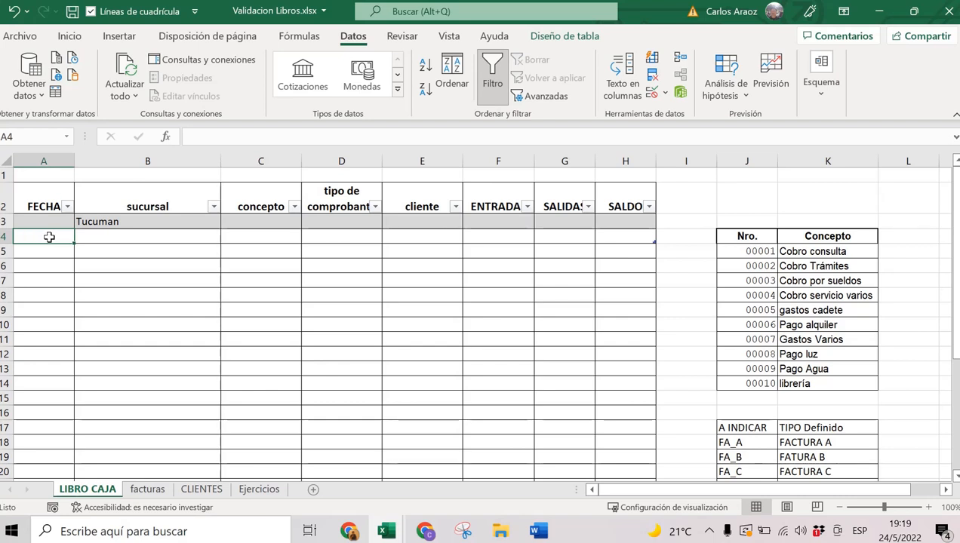
key("ctrl+semicolon")
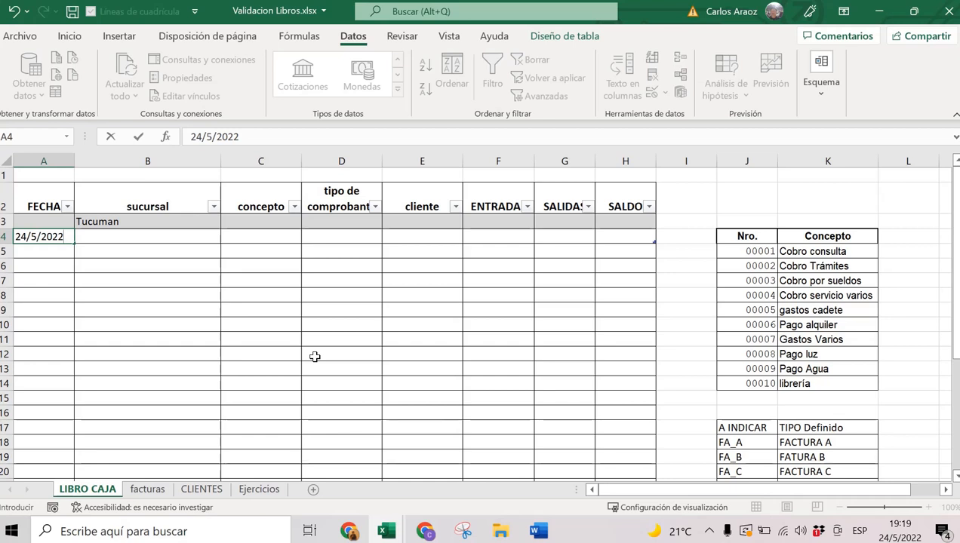
key("Tab")
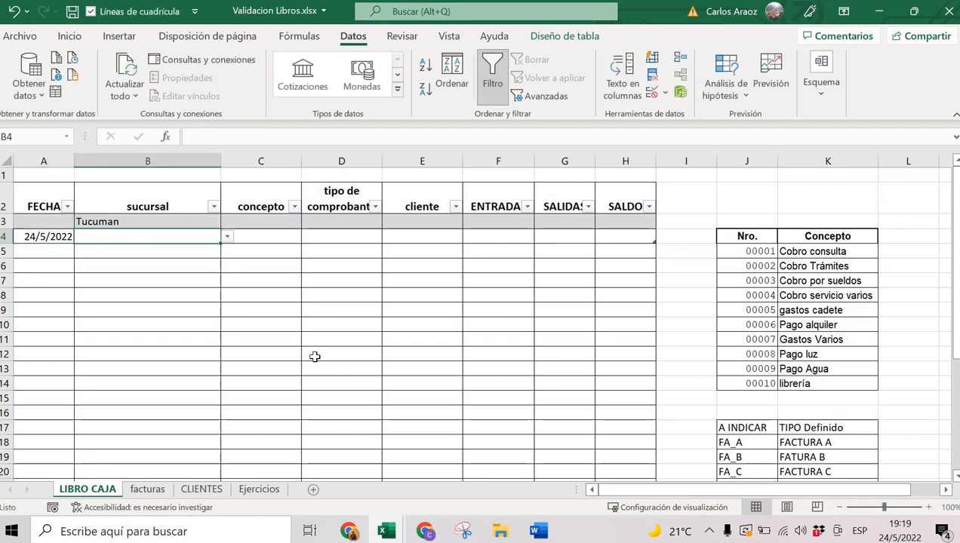
left_click(228, 238)
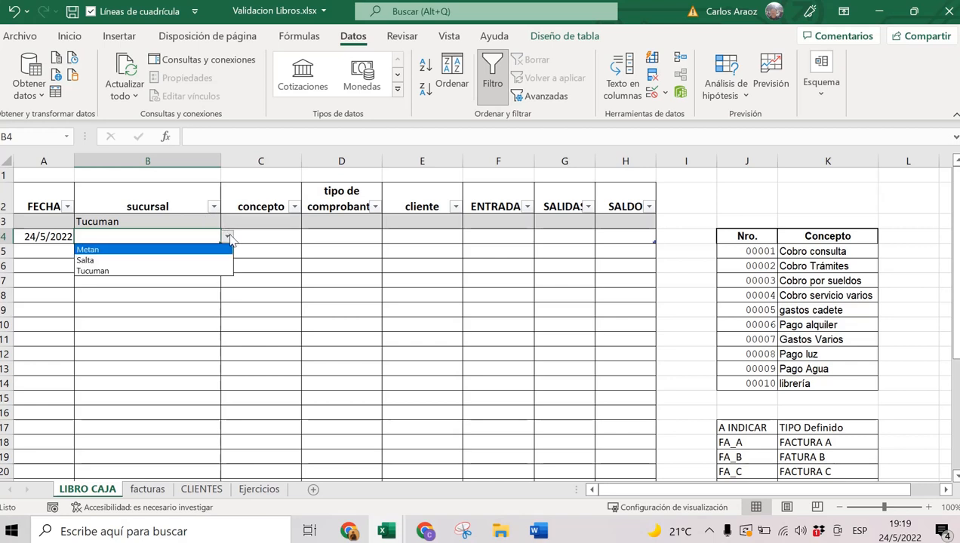
left_click(202, 260)
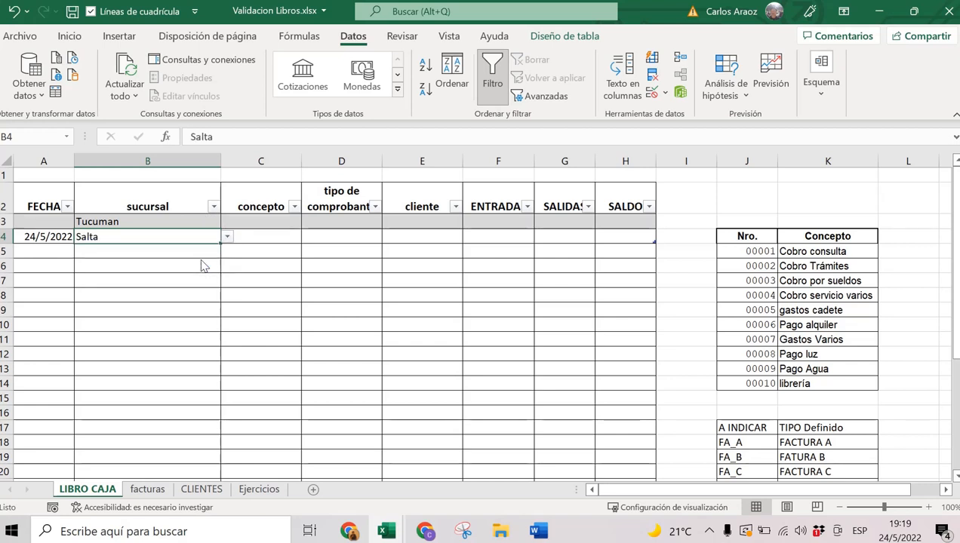
key("Tab")
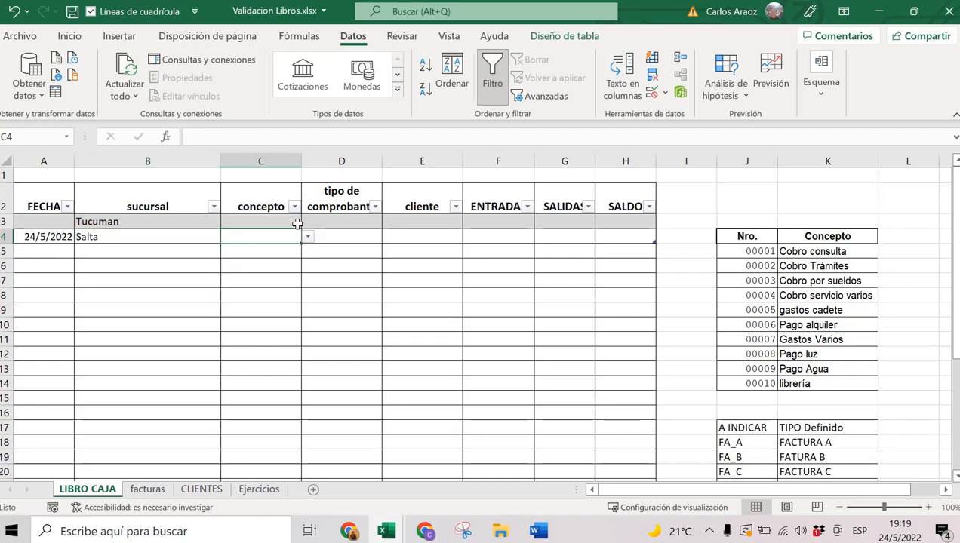
left_click(308, 239)
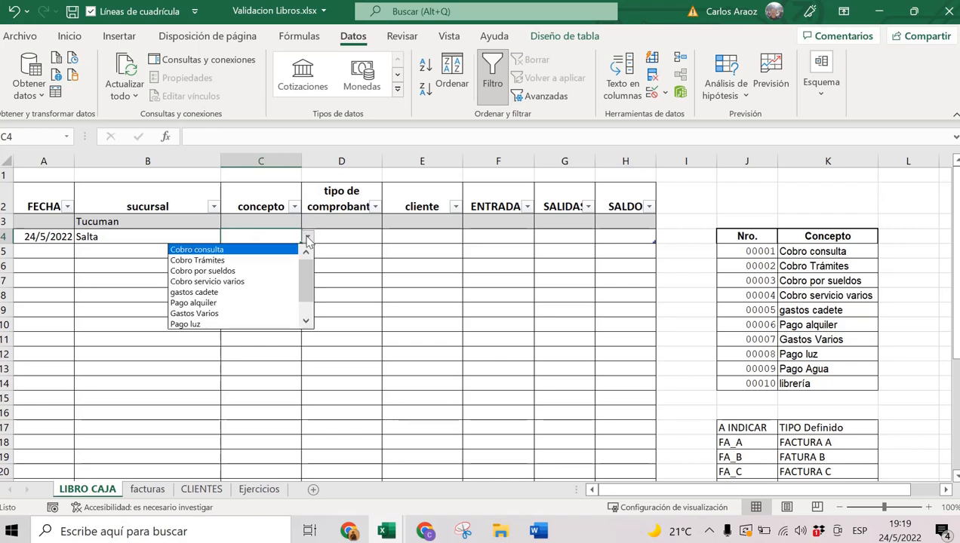
left_click(231, 304)
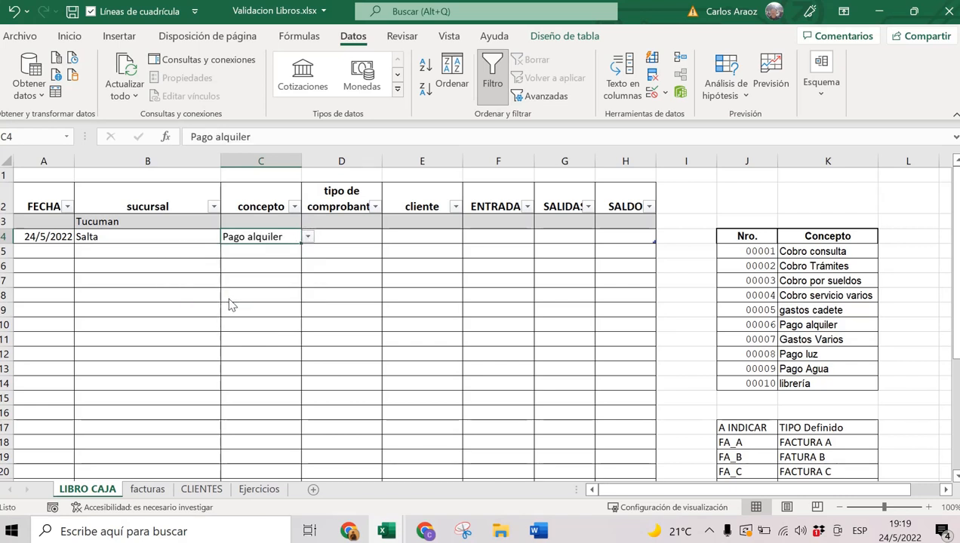
left_click(347, 236)
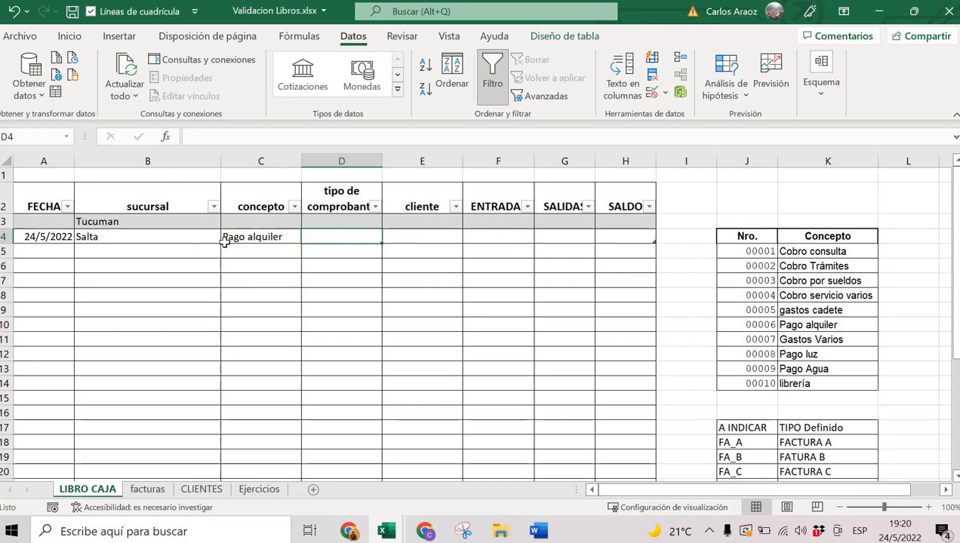
key("Right")
key("Right")
key("Right")
key("Right")
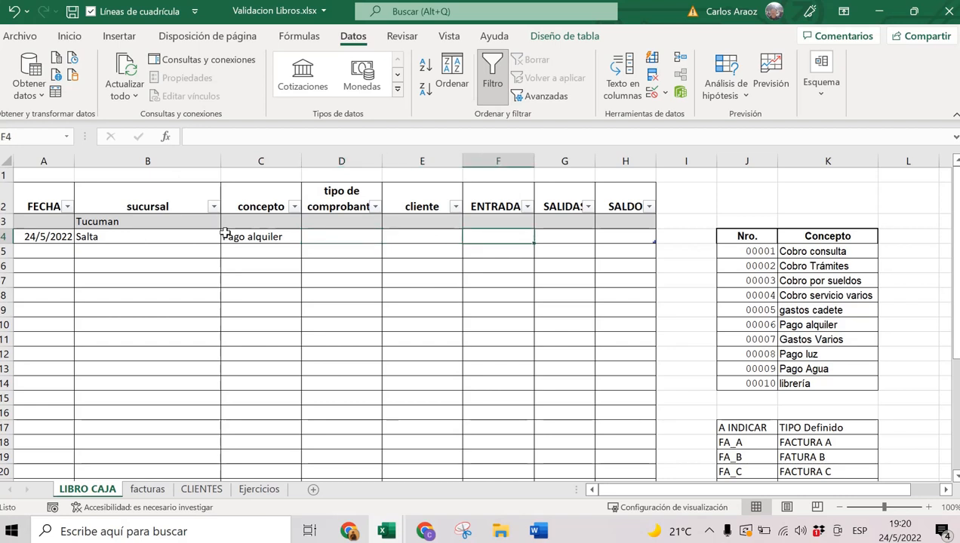
Add row 5 with today's date, sucursal Salta and concepto 'pago alquiler'.
key("Tab")
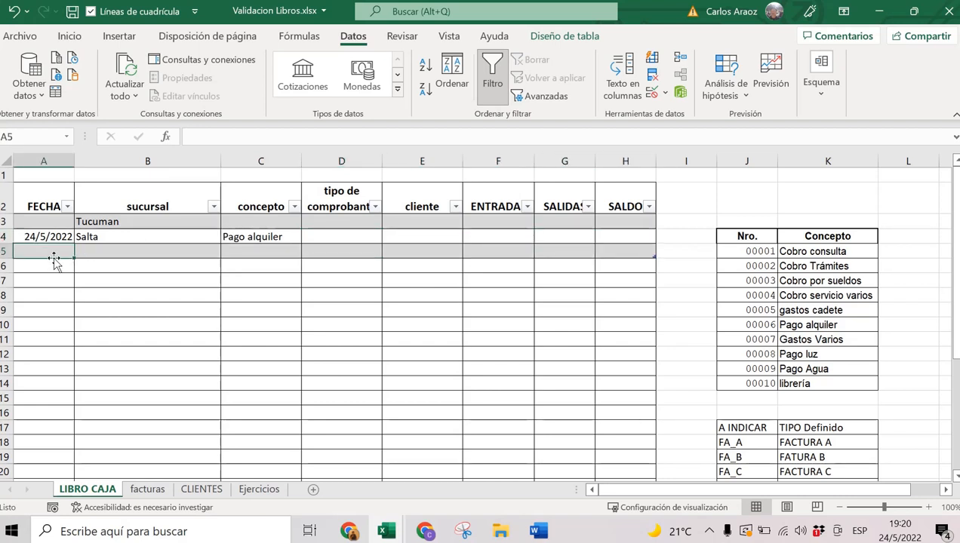
key("ctrl+semicolon")
key("Tab")
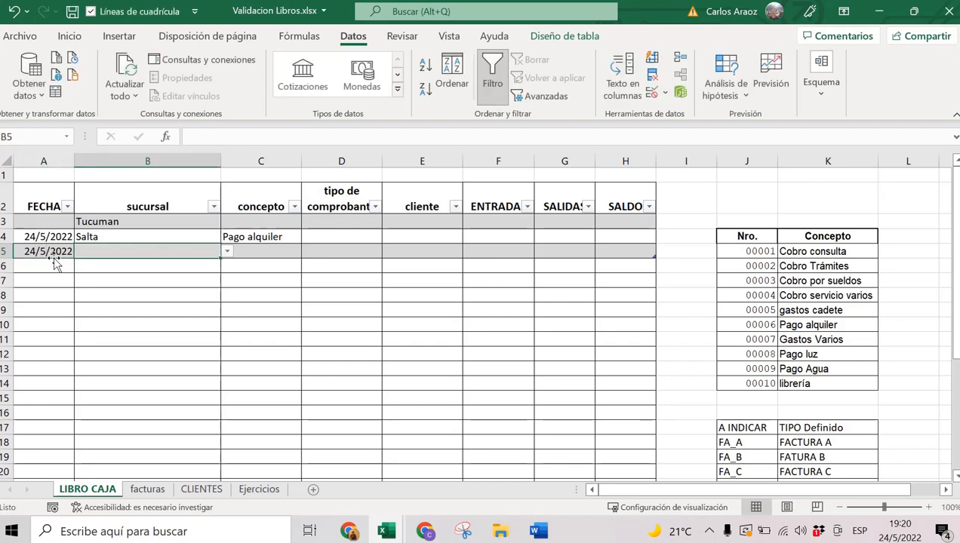
left_click(226, 253)
left_click(259, 250)
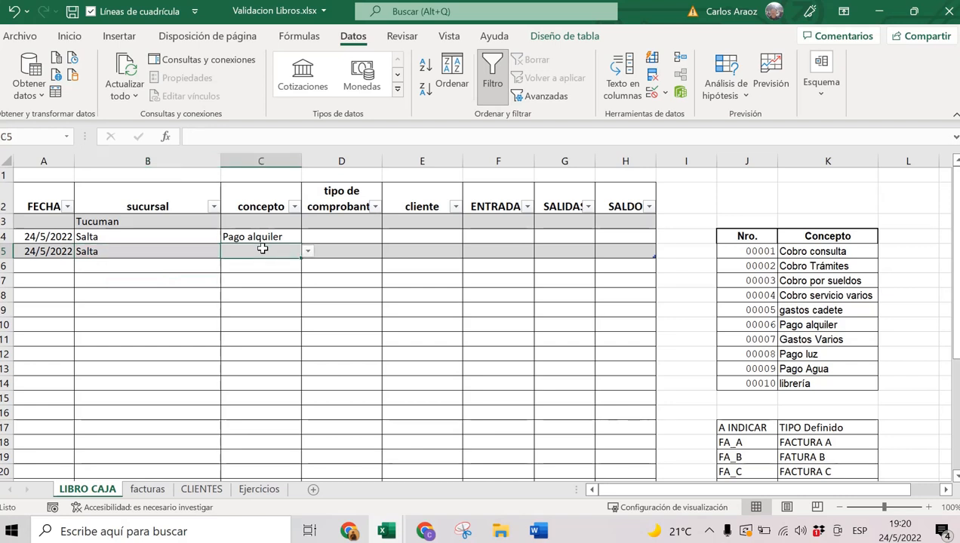
type("pago alquiler")
key("Tab")
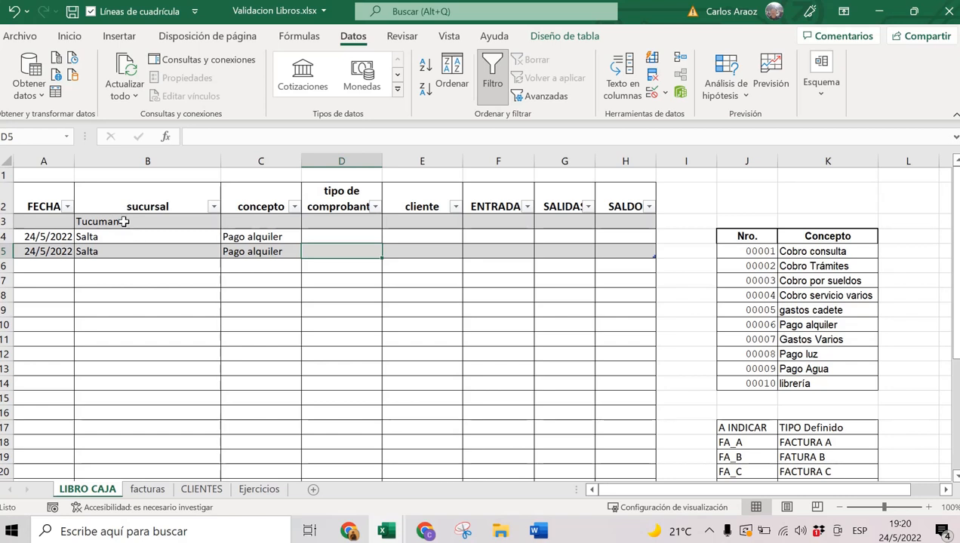
Select cliente cells E3:E5 and bring up their data validation settings.
left_click(133, 225)
left_click(127, 240)
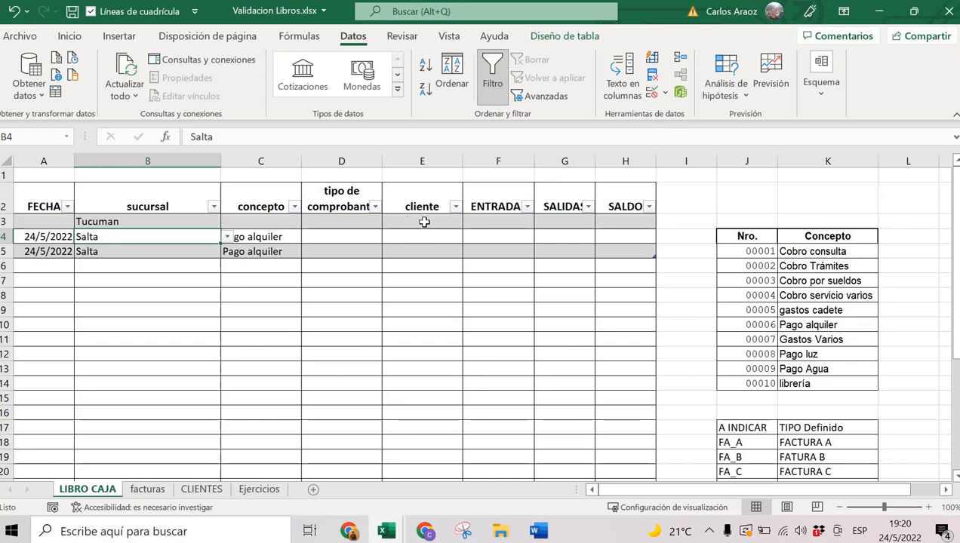
left_click_drag(424, 222, 424, 251)
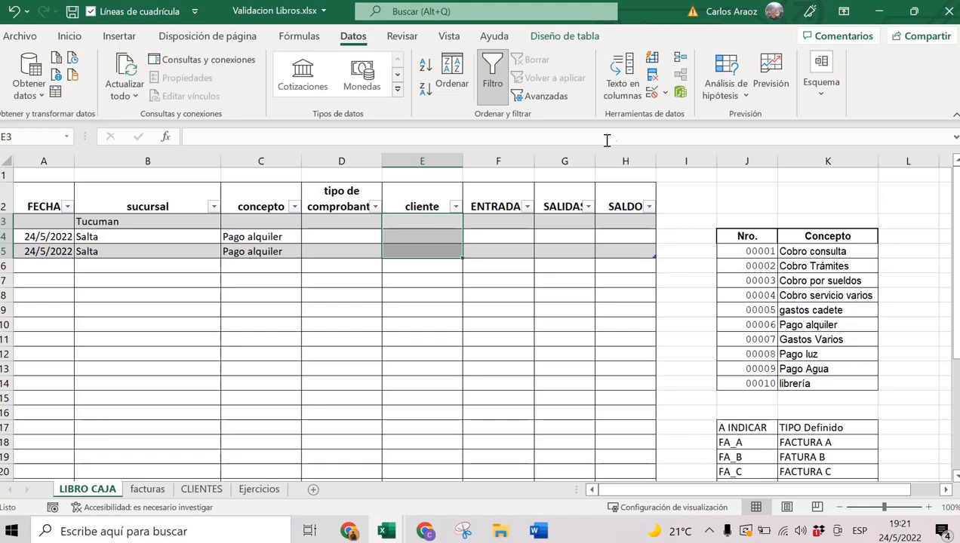
left_click(653, 92)
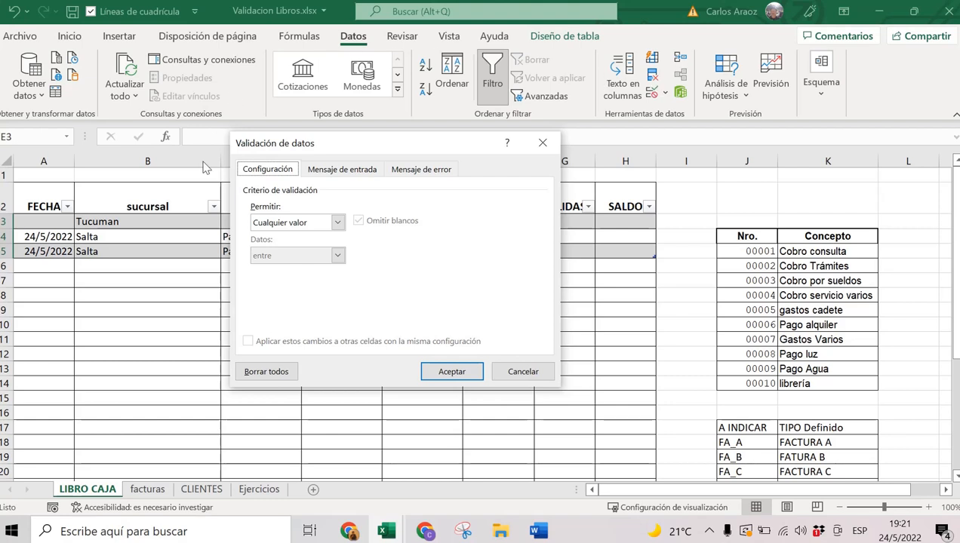
Set the cliente validation to a List sourced from =CLIENTES!$A:$A.
left_click(265, 224)
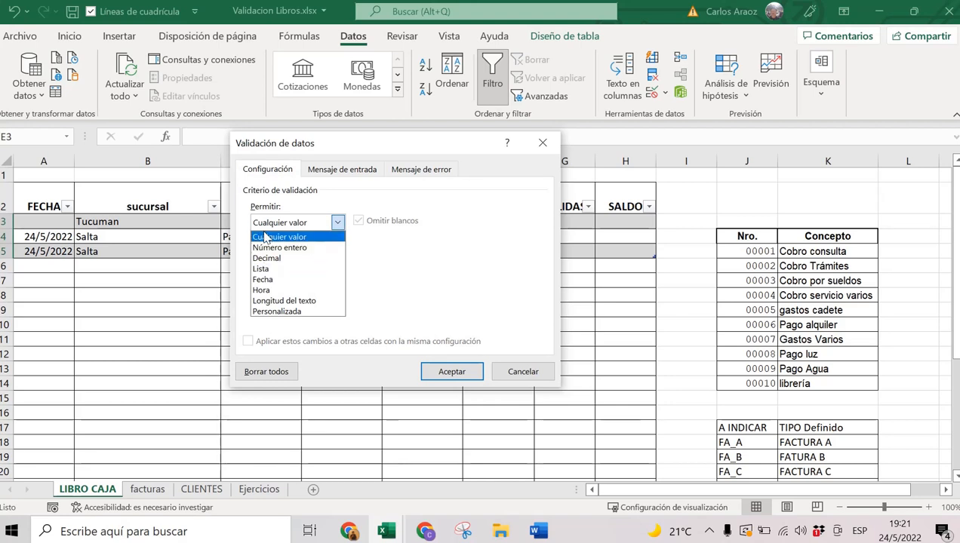
left_click(268, 270)
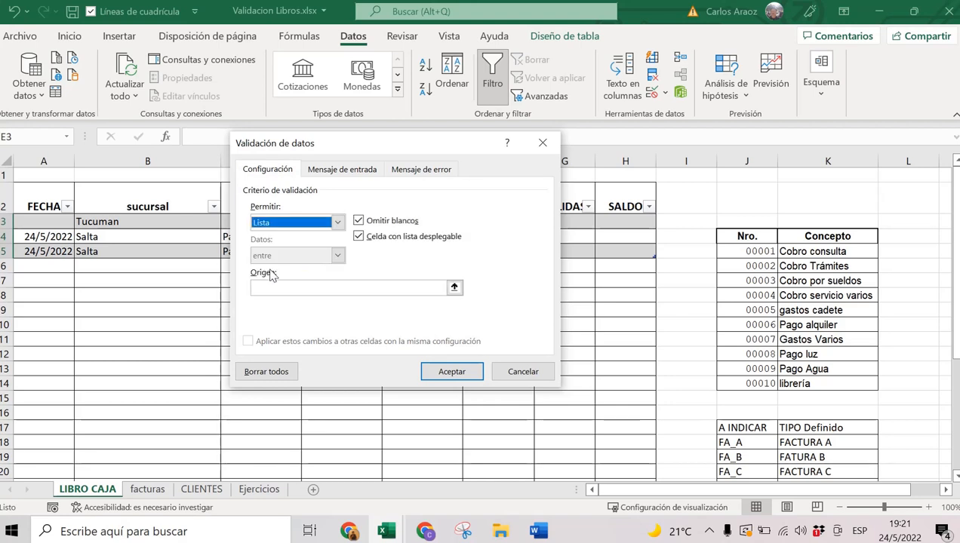
left_click(255, 287)
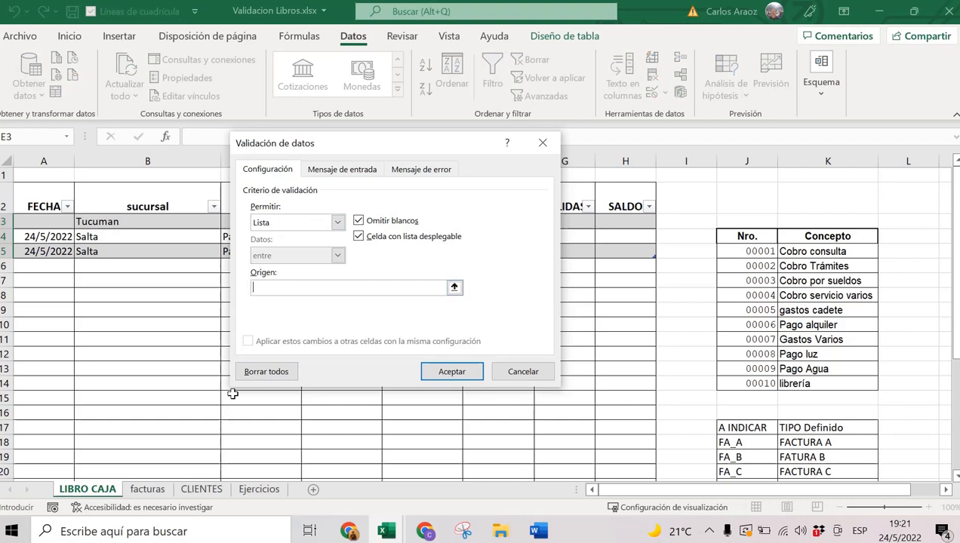
left_click(200, 489)
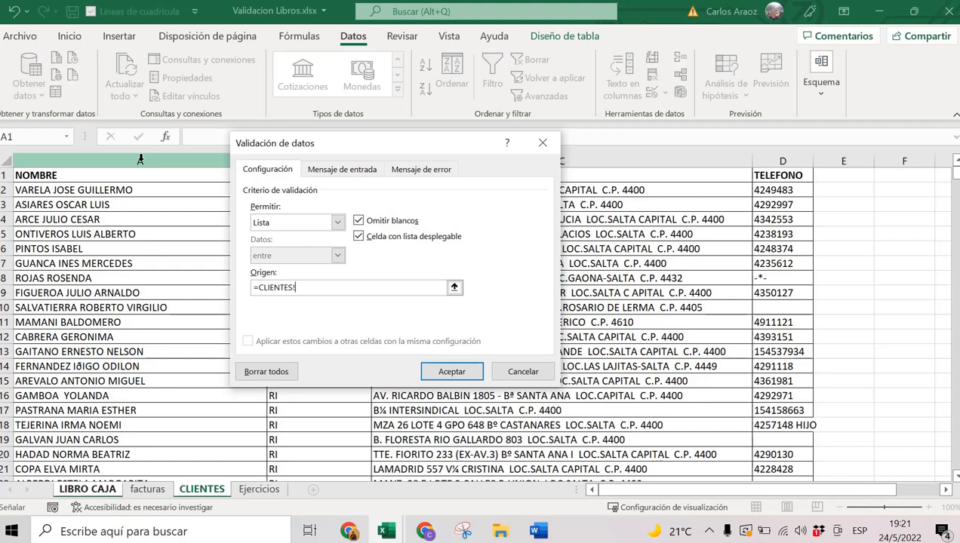
left_click(140, 159)
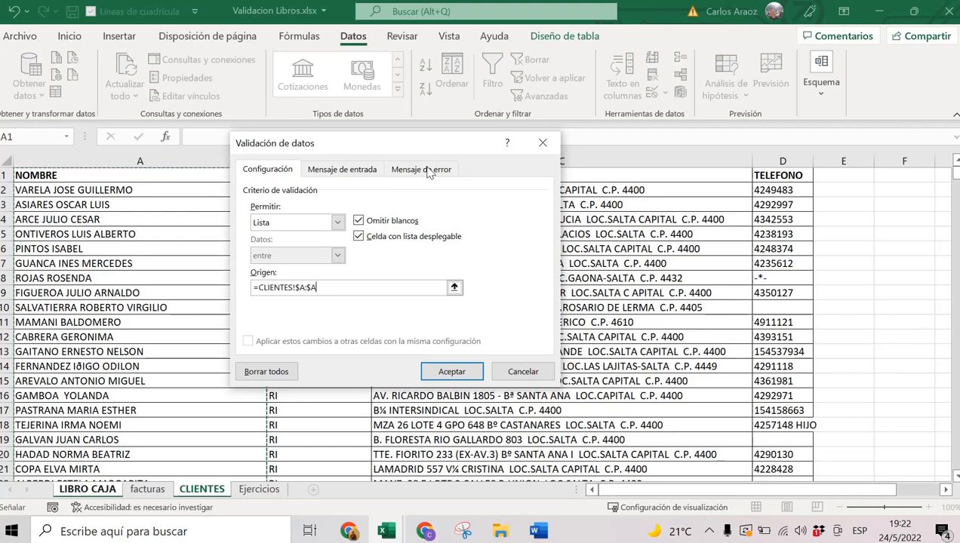
left_click(424, 171)
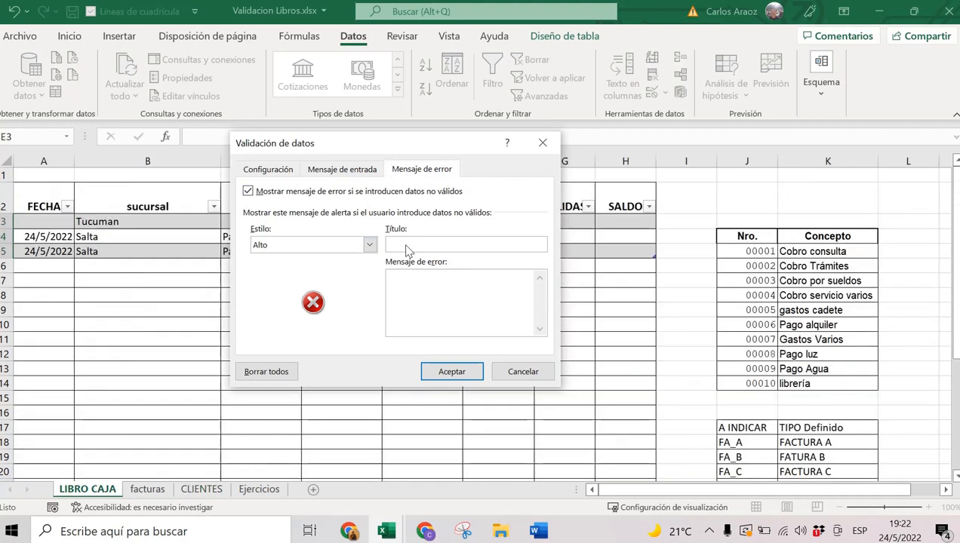
Title the error alert 'error de carga' with message 'Prestar atencion solo elegir del listado!'.
left_click(406, 244)
type("error de carga")
left_click(462, 293)
type("Prestar atencion solo elegir del l")
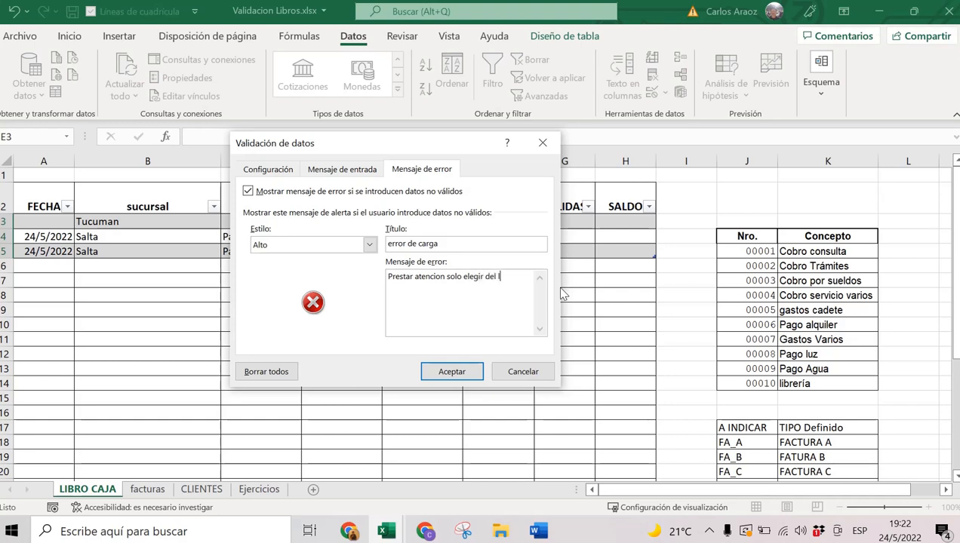
type("istado")
left_click_drag(524, 276, 358, 275)
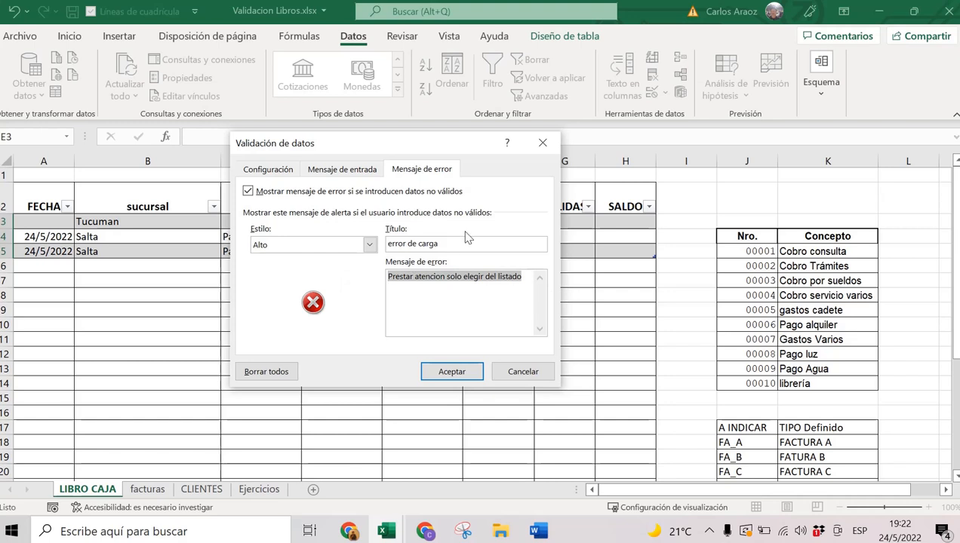
left_click(492, 76)
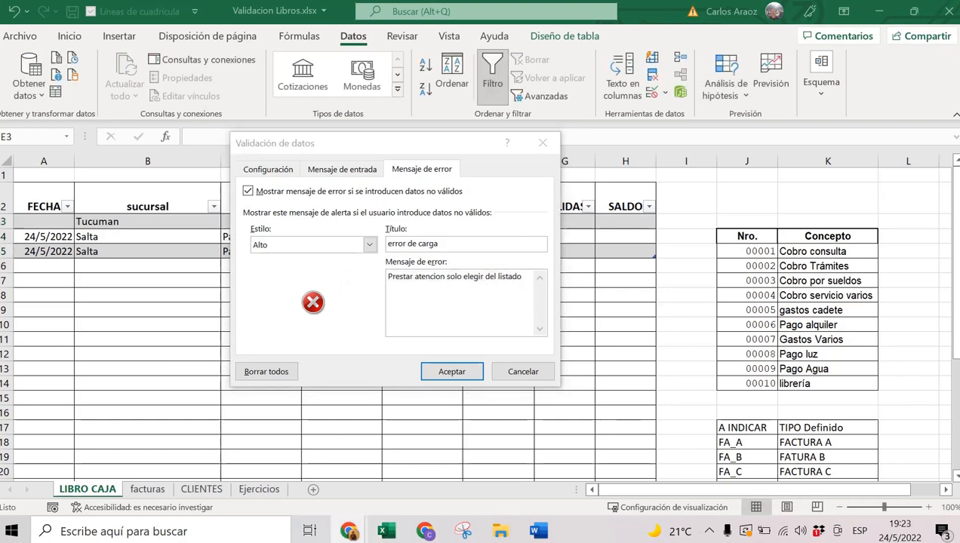
left_click(456, 244)
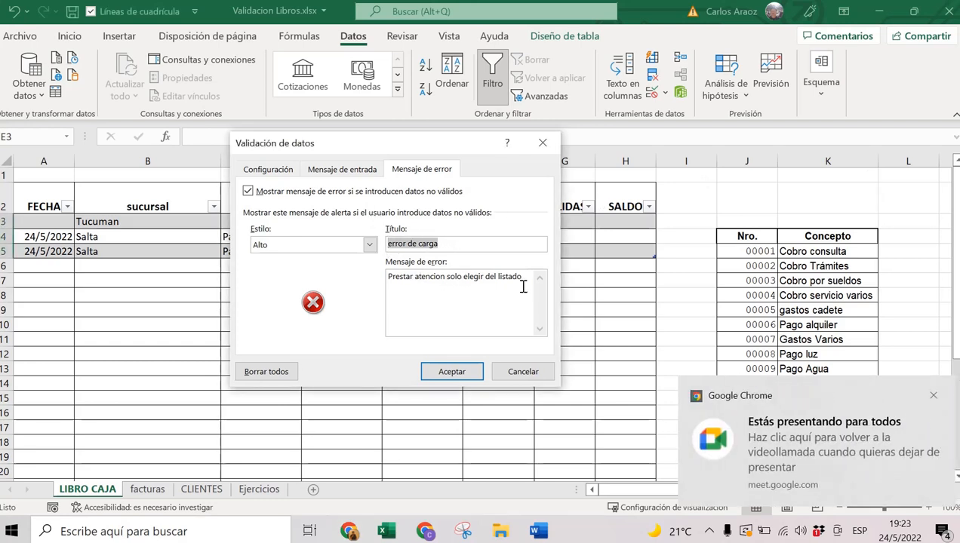
left_click_drag(525, 280, 387, 279)
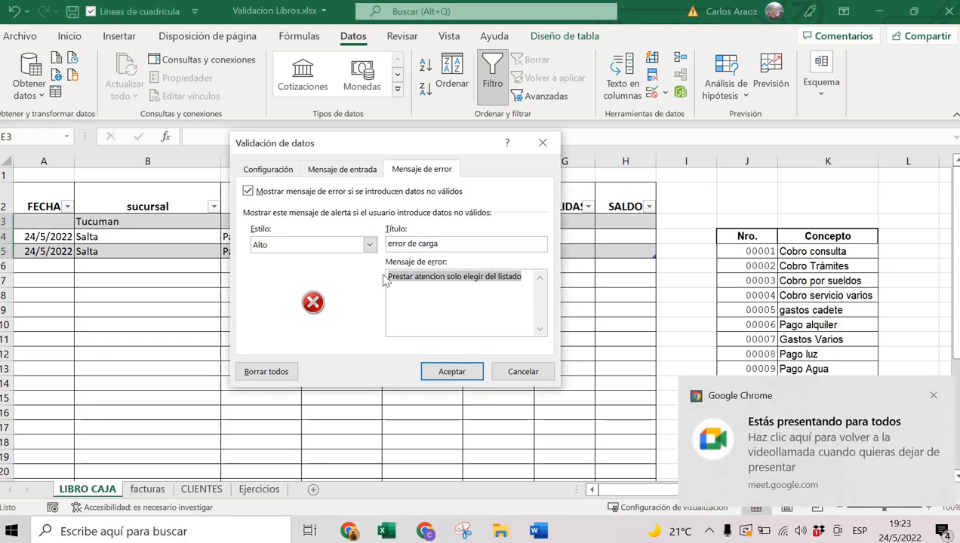
left_click(520, 276)
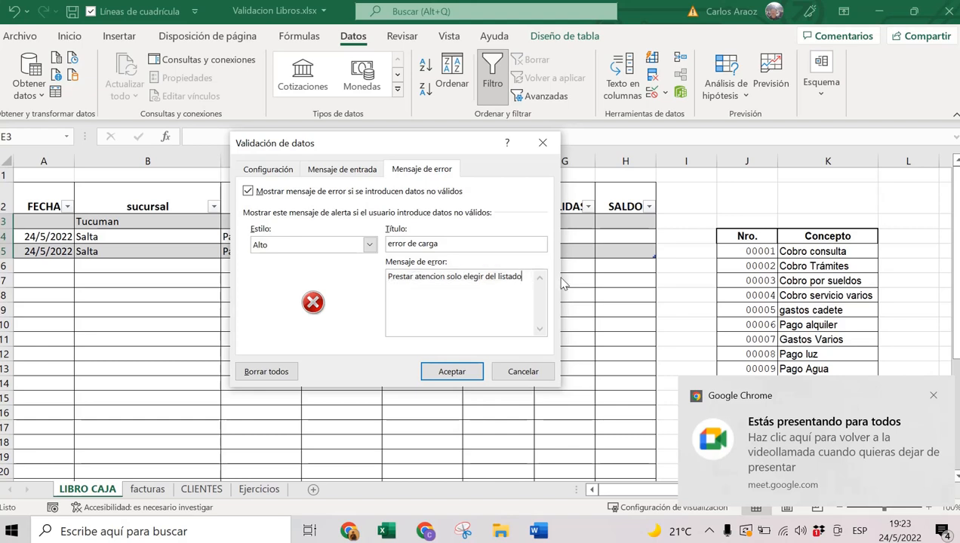
type("!")
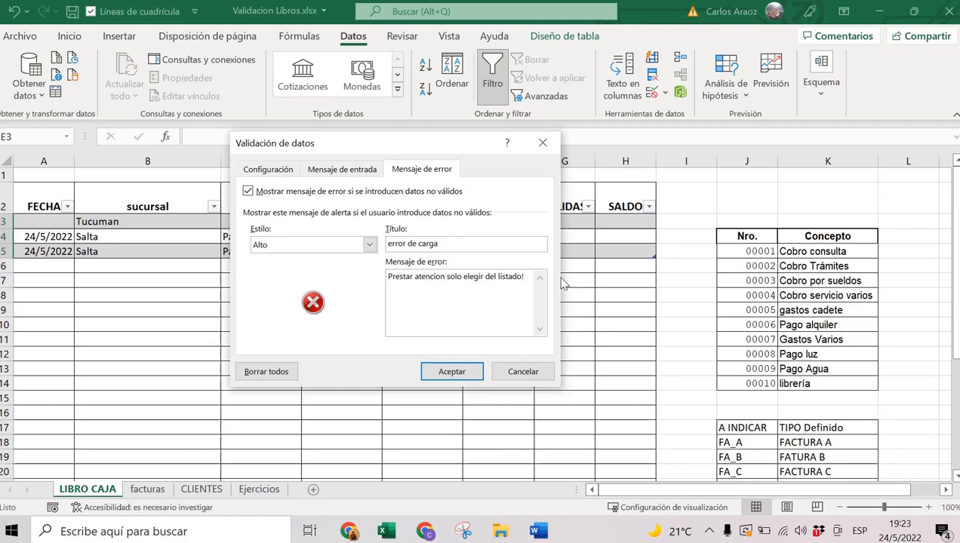
Try the Advertencia and Información alert styles, then keep the blocking Alto style.
left_click(282, 253)
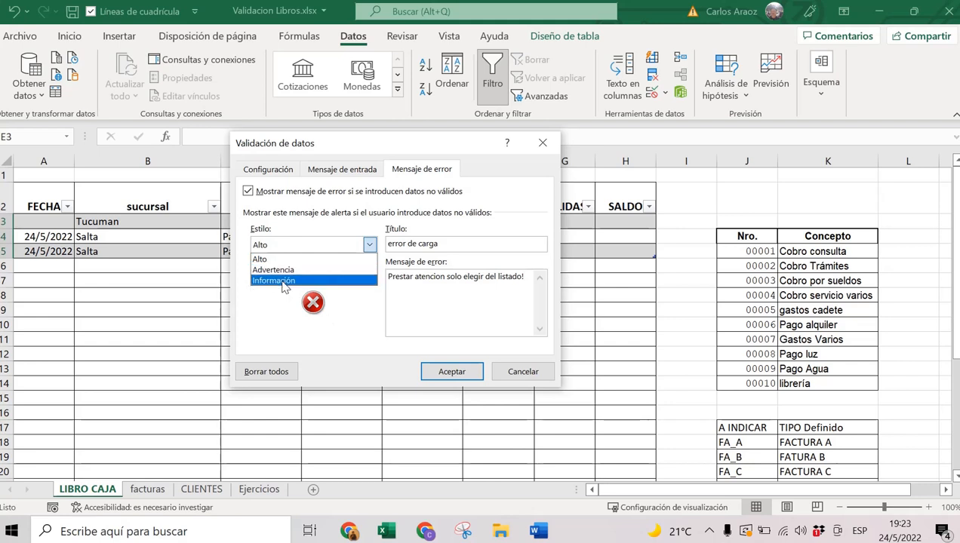
left_click(276, 270)
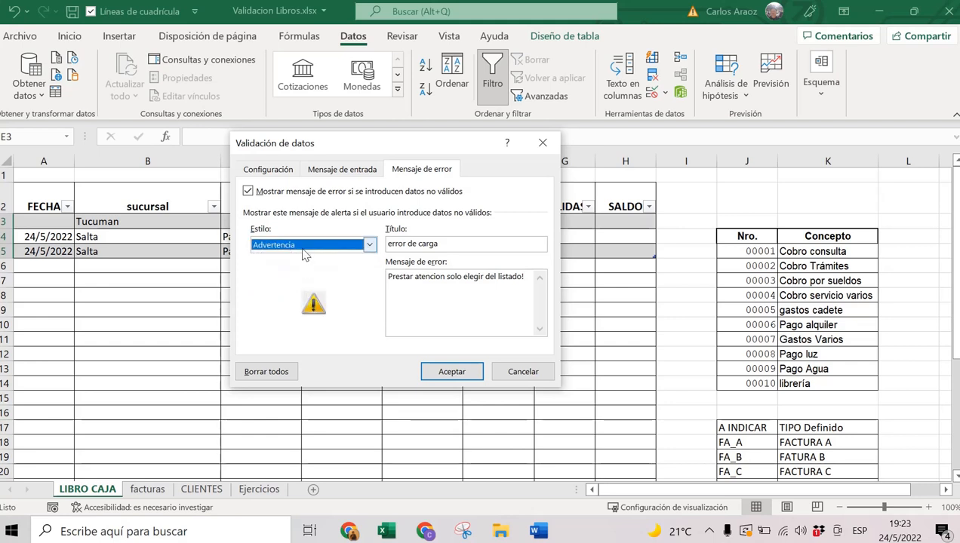
left_click(304, 249)
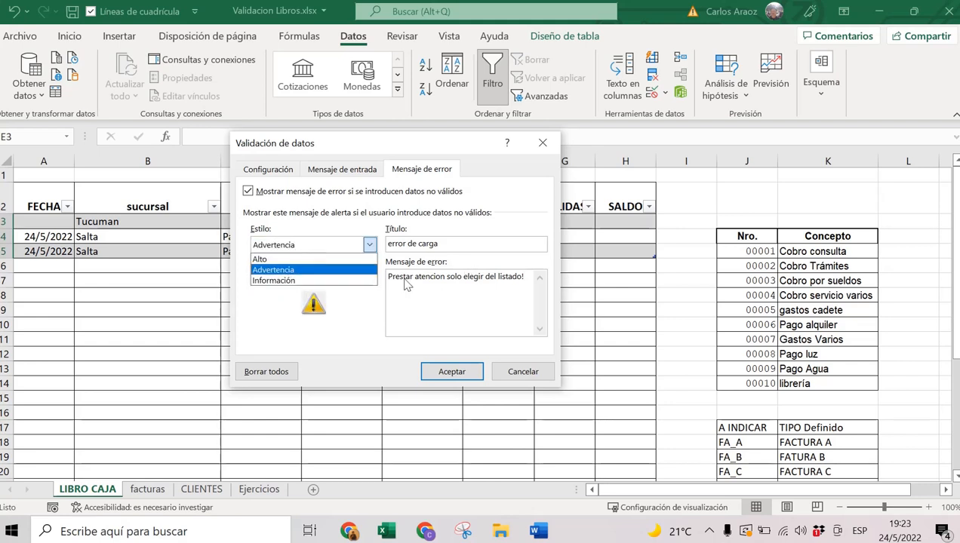
left_click(298, 280)
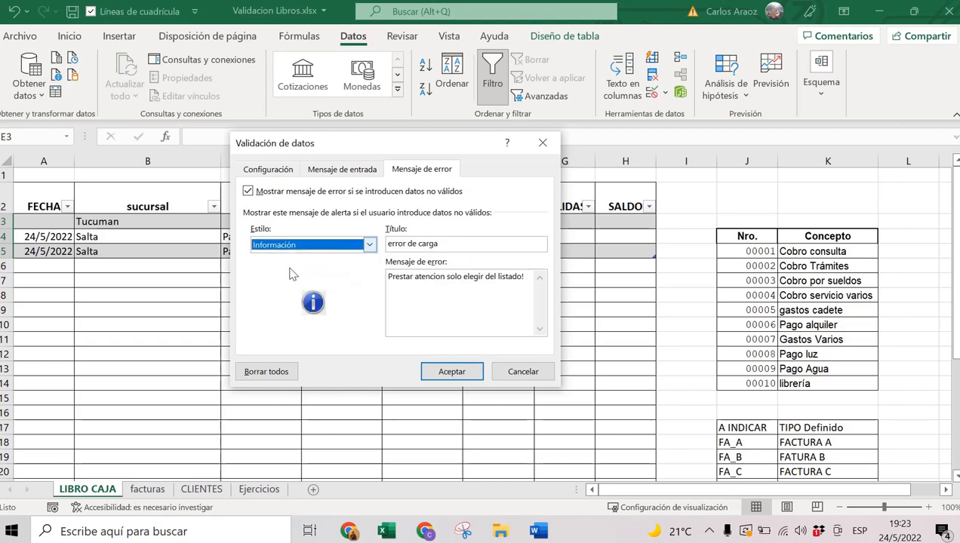
left_click(332, 251)
left_click(298, 255)
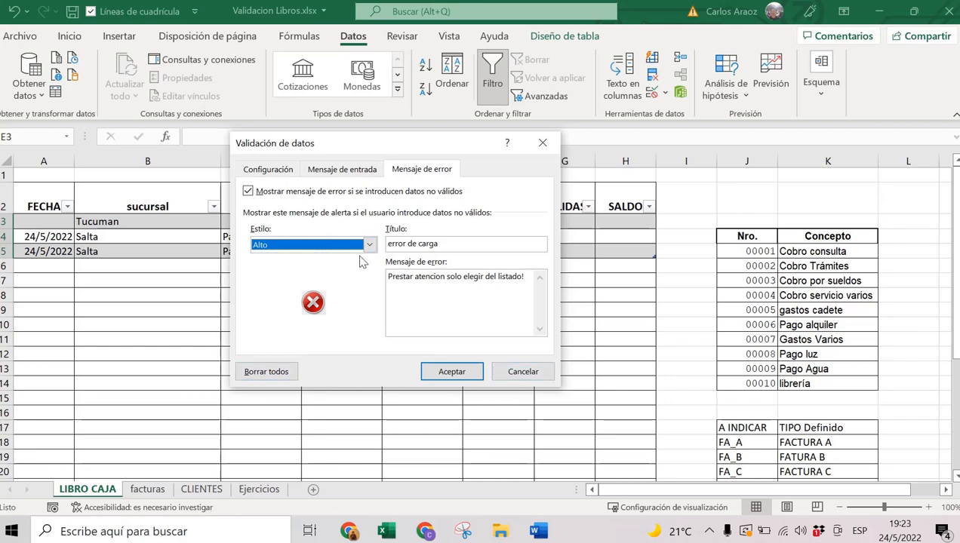
left_click(276, 172)
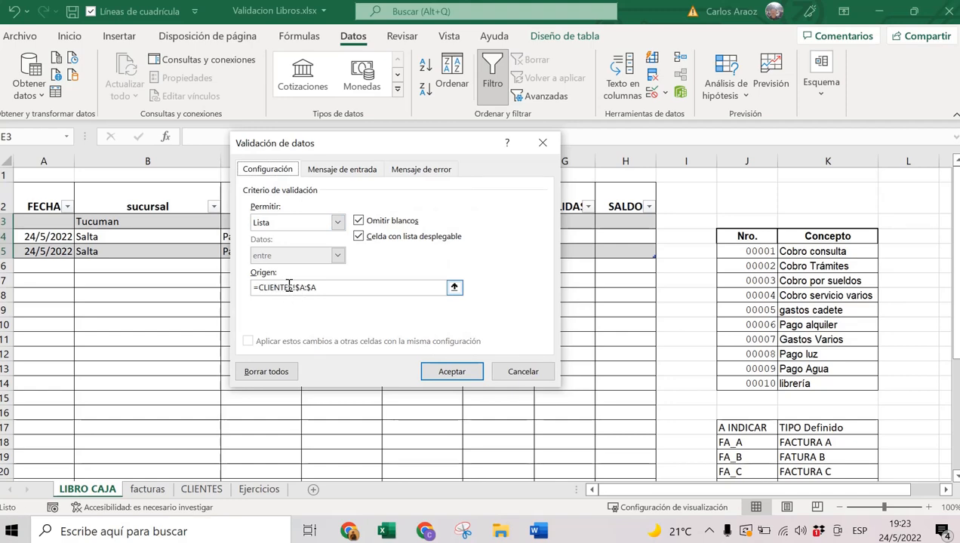
Recheck the CLIENTES column A source and error alert, then apply the cliente validation.
left_click(202, 489)
left_click(147, 160)
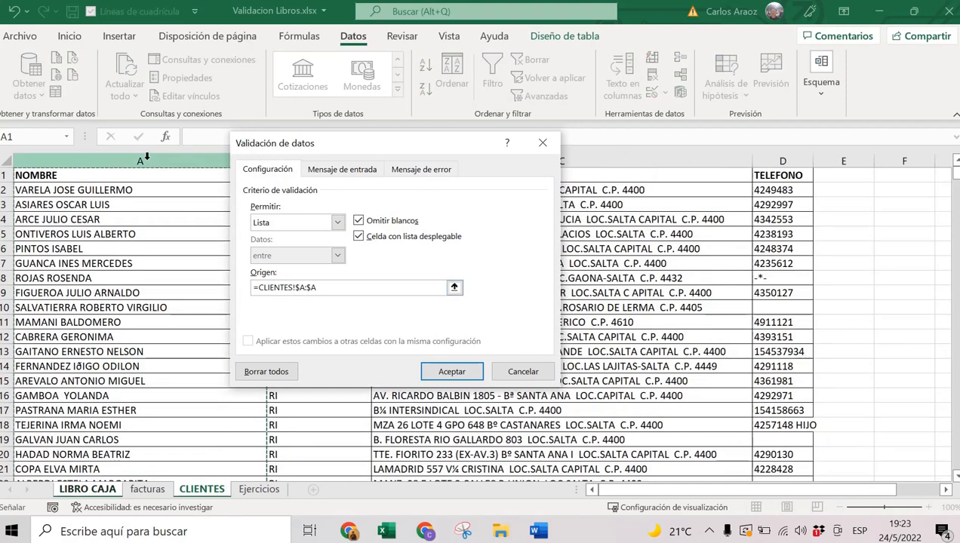
left_click(442, 169)
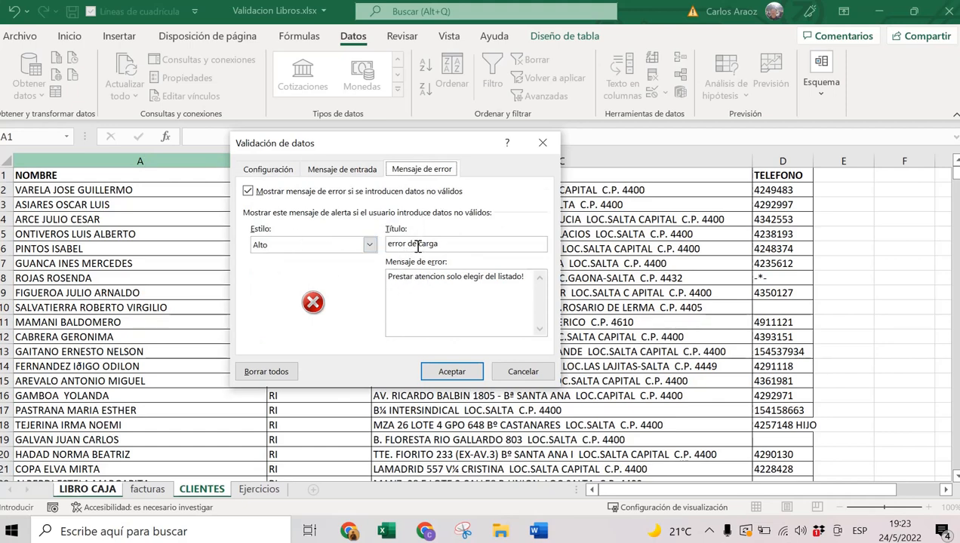
left_click(469, 371)
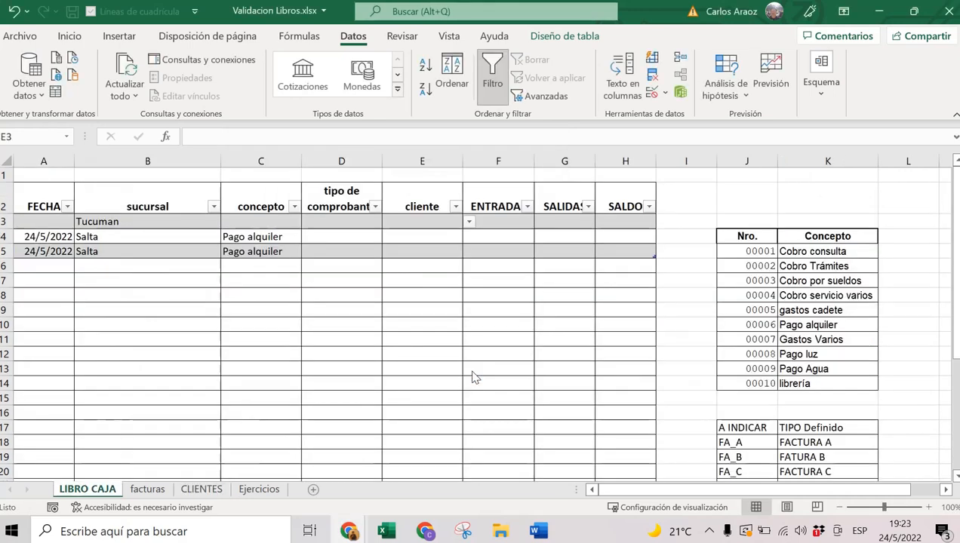
Fill cliente cells E3, E4 and E5 with names picked from the client dropdown.
left_click(417, 220)
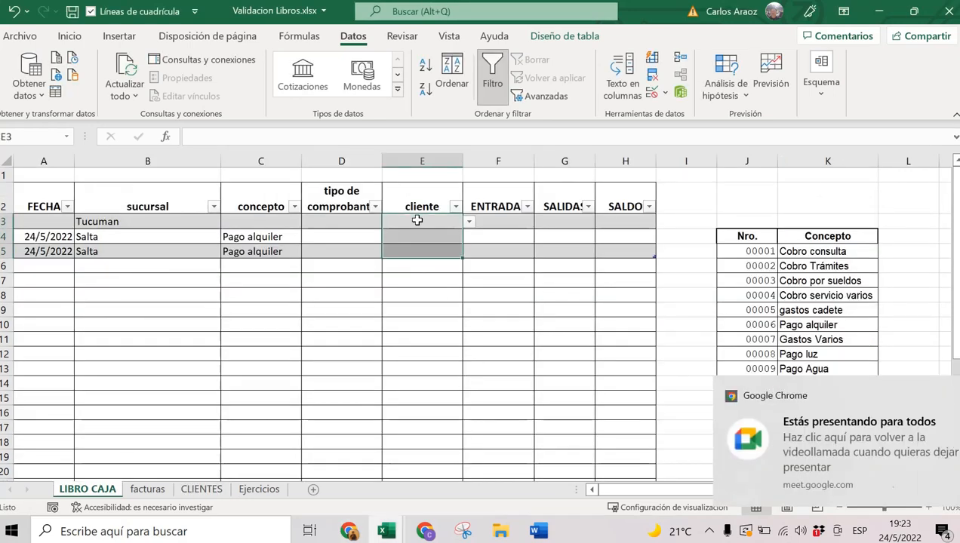
left_click(417, 237)
left_click(422, 257)
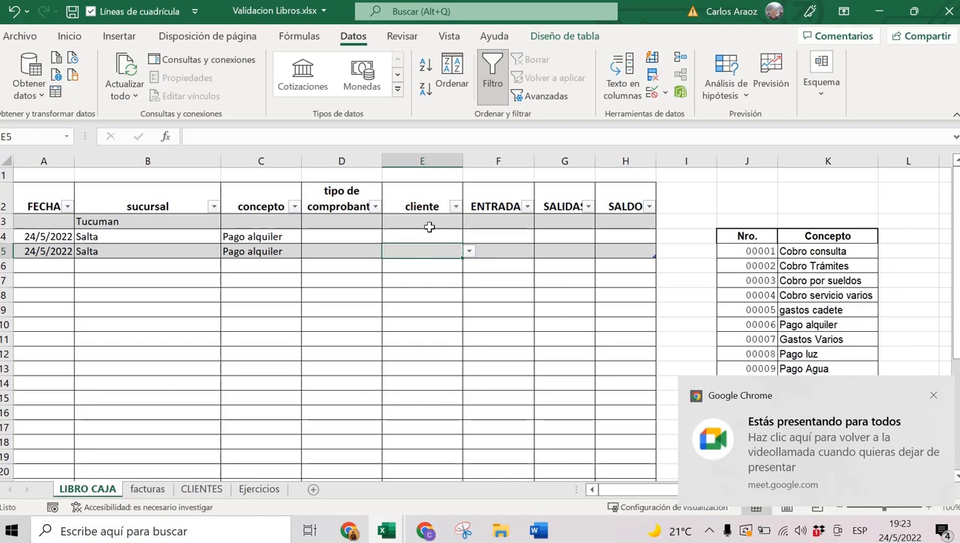
left_click(429, 226)
left_click(468, 222)
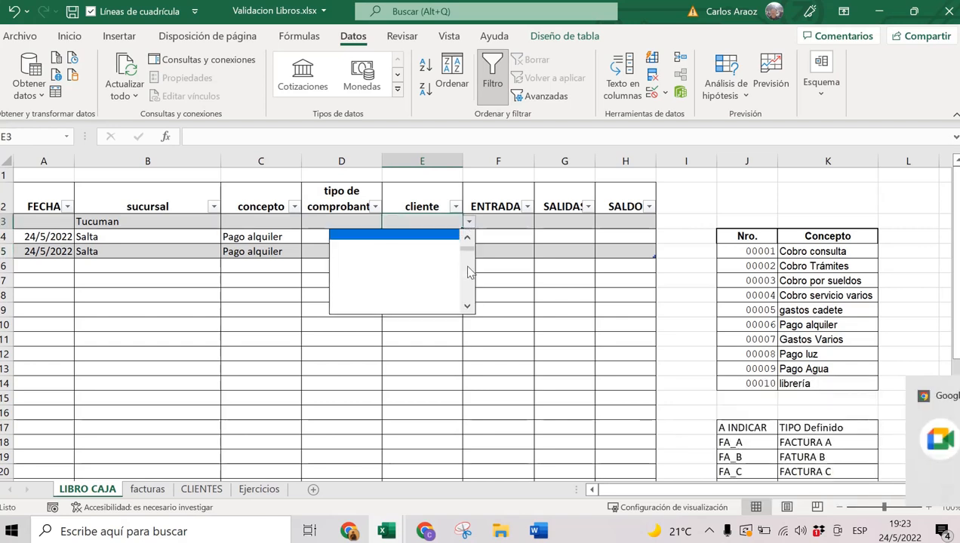
scroll(470, 261, "down", 2)
left_click_drag(466, 256, 470, 240)
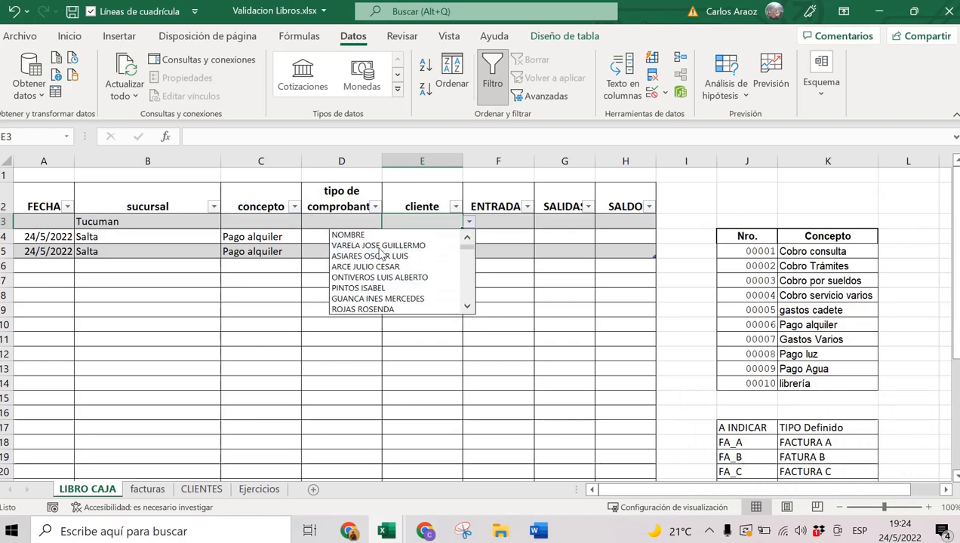
mouse_move(470, 255)
left_mouse_down()
mouse_move(467, 299)
mouse_move(470, 249)
left_mouse_up()
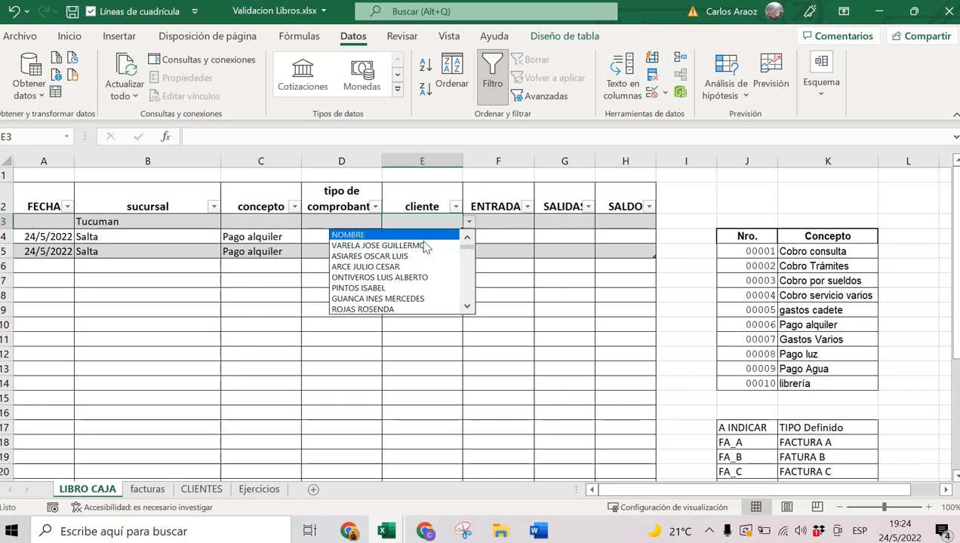
left_click(389, 266)
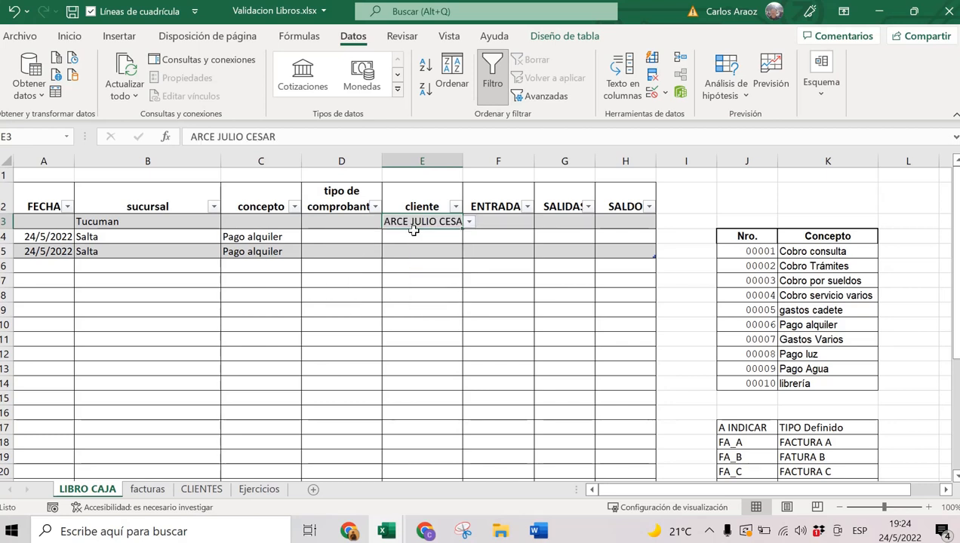
left_click(415, 235)
left_click(468, 236)
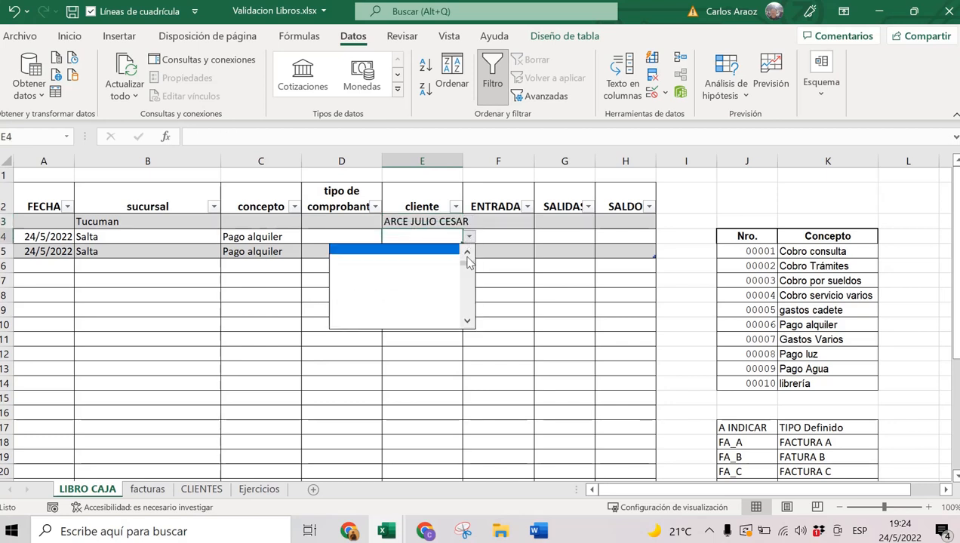
left_click(408, 304)
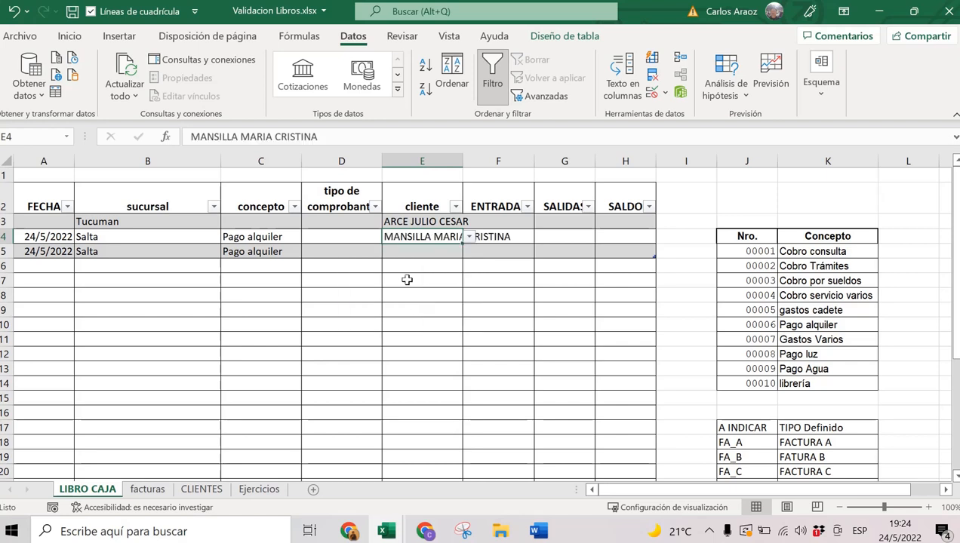
left_click(421, 254)
left_click(468, 253)
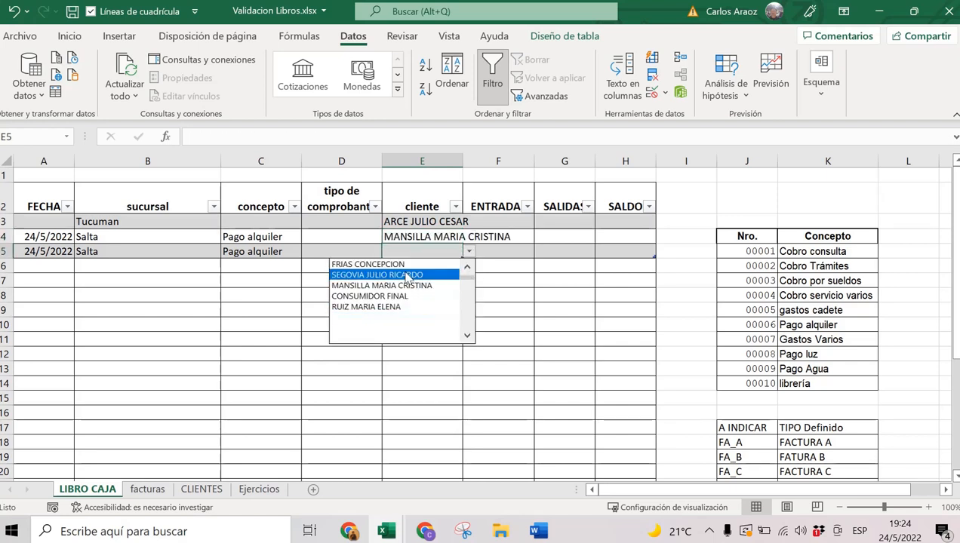
left_click(408, 276)
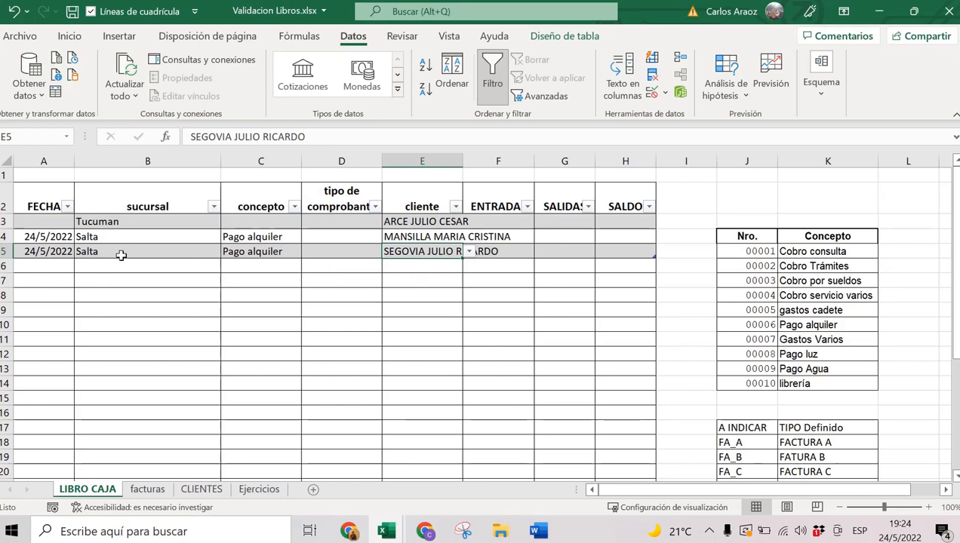
Set row 6 sucursal to Salta and concepto to Cobro servicio varios.
left_click(76, 264)
left_click(58, 253)
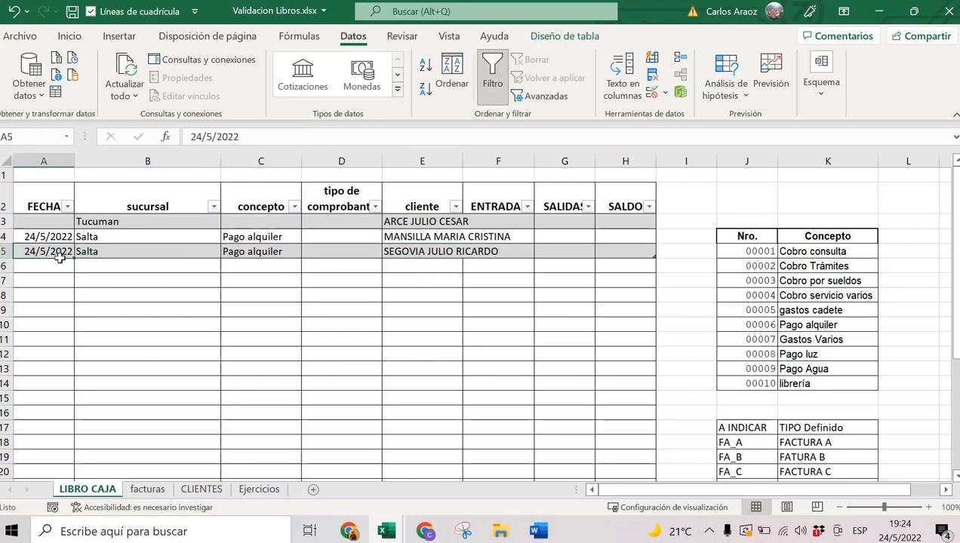
left_click(63, 265)
left_click(77, 263)
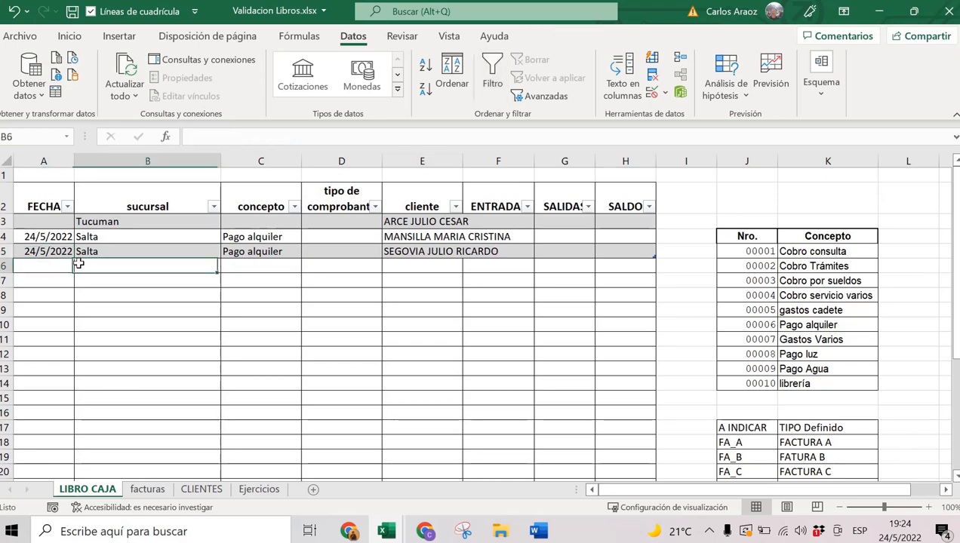
left_click(621, 253)
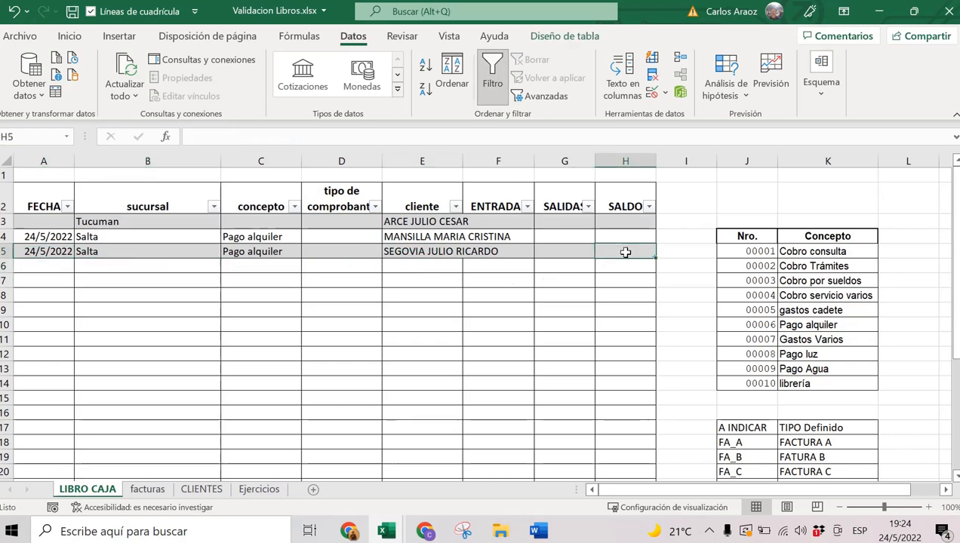
key("Home")
left_click(221, 265)
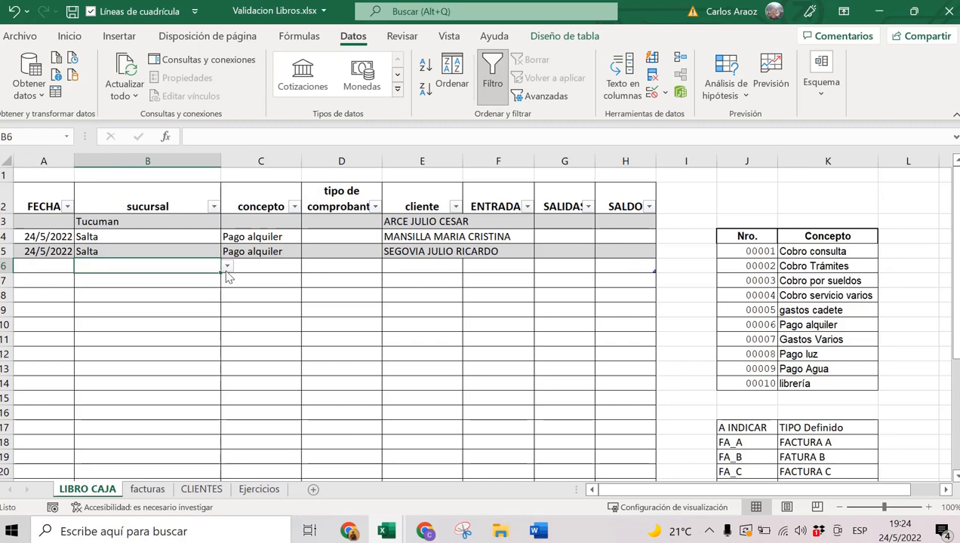
left_click(227, 266)
left_click(174, 292)
left_click(281, 269)
left_click(307, 266)
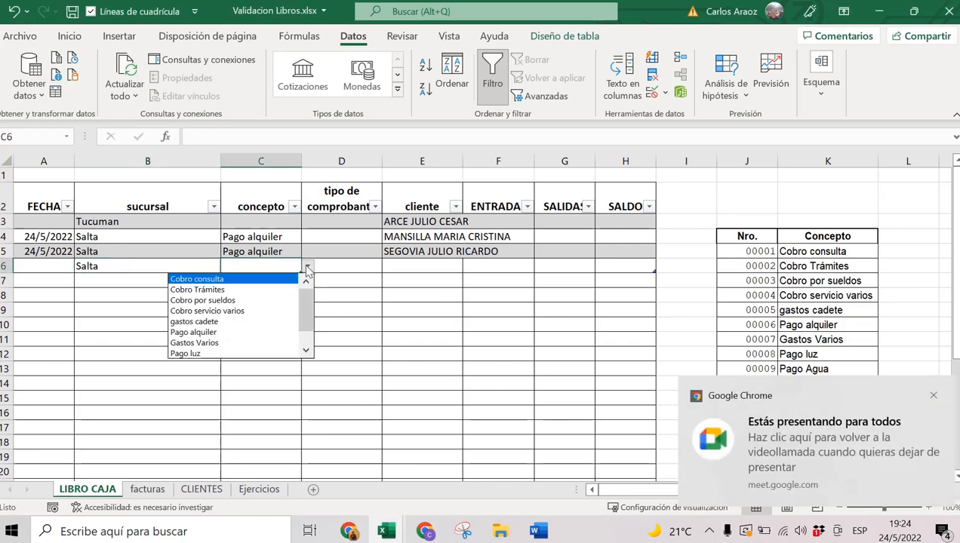
left_click(256, 313)
Enter an off-list client in E6, cancel the rejection, and pick a listed client instead.
key("Tab")
key("Tab")
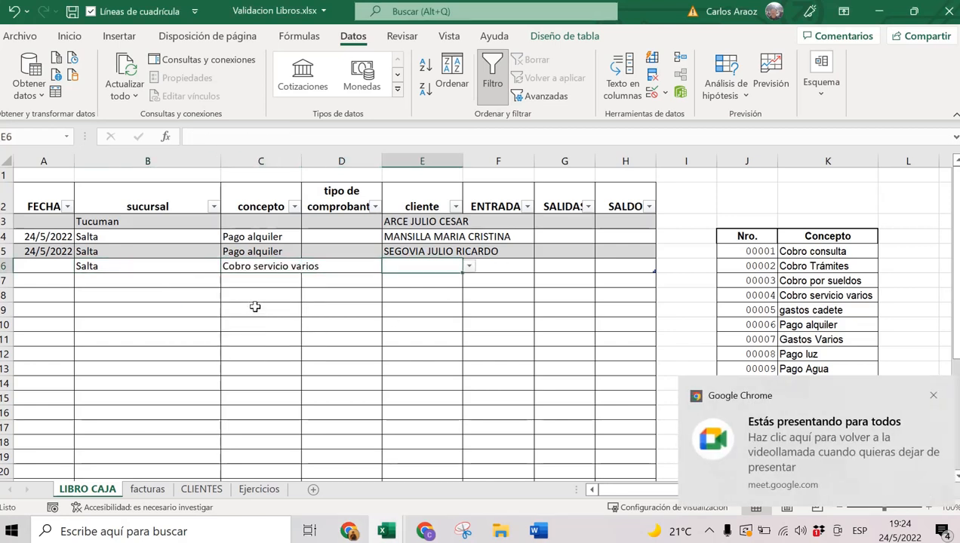
type("araoz")
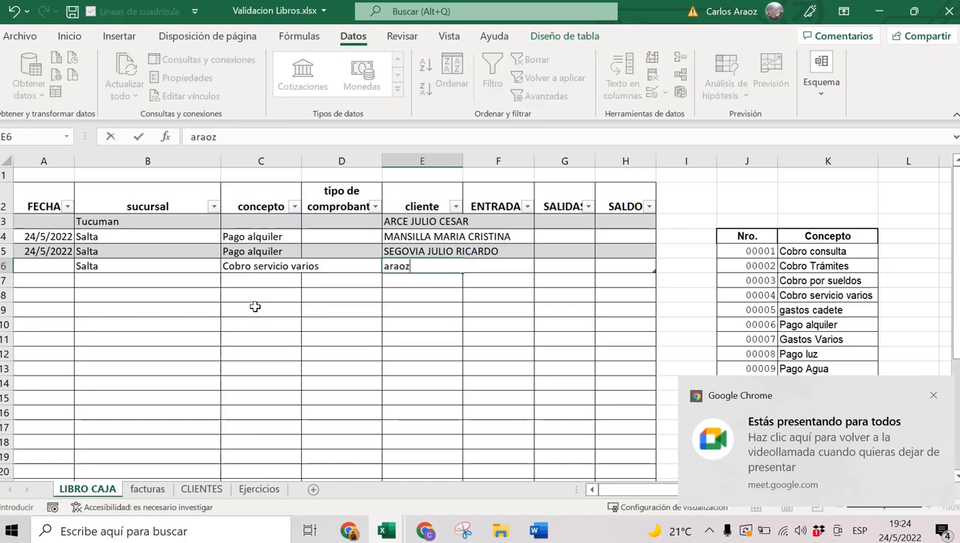
key("Return")
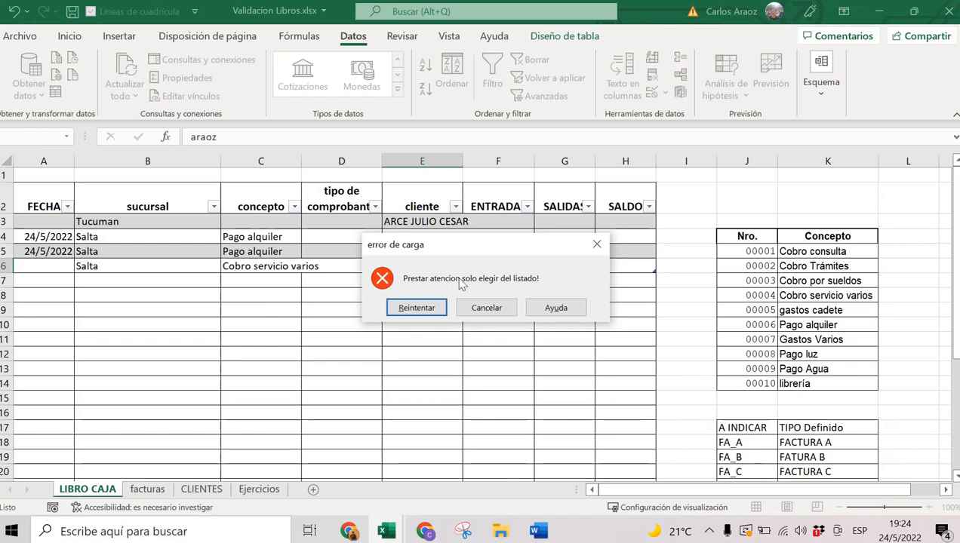
left_click(487, 308)
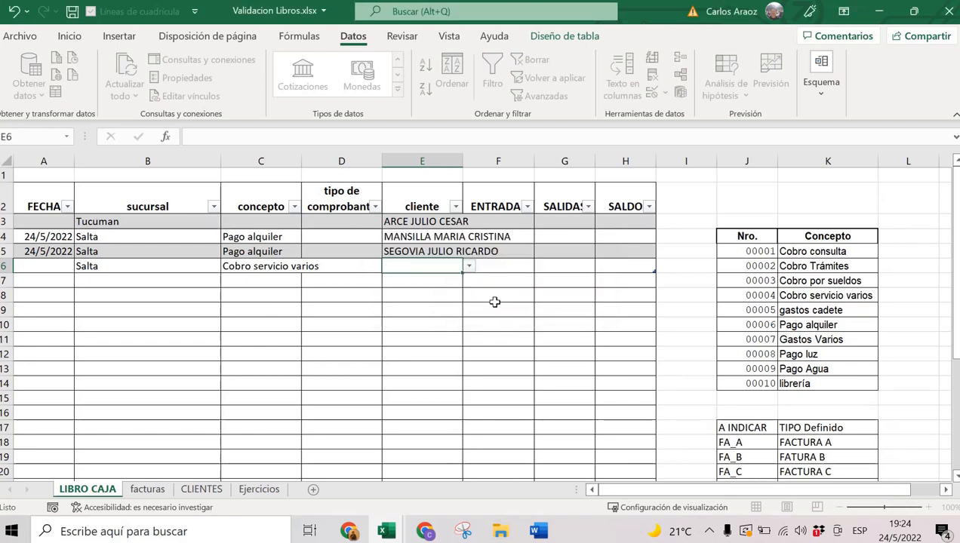
left_click(470, 267)
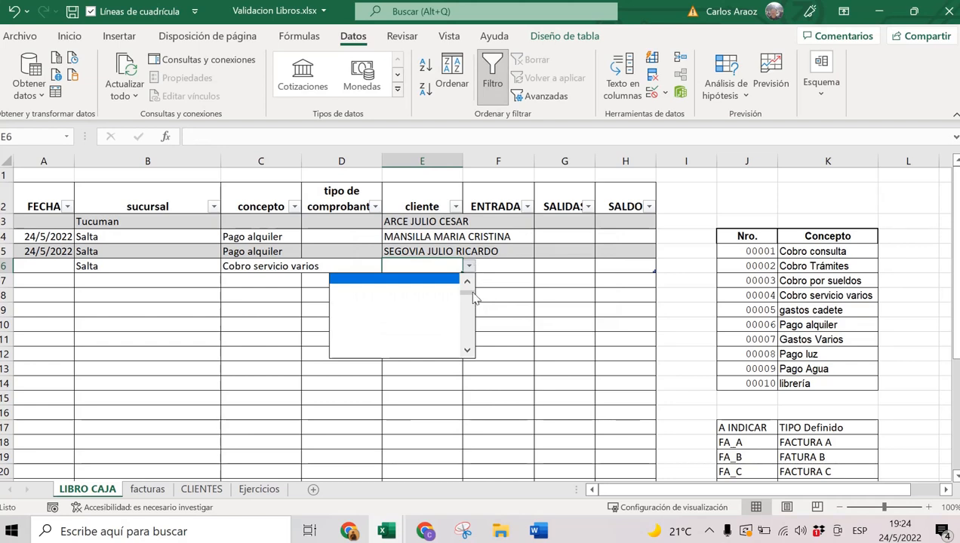
left_click(401, 311)
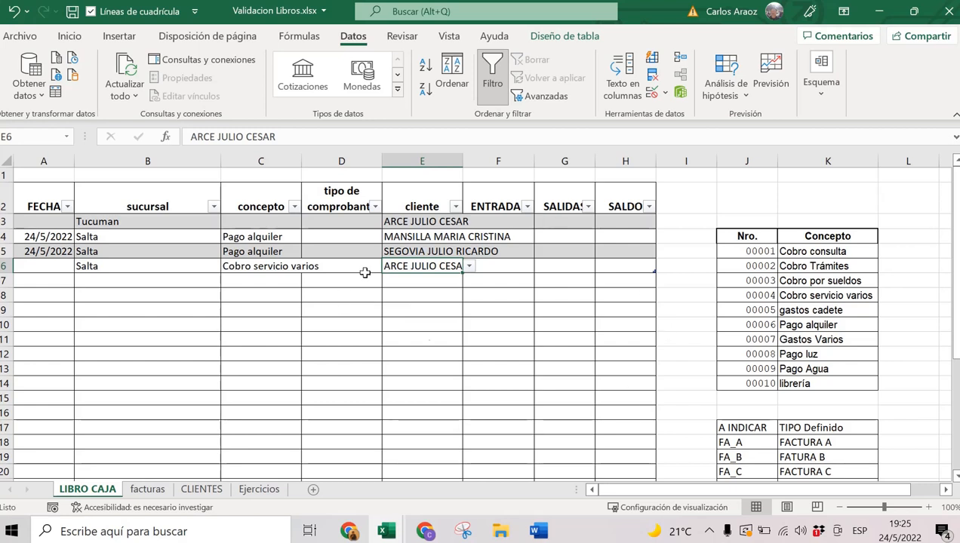
Bring up the Word exercise document and scroll through the data-validation exercise tables.
mouse_move(537, 532)
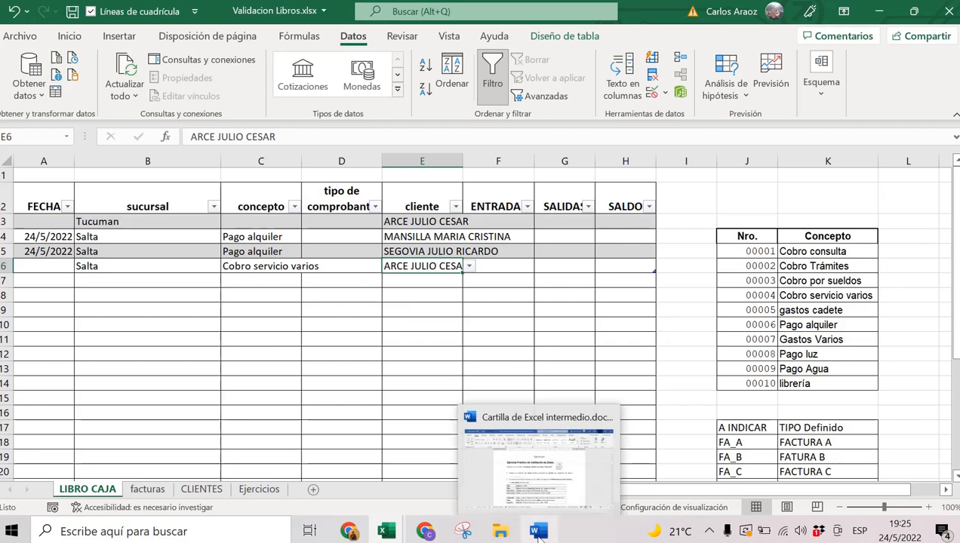
left_click(557, 417)
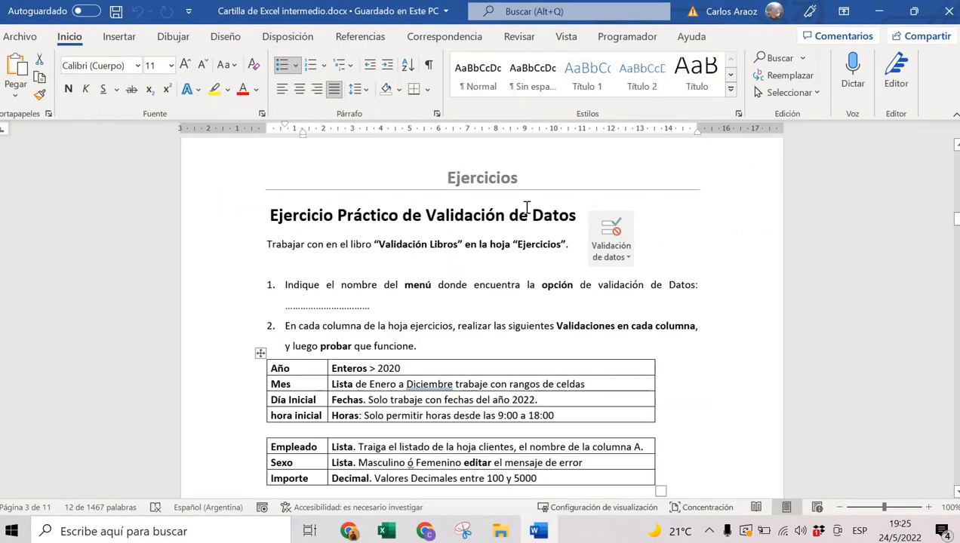
scroll(456, 309, "down", 1)
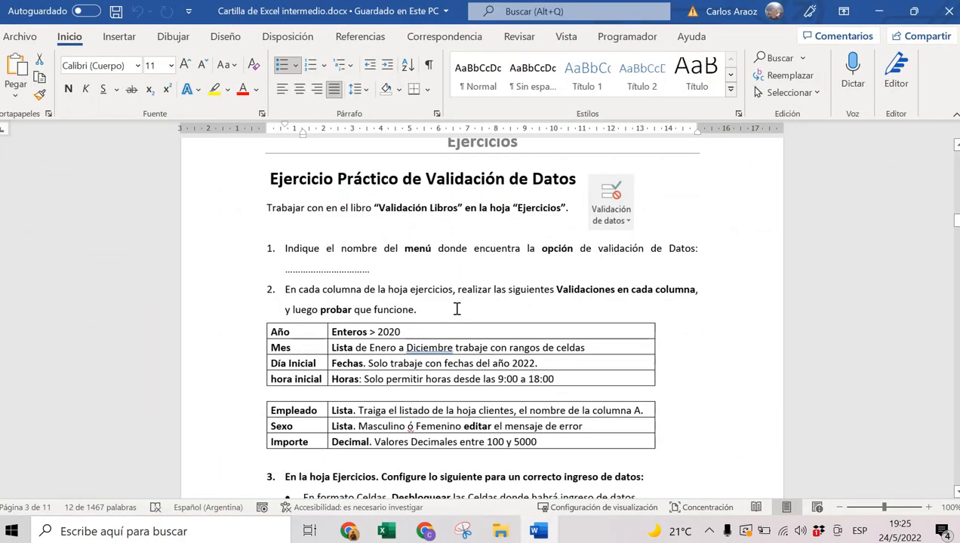
scroll(457, 309, "down", 1)
scroll(459, 306, "up", 2)
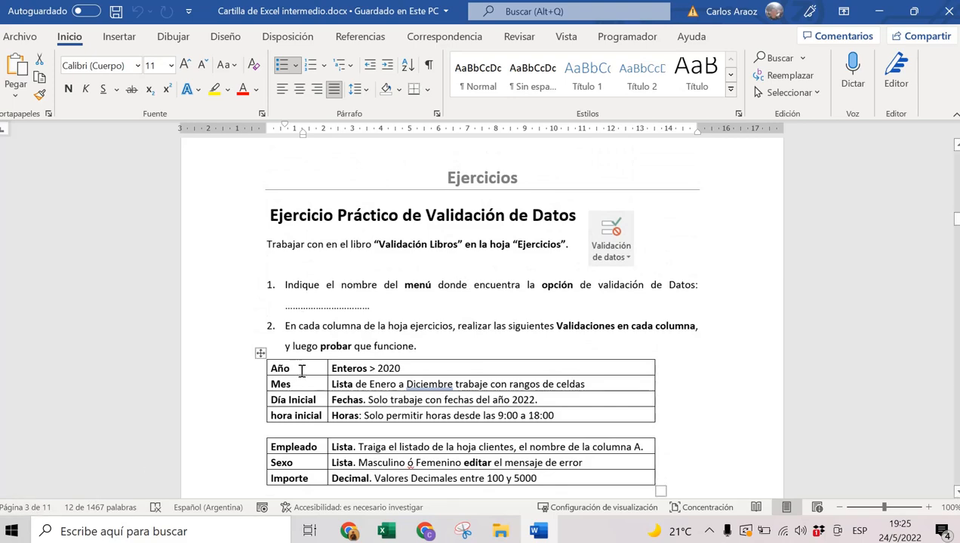
scroll(301, 369, "up", 10)
scroll(303, 372, "up", 9)
scroll(303, 372, "down", 17)
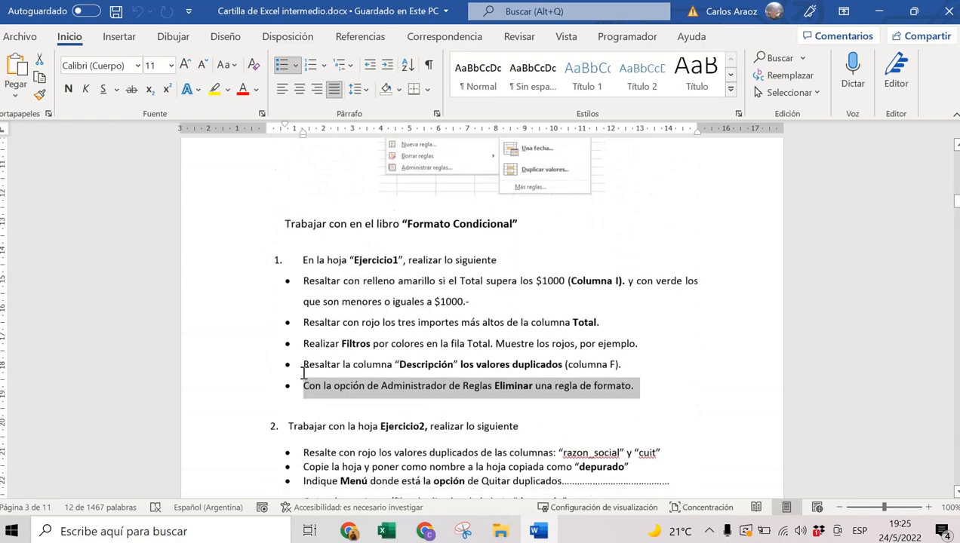
scroll(304, 372, "down", 5)
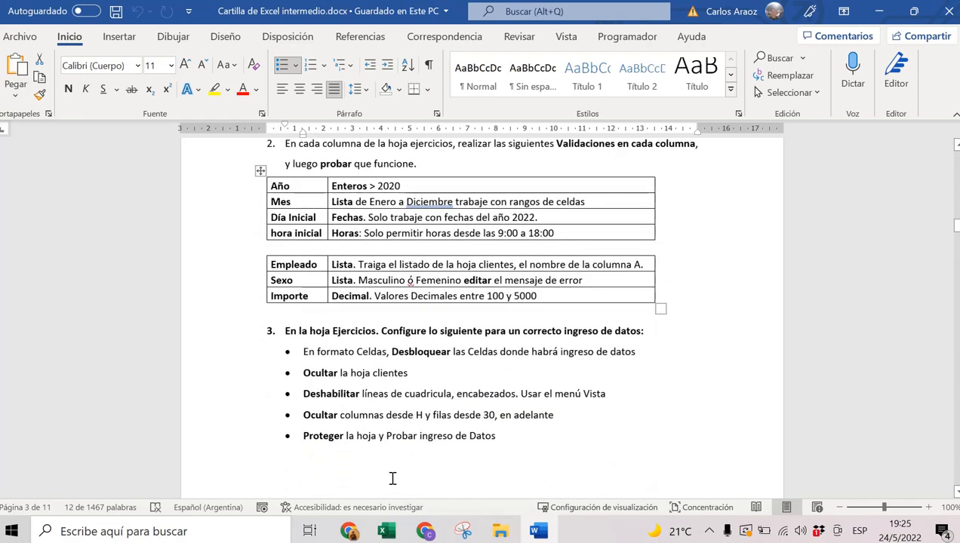
mouse_move(383, 533)
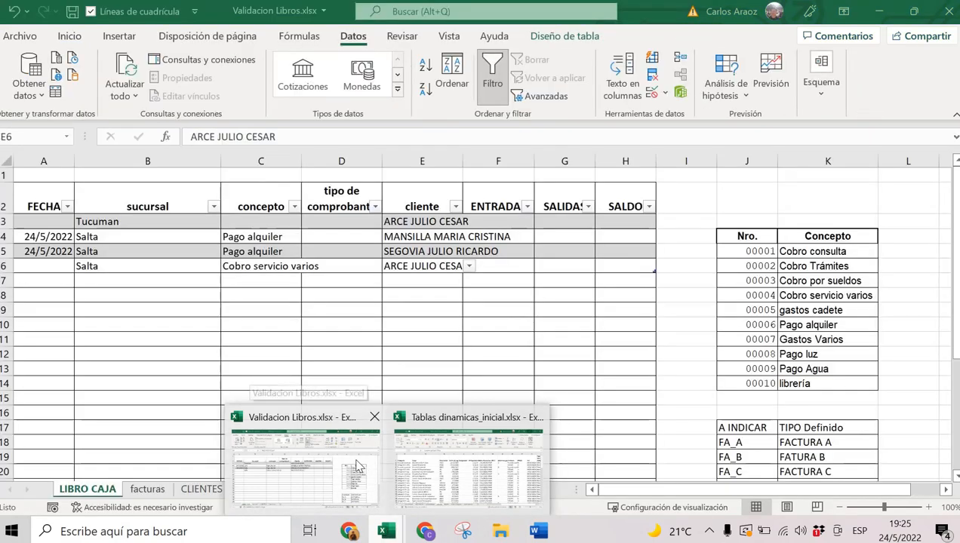
Return to the workbook's facturas sheet and turn on filters for the invoice table headers.
left_click(357, 462)
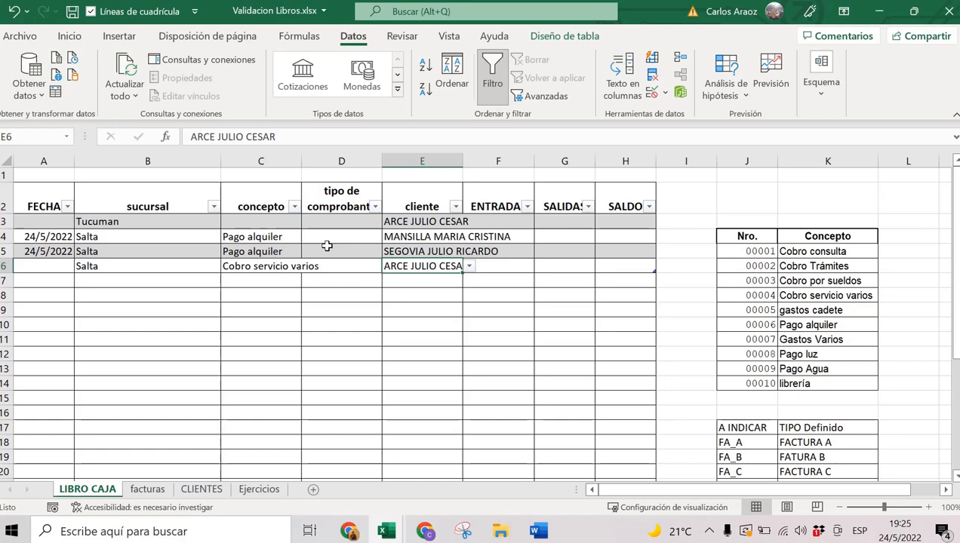
left_click(149, 489)
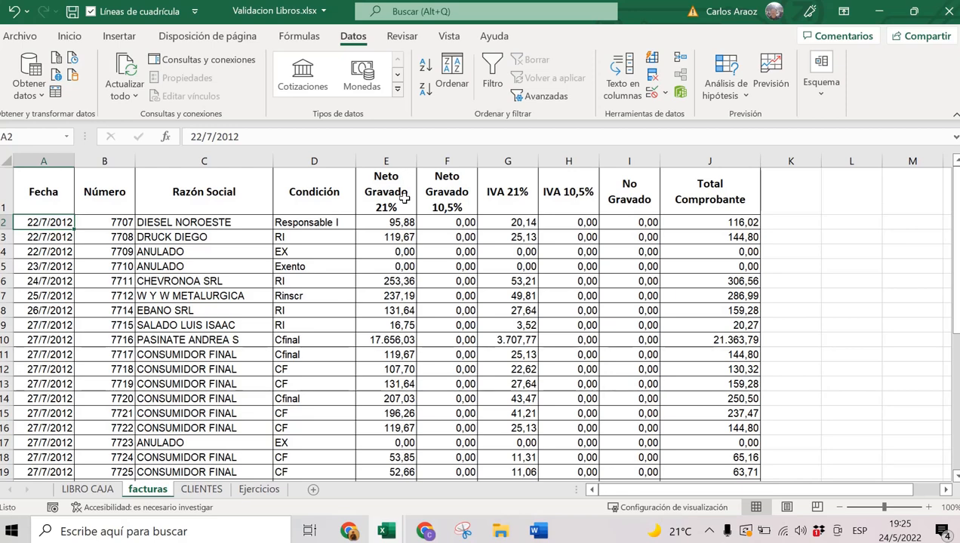
left_click(316, 223)
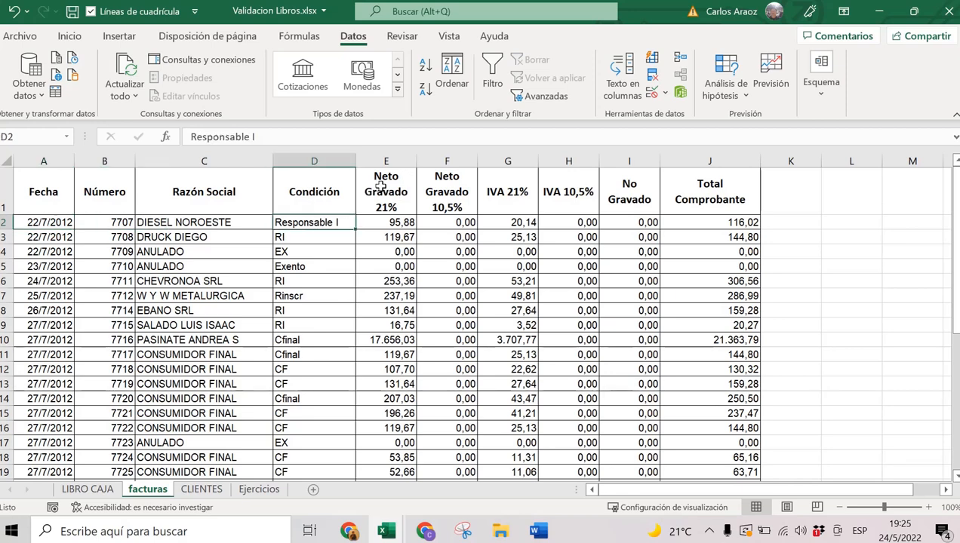
left_click(506, 78)
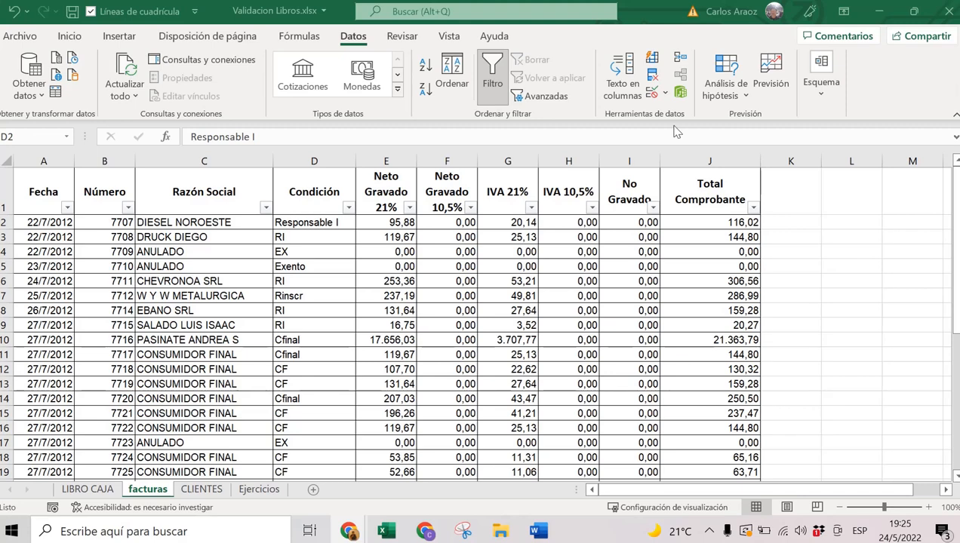
left_click(351, 223)
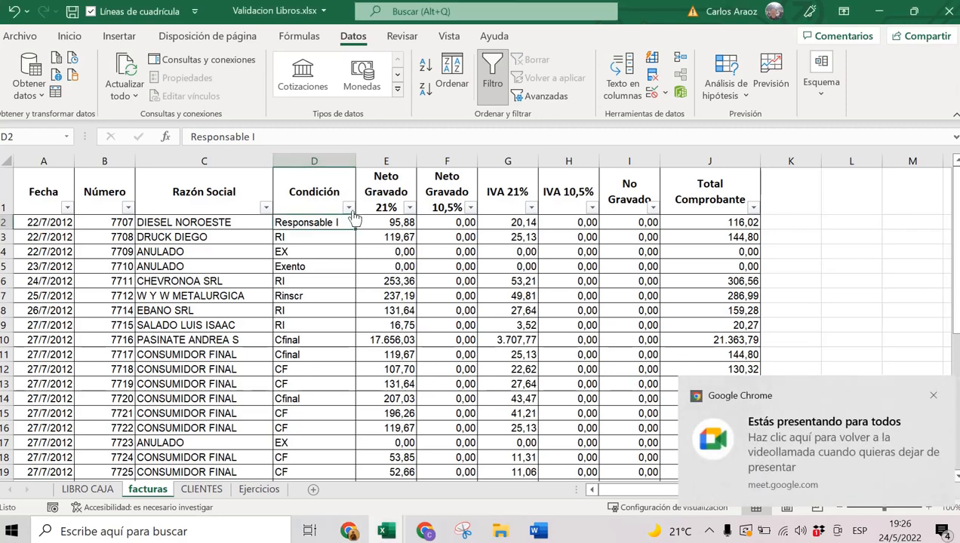
left_click(349, 209)
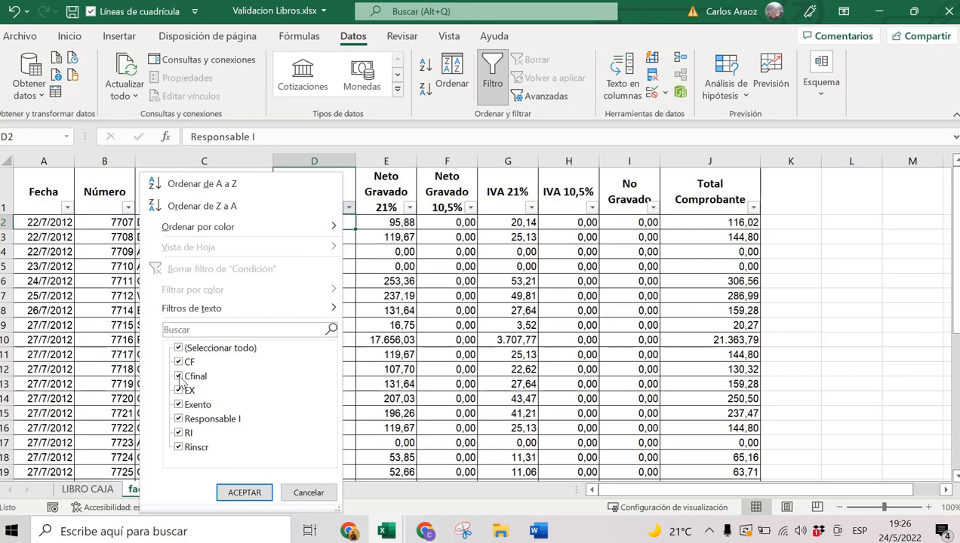
key("Escape")
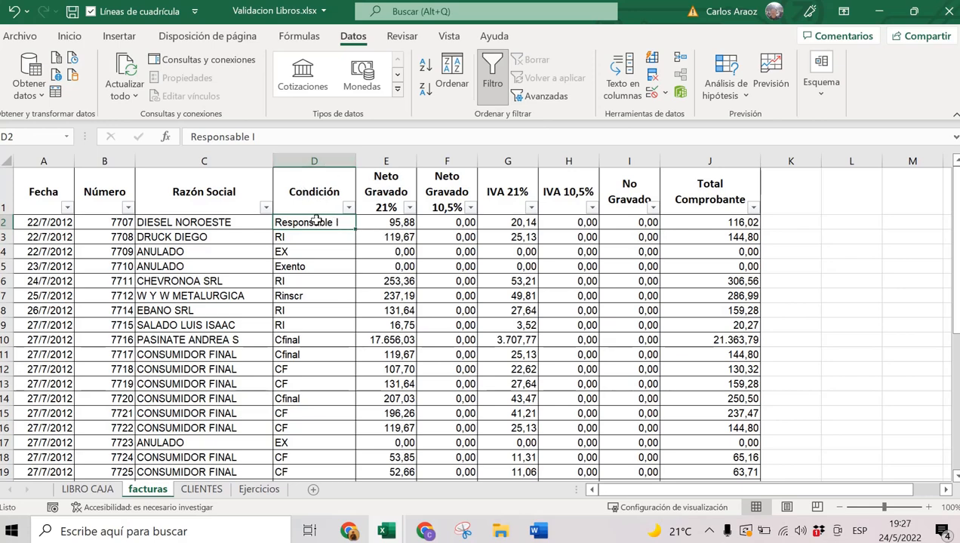
Select the Condición values D2:D38 using Ctrl+Shift+Down from D2.
left_click_drag(317, 219, 315, 450)
scroll(317, 430, "up", 6)
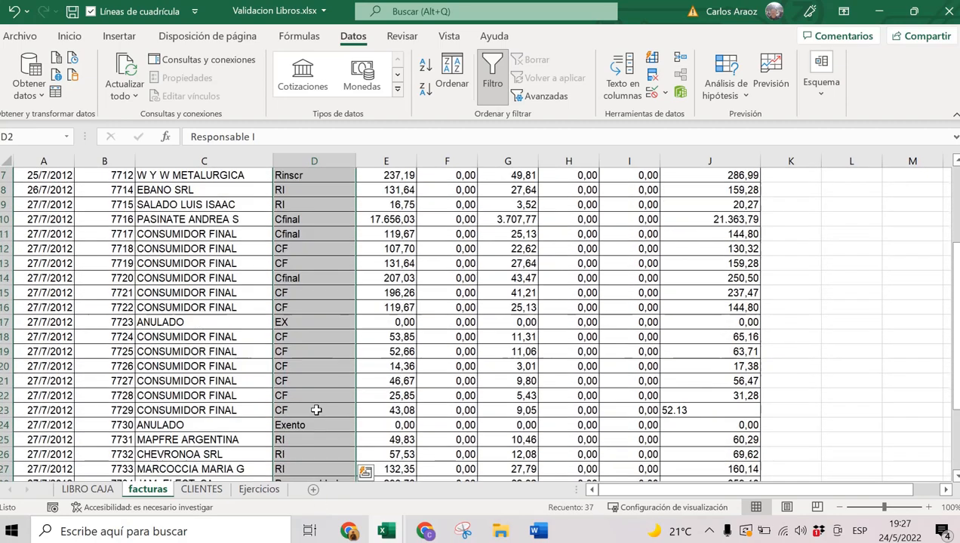
left_click(321, 222)
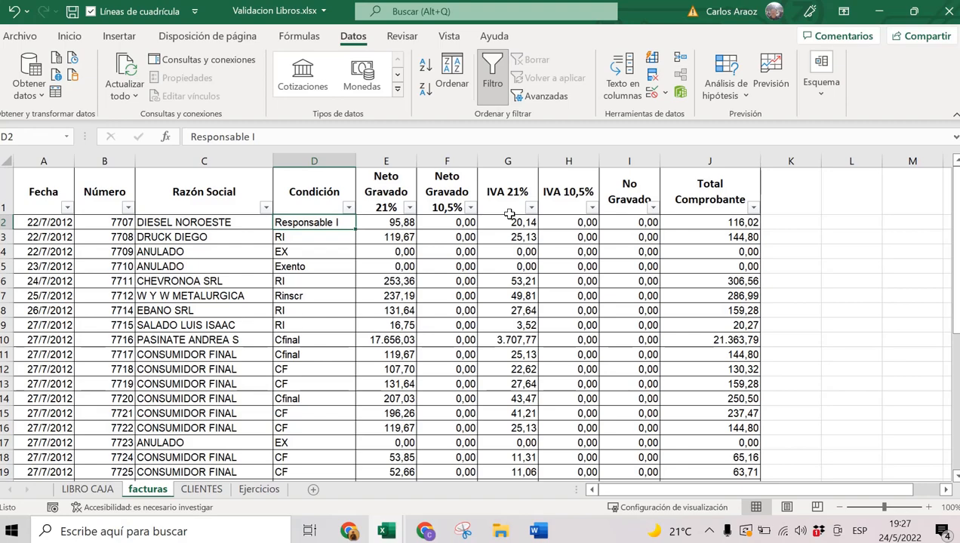
key("ctrl+shift+Down")
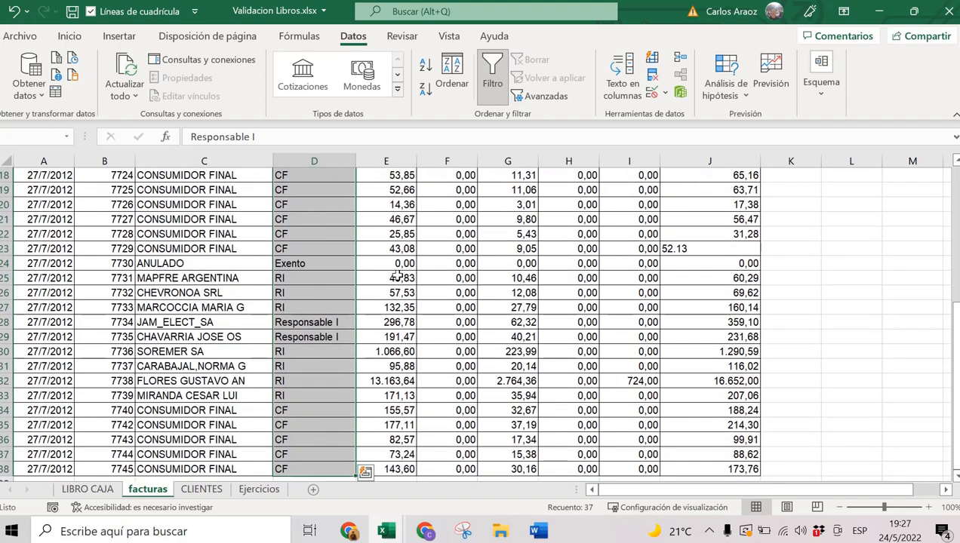
scroll(392, 279, "down", 1)
scroll(343, 389, "up", 5)
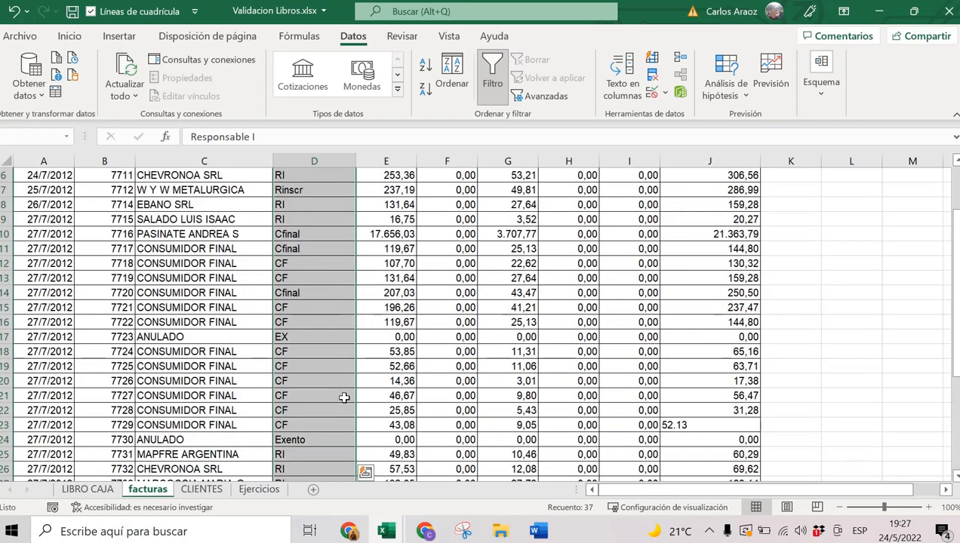
scroll(343, 397, "up", 2)
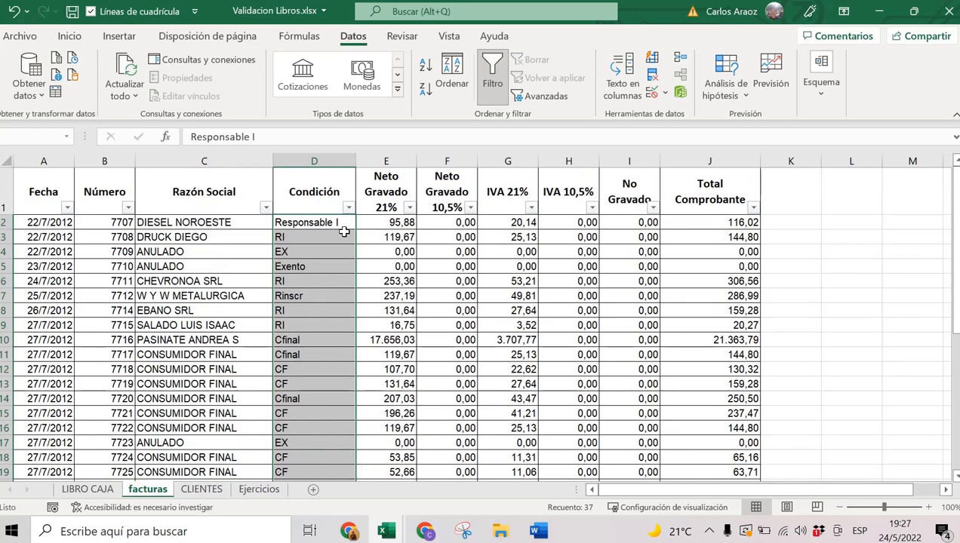
Give column D a List validation rule with Origen CF;RI;EX.
left_click(652, 95)
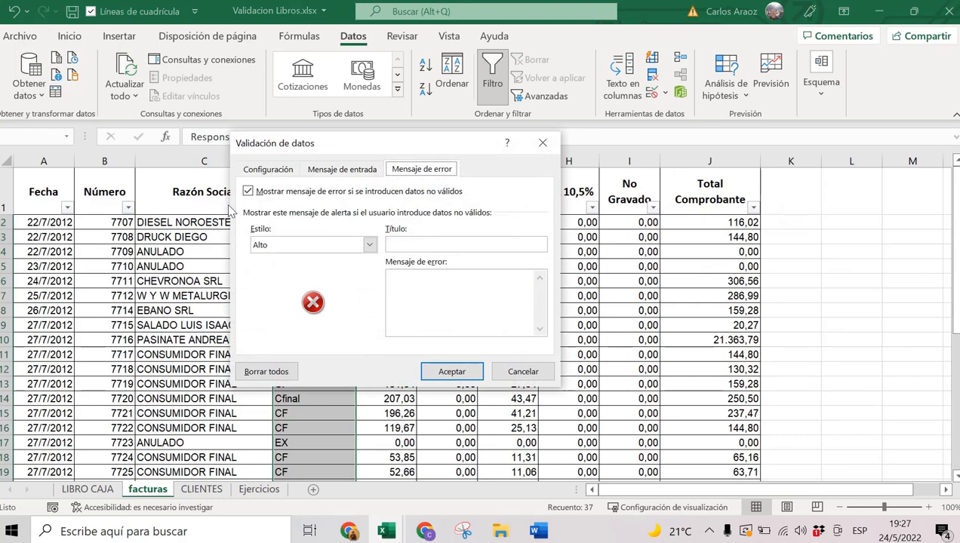
left_click(276, 174)
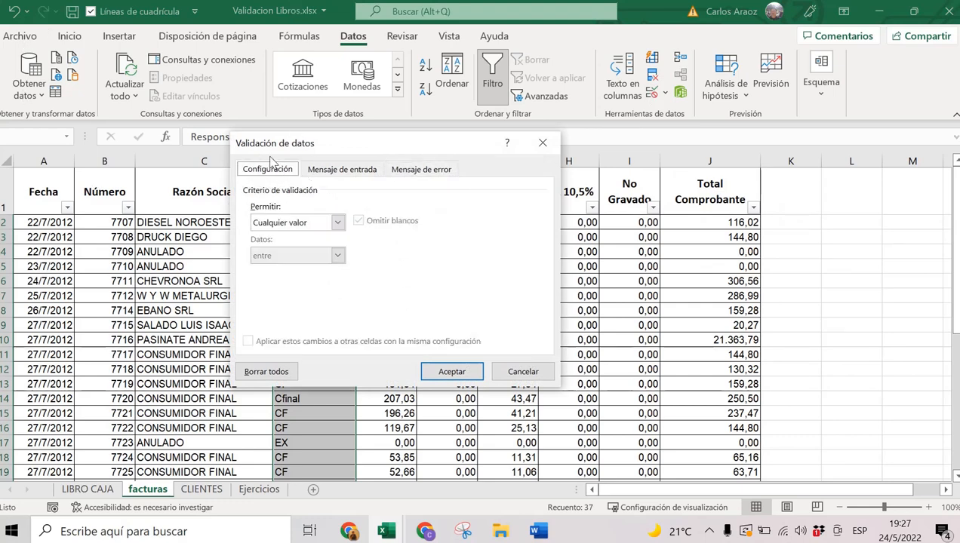
left_click(327, 172)
left_click(278, 173)
left_click_drag(340, 152, 555, 170)
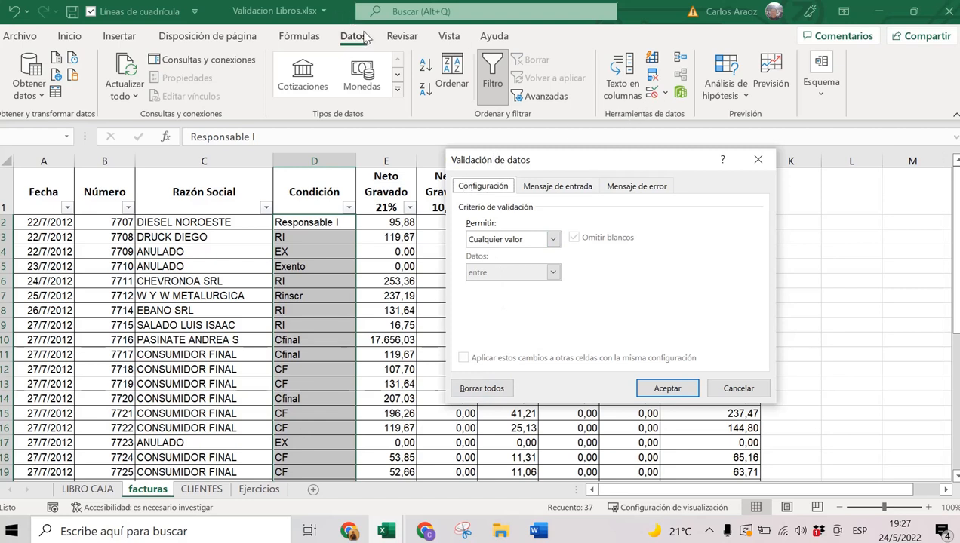
left_click(506, 240)
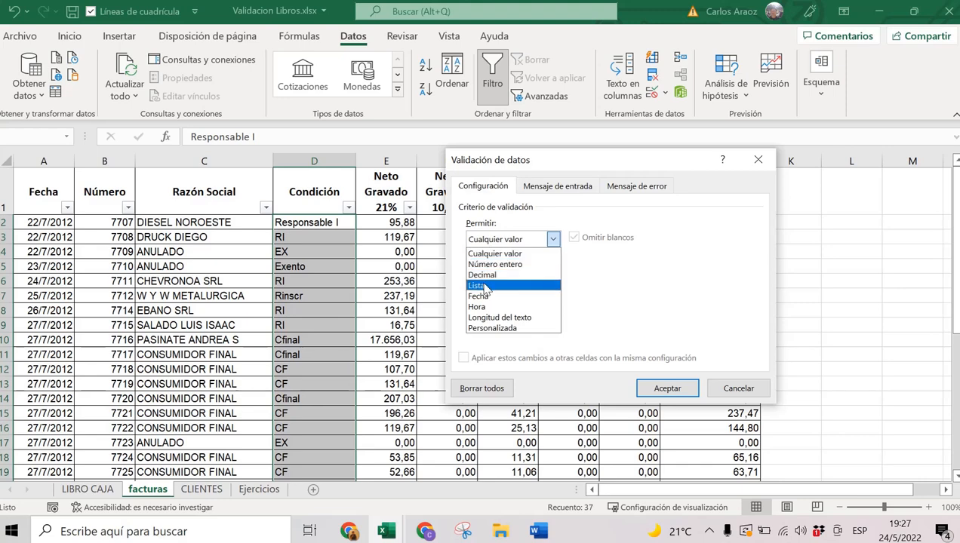
left_click(487, 286)
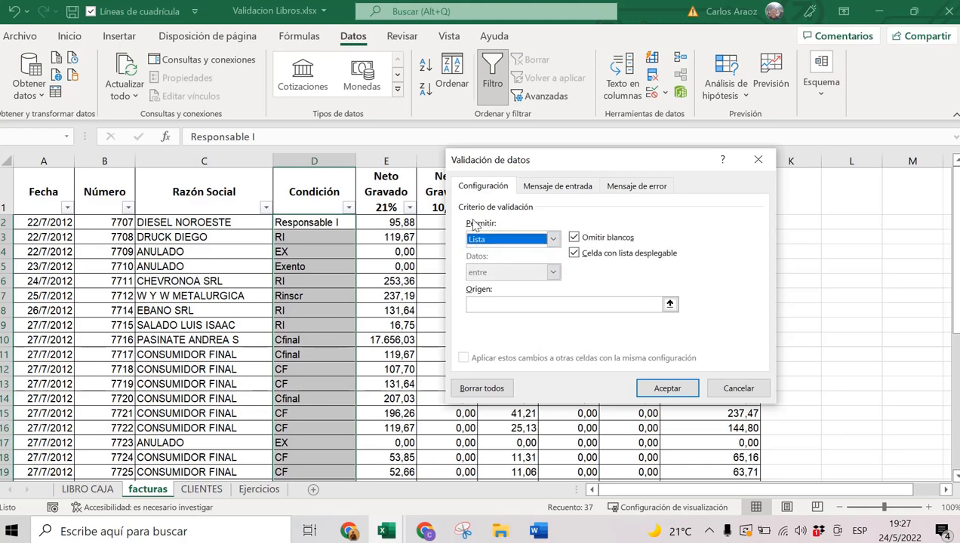
left_click(476, 306)
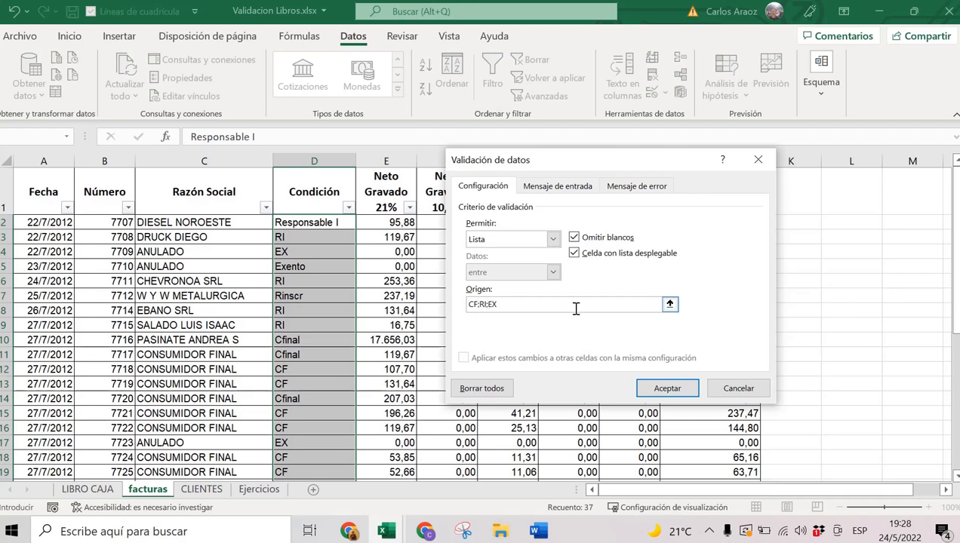
left_click_drag(574, 305, 444, 299)
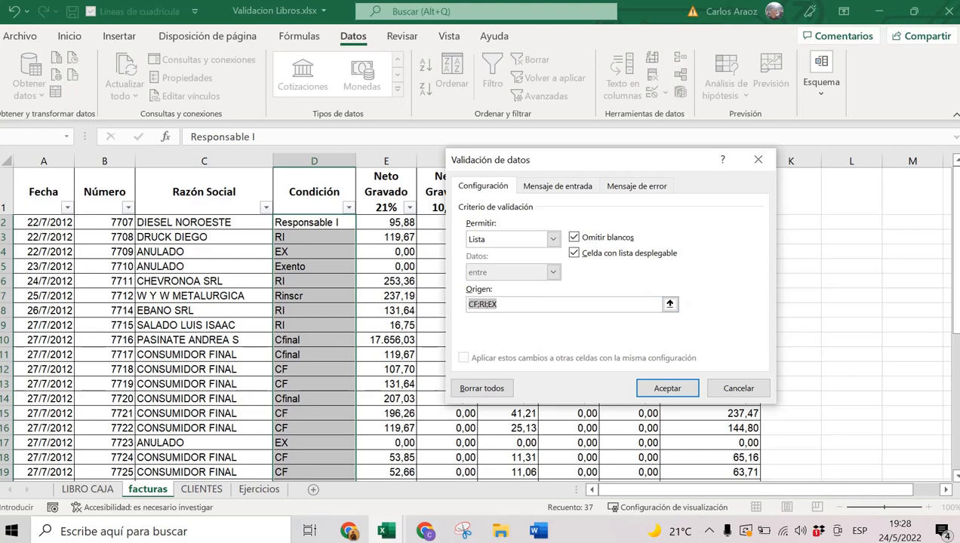
key("alt+Tab")
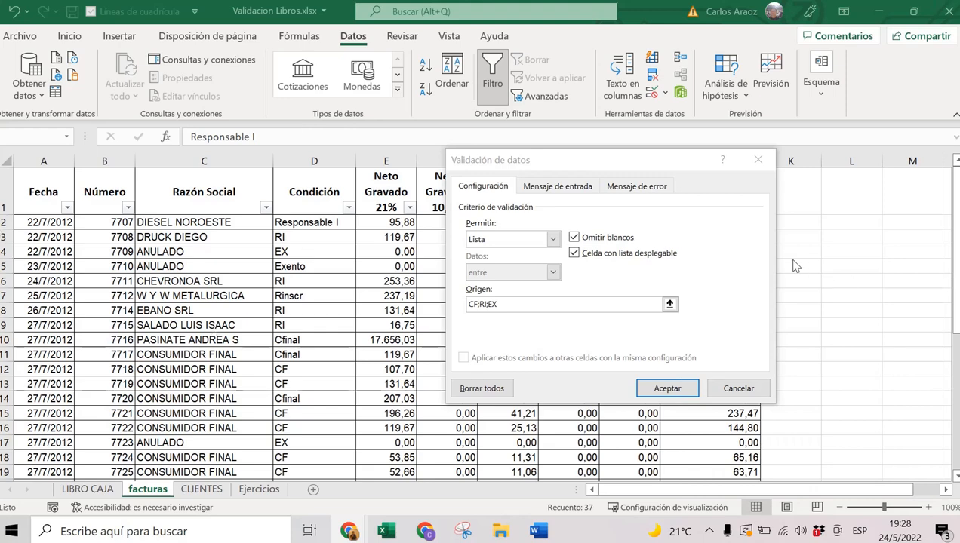
left_click(667, 387)
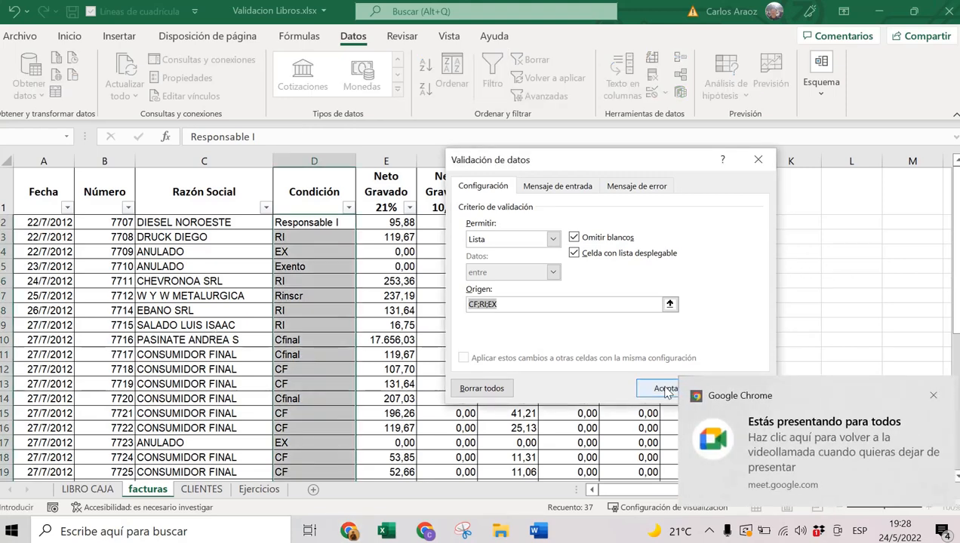
left_click(667, 388)
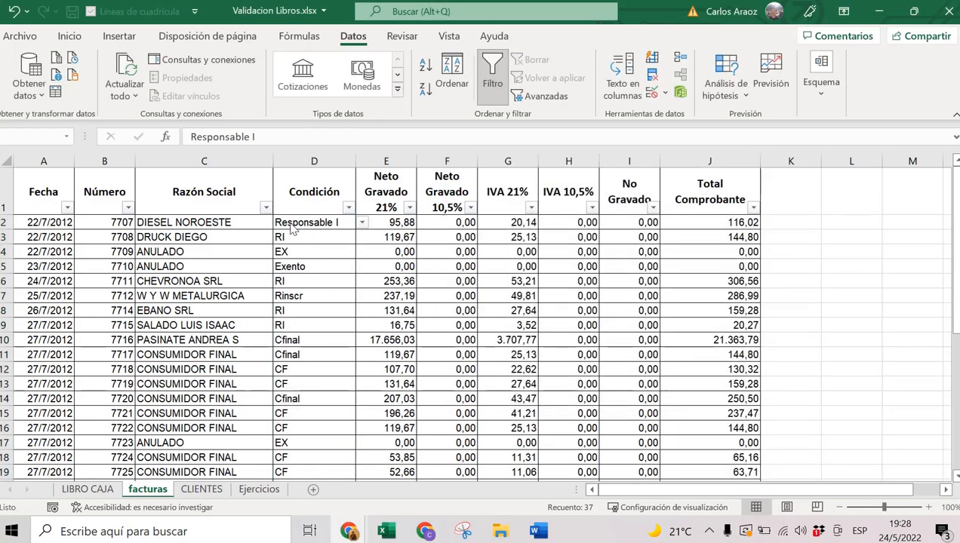
Check that D2's dropdown offers CF, RI and EX, leaving the value unchanged.
left_click(300, 238)
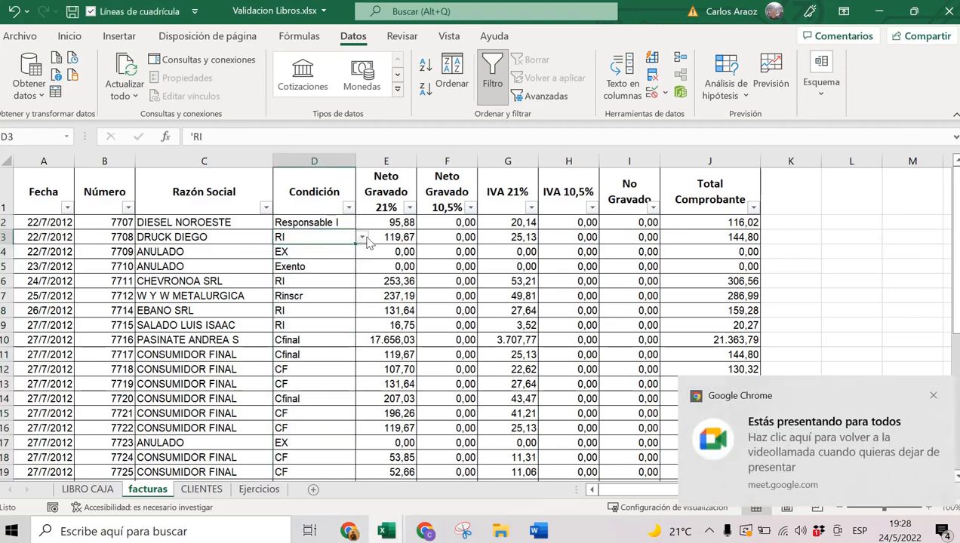
left_click(339, 223)
left_click(363, 223)
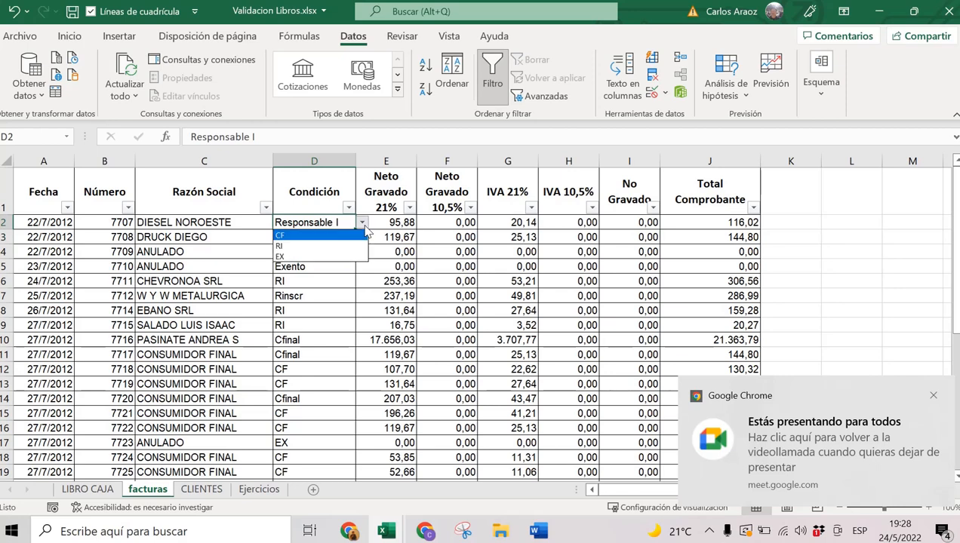
left_click(363, 224)
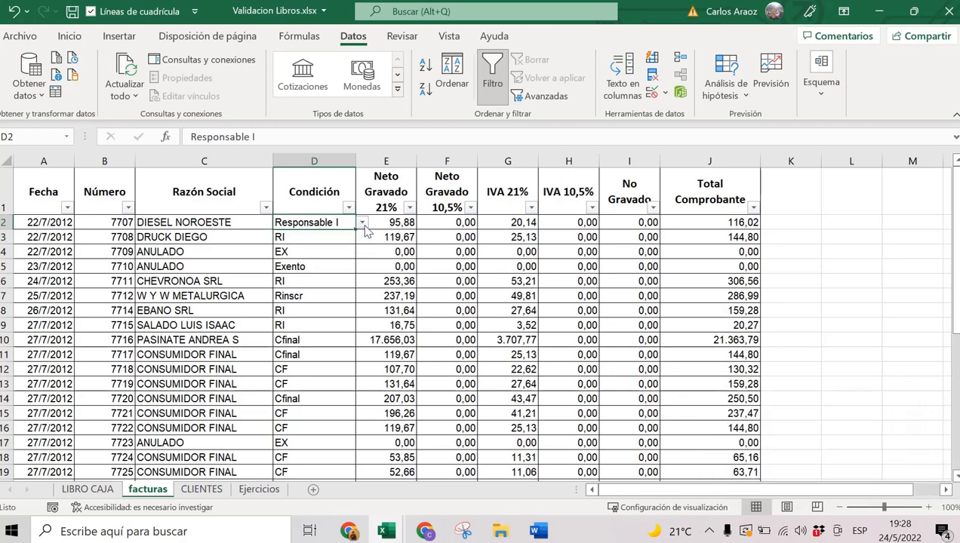
left_click(510, 237)
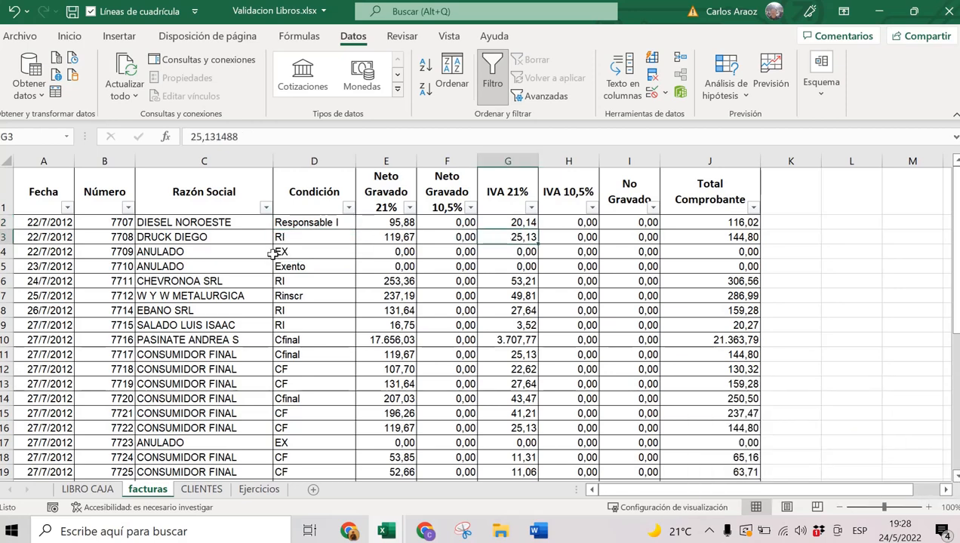
scroll(272, 259, "down", 2)
scroll(272, 258, "down", 4)
scroll(271, 262, "up", 6)
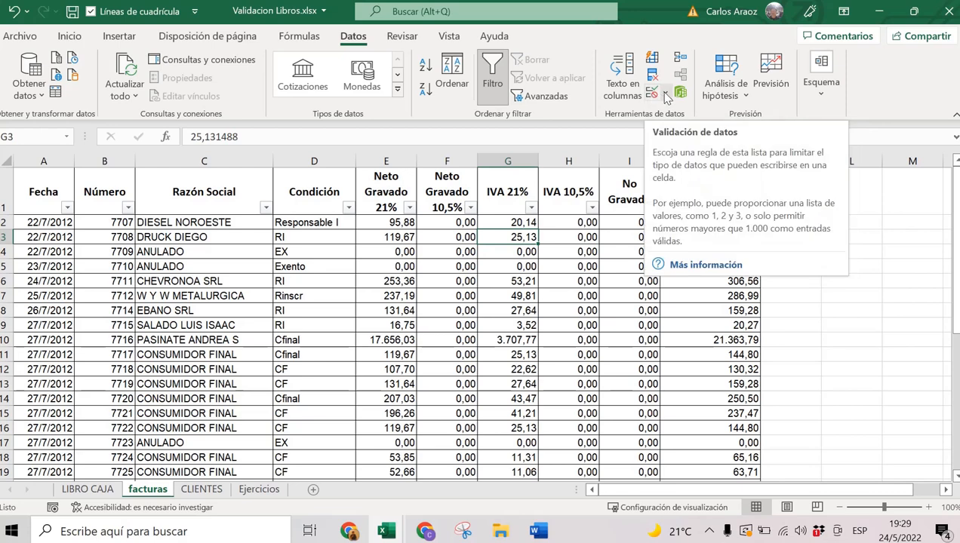
Circle invalid Condición entries such as Responsable I, Exento, Rinscr and Cfinal, and review them.
left_click(666, 94)
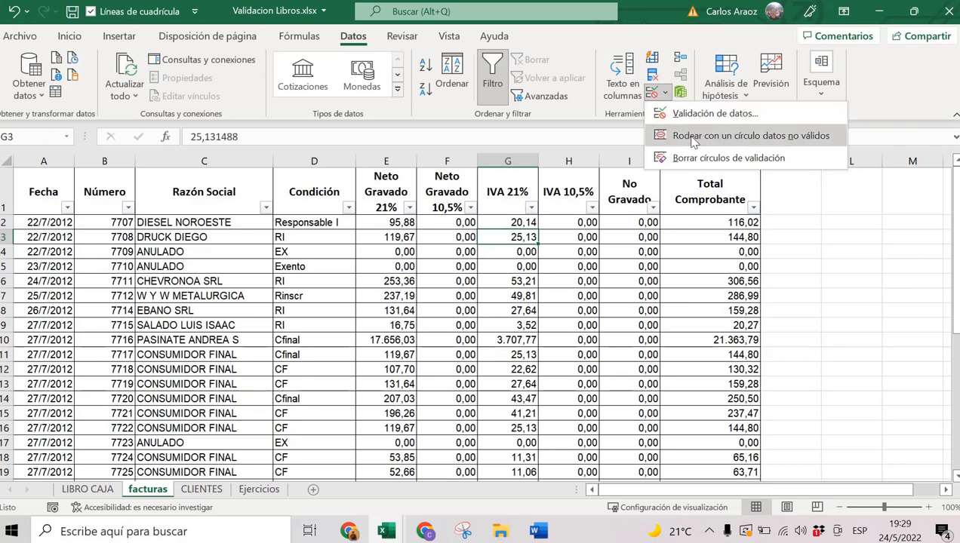
left_click(801, 142)
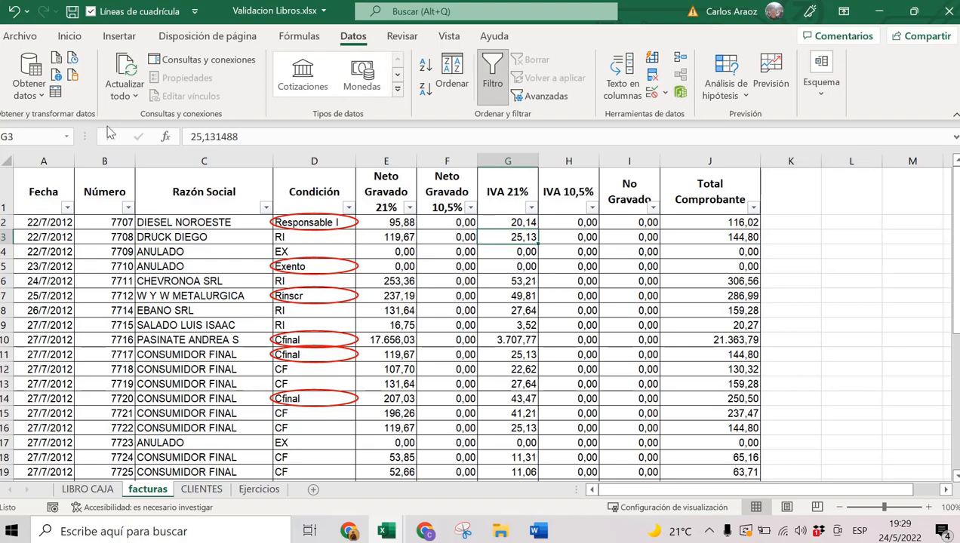
scroll(318, 271, "down", 4)
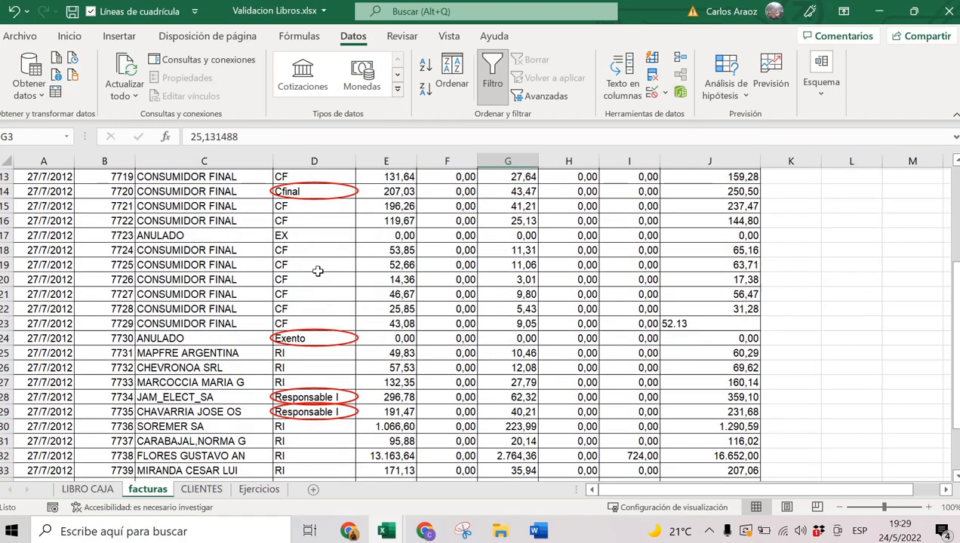
scroll(317, 271, "up", 4)
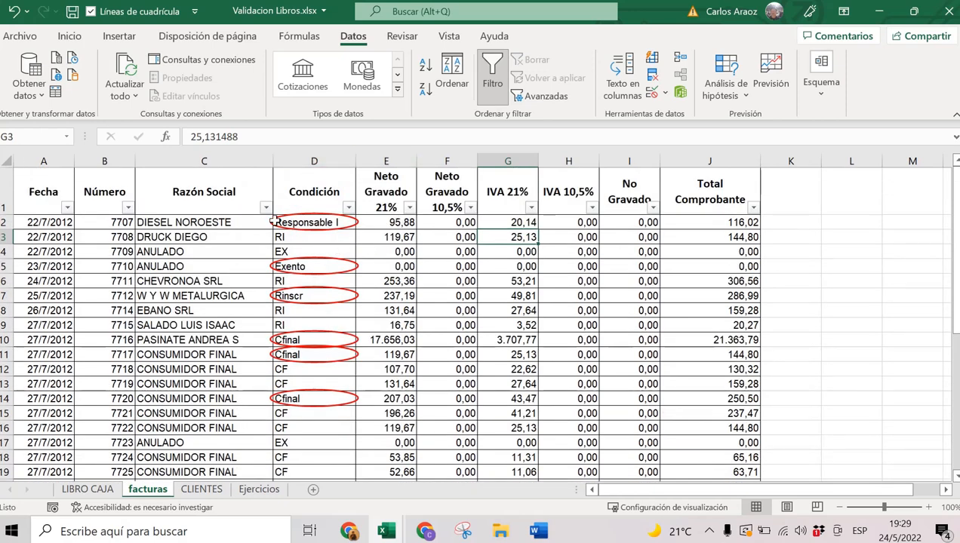
Change D2 from Responsable I to RI and D5 from Exento to EX.
left_click(312, 221)
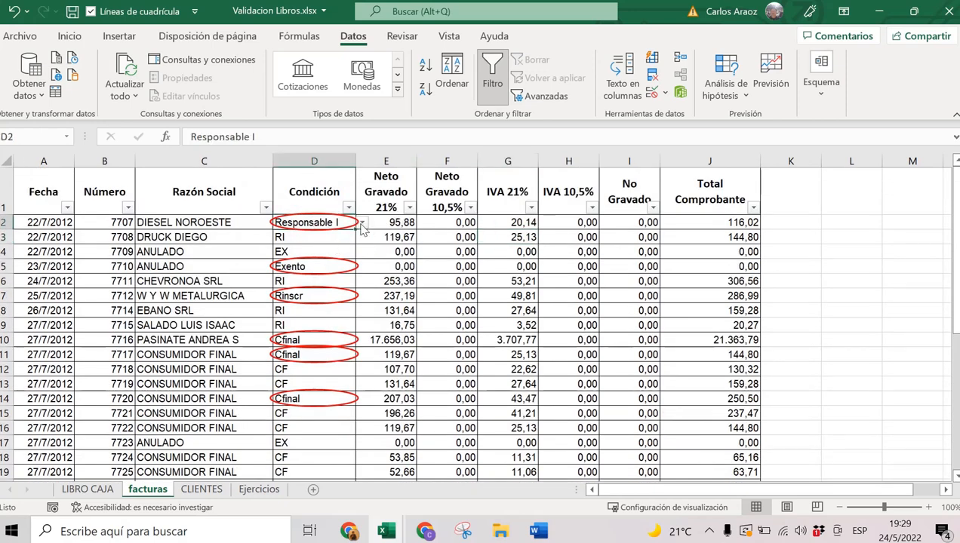
left_click(362, 223)
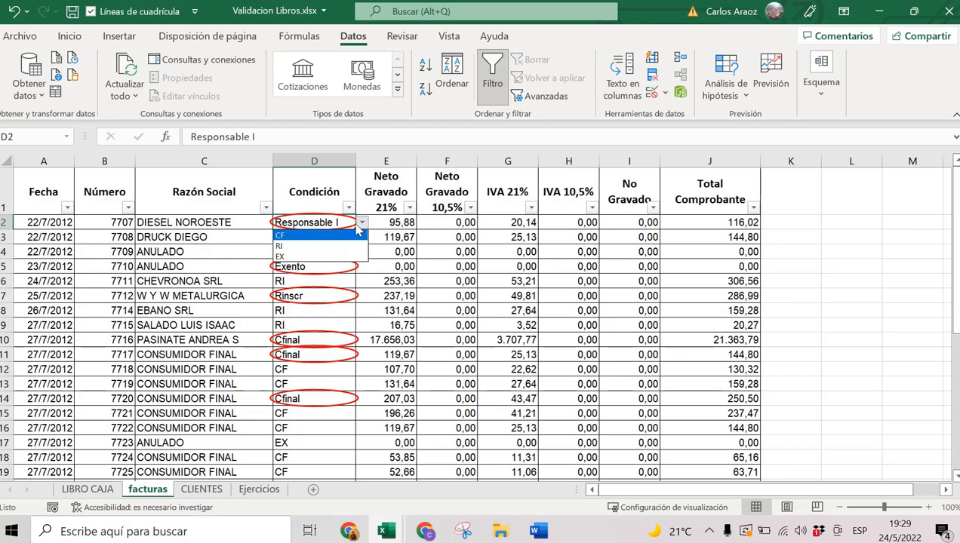
left_click(297, 247)
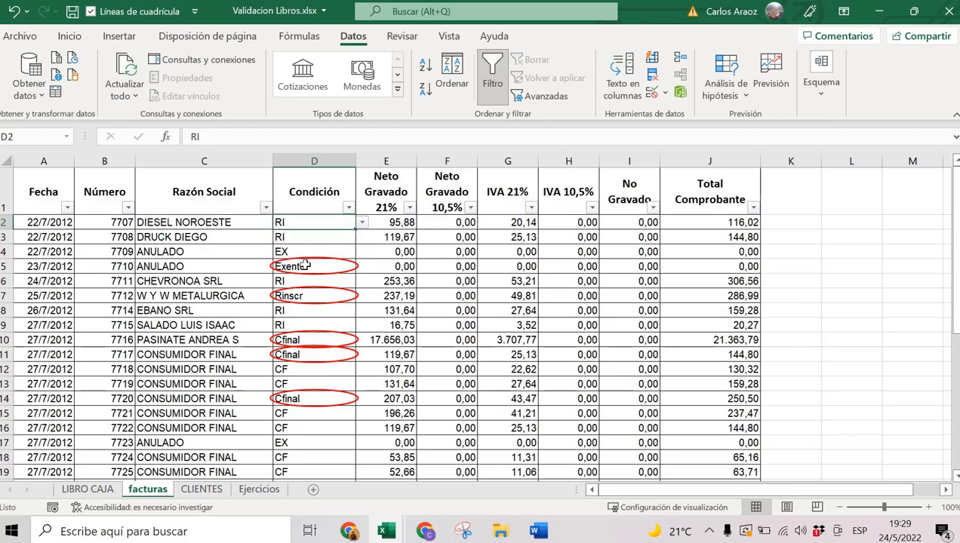
left_click(305, 266)
left_click(362, 267)
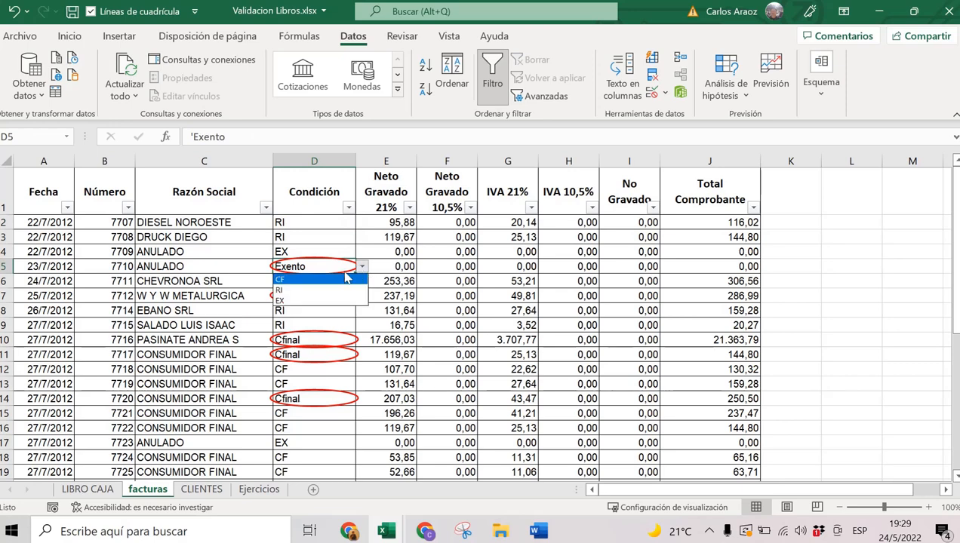
left_click(333, 302)
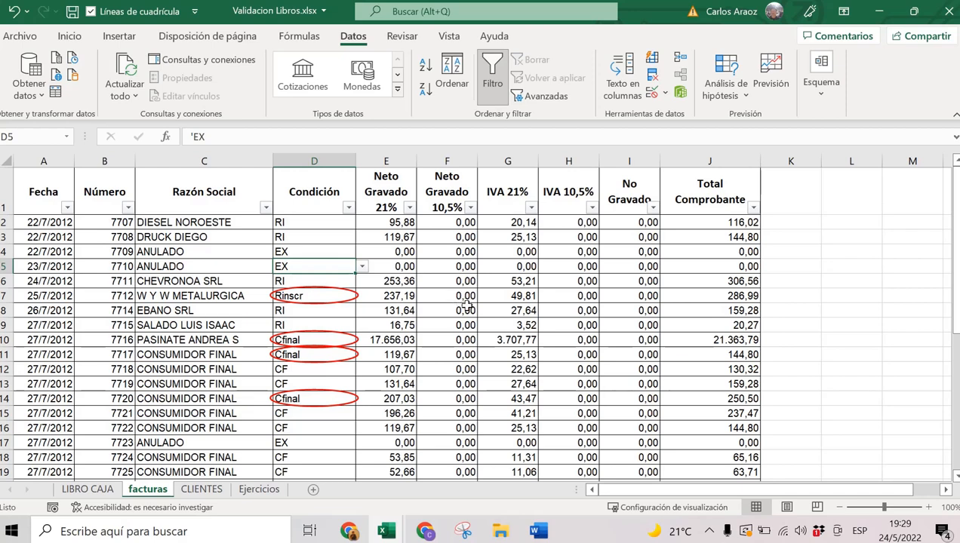
left_click(665, 92)
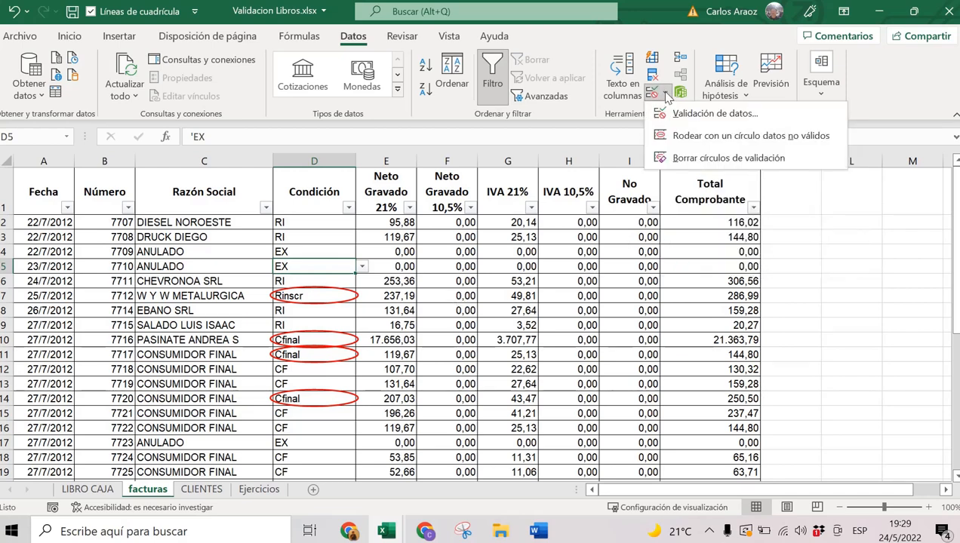
Remove the red validation circles from the Condición column.
left_click(699, 158)
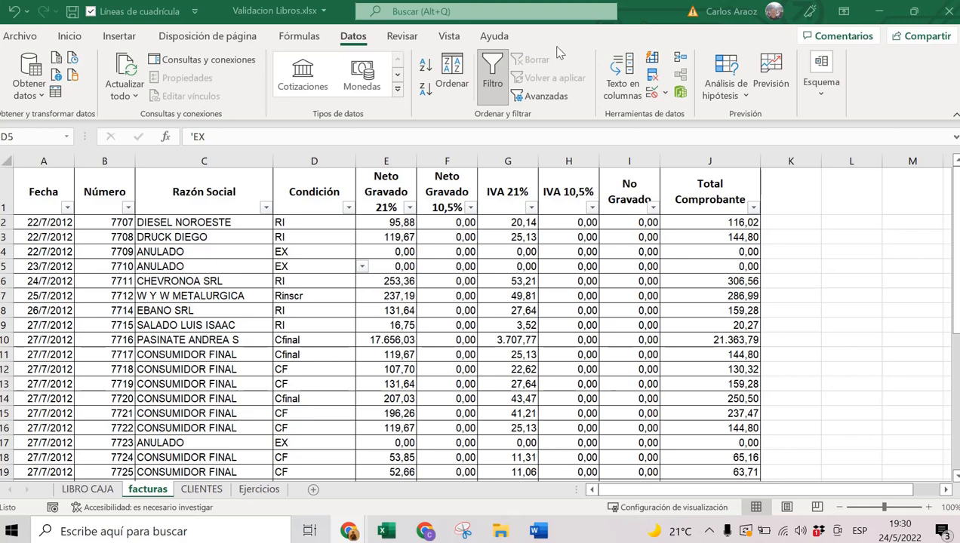
key("alt+Tab")
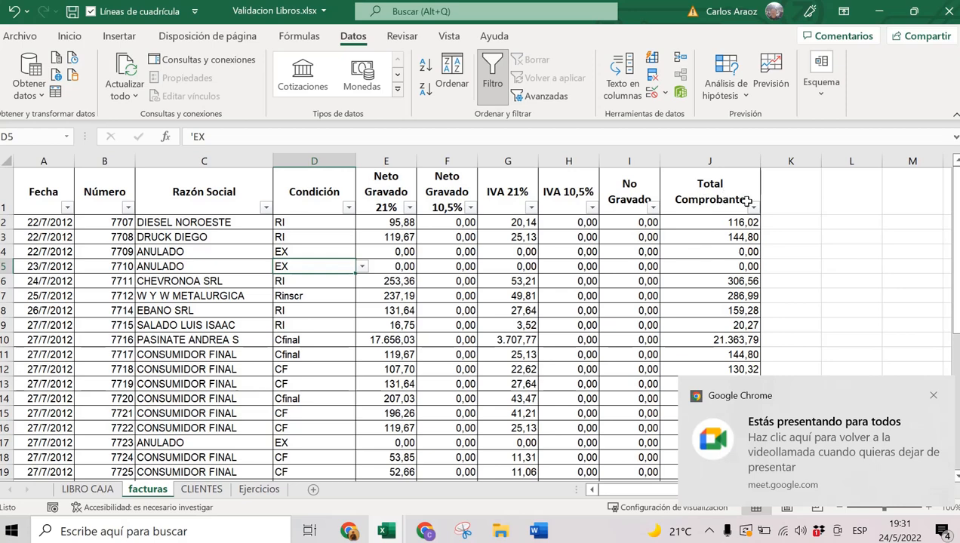
left_click(721, 185)
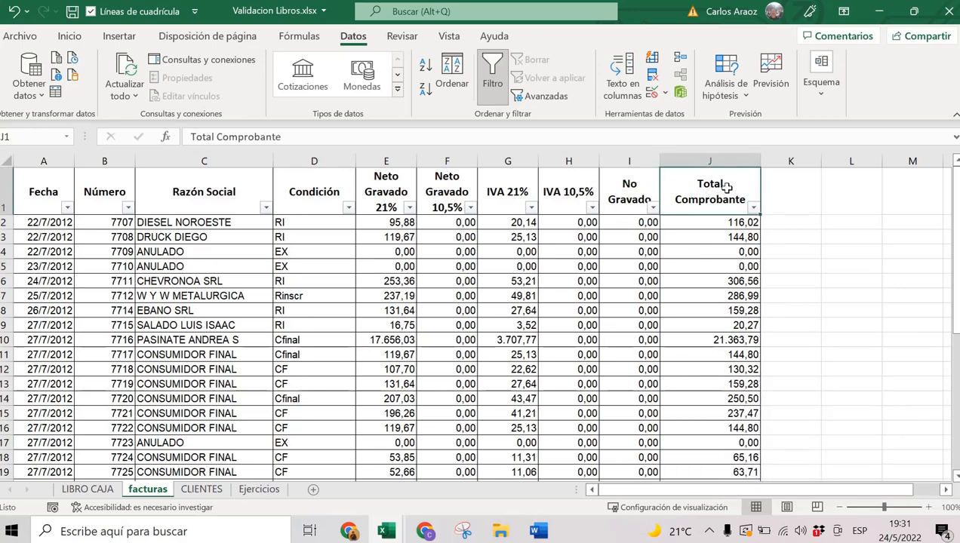
left_click(754, 210)
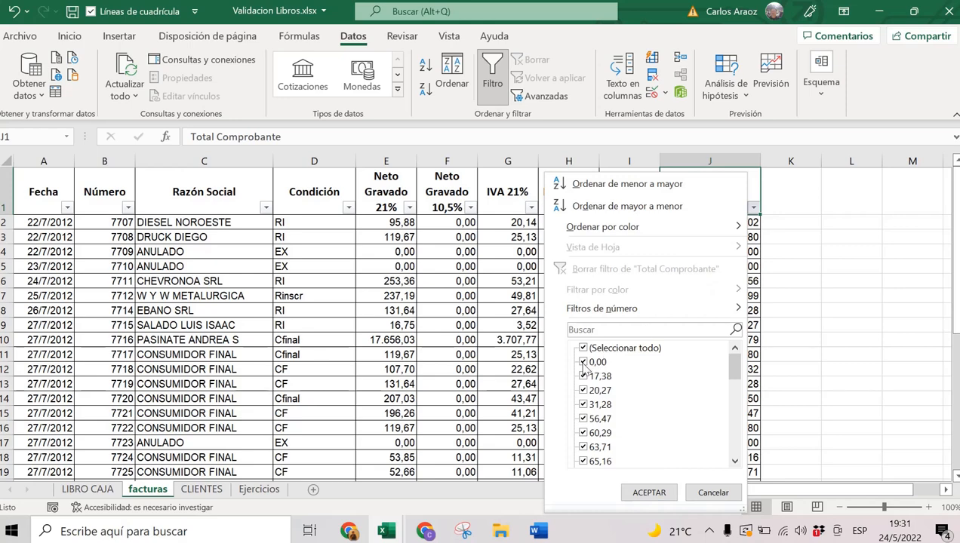
scroll(638, 366, "down", 10)
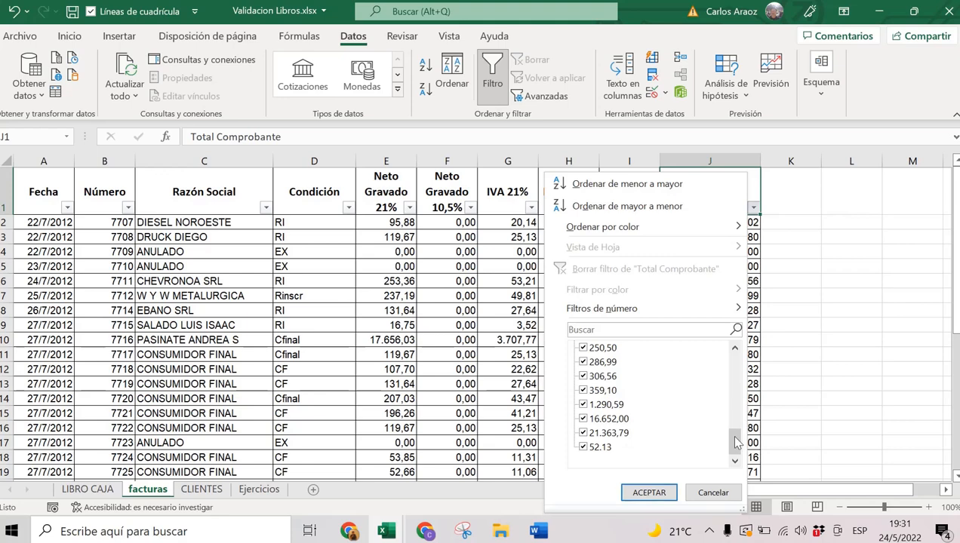
mouse_move(735, 438)
left_mouse_down()
mouse_move(736, 361)
mouse_move(737, 443)
left_mouse_up()
left_click(713, 492)
scroll(729, 281, "down", 3)
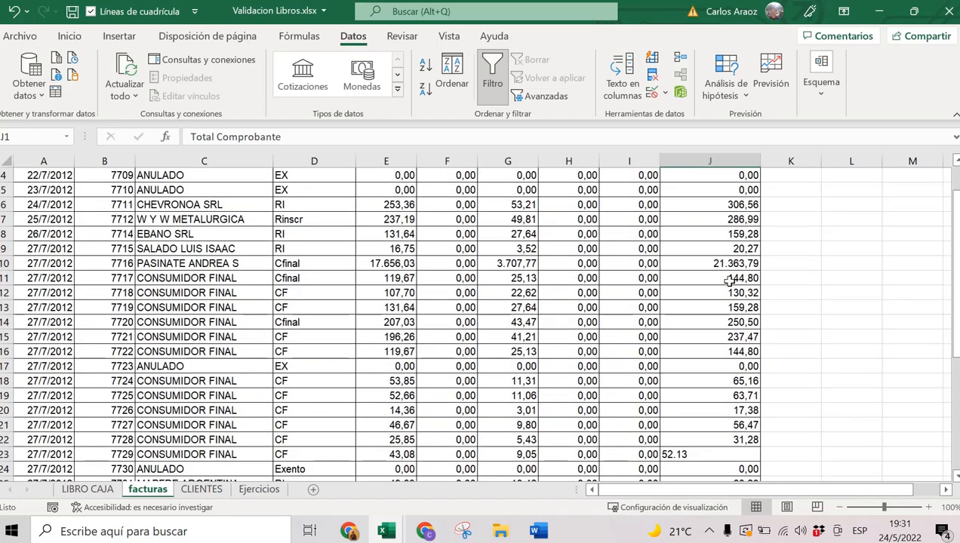
left_click(716, 366)
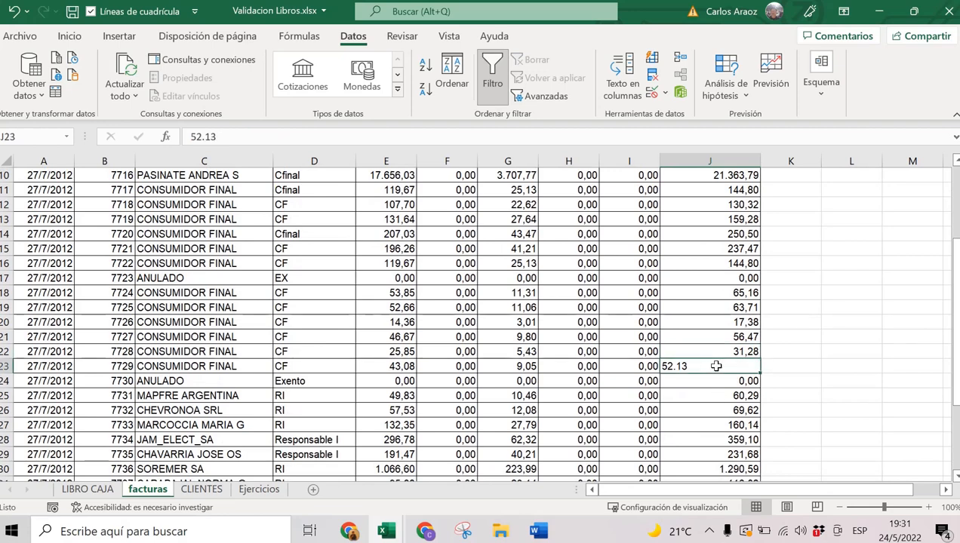
left_click(5, 366)
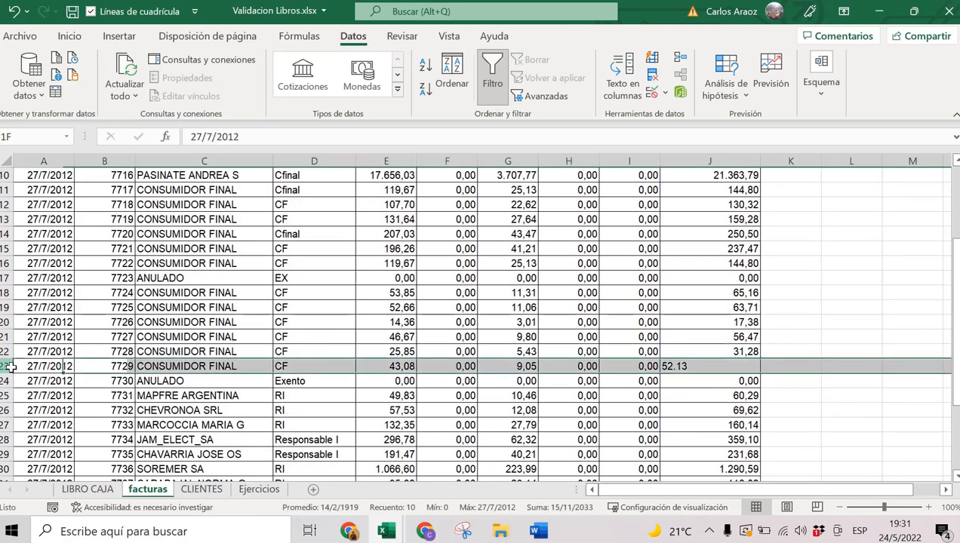
left_click(679, 366)
left_click(683, 368)
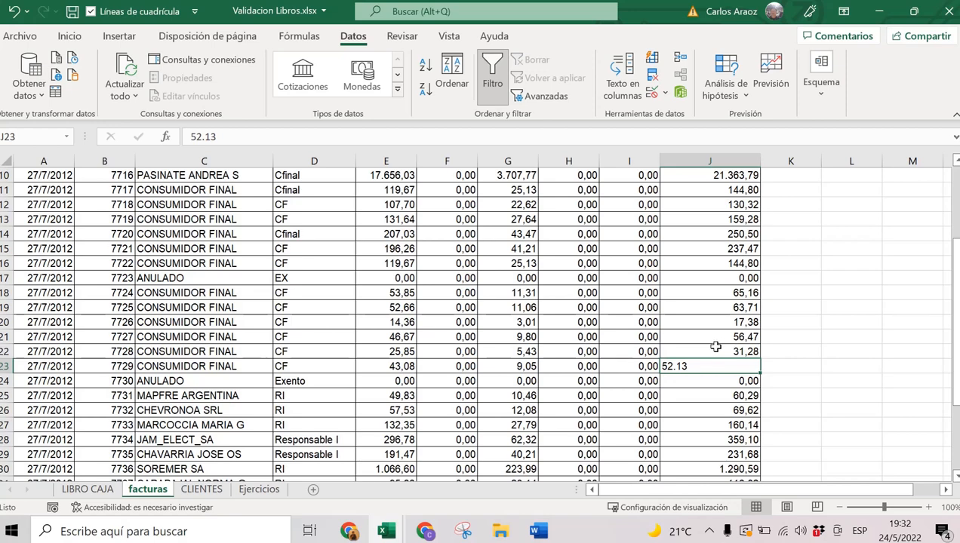
left_click_drag(730, 285, 728, 394)
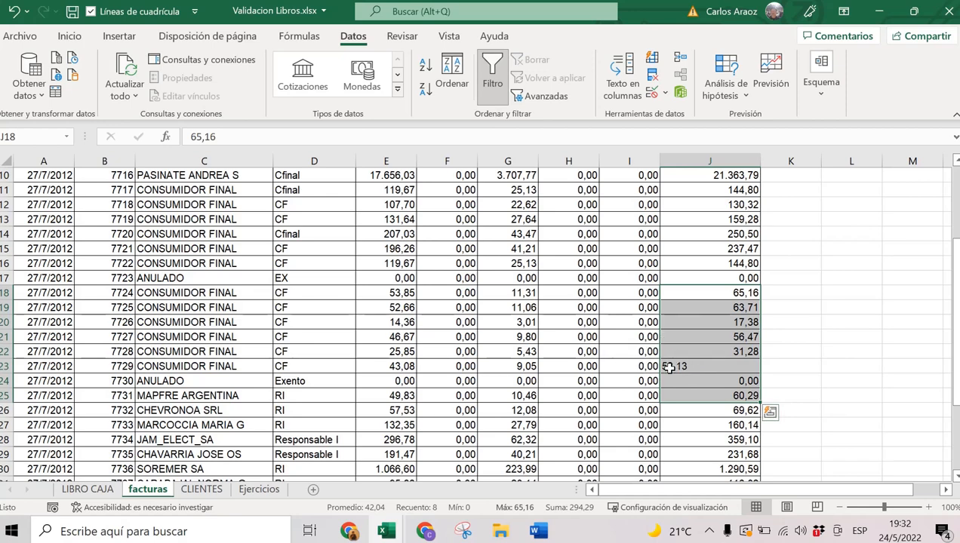
left_click(669, 368)
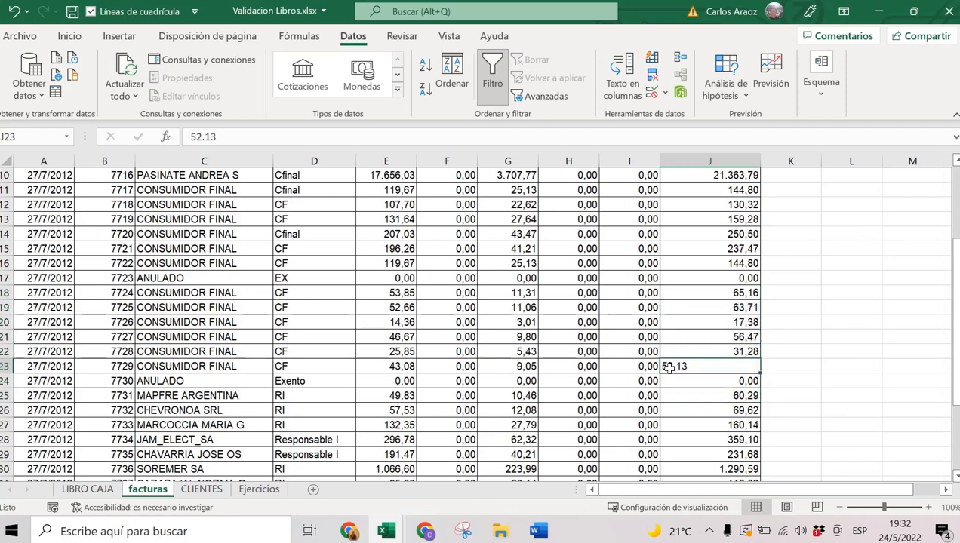
scroll(716, 332, "up", 3)
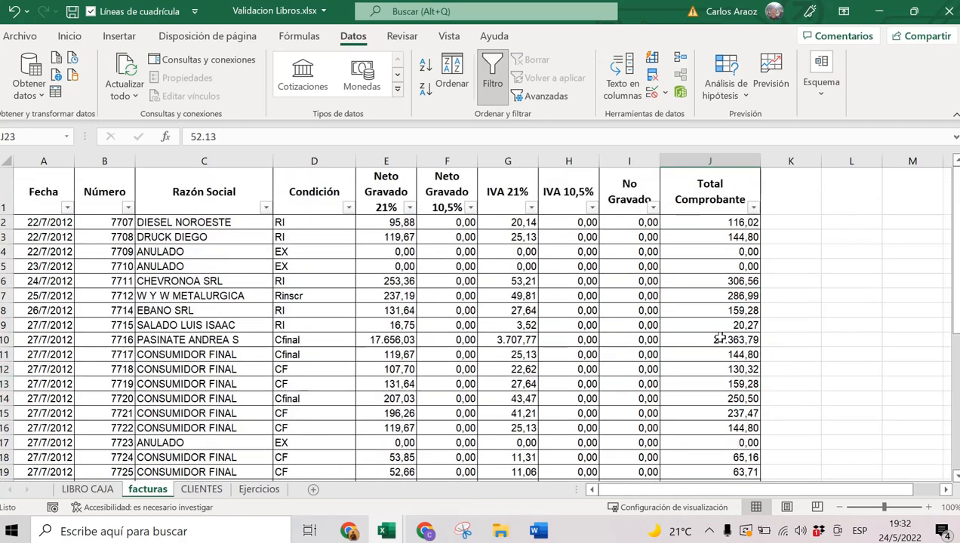
left_click(753, 209)
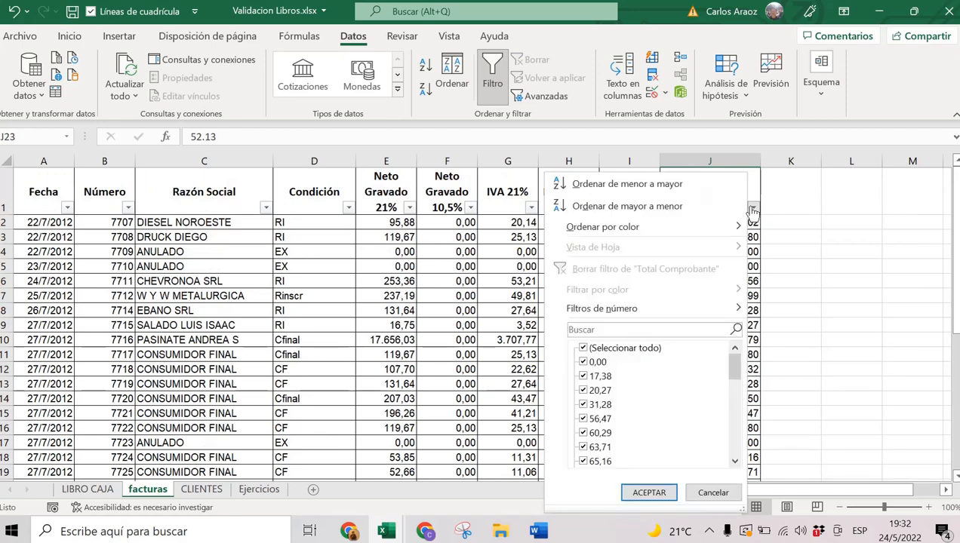
left_click_drag(732, 362, 733, 451)
left_click(713, 493)
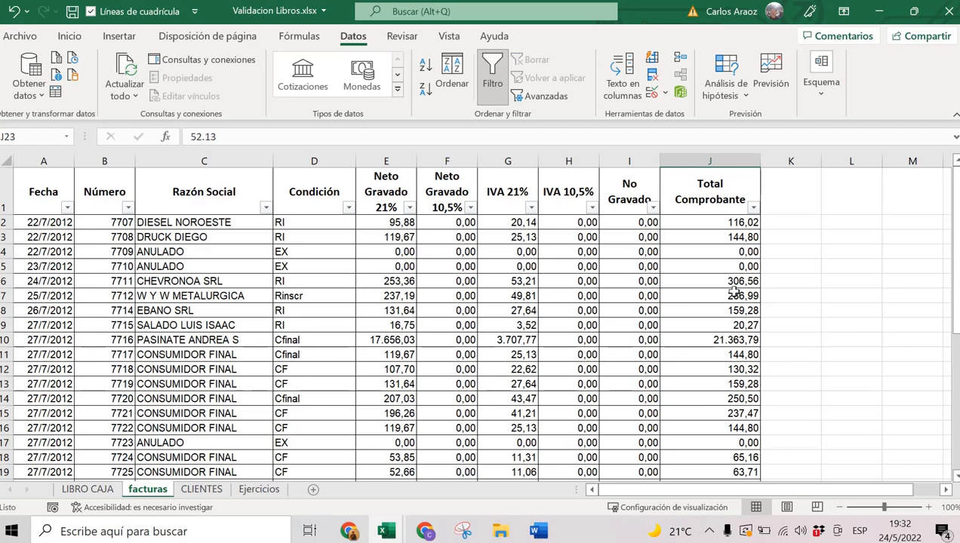
left_click(715, 161)
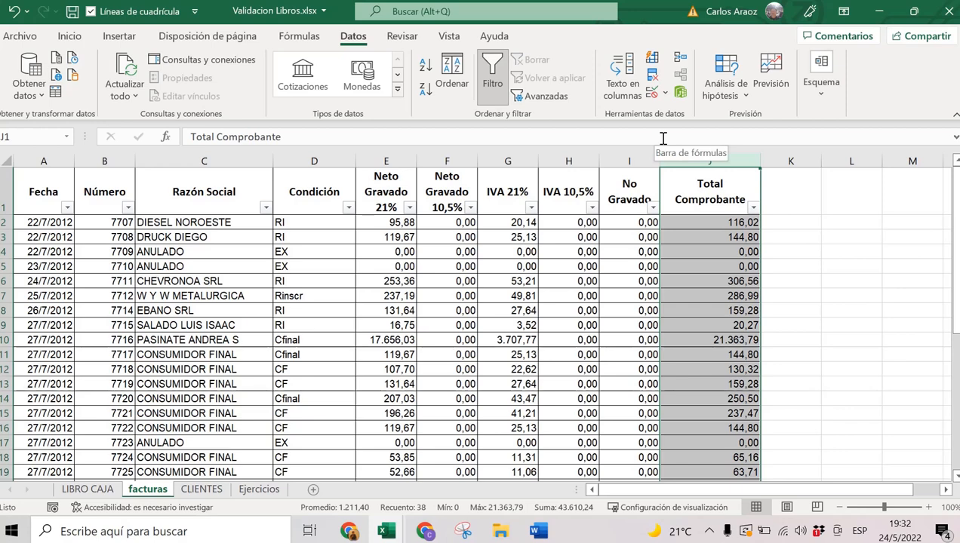
Apply $ currency format to the Total Comprobante column J.
key("ctrl+shift+4")
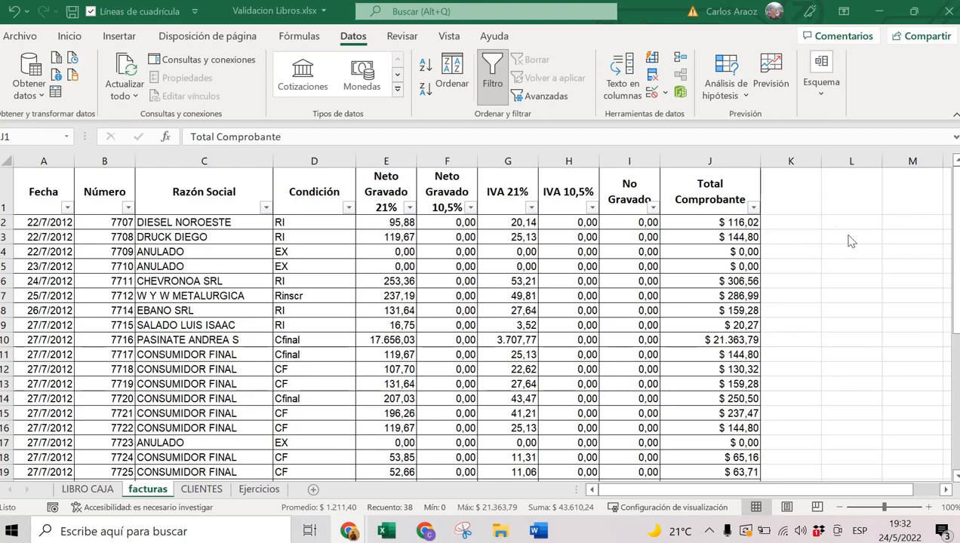
left_click(711, 164)
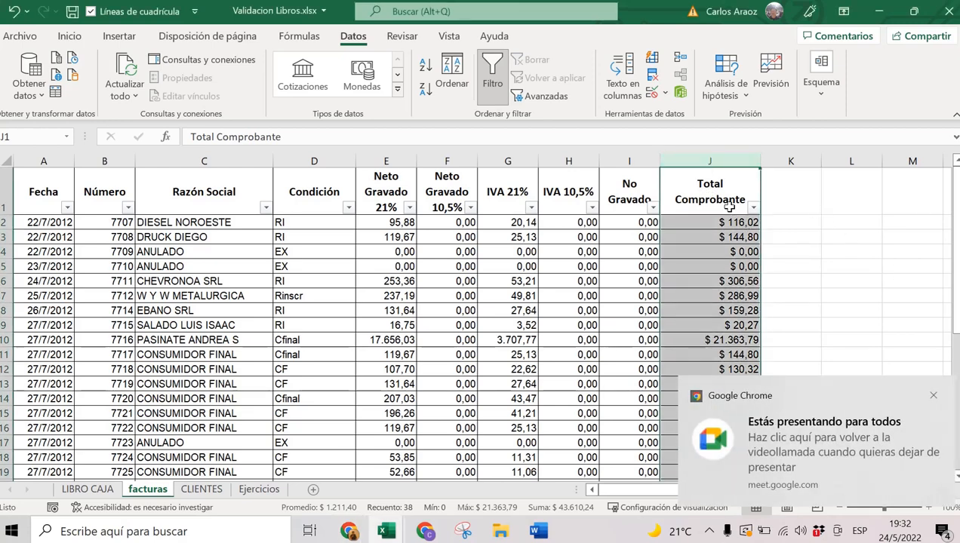
key("ctrl+shift+1")
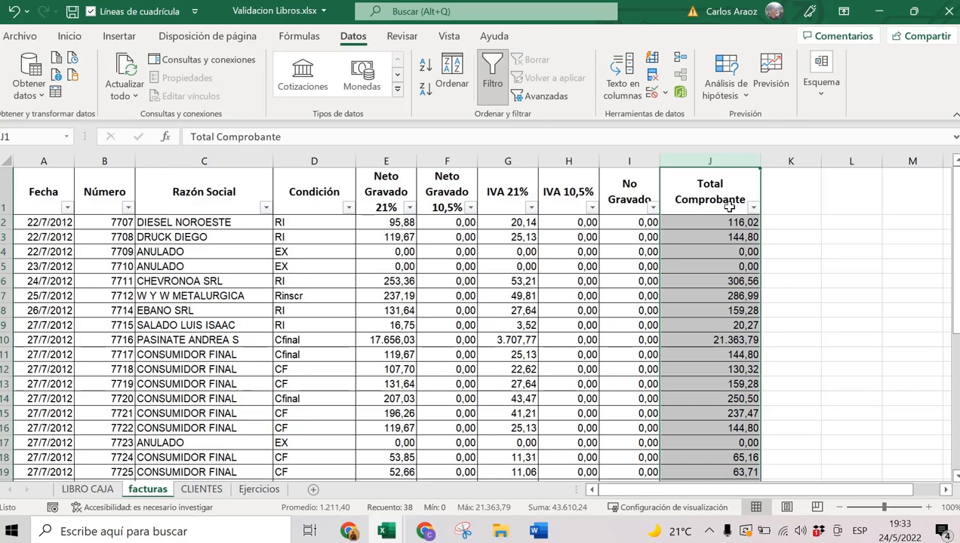
key("ctrl+shift+4")
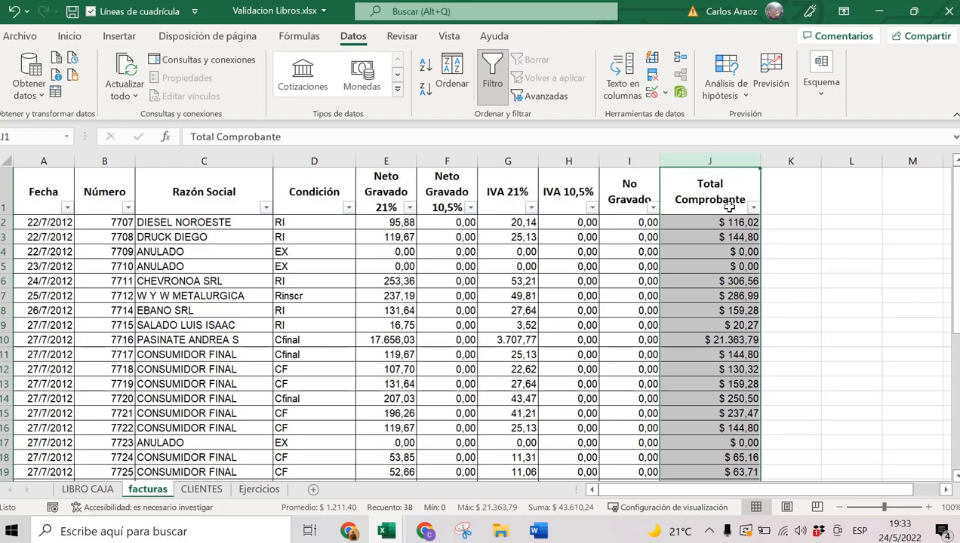
Locate J23, which still holds 52.13 as text among the currency amounts.
scroll(721, 302, "down", 2)
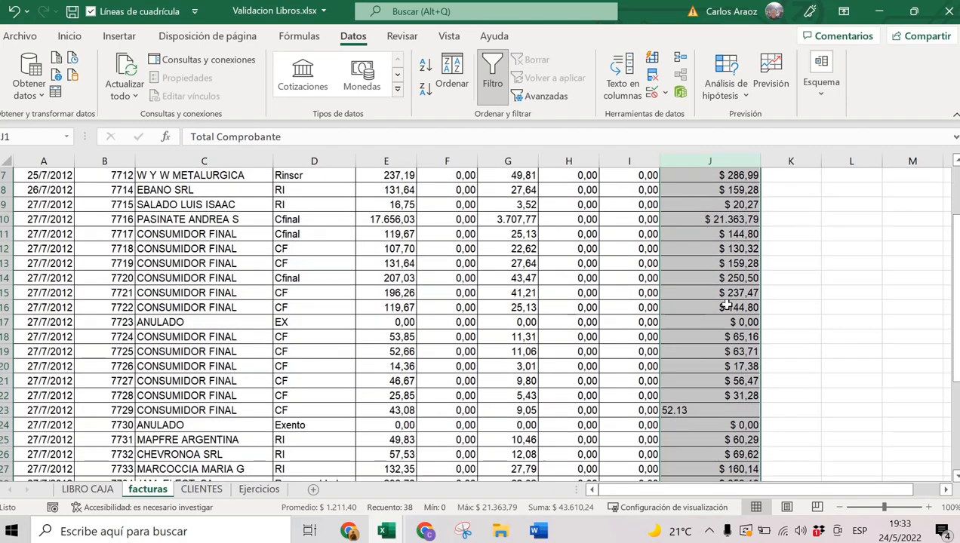
scroll(726, 305, "down", 1)
left_click(671, 366)
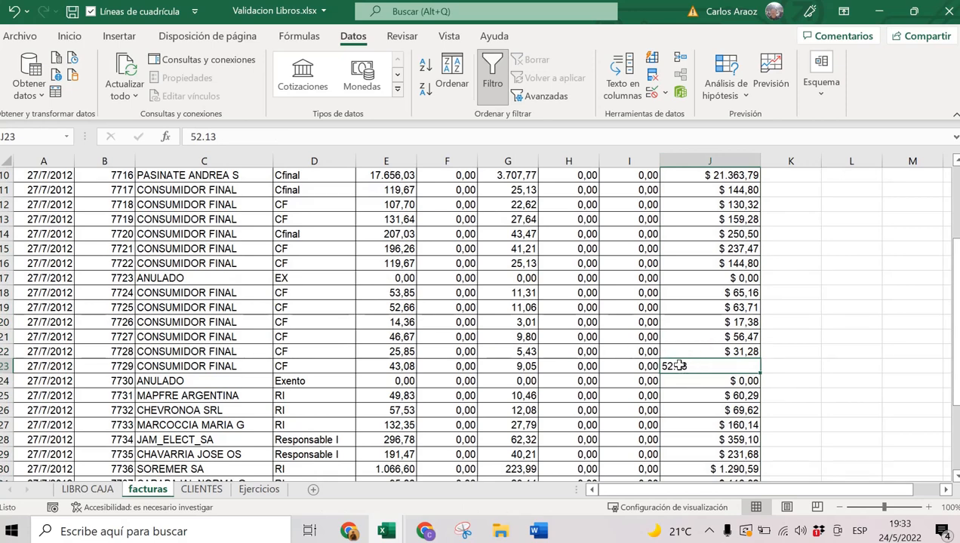
scroll(674, 367, "down", 5)
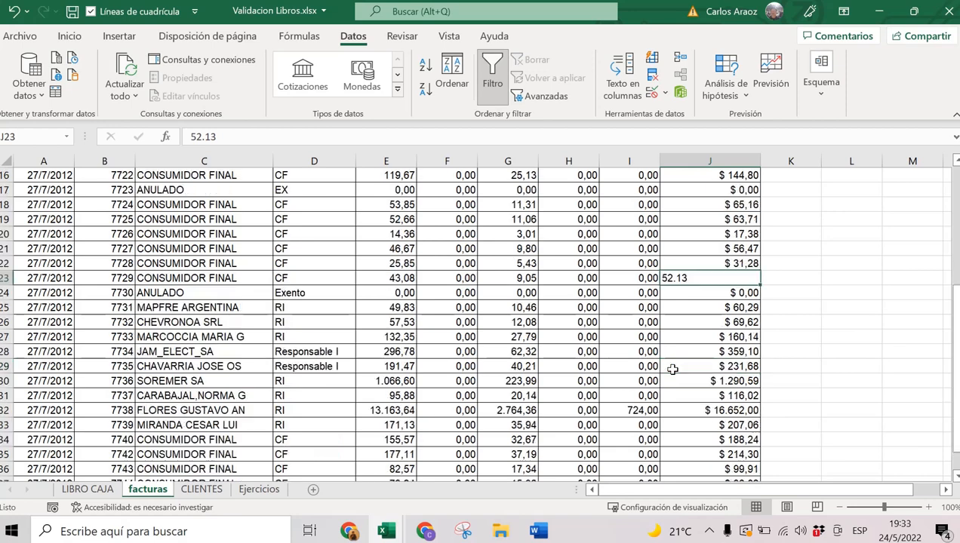
scroll(672, 370, "up", 4)
scroll(673, 370, "up", 4)
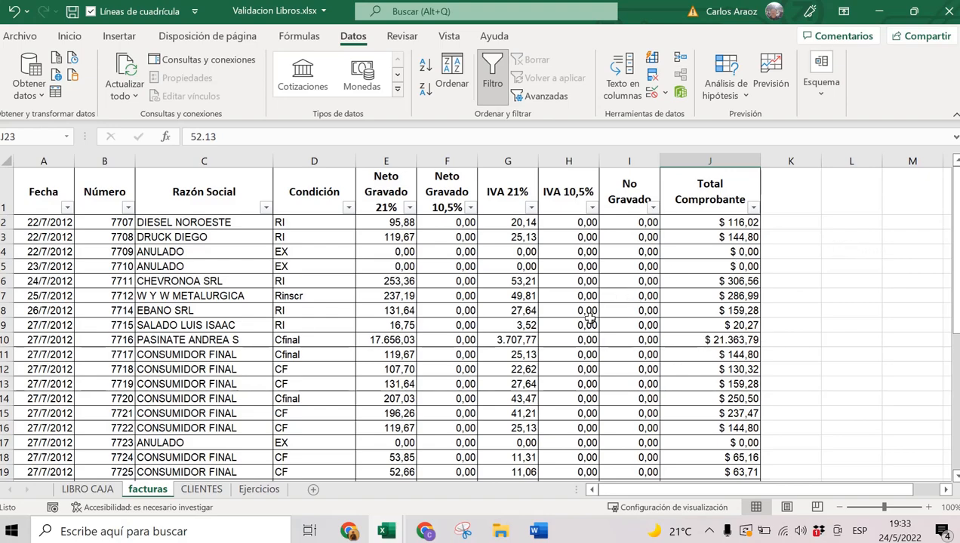
scroll(587, 335, "down", 2)
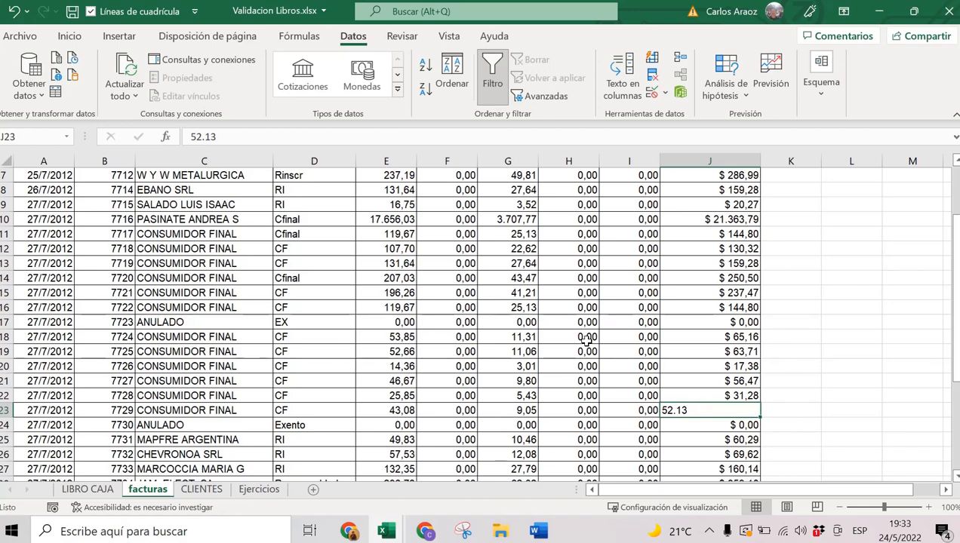
scroll(587, 339, "up", 2)
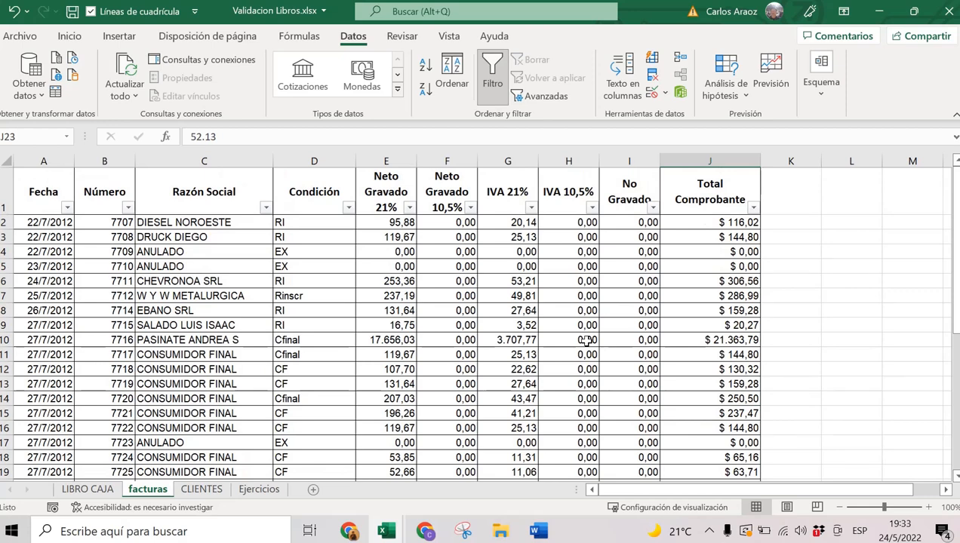
Select the Total Comprobante amounts from J2 down to J38.
left_click(706, 221)
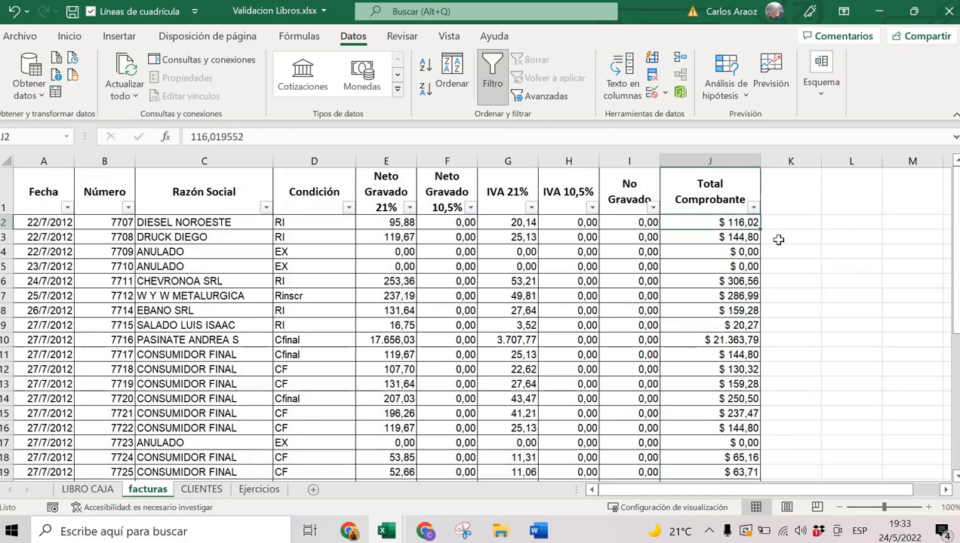
key("ctrl+shift+Down")
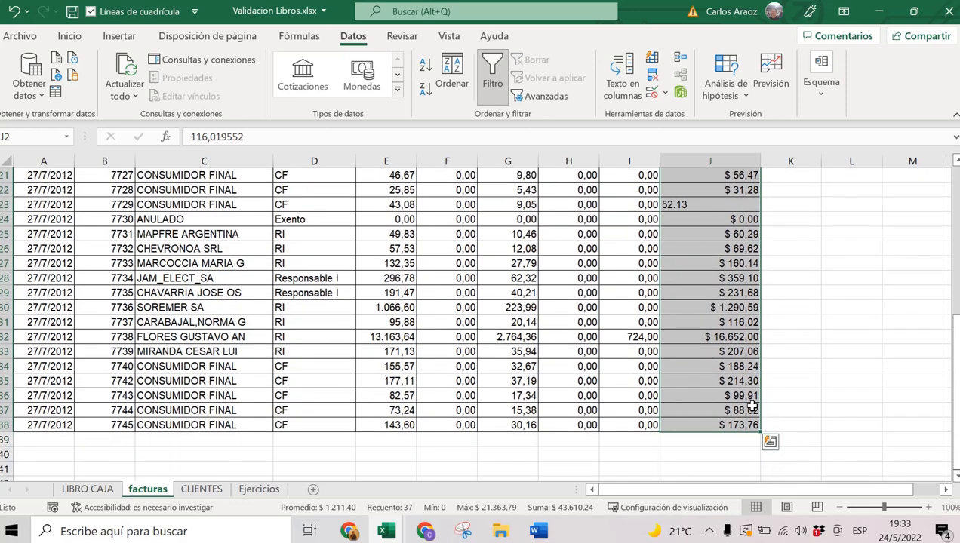
scroll(752, 407, "up", 7)
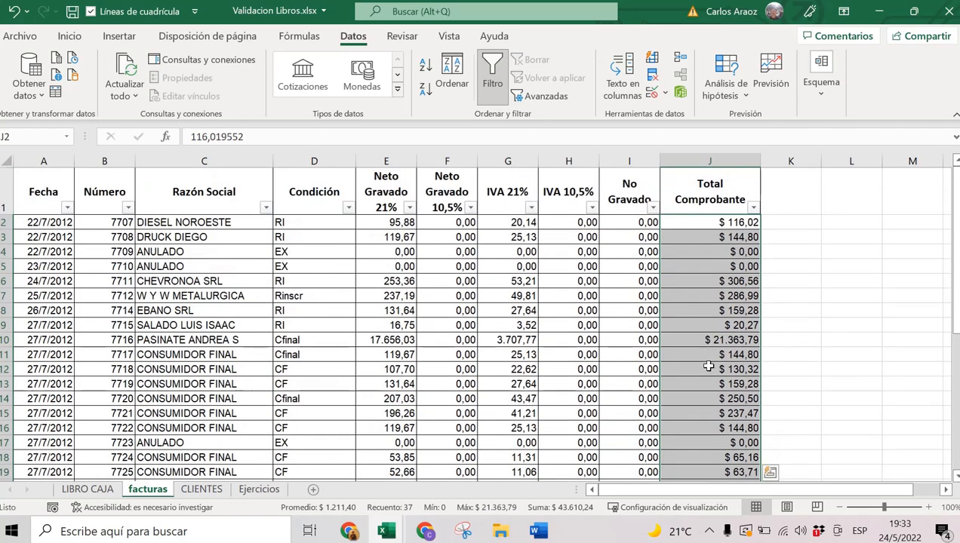
scroll(708, 367, "down", 6)
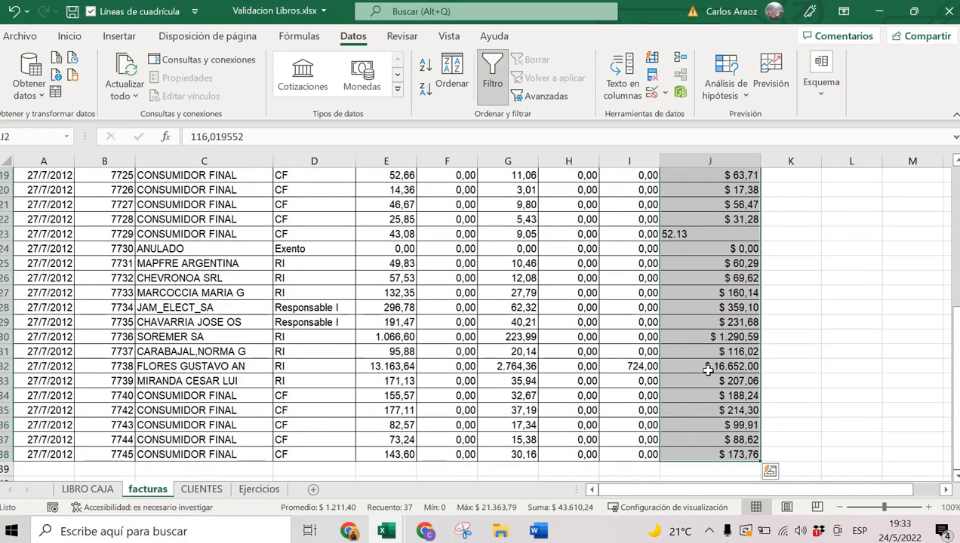
scroll(708, 370, "up", 4)
scroll(707, 369, "up", 2)
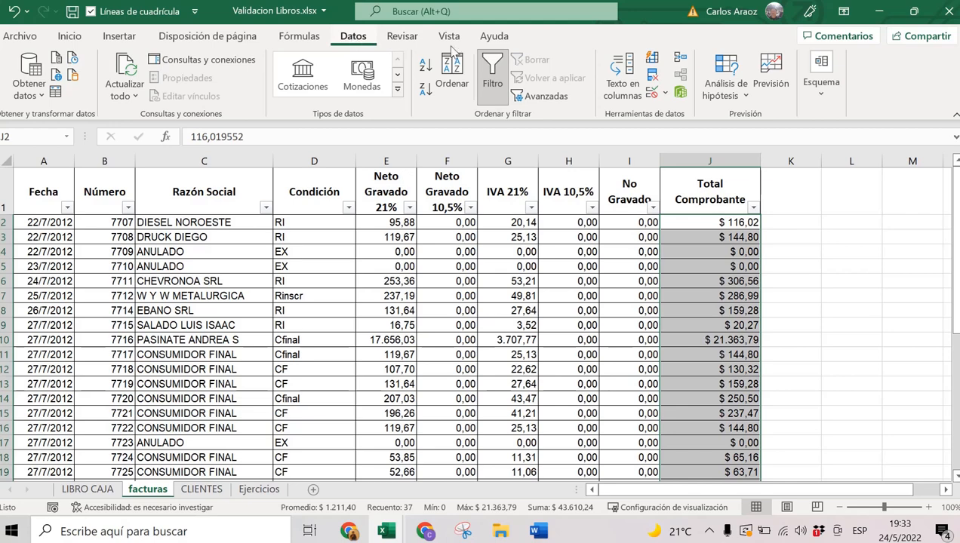
Validate J2:J38 to allow only Decimal values 'mayor o igual que' minimum 0.
left_click(652, 92)
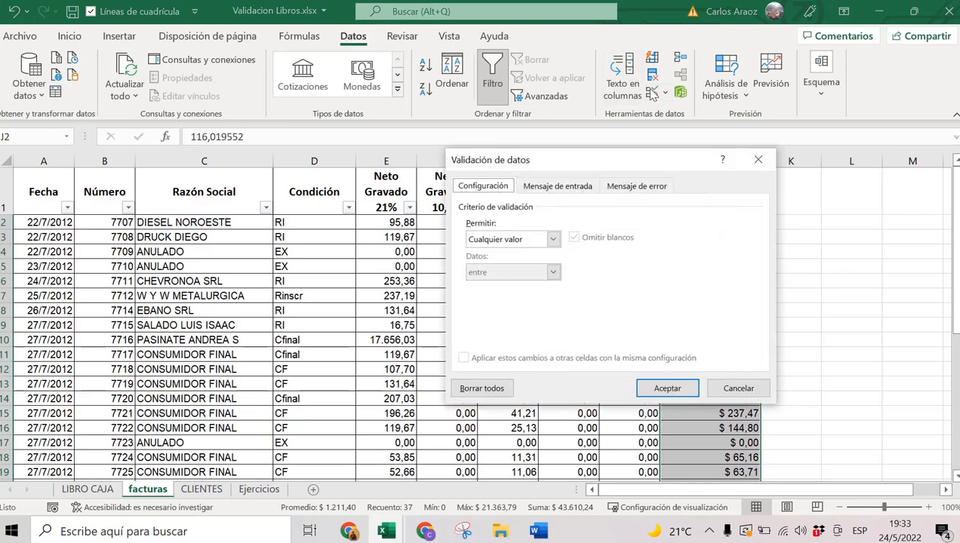
left_click(480, 240)
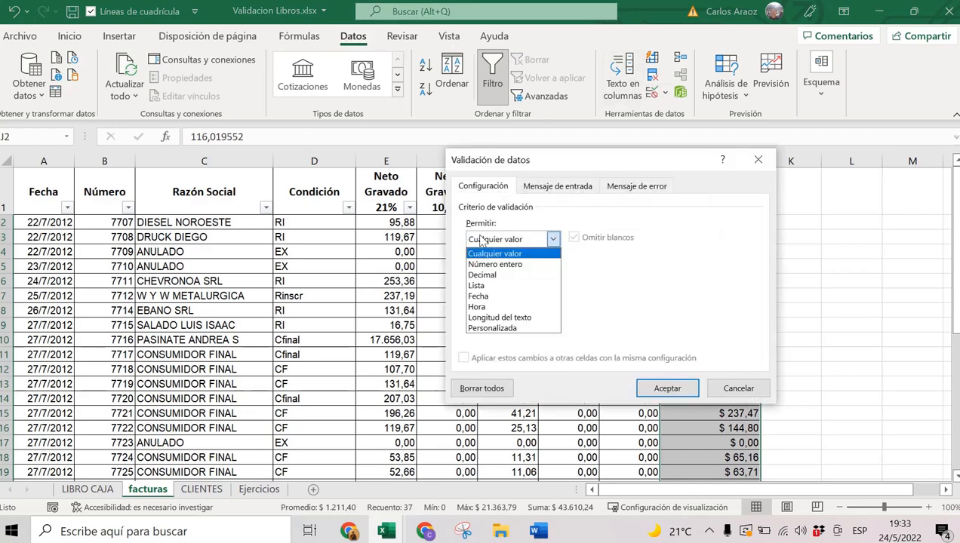
left_click(487, 275)
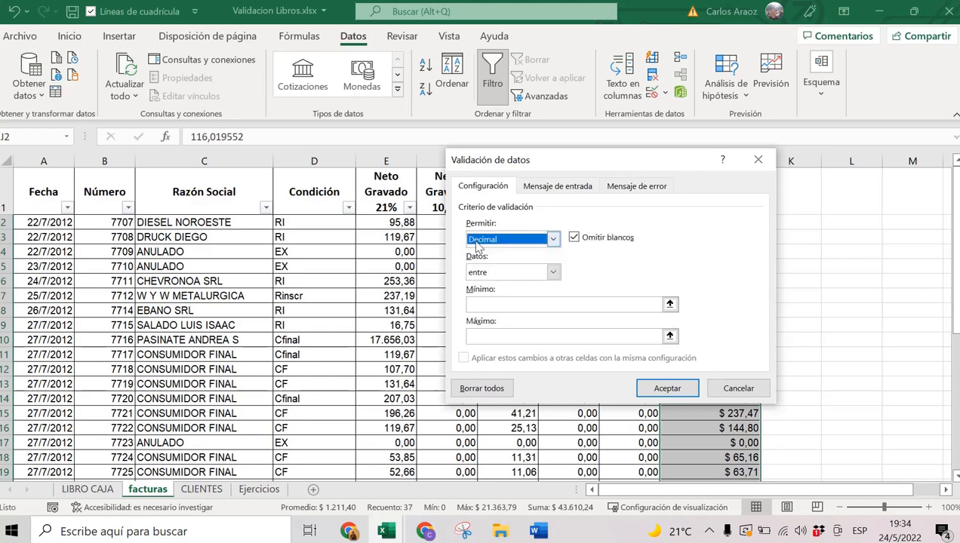
left_click(481, 274)
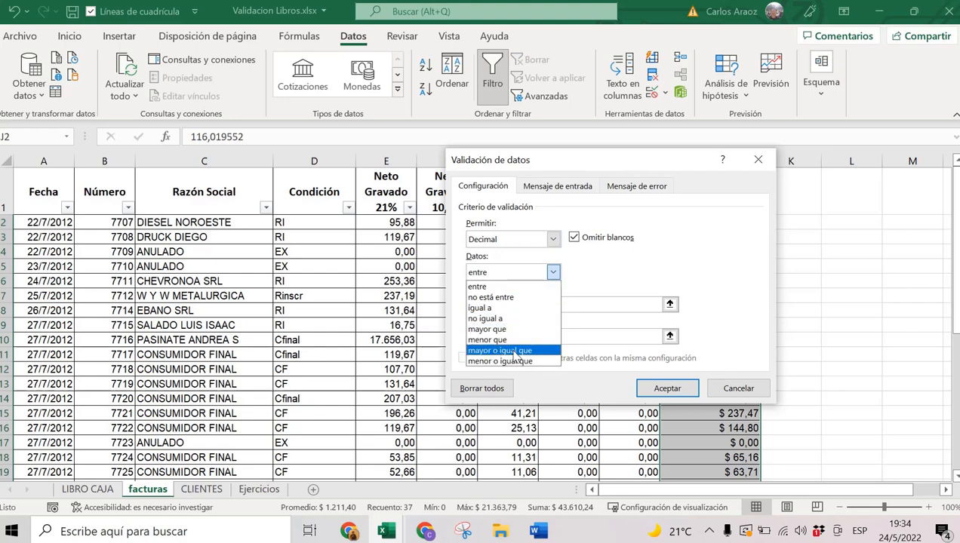
left_click(503, 351)
left_click(490, 303)
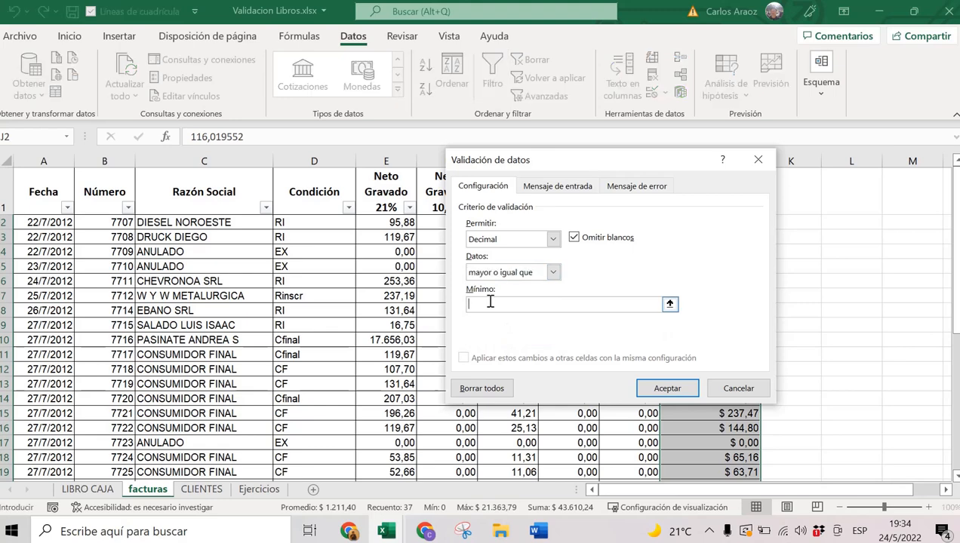
type("0")
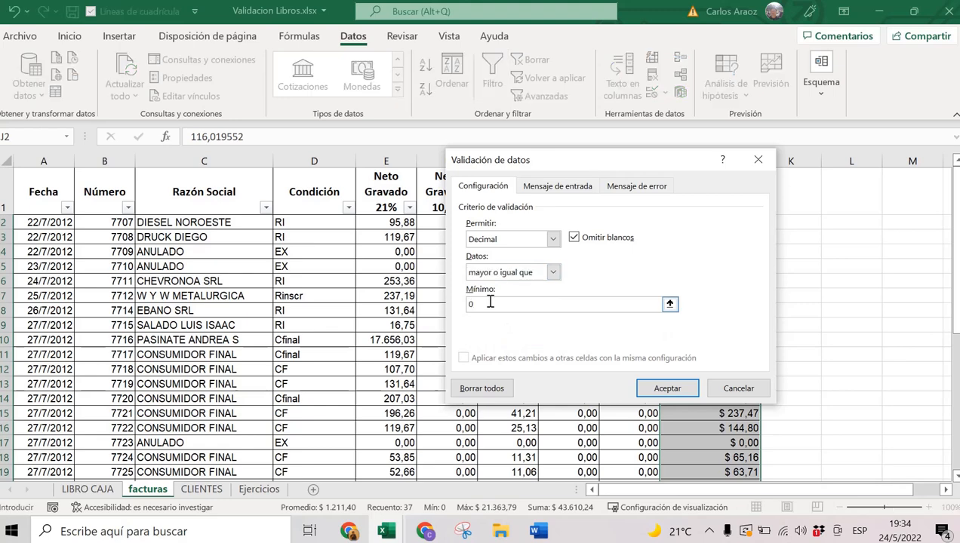
left_click_drag(621, 160, 431, 161)
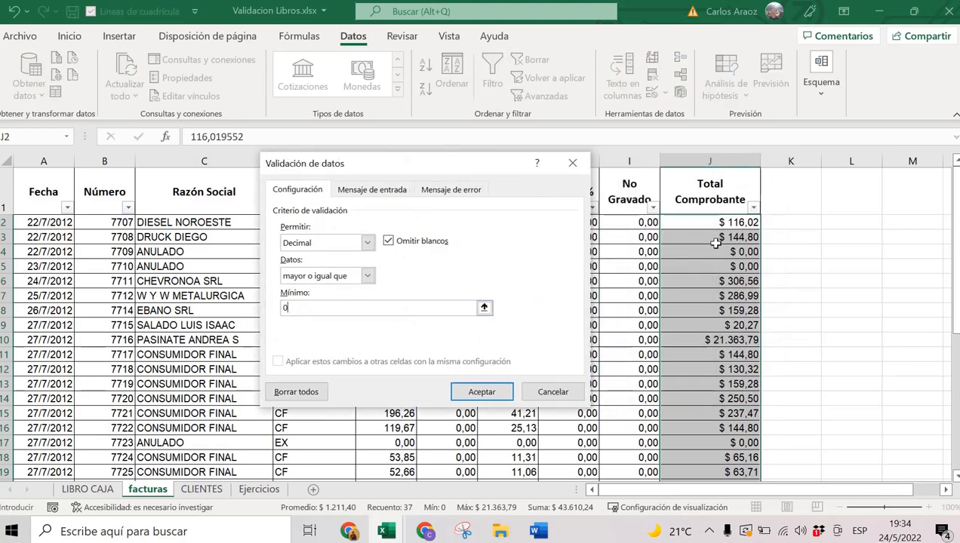
left_click(302, 243)
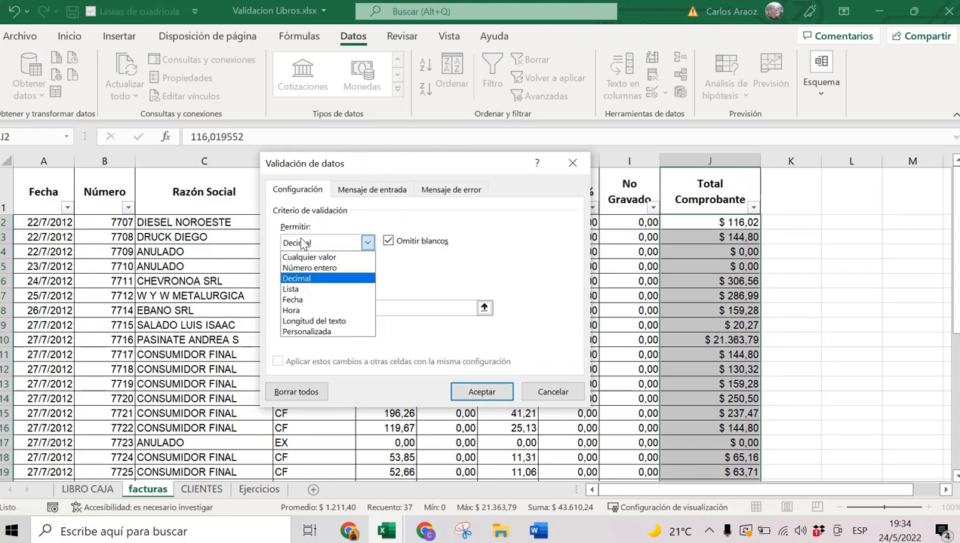
left_click(306, 278)
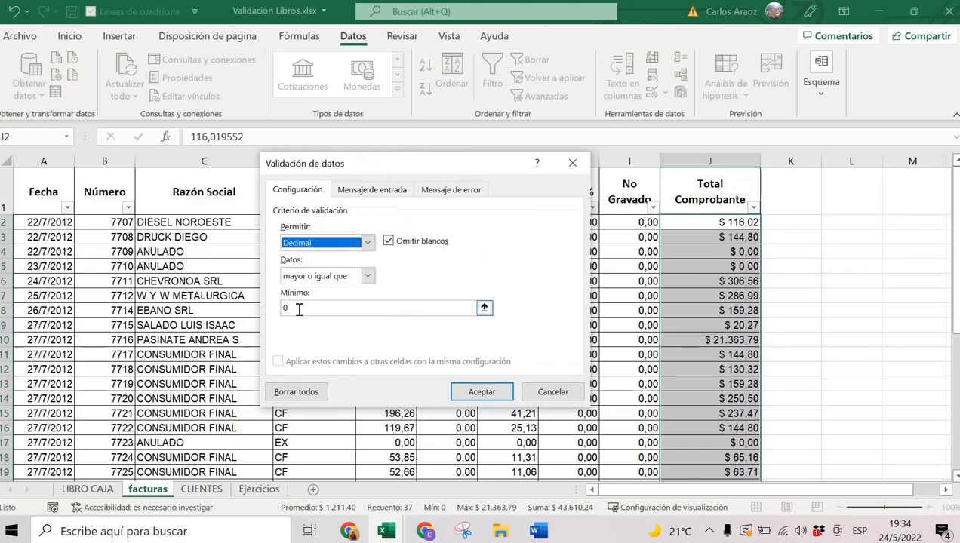
left_click(297, 309)
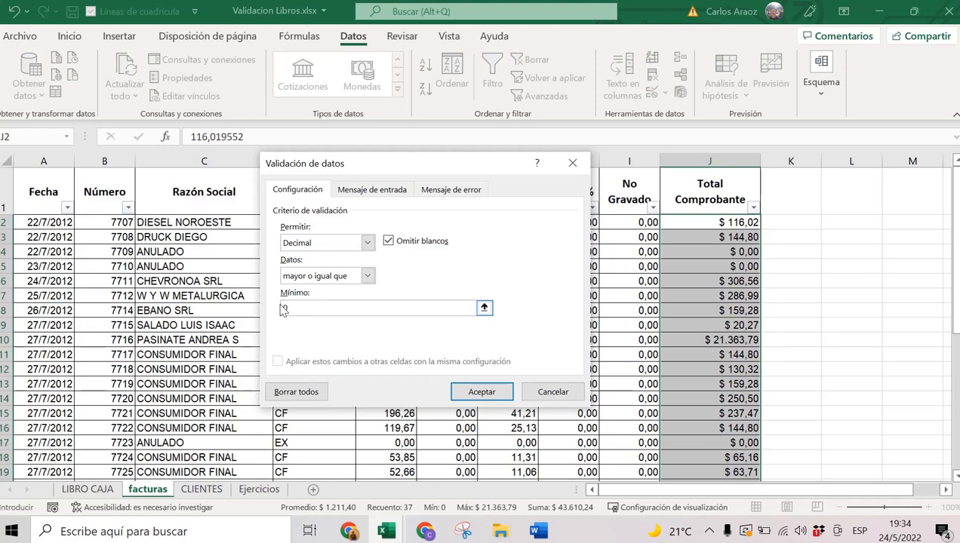
left_click(501, 400)
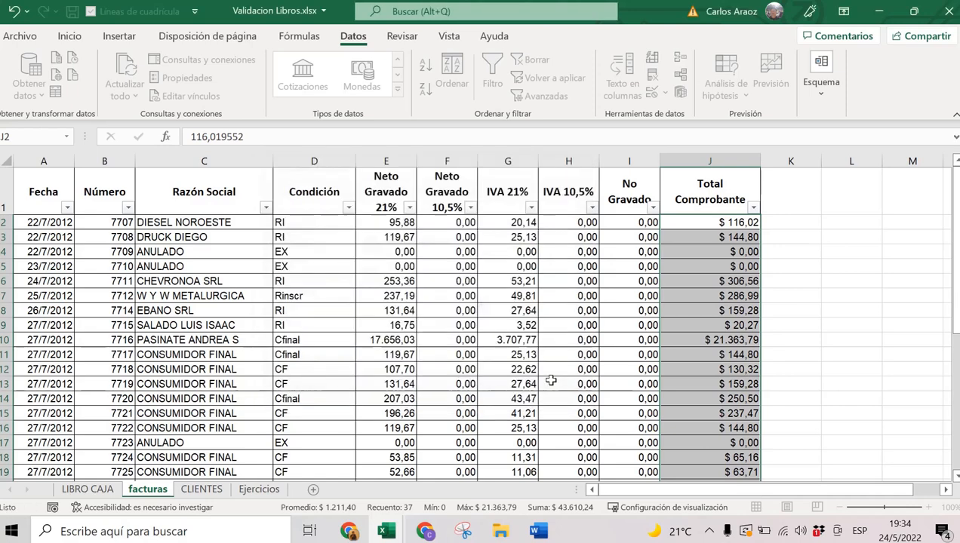
left_click(678, 293)
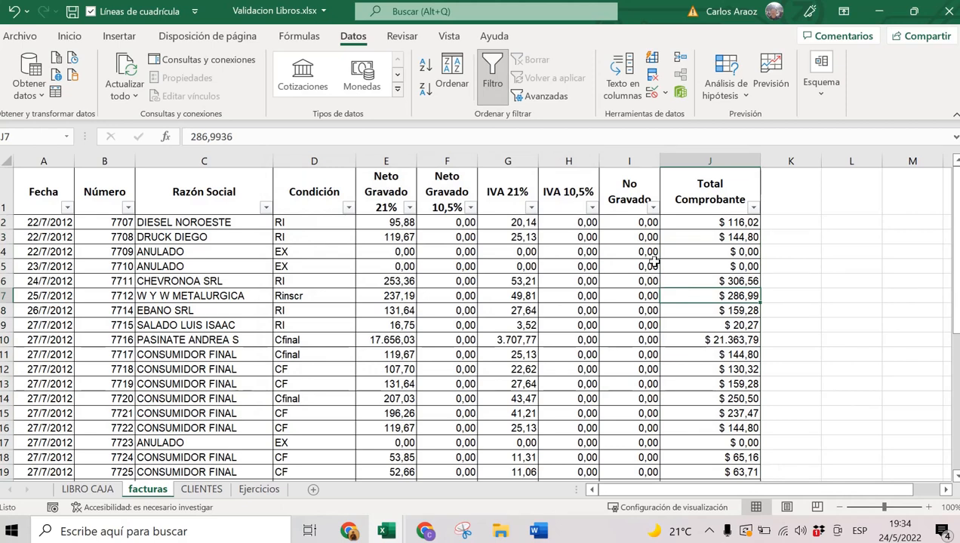
Circle invalid data again, flagging Rinscr, Cfinal, Exento and J23's 52.13.
left_click(296, 252)
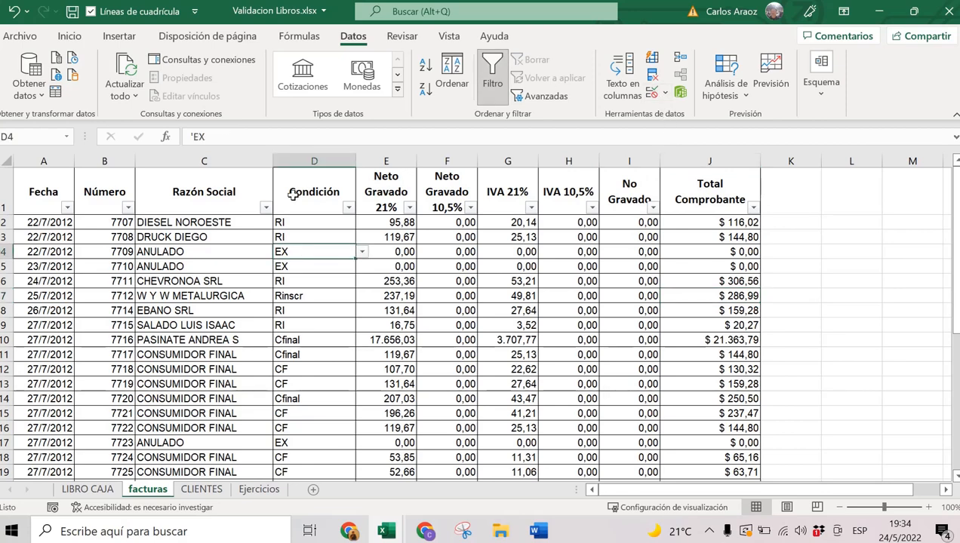
left_click(665, 93)
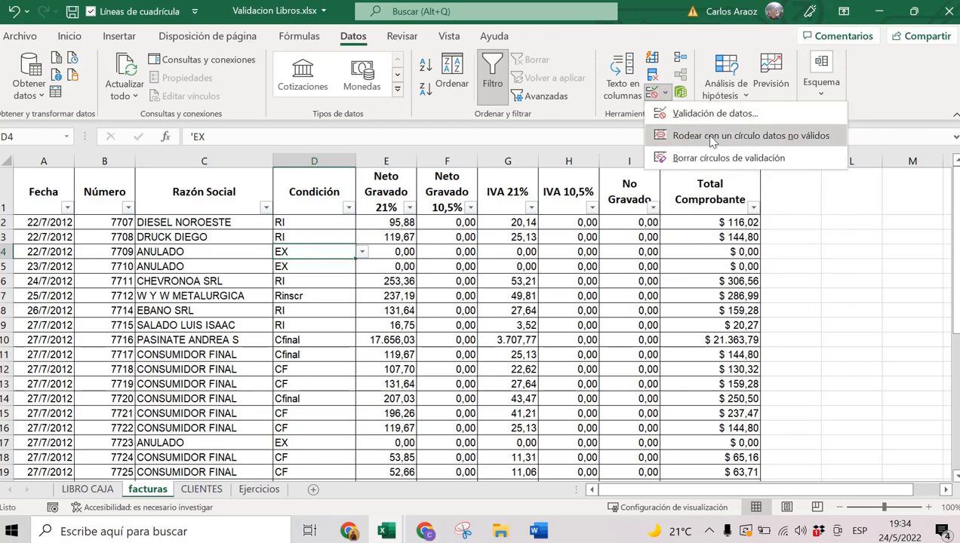
left_click(775, 136)
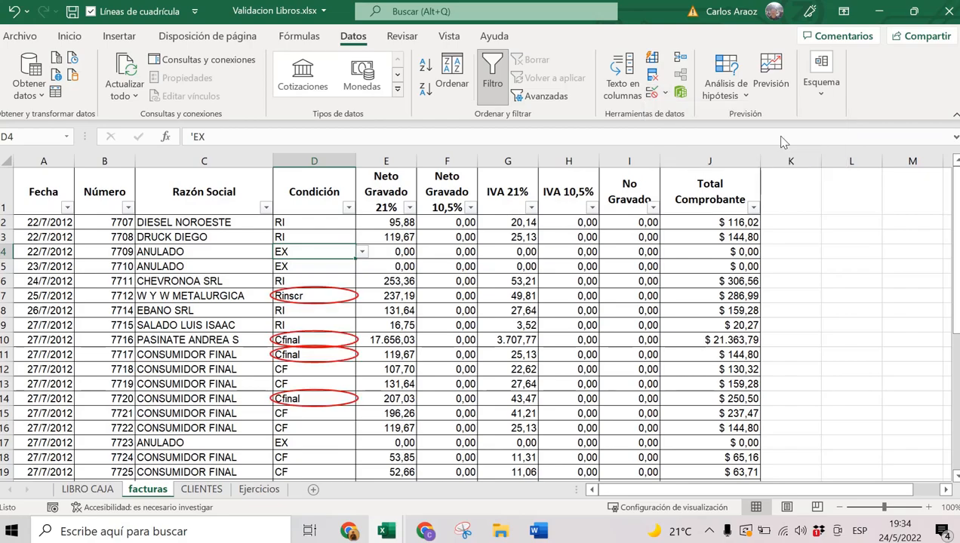
scroll(647, 284, "down", 2)
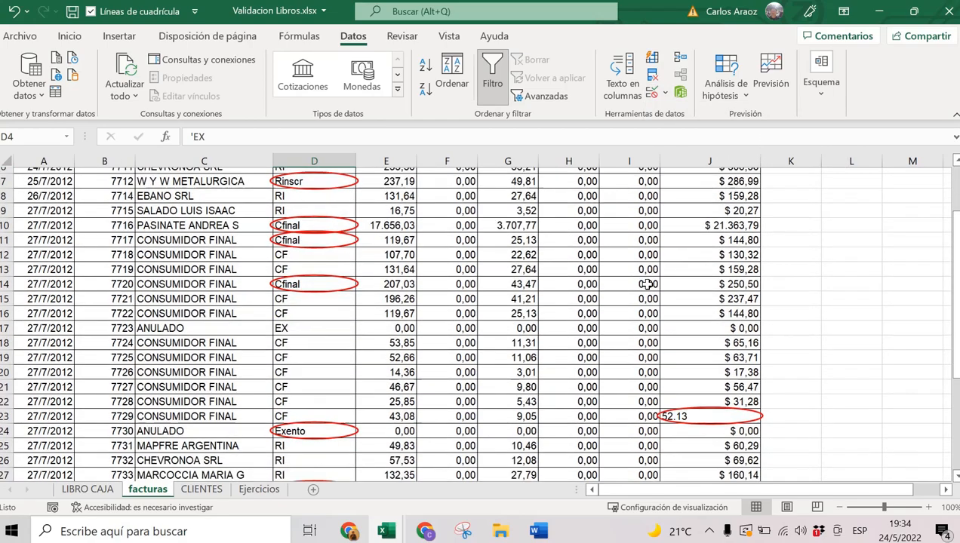
scroll(648, 284, "down", 4)
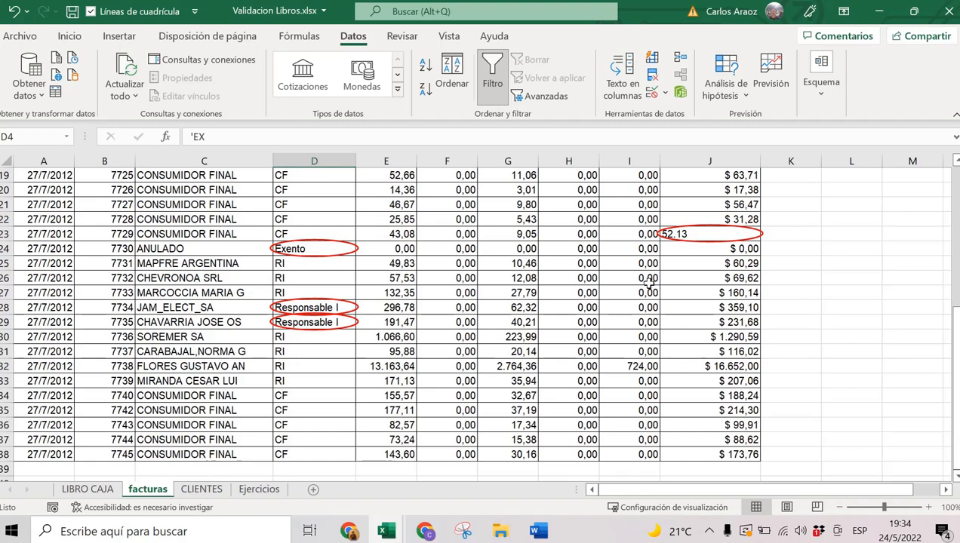
scroll(649, 282, "up", 6)
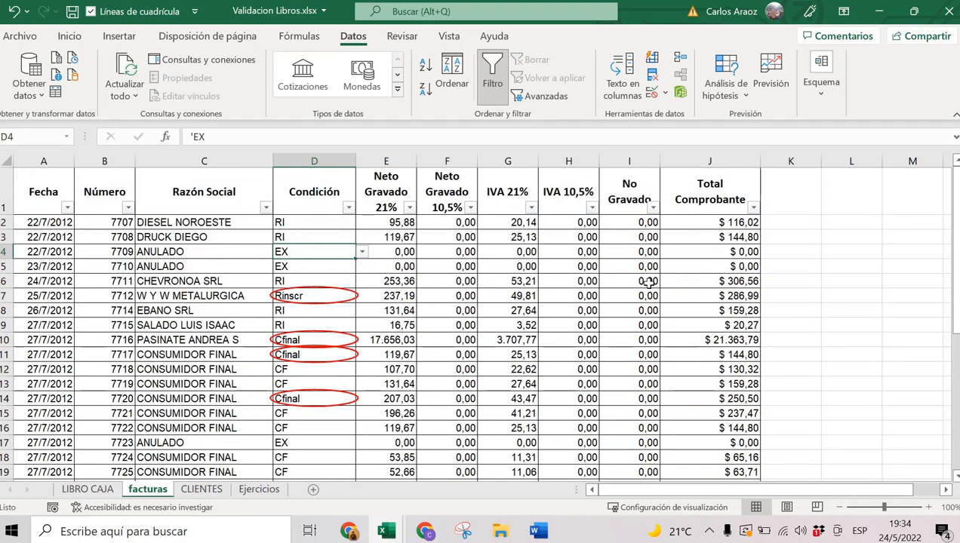
scroll(557, 352, "down", 2)
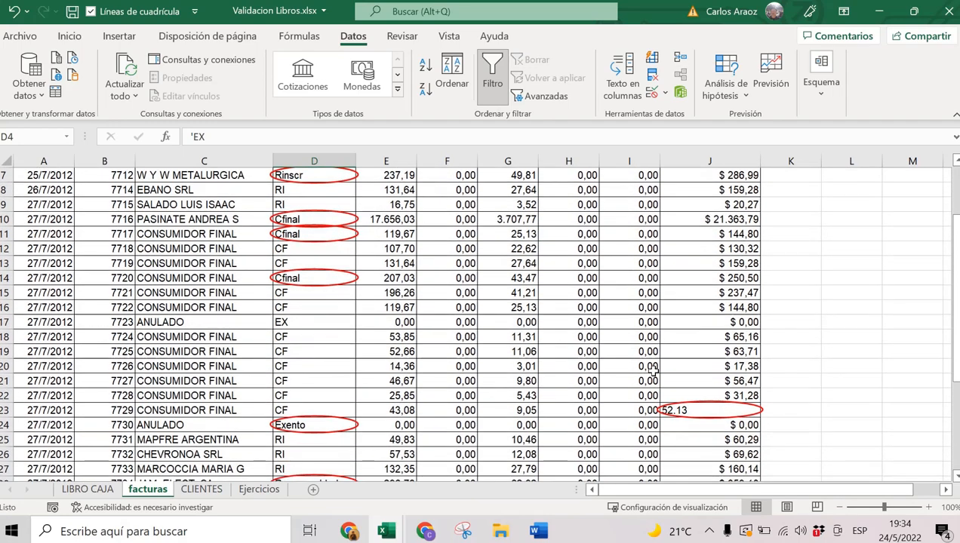
left_click(681, 410)
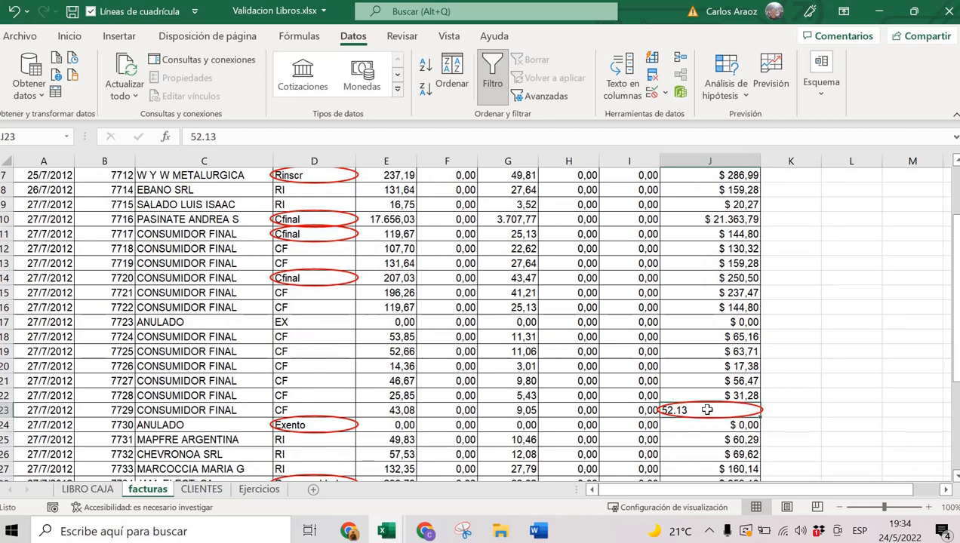
Correct J23 to 52,13 by replacing the decimal point with a comma.
left_click(208, 137)
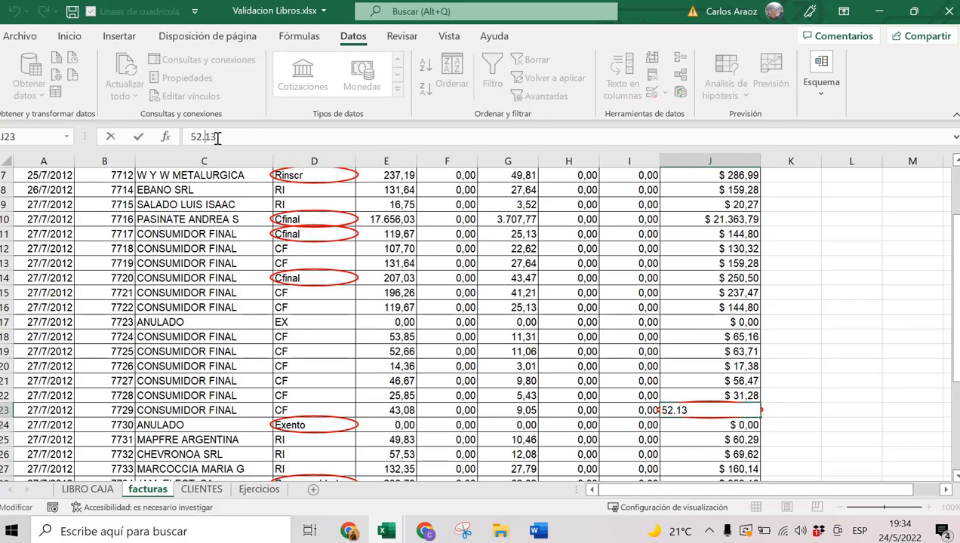
key("BackSpace")
type(",")
key("Return")
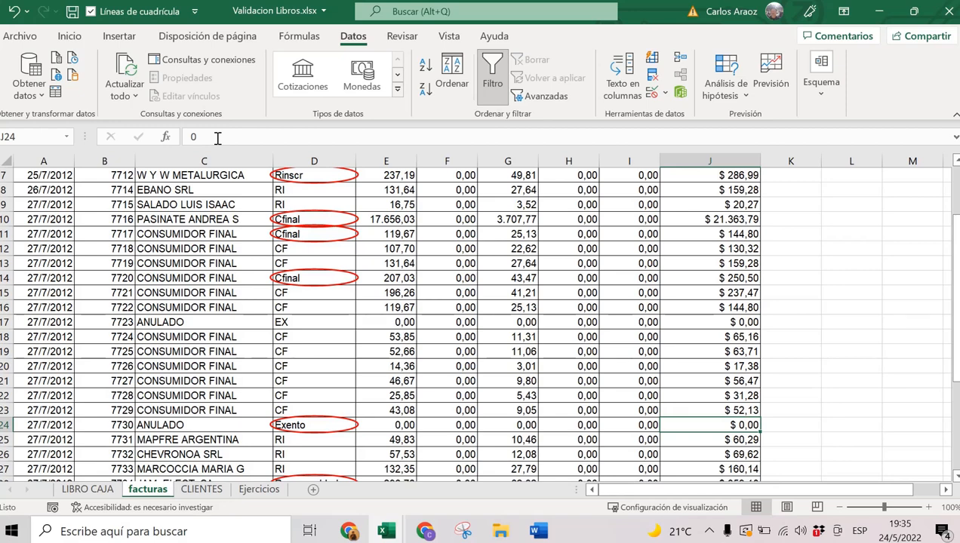
Change D24 from Exento to EX and D14 from Cfinal to CF.
left_click(309, 424)
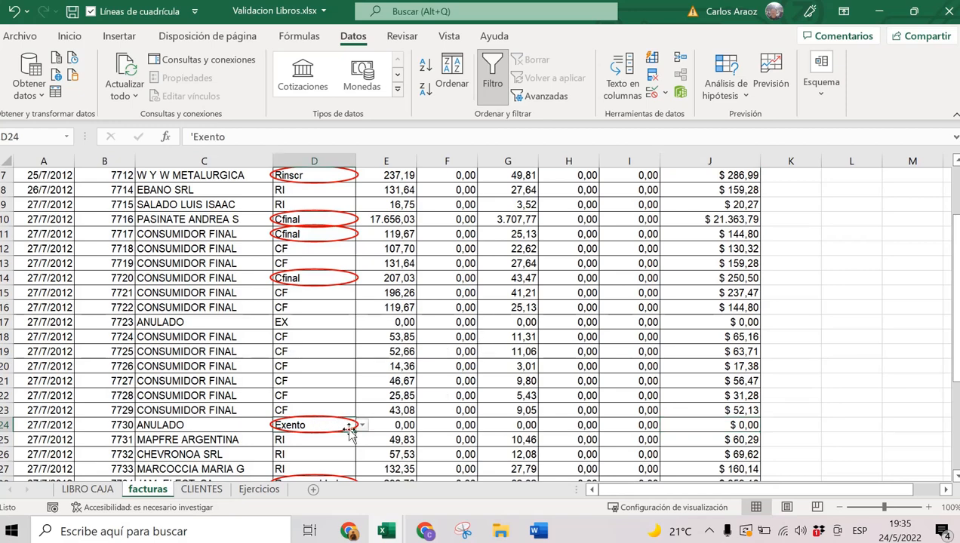
left_click(362, 425)
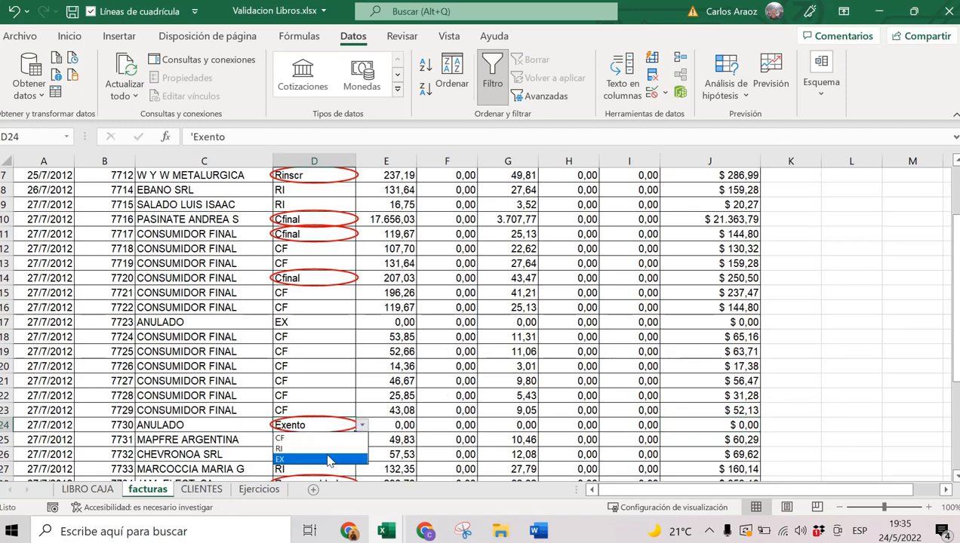
left_click(328, 461)
left_click(317, 278)
left_click(362, 279)
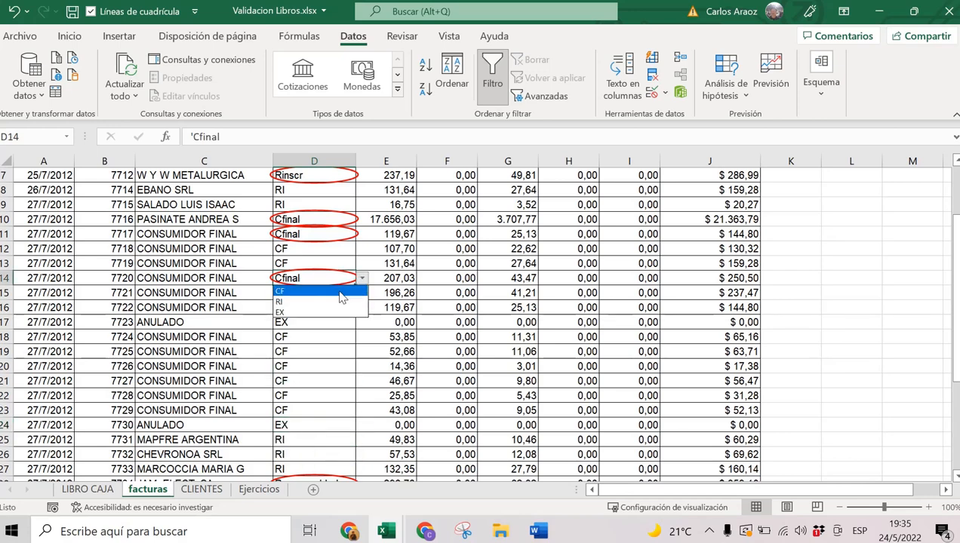
left_click(340, 293)
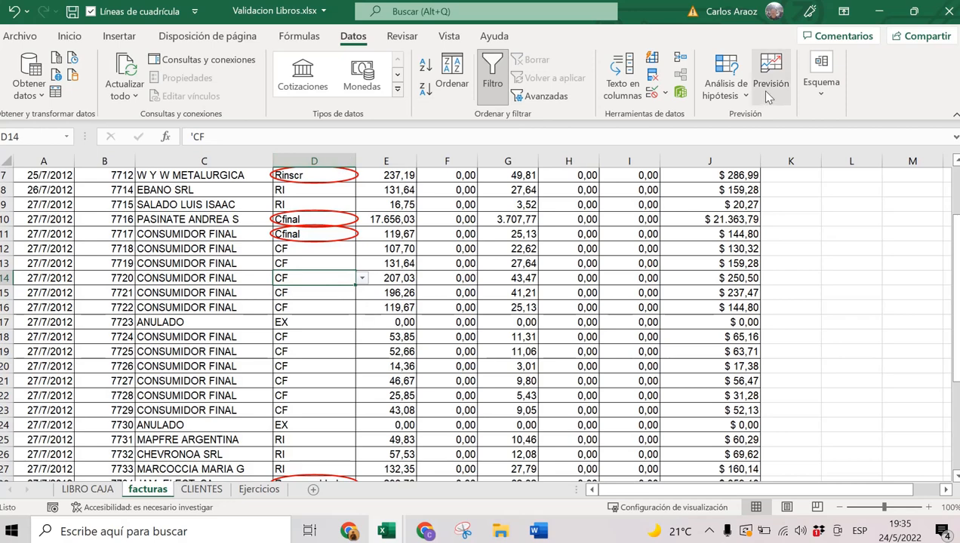
left_click(666, 95)
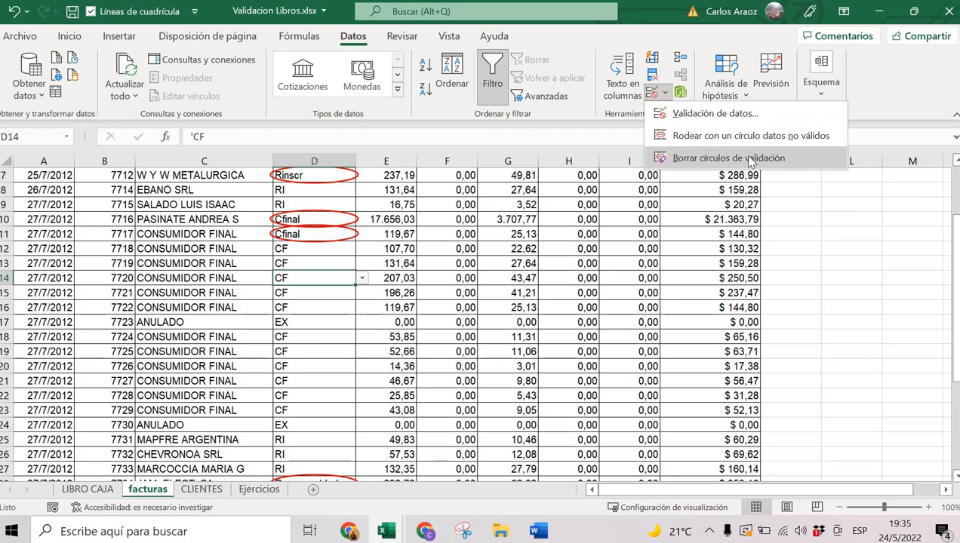
Clear the old circles and recircle only the remaining Rinscr and Cfinal entries.
key("Escape")
scroll(598, 182, "up", 2)
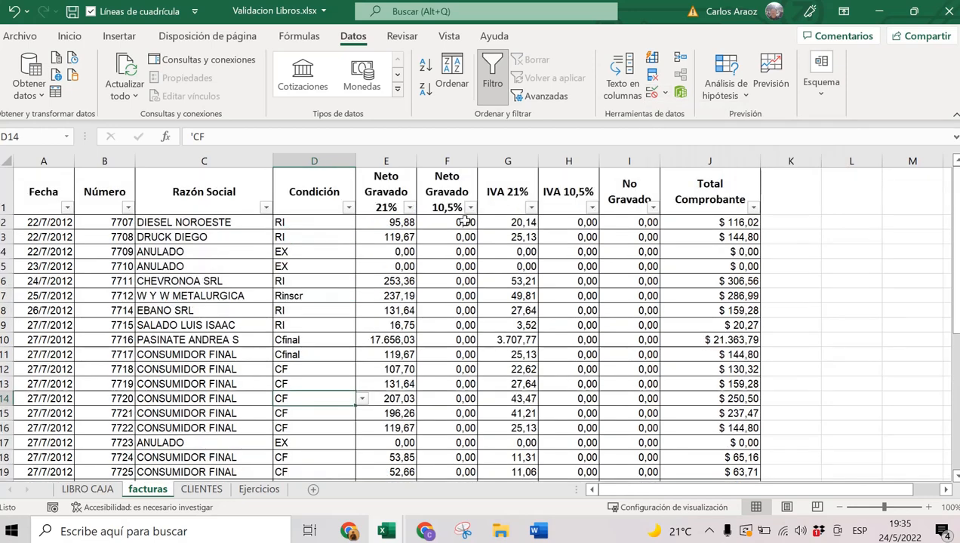
left_click(664, 92)
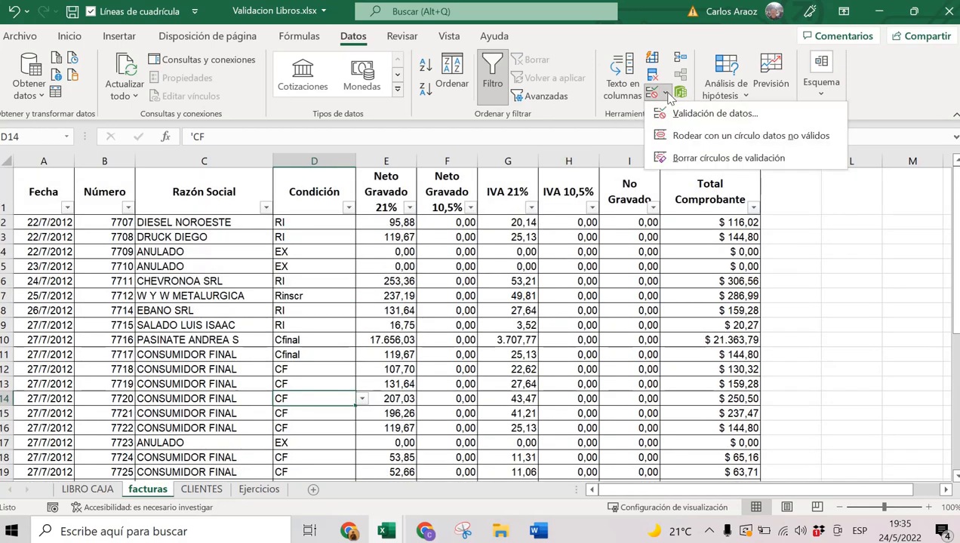
left_click(704, 136)
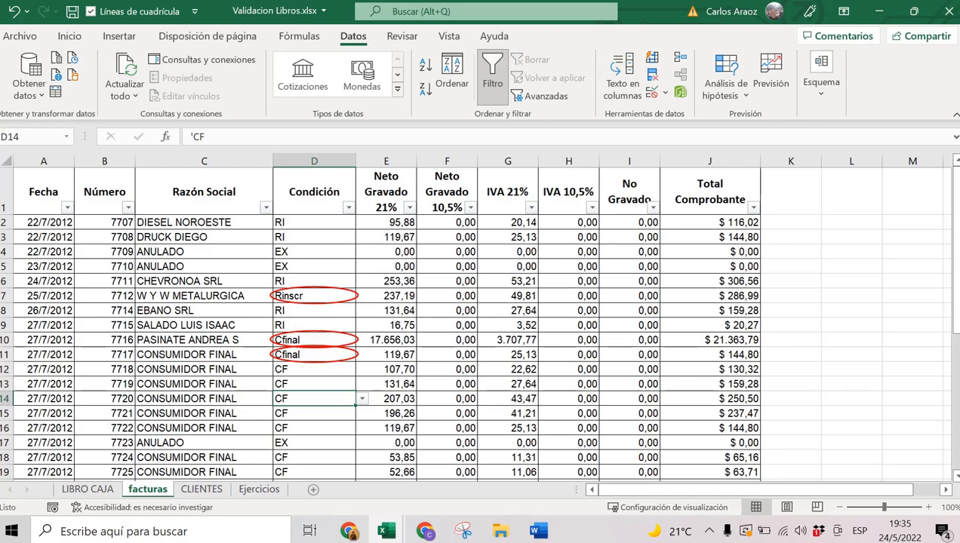
Review the exercises in the Word booklet, then return to the Tablas dinamicas_inicial workbook's salarios sheet.
left_click(555, 535)
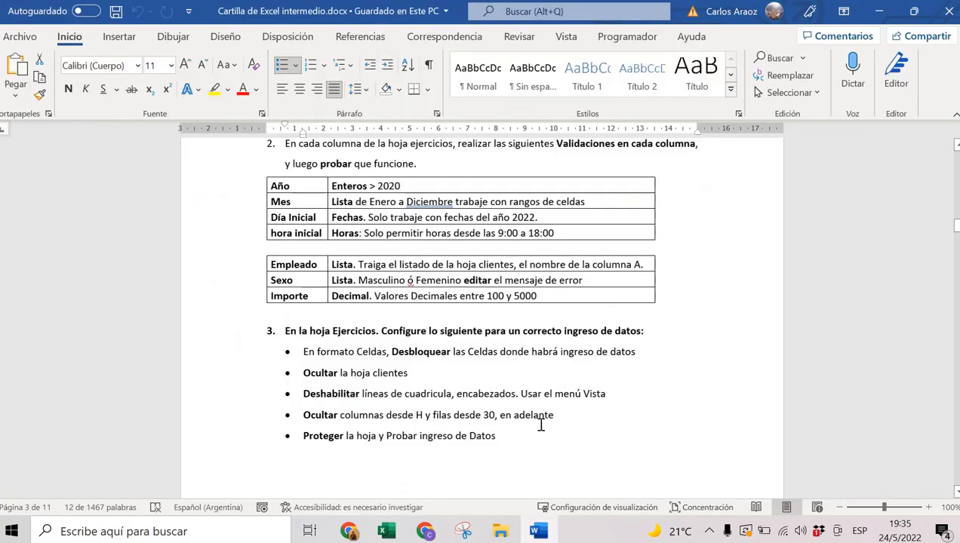
scroll(528, 392, "up", 15)
scroll(511, 372, "up", 10)
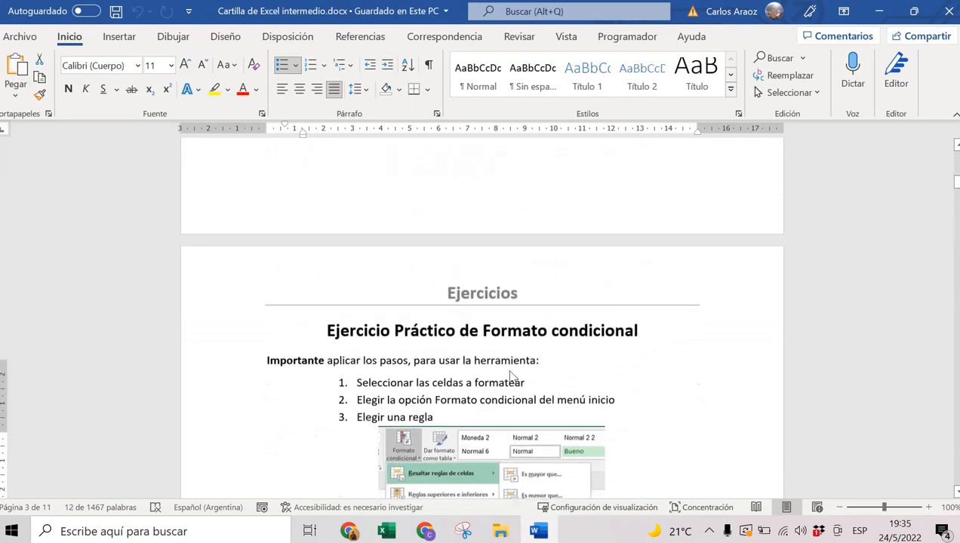
scroll(507, 251, "down", 3)
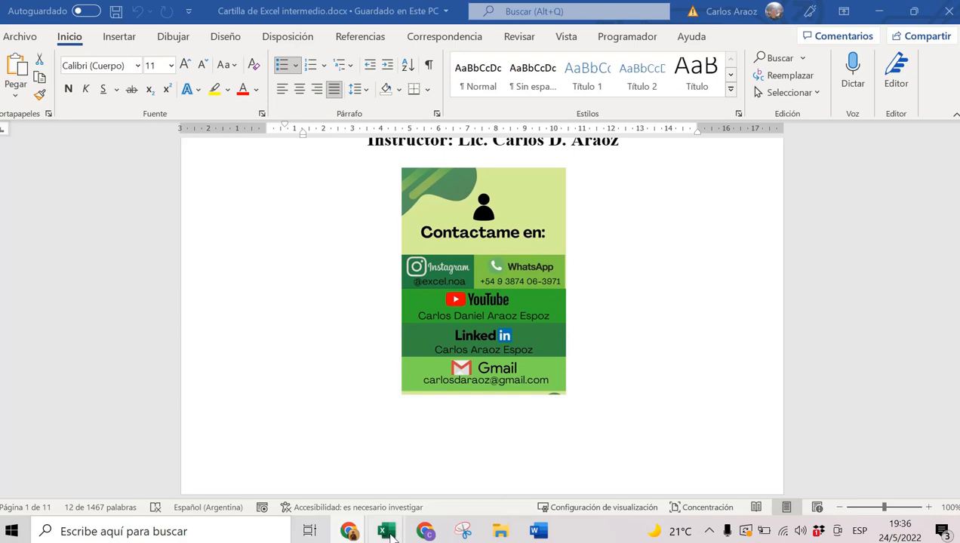
mouse_move(392, 534)
left_click(470, 466)
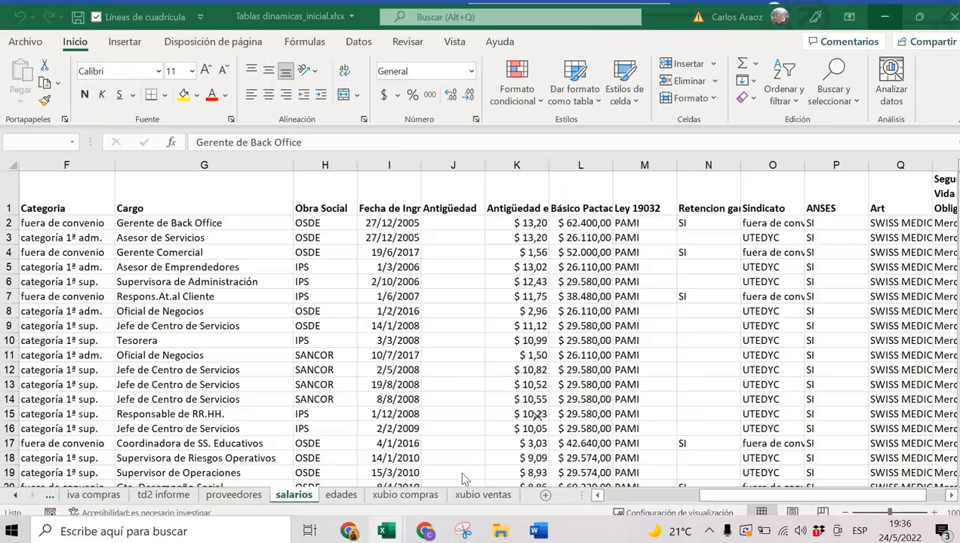
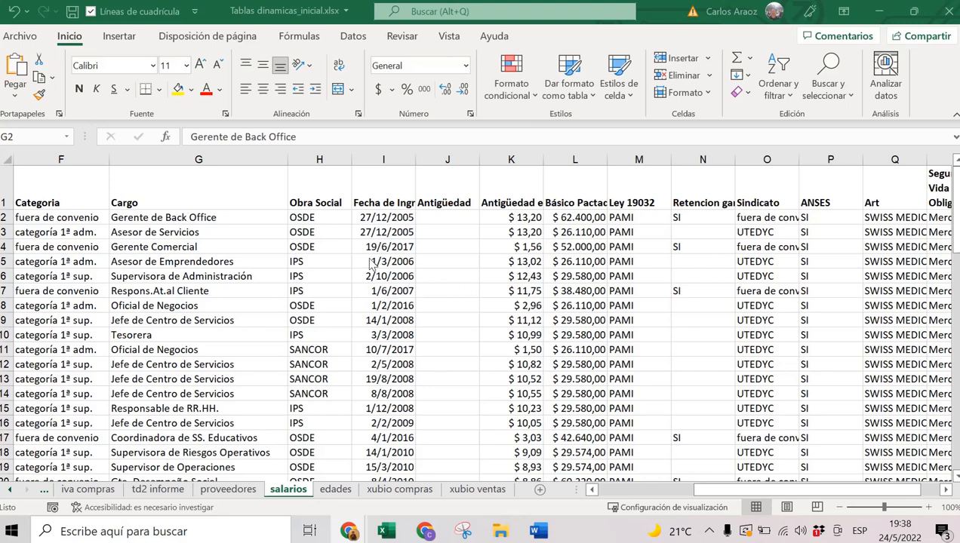
Walk through the salarios headers from Legajo and Localidad to Cargo and Obra Social.
key("alt+Tab")
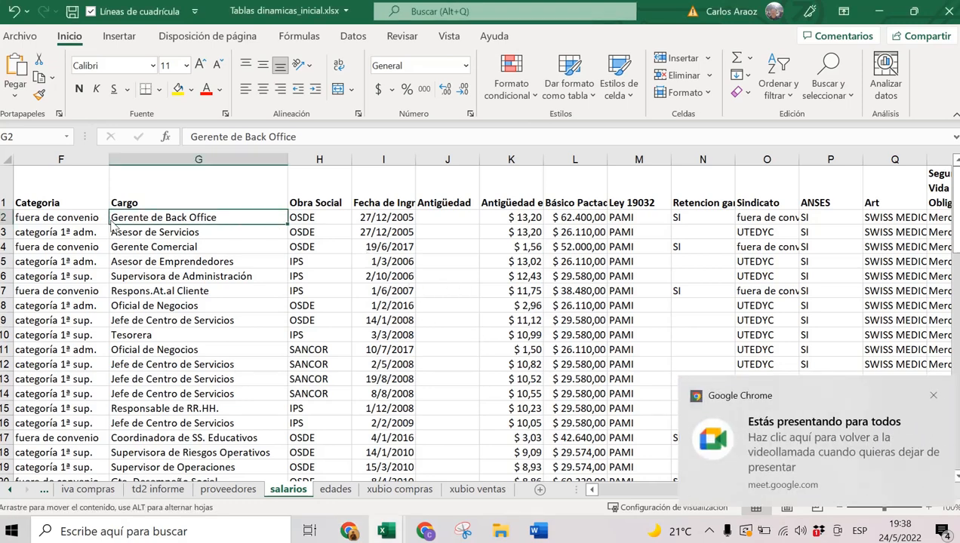
left_click(51, 203)
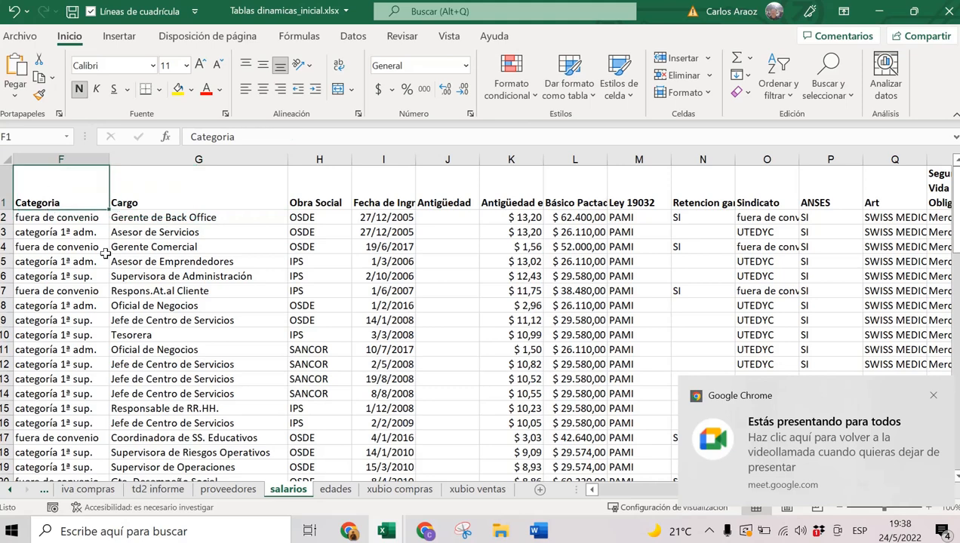
left_click(594, 490)
left_click(594, 490)
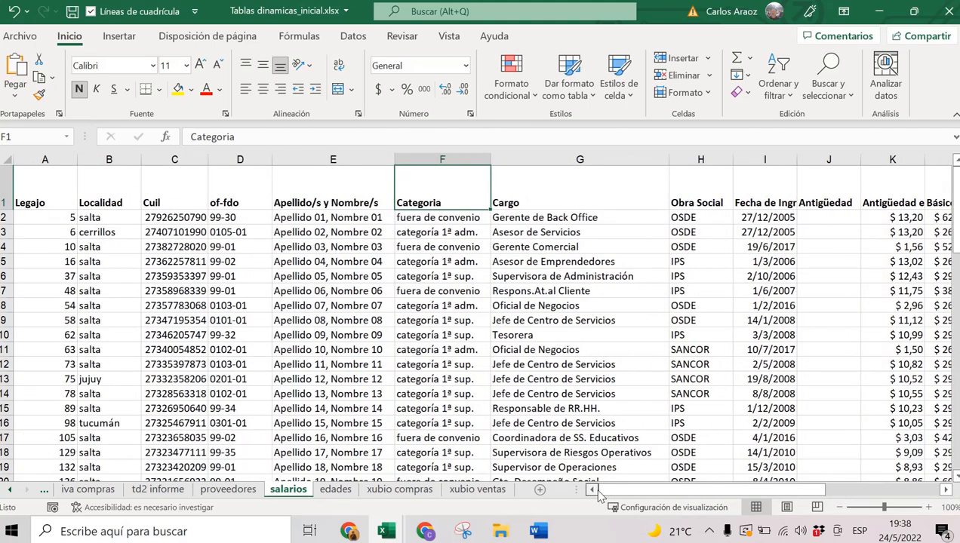
left_click(23, 187)
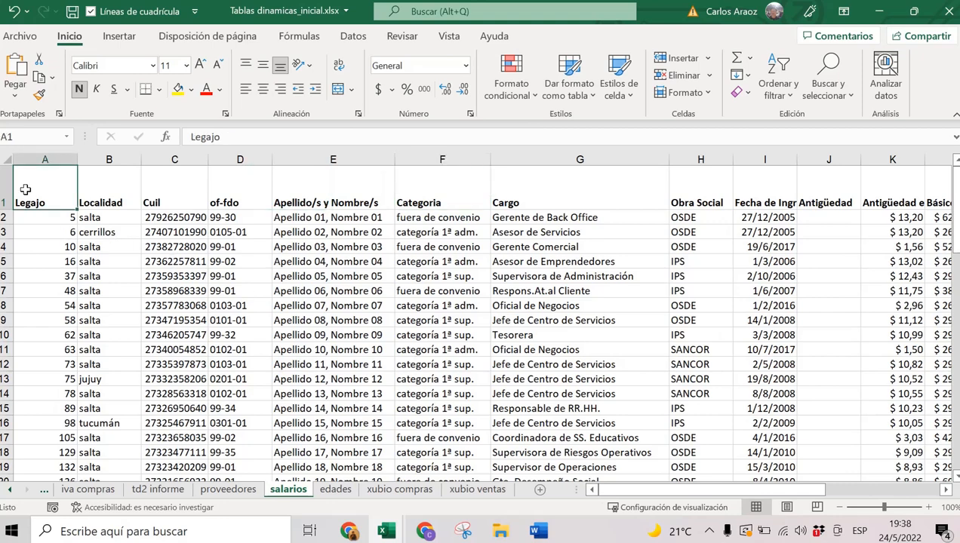
left_click(113, 188)
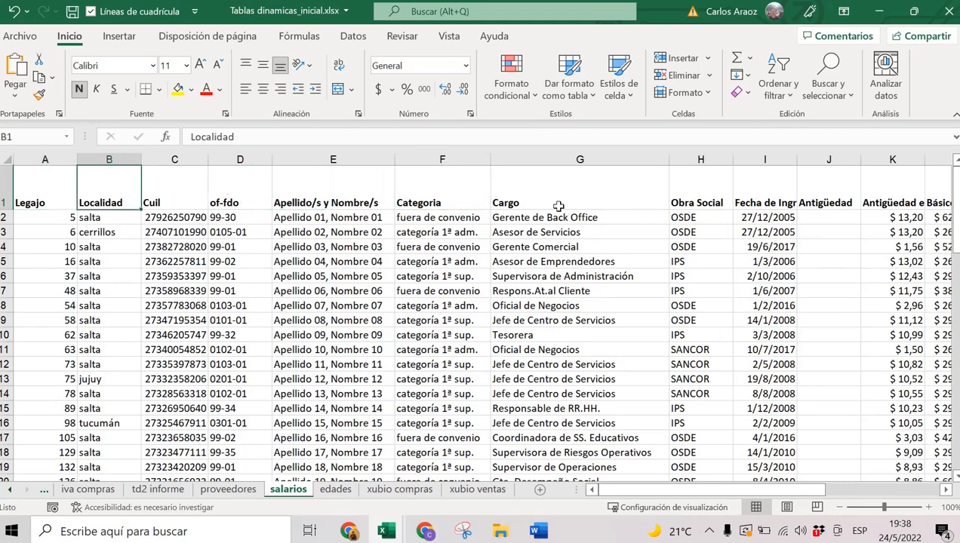
left_click(454, 200)
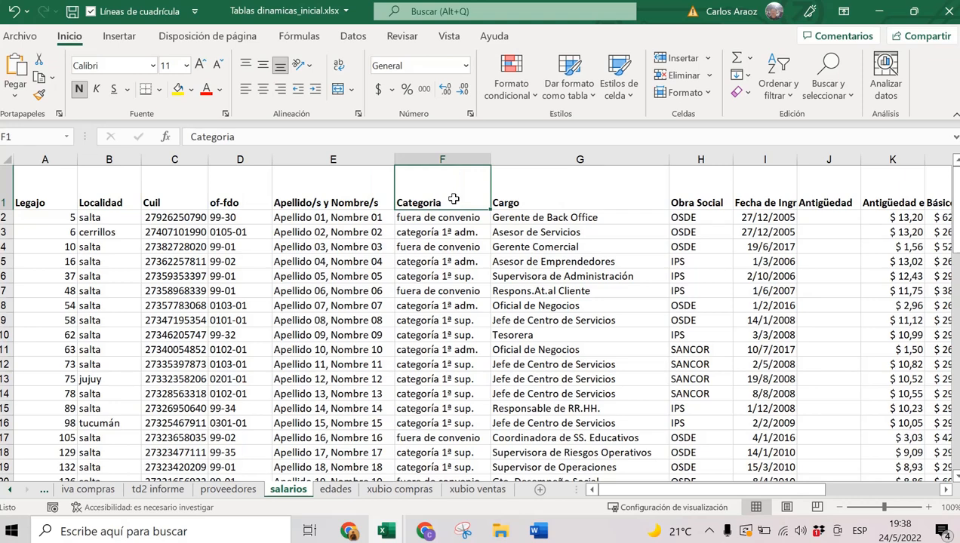
left_click(531, 217)
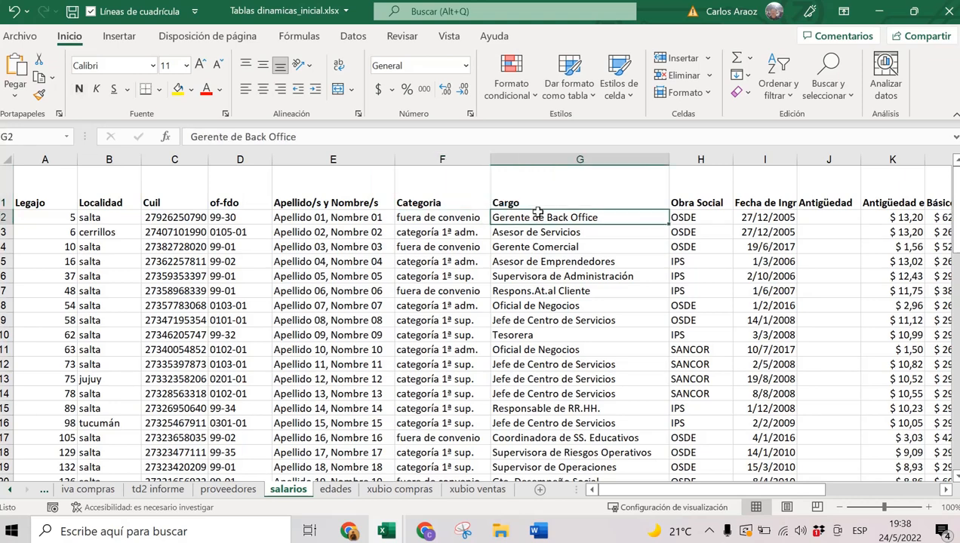
left_click(686, 186)
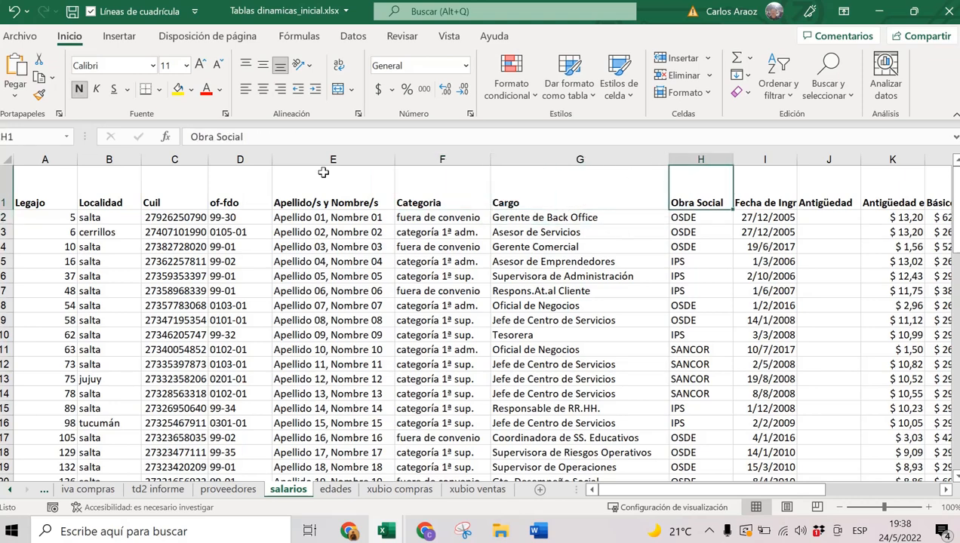
left_click_drag(30, 197, 543, 188)
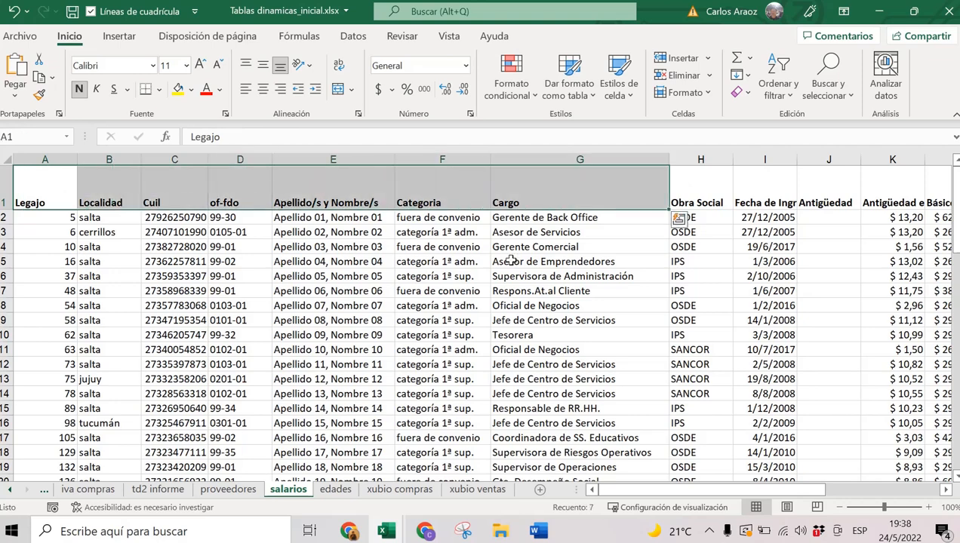
Highlight sample Cuil numbers, a job title and an employee name in the data.
left_click(555, 261)
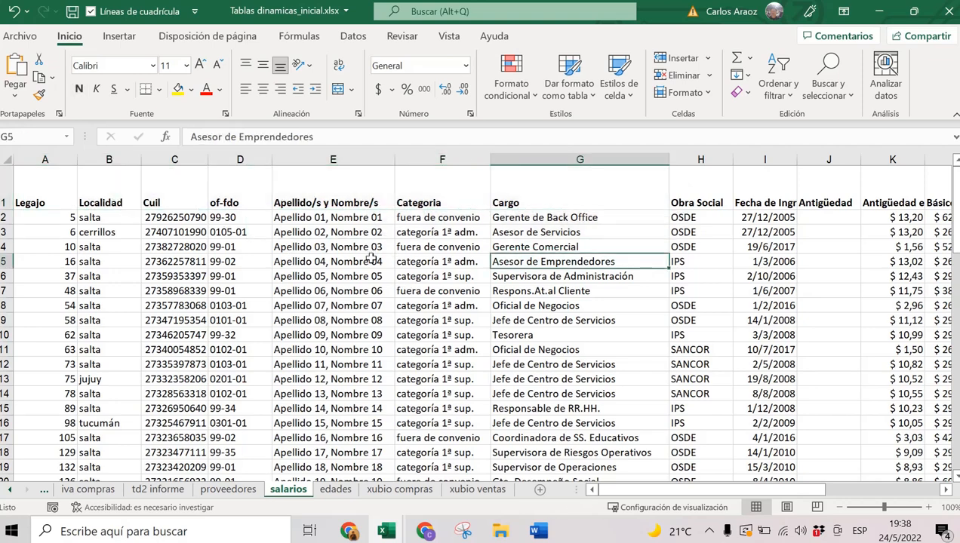
left_click(39, 188)
left_click(115, 189)
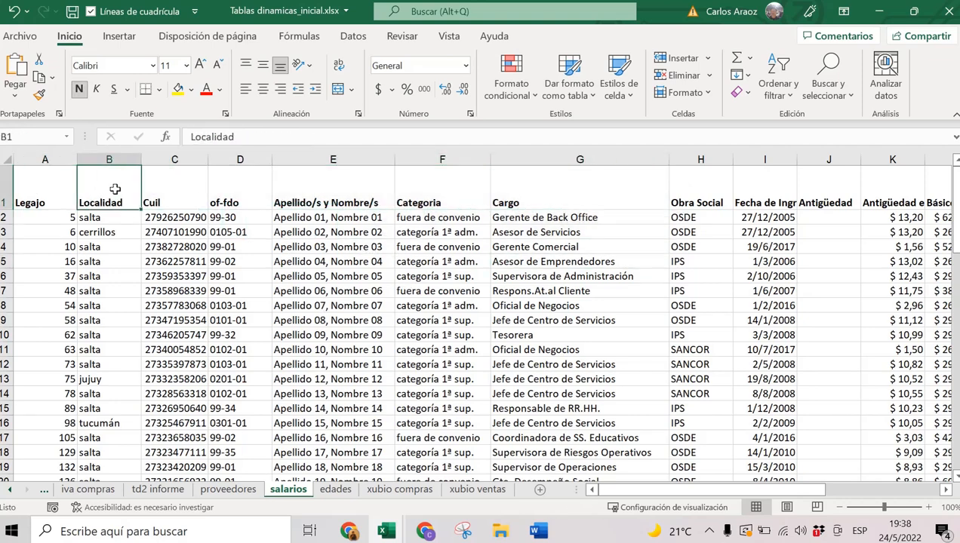
left_click(178, 187)
left_click_drag(174, 217, 182, 345)
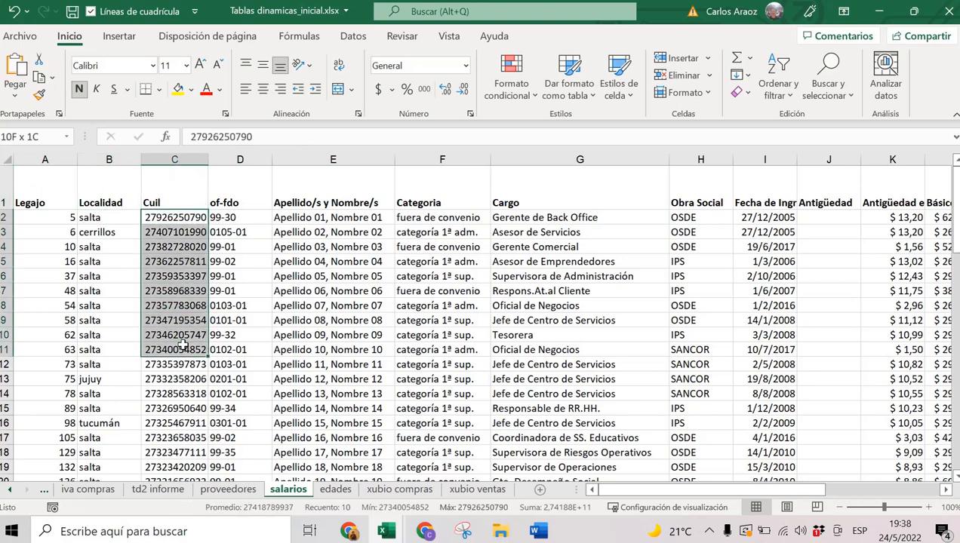
left_click(348, 304)
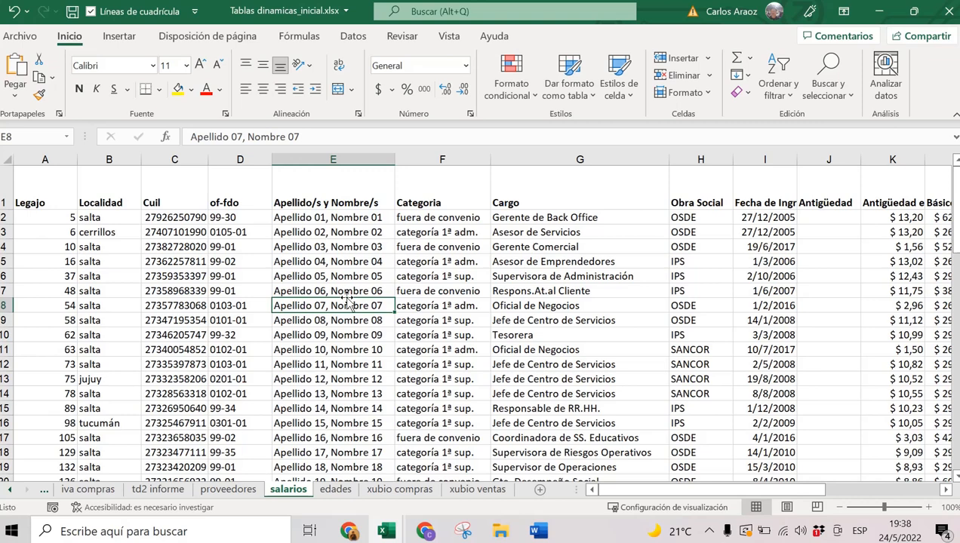
scroll(332, 268, "down", 2)
scroll(332, 267, "up", 2)
Select the Categoria column and point out the Básico Pactado amounts starting at K2.
left_click(439, 160)
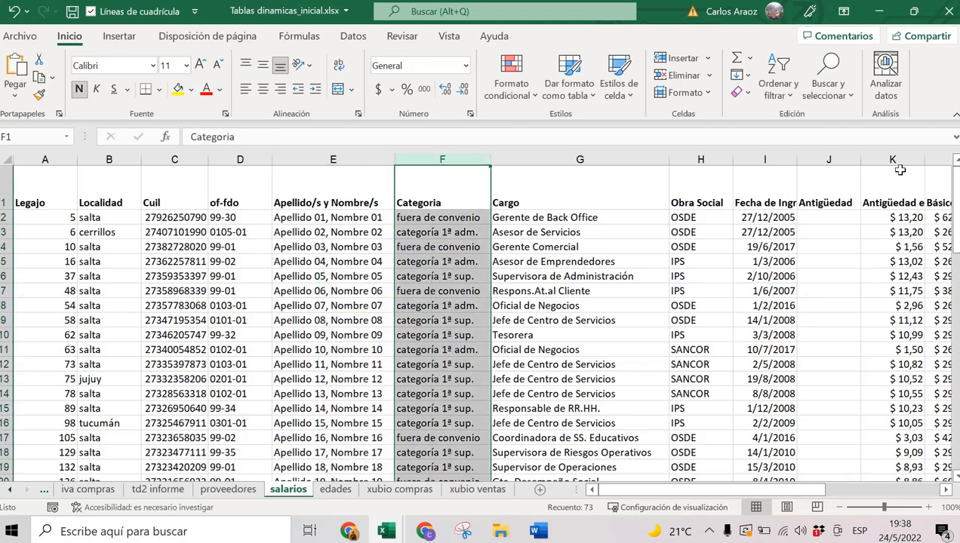
left_click_drag(800, 489, 809, 268)
left_click(777, 217)
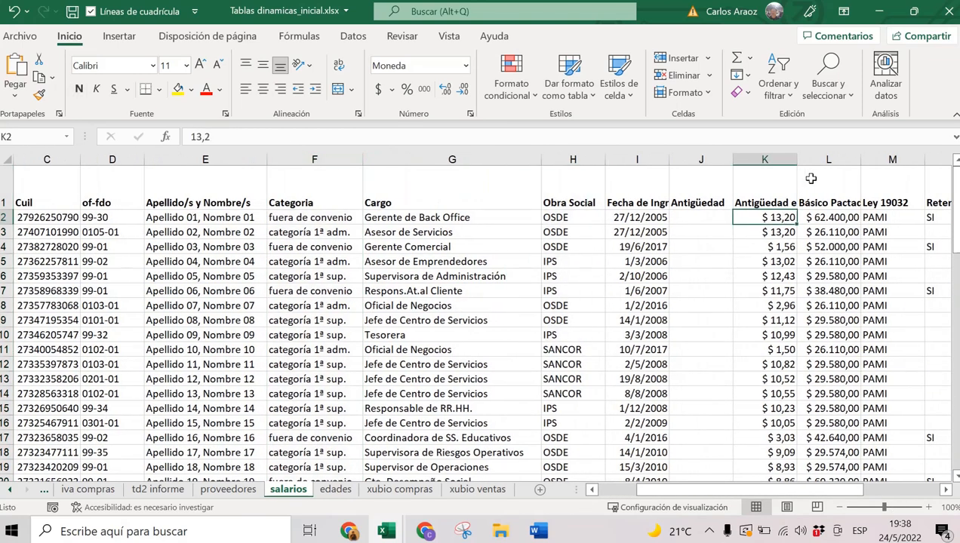
left_click(830, 202)
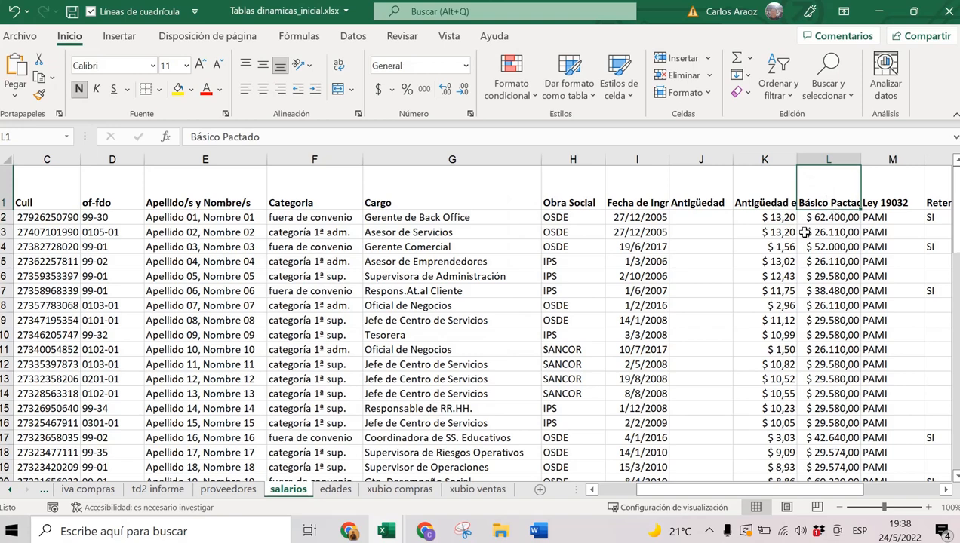
left_click(300, 203)
left_click(823, 202)
left_click(472, 308)
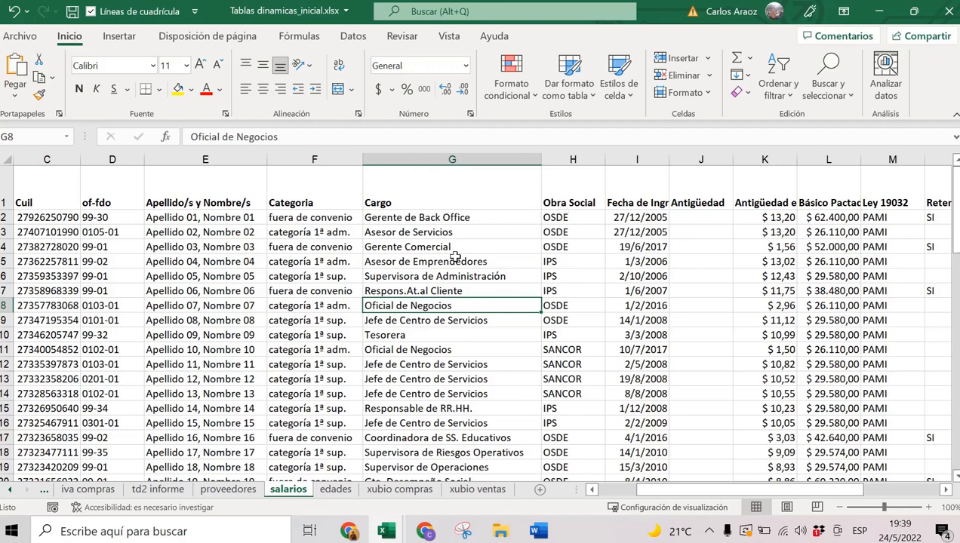
Point out the Cargo, Categoria and name headers with sample entries, then place the cursor inside the data.
left_click(400, 189)
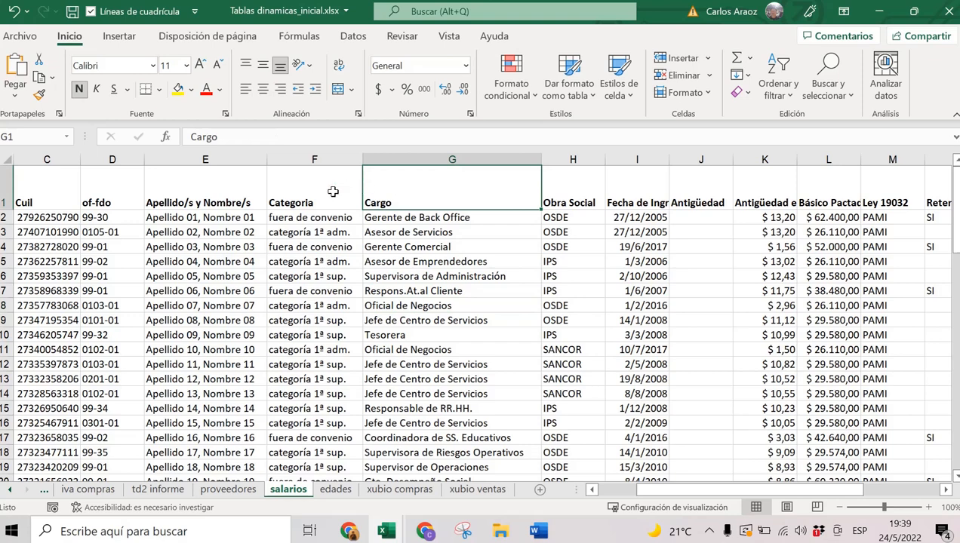
left_click(272, 190)
left_click(241, 195)
left_click(313, 316)
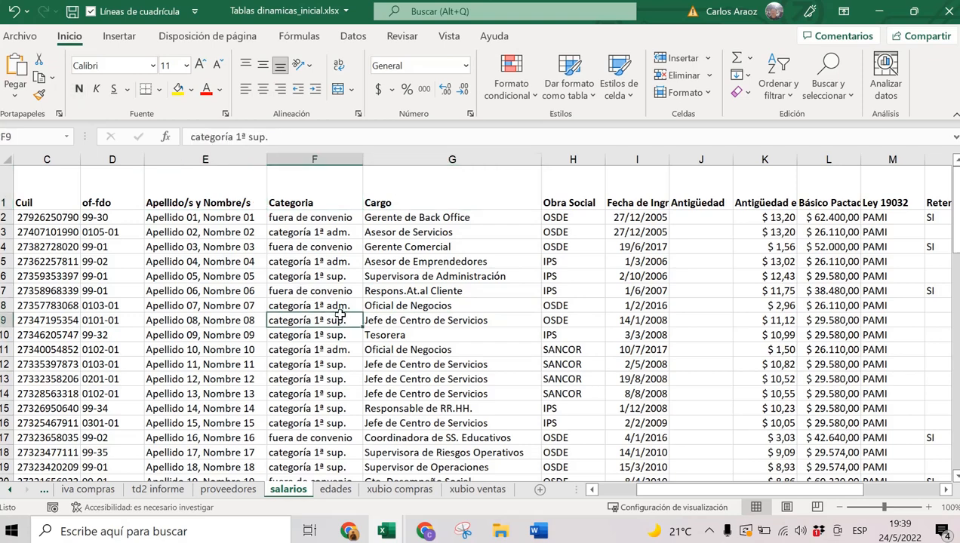
left_click(427, 233)
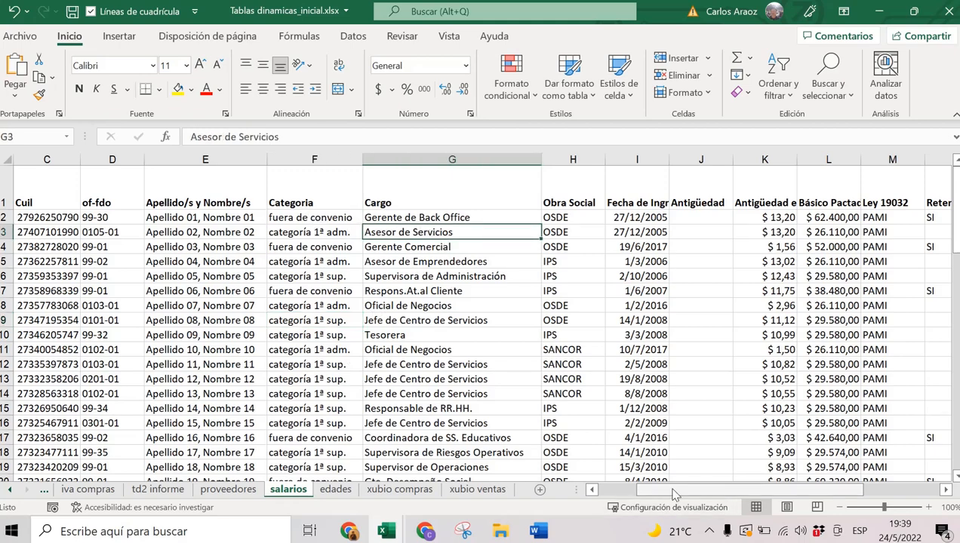
scroll(687, 501, "right", 2)
scroll(599, 498, "left", 3)
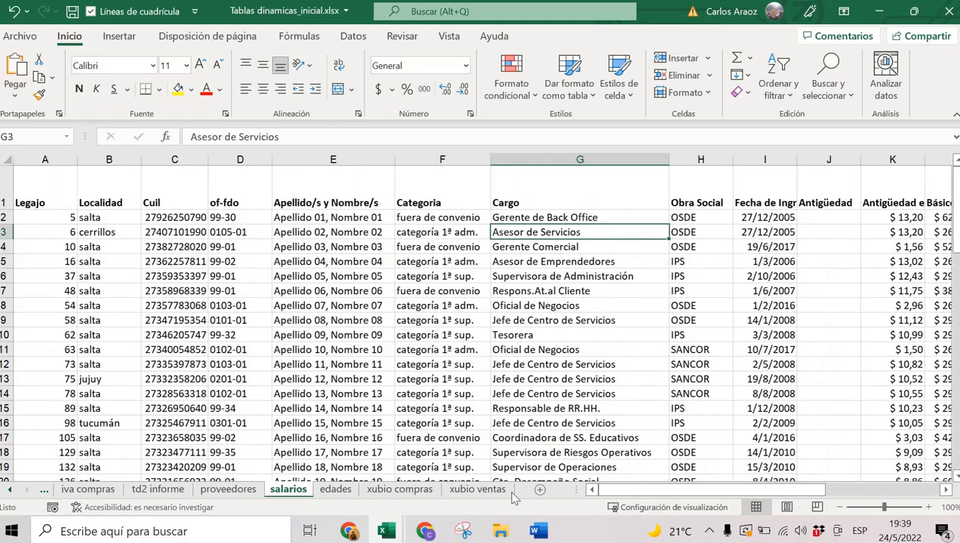
left_click(451, 202)
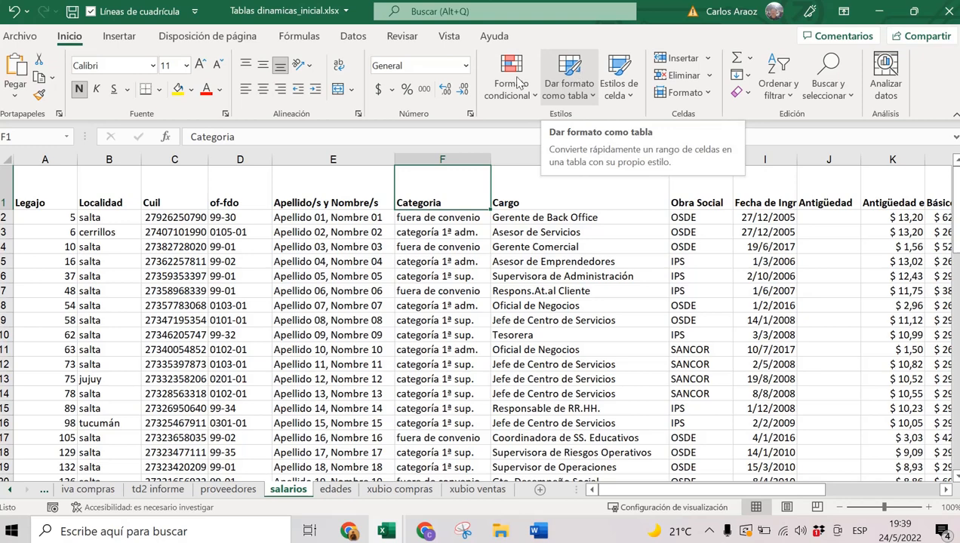
left_click(429, 248)
left_click(433, 203)
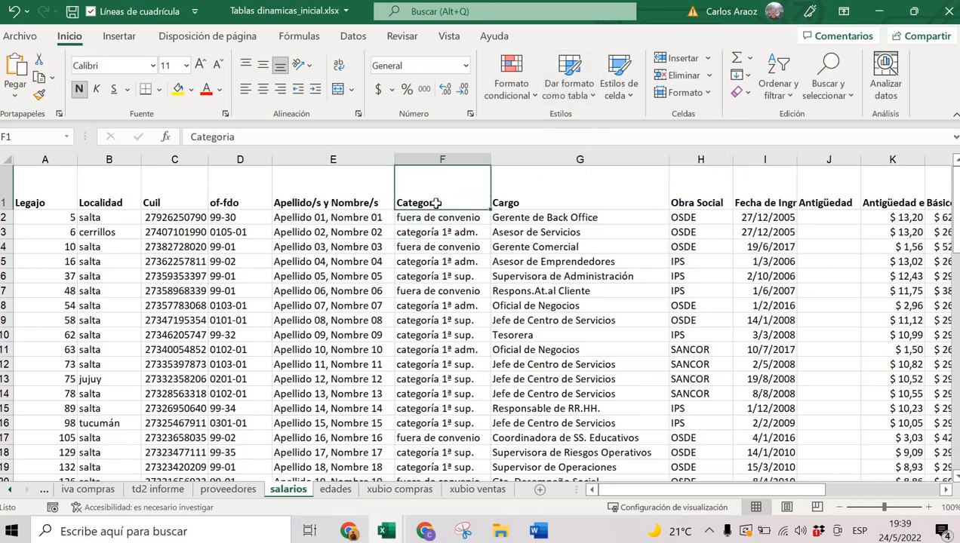
left_click(340, 197)
Format the range A1:R73 as a styled table with the first row as headers.
left_click(581, 89)
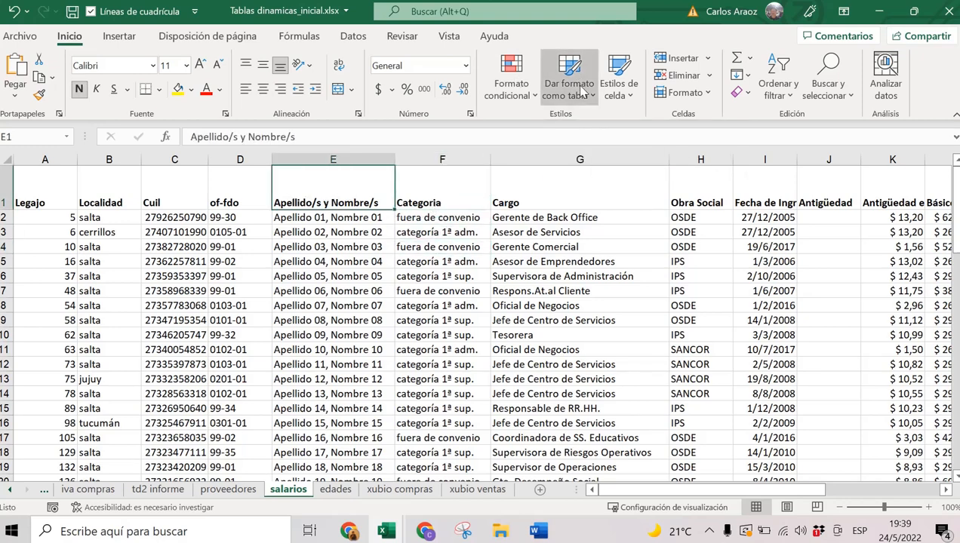
left_click(624, 151)
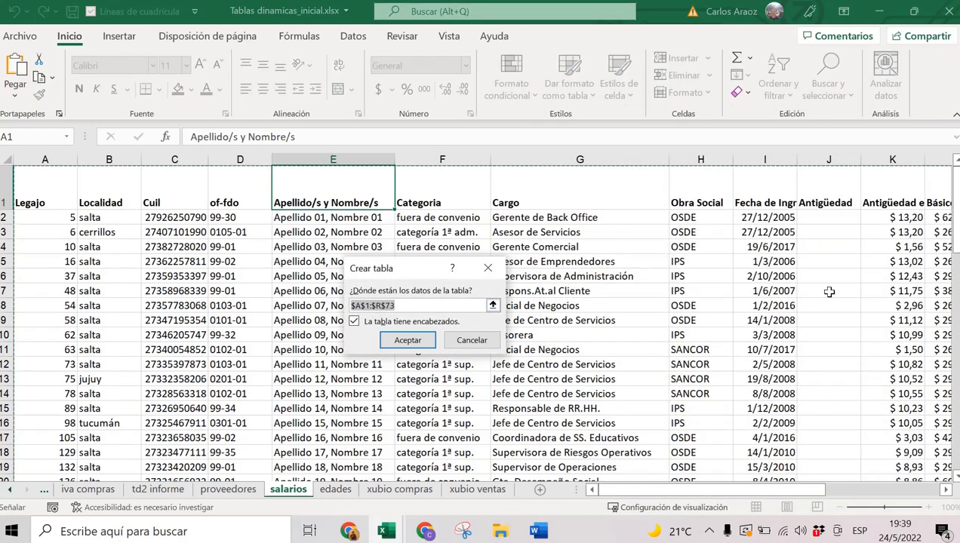
scroll(826, 293, "down", 16)
scroll(826, 293, "down", 4)
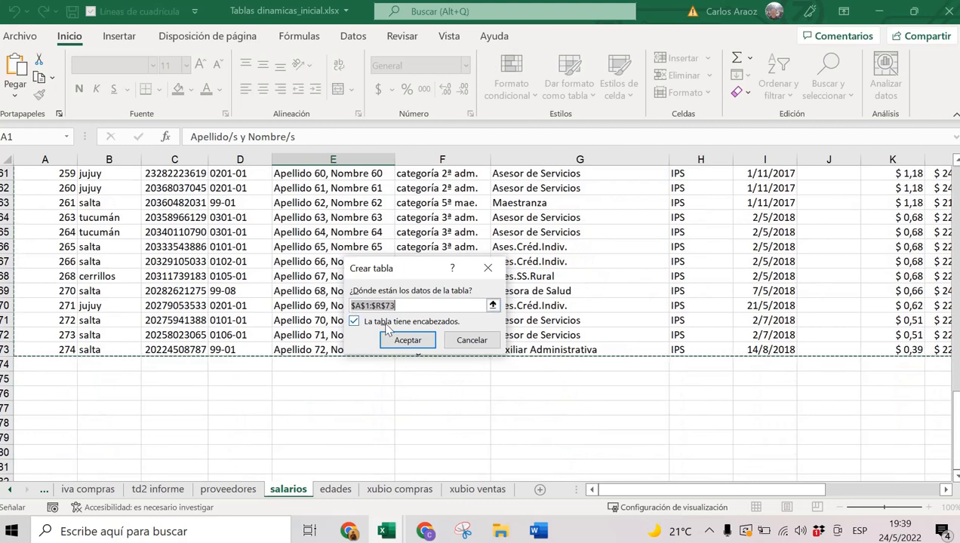
left_click(354, 322)
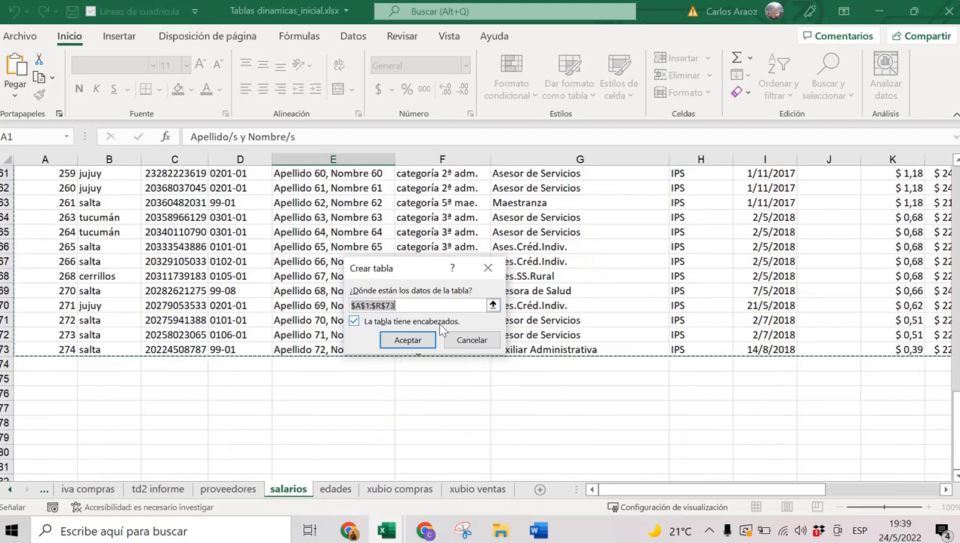
left_click(400, 339)
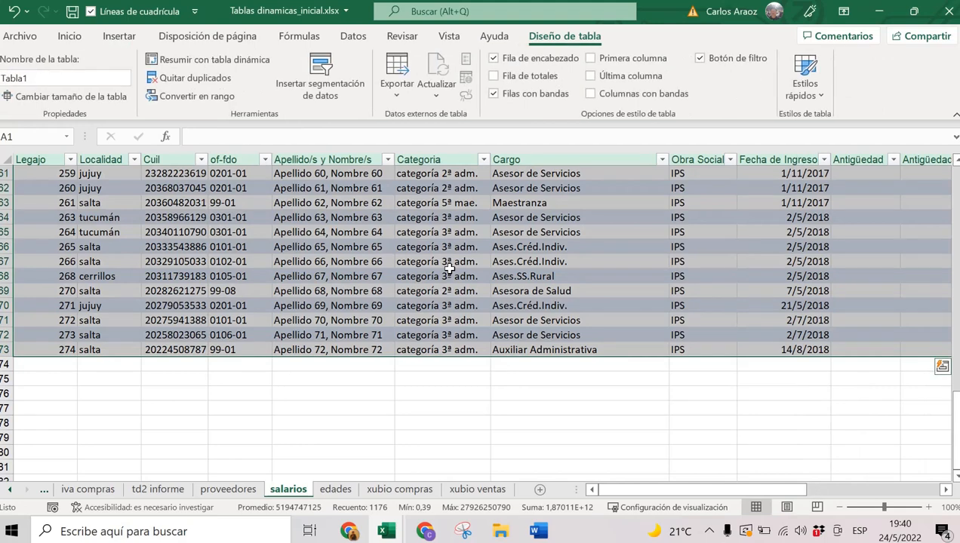
scroll(449, 268, "up", 18)
scroll(449, 269, "up", 2)
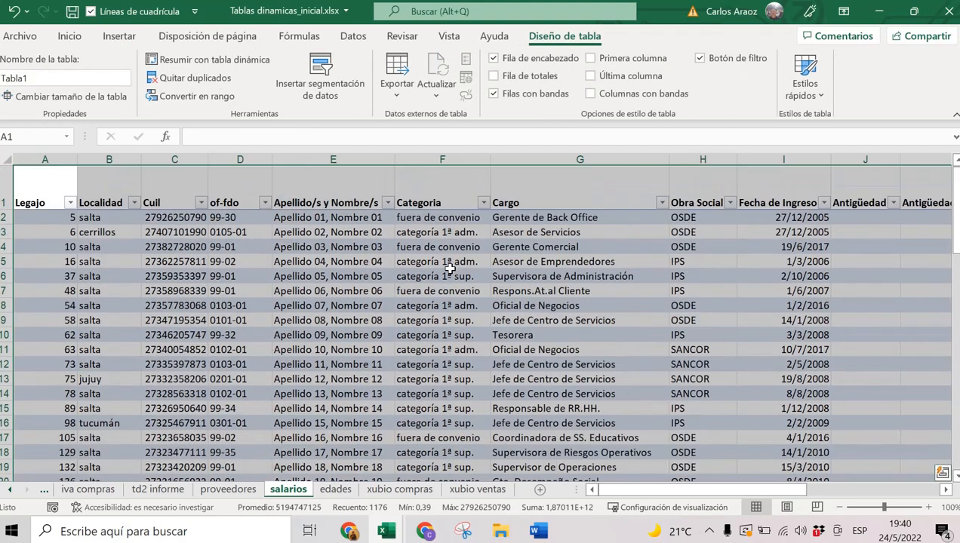
left_click(513, 271)
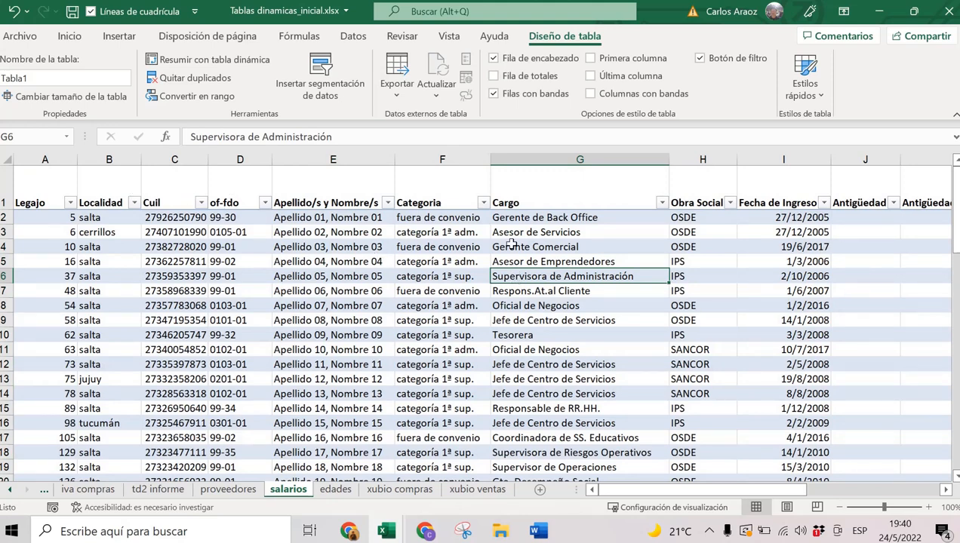
From a cell in the table, start a new pivot table and verify the Tabla1 source name.
scroll(523, 315, "down", 2)
scroll(526, 317, "down", 5)
scroll(526, 319, "up", 7)
left_click(372, 248)
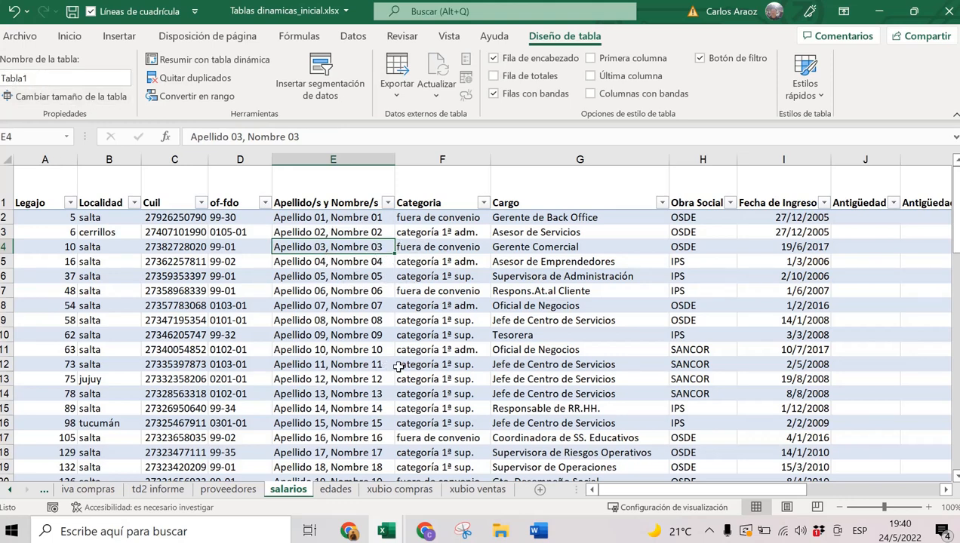
left_click(120, 35)
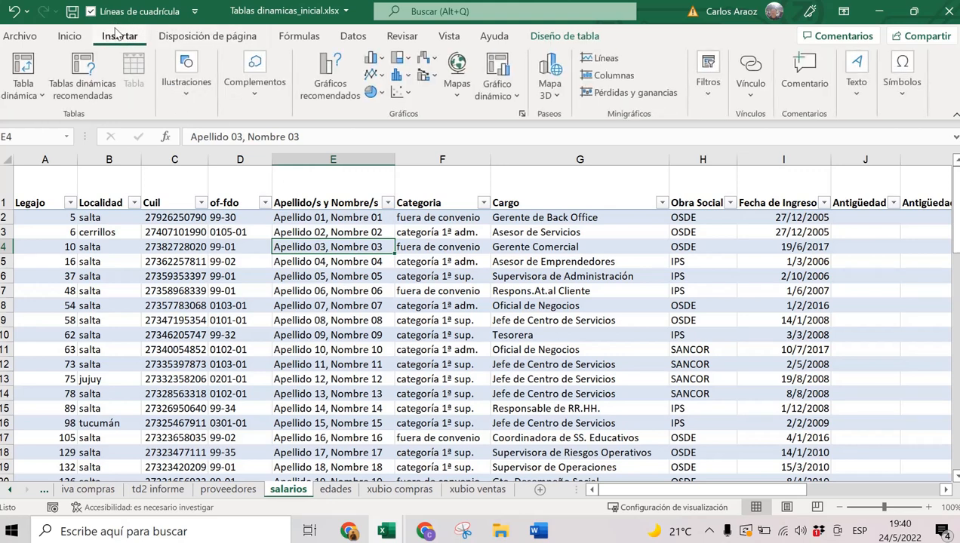
left_click(34, 65)
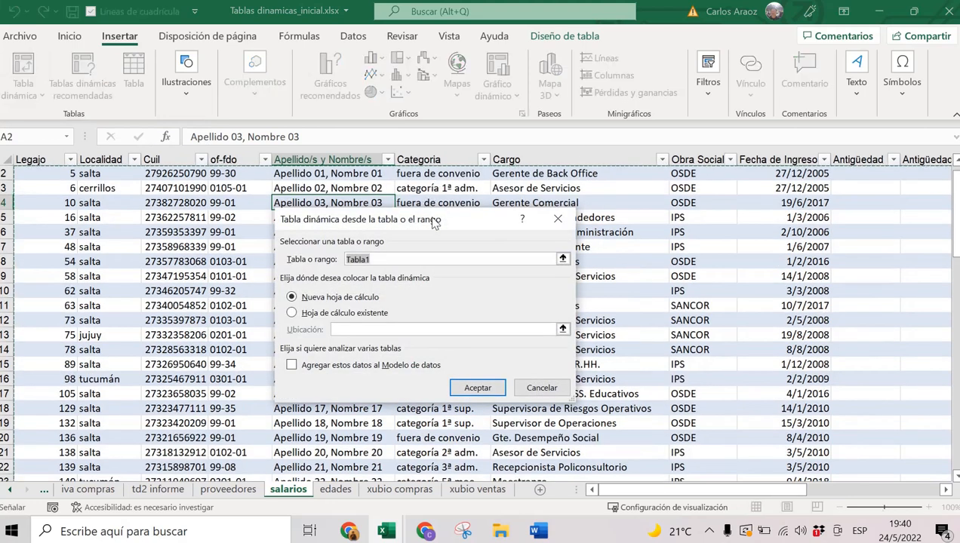
left_click_drag(439, 218, 498, 193)
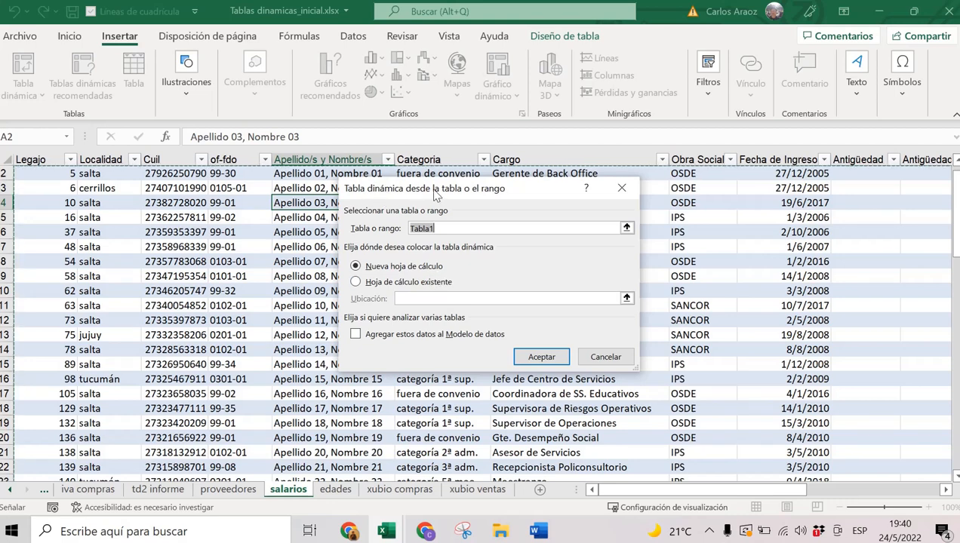
left_click(433, 231)
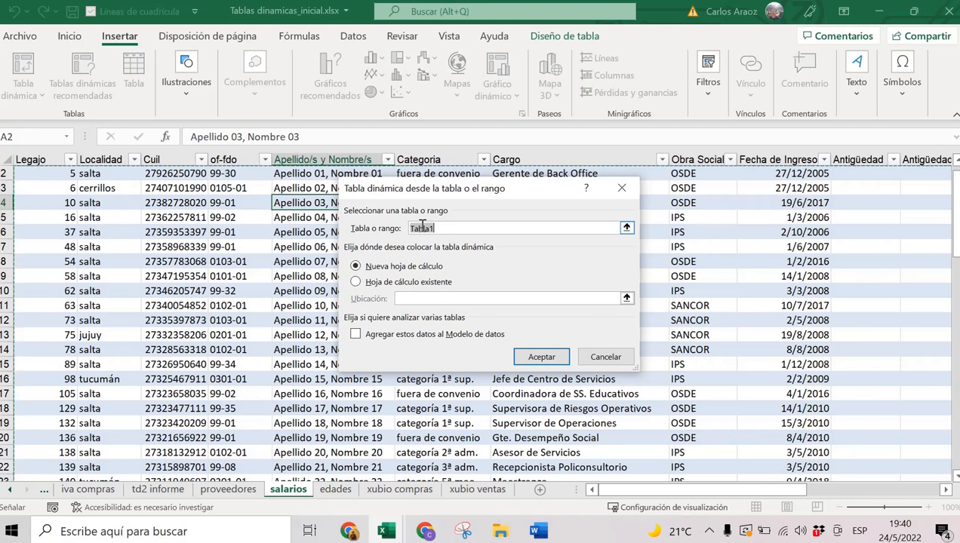
double_click(423, 228)
Create the pivot table on a new sheet and rename that sheet EJEMPLO 1.
left_click(547, 359)
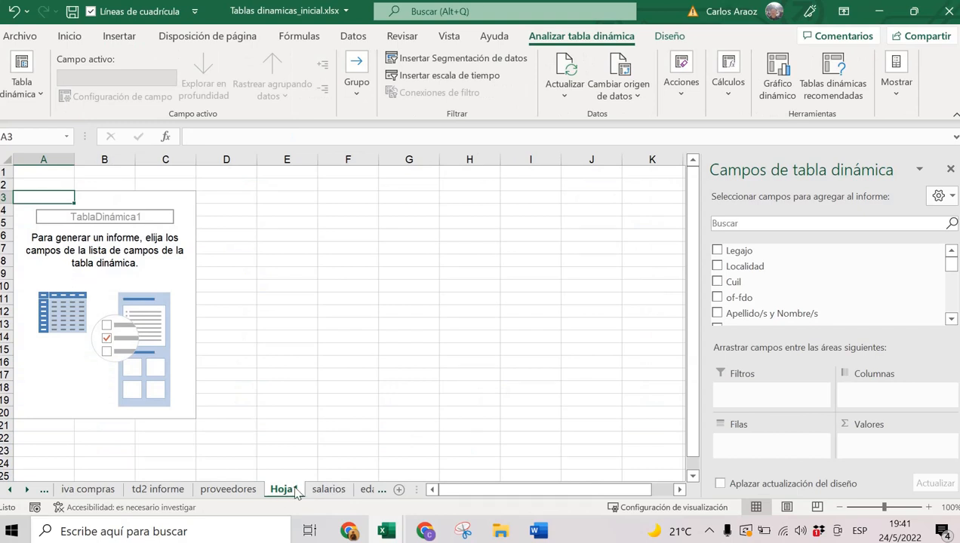
double_click(284, 490)
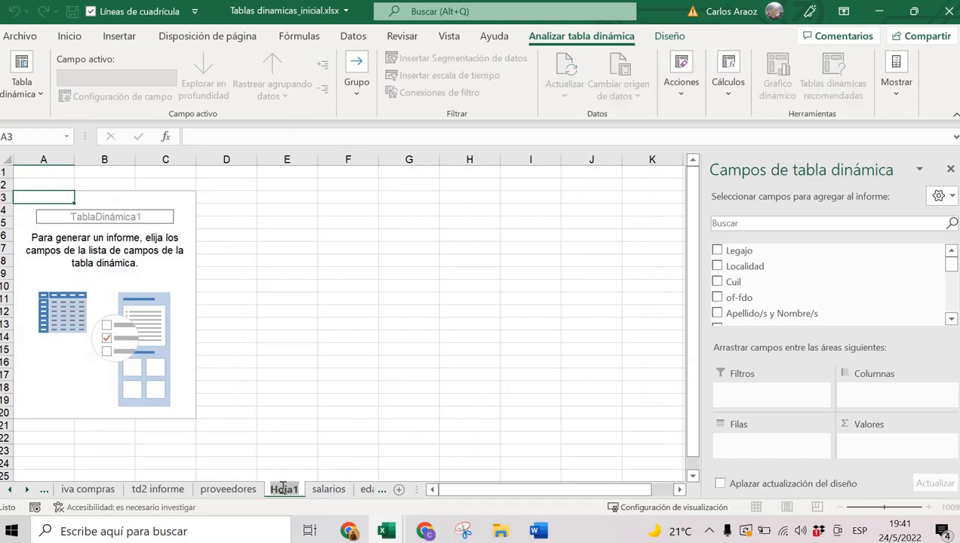
type("EJEMPL")
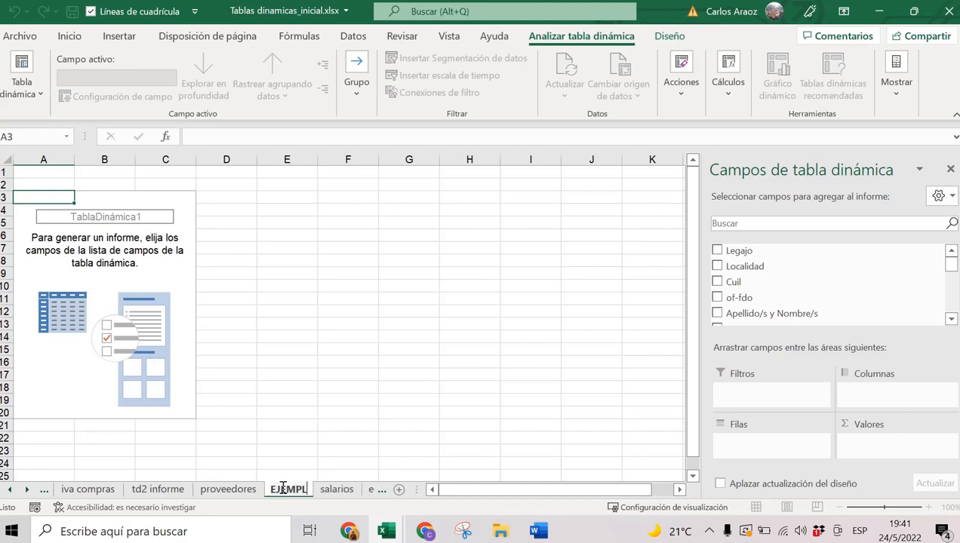
type("O 1")
key("Return")
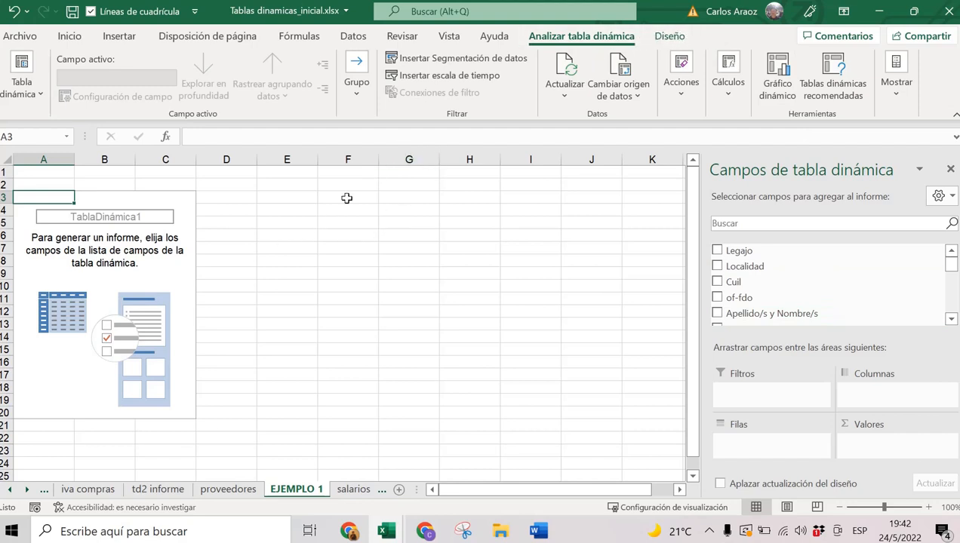
Deselect and reselect the pivot area to hide and restore its field list.
left_click(427, 223)
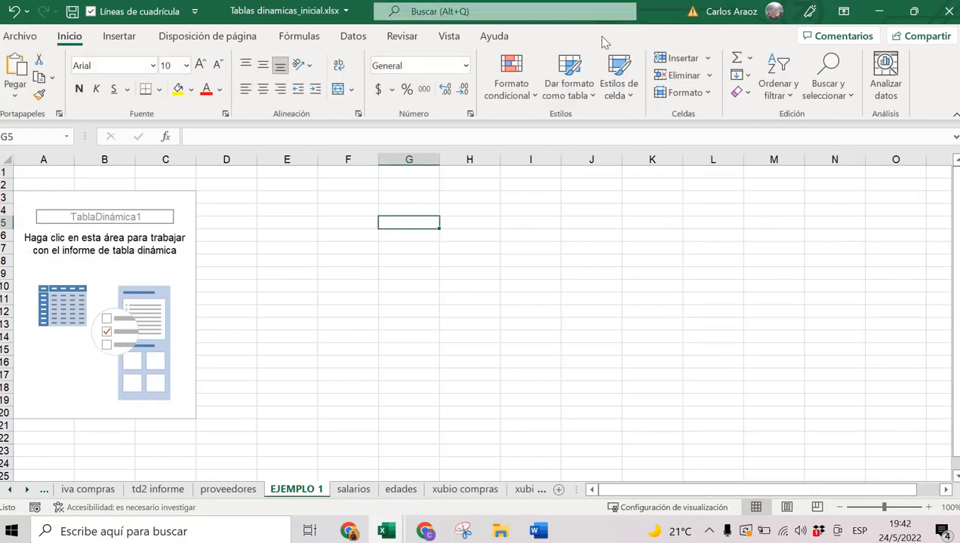
left_click(102, 219)
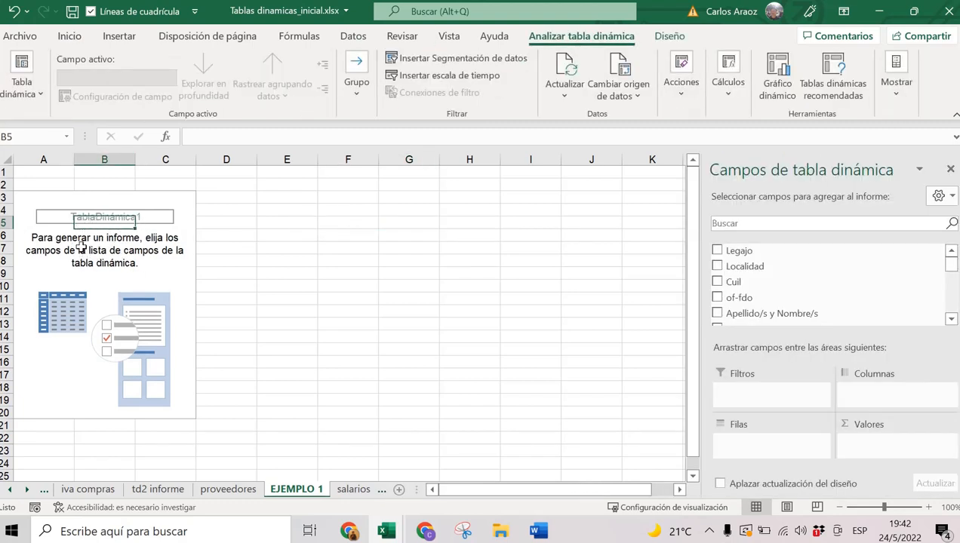
left_click(80, 256)
left_click(83, 296)
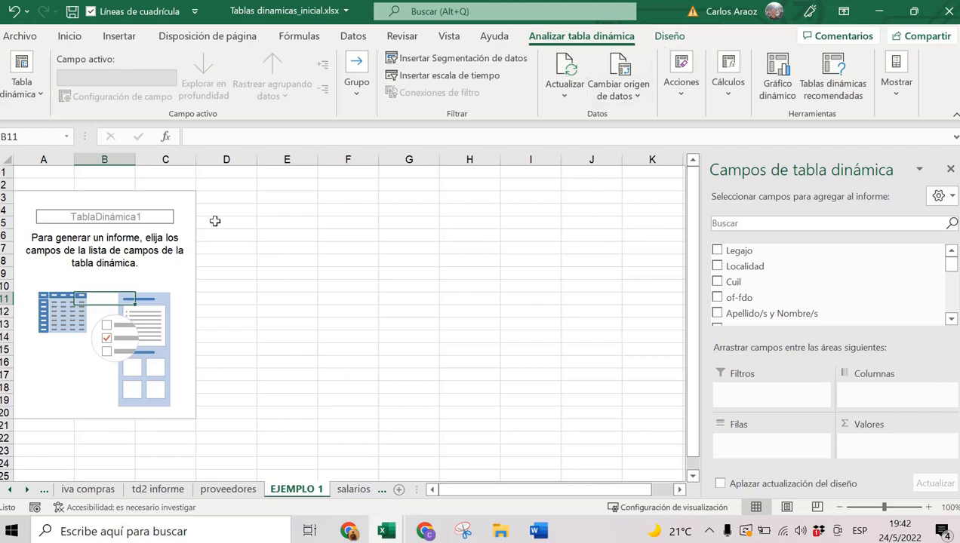
left_click(349, 222)
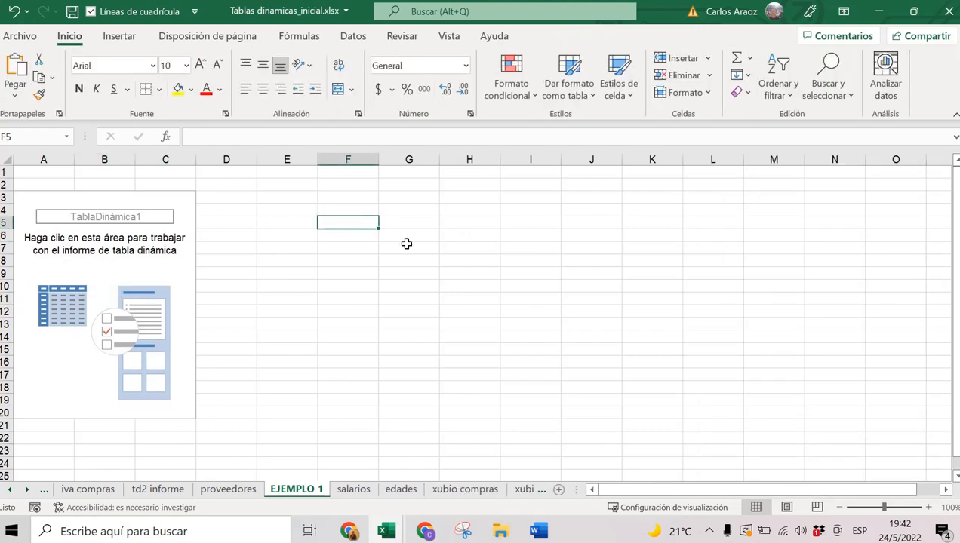
left_click(152, 243)
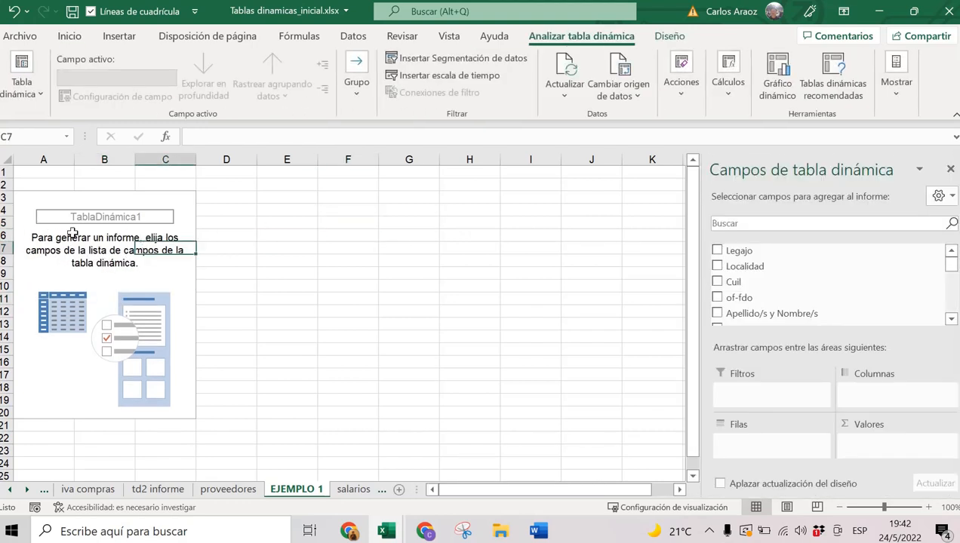
left_click(97, 240)
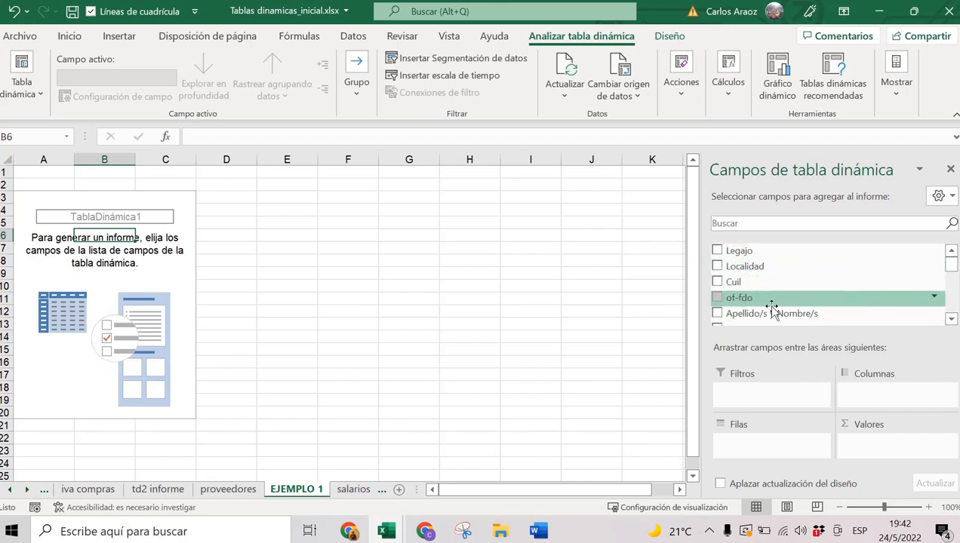
left_click(951, 320)
left_click(951, 320)
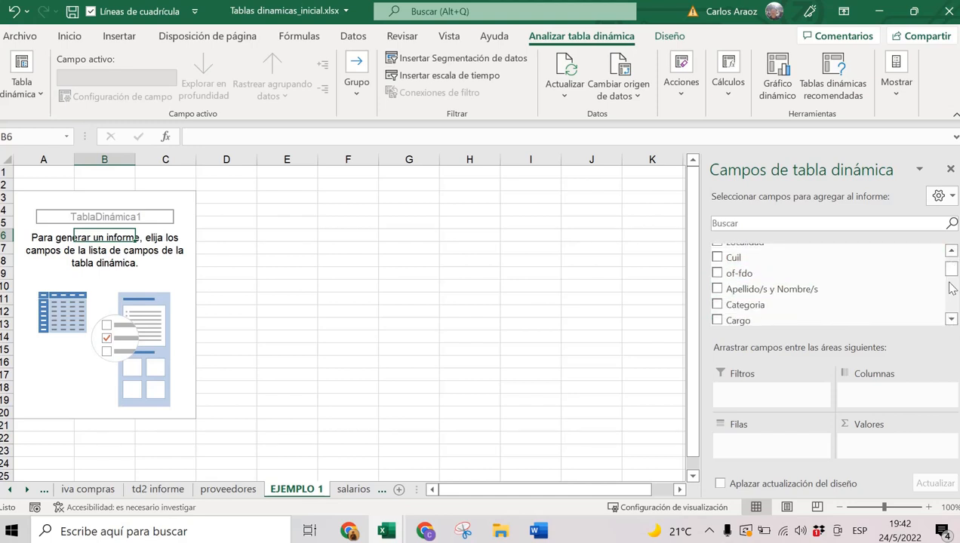
left_click(951, 320)
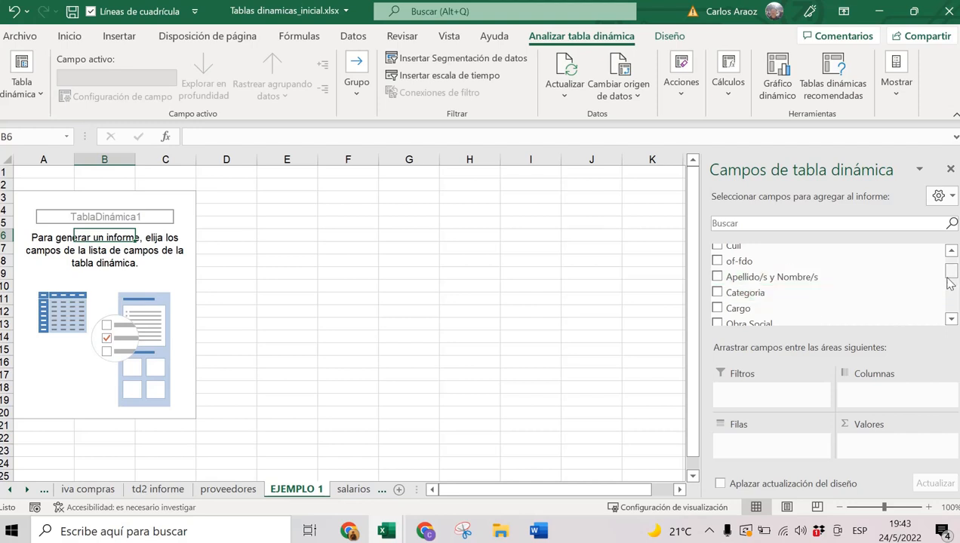
mouse_move(950, 273)
left_mouse_down()
mouse_move(950, 308)
mouse_move(950, 260)
left_mouse_up()
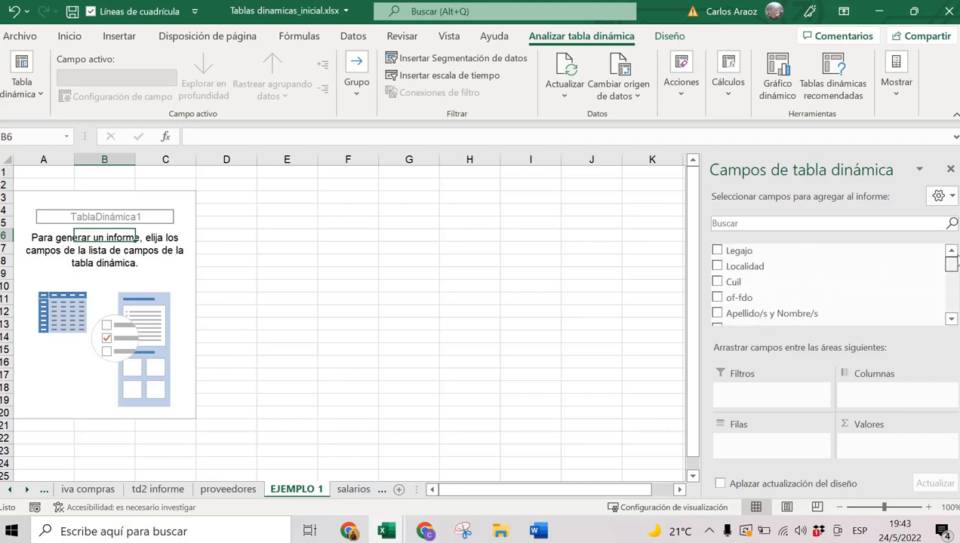
left_click(744, 222)
Search the field list for 'CA' and add Categoria as the pivot row labels.
type("CA")
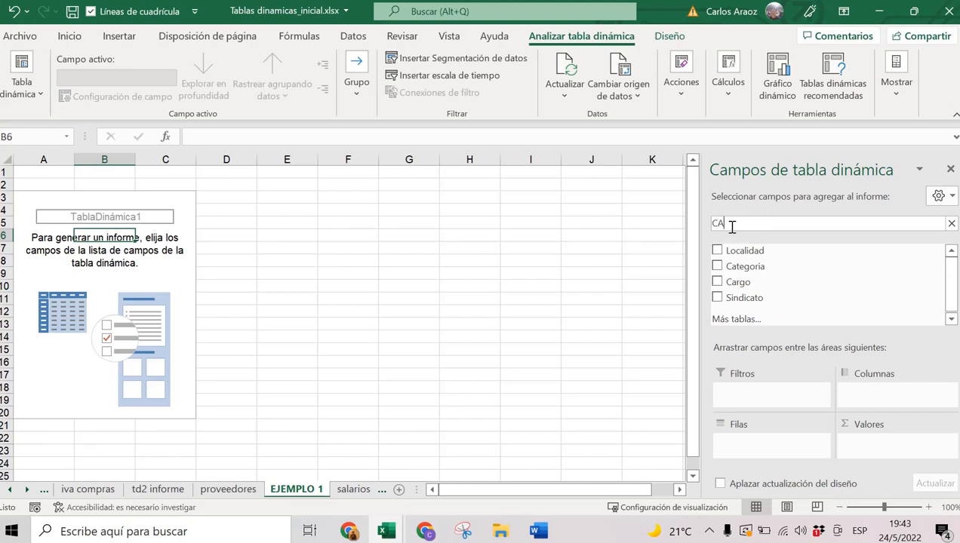
left_click(718, 268)
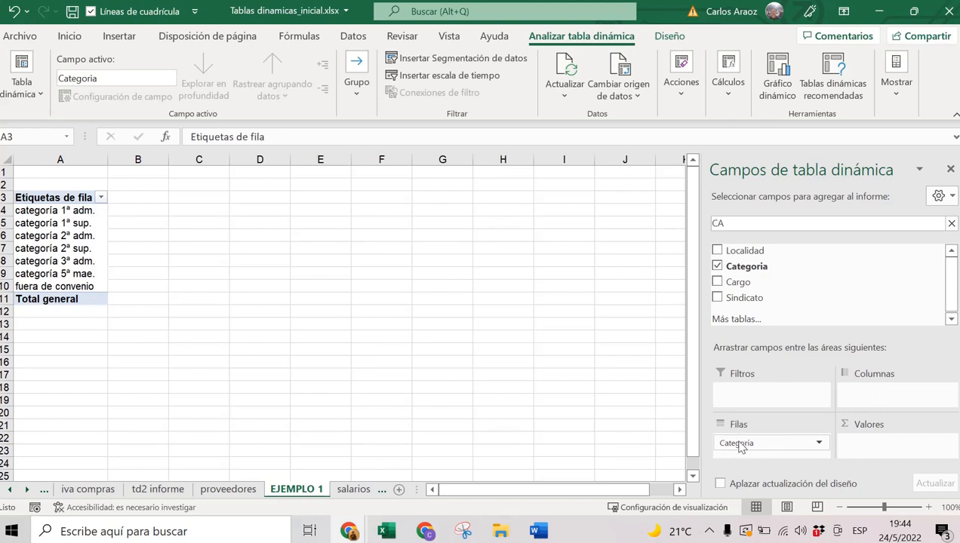
left_click(736, 226)
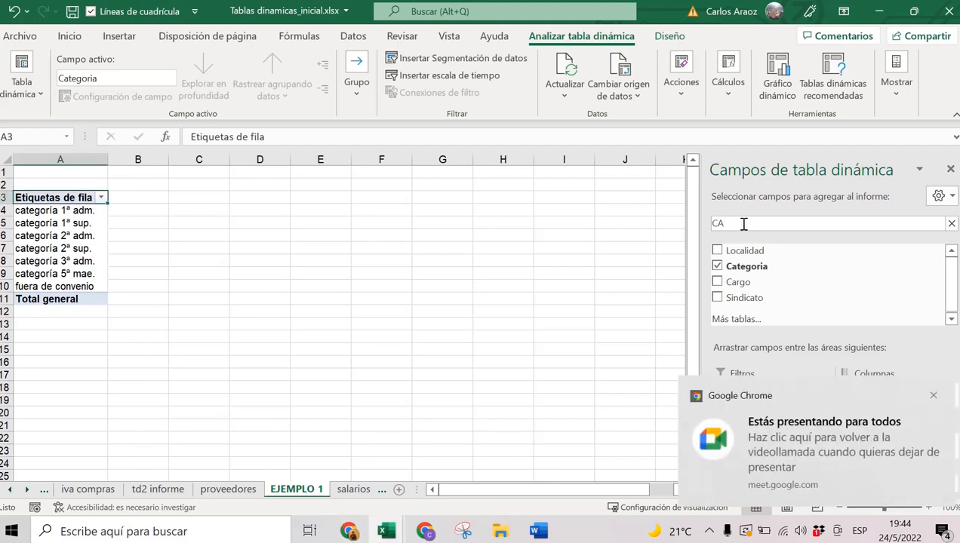
key("BackSpace")
key("BackSpace")
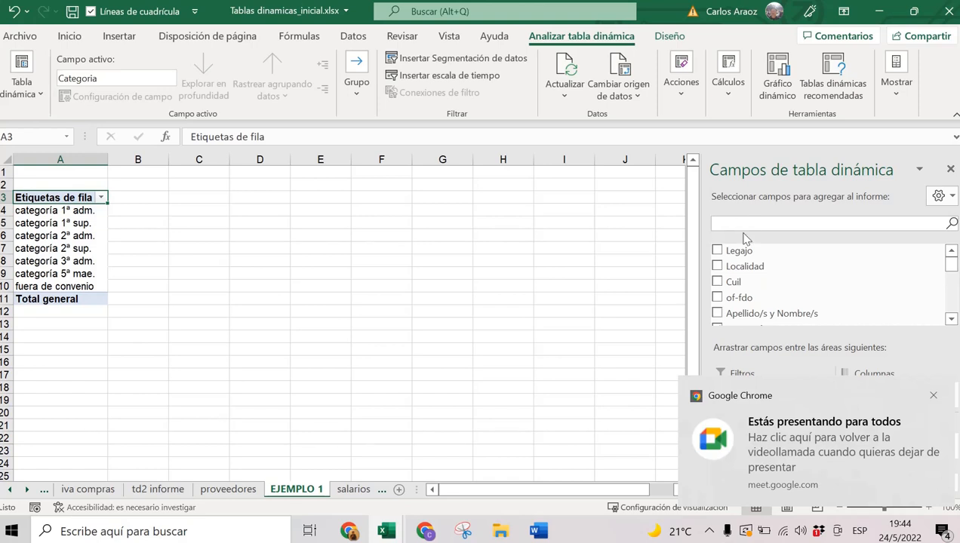
type("SU")
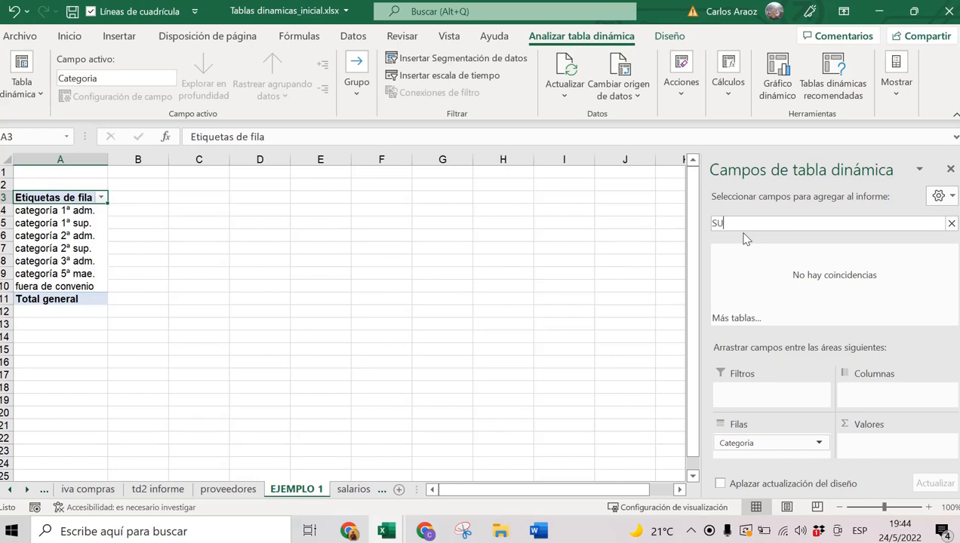
Search for 'B' and add Básico Pactado to Values as Suma de Básico Pactado.
key("BackSpace")
key("BackSpace")
type("B")
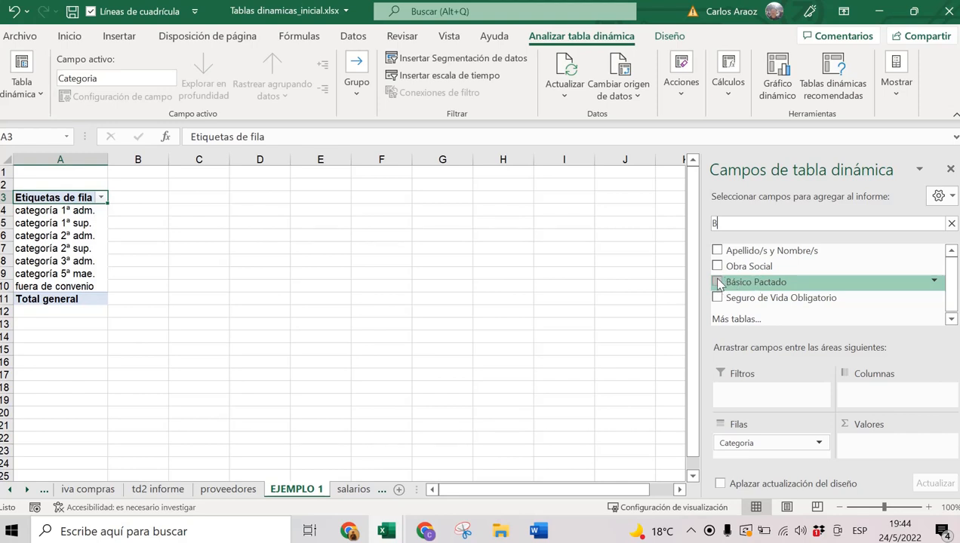
left_click(718, 282)
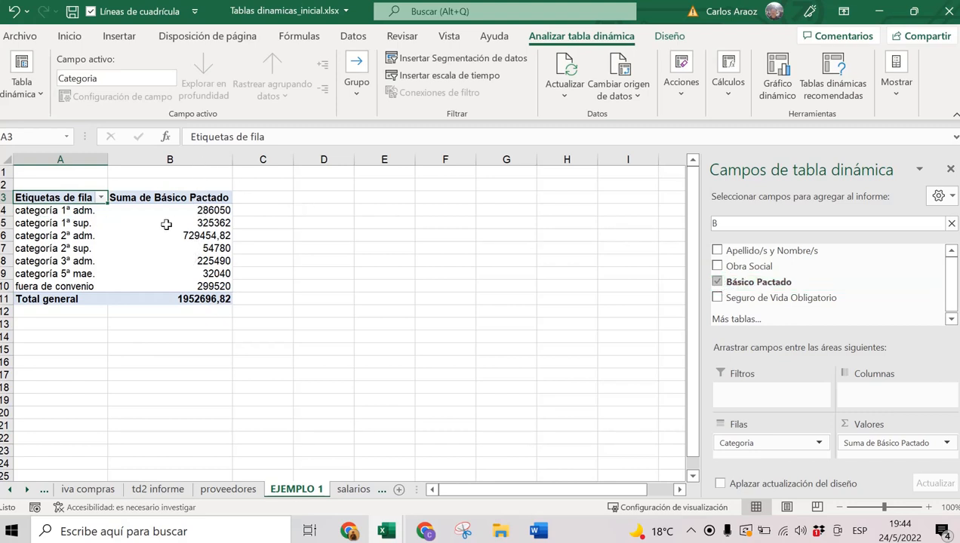
left_click(135, 198)
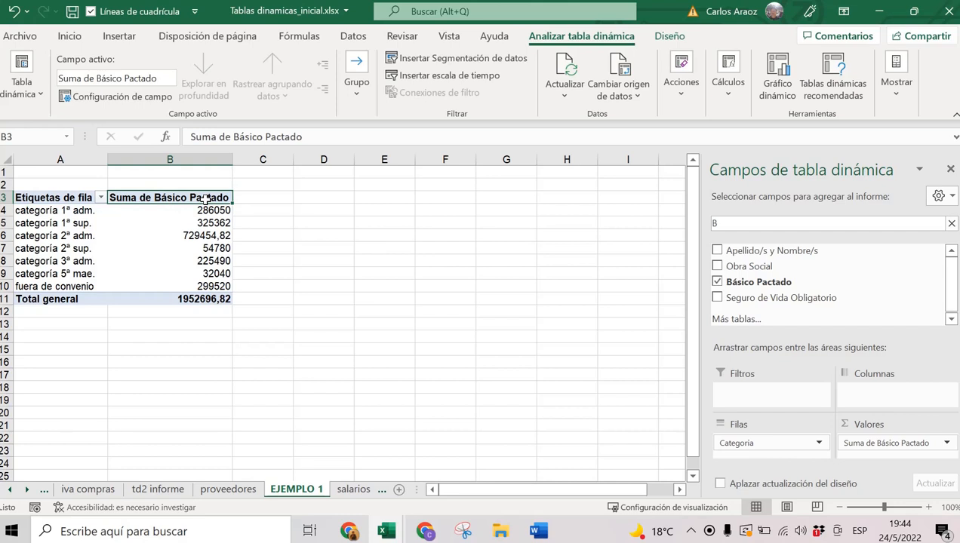
Inspect the categoría rows, such as 286050 for 1ª adm., and the 1952696,82 grand total.
left_click(85, 211)
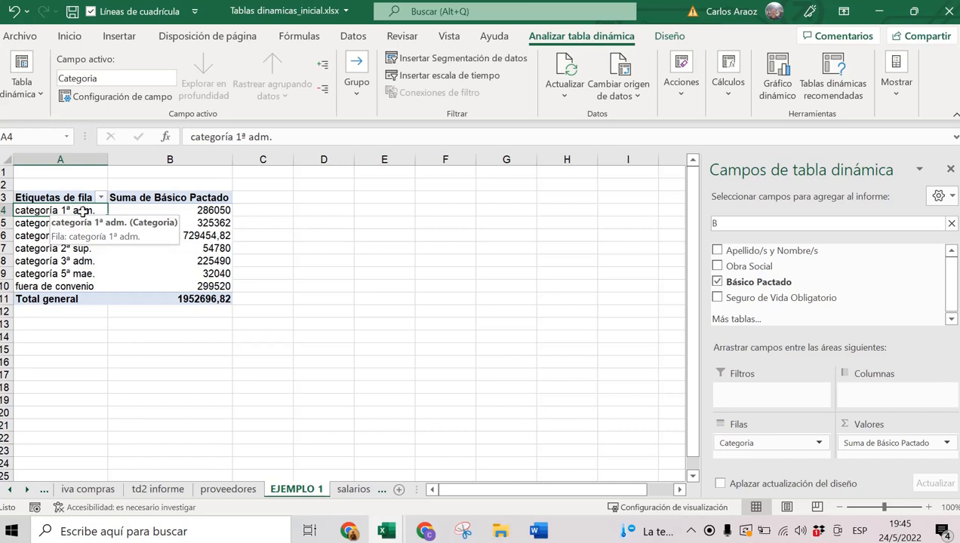
left_click(181, 209)
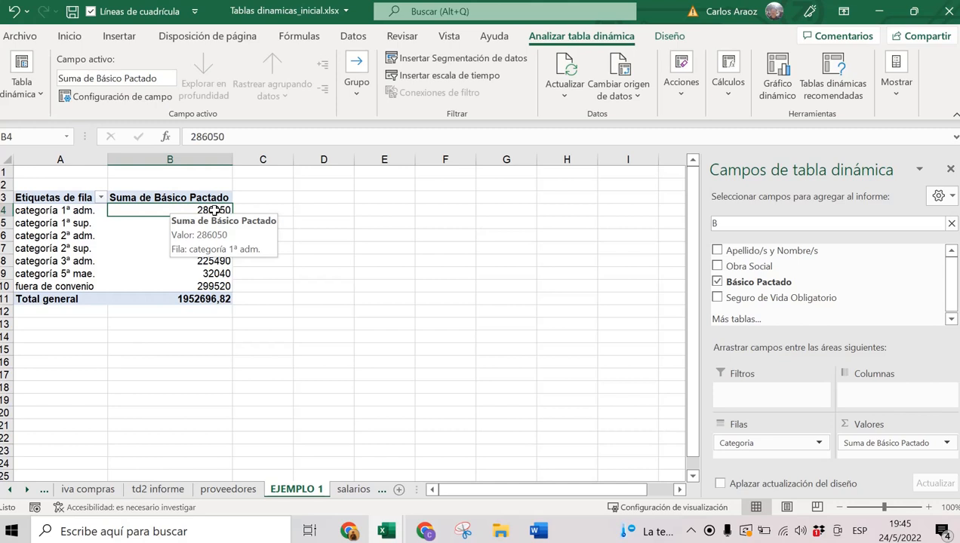
left_click_drag(92, 210, 166, 212)
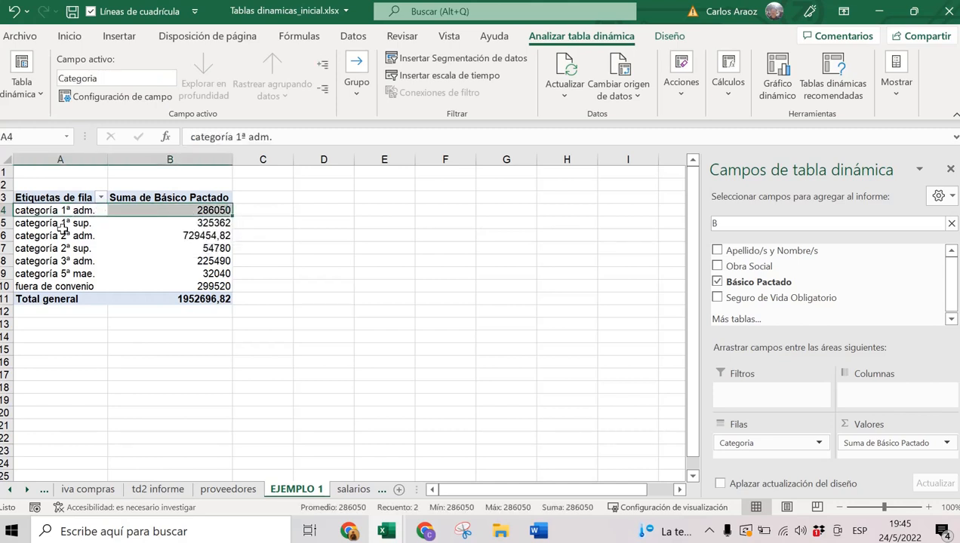
left_click(63, 225)
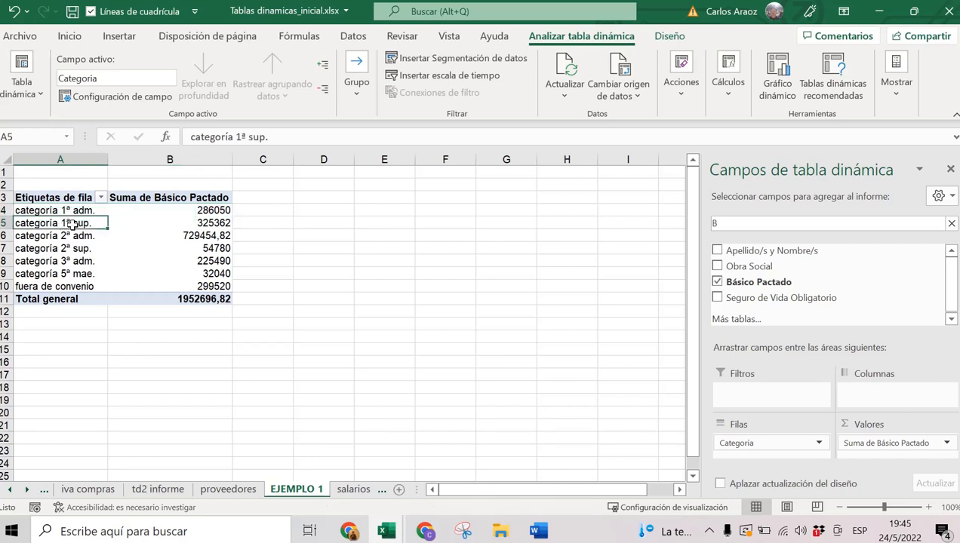
left_click_drag(91, 222, 209, 230)
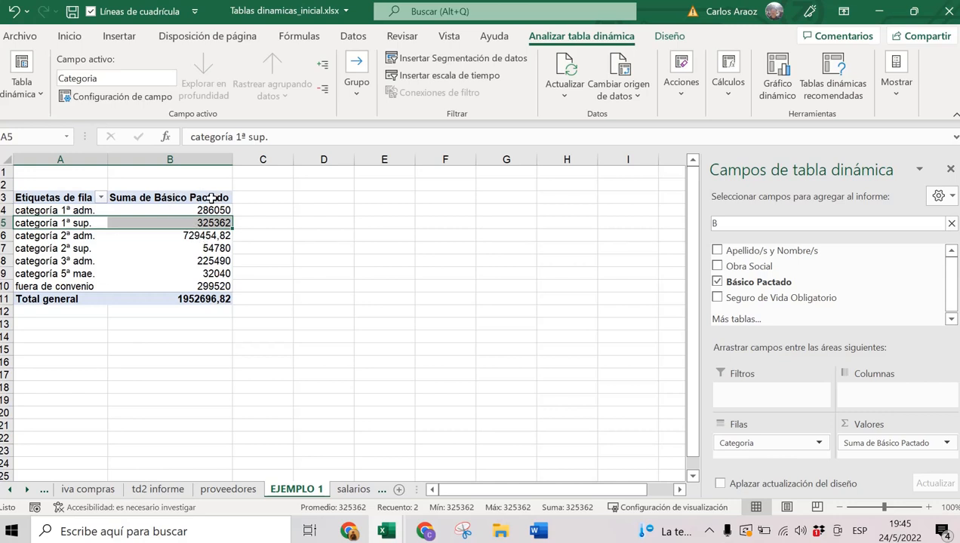
mouse_move(215, 221)
left_click_drag(82, 300, 175, 300)
left_click(175, 300)
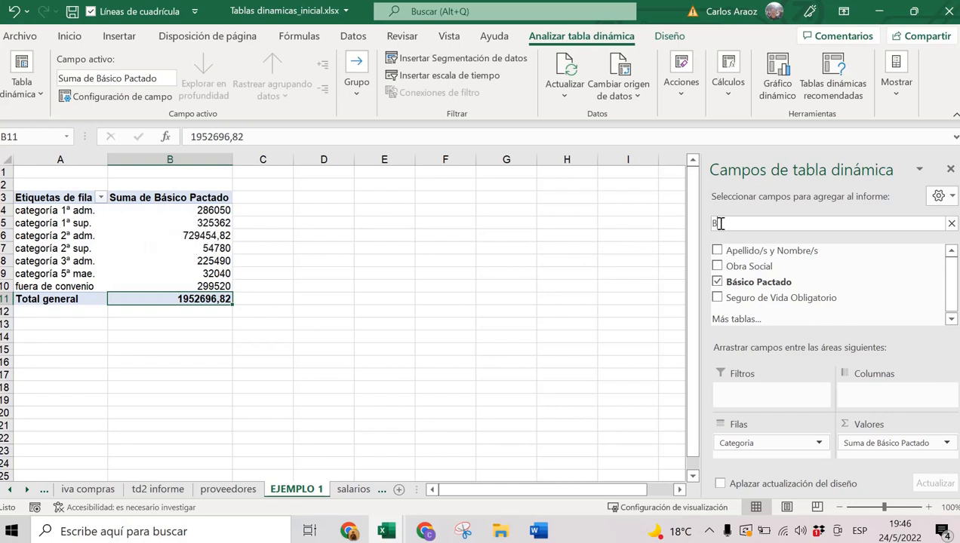
Clear the search, remove Categoria from the rows and try grouping by Cargo instead.
key("BackSpace")
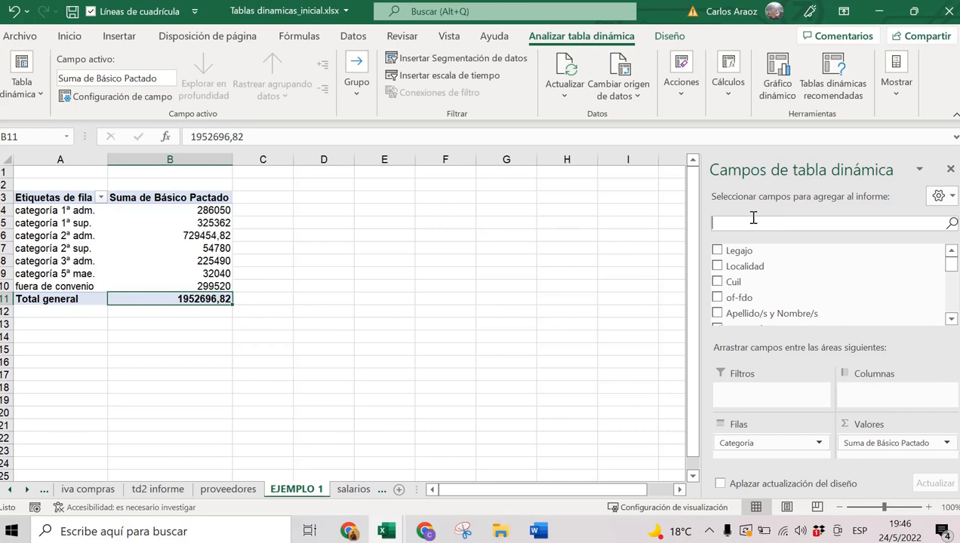
left_click(951, 319)
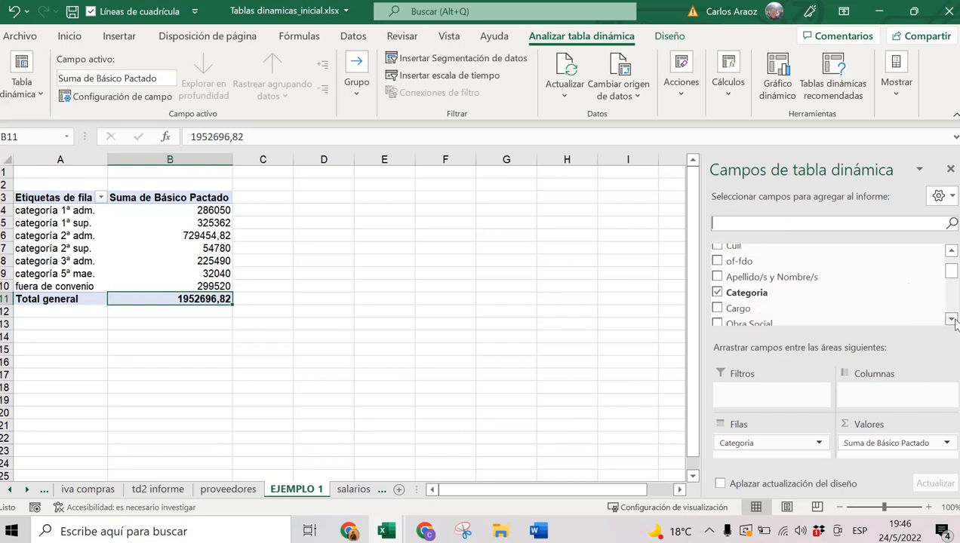
left_click(718, 294)
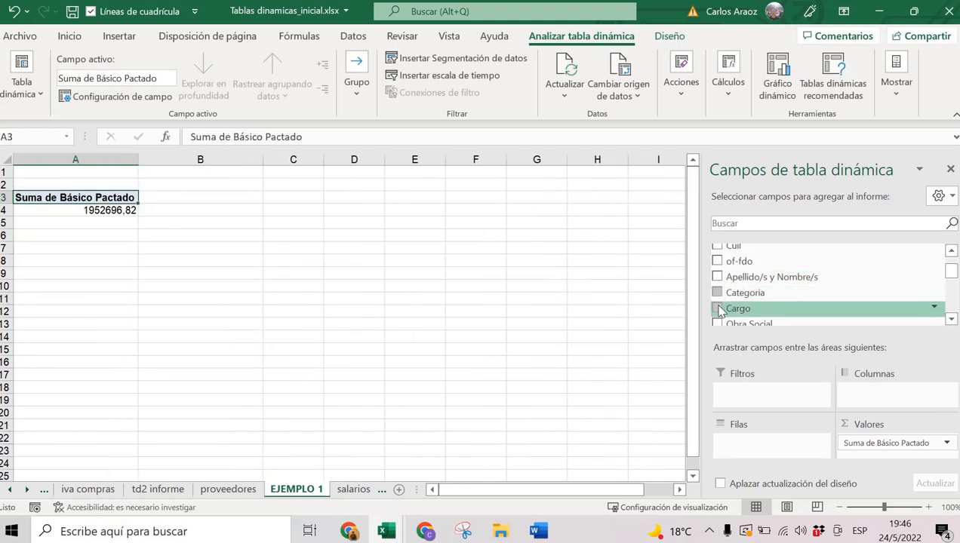
left_click(718, 310)
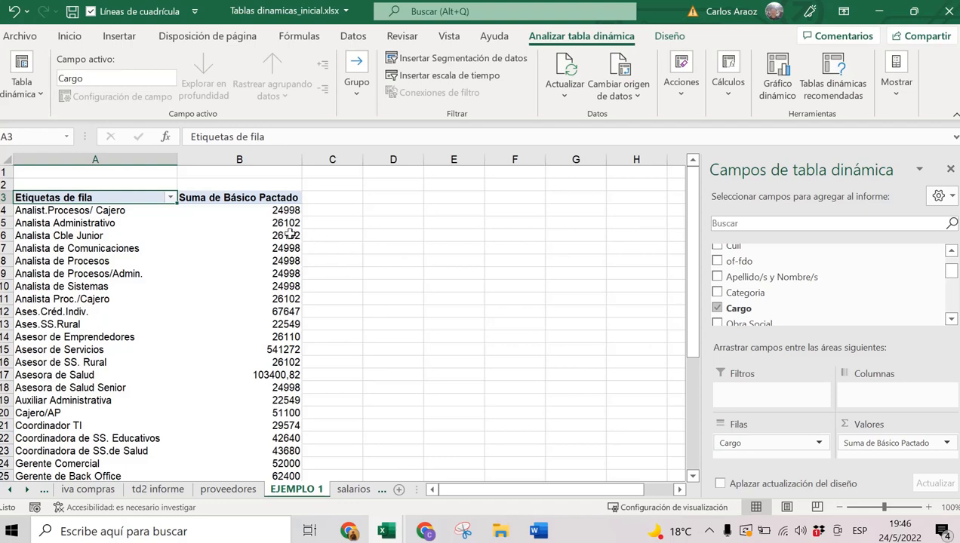
scroll(289, 257, "down", 2)
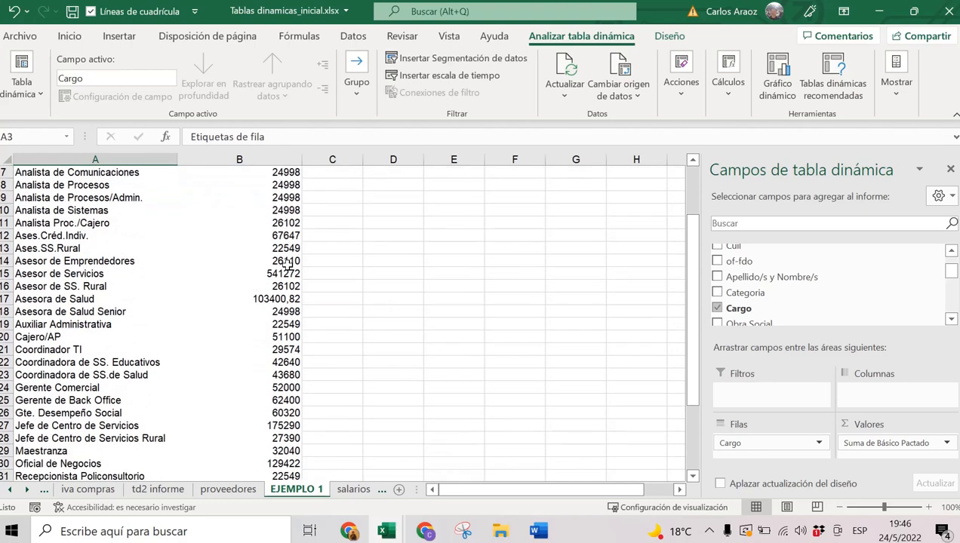
scroll(287, 265, "down", 5)
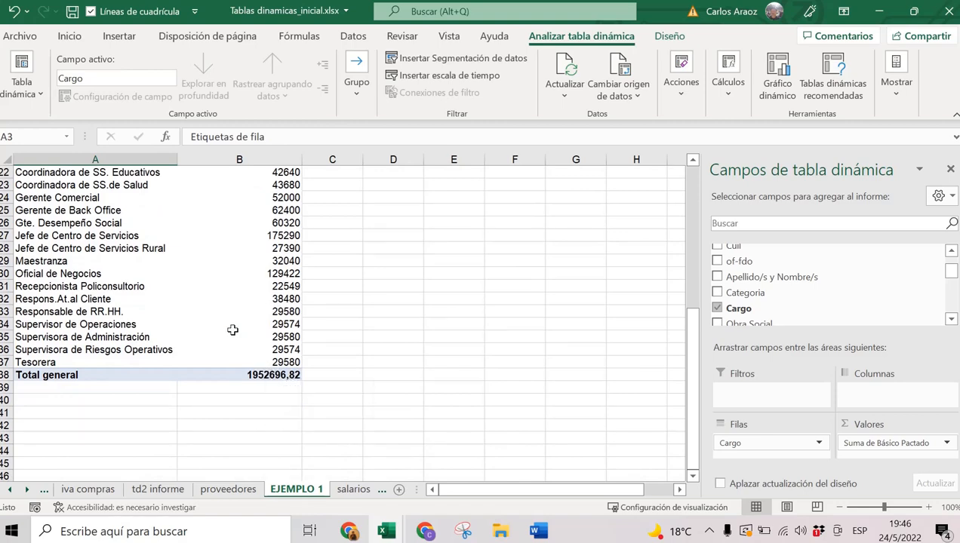
scroll(232, 328, "up", 7)
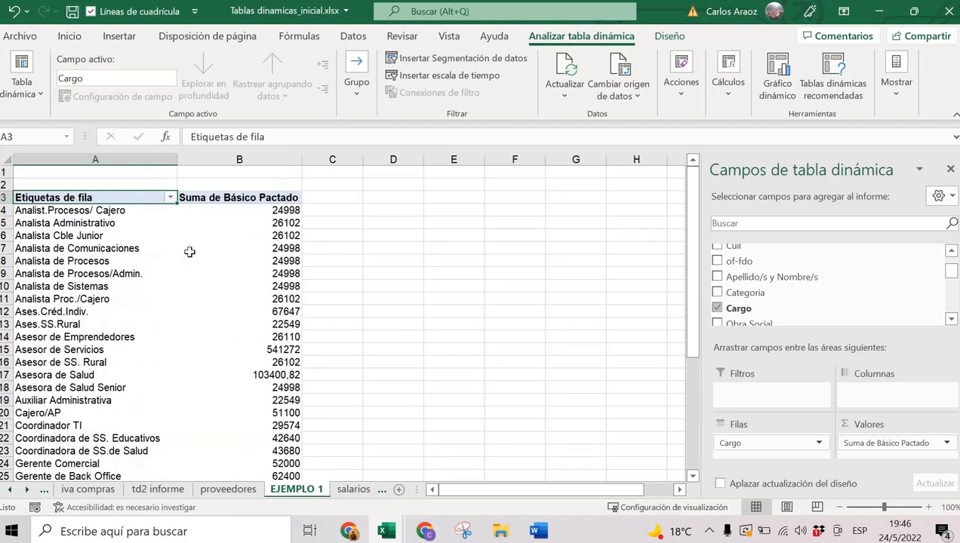
Remove Cargo from the rows and scroll through the PivotTable Fields list.
left_click(717, 310)
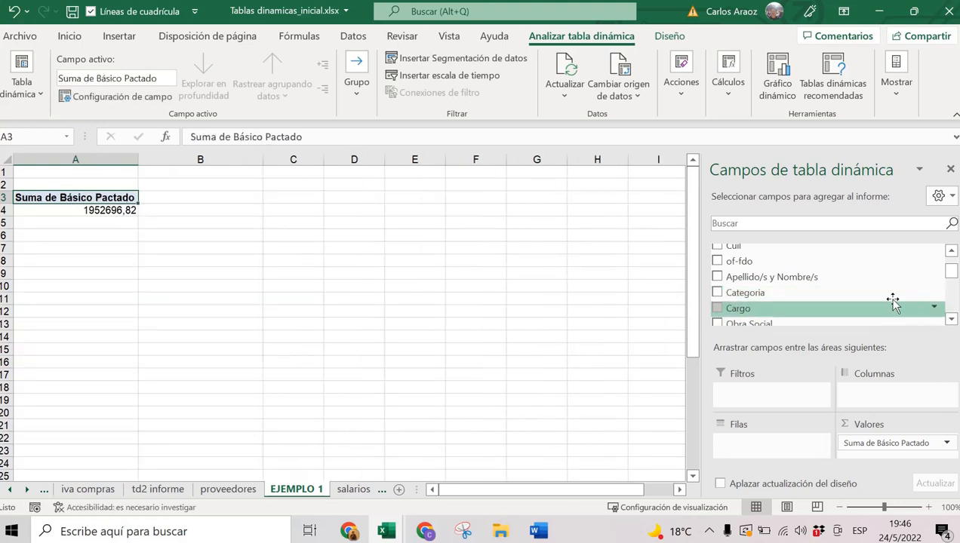
left_click(950, 319)
left_click(951, 319)
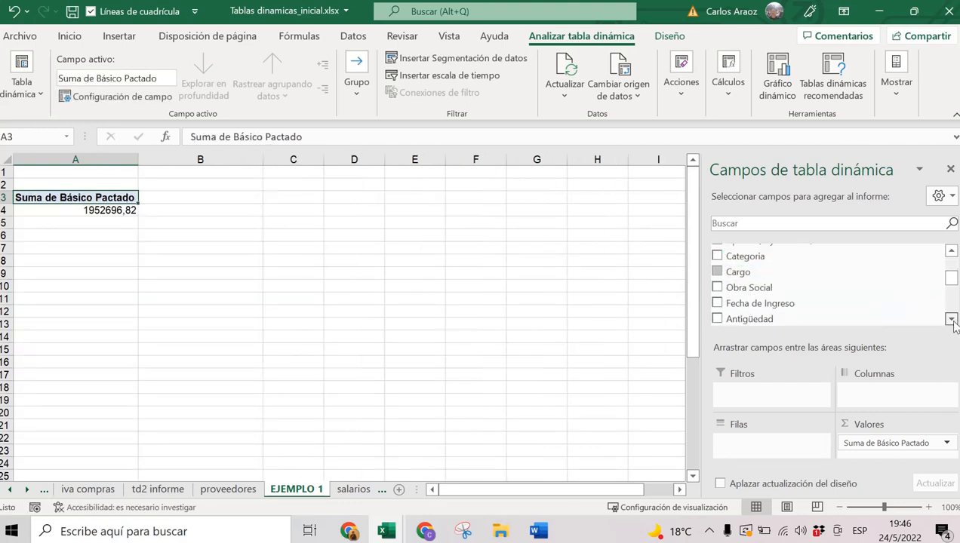
left_click(951, 319)
left_click(951, 320)
left_click(951, 319)
left_click(951, 319)
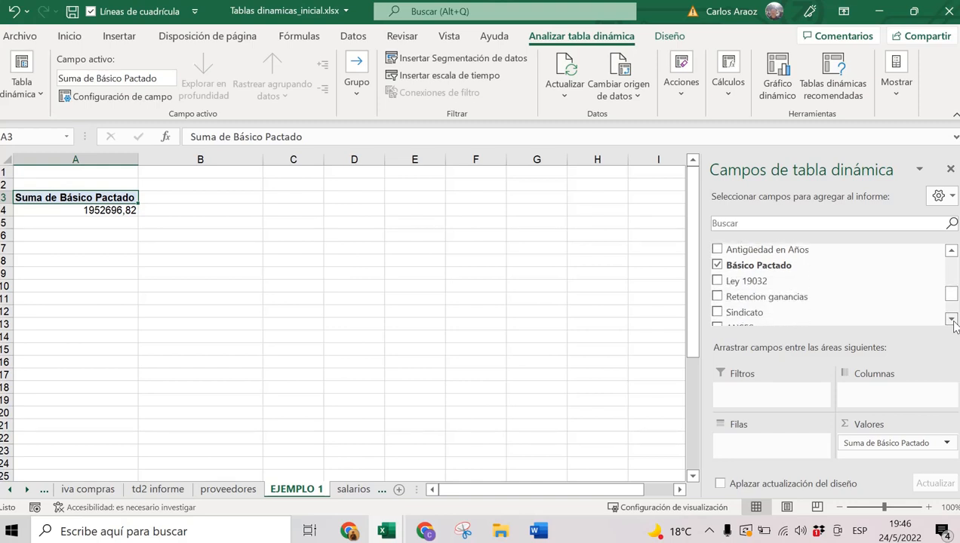
left_click(951, 319)
left_click(951, 319)
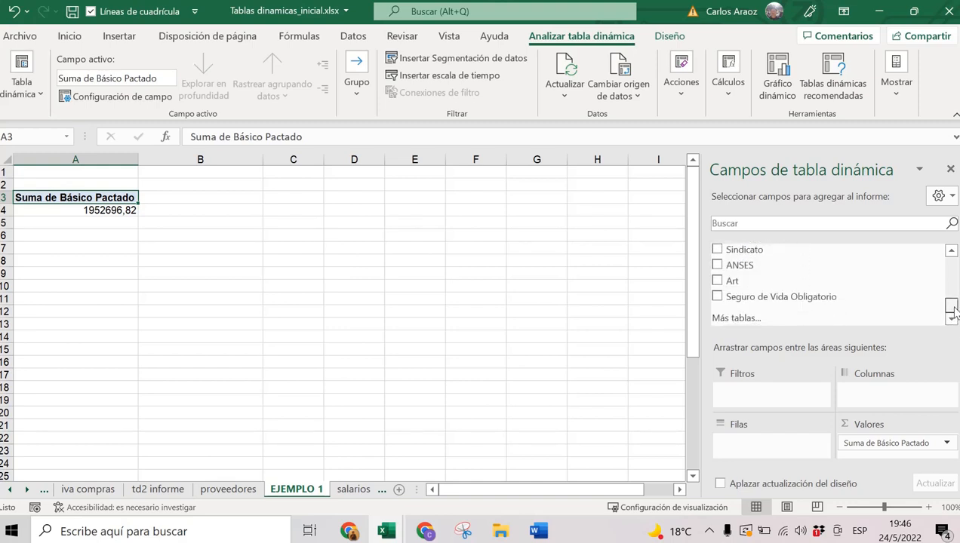
left_click_drag(951, 306, 953, 264)
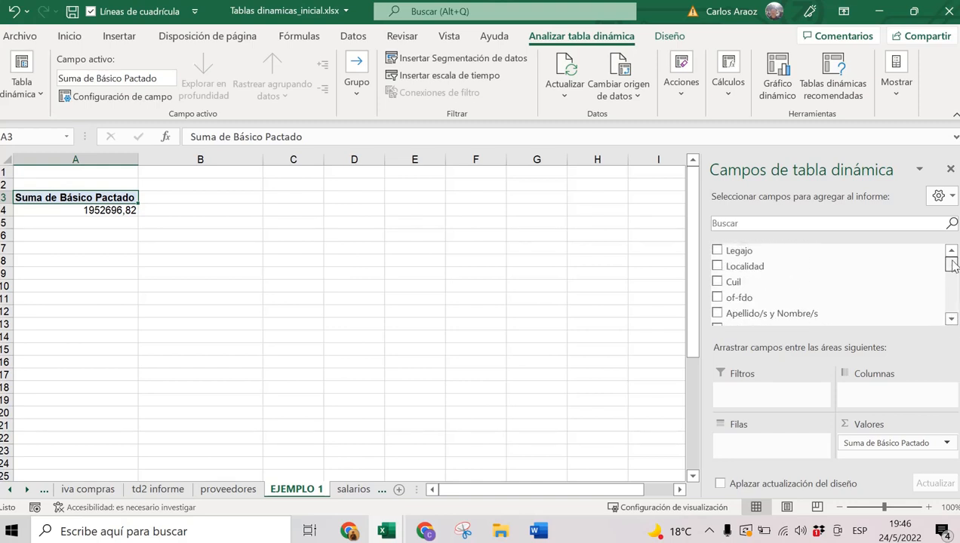
Add Localidad as the row field and check cerrillos, jujuy and the 1952696,82 total.
left_click(717, 267)
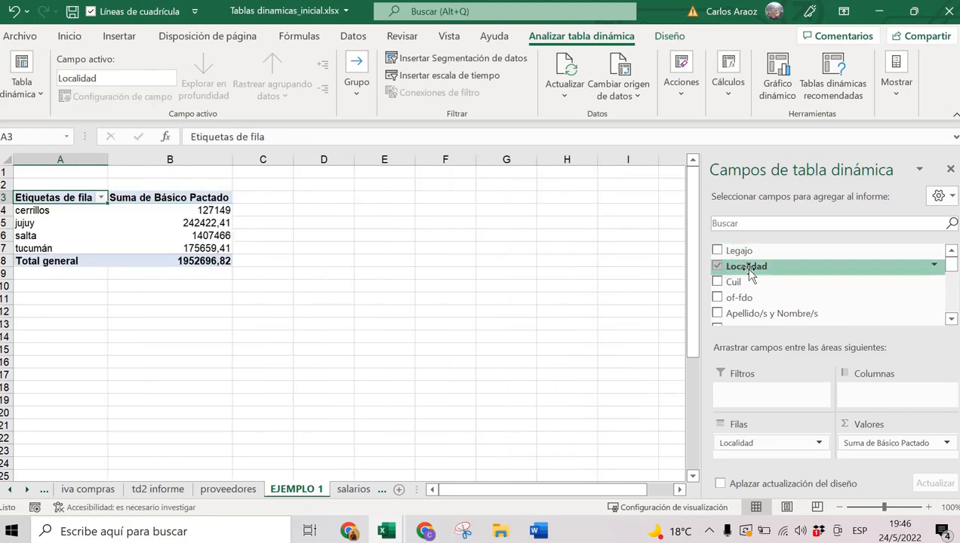
left_click(28, 210)
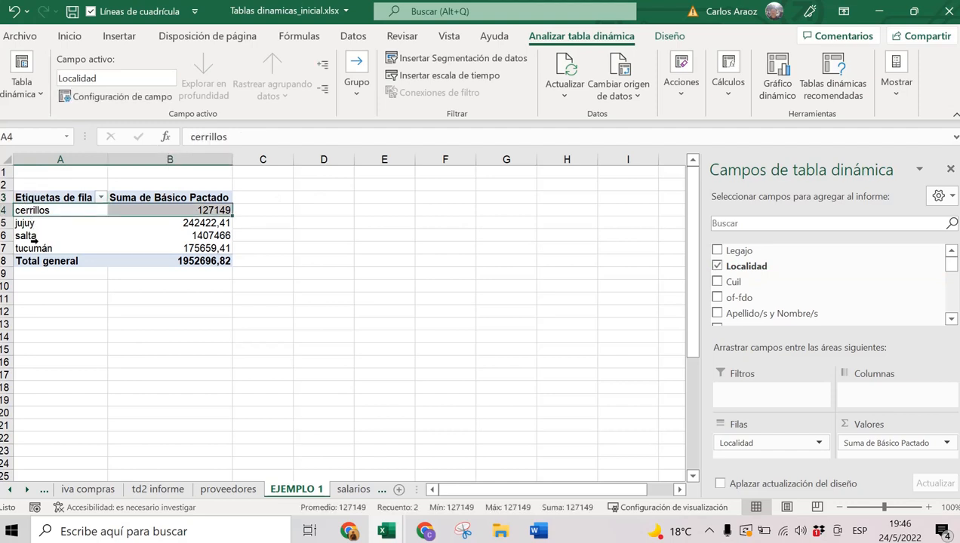
left_click(223, 211)
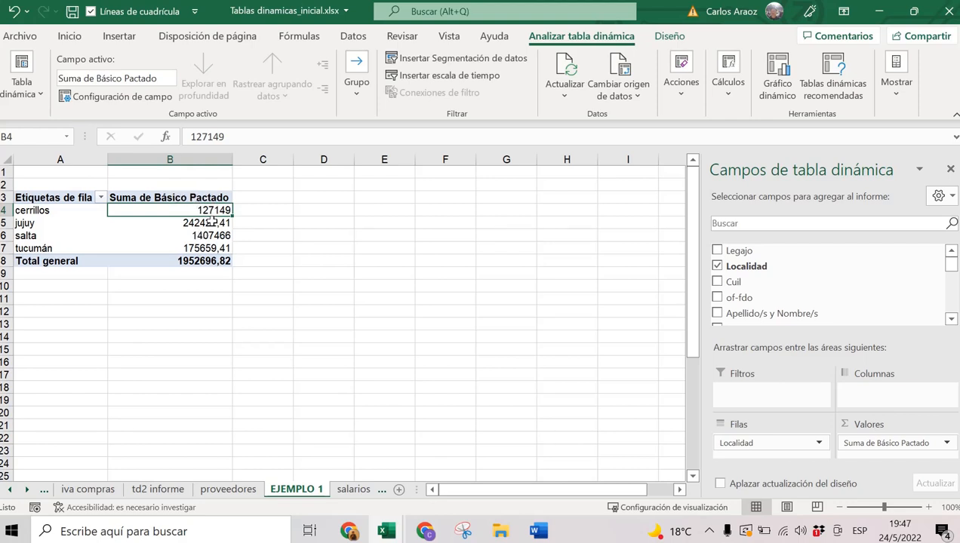
left_click(214, 225)
left_click(199, 260)
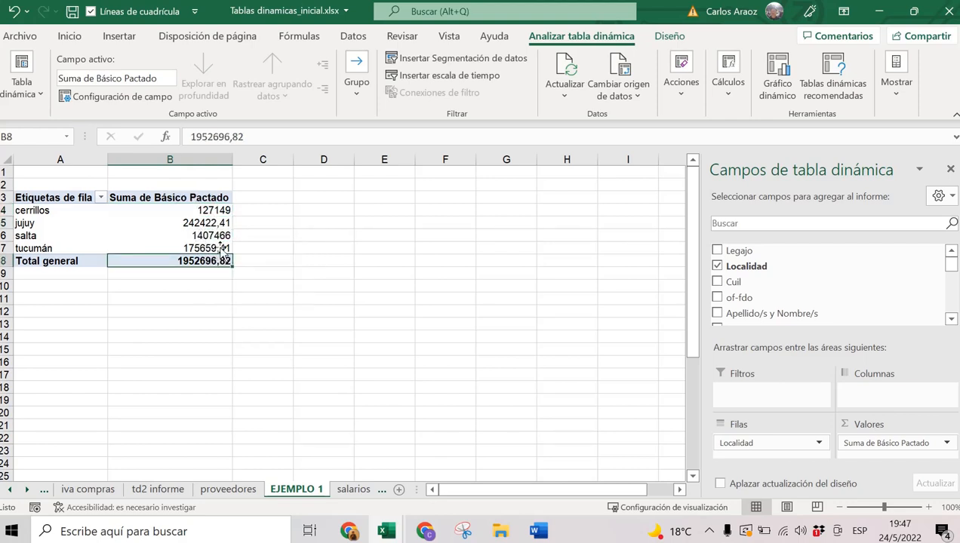
Examine the salta row and its largest sum of 1407466.
mouse_move(198, 261)
left_click(209, 236)
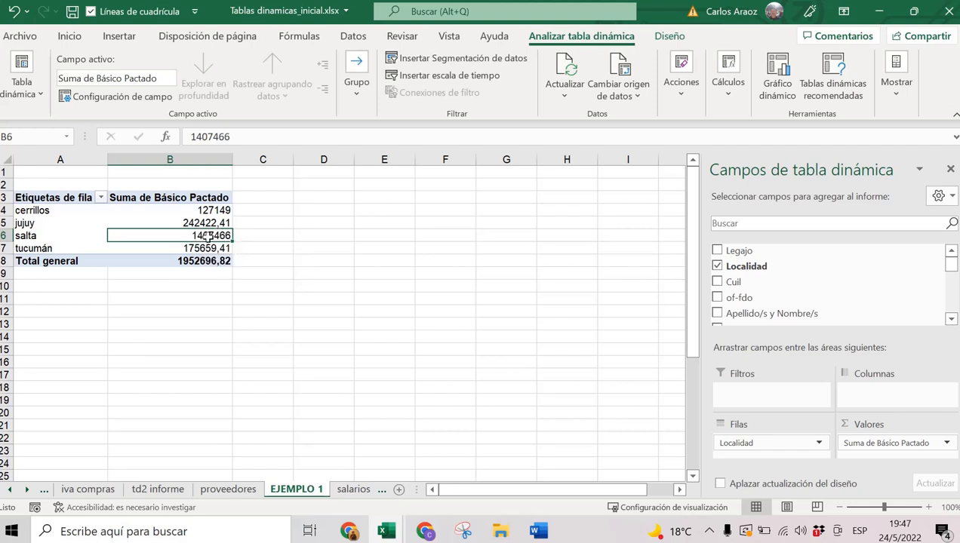
mouse_move(207, 239)
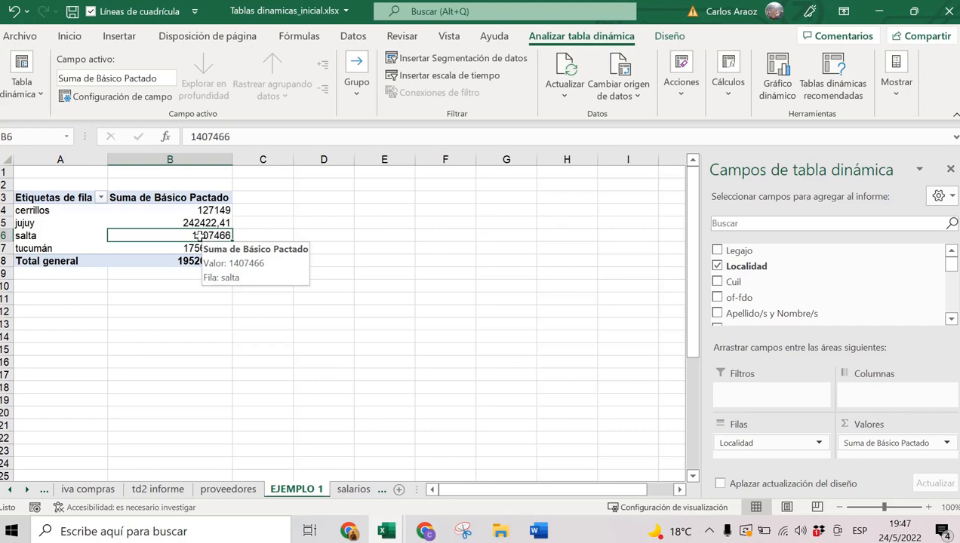
left_click(32, 236)
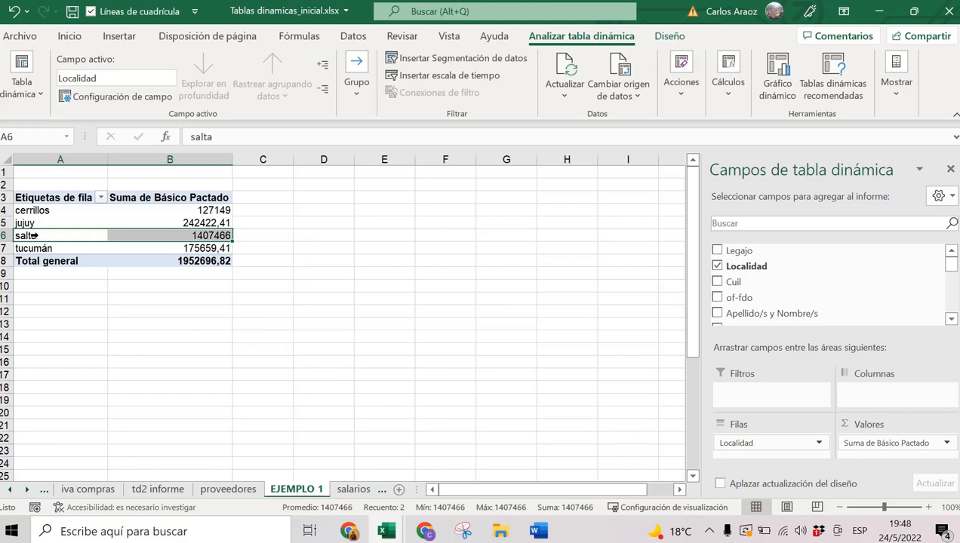
left_click(210, 235)
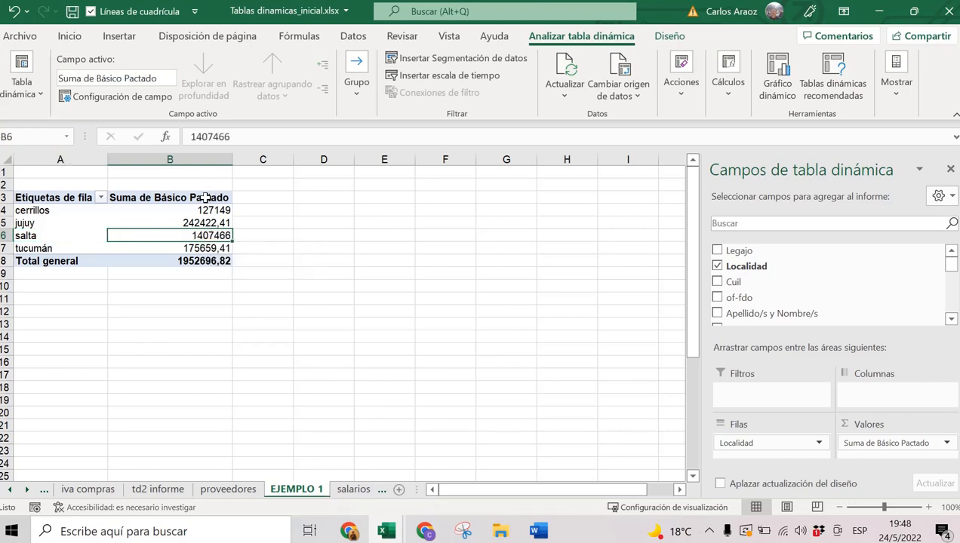
mouse_move(217, 237)
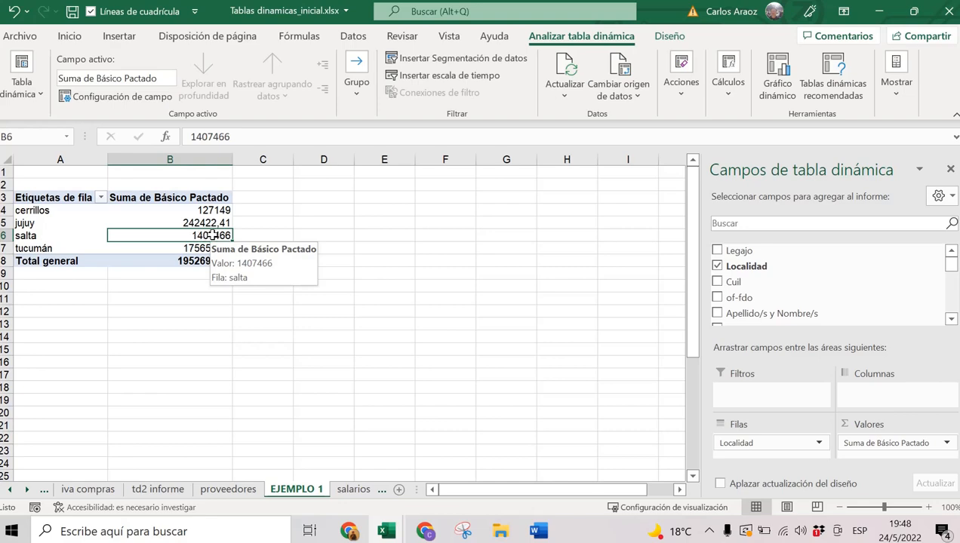
Drill into salta's 1407466 total and check the detail rows' Localidad and Básico Pactado columns.
double_click(210, 236)
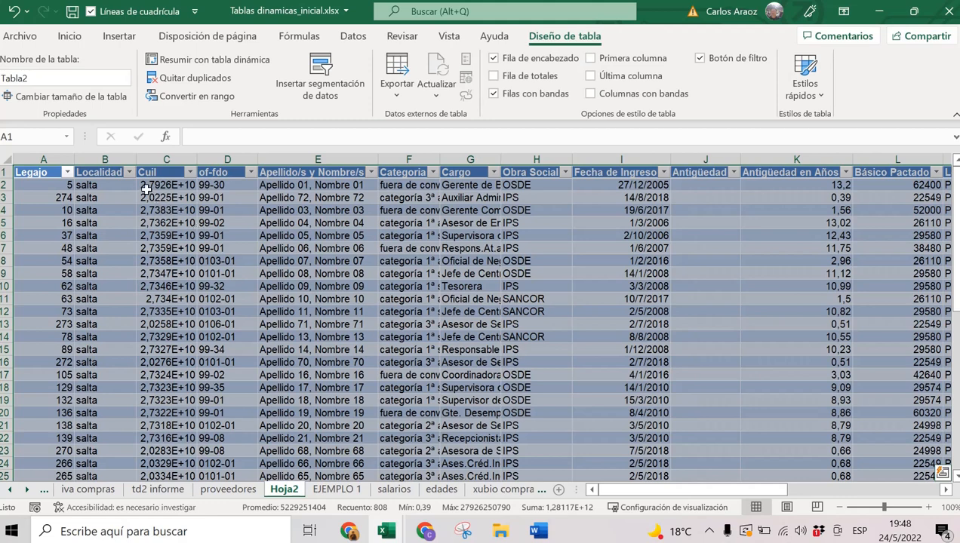
left_click(113, 160)
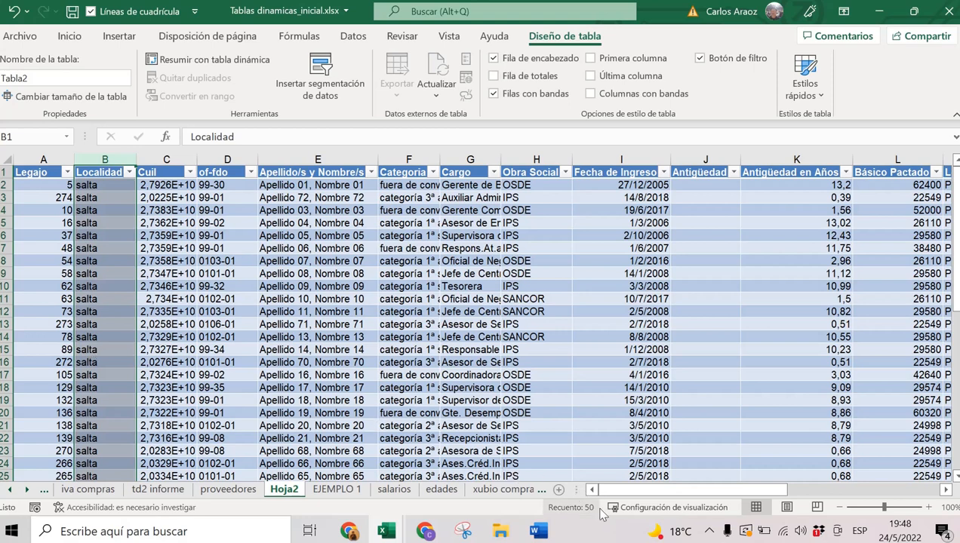
left_click_drag(664, 491, 702, 491)
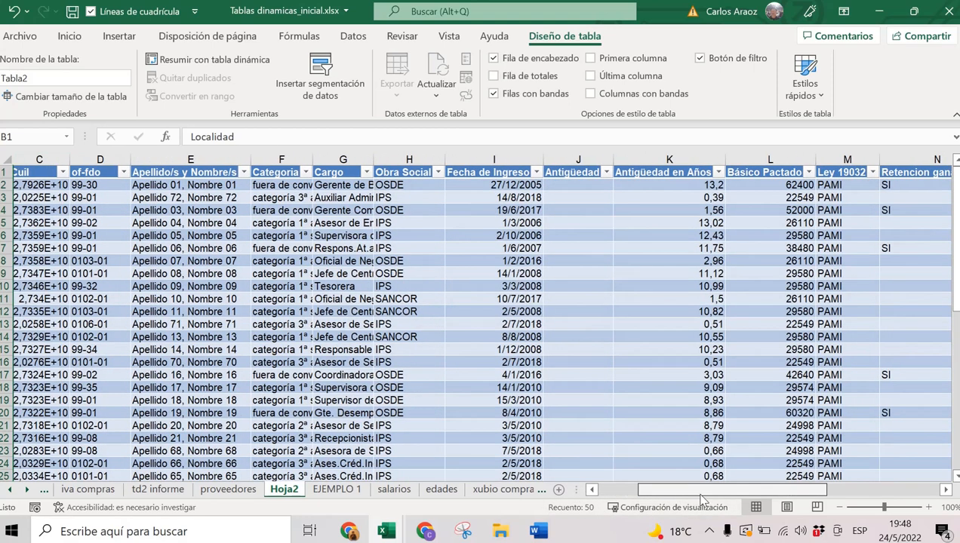
left_click(773, 159)
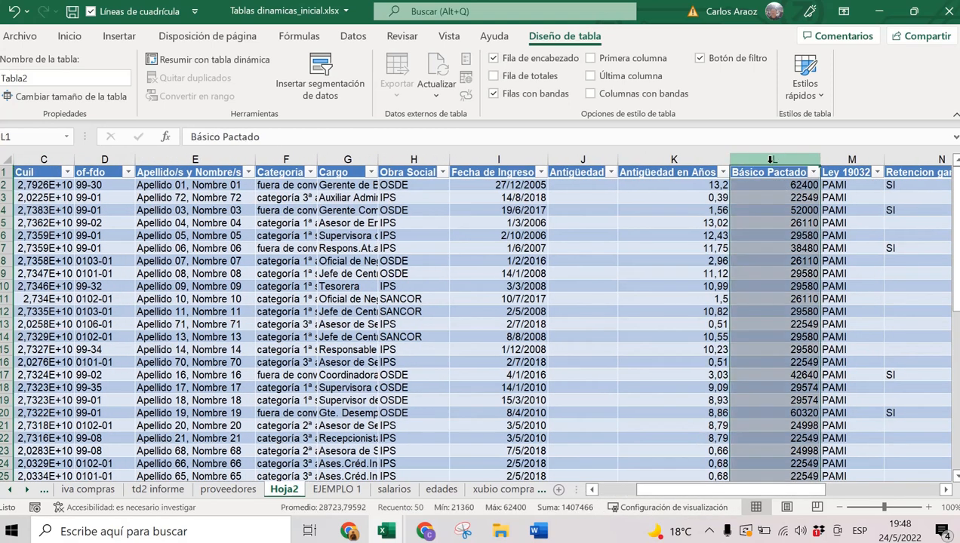
left_click(639, 257)
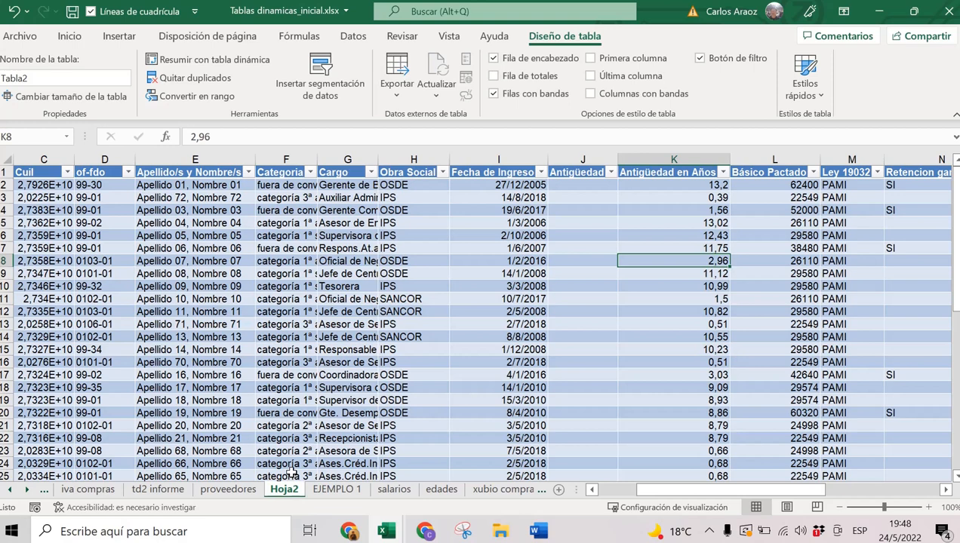
Go back to EJEMPLO 1 and select cerrillos' sum of 127149.
left_click(332, 490)
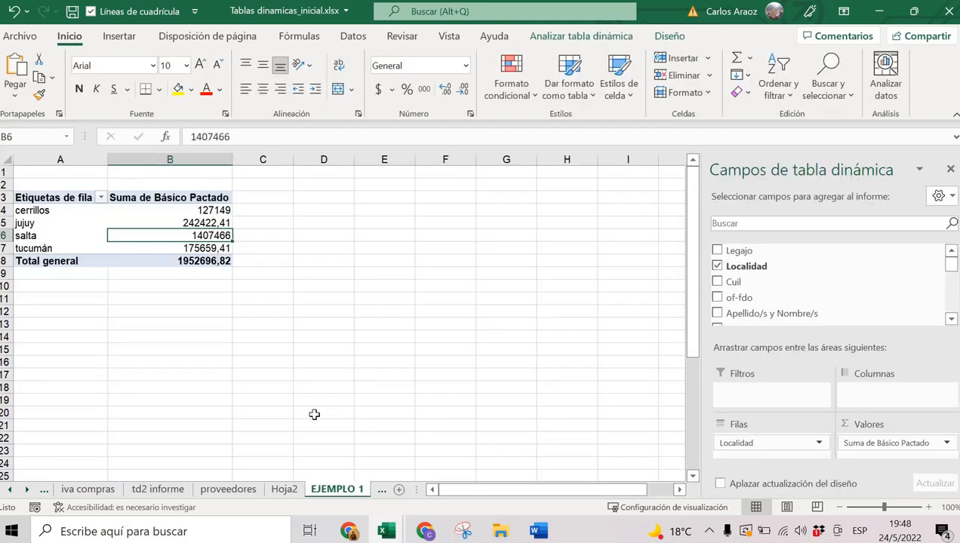
mouse_move(154, 262)
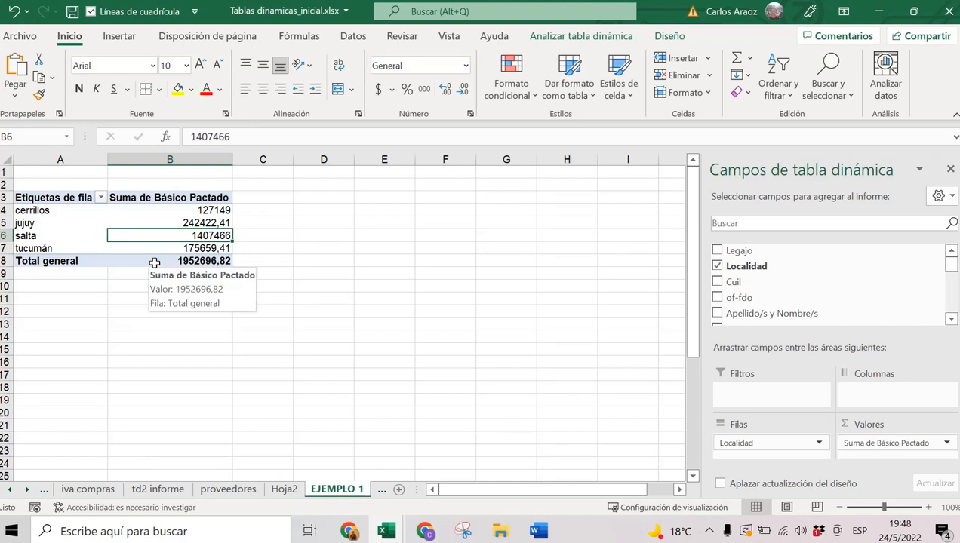
left_click(204, 210)
mouse_move(206, 210)
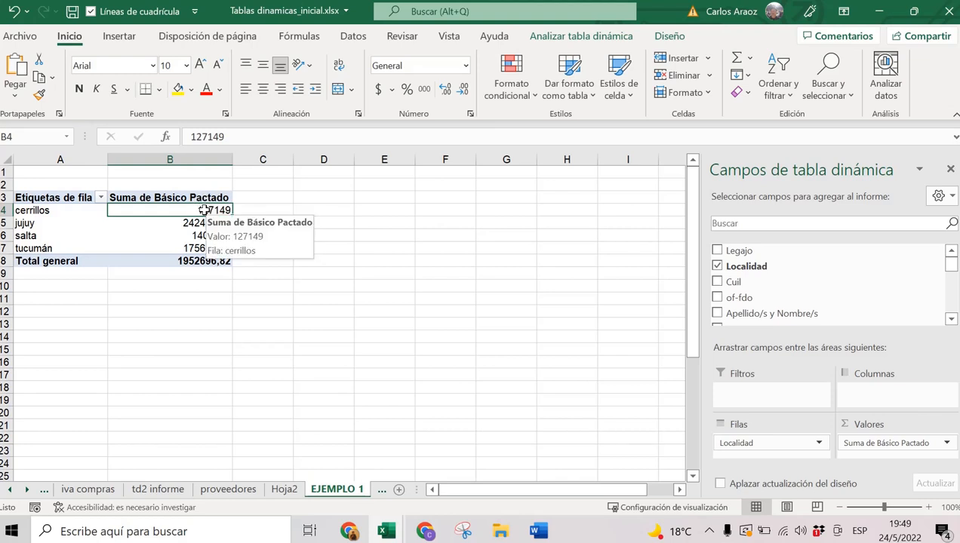
Drill into cerrillos' 127149 total, verify its Básico Pactado sum, and return to EJEMPLO 1.
double_click(203, 210)
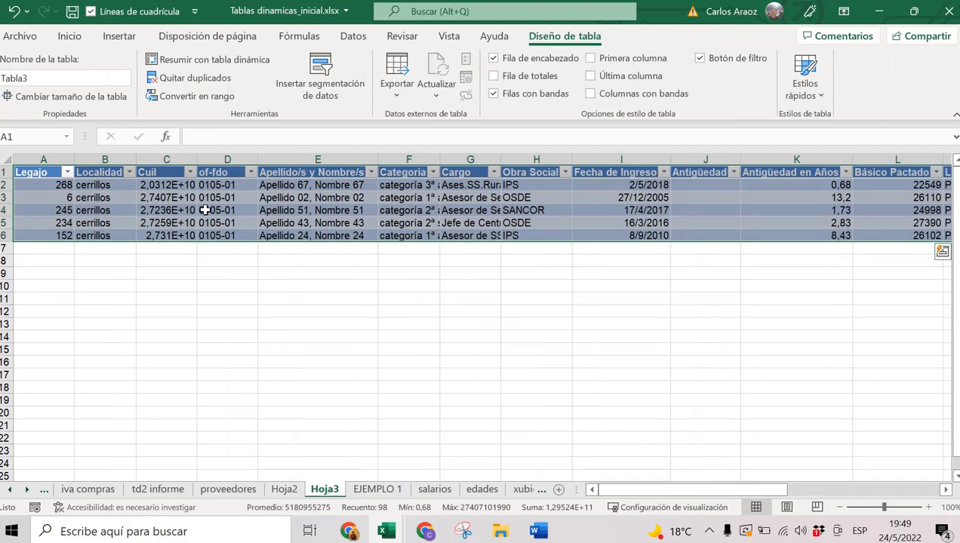
left_click(115, 159)
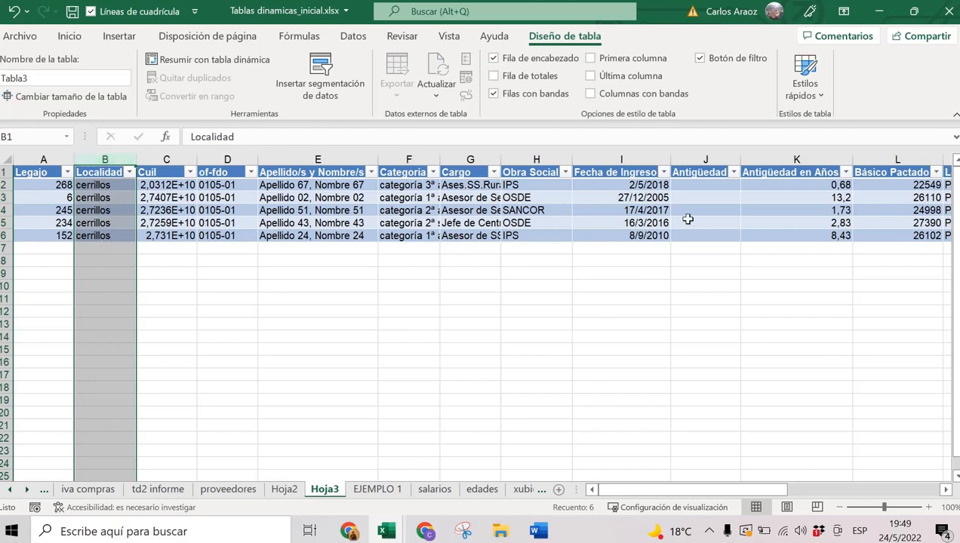
left_click(898, 154)
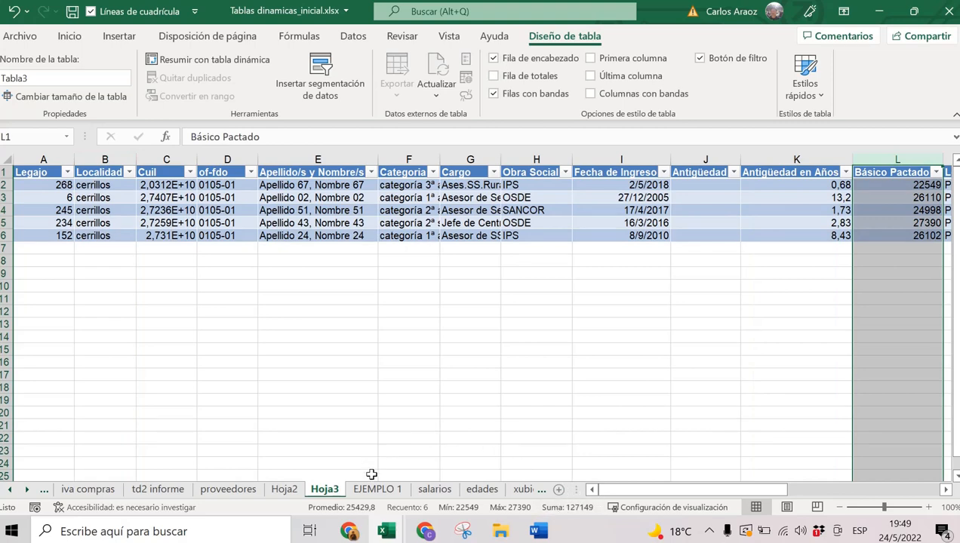
left_click(378, 489)
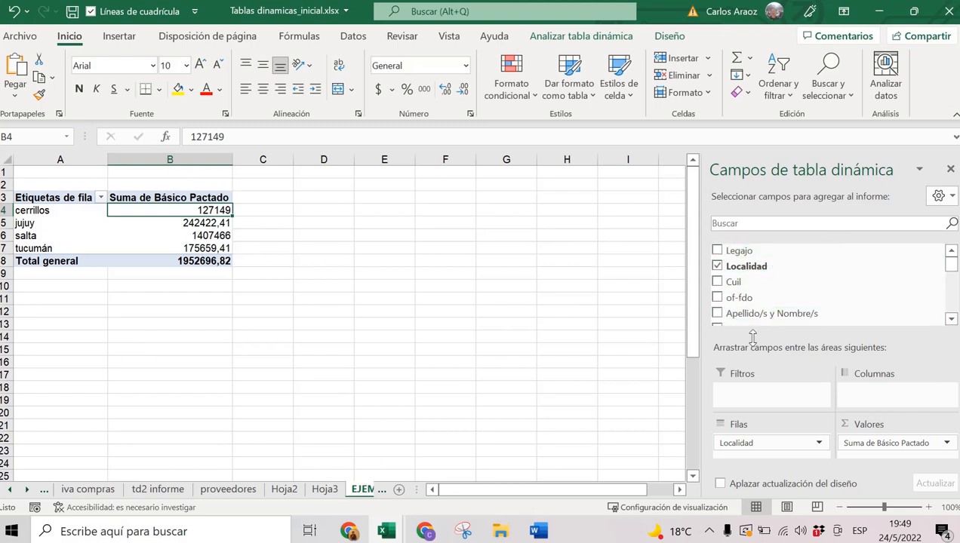
left_click_drag(910, 317, 813, 328)
left_click(218, 224)
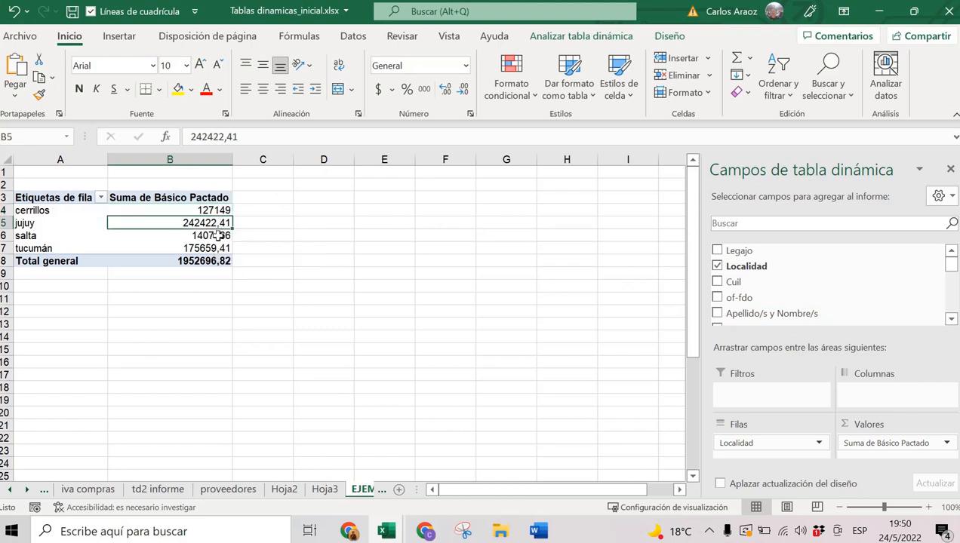
left_click(210, 237)
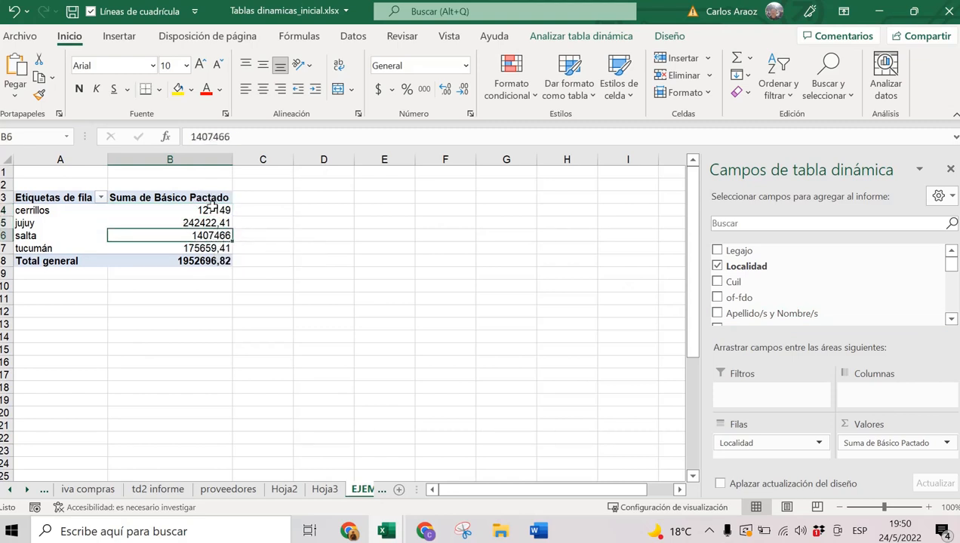
left_click(203, 210)
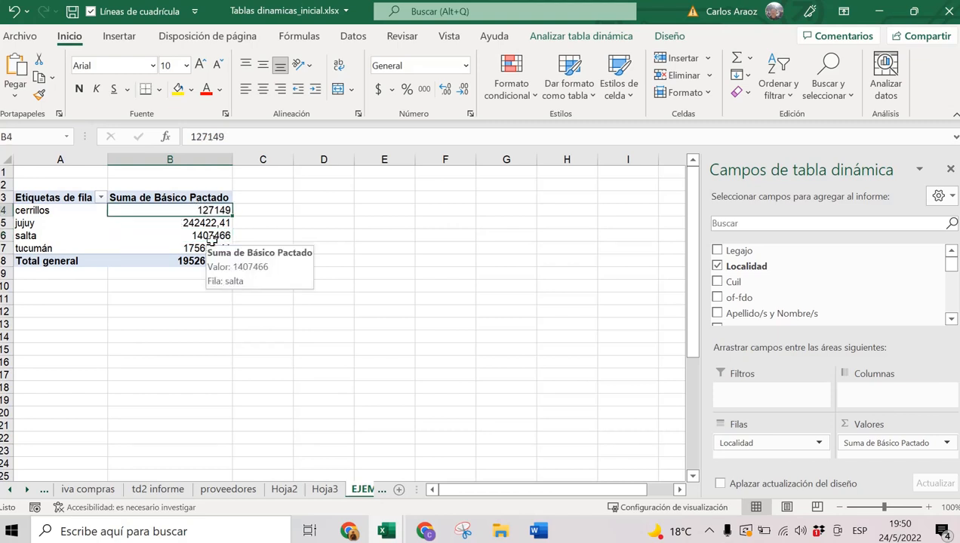
key("Delete")
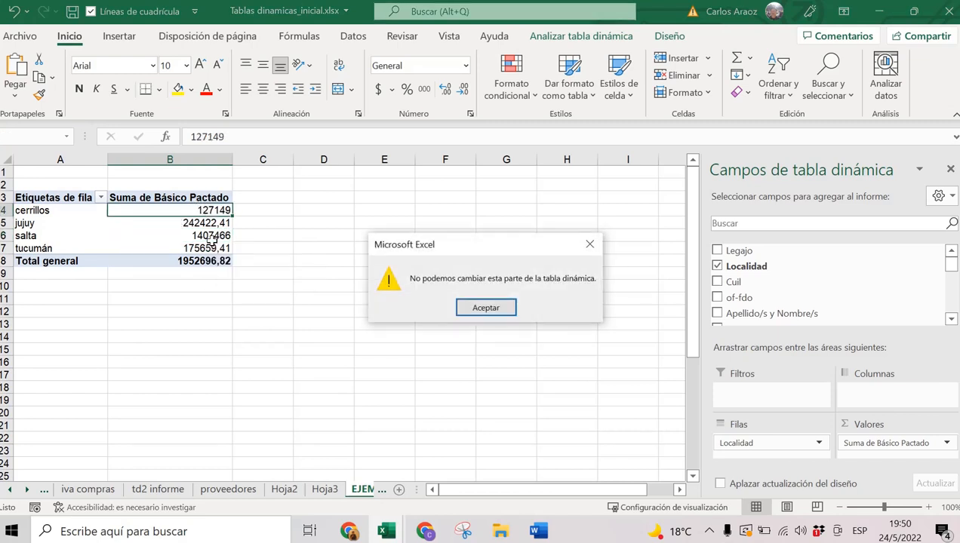
left_click(475, 306)
left_click(203, 225)
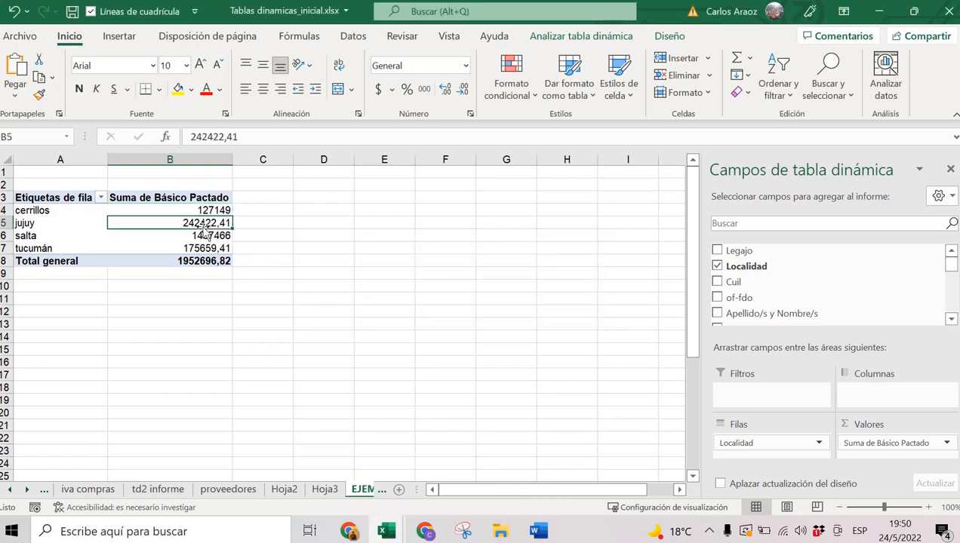
key("Delete")
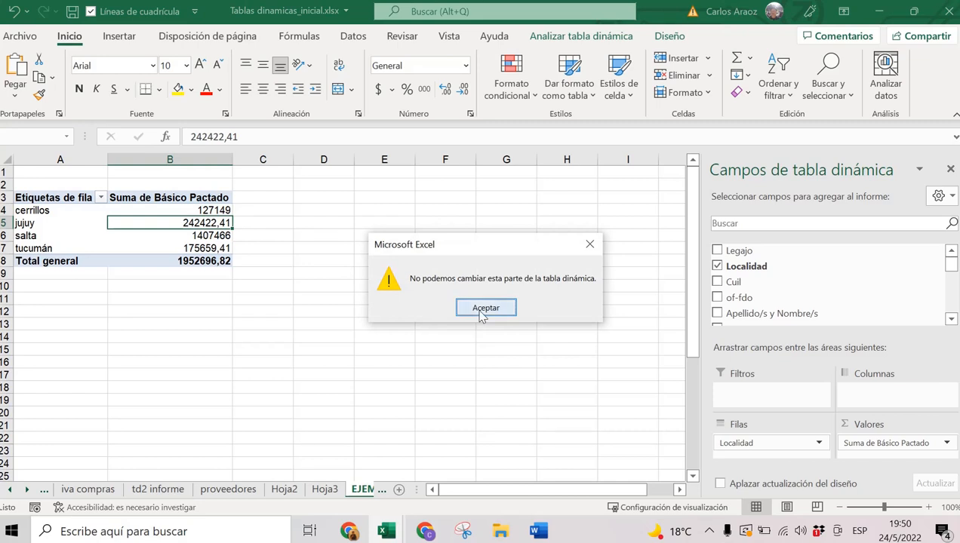
left_click(481, 309)
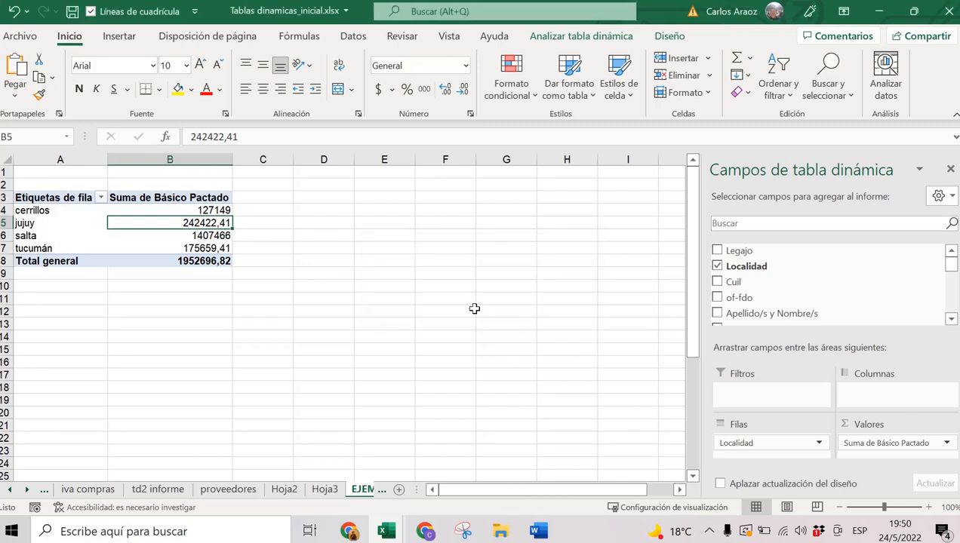
left_click(180, 197)
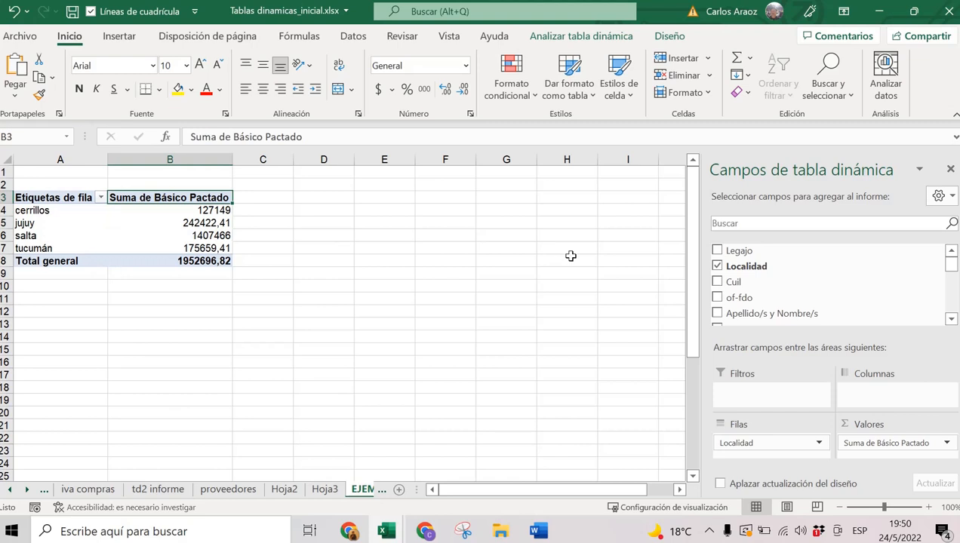
Rename the pivot headers to TOTAL SUELDOS and LOCALIDADES.
type("TOTAL")
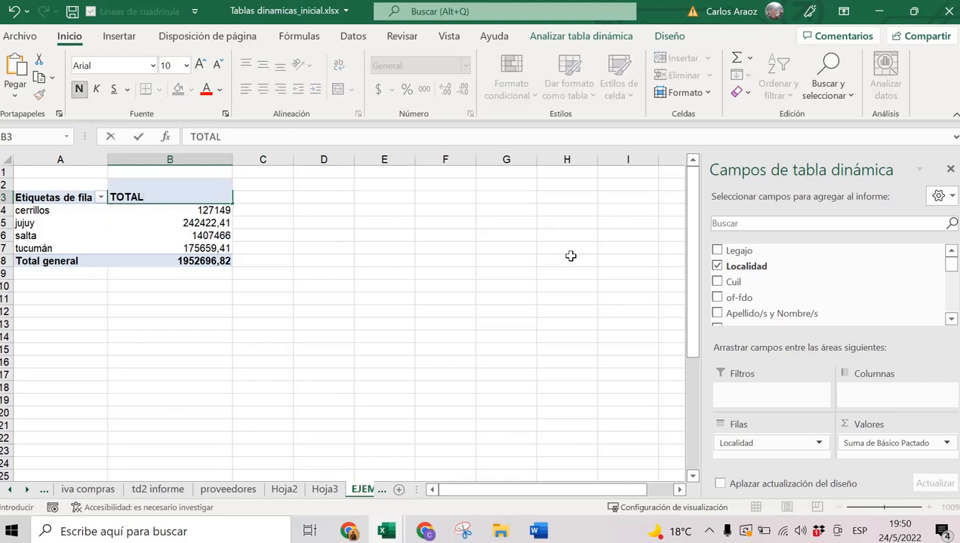
type(" SUELDOS")
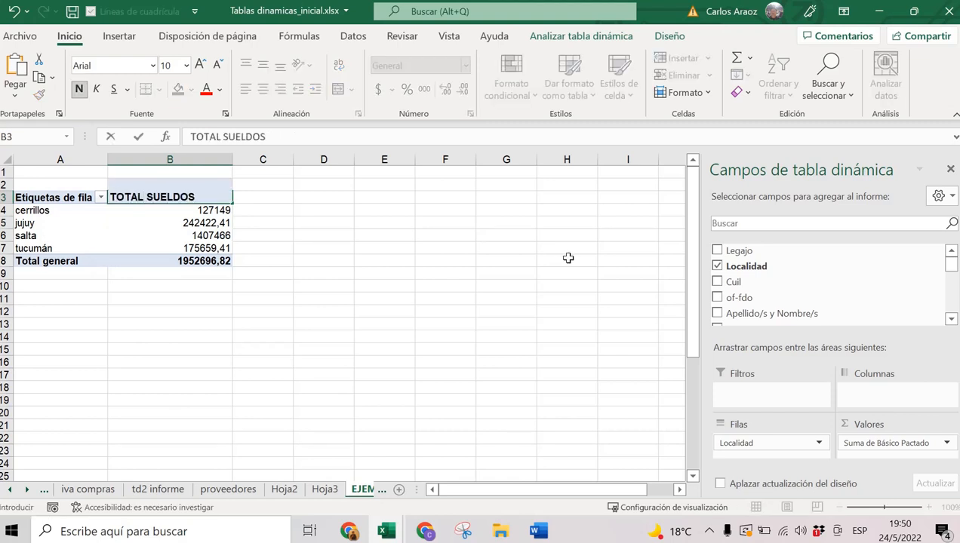
left_click(72, 195)
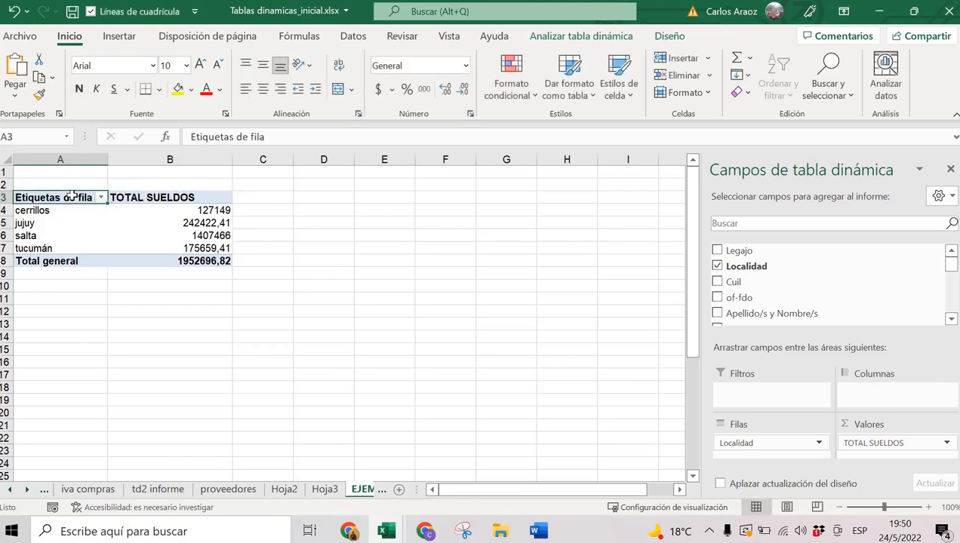
type("LOCALIDE")
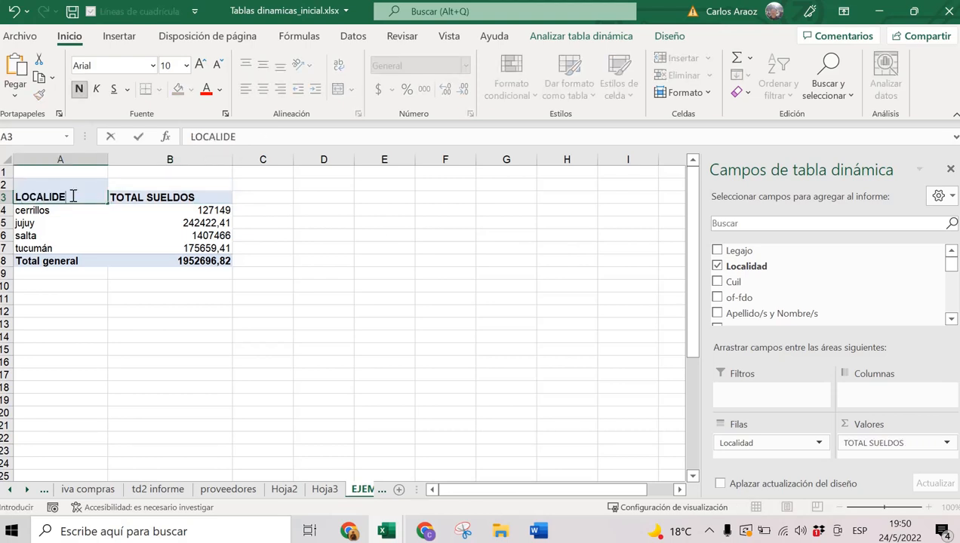
key("BackSpace")
type("ADES")
key("Return")
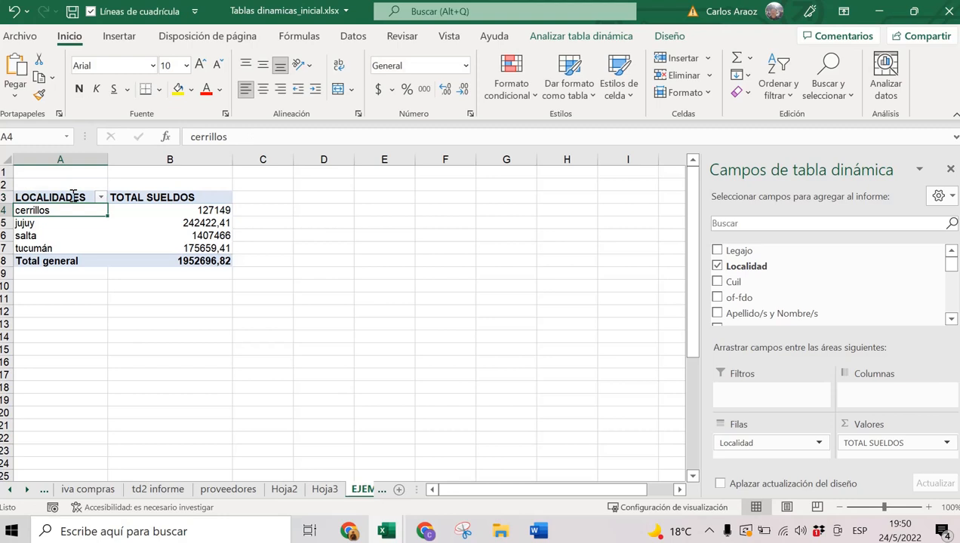
Retype the cerrillos row label with a capital C as Cerrillos.
left_click(186, 138)
key("Delete")
type("C")
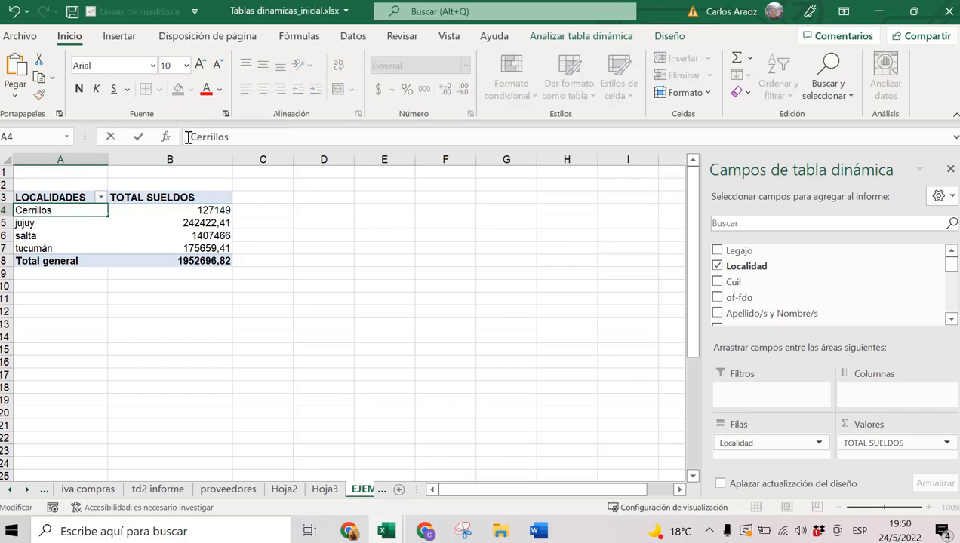
key("Return")
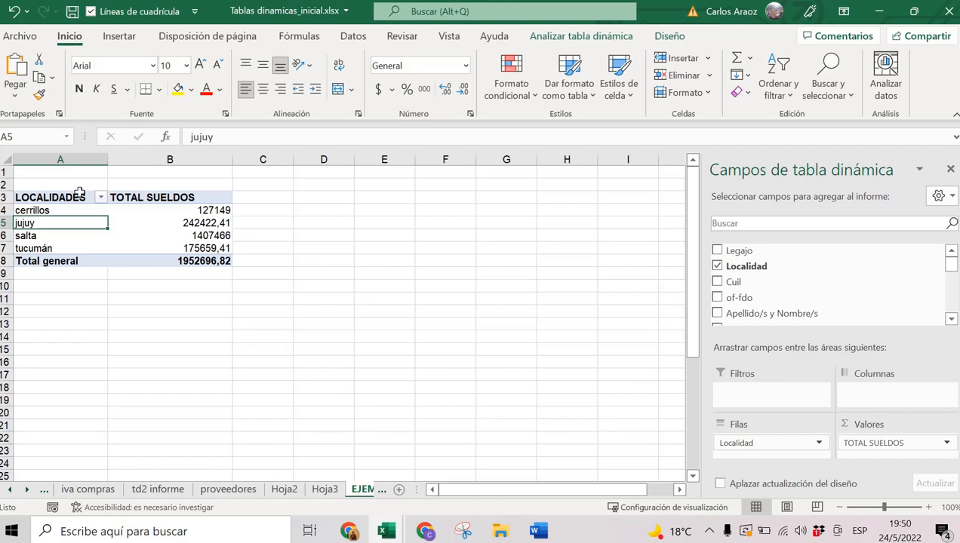
Apply all borders to the pivot table range from LOCALIDADES to Total general.
left_click_drag(79, 195, 209, 259)
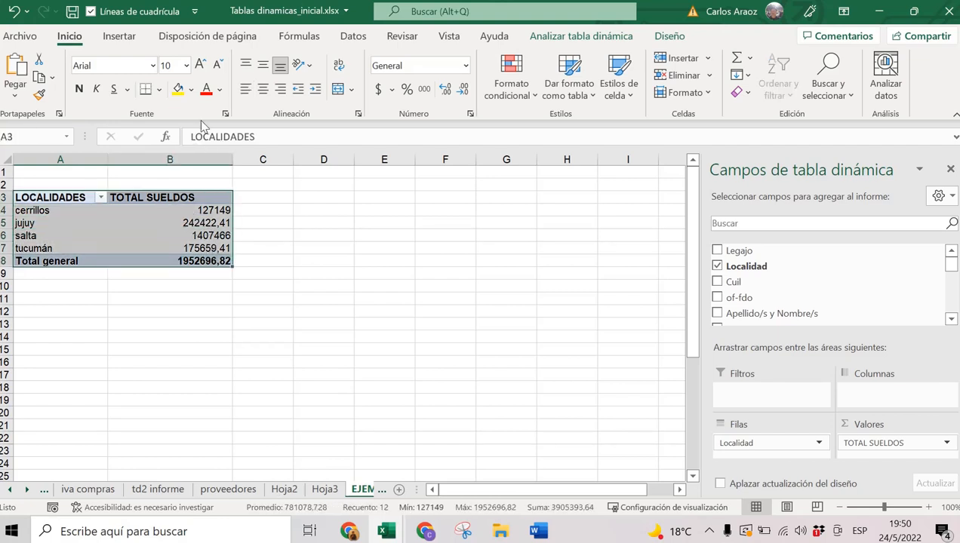
left_click(160, 90)
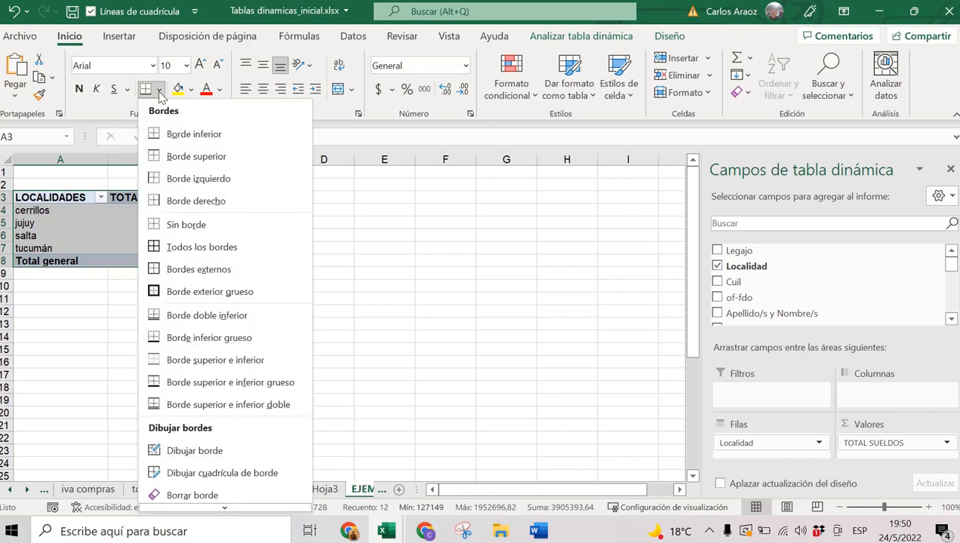
left_click(173, 247)
Try deleting the salta total and dismiss the warning that pivot cells can't be changed.
left_click_drag(191, 210, 200, 255)
left_click(209, 213)
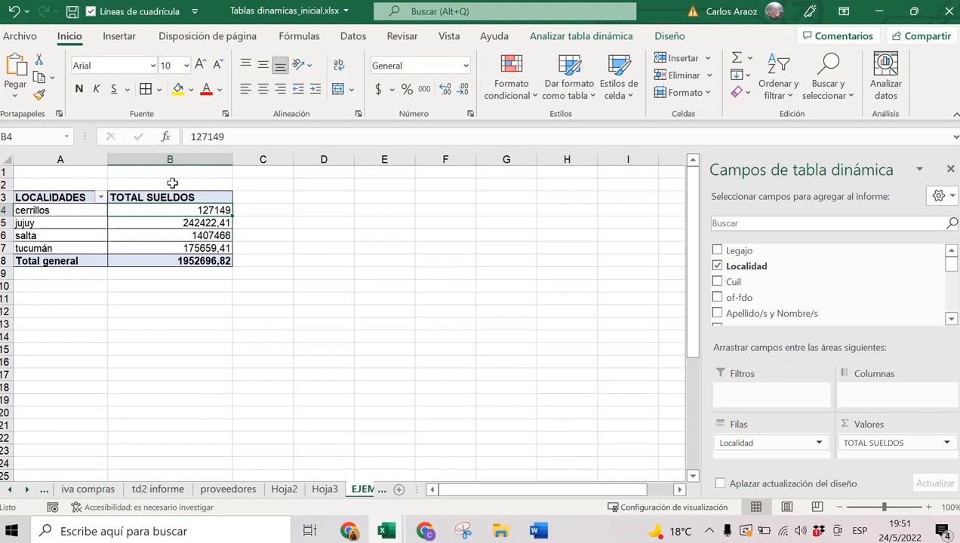
left_click(187, 222)
left_click(190, 231)
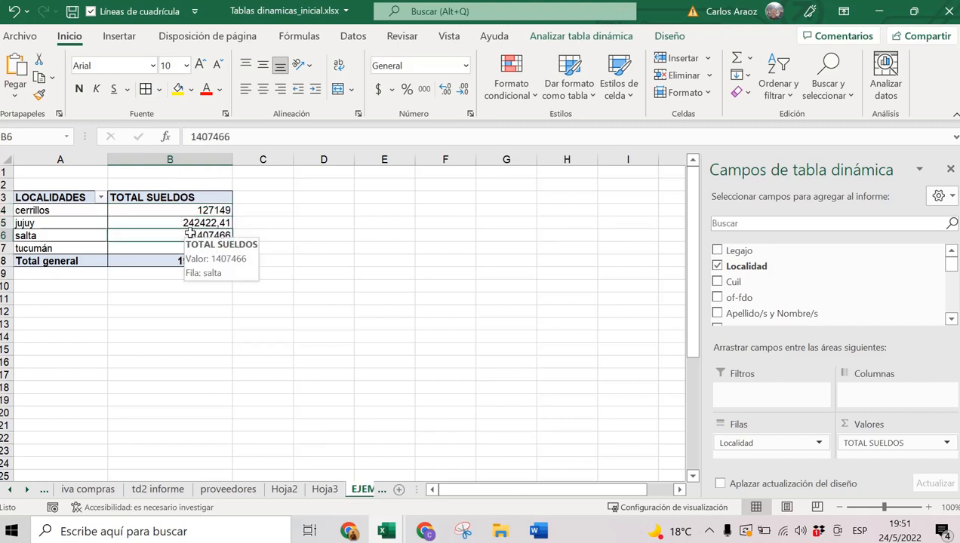
key("Delete")
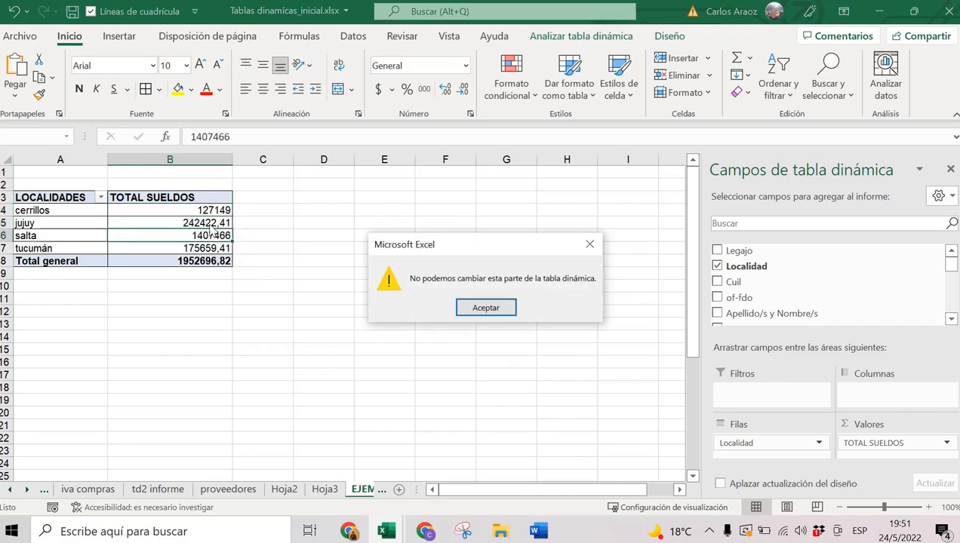
left_click(462, 305)
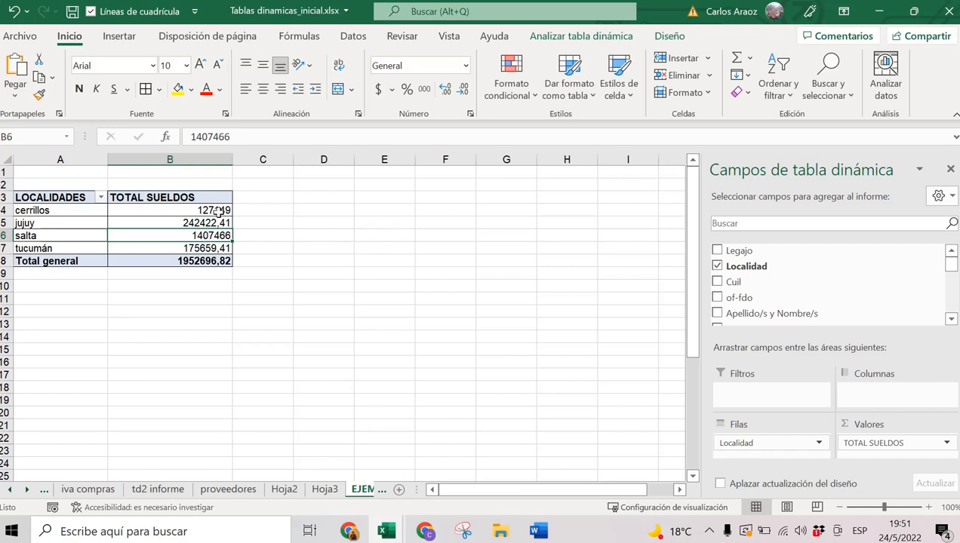
Look over the xubio ventas sheet, then switch to Hoja3 with the cerrillos detail rows.
mouse_move(217, 212)
left_click(26, 489)
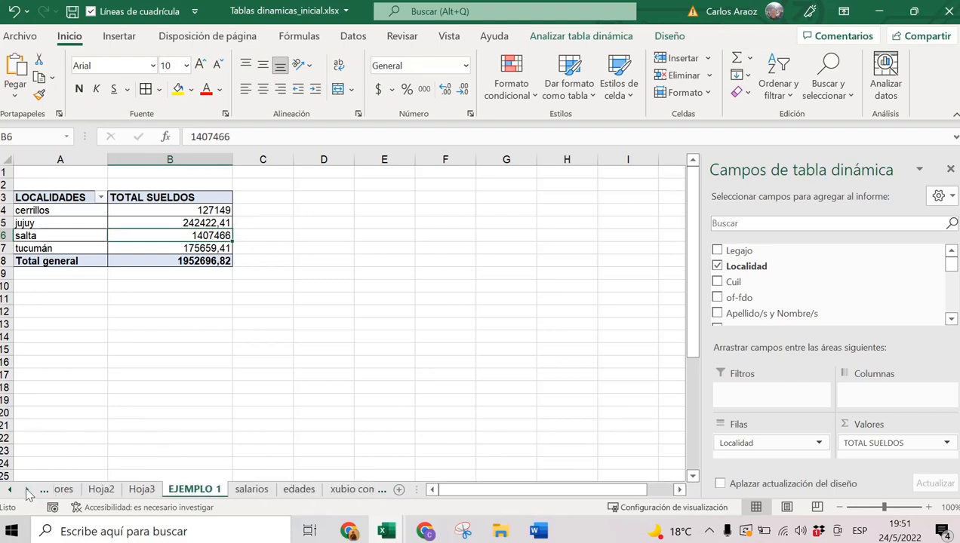
left_click(321, 489)
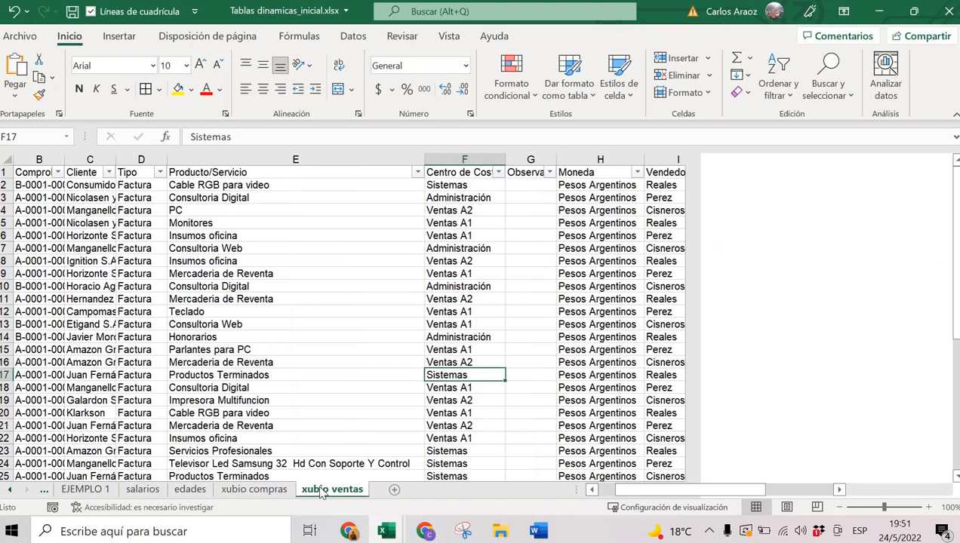
left_click(273, 207)
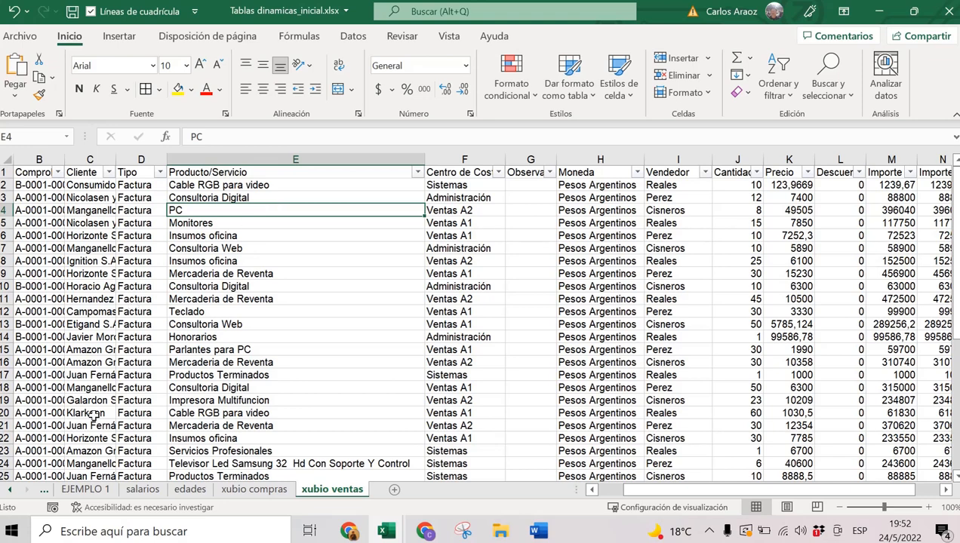
left_click(10, 492)
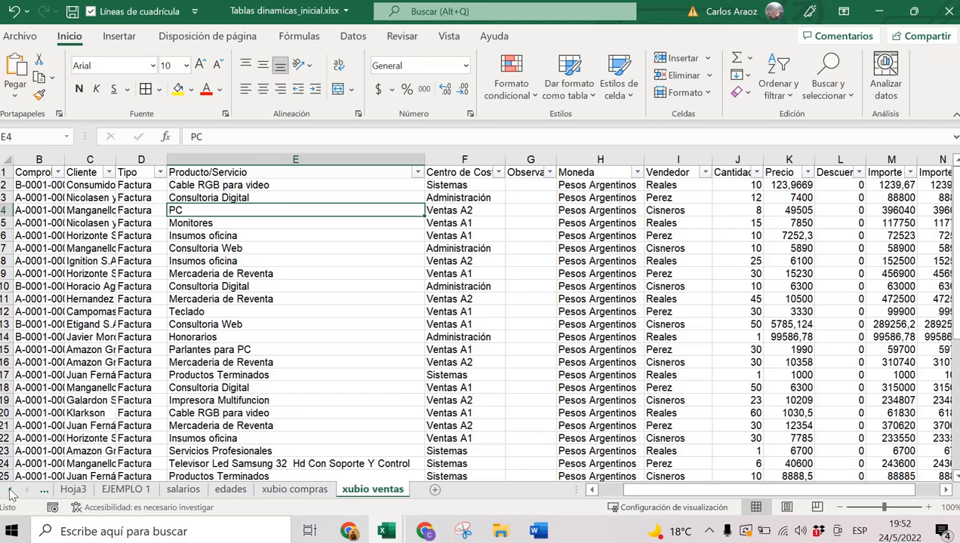
left_click(73, 490)
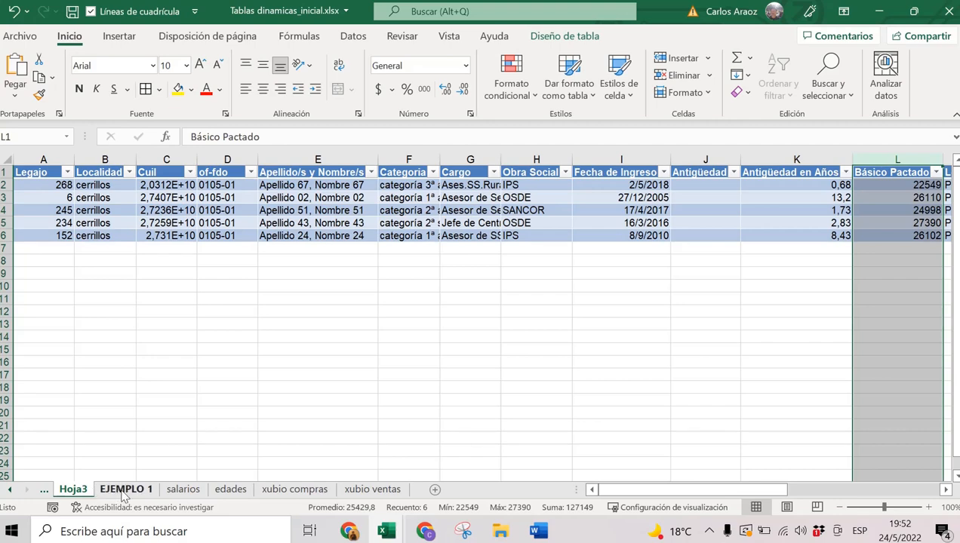
On EJEMPLO 1, drill into the salta total to list its detail rows on Hoja4.
left_click(124, 492)
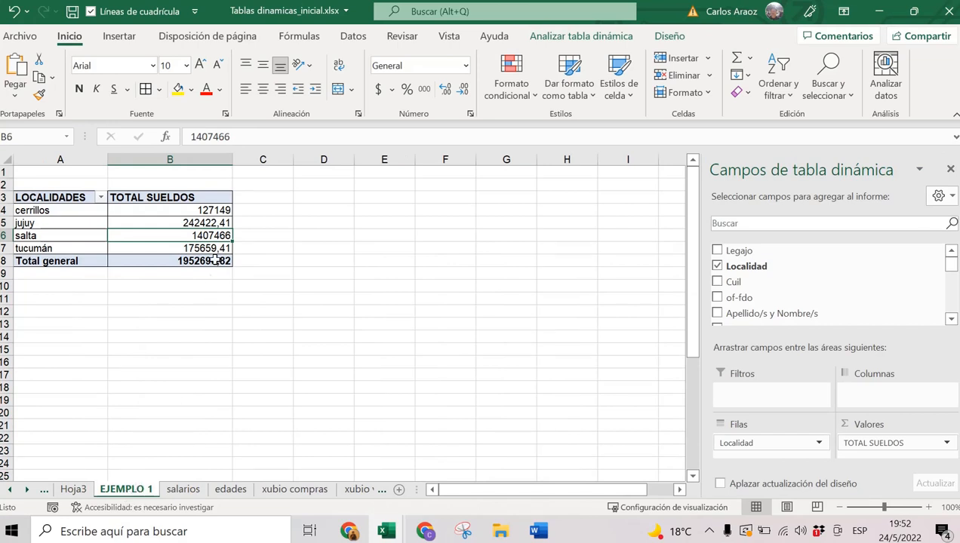
left_click(211, 223)
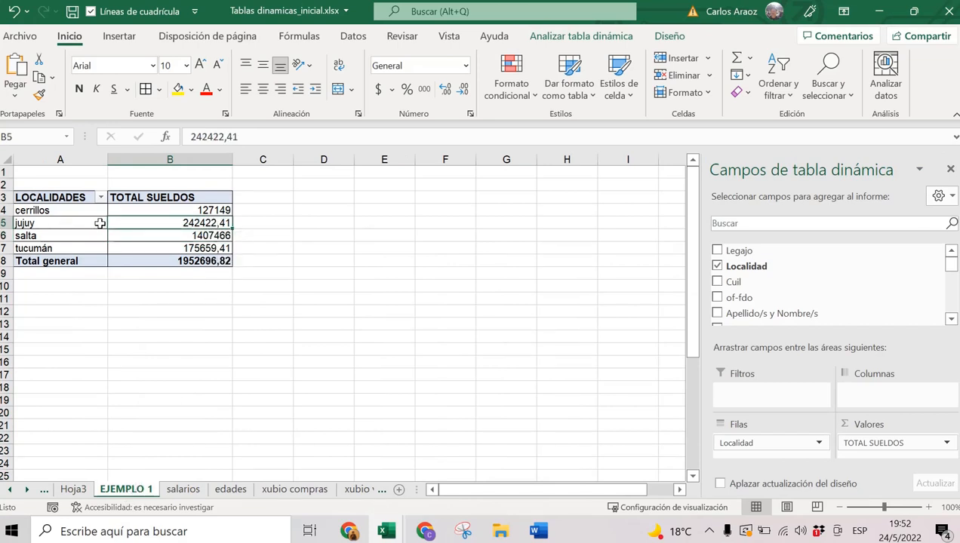
mouse_move(205, 222)
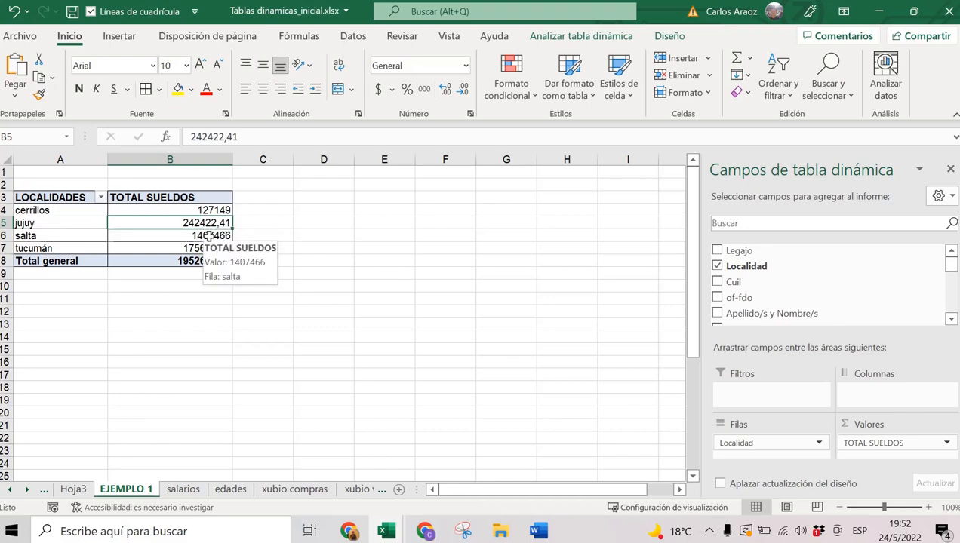
double_click(209, 236)
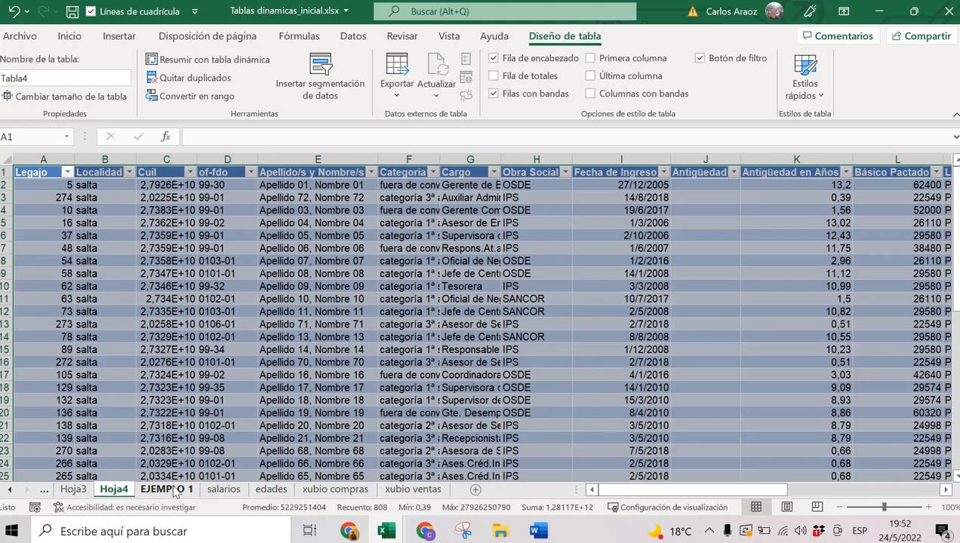
Switch through EJEMPLO 1 to the xubio ventas sales sheet.
left_click(176, 490)
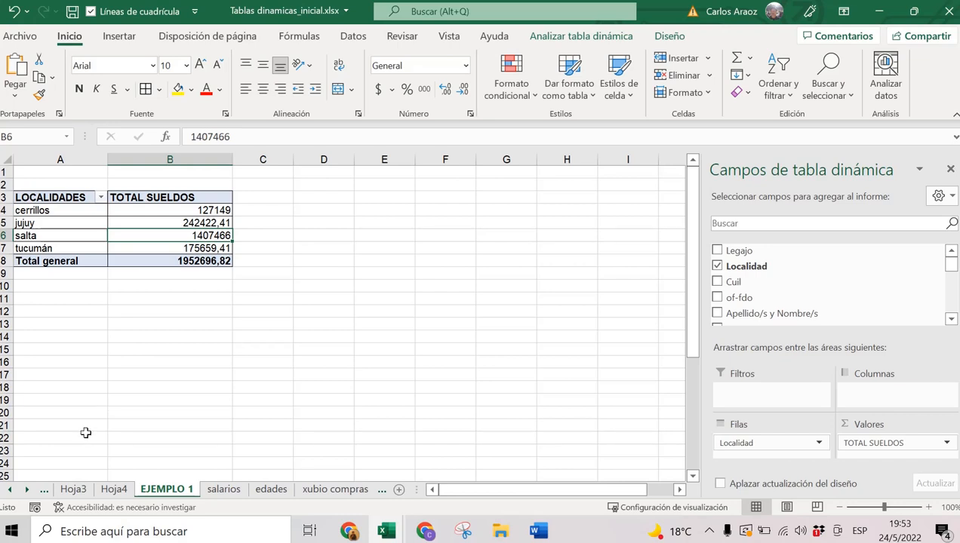
left_click(27, 489)
left_click(27, 489)
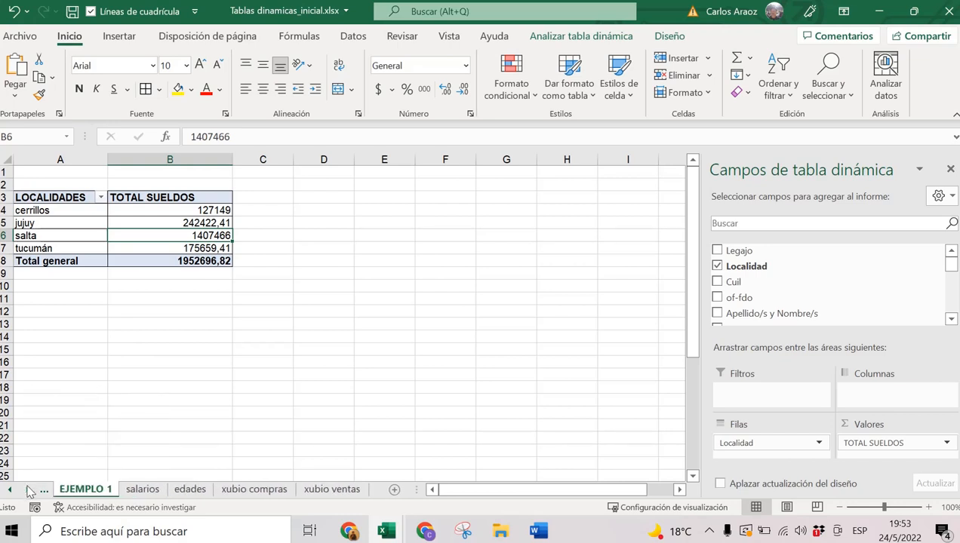
left_click(318, 490)
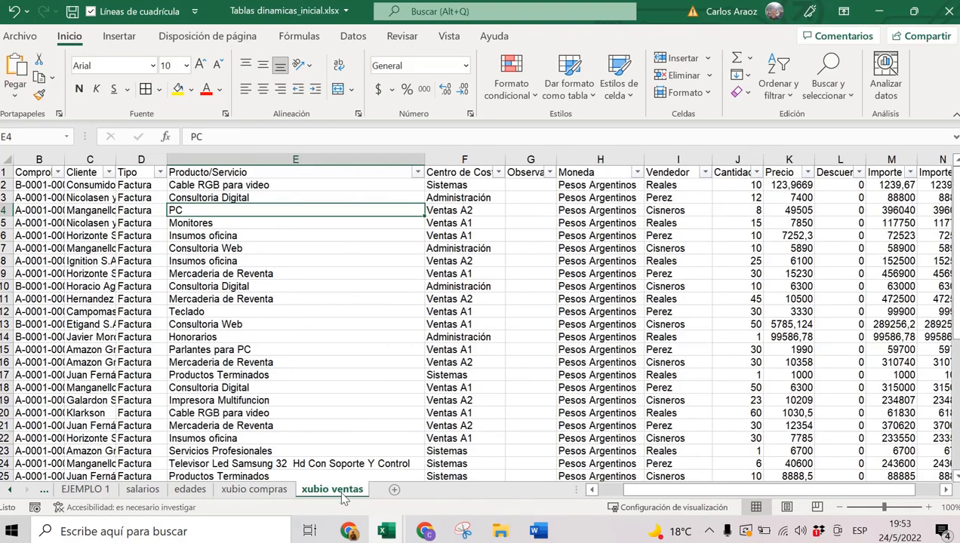
left_click(303, 193)
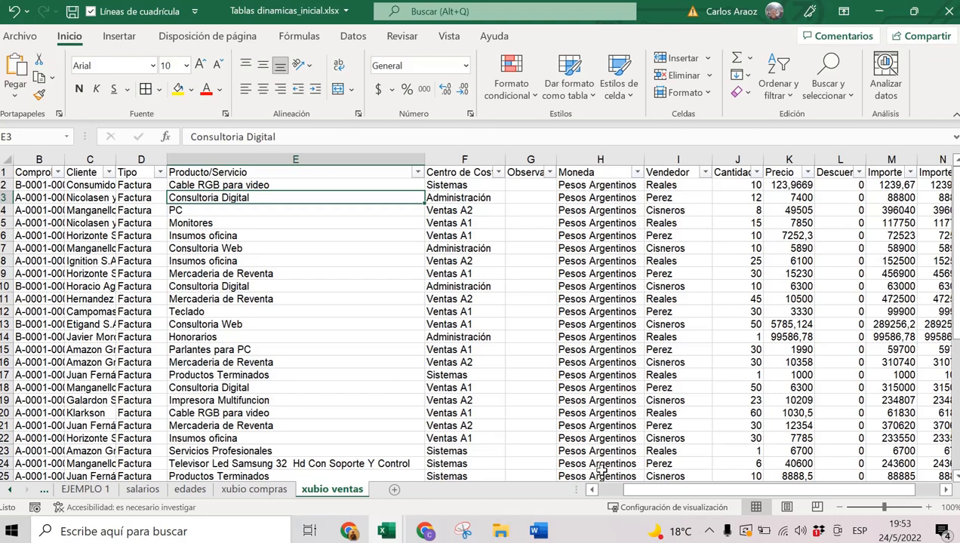
left_click_drag(580, 489, 586, 489)
left_click(395, 261)
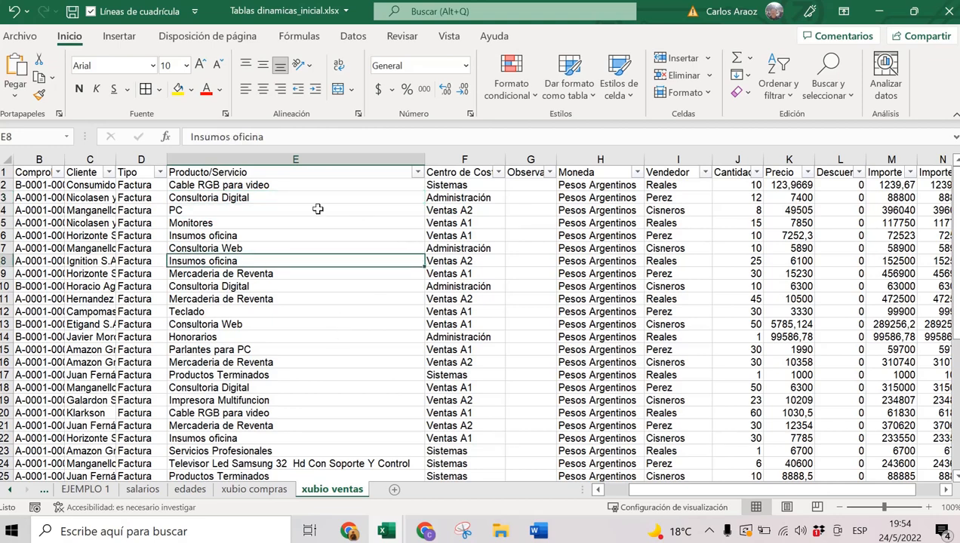
Format $A$1:$N$42 as a light-blue banded table with headers, creating Tabla5.
left_click(574, 69)
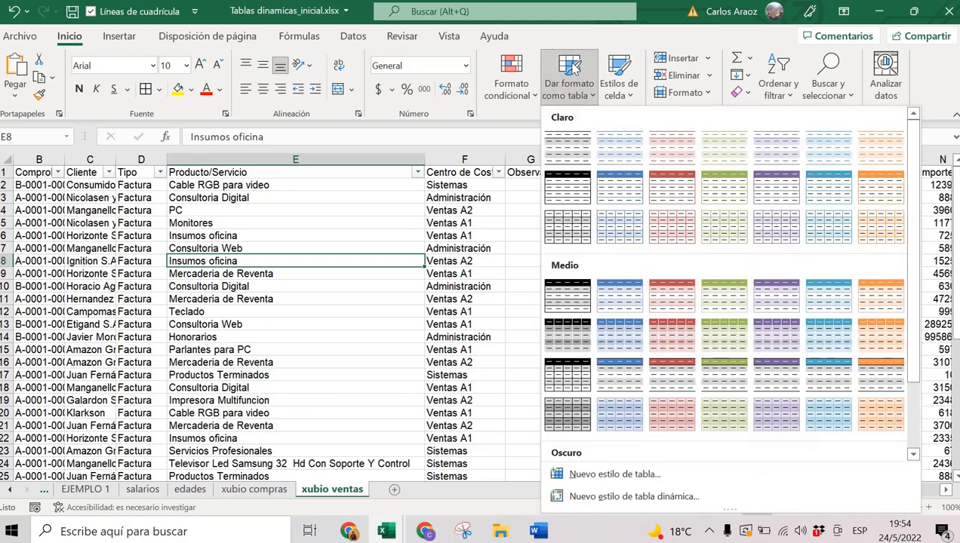
left_click(612, 145)
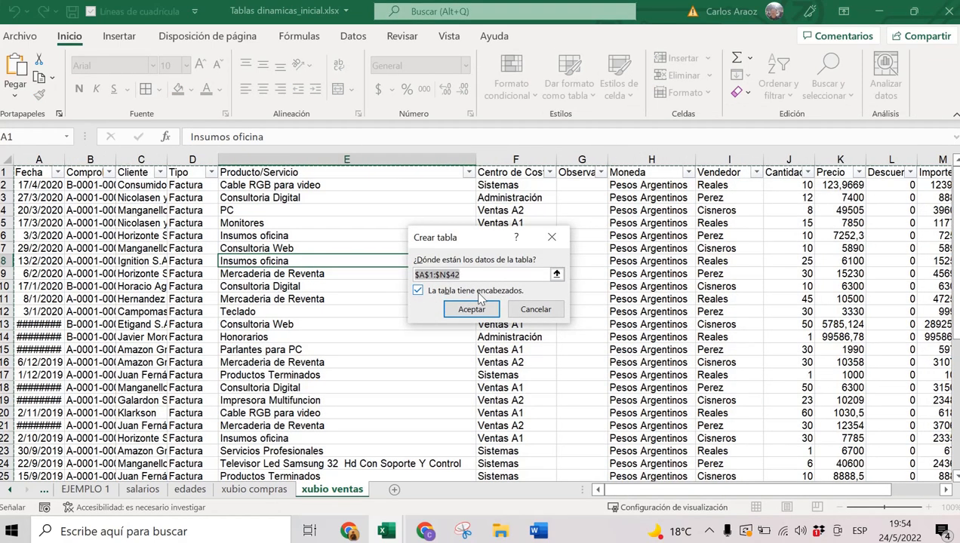
scroll(687, 318, "down", 6)
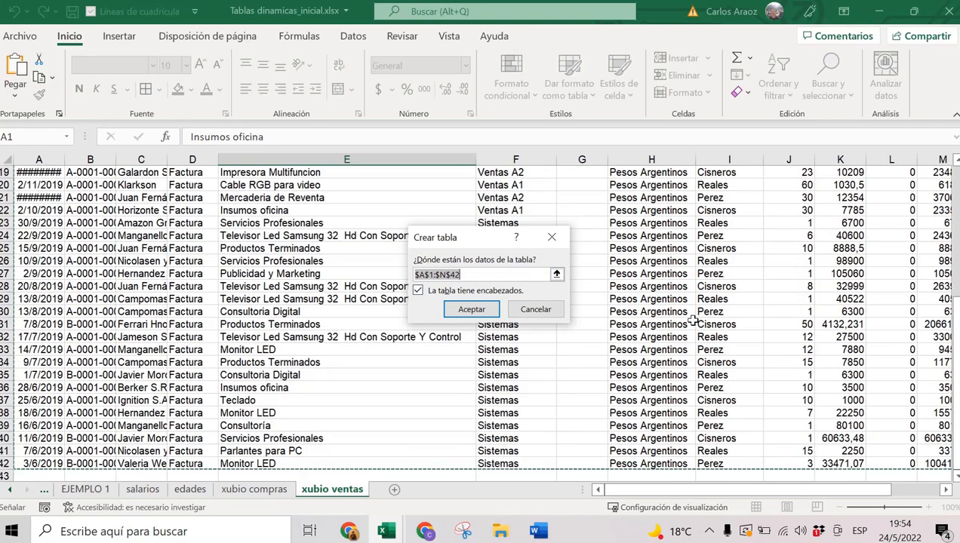
scroll(692, 321, "down", 3)
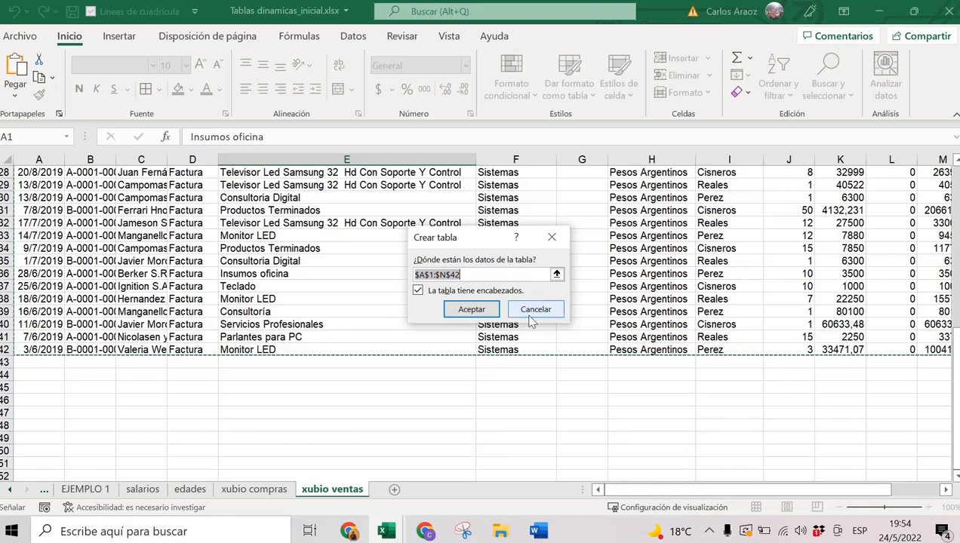
left_click(476, 312)
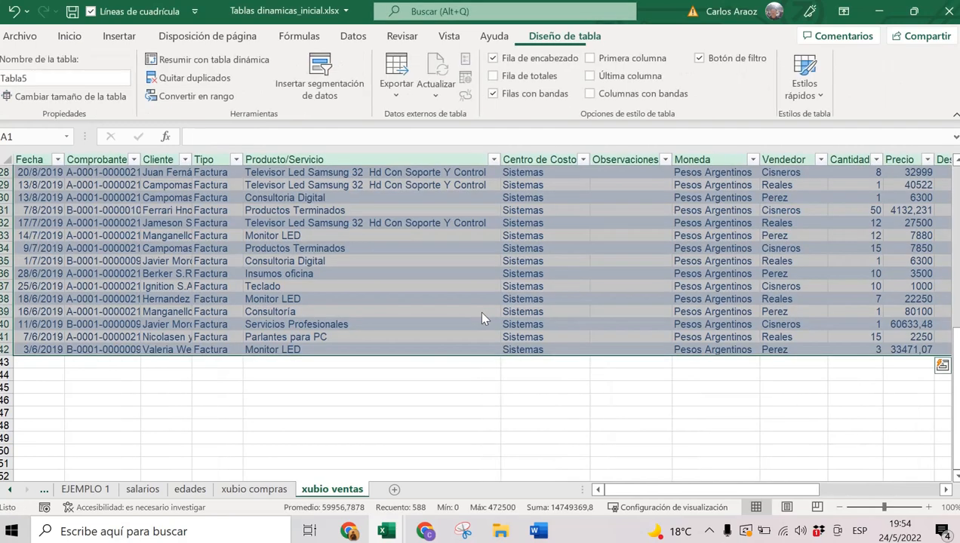
scroll(558, 307, "up", 3)
scroll(559, 307, "up", 6)
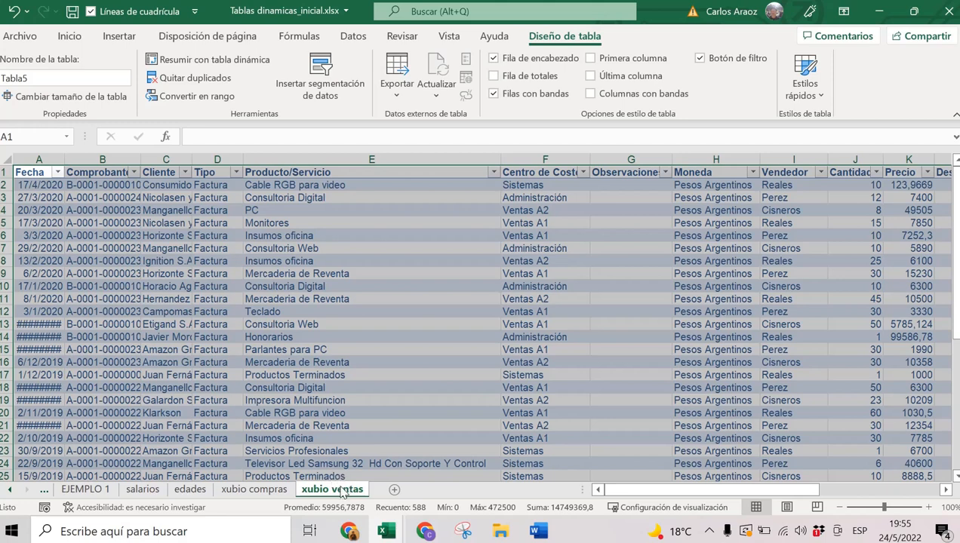
Scroll the sheet tabs, put the active cell inside Tabla5 and show the Insertar commands.
left_click(11, 492)
left_click(10, 492)
left_click(11, 492)
left_click(11, 492)
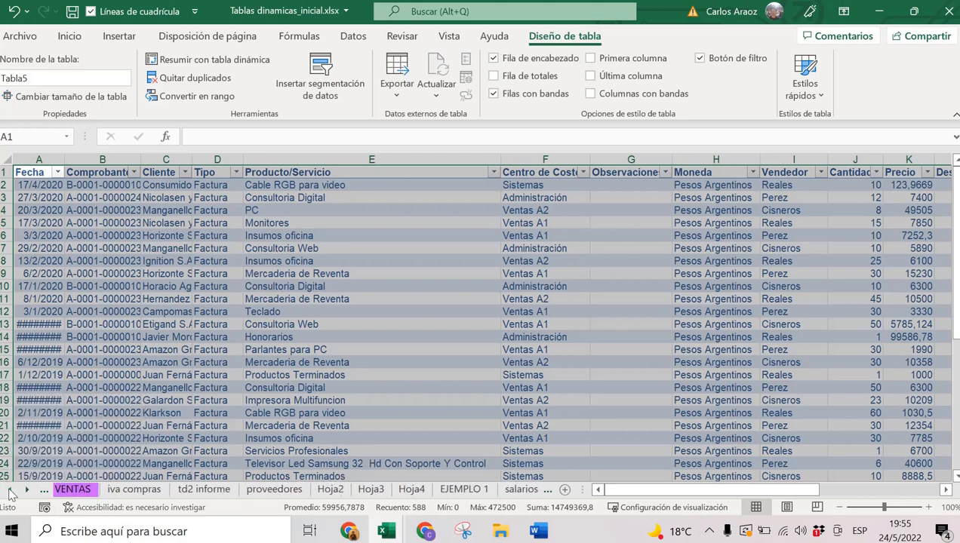
left_click(10, 492)
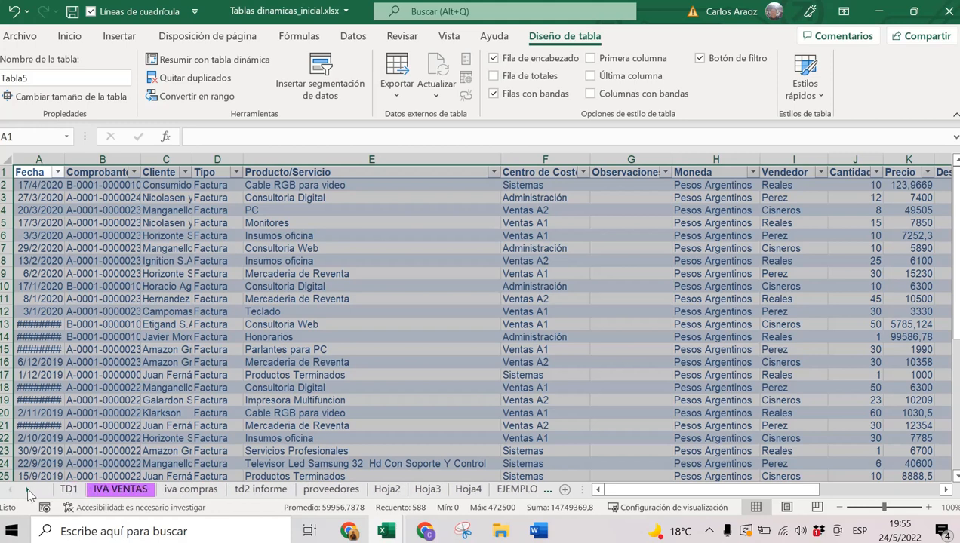
left_click(28, 491)
left_click(28, 490)
left_click(28, 490)
left_click(28, 491)
left_click(28, 490)
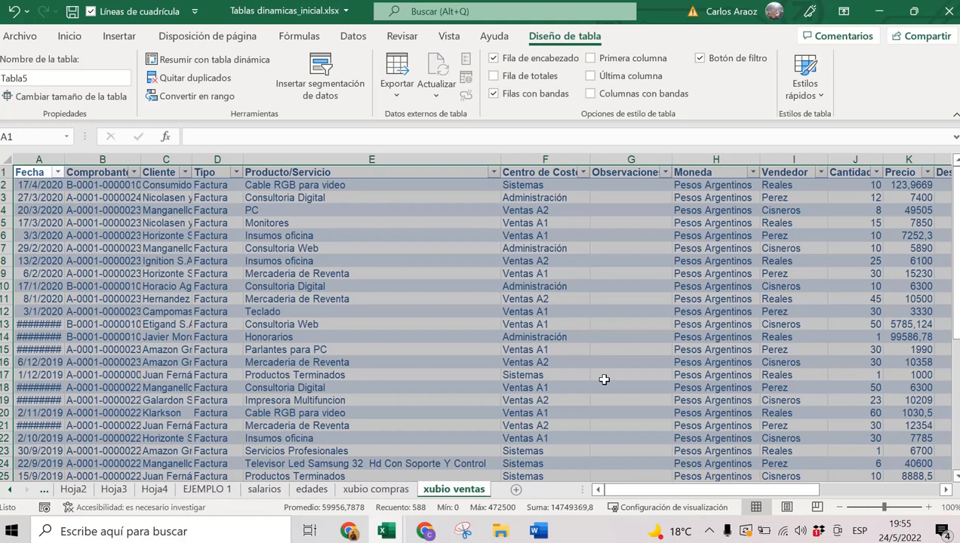
left_click(448, 271)
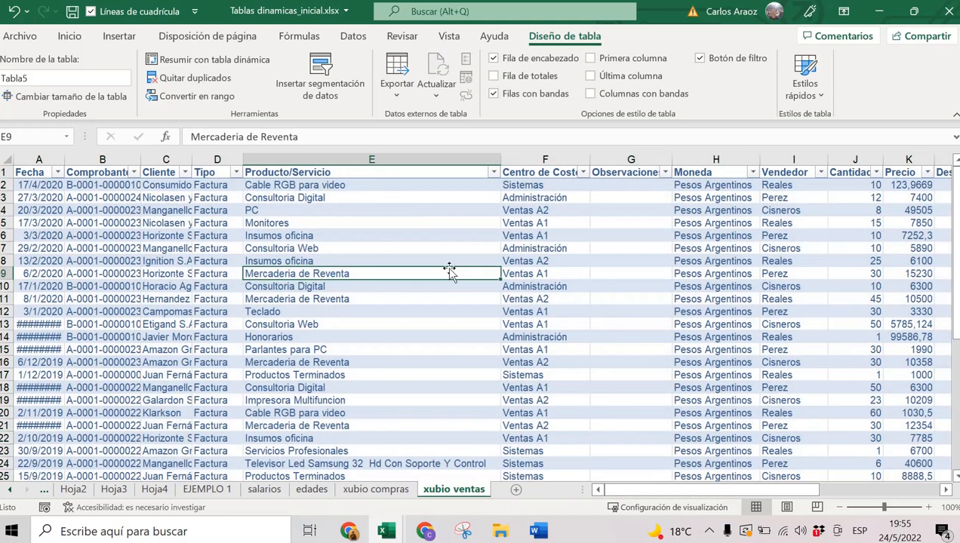
left_click(420, 221)
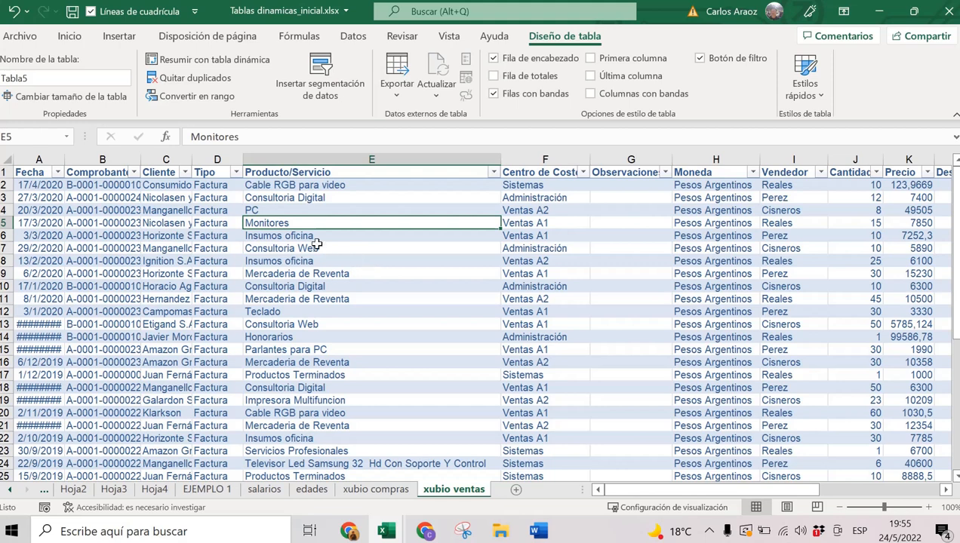
left_click(114, 36)
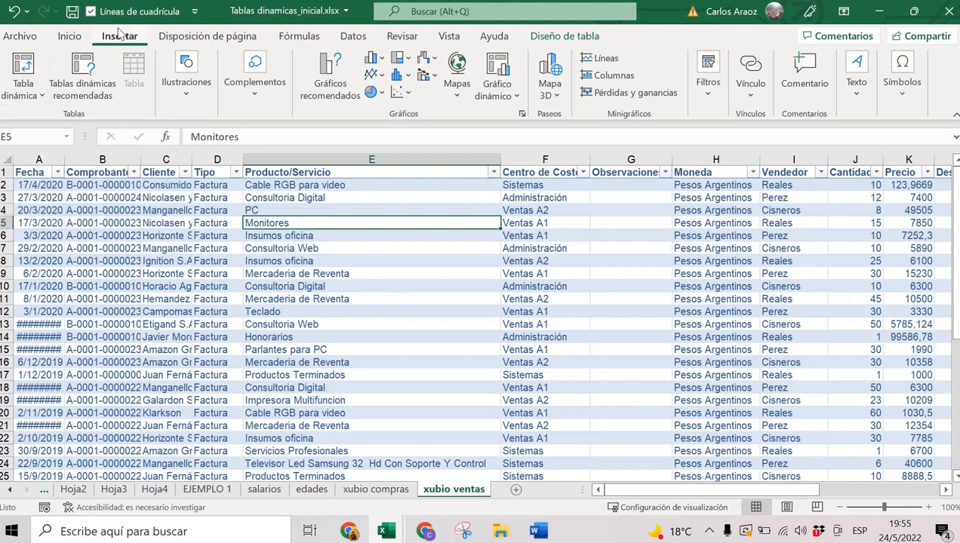
Insert a pivot table from Tabla5 on a new worksheet.
left_click(22, 66)
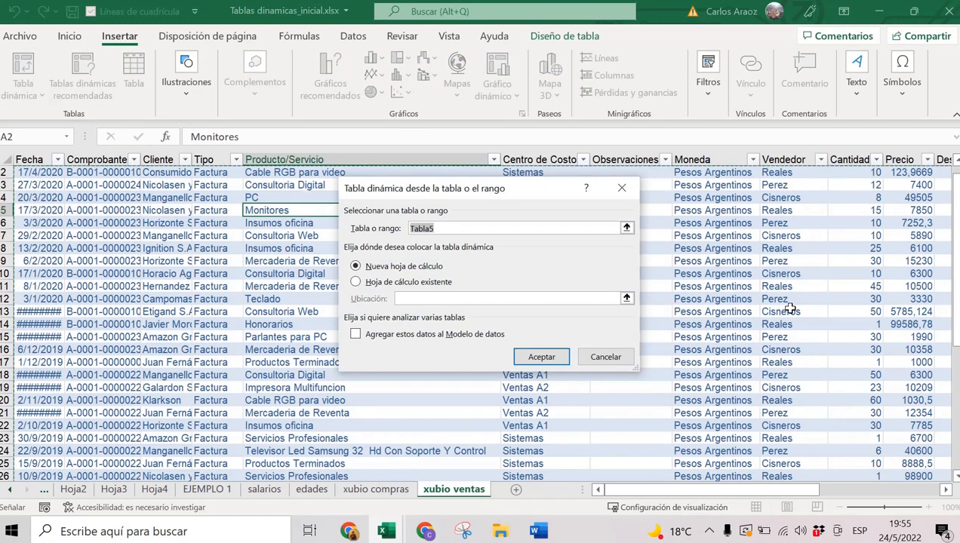
scroll(789, 309, "down", 6)
scroll(789, 309, "up", 6)
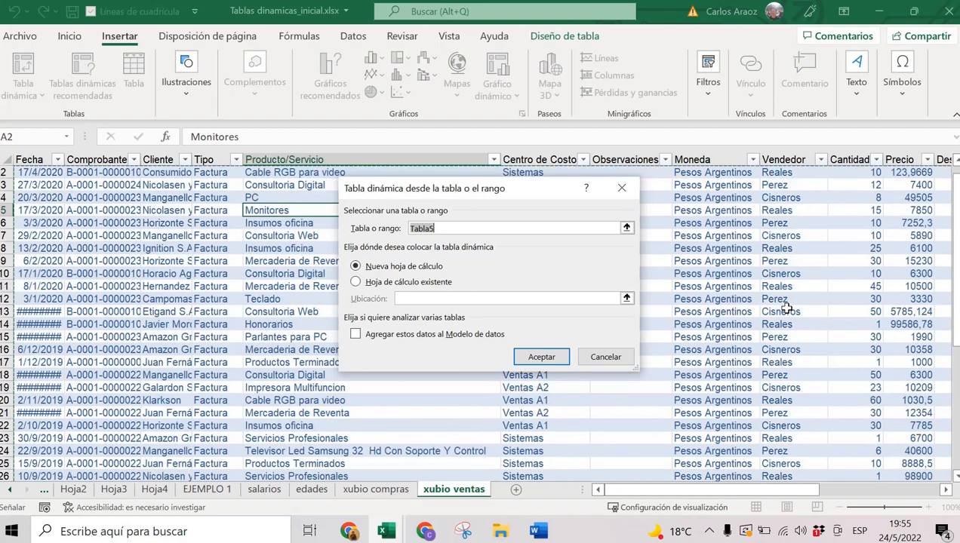
scroll(786, 310, "down", 8)
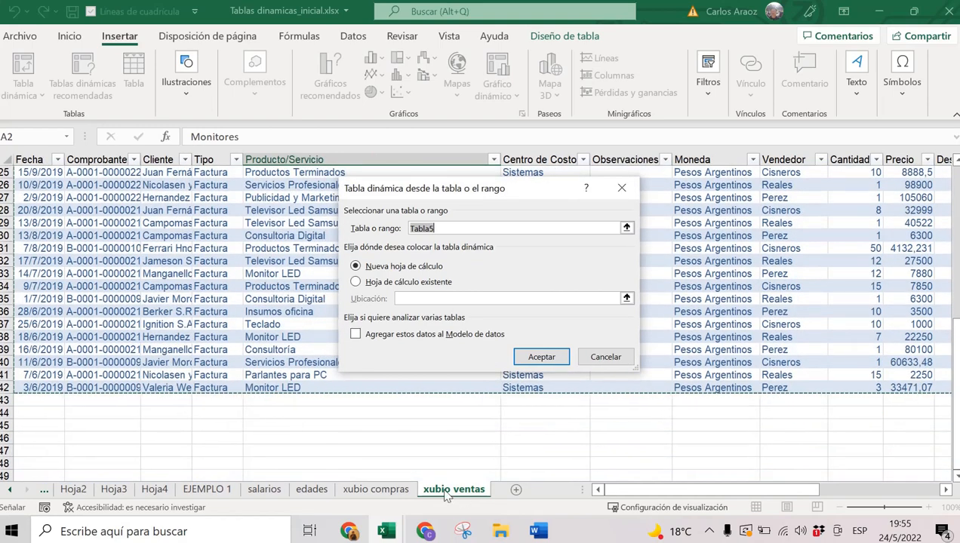
scroll(790, 320, "up", 8)
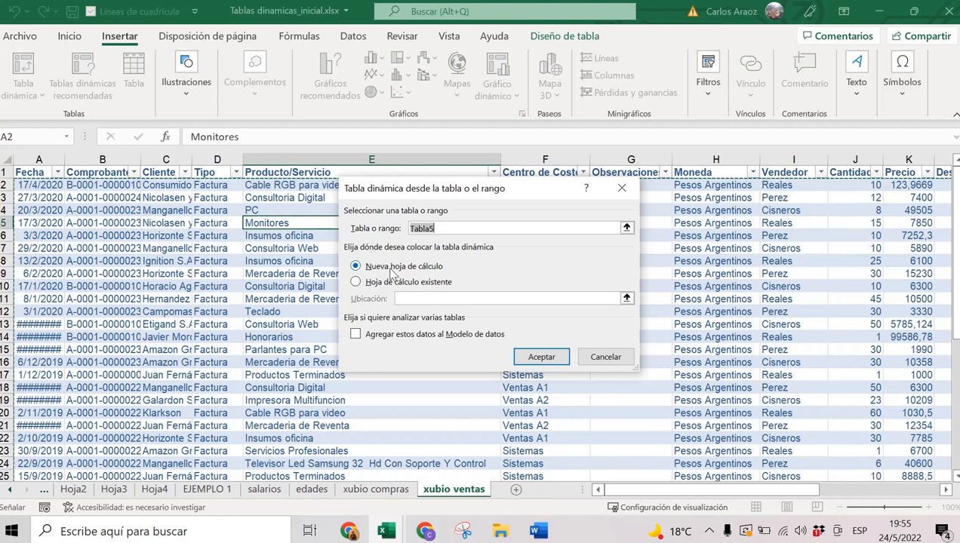
left_click(558, 365)
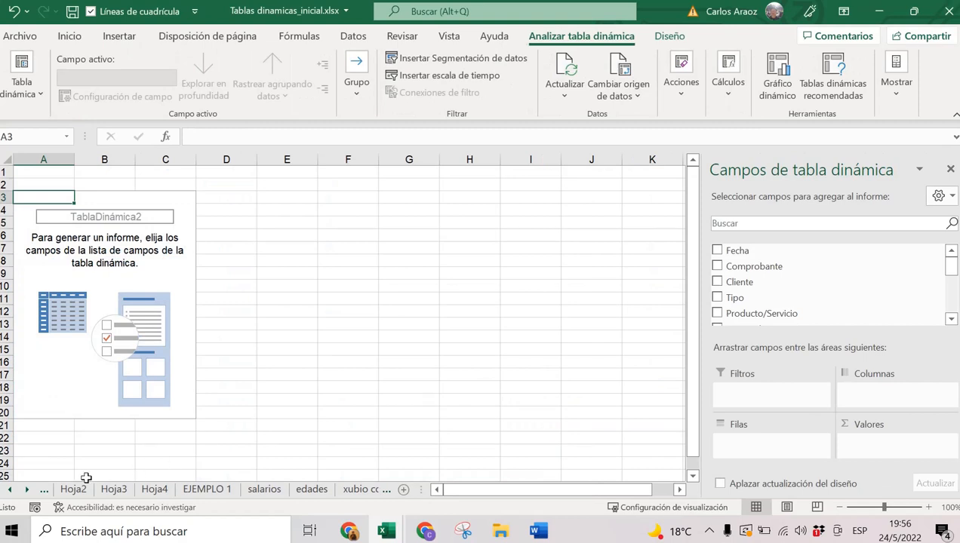
Rename the Hoja5 sheet tab to EJEMPLO 2.
left_click(27, 491)
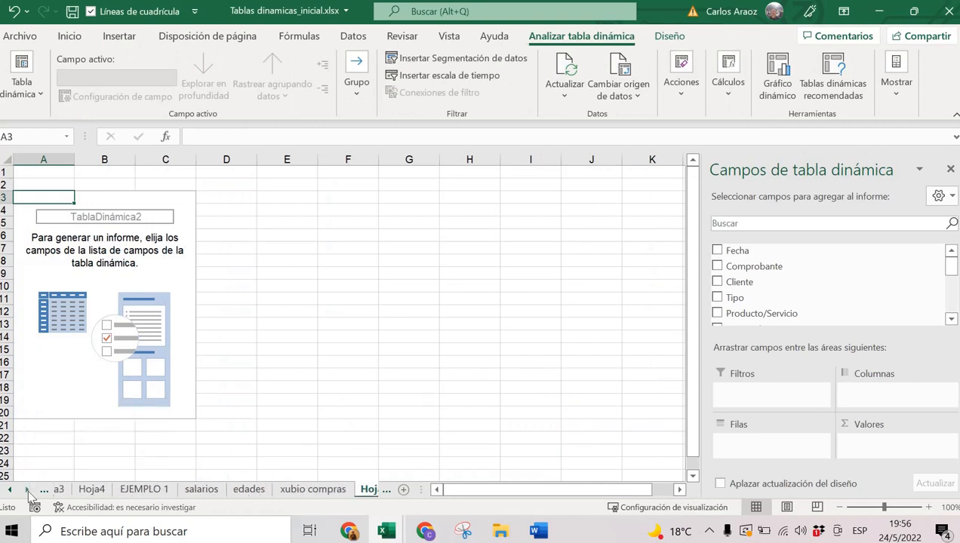
left_click(27, 491)
left_click(28, 490)
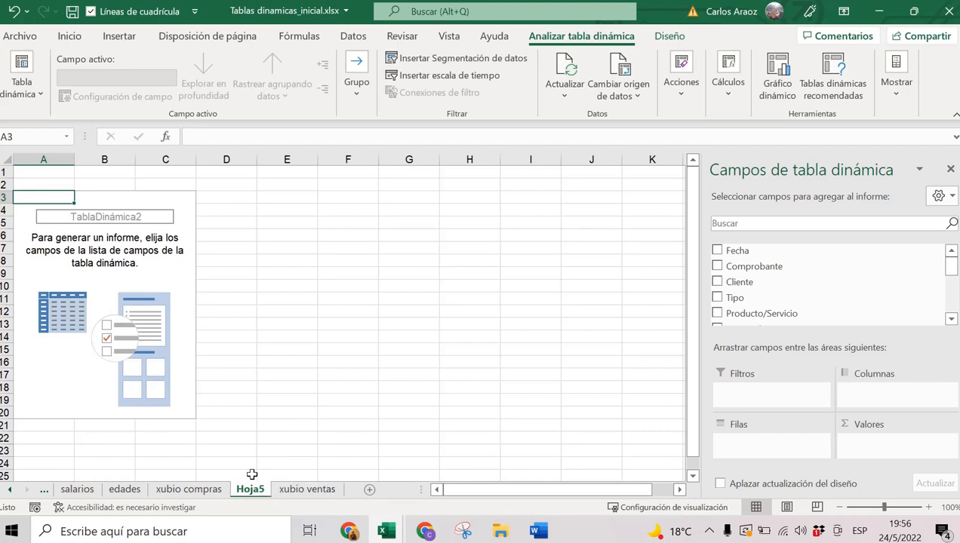
double_click(257, 491)
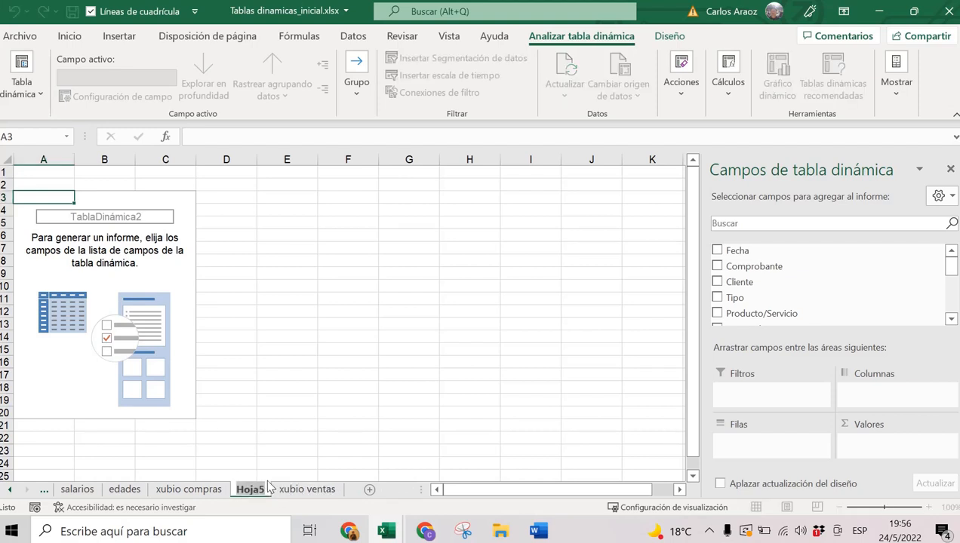
type("EJEMP")
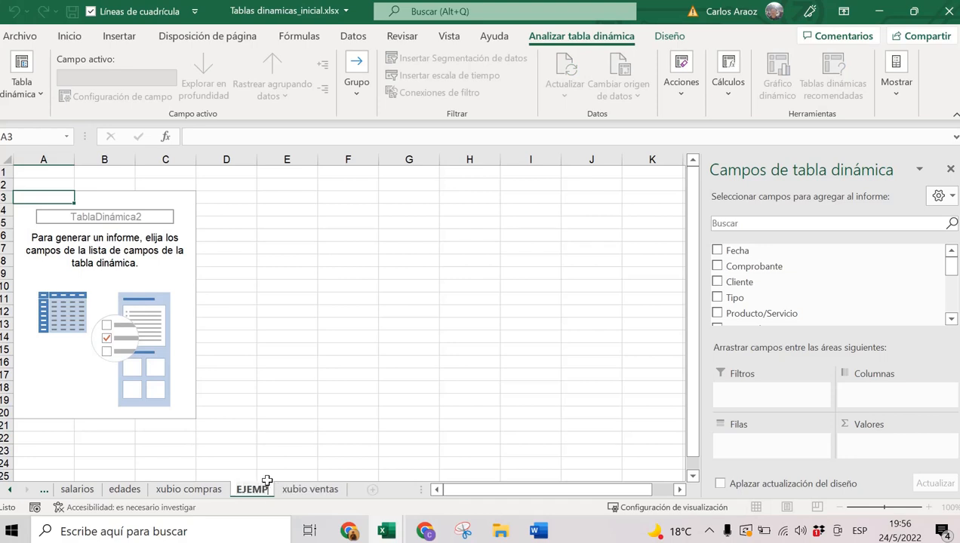
type("LO 2")
key("Return")
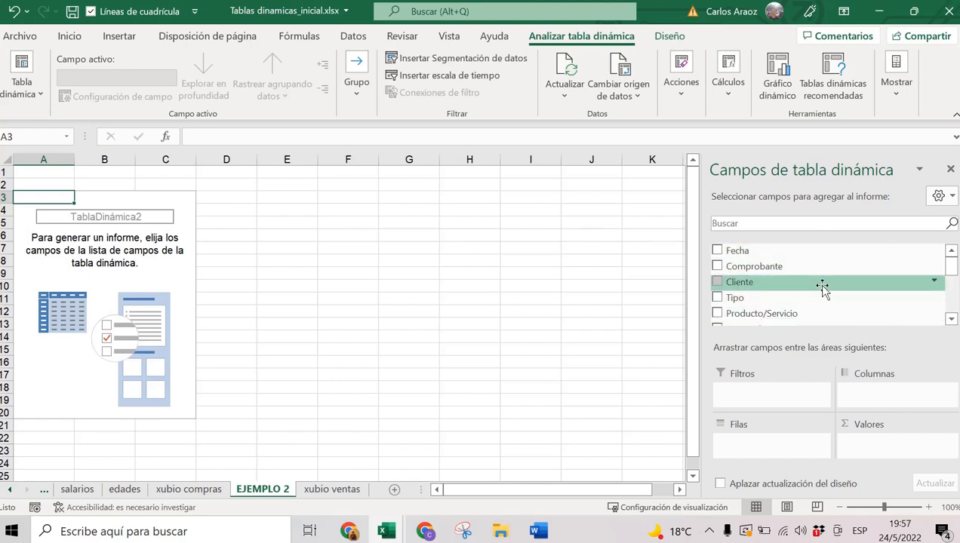
left_click(717, 281)
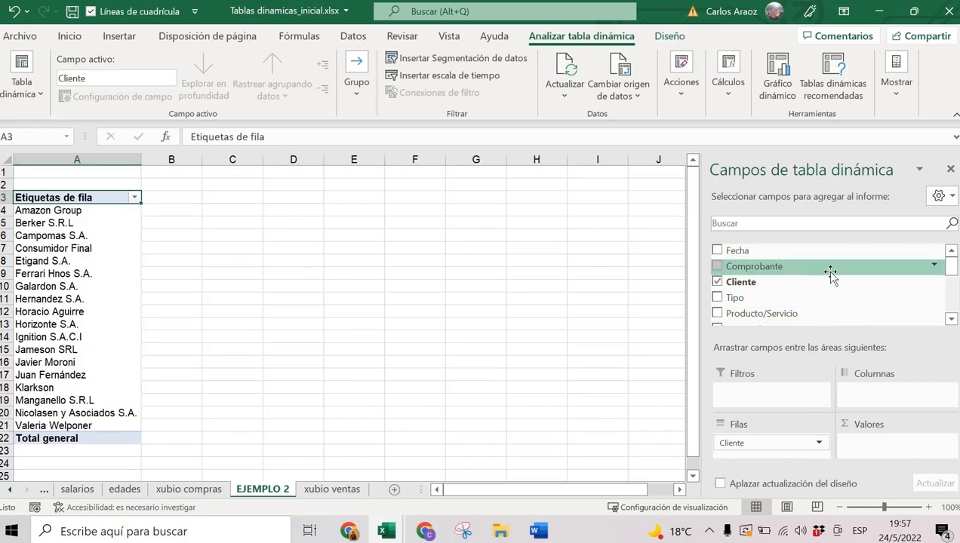
scroll(953, 268, "down", 4)
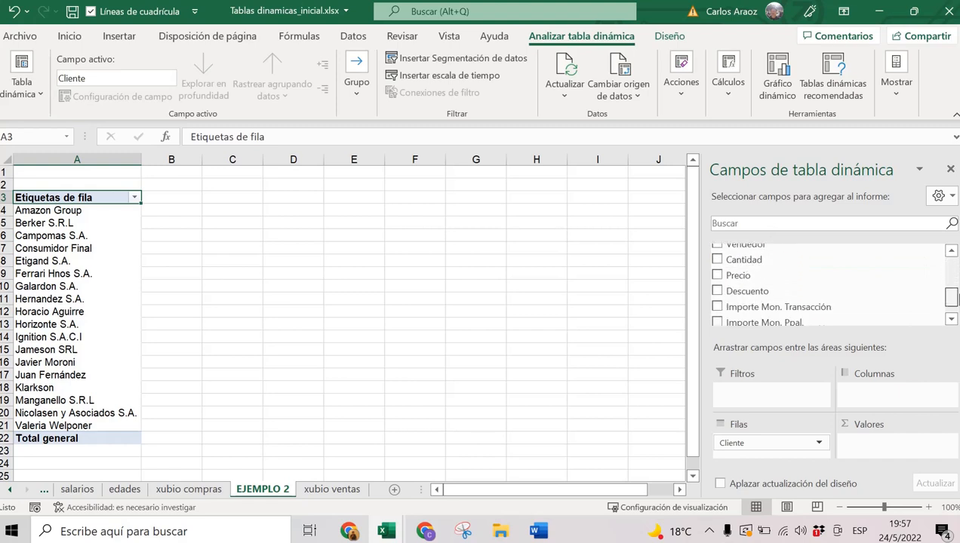
scroll(953, 267, "up", 4)
scroll(828, 285, "down", 5)
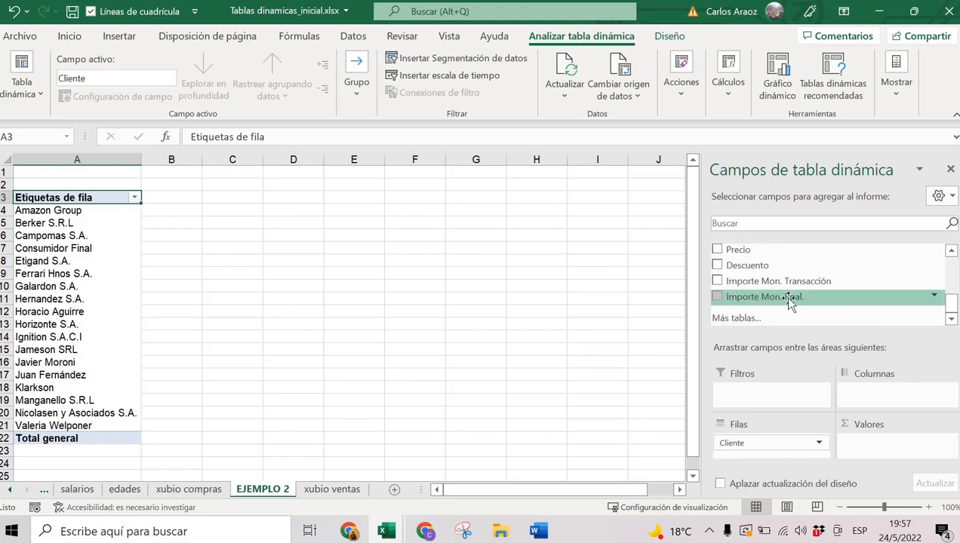
left_click(720, 298)
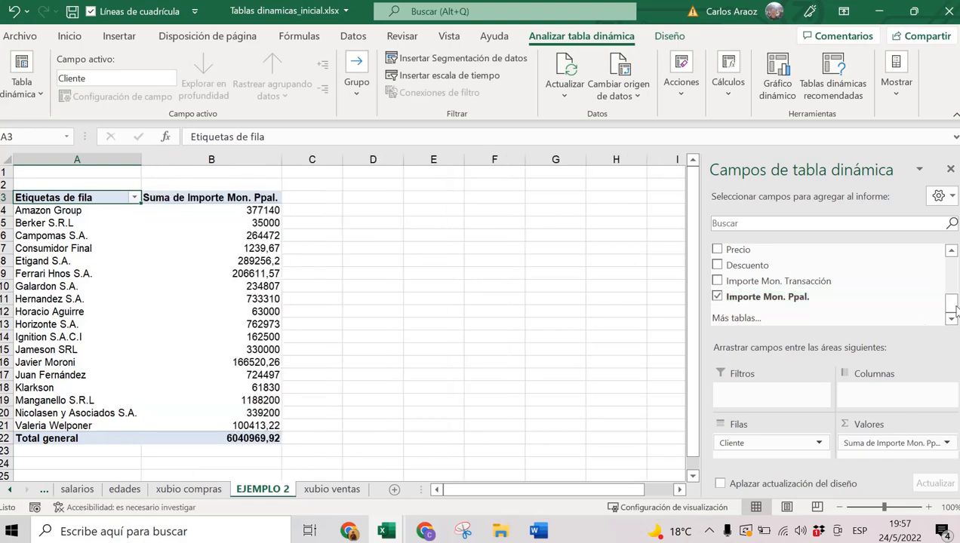
scroll(945, 309, "up", 3)
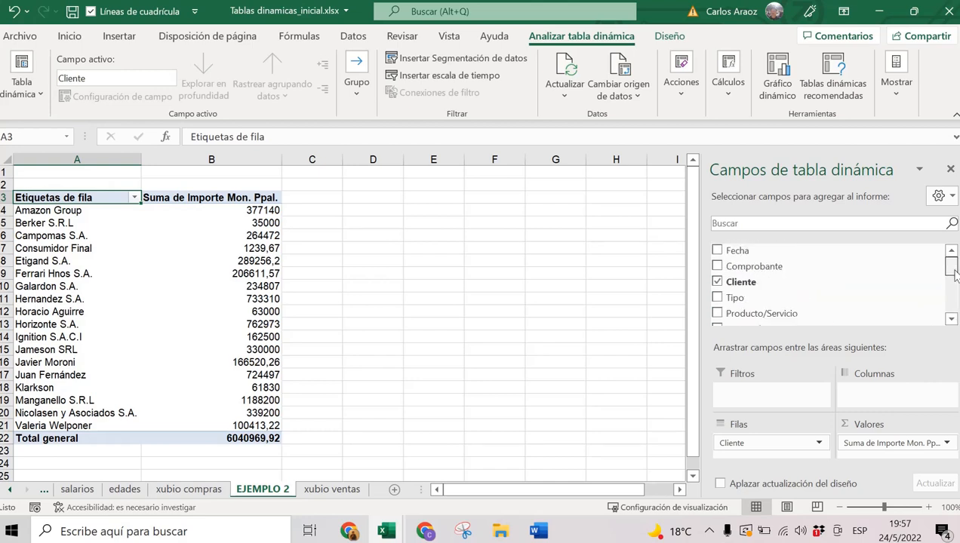
scroll(944, 309, "down", 3)
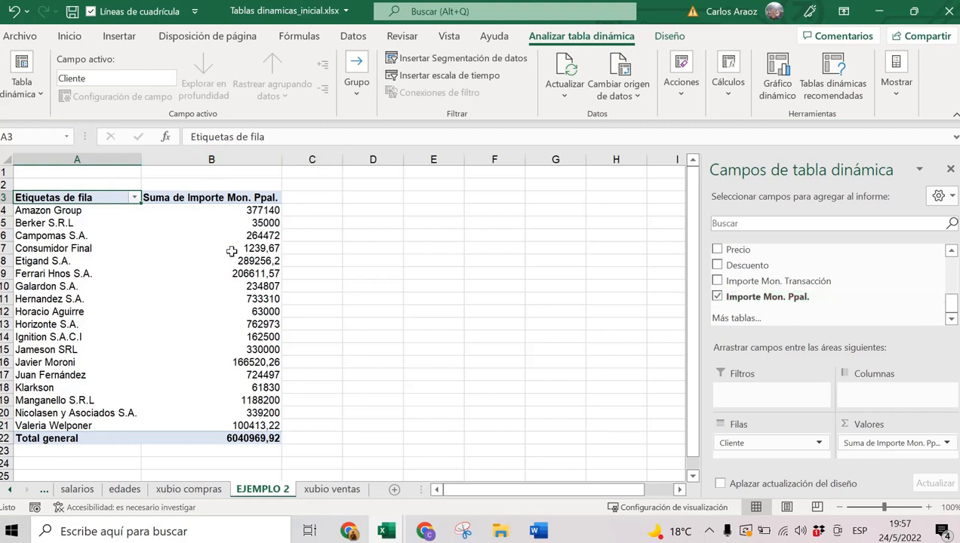
left_click(175, 198)
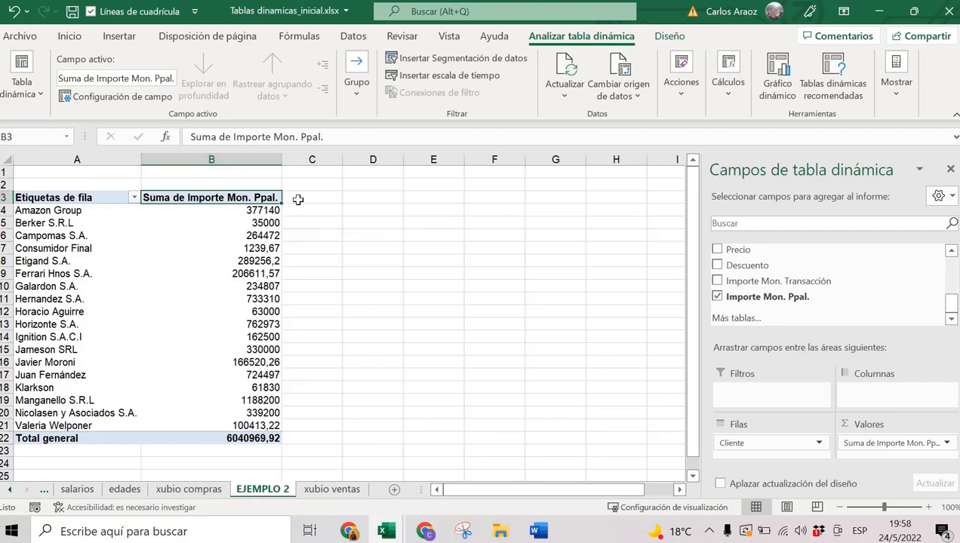
left_click(74, 212)
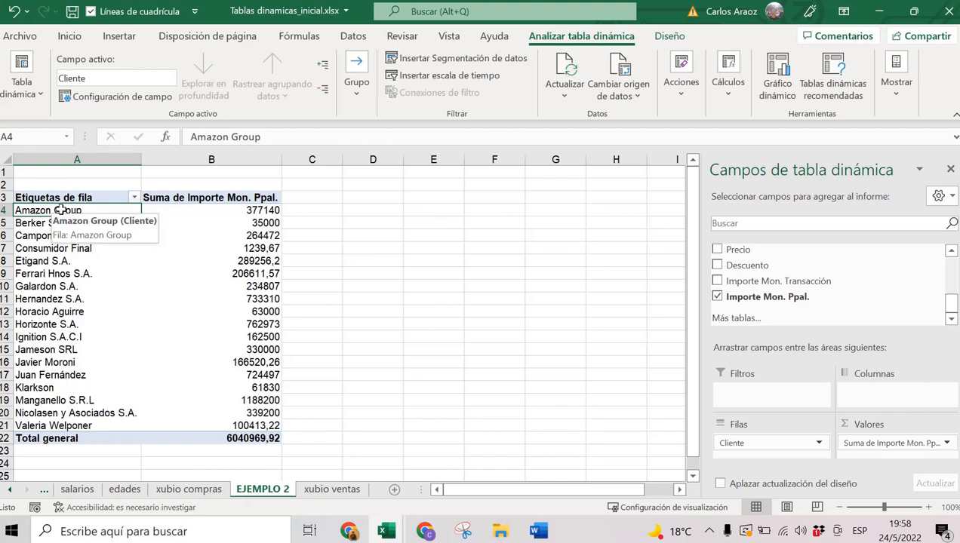
left_click(225, 211)
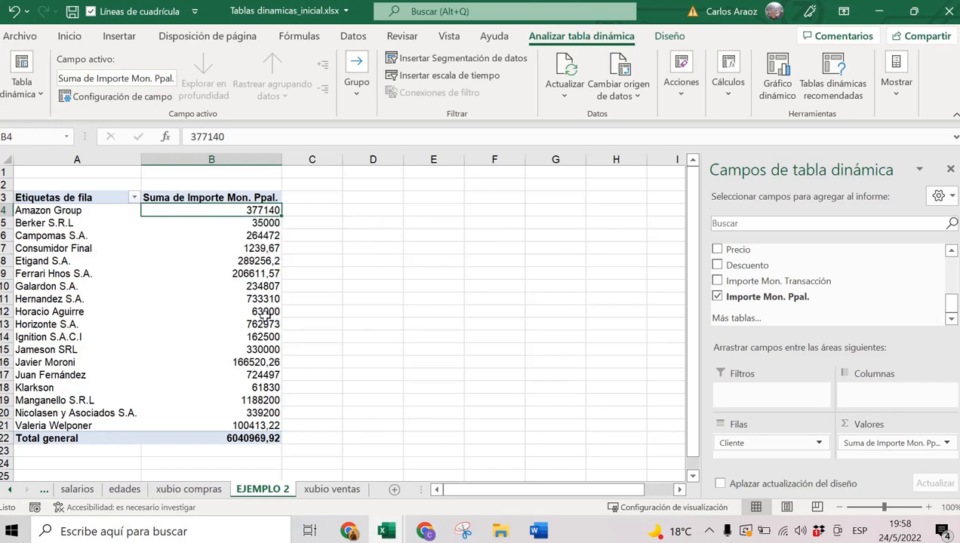
left_click(250, 438)
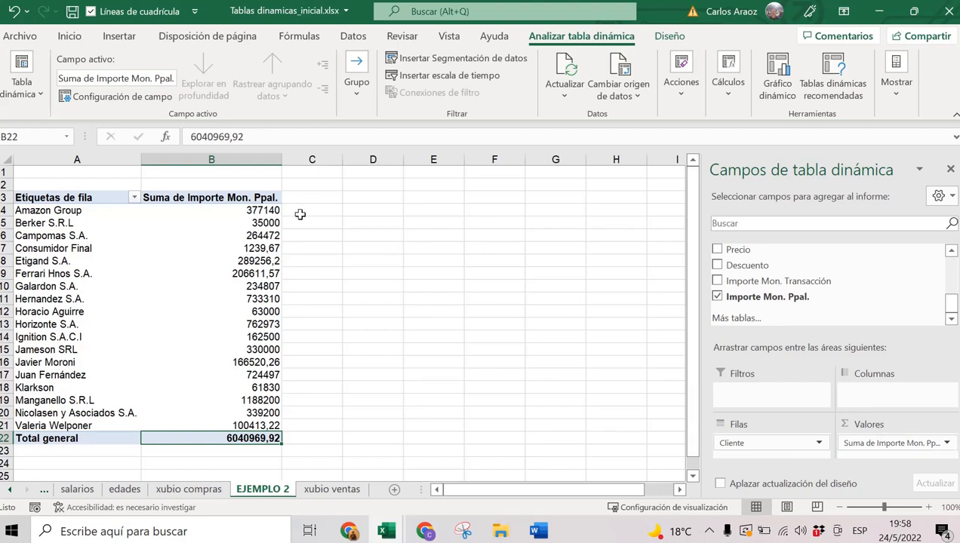
left_click(261, 222)
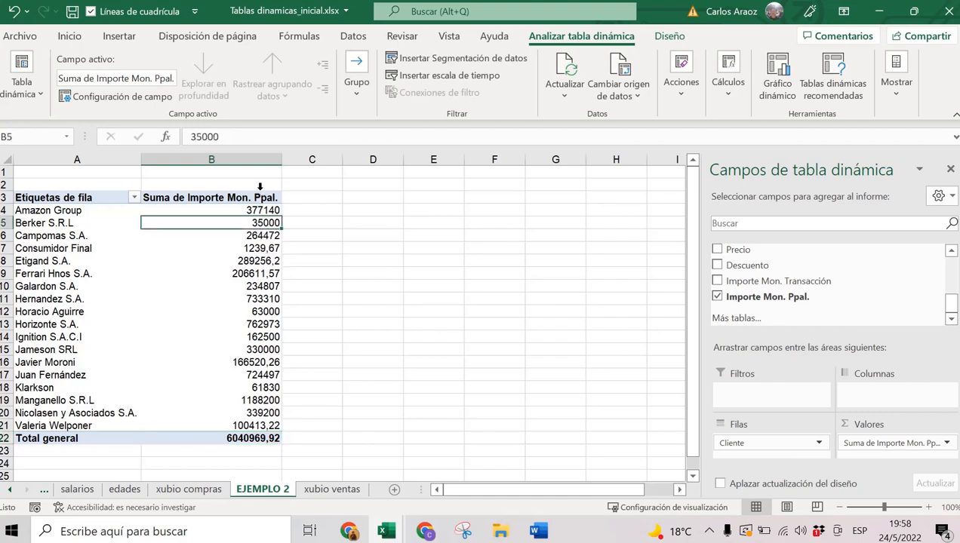
left_click(261, 238)
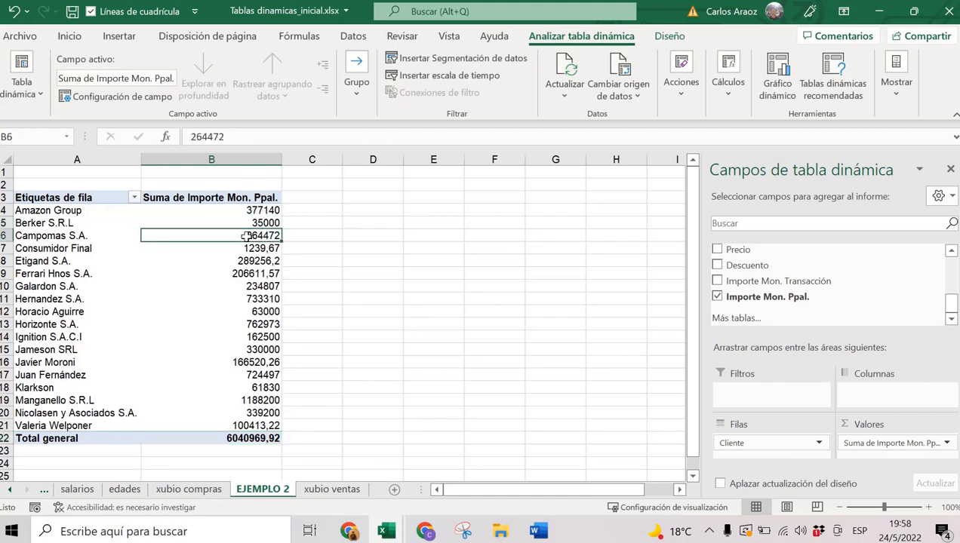
mouse_move(246, 236)
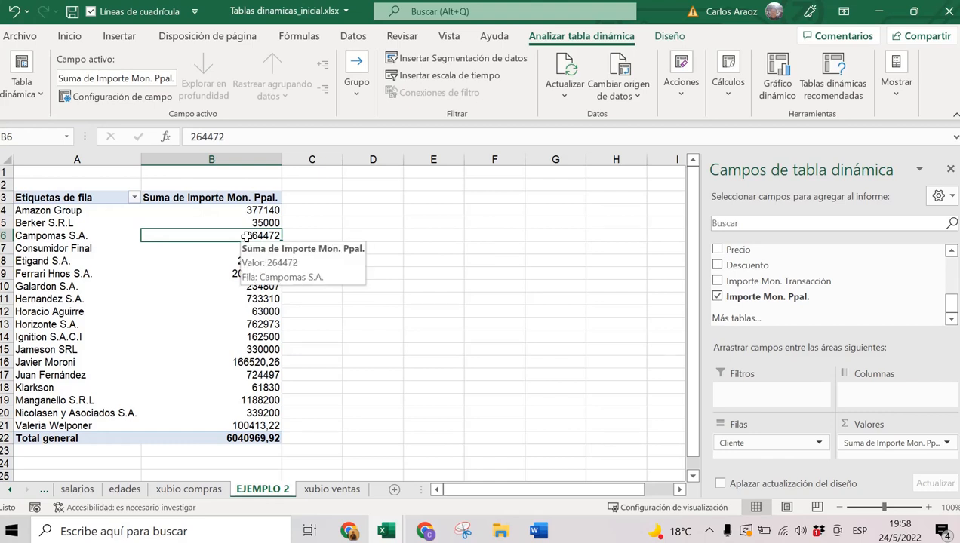
Sort the clients by Importe Mon. Ppal. from largest to smallest.
right_click(246, 236)
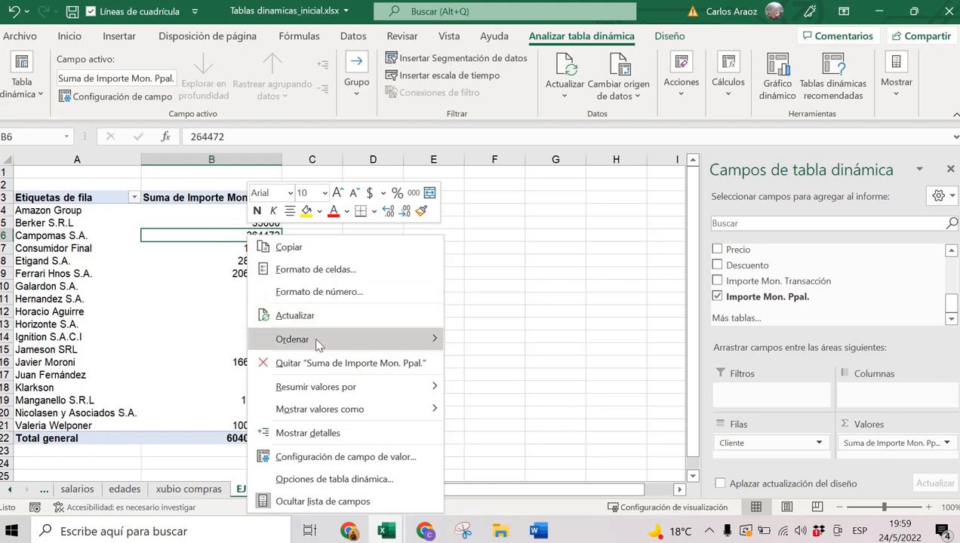
mouse_move(317, 344)
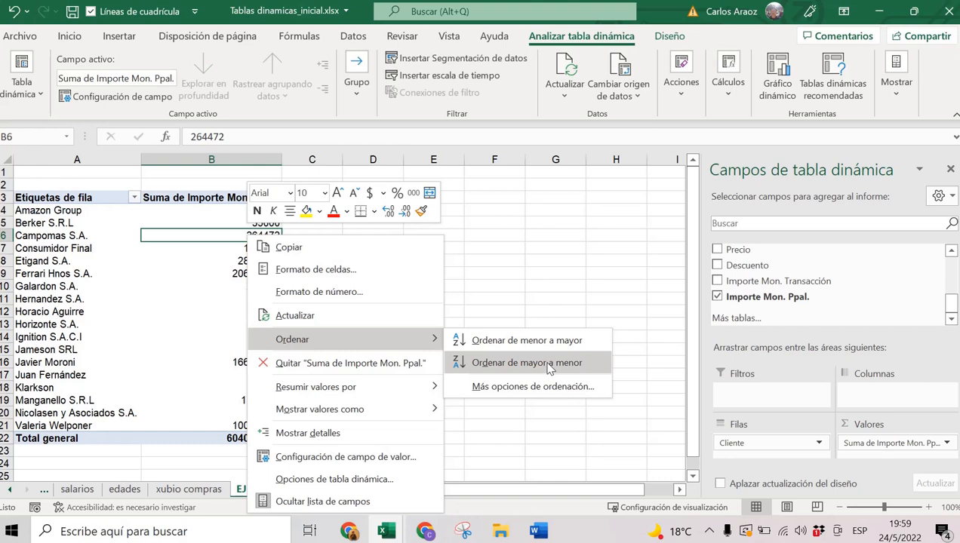
left_click(517, 363)
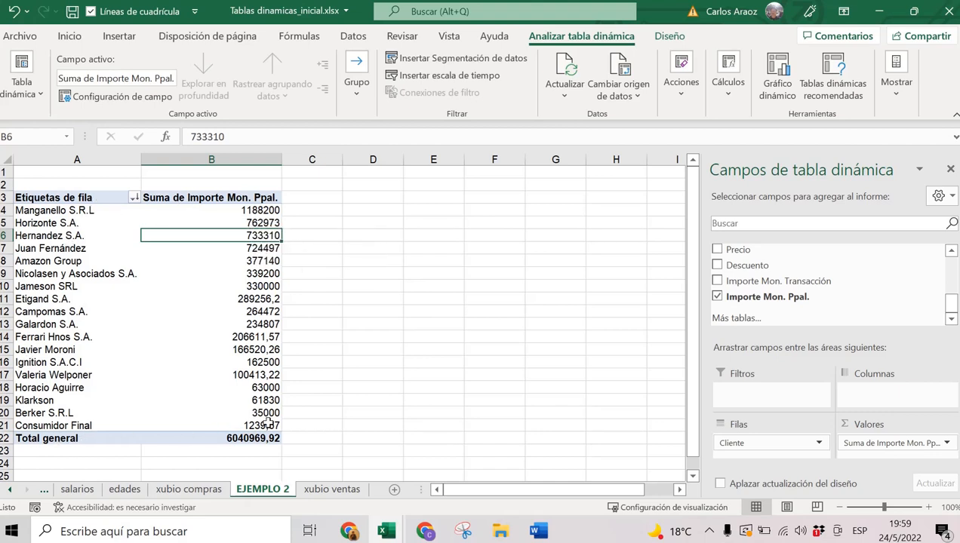
mouse_move(253, 351)
mouse_move(276, 299)
left_click(252, 373)
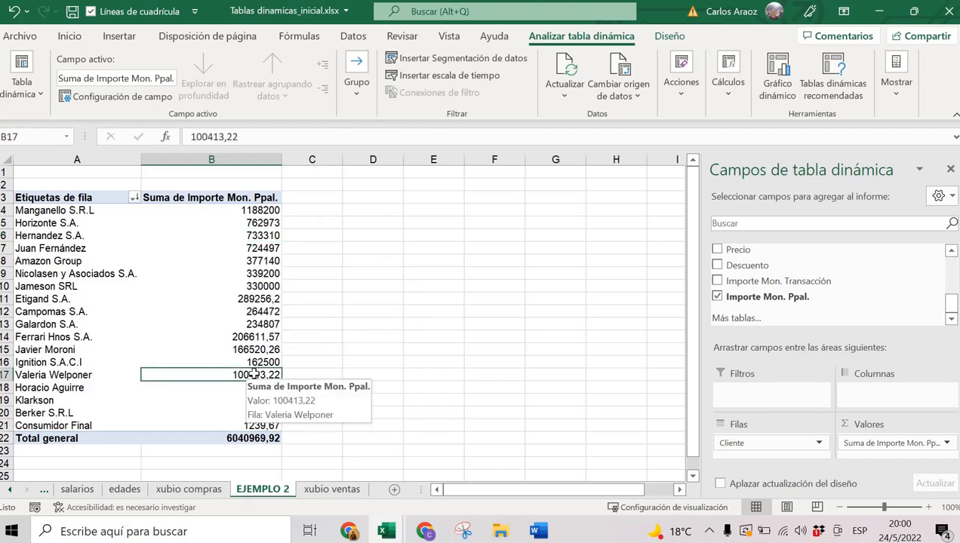
left_click(254, 336)
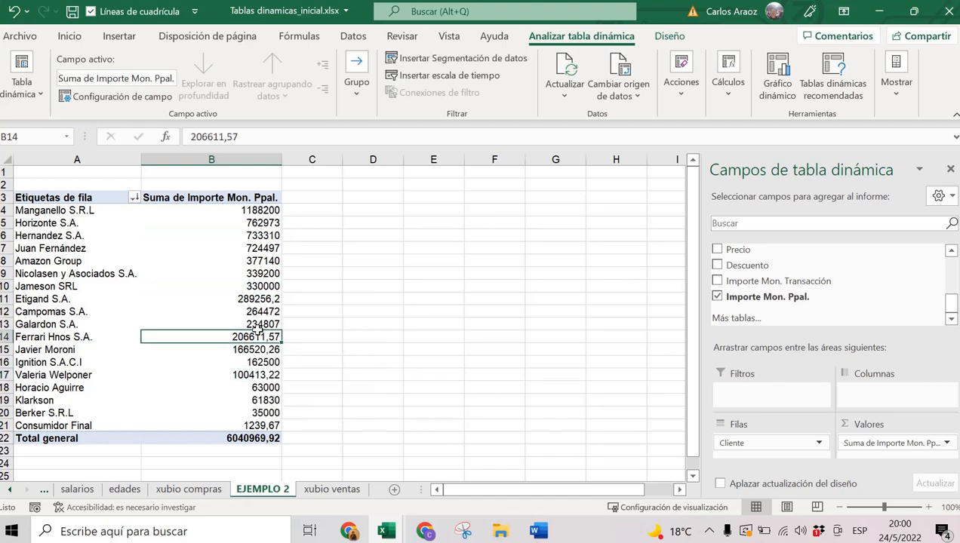
left_click(259, 299)
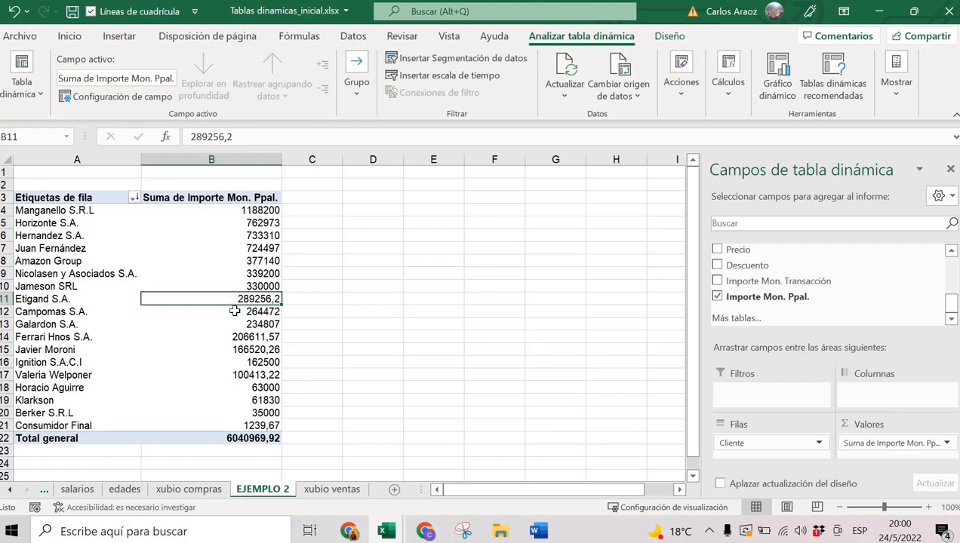
left_click(237, 337)
left_click(251, 373)
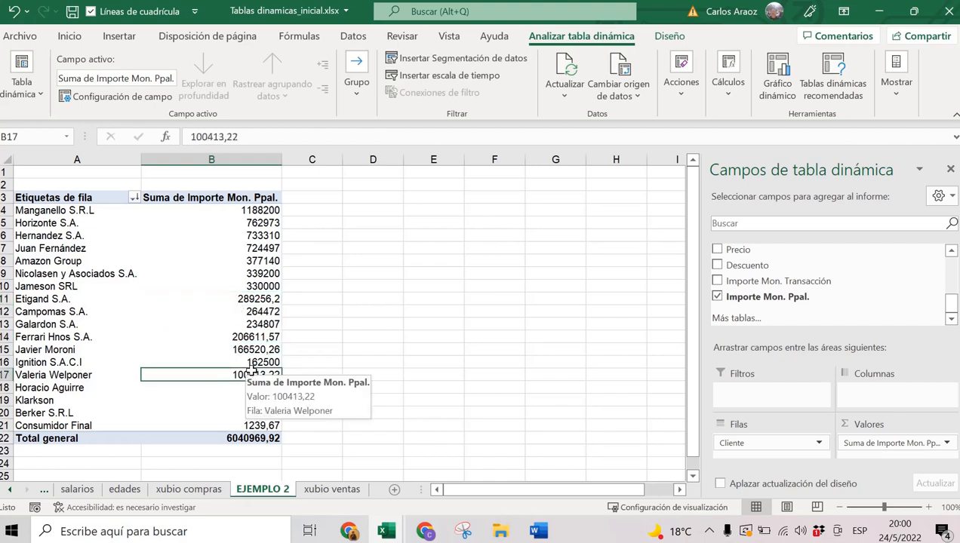
left_click(249, 249)
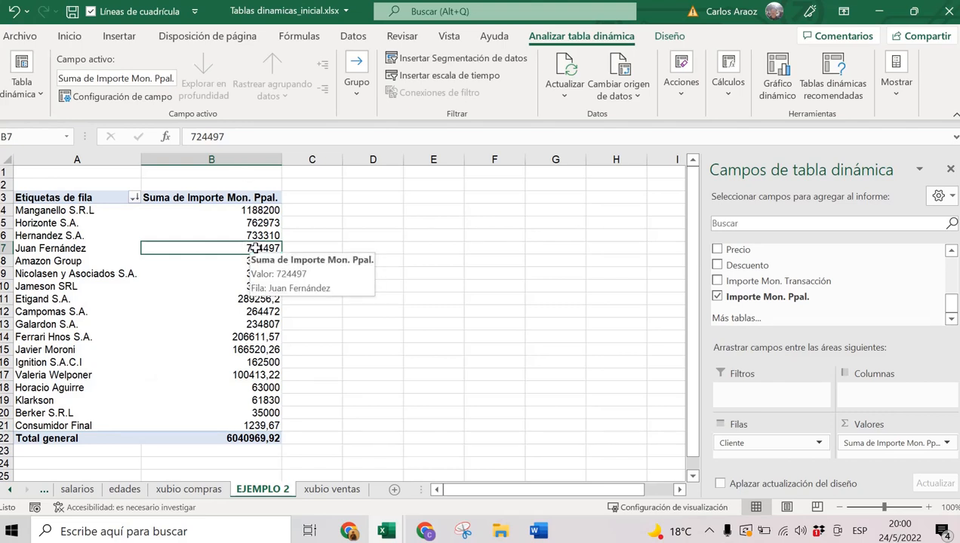
Format the Importe Mon. Ppal. sums as Contabilidad ($, two decimals), then select Manganello S.R.L's amount.
right_click(255, 248)
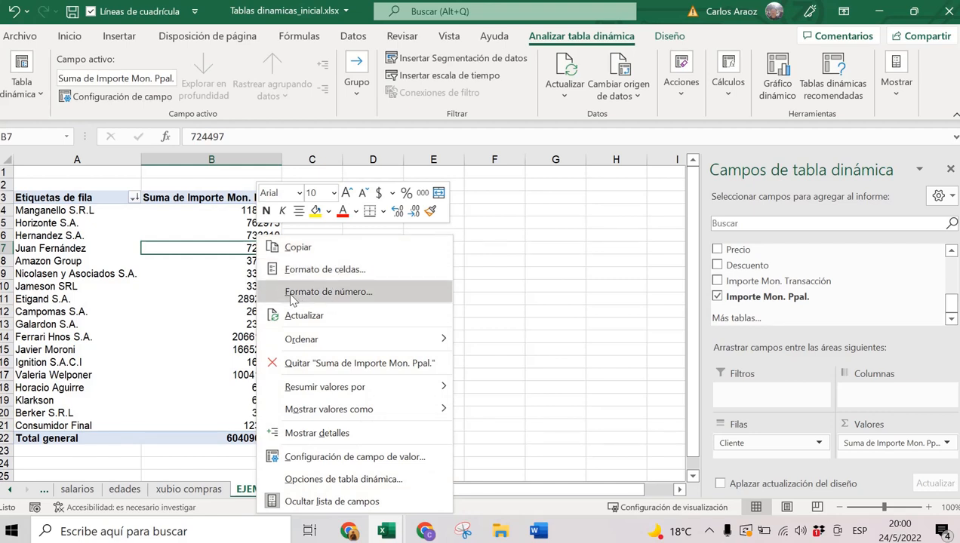
left_click(362, 294)
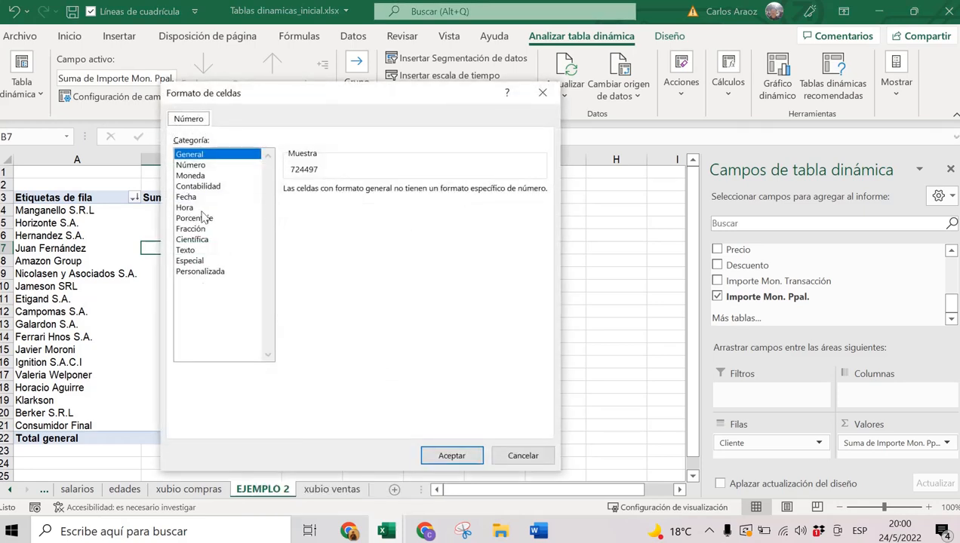
left_click(184, 187)
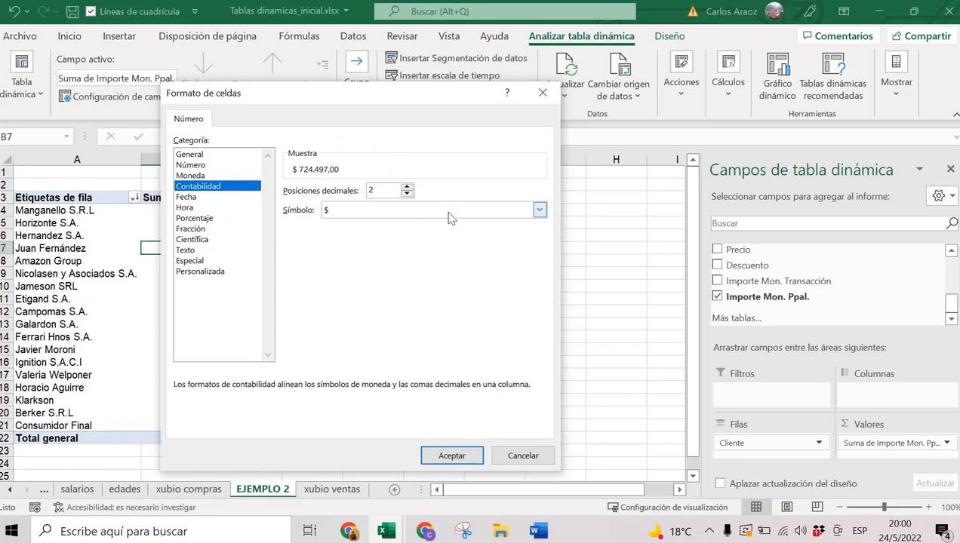
left_click(446, 455)
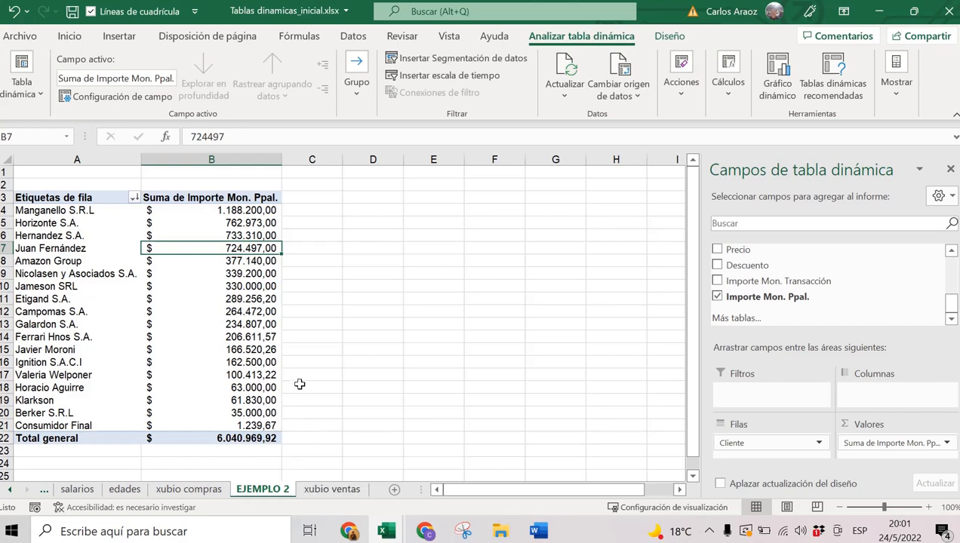
left_click(257, 213)
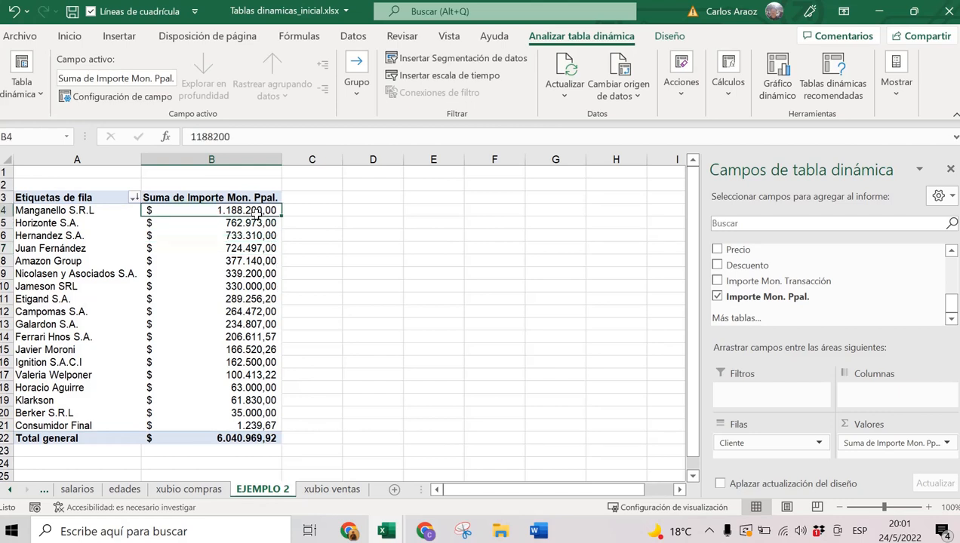
mouse_move(252, 212)
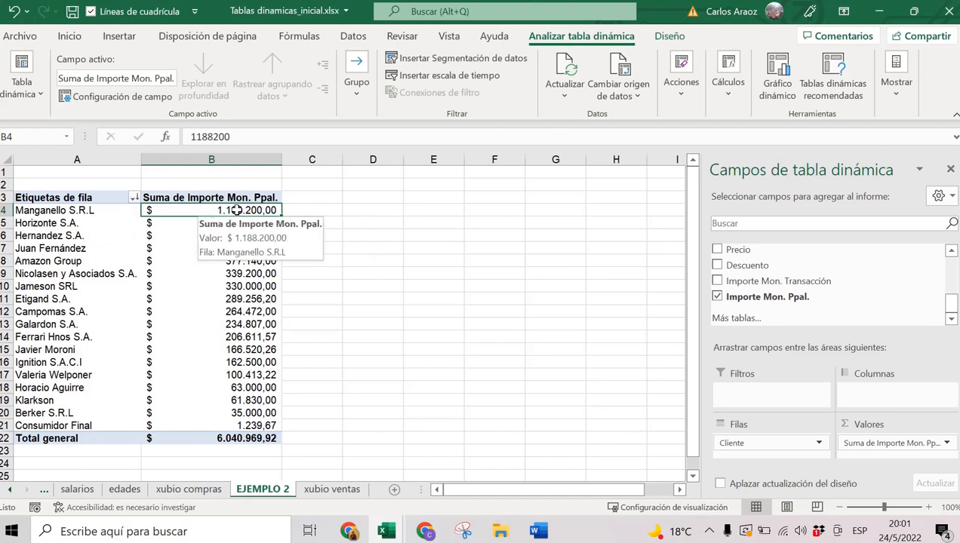
Drill into Manganello S.R.L's amount to list its detail rows on Hoja6 and check the 1188200 sum.
double_click(236, 209)
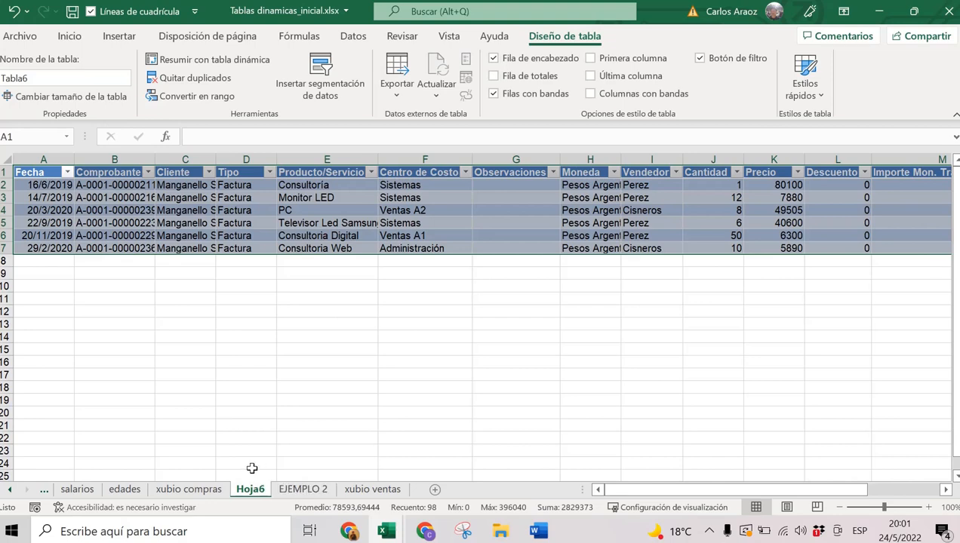
left_click(183, 166)
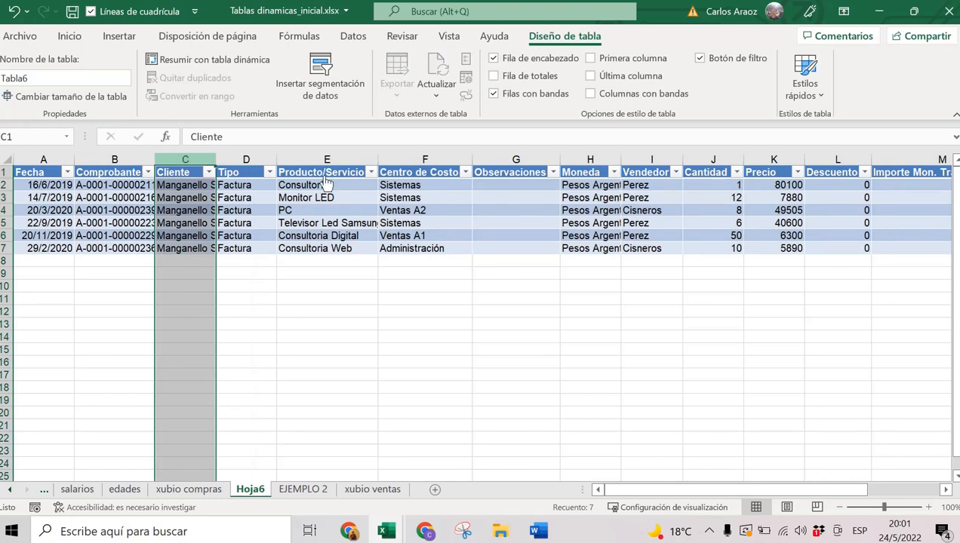
left_click_drag(751, 487, 860, 487)
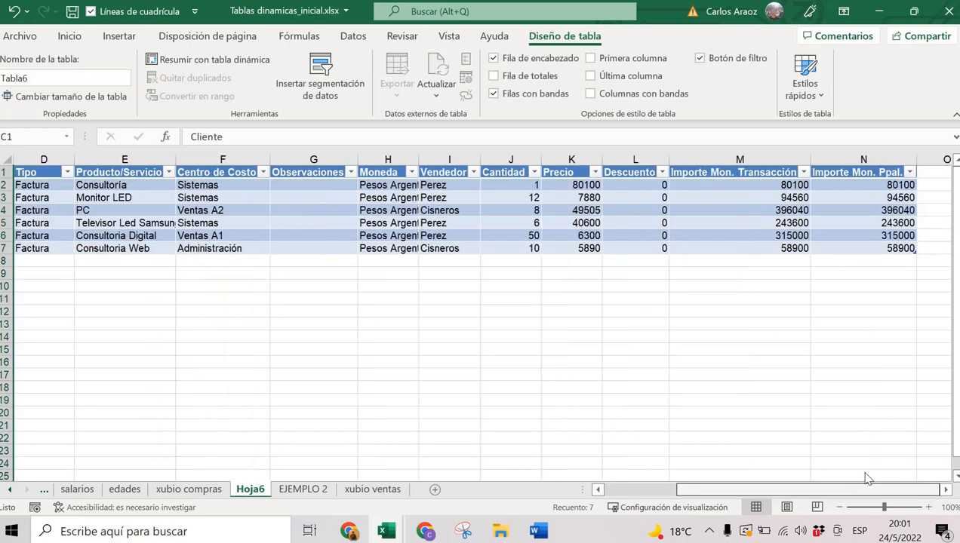
left_click(848, 160)
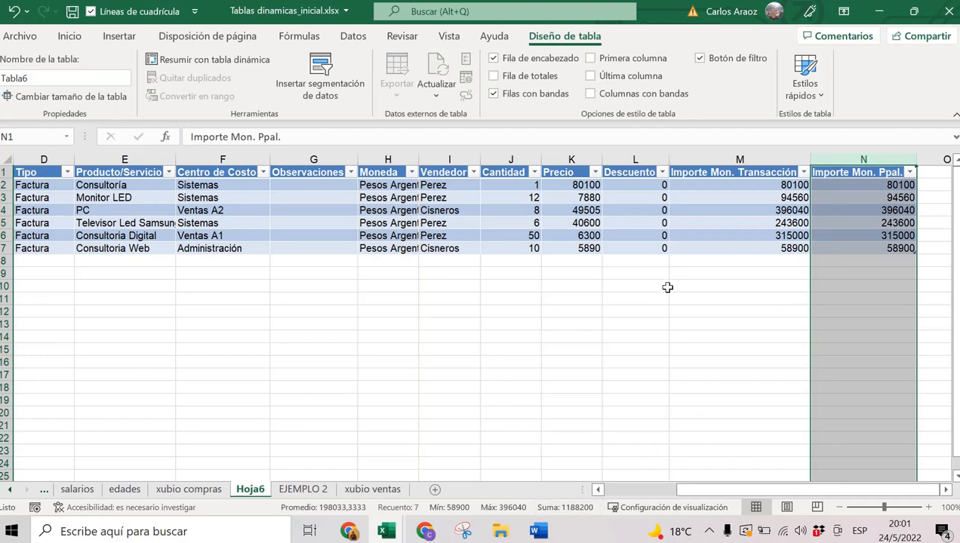
left_click(667, 287)
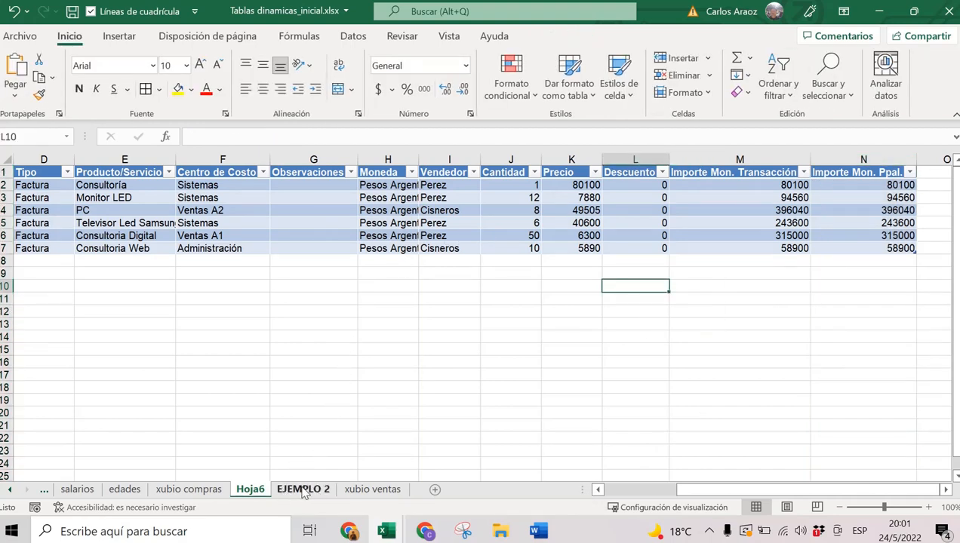
Compare the Hoja6 detail with the pivot, ending on the EJEMPLO 2 sheet.
left_click(323, 489)
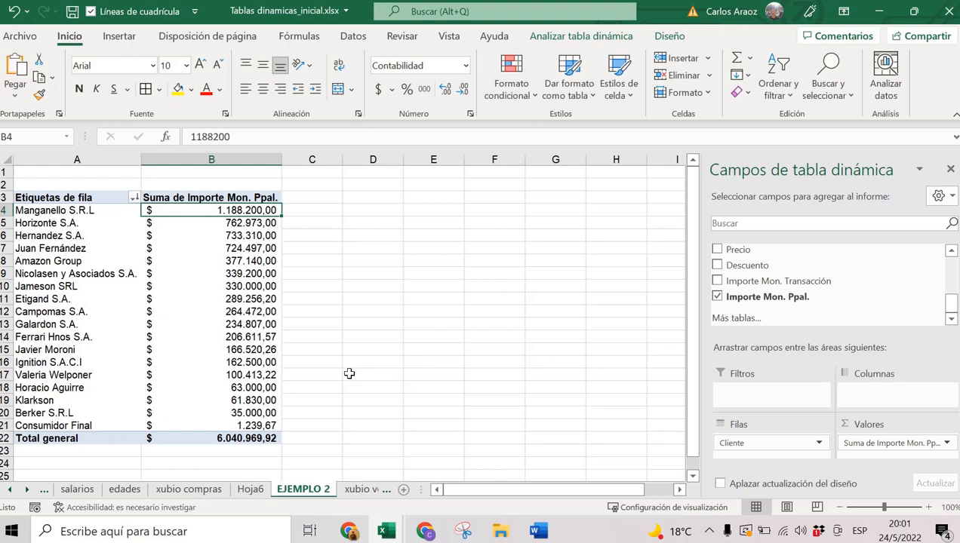
left_click(251, 489)
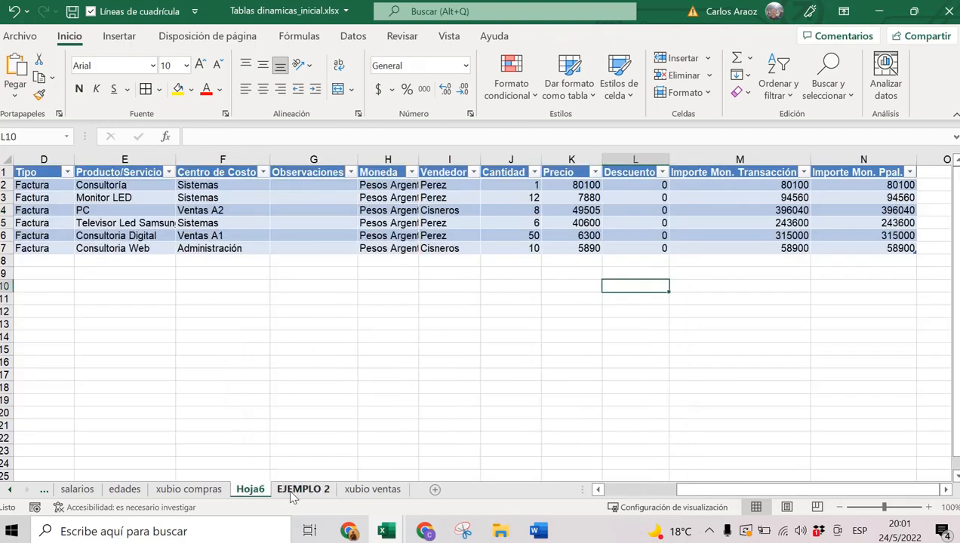
left_click(293, 491)
left_click(252, 489)
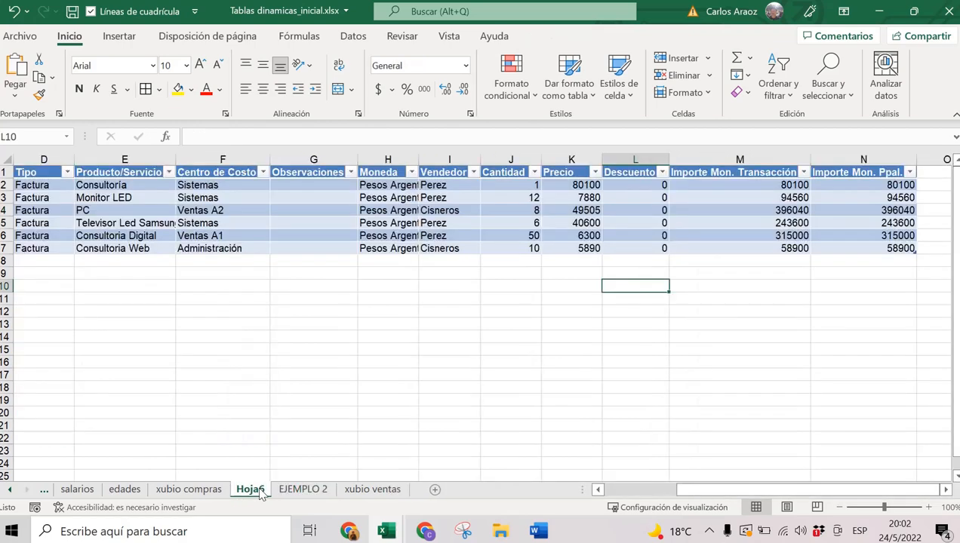
right_click(261, 491)
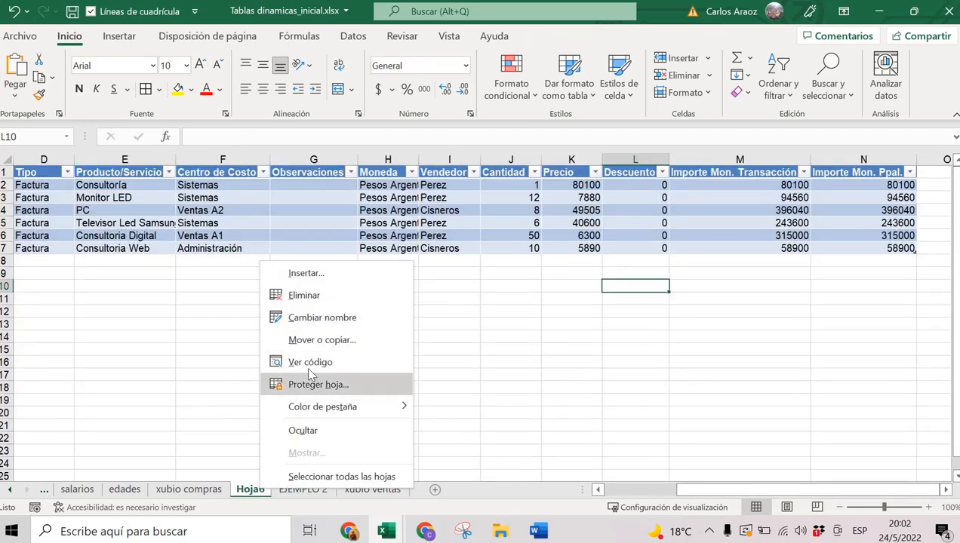
left_click(305, 494)
left_click(305, 492)
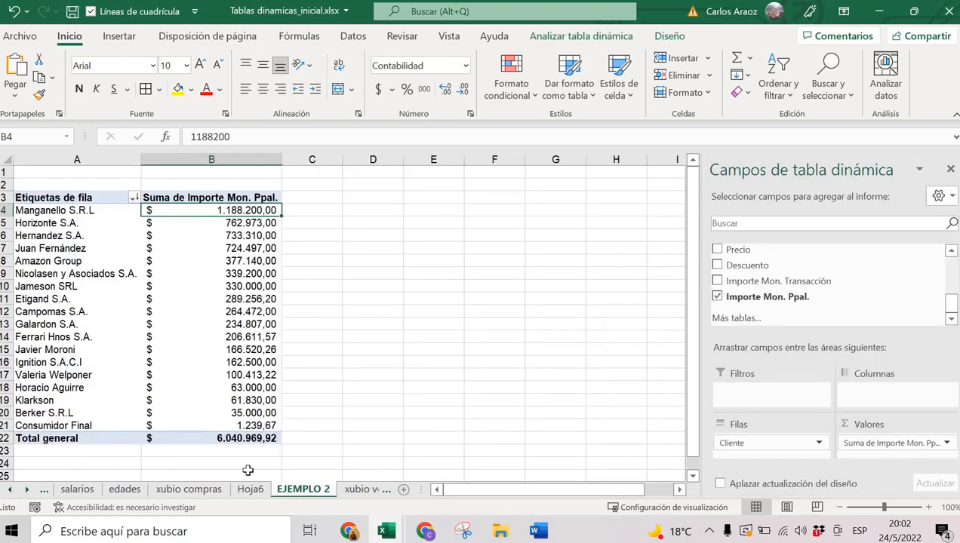
Select cell B9 and the B3 and A3 headers, then bring up the Etiquetas de fila sort and filter menu.
left_click(203, 268)
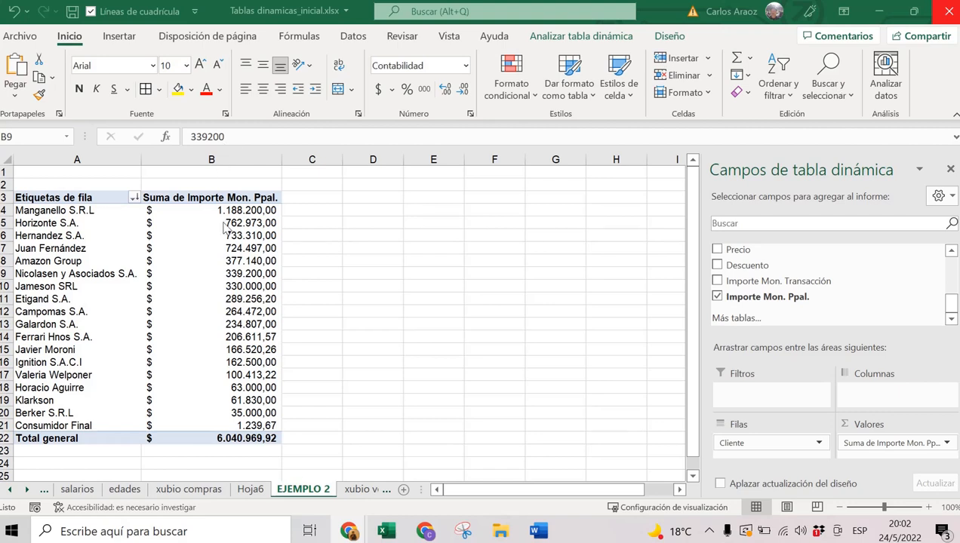
mouse_move(224, 232)
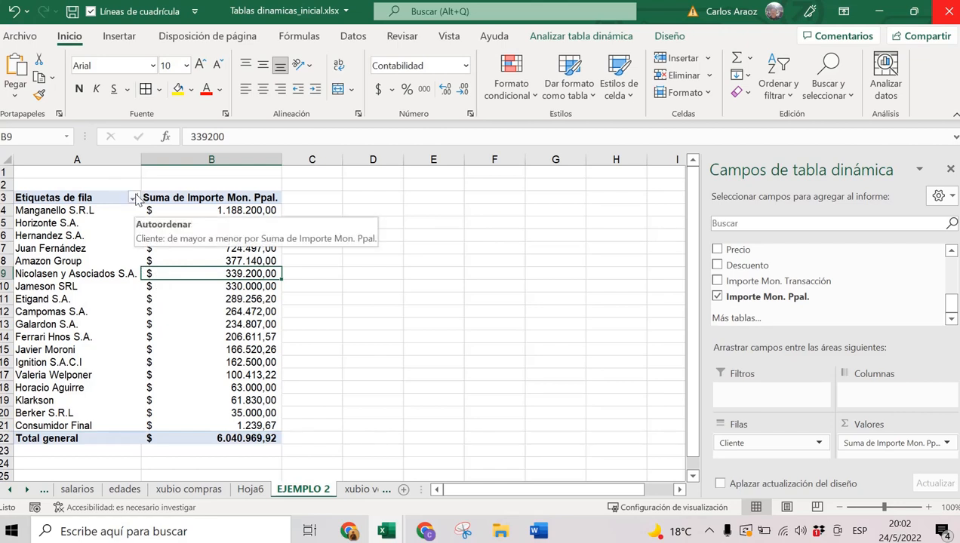
left_click(218, 197)
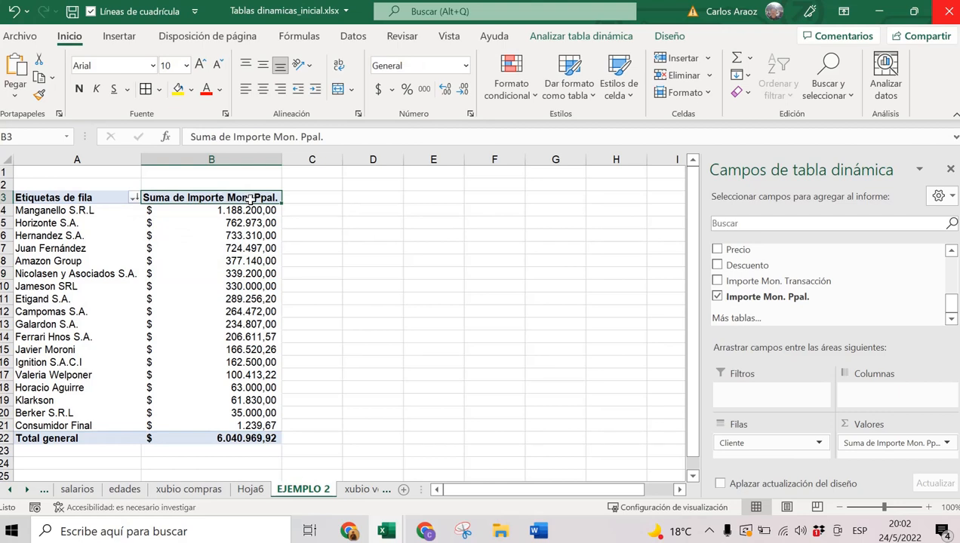
left_click(71, 198)
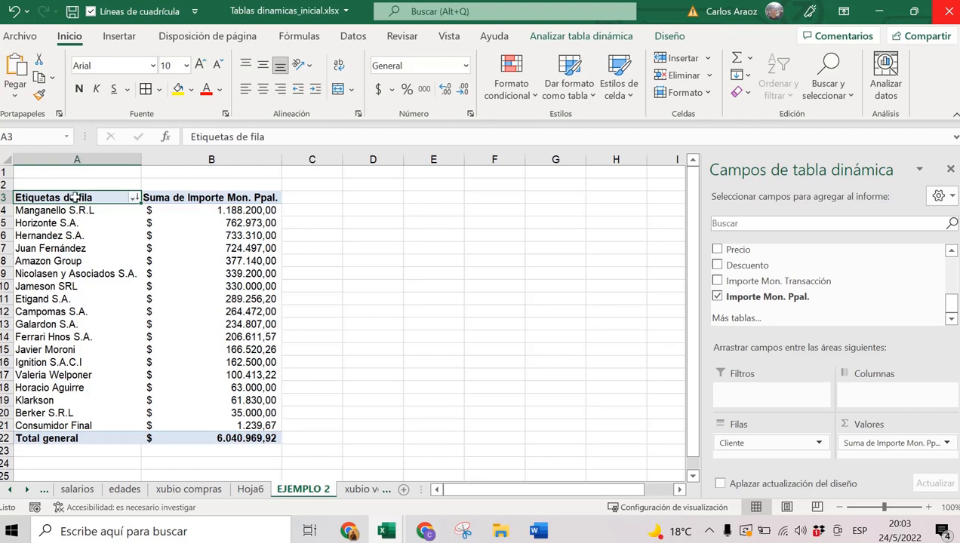
left_click(133, 198)
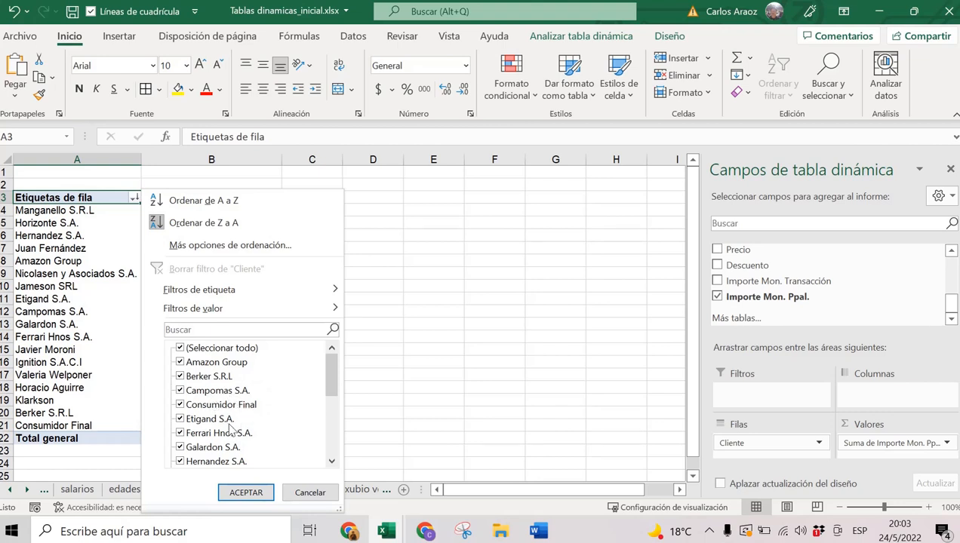
Apply a Mayor o igual que value filter of 100000 on Suma de Importe Mon. Ppal.
mouse_move(203, 291)
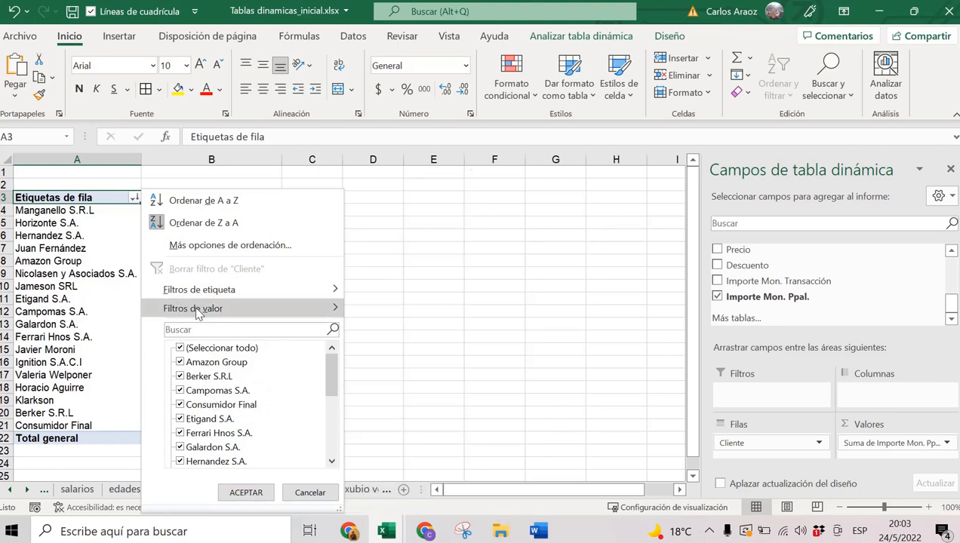
mouse_move(196, 313)
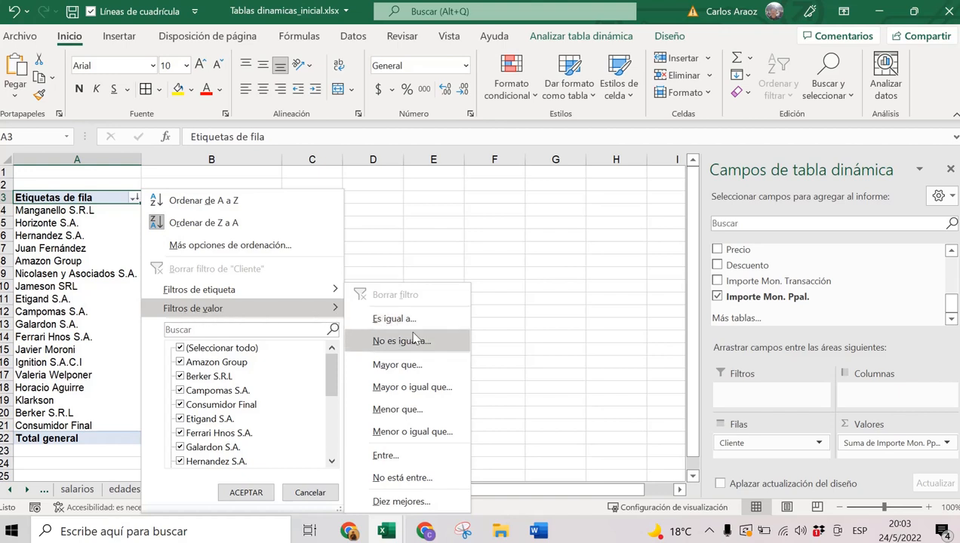
left_click(398, 392)
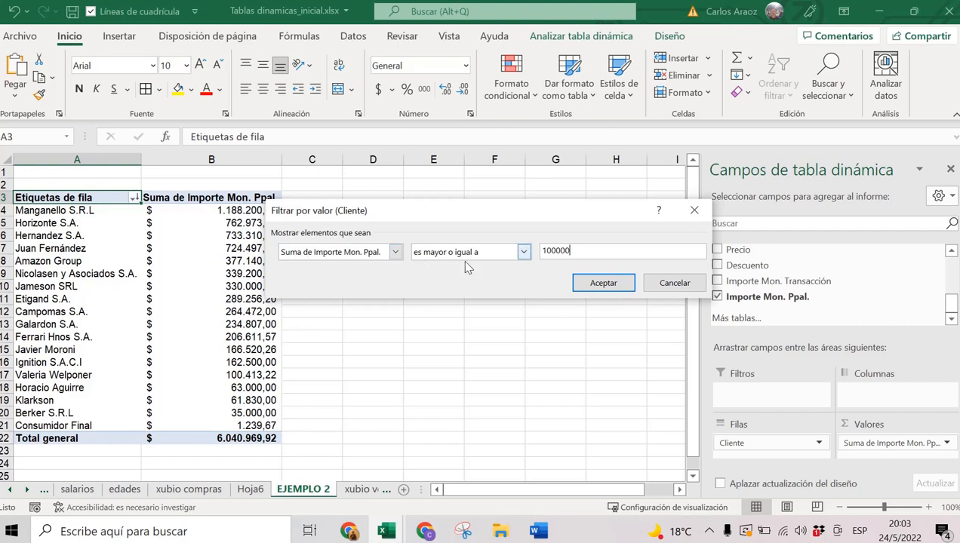
double_click(530, 252)
left_click(604, 284)
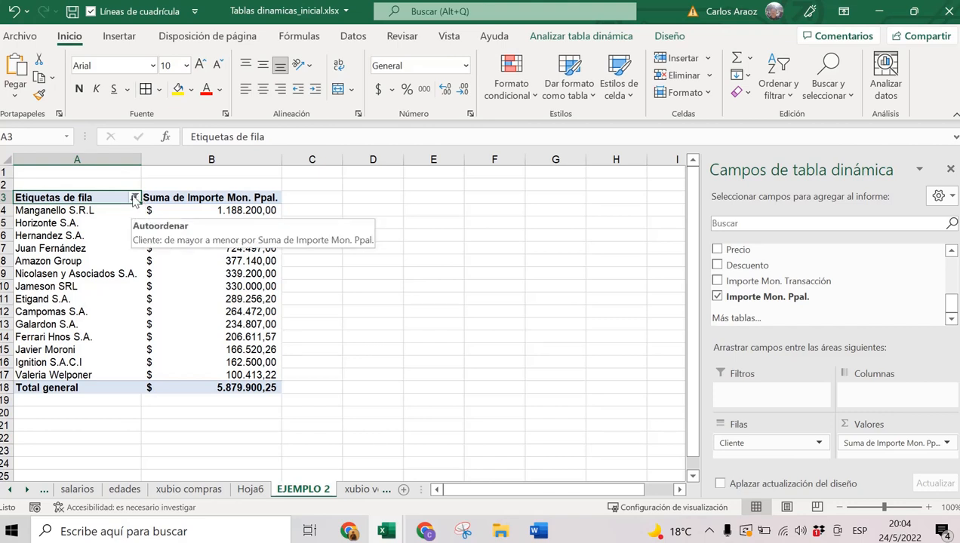
Clear the Cliente value filter so all clients show again, totalling $ 6.040.969,92.
left_click_drag(950, 302, 936, 250)
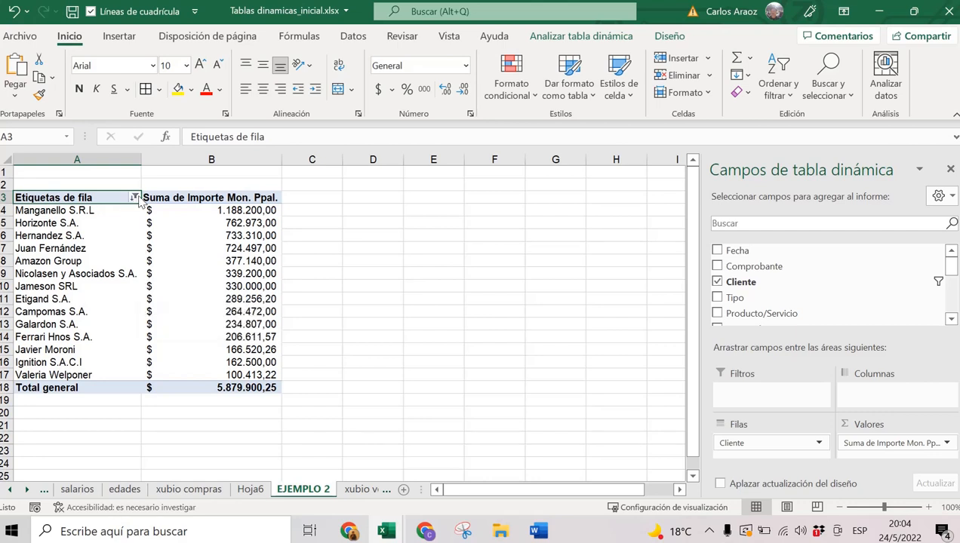
mouse_move(135, 198)
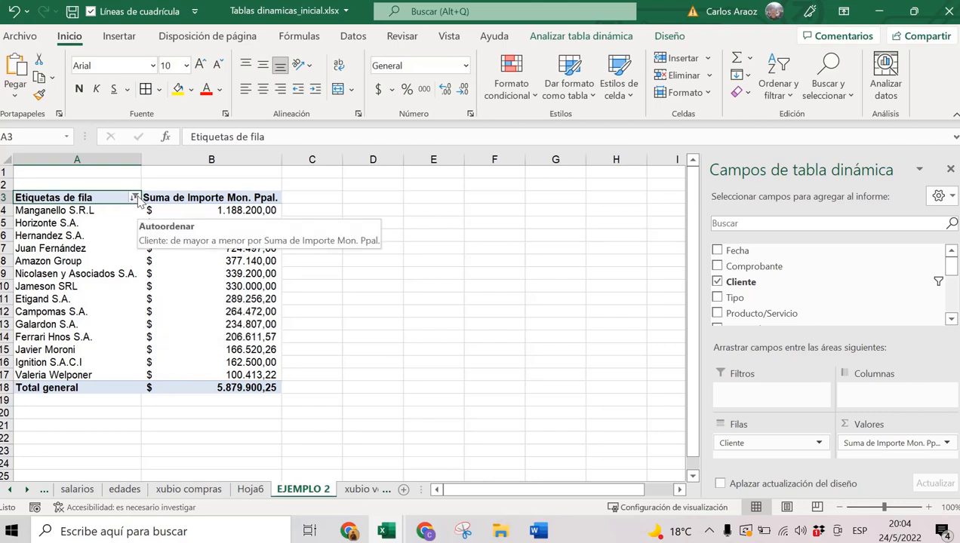
left_click(134, 197)
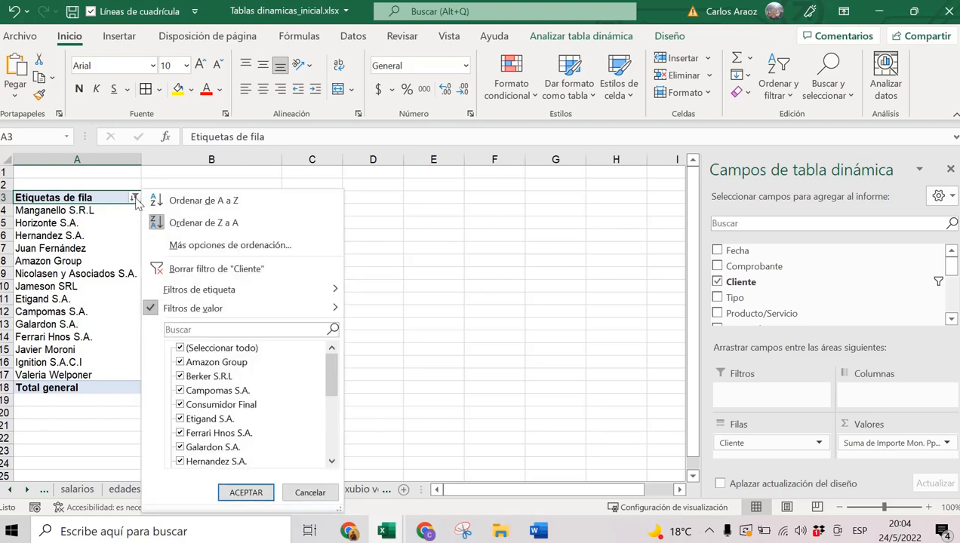
left_click(184, 269)
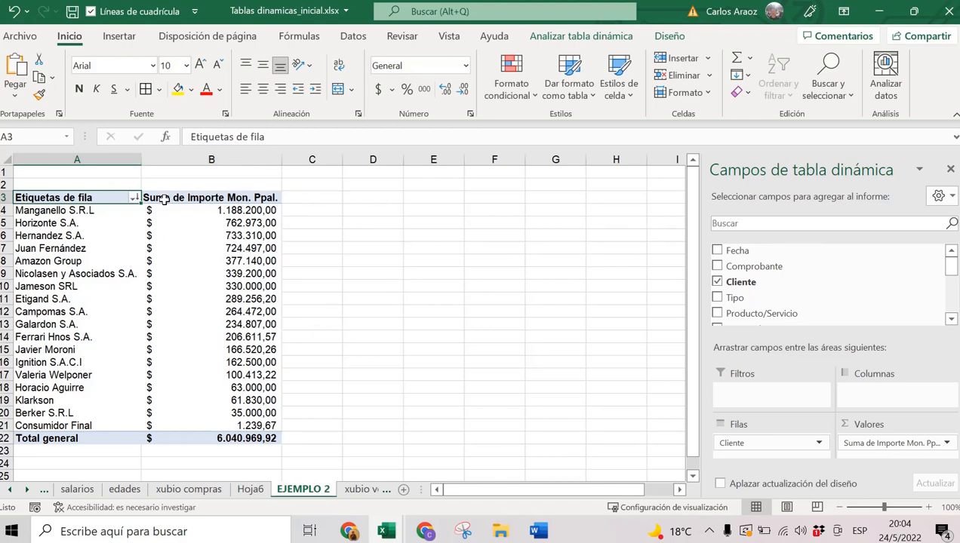
left_click(134, 199)
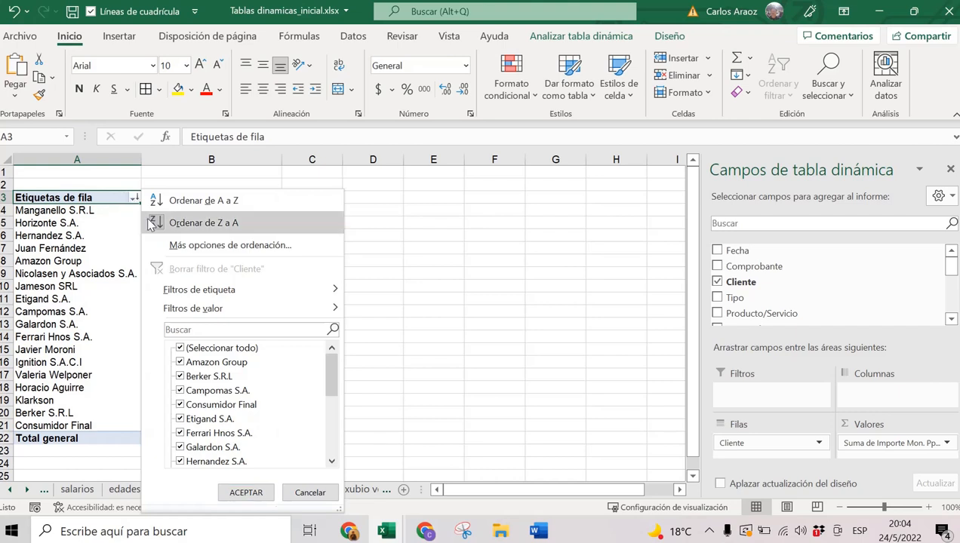
mouse_move(201, 313)
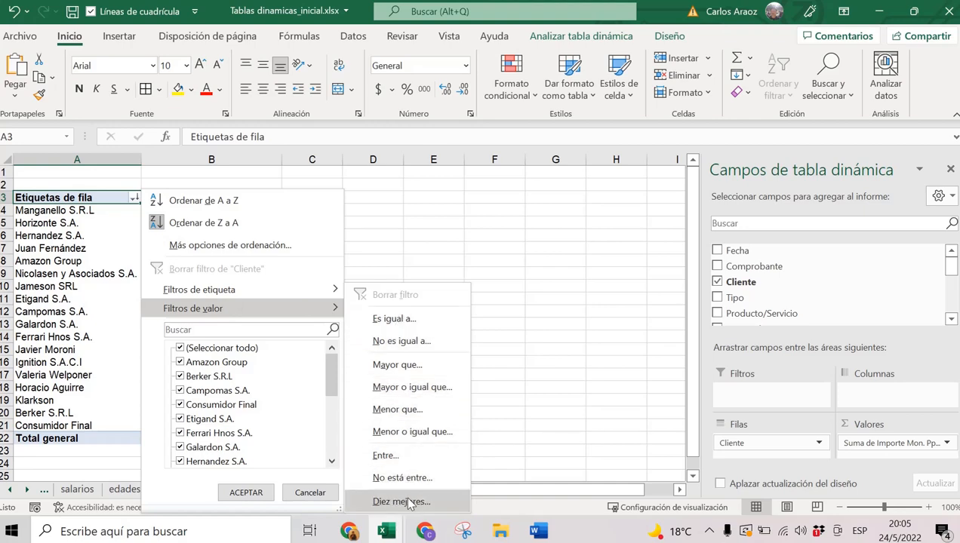
left_click(408, 503)
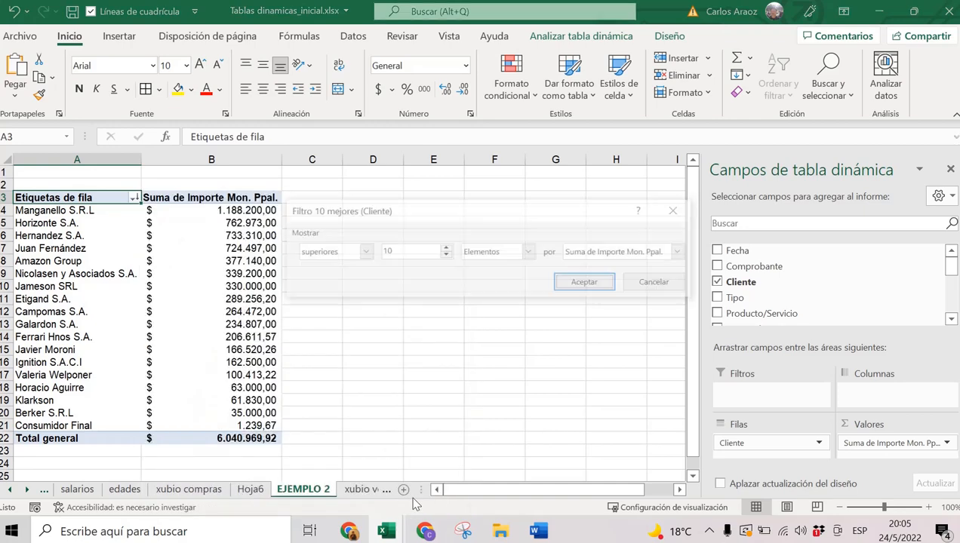
double_click(381, 252)
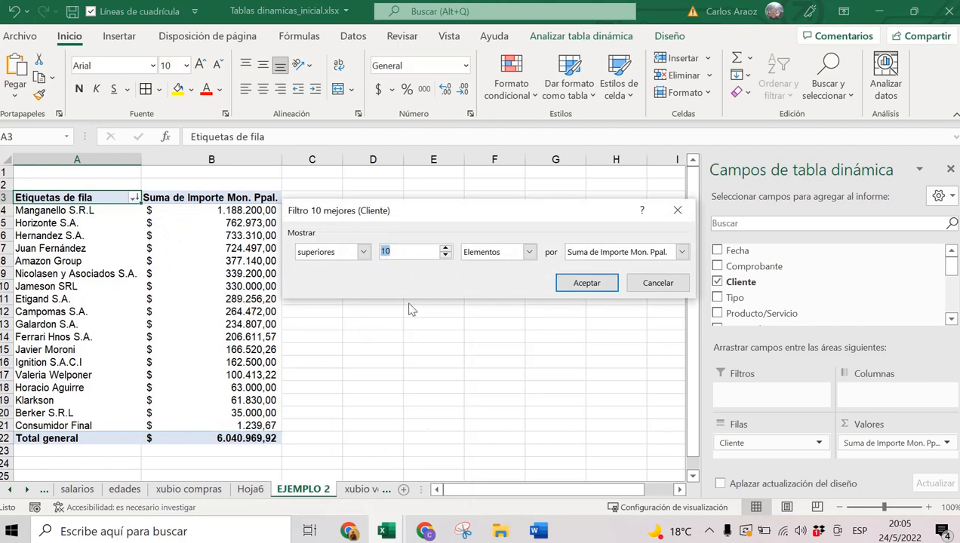
type("5")
left_click(445, 257)
left_click(657, 255)
left_click(657, 262)
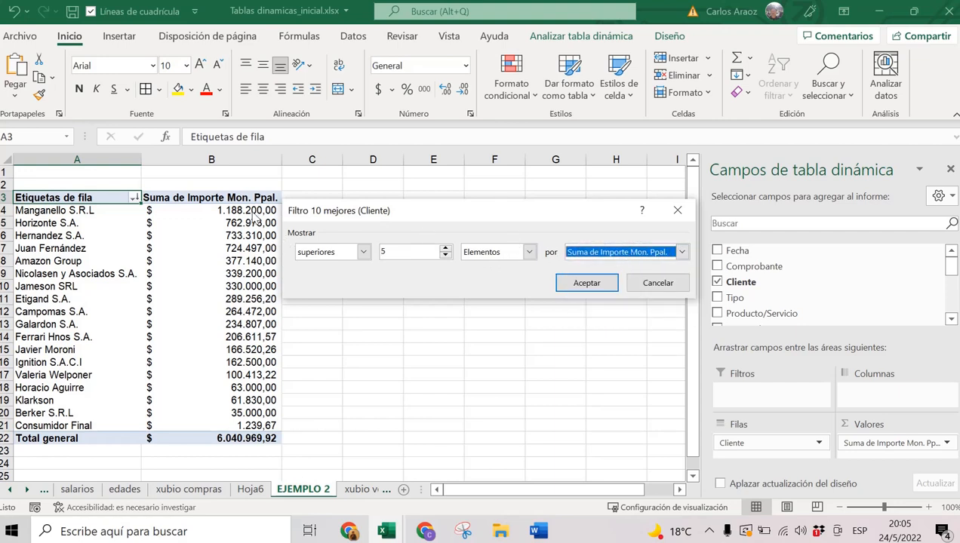
left_click(596, 283)
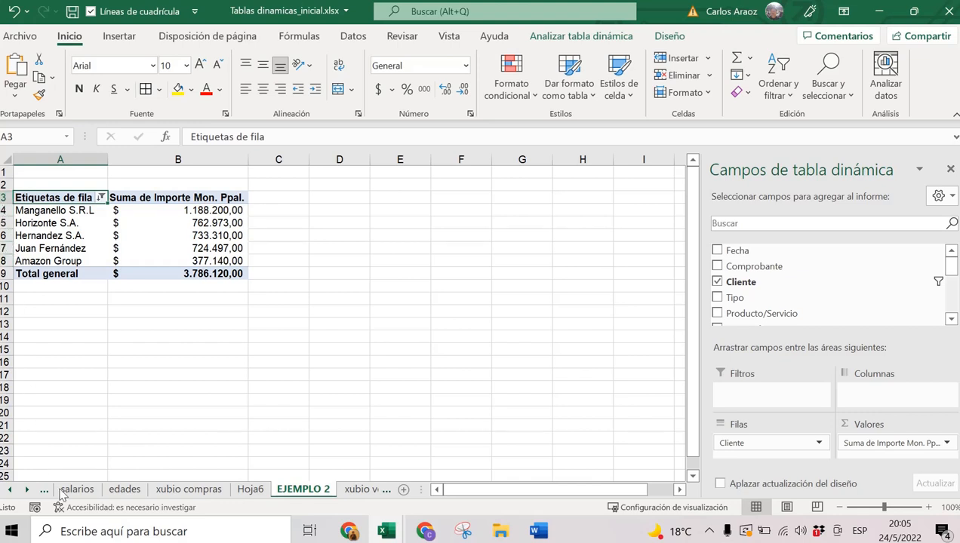
left_click(101, 198)
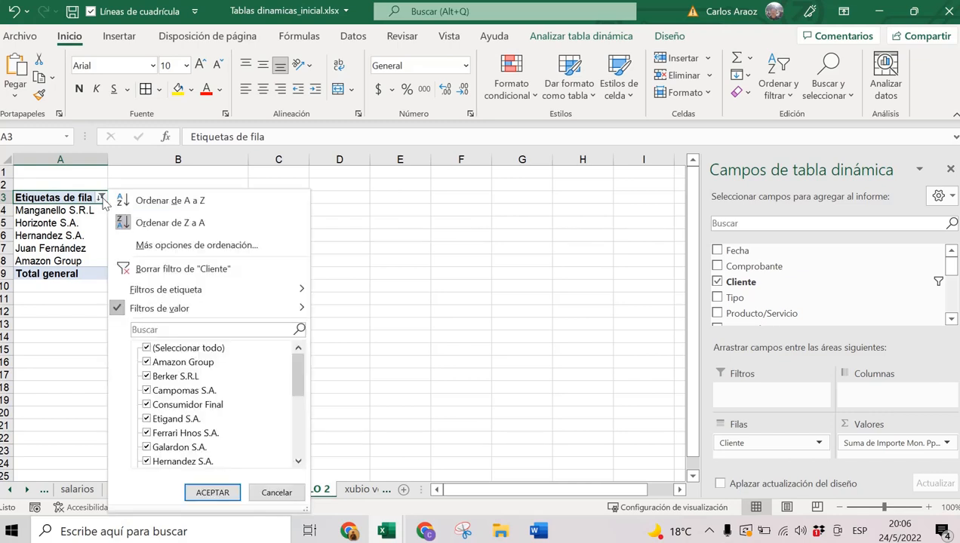
left_click(166, 270)
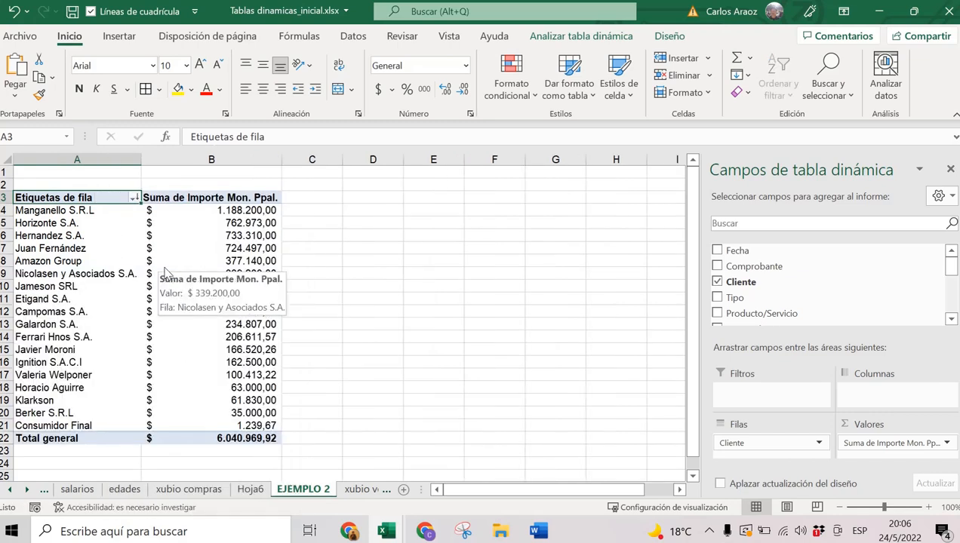
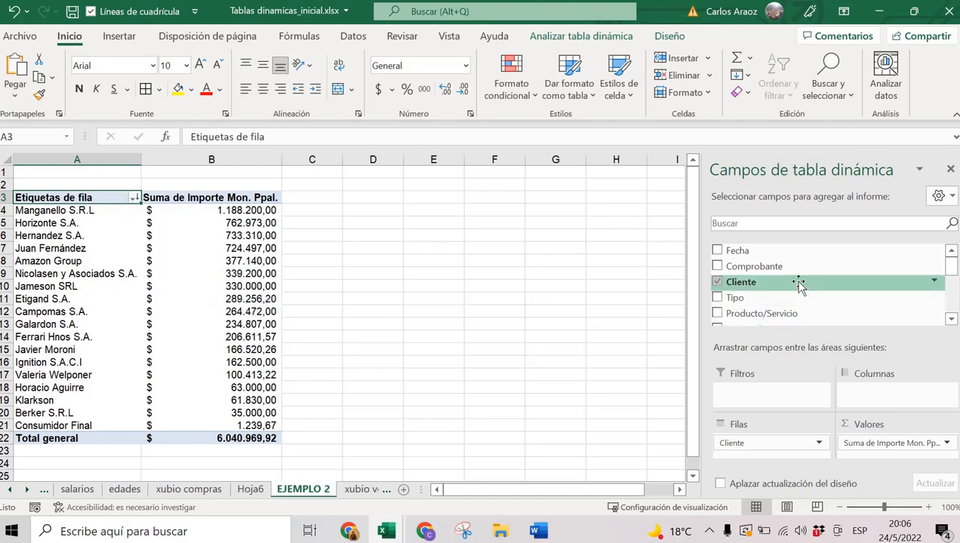
Tick Centro de Costo in the field list so it nests under Cliente in Filas.
scroll(784, 281, "down", 3)
scroll(784, 280, "down", 2)
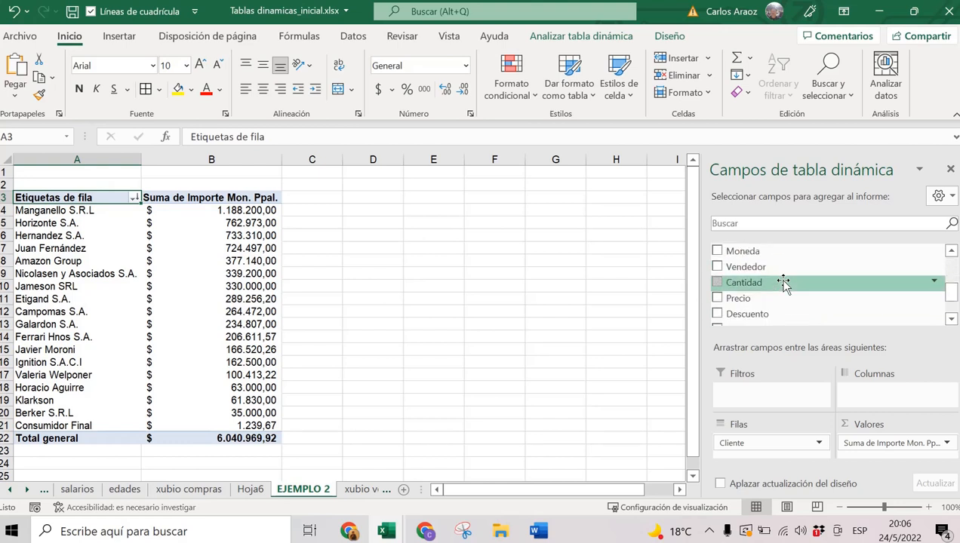
scroll(784, 280, "up", 5)
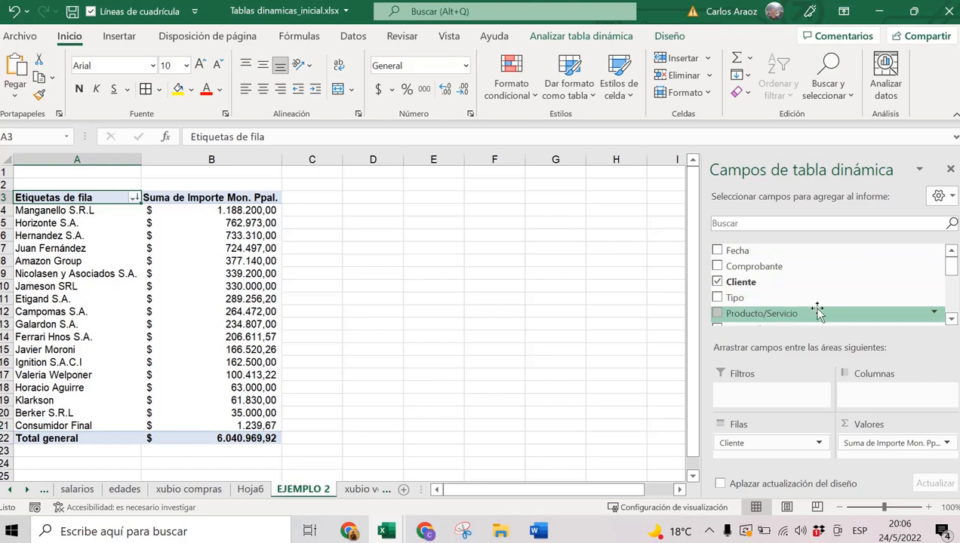
left_click(951, 318)
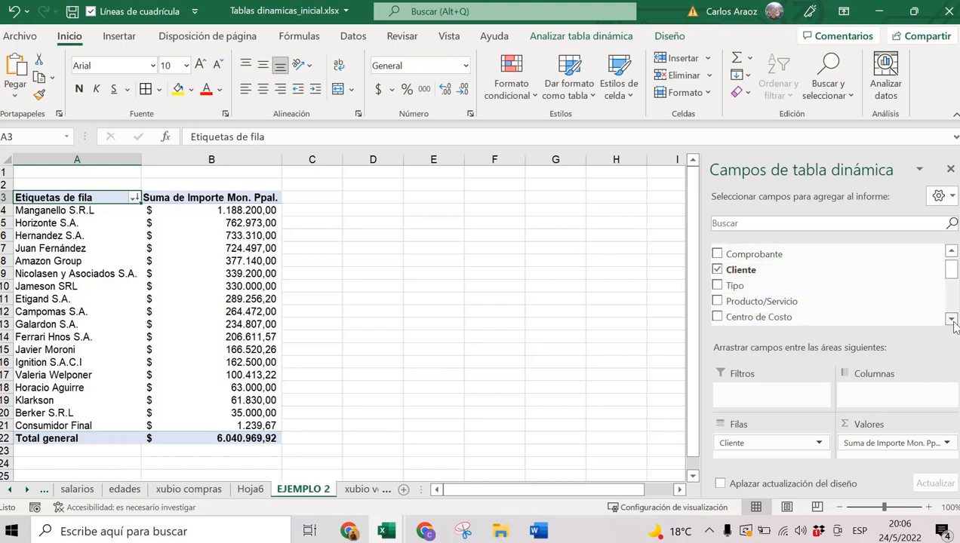
left_click(951, 319)
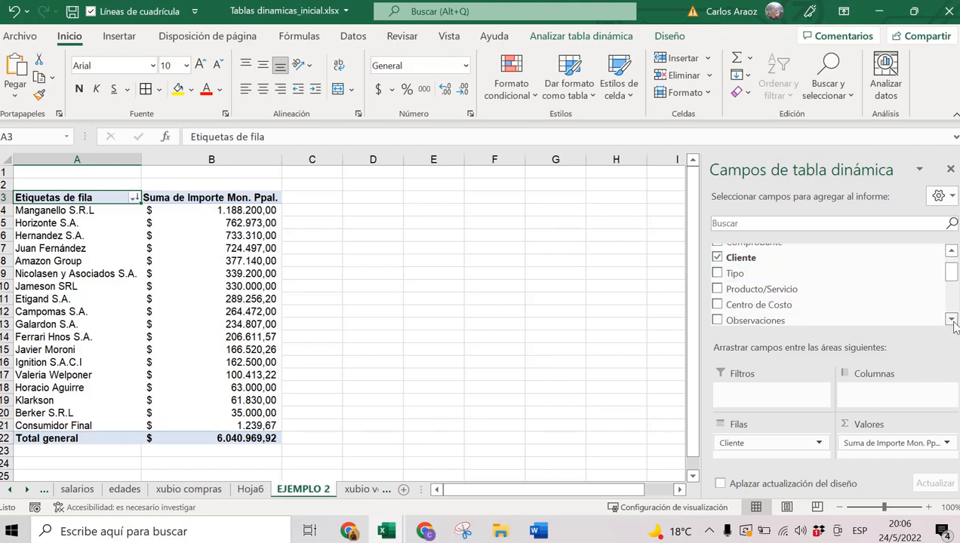
left_click(718, 304)
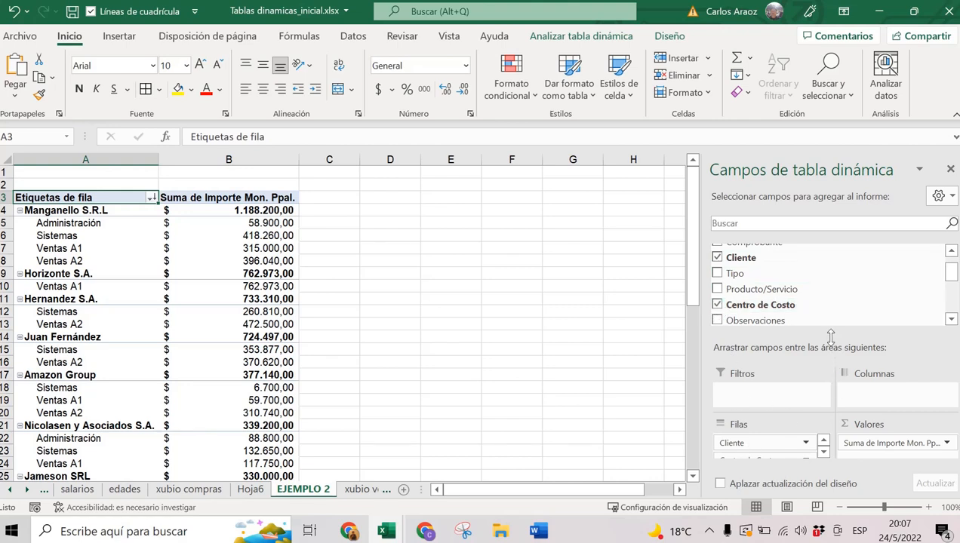
left_click_drag(830, 336, 830, 308)
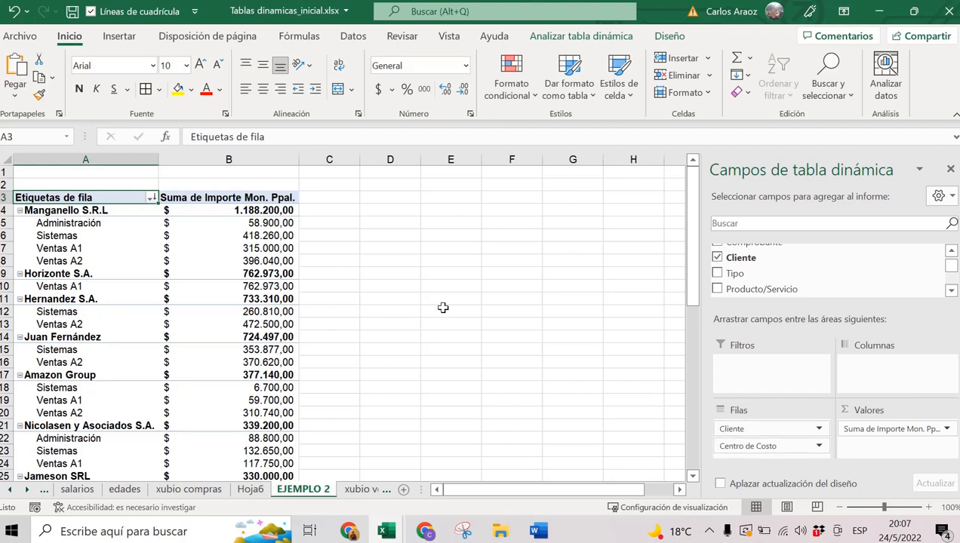
left_click(103, 211)
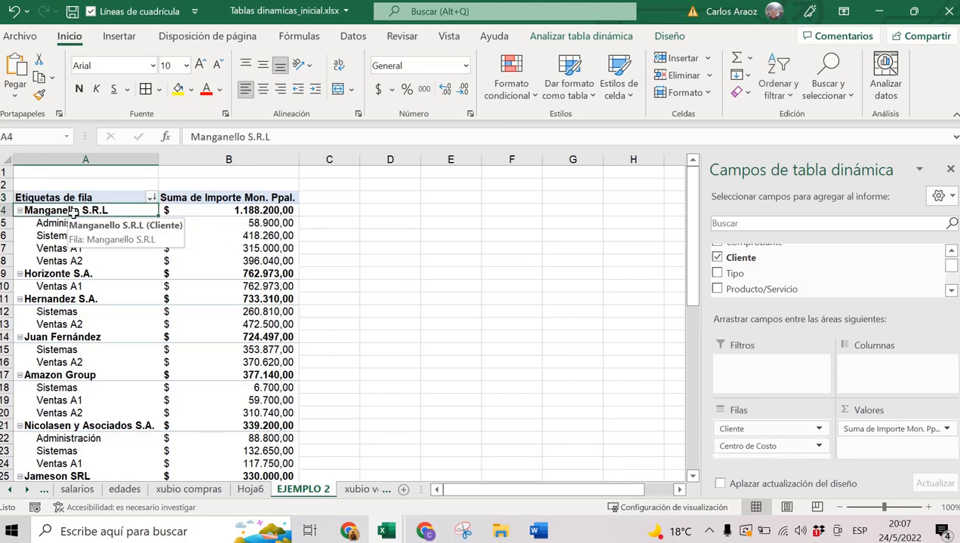
left_click(259, 211)
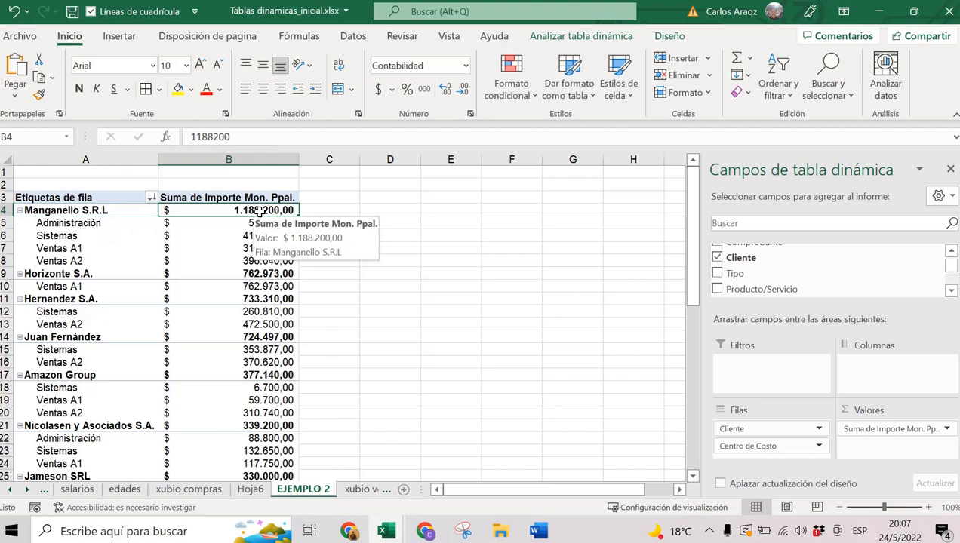
left_click_drag(97, 224, 226, 257)
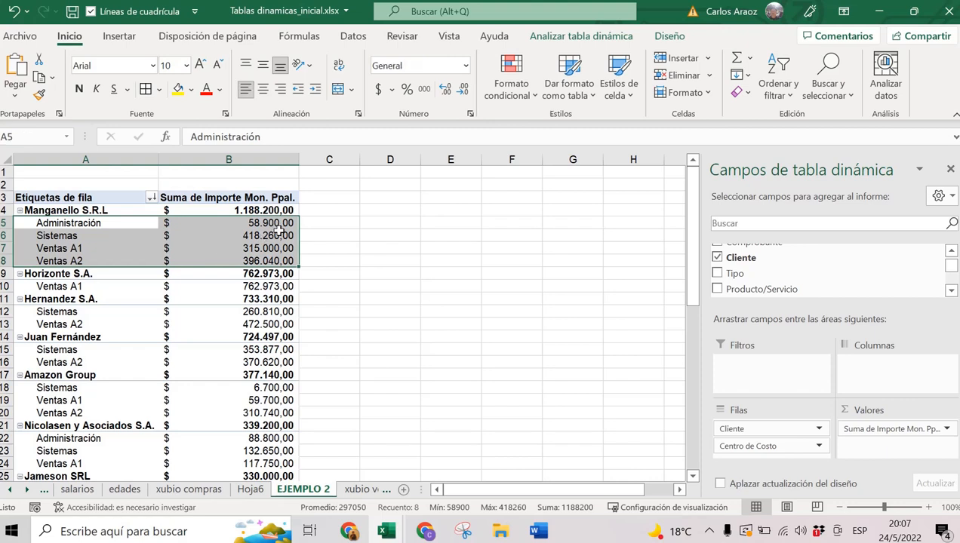
left_click_drag(277, 224, 279, 256)
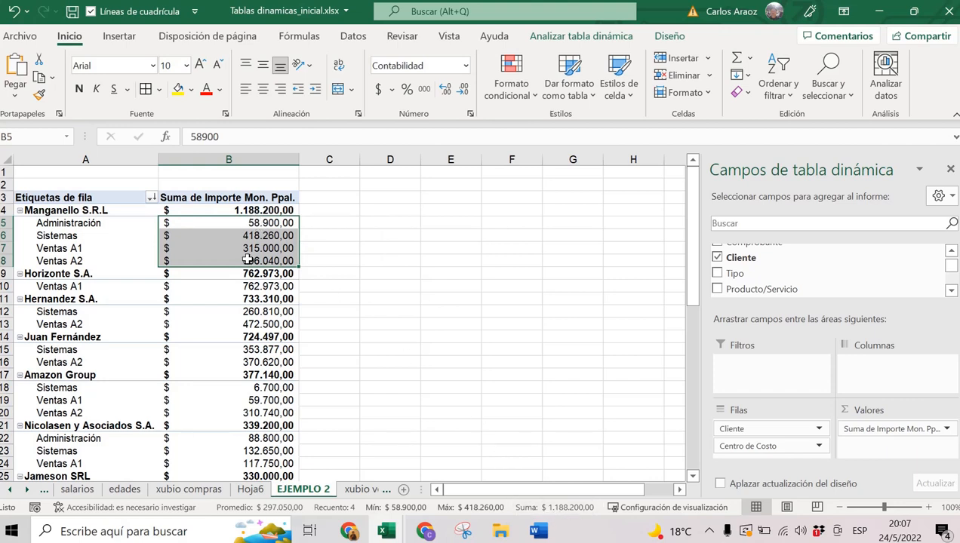
left_click(79, 273)
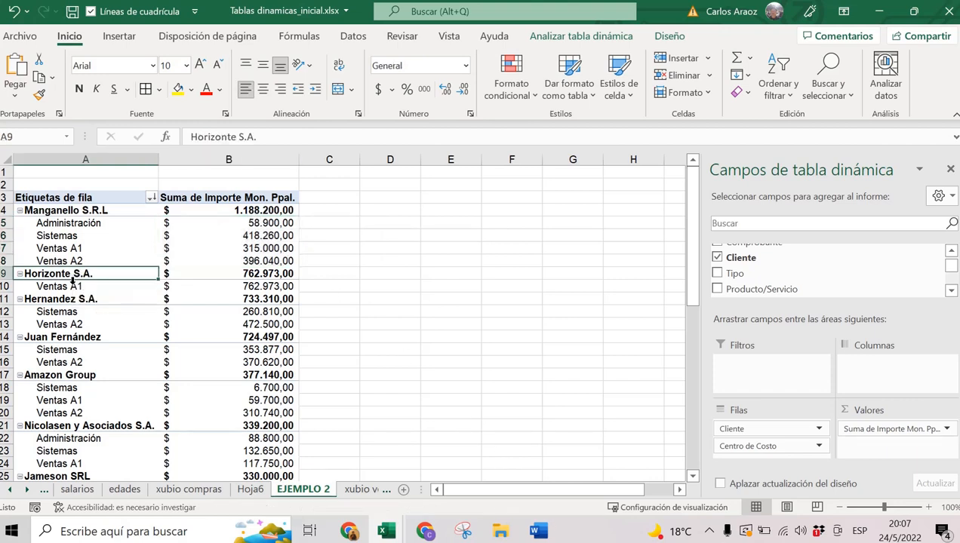
left_click_drag(83, 287, 233, 286)
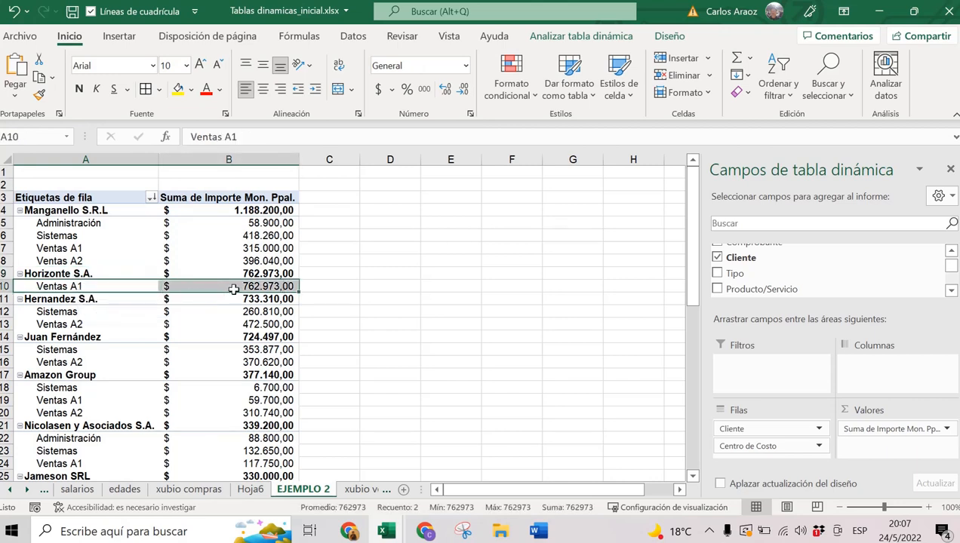
left_click_drag(97, 311, 256, 320)
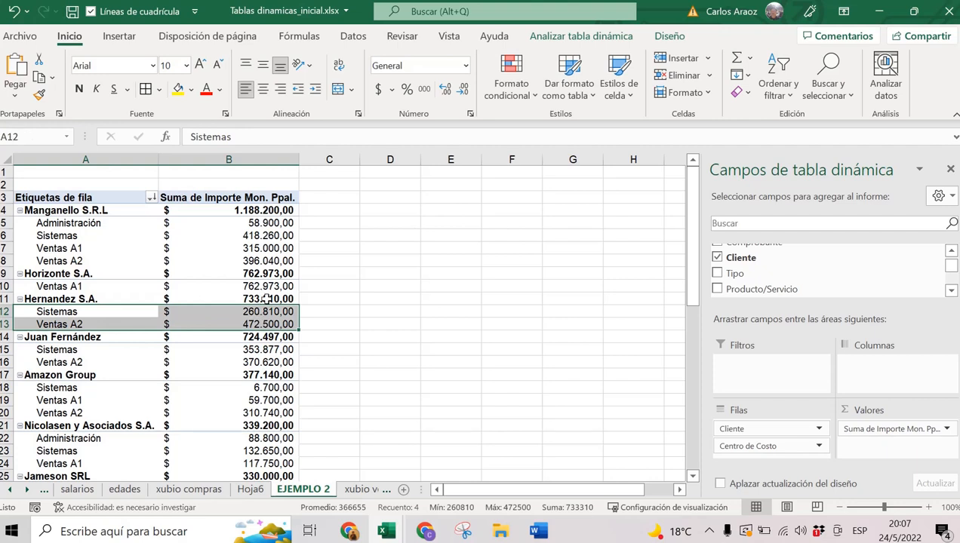
mouse_move(264, 299)
left_click(258, 299)
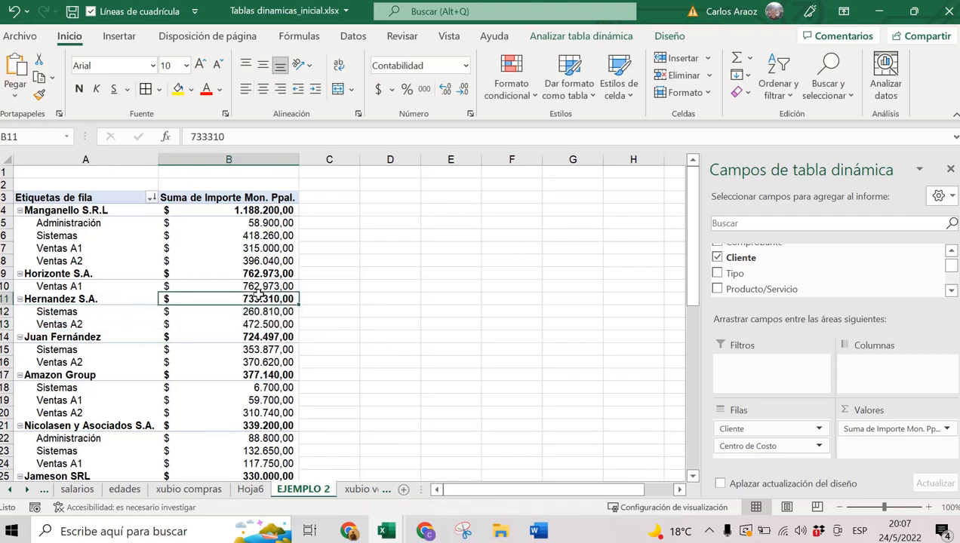
scroll(257, 298, "down", 4)
scroll(256, 296, "down", 8)
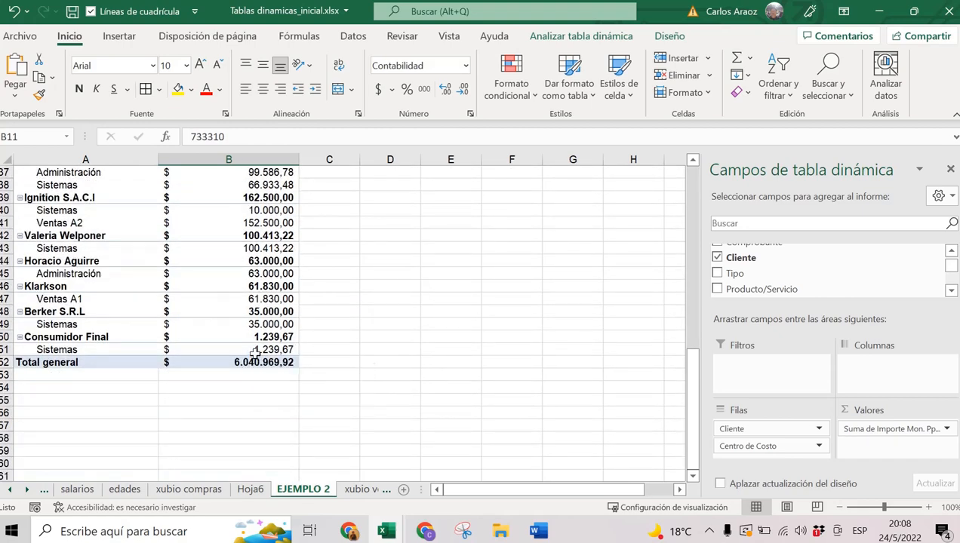
scroll(254, 353, "up", 12)
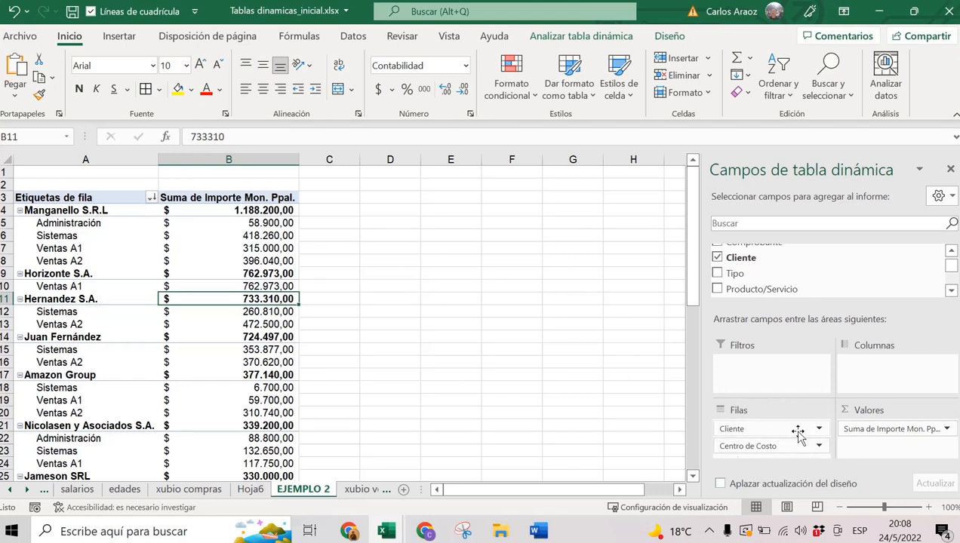
left_click(752, 429)
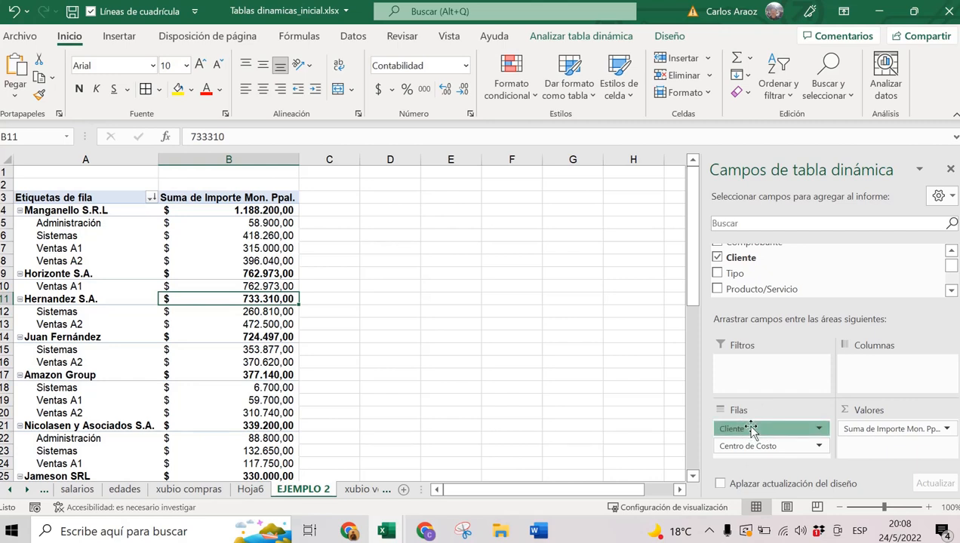
Move Cliente below Centro de Costo in Filas, then review the Administración group's client amounts.
mouse_move(752, 429)
left_mouse_down()
mouse_move(752, 450)
mouse_move(768, 452)
left_mouse_up()
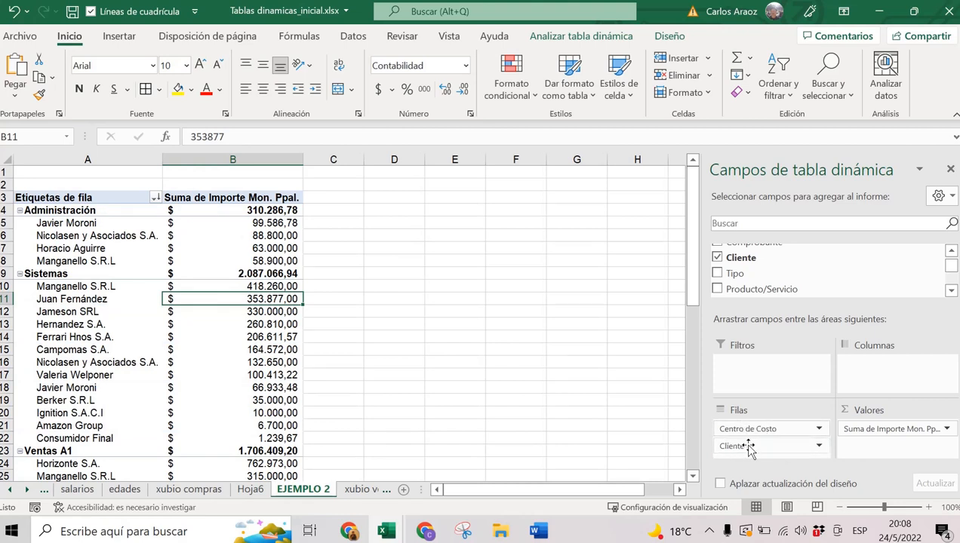
left_click(79, 211)
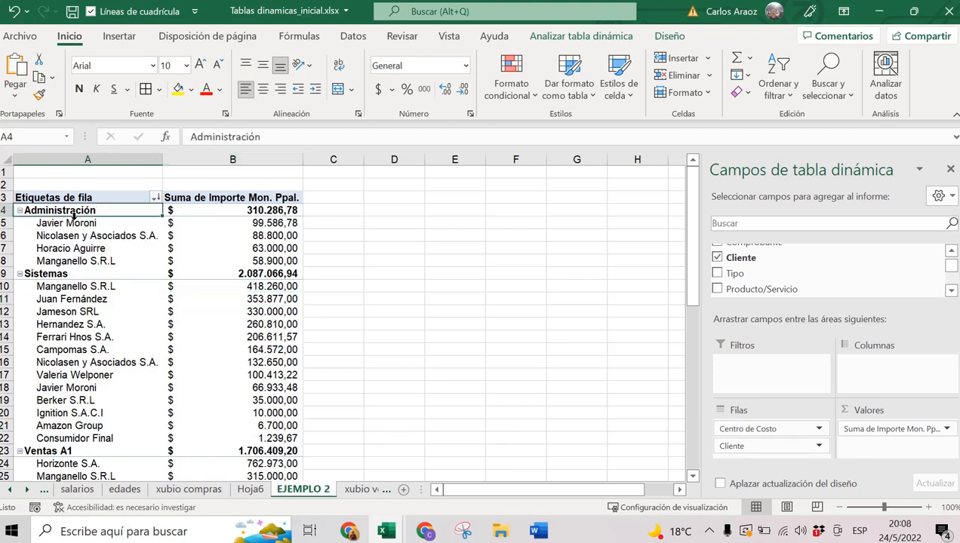
left_click_drag(72, 220, 253, 264)
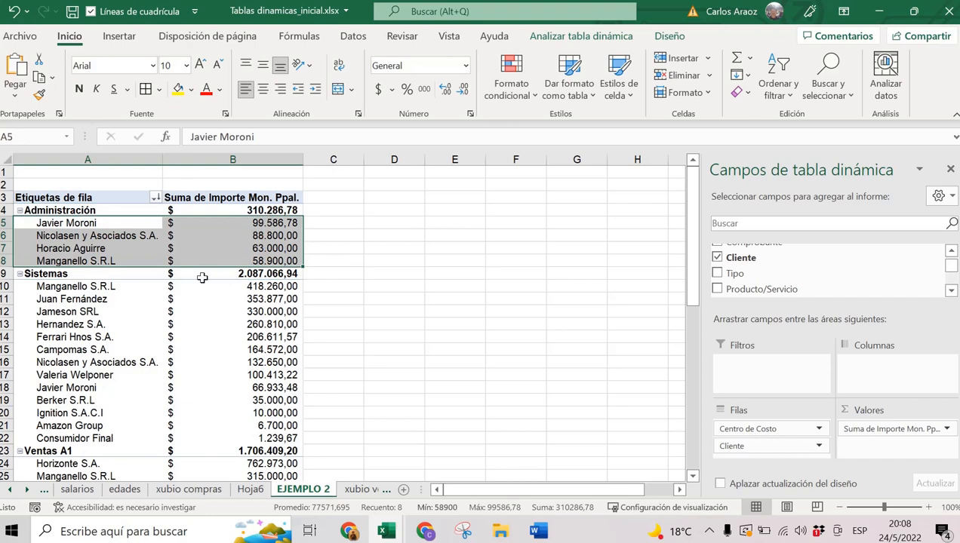
scroll(203, 278, "down", 1)
scroll(202, 278, "down", 3)
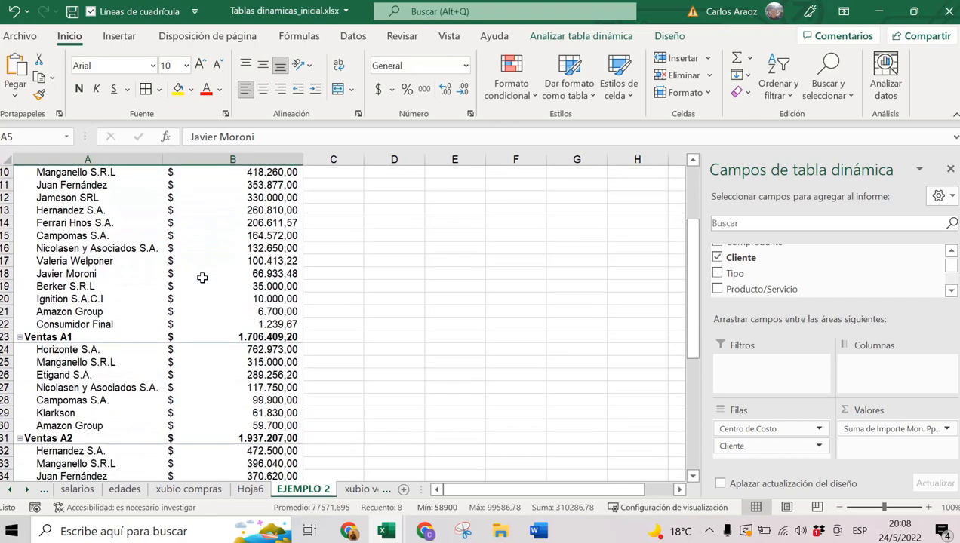
scroll(202, 278, "down", 1)
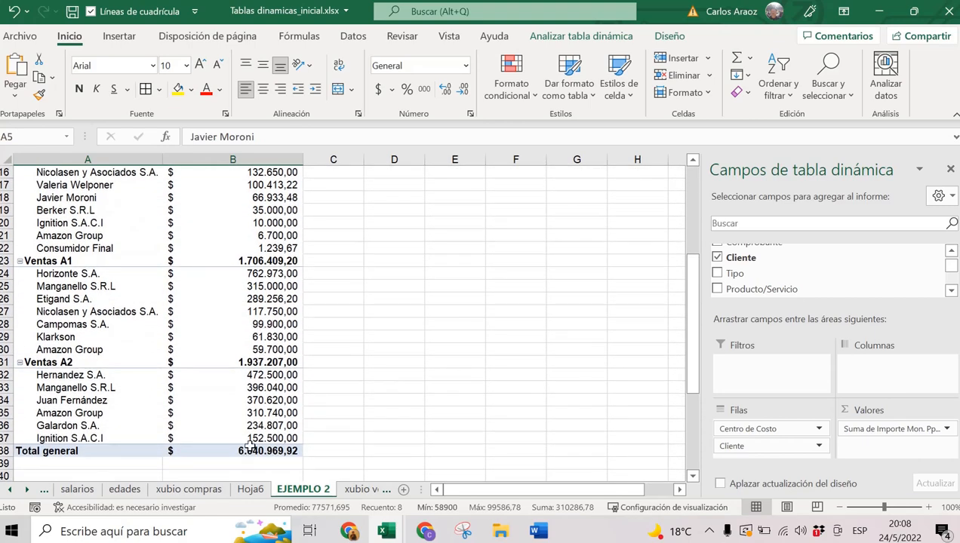
scroll(246, 378, "up", 4)
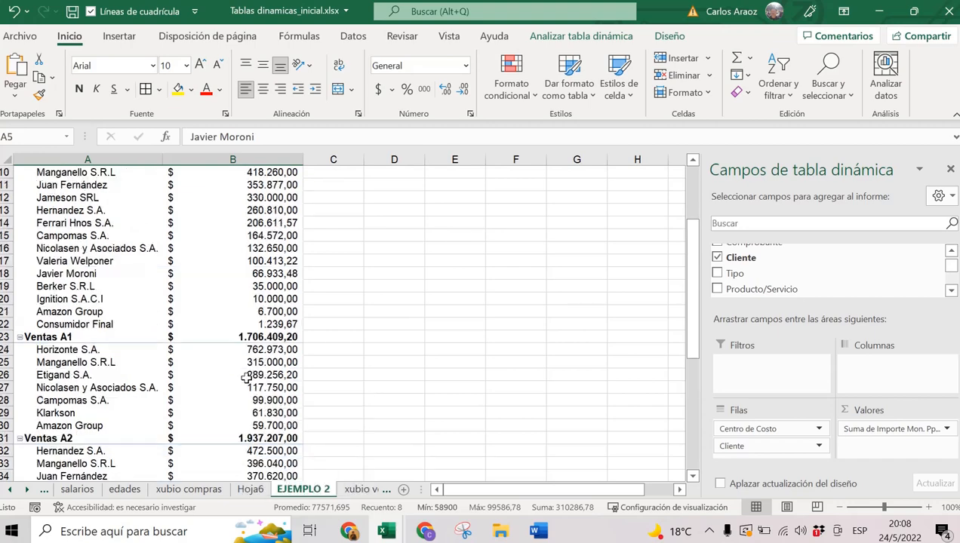
scroll(246, 378, "up", 1)
left_click(198, 224)
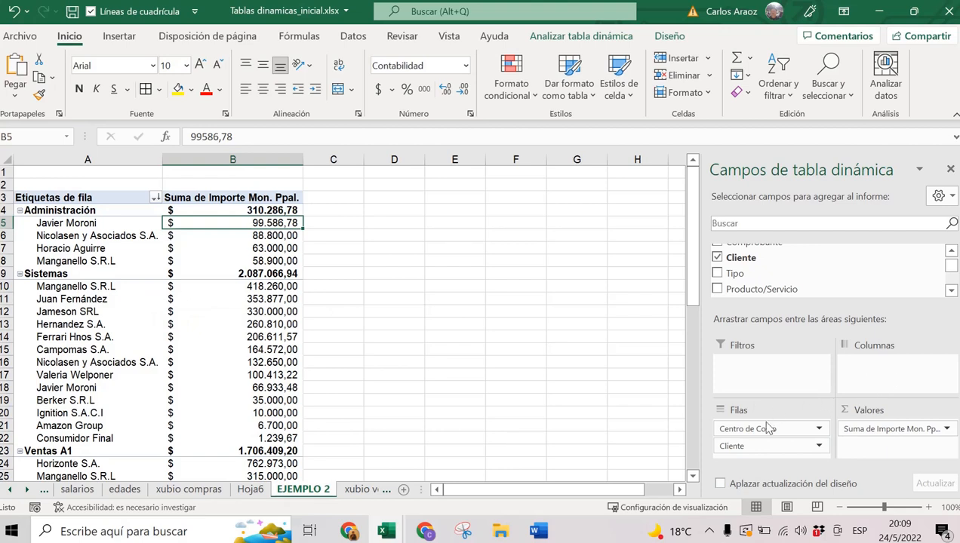
Move Centro de Costo to Columnas and review headers, clients and the 6.040.969,92 grand total.
left_click_drag(761, 429, 896, 377)
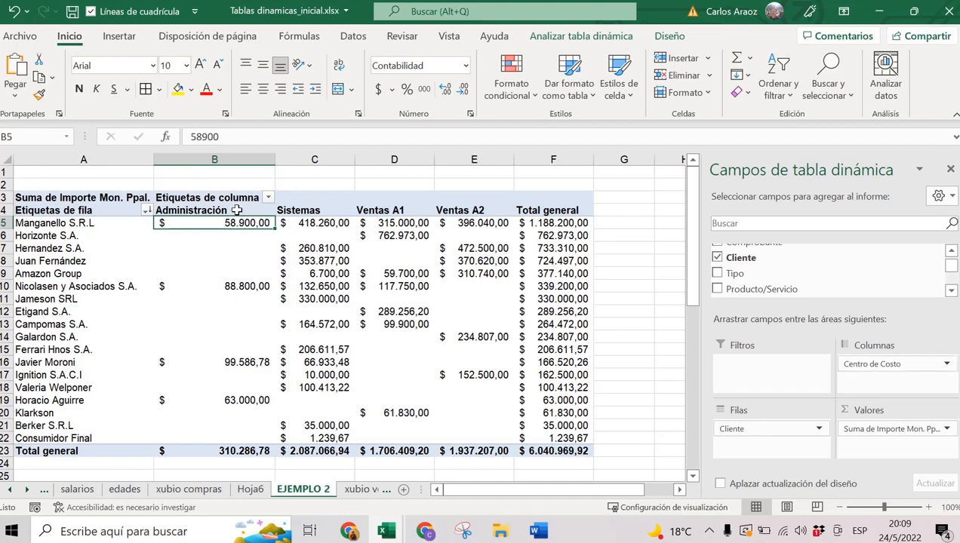
left_click_drag(238, 216, 455, 211)
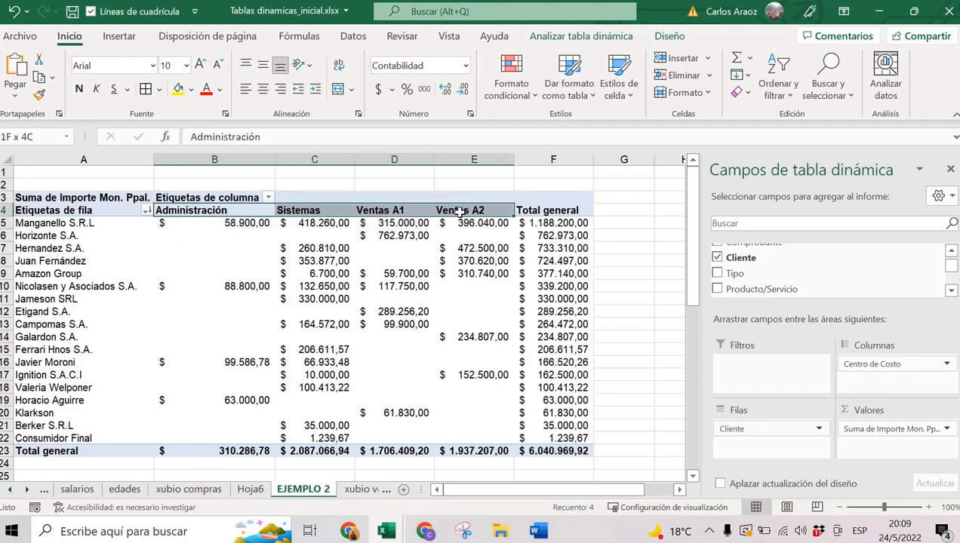
left_click_drag(89, 224, 58, 438)
left_click_drag(245, 211, 444, 206)
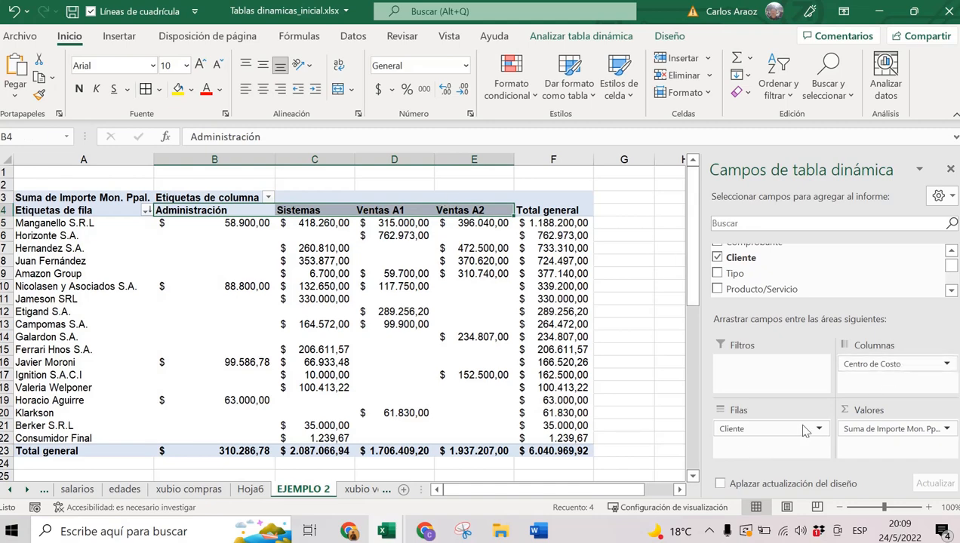
left_click(587, 451)
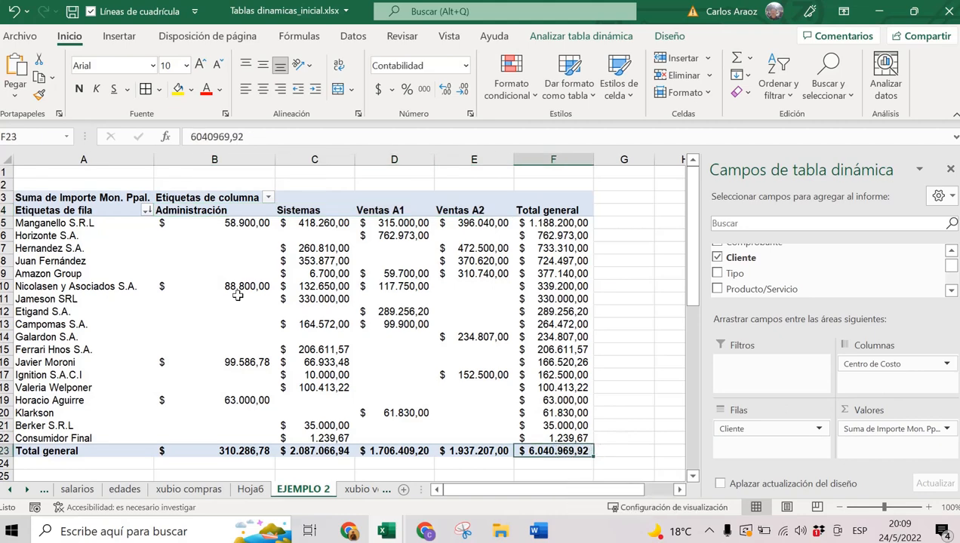
Drill into Manganello S.R.L's Sistemas amount 418.260,00 to list its detail rows.
left_click(61, 223)
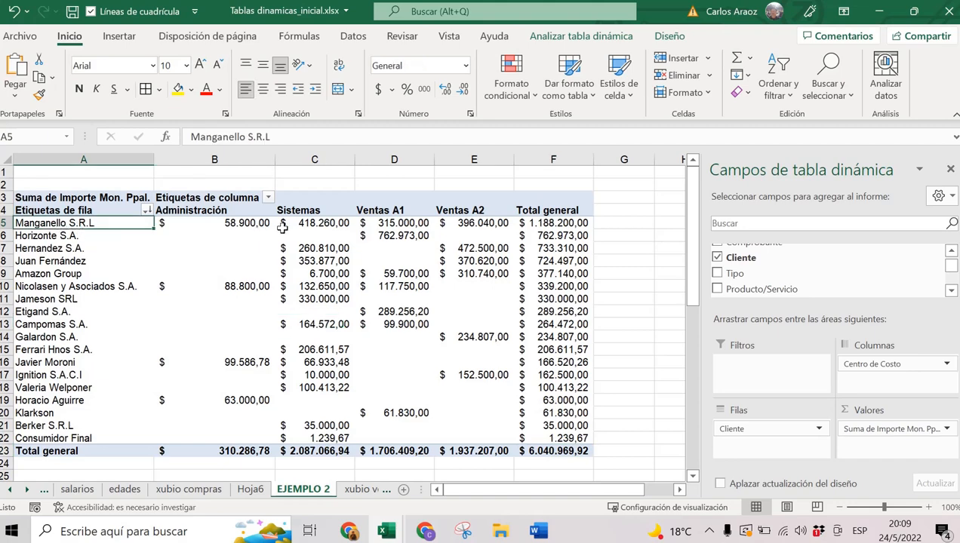
left_click(322, 223)
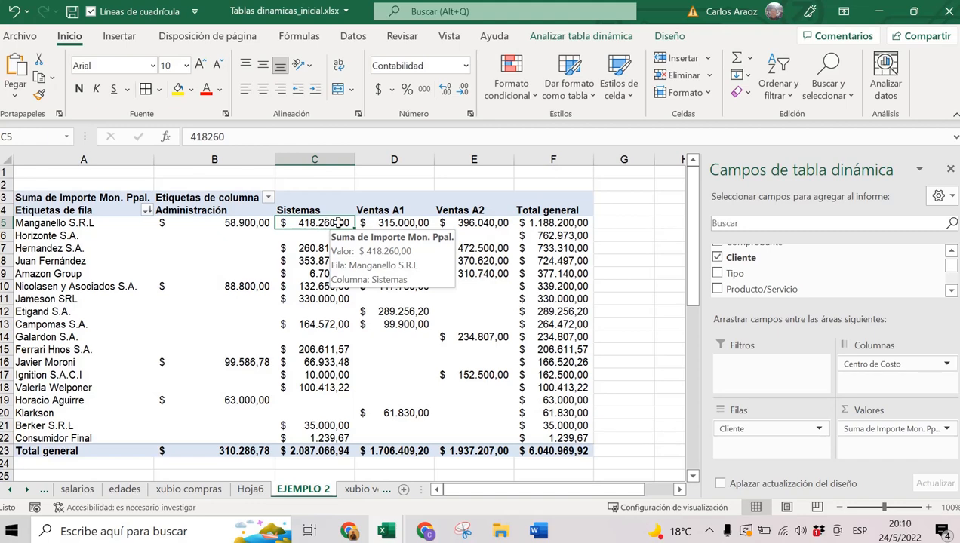
double_click(315, 224)
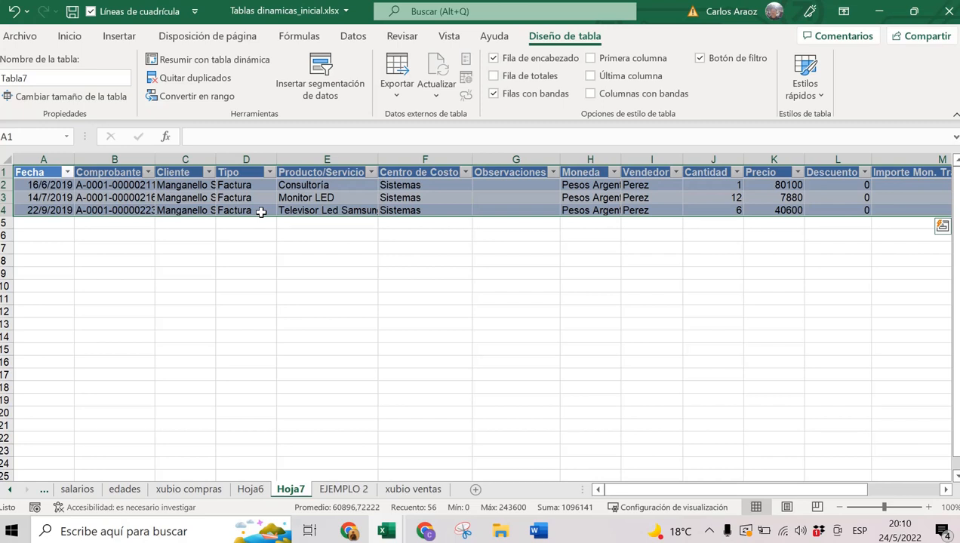
Return to the xubio compras purchase data sheet.
left_click(190, 490)
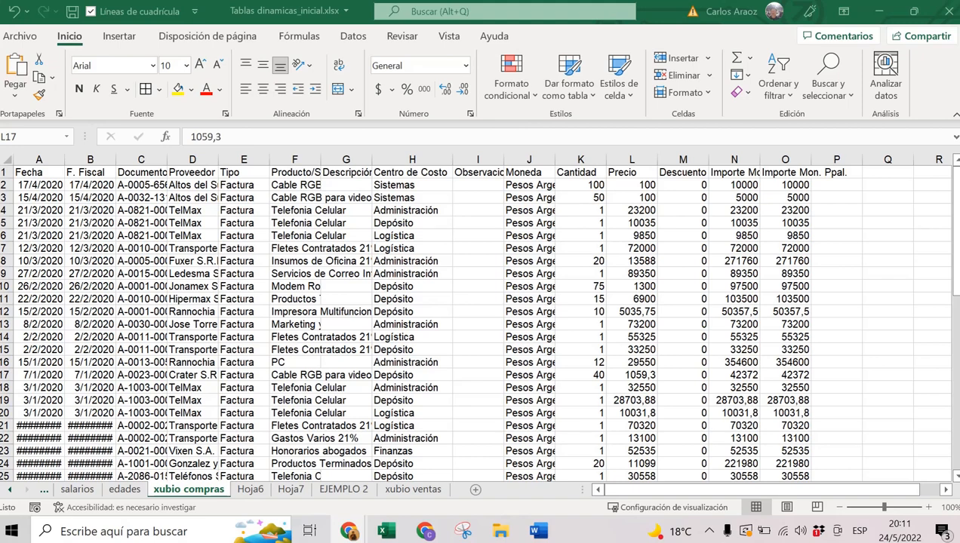
Format the xubio compras range $A$1:$O$56 as a blue banded table with headers.
left_click(345, 490)
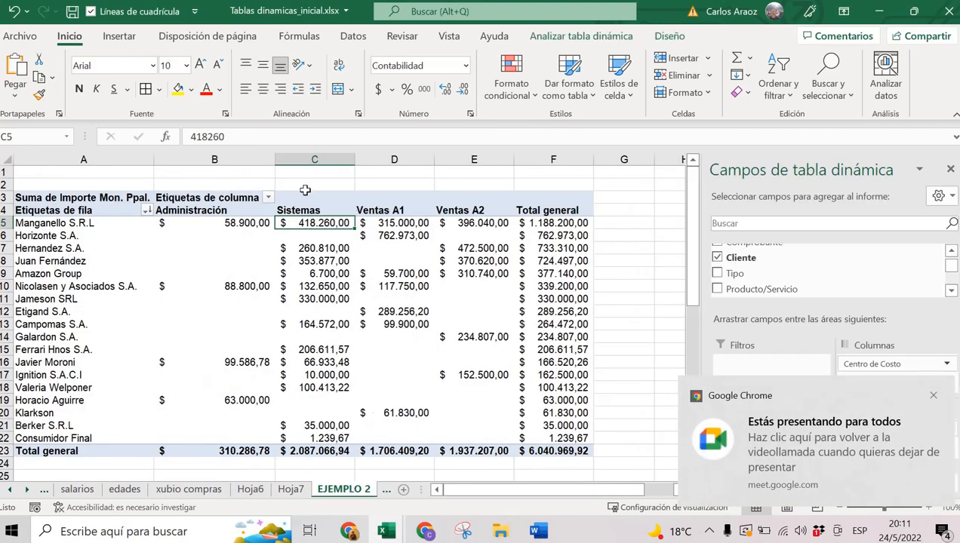
mouse_move(316, 220)
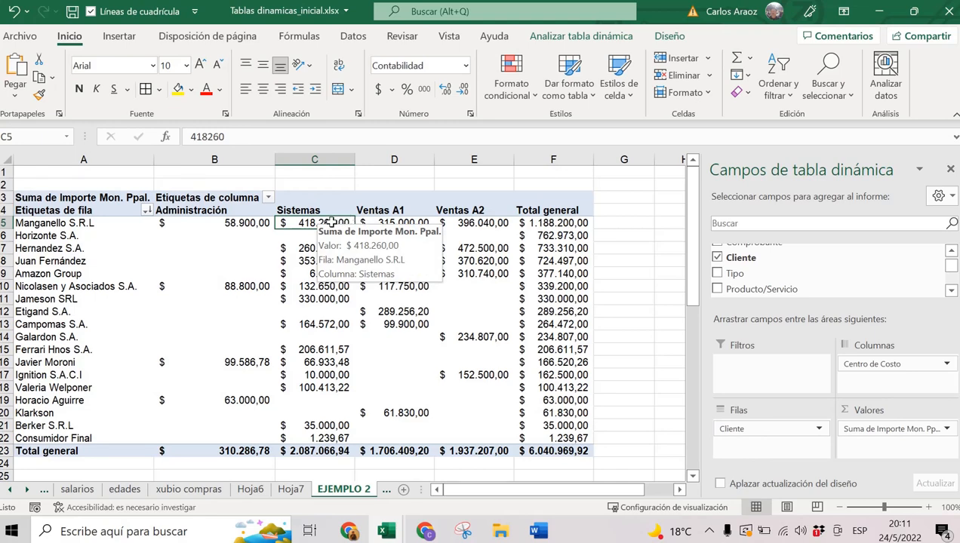
left_click(166, 491)
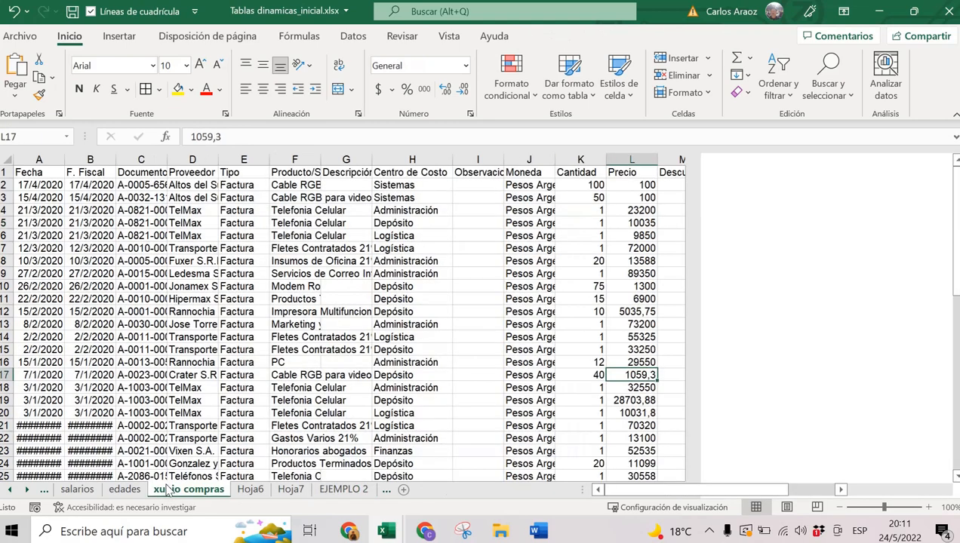
left_click(481, 313)
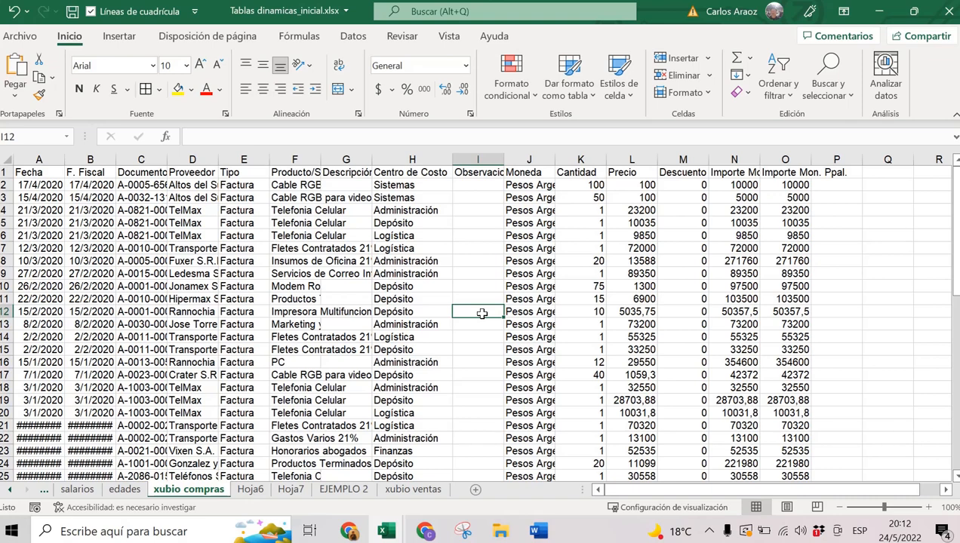
left_click(571, 71)
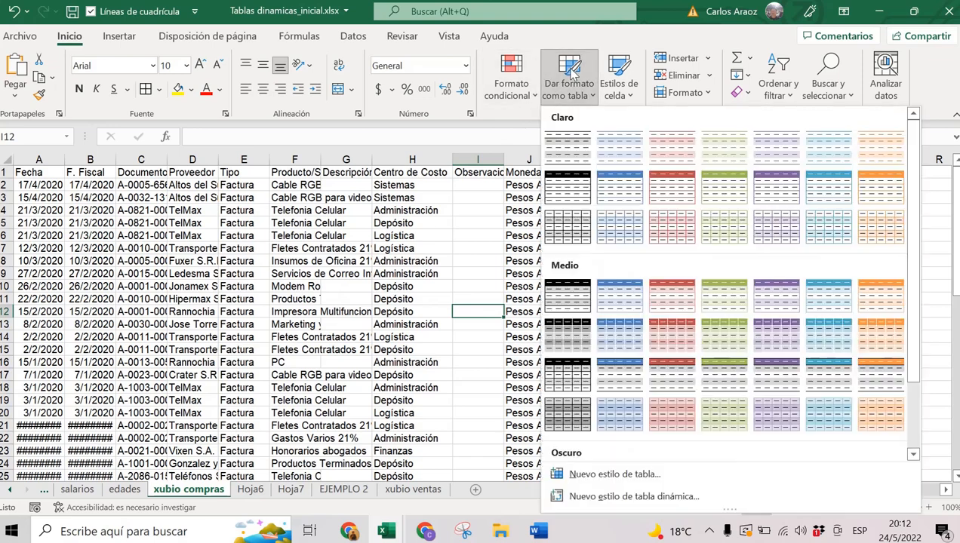
left_click(615, 177)
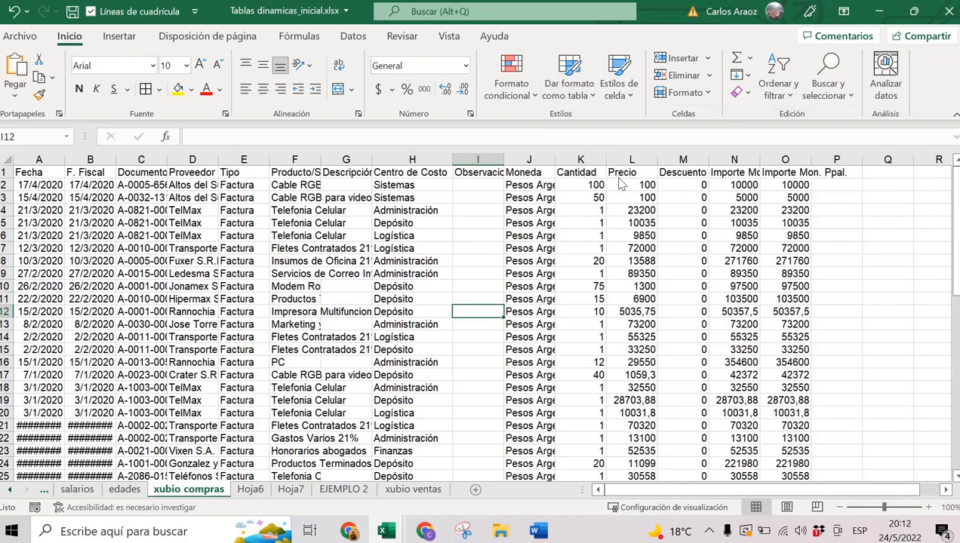
scroll(694, 332, "down", 7)
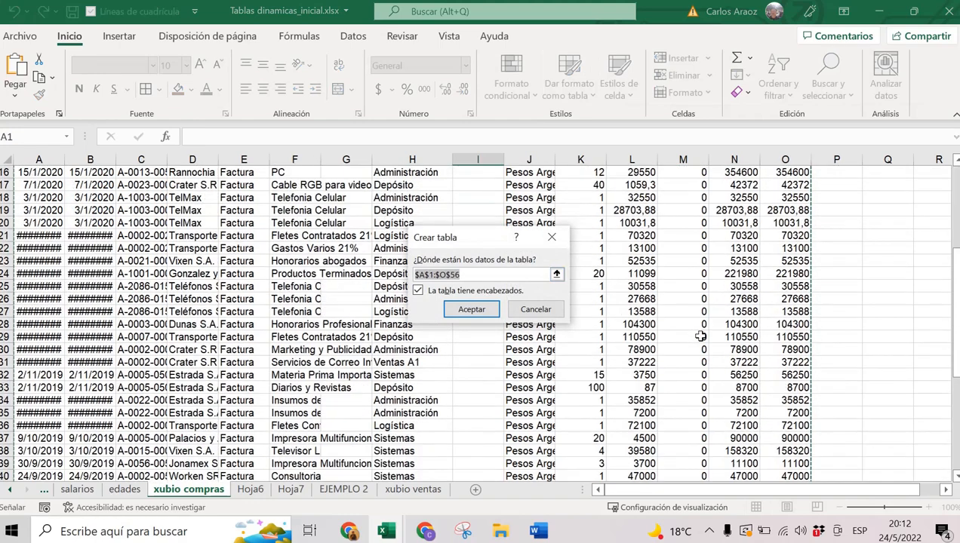
scroll(701, 335, "down", 5)
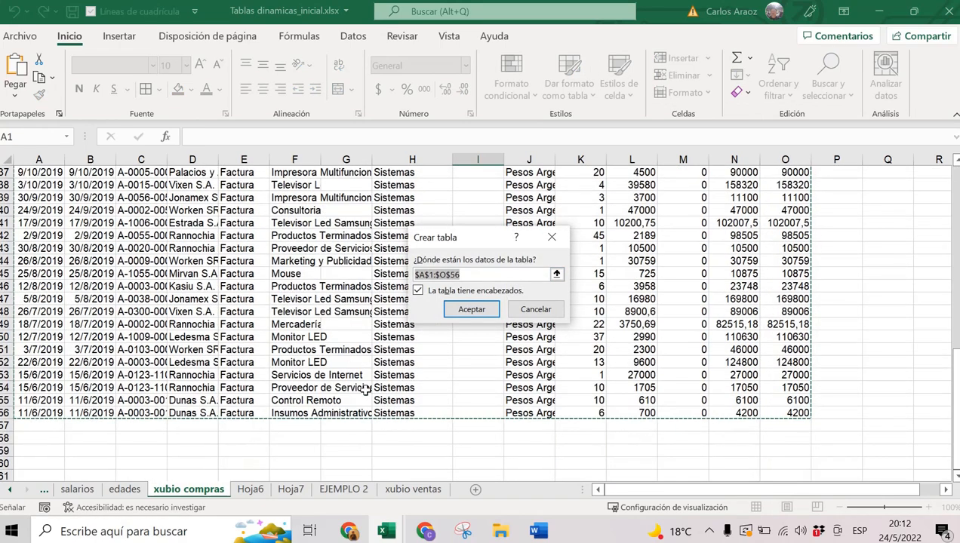
left_click(485, 311)
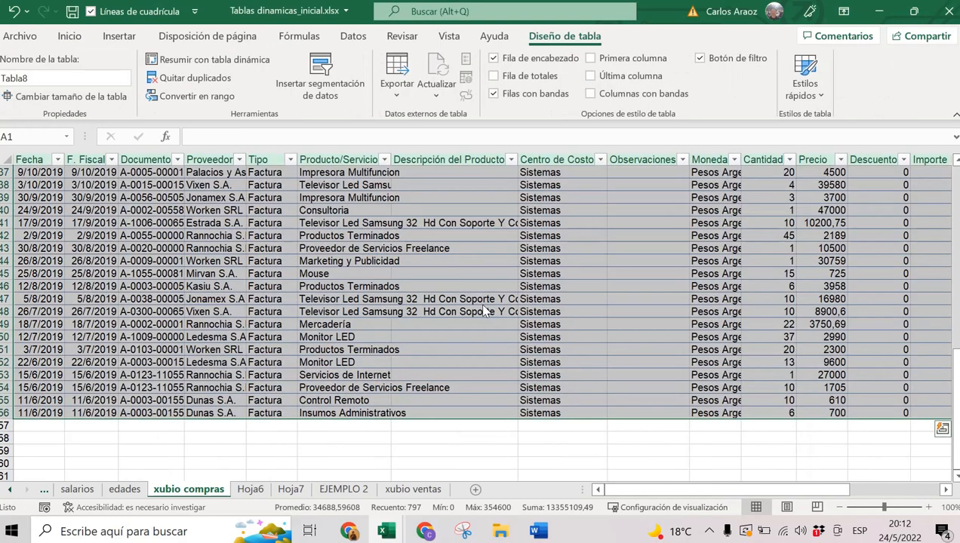
scroll(485, 310, "up", 12)
left_click(469, 273)
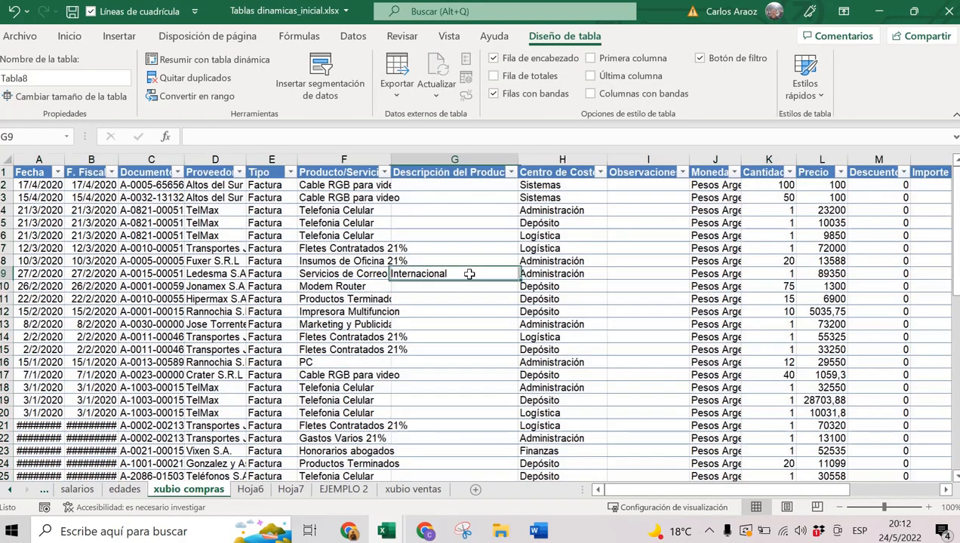
left_click(317, 224)
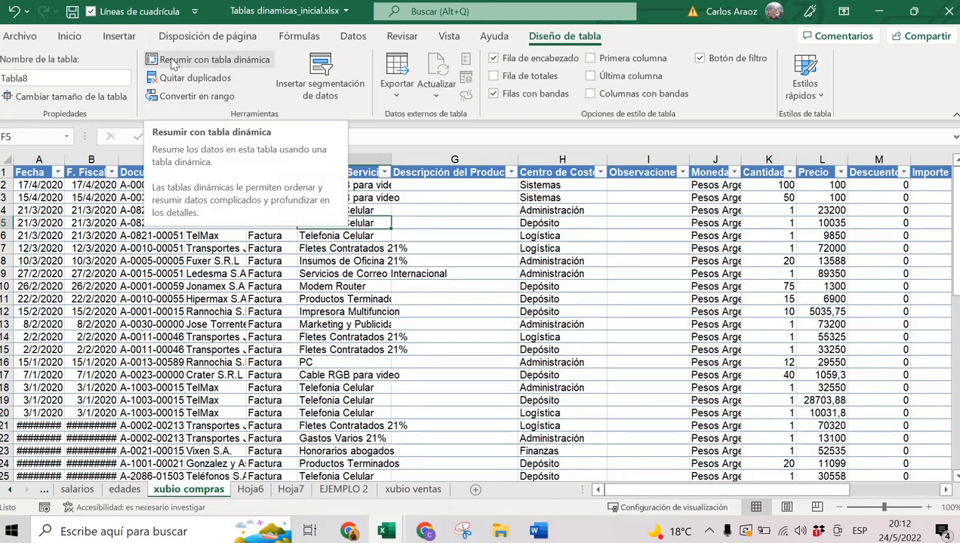
Insert a pivot table from Tabla8 on a new worksheet.
left_click(121, 36)
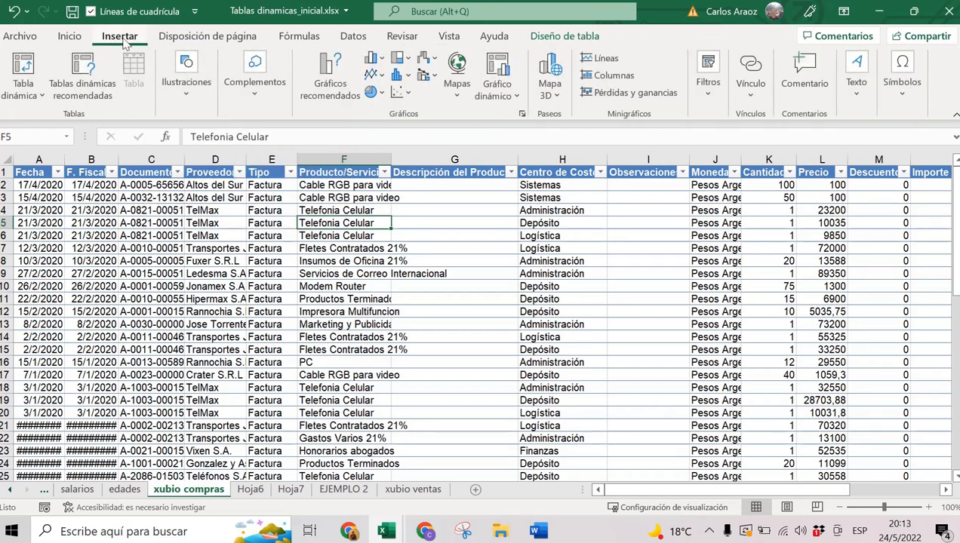
left_click(23, 63)
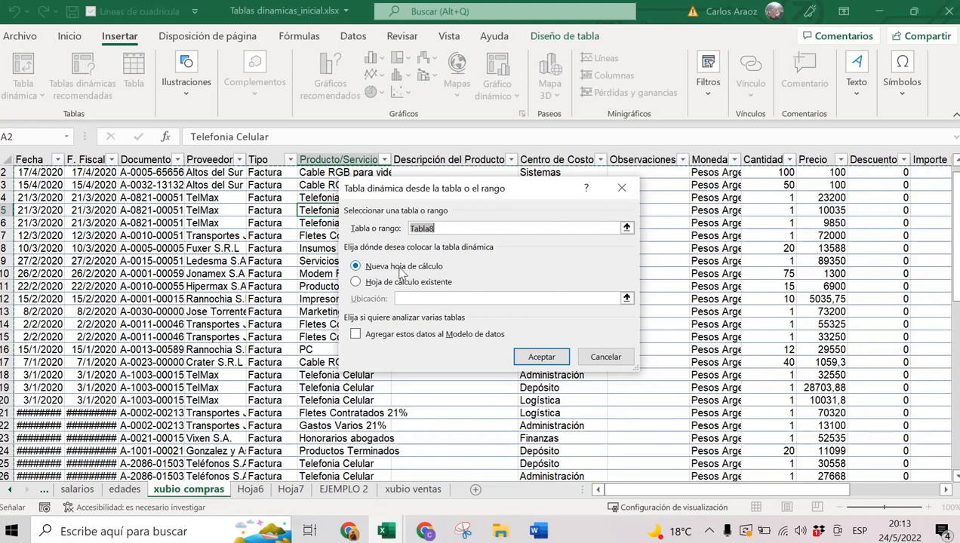
left_click(540, 358)
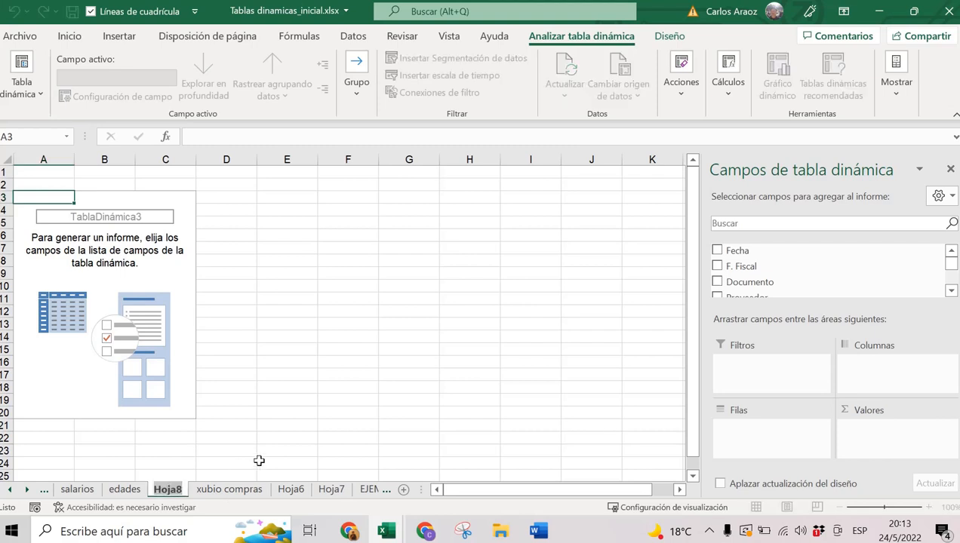
Name the new pivot sheet EJEMPLO 3 and expand the field list to show Proveedor.
type("EJEMPLO")
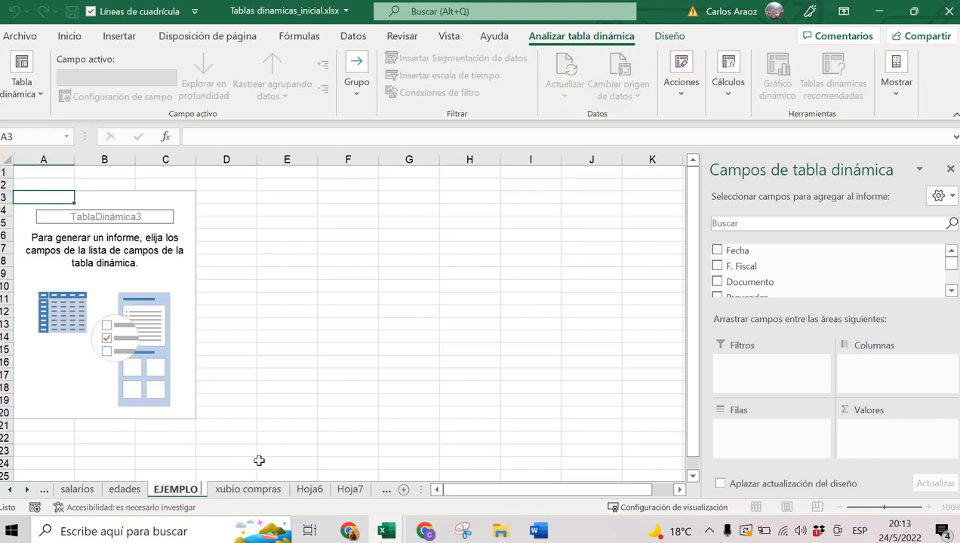
type(" 3")
key("Return")
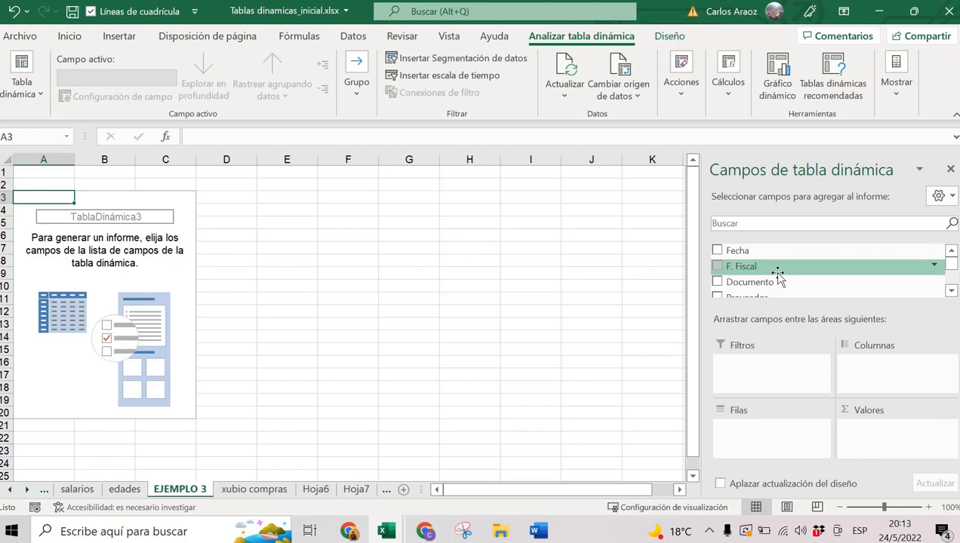
left_click(951, 291)
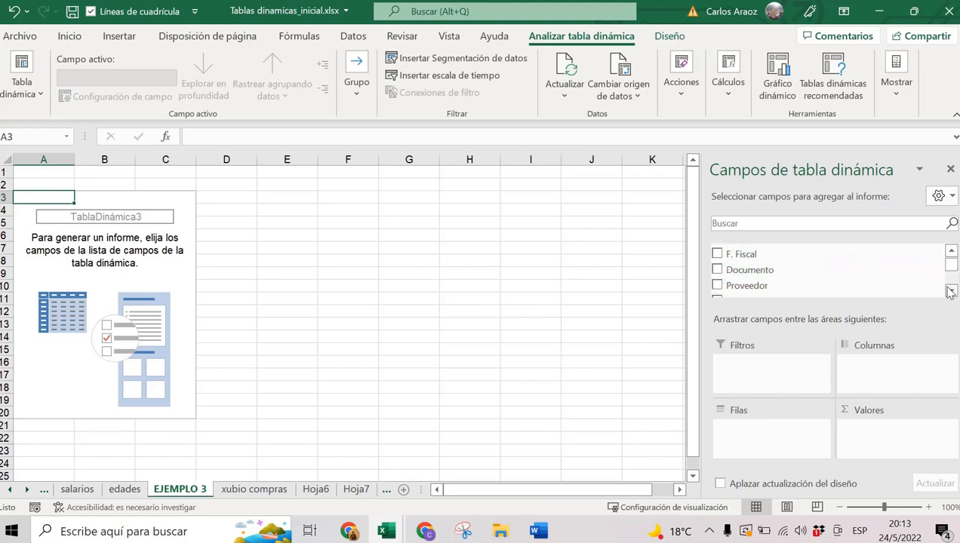
left_click(951, 293)
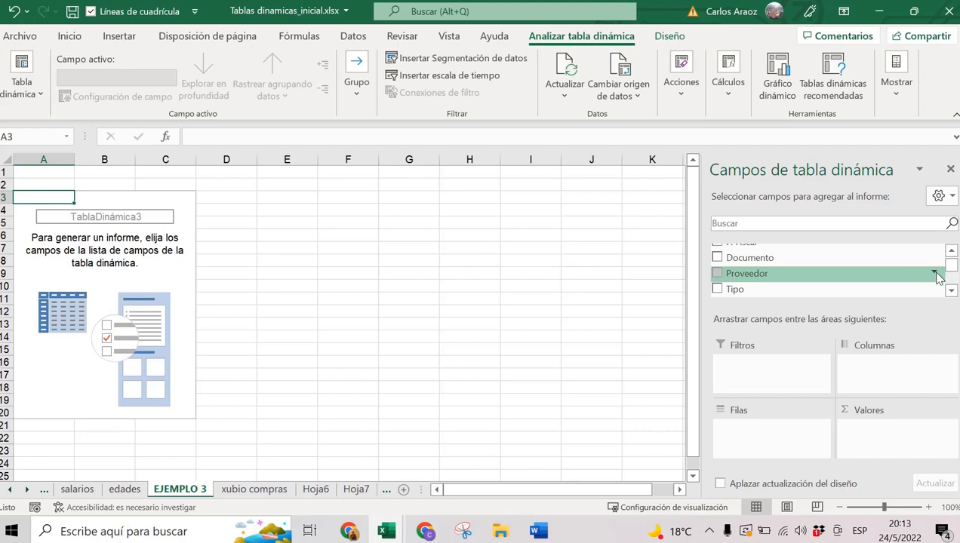
Browse the Proveedor supplier filter list without changes, then return to EJEMPLO 3.
left_click(934, 274)
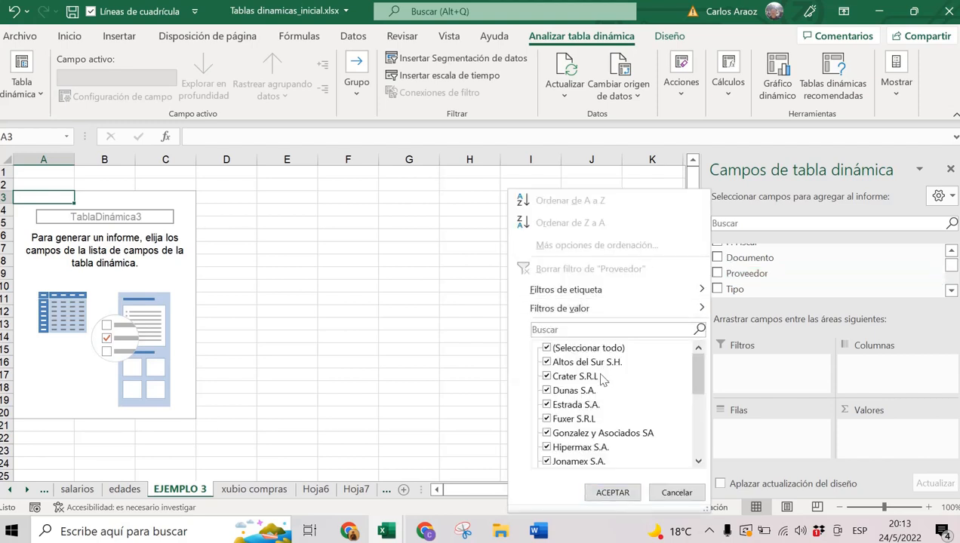
scroll(600, 381, "down", 2)
scroll(604, 385, "down", 2)
scroll(604, 385, "up", 4)
left_click(684, 496)
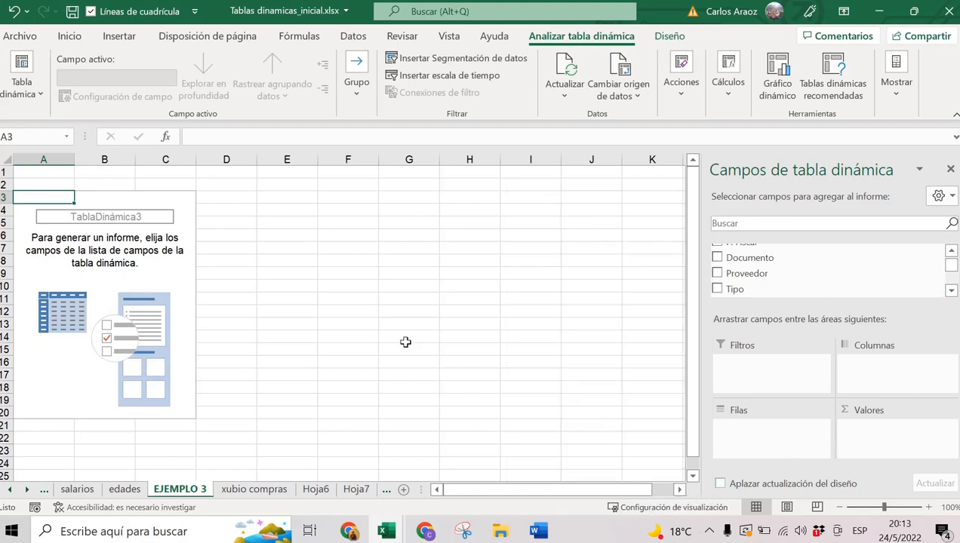
left_click(273, 489)
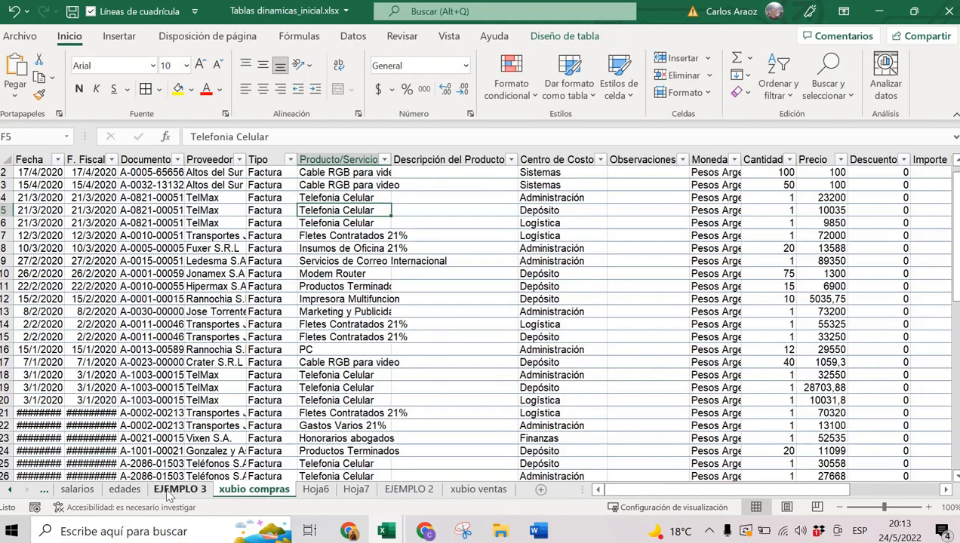
left_click(170, 491)
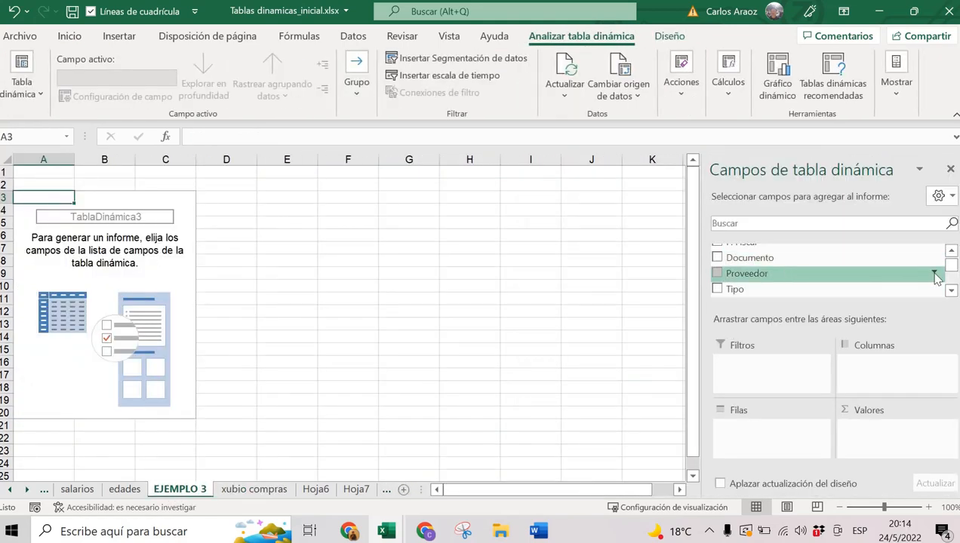
Add Proveedor as rows and Importe Mon. Ppal. as a summed value.
left_click(718, 275)
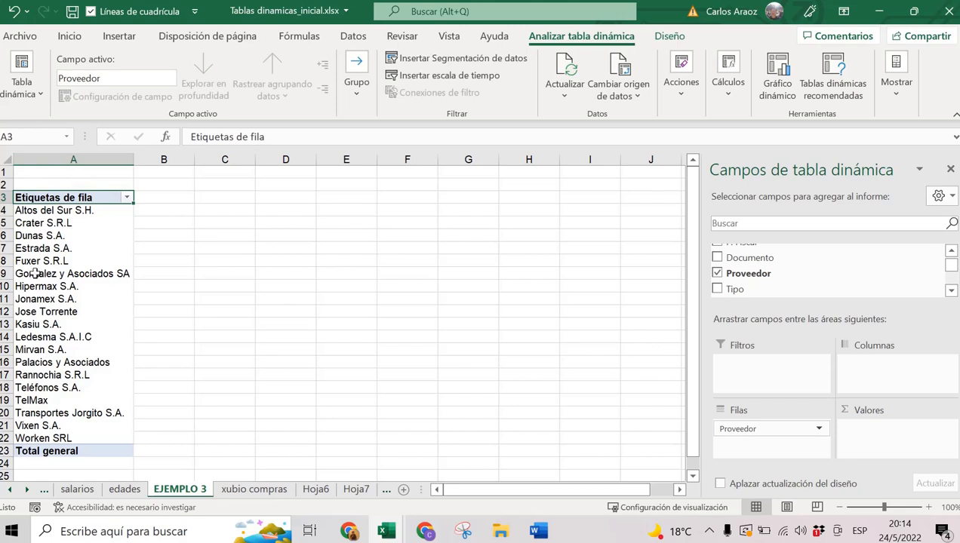
left_click(43, 209)
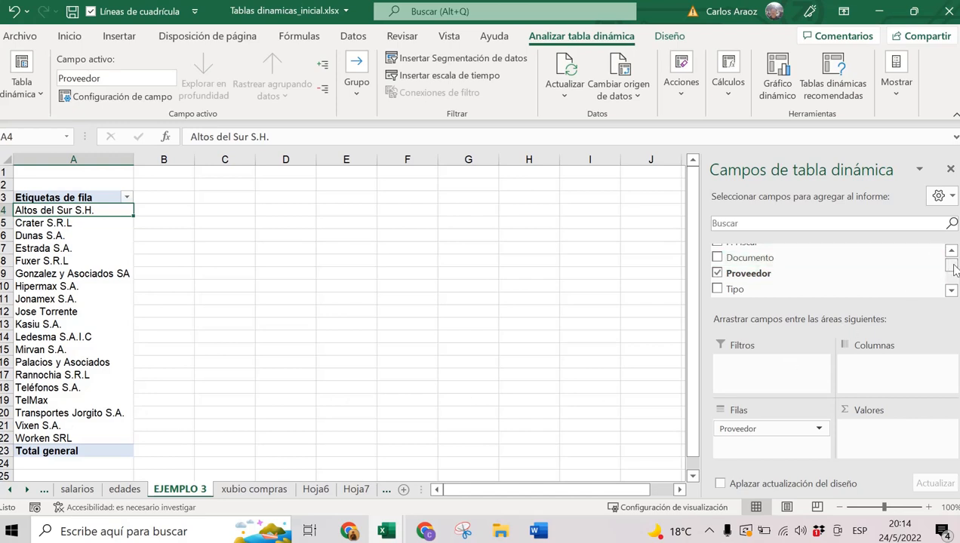
left_click_drag(952, 267, 953, 279)
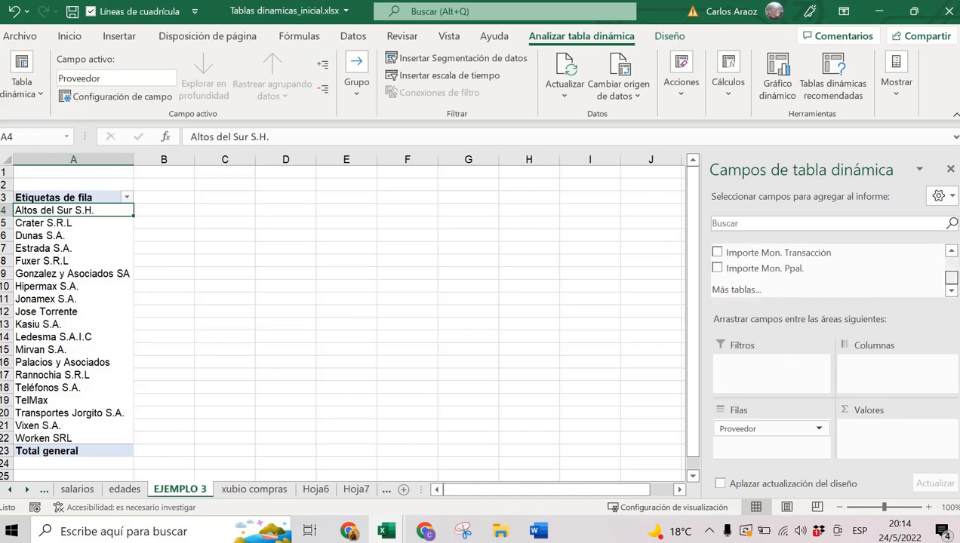
left_click(718, 270)
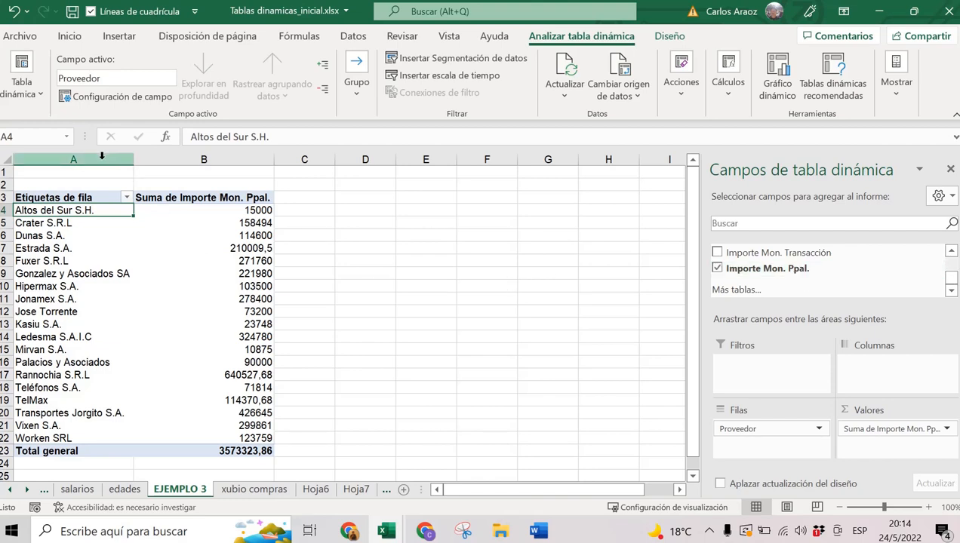
Review the Altos del Sur S.H., Crater S.R.L and Gonzalez y Asociados SA sums and the grand total.
left_click_drag(87, 213, 199, 210)
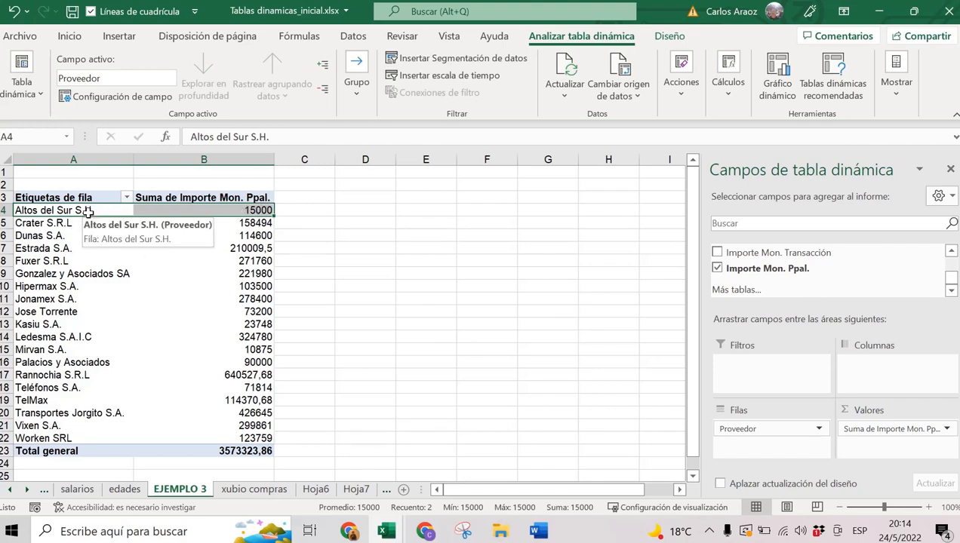
left_click_drag(254, 223, 92, 222)
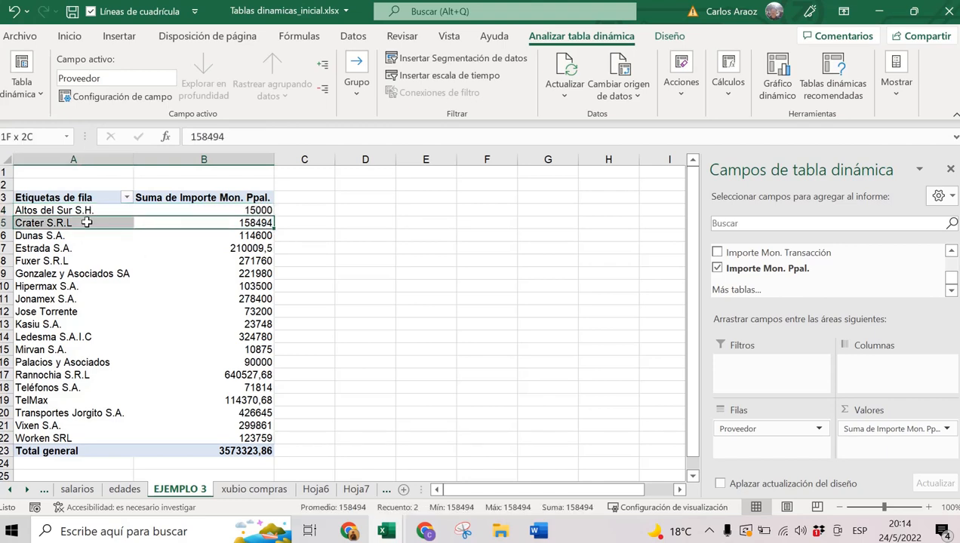
left_click(249, 448)
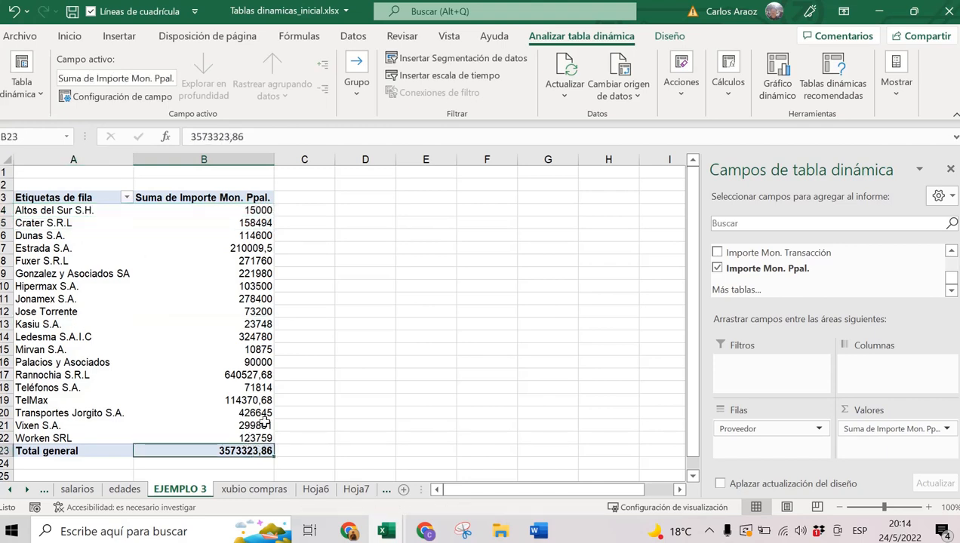
left_click(268, 270)
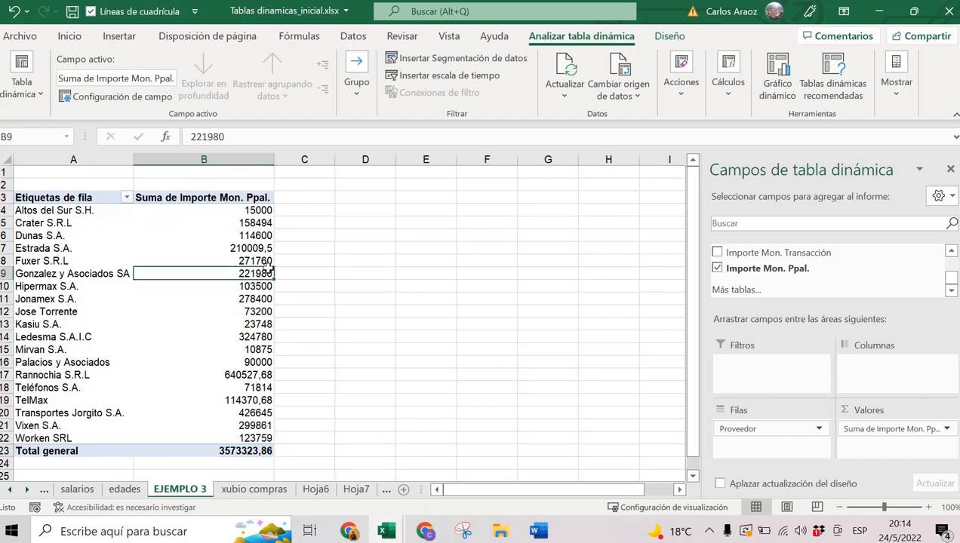
left_click(512, 228)
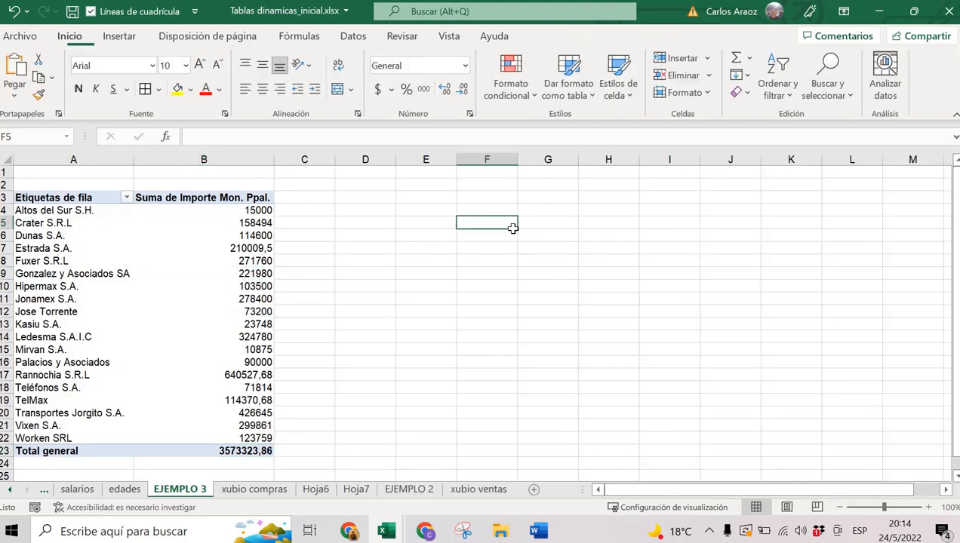
left_click(188, 224)
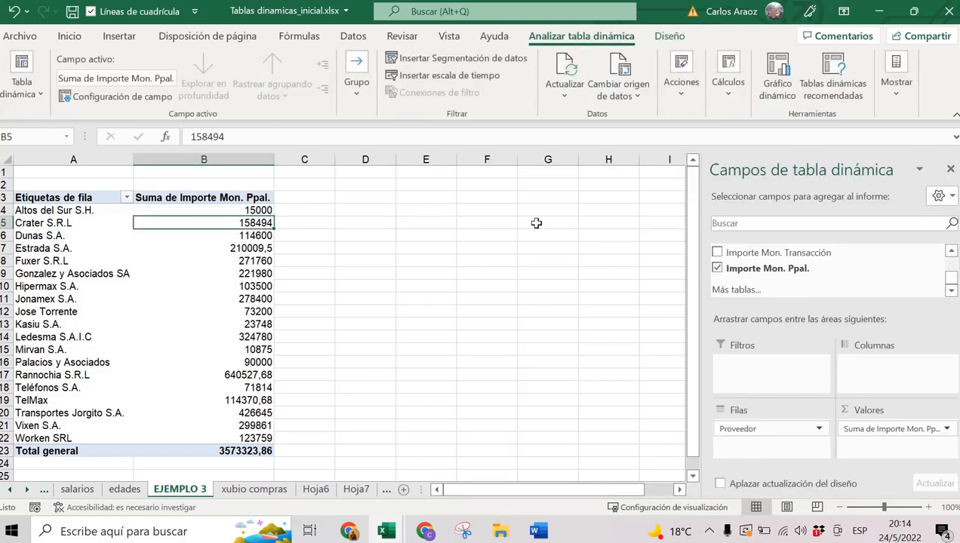
left_click(611, 260)
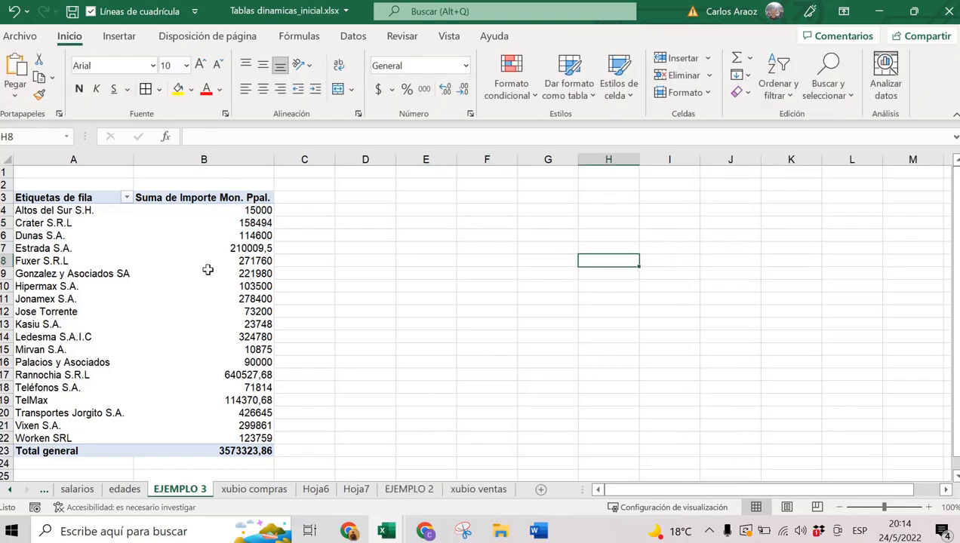
left_click(184, 270)
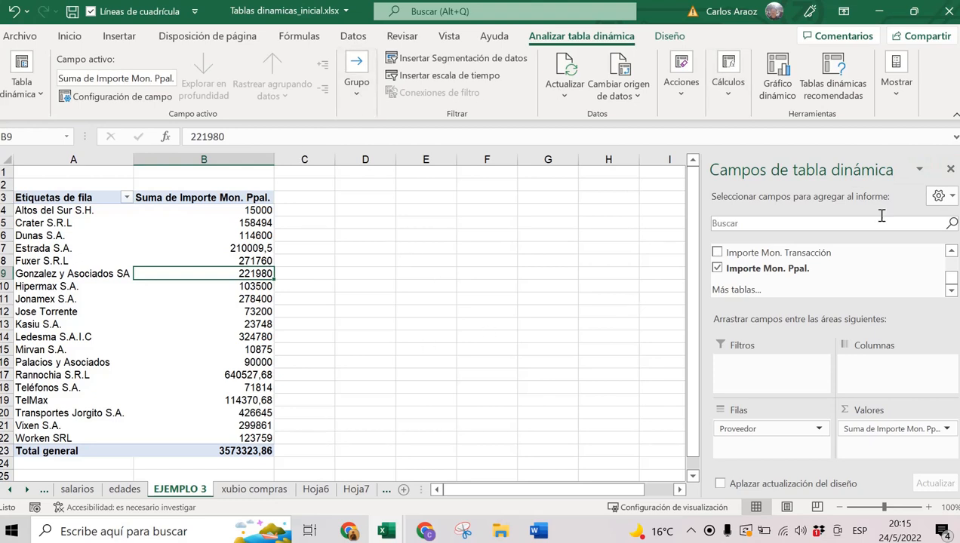
Close the Campos de tabla dinámica pane and select the Estrada S.A. sum.
left_click(950, 169)
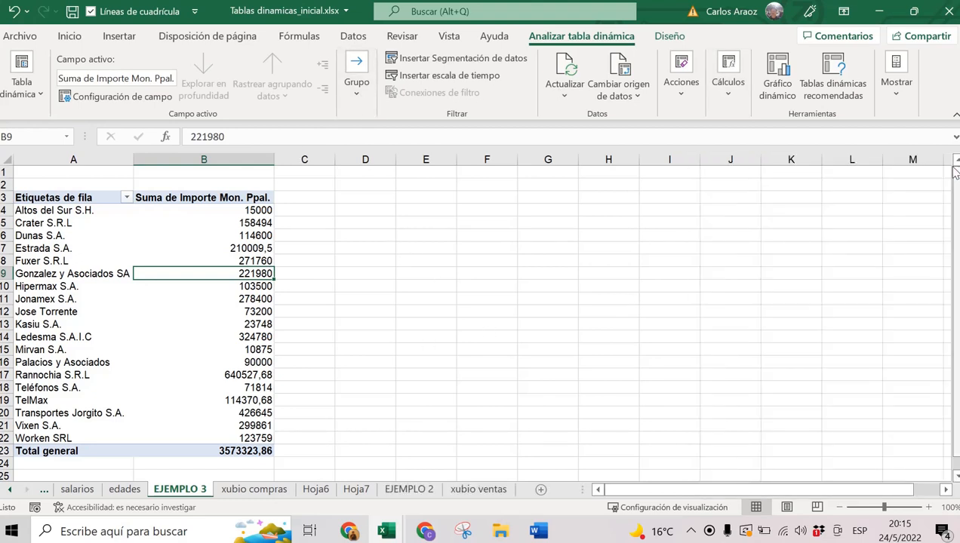
left_click(414, 257)
left_click(195, 255)
left_click(503, 260)
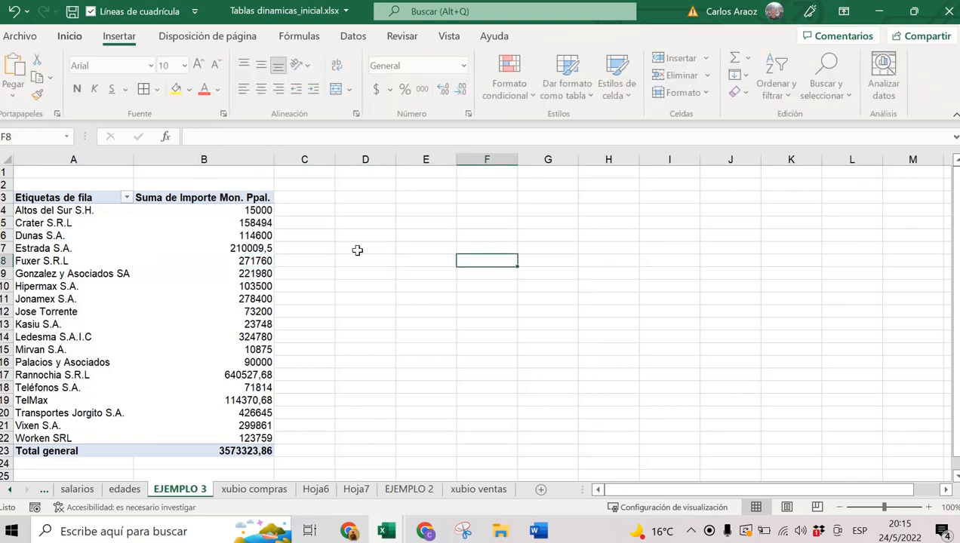
left_click(204, 248)
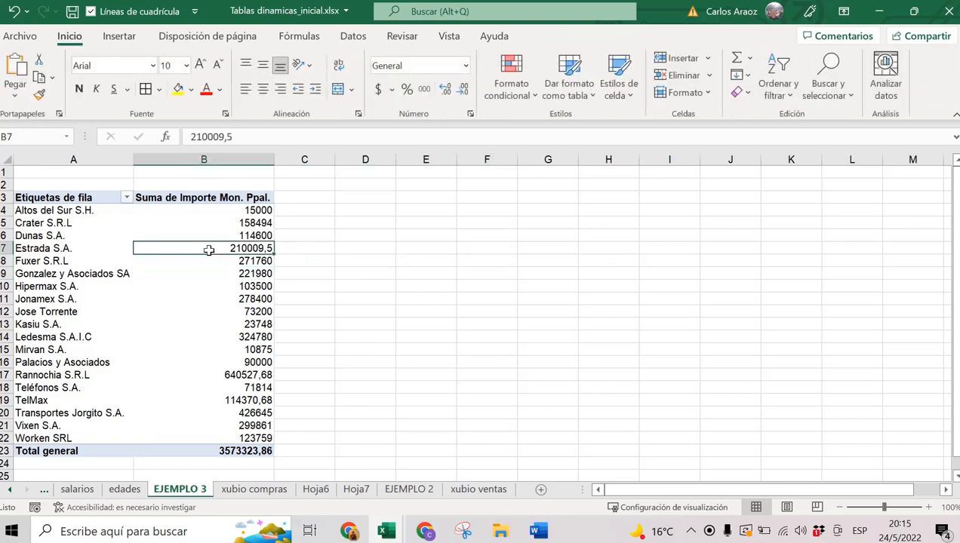
left_click(548, 249)
left_click(202, 249)
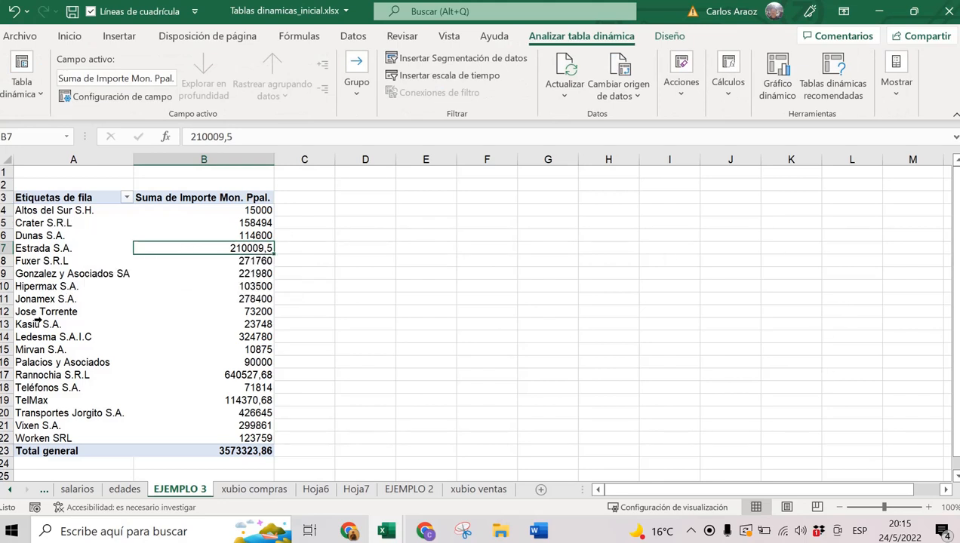
Restore the pivot field list with Mostrar lista de campos.
right_click(87, 252)
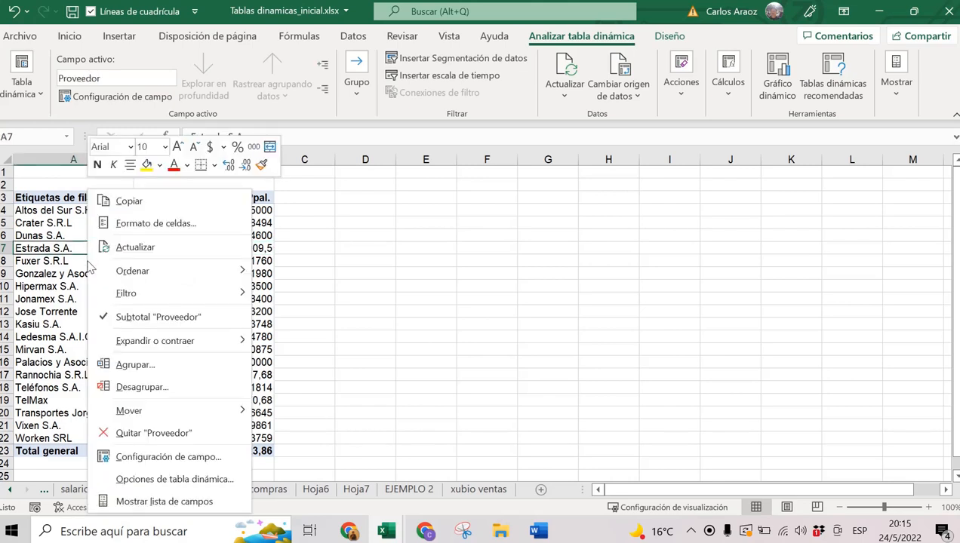
left_click(185, 502)
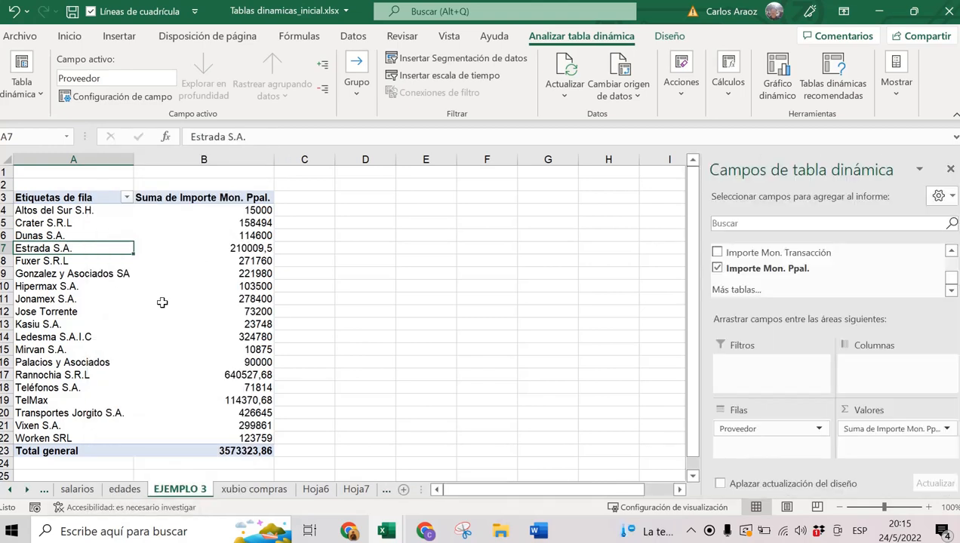
mouse_move(162, 302)
Sort suppliers by sum from largest to smallest, then check the Estrada S.A., TelMax and Ledesma sums.
left_click(261, 233)
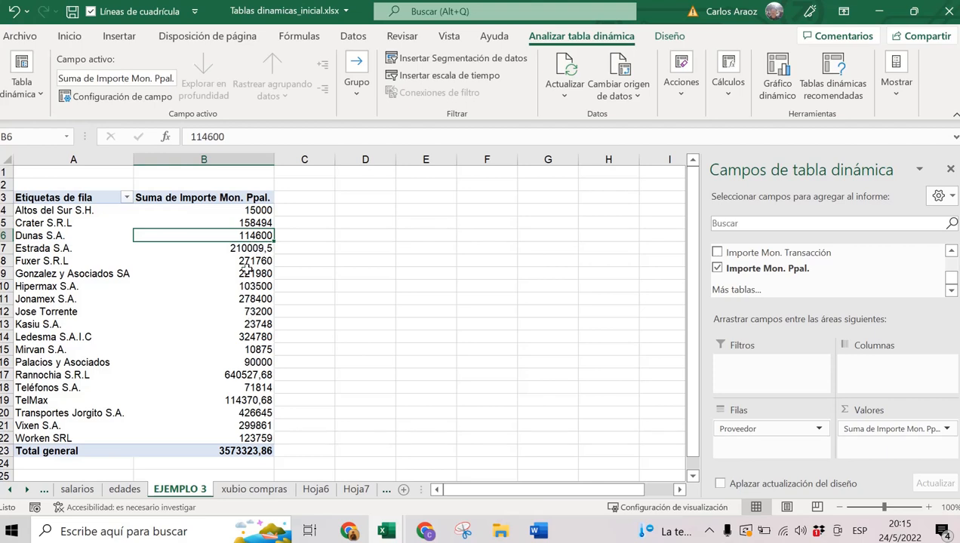
right_click(254, 249)
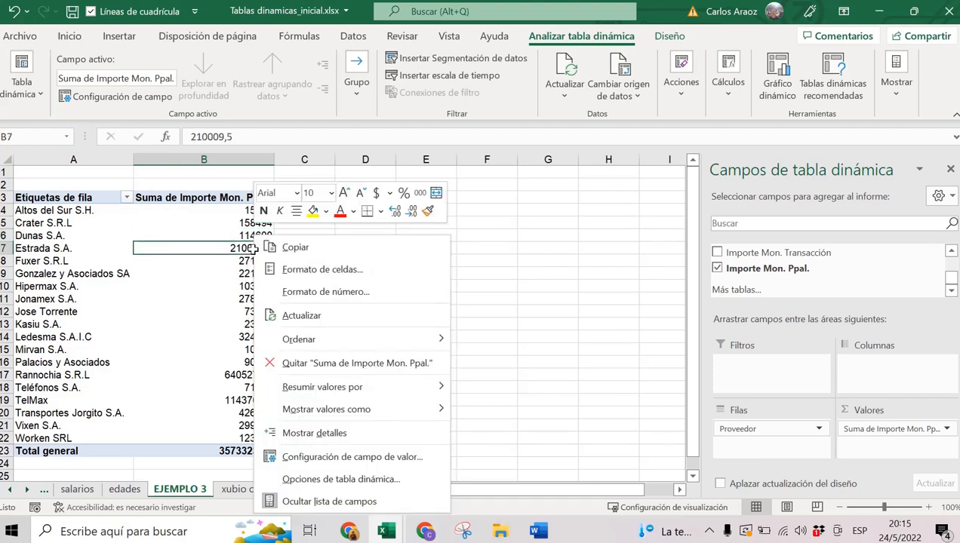
mouse_move(312, 339)
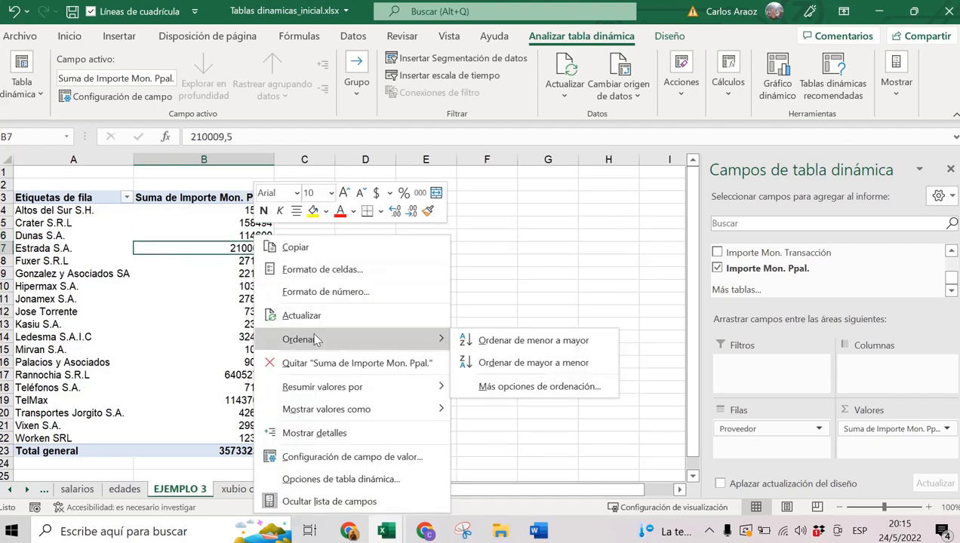
left_click(561, 366)
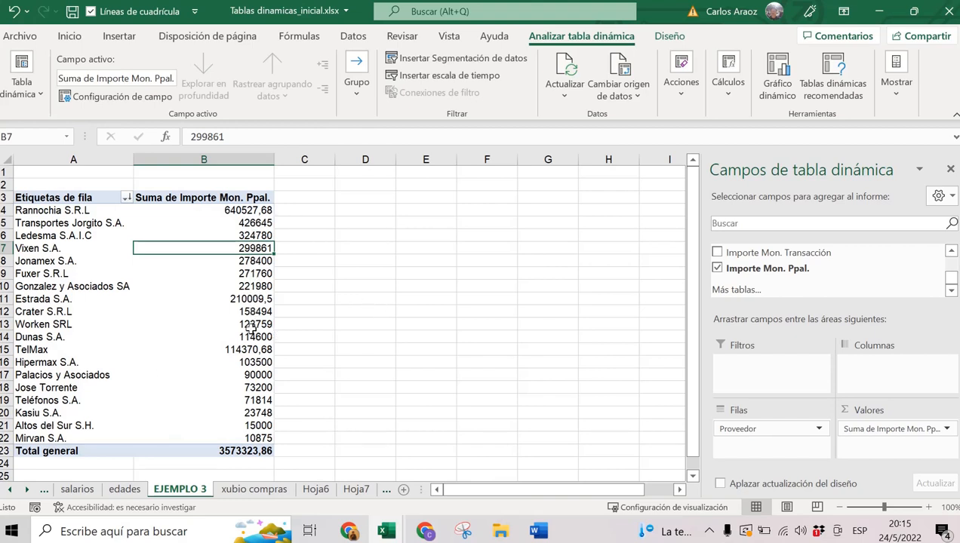
left_click(251, 300)
left_click(249, 349)
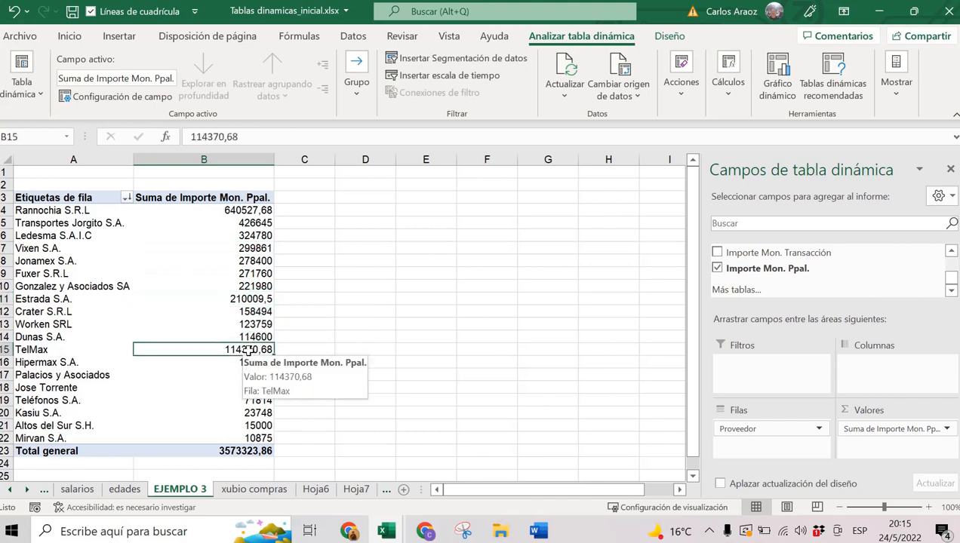
left_click(247, 299)
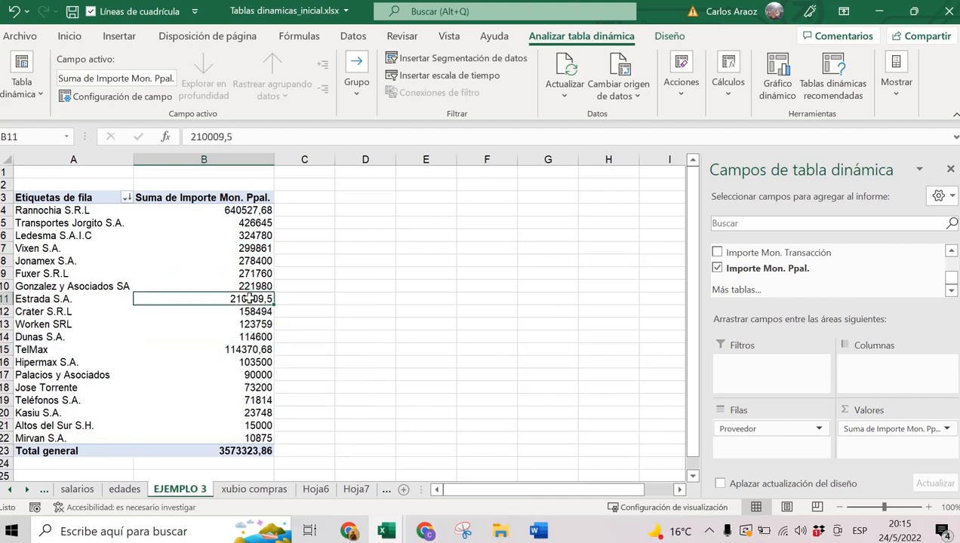
left_click(253, 236)
Format the summed values as Moneda (currency) with two decimals.
right_click(254, 234)
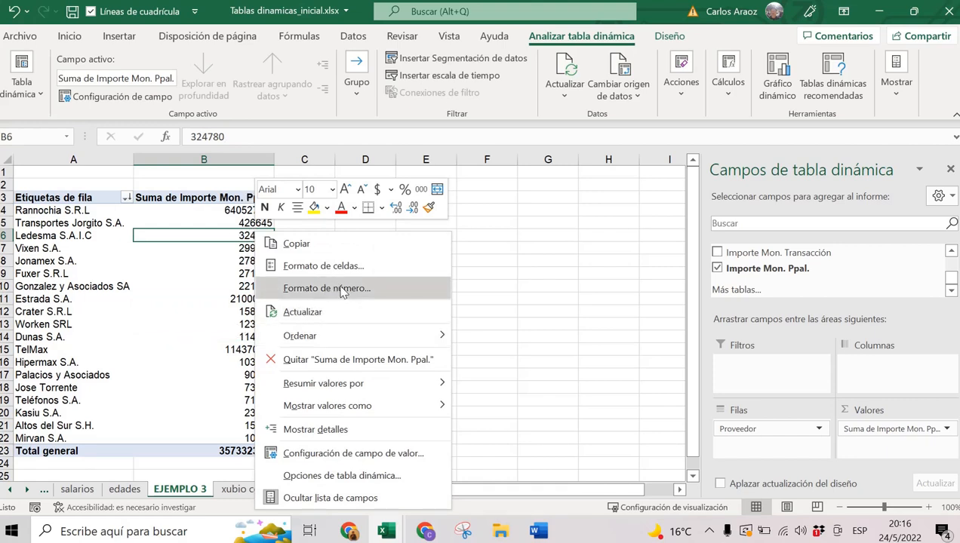
left_click(339, 292)
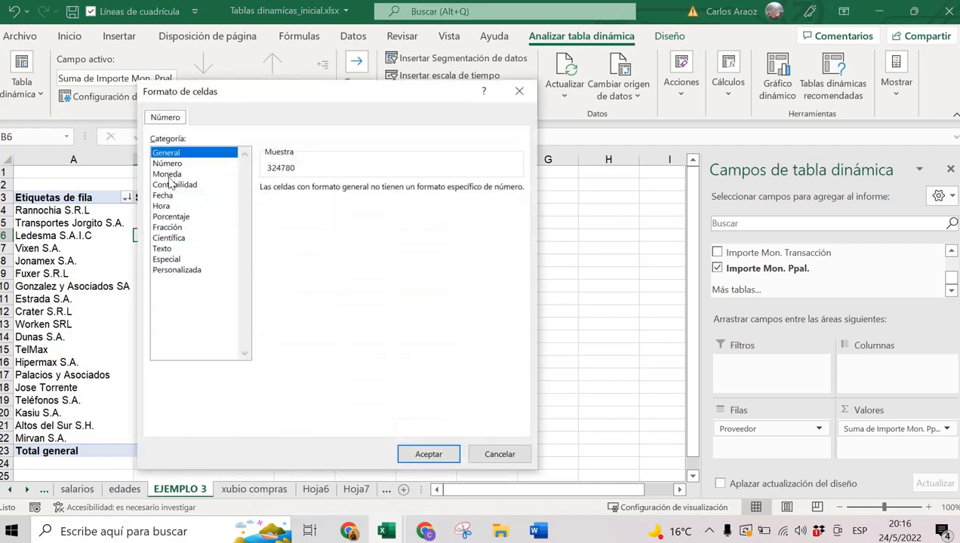
left_click(168, 174)
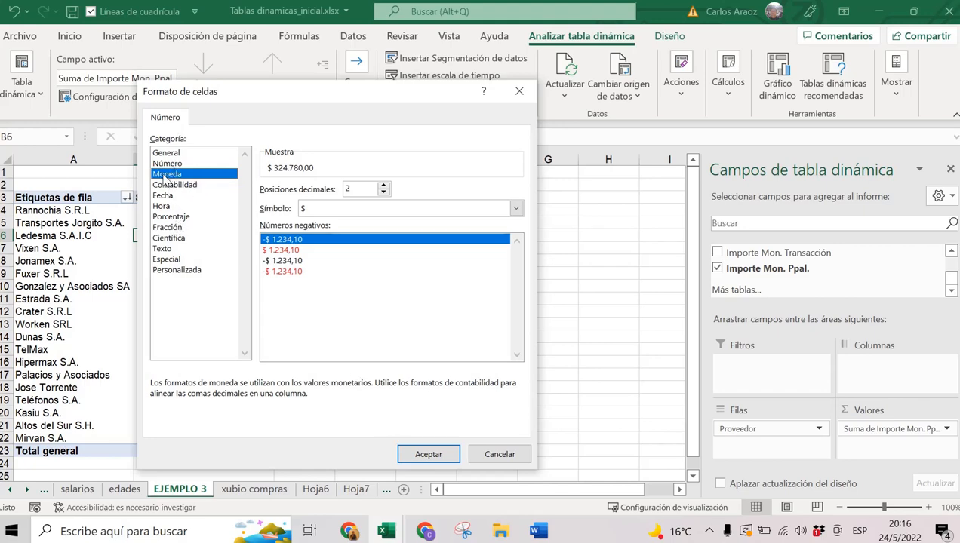
key("Return")
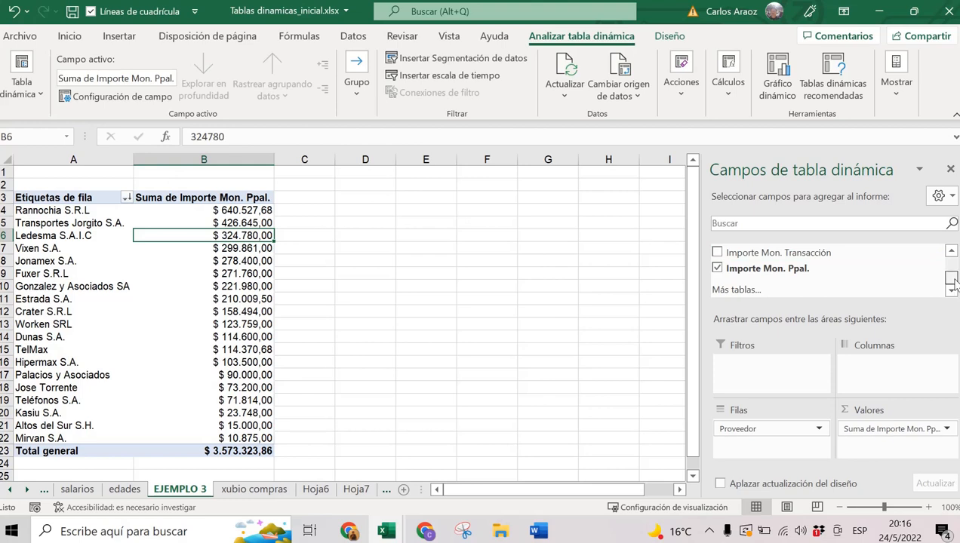
Add Centro de Costo as a second row level under each supplier.
left_click_drag(955, 280, 954, 263)
left_click(952, 291)
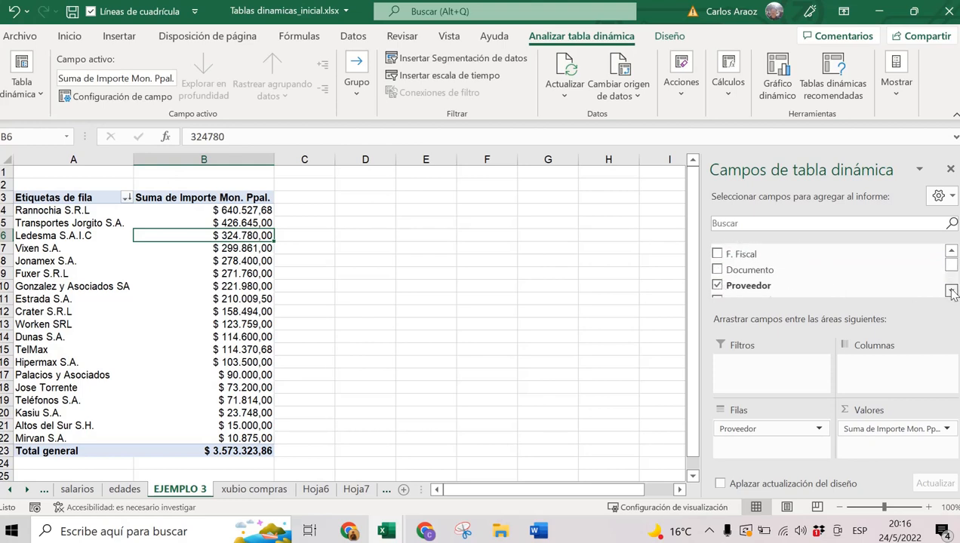
left_click(951, 291)
left_click(952, 291)
left_click(952, 291)
left_click(951, 291)
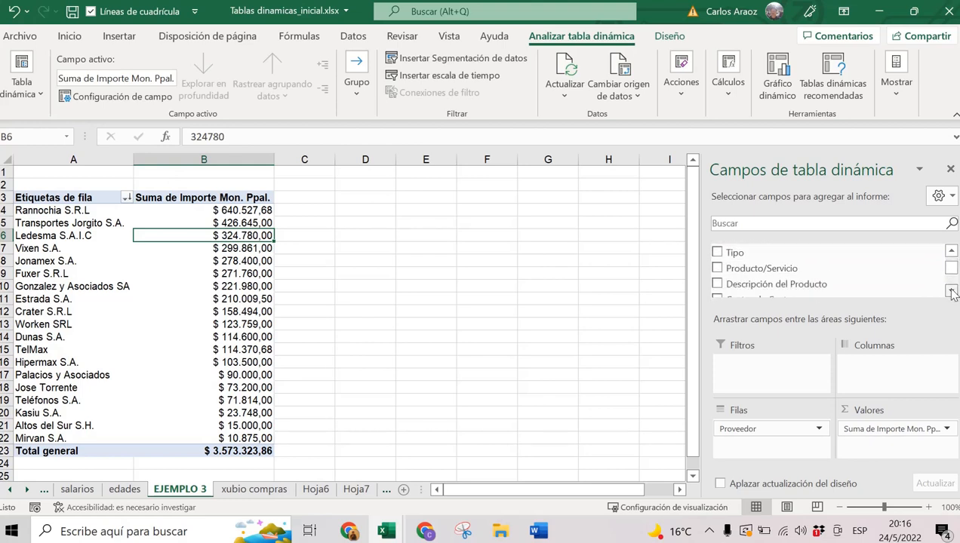
left_click(952, 292)
left_click(951, 291)
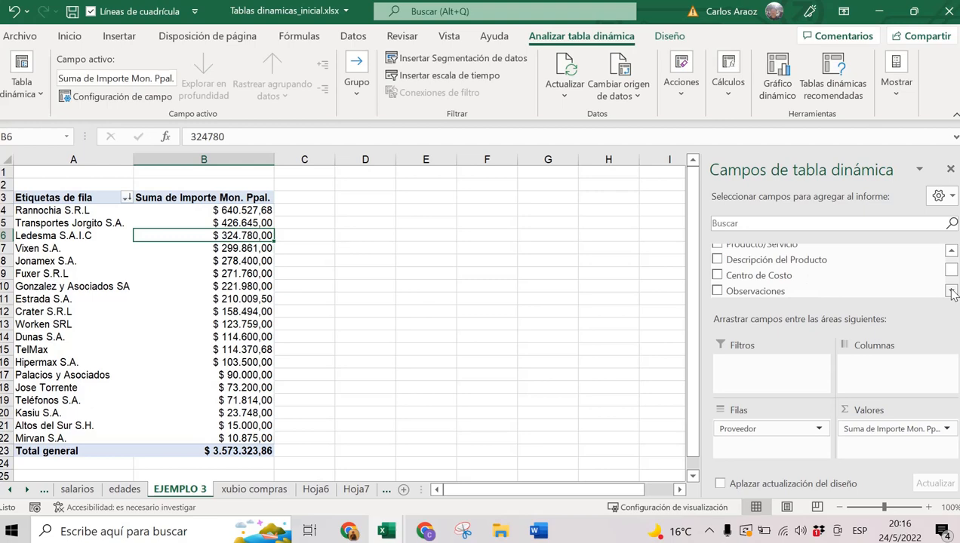
left_click(718, 275)
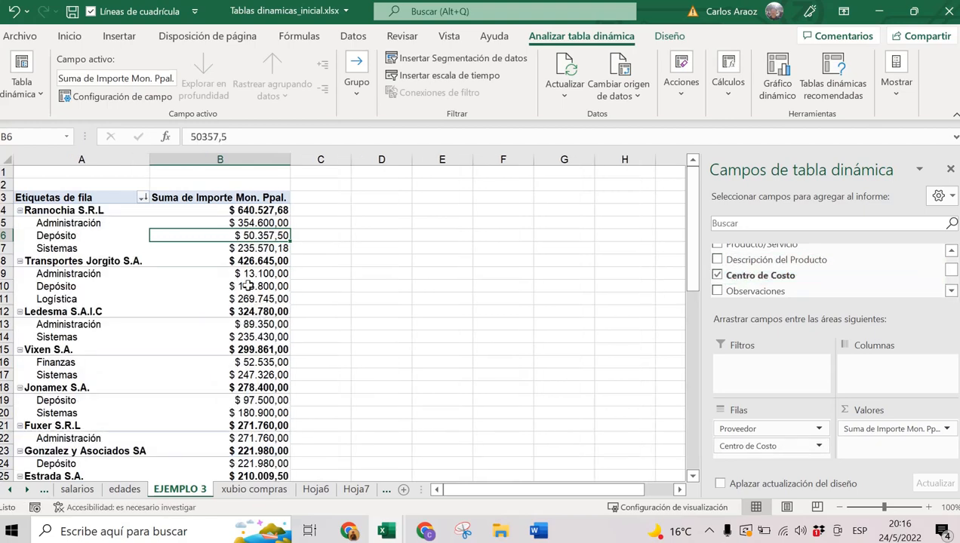
scroll(246, 289, "down", 3)
scroll(247, 289, "down", 1)
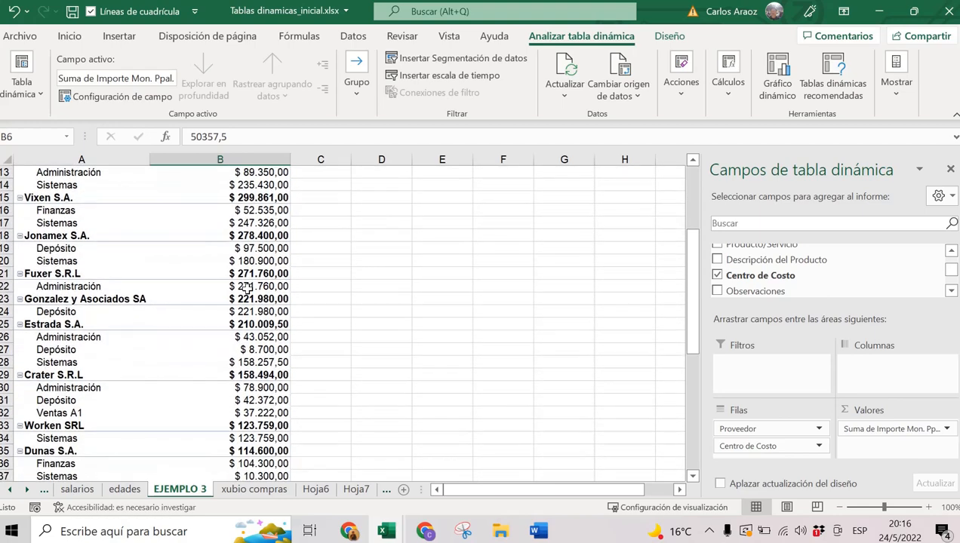
scroll(246, 289, "down", 3)
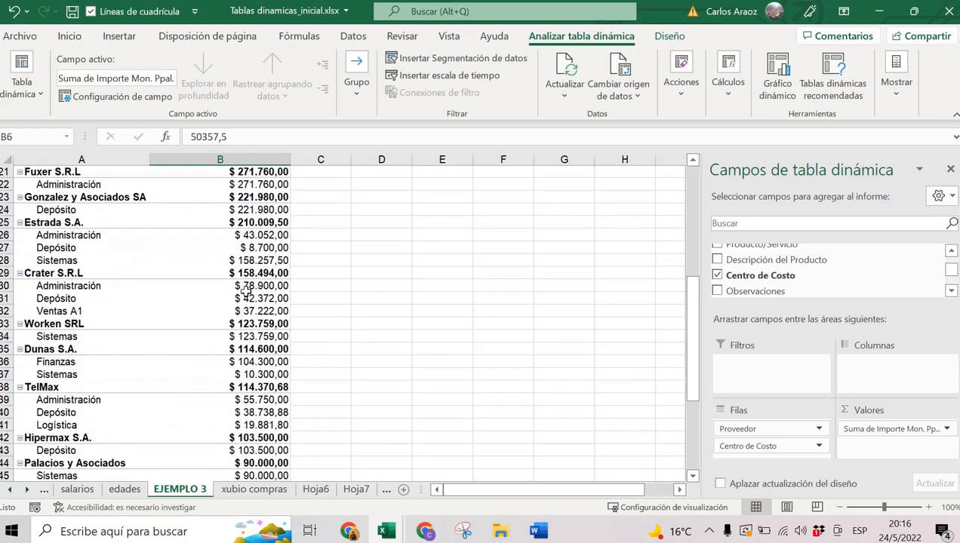
scroll(246, 289, "down", 1)
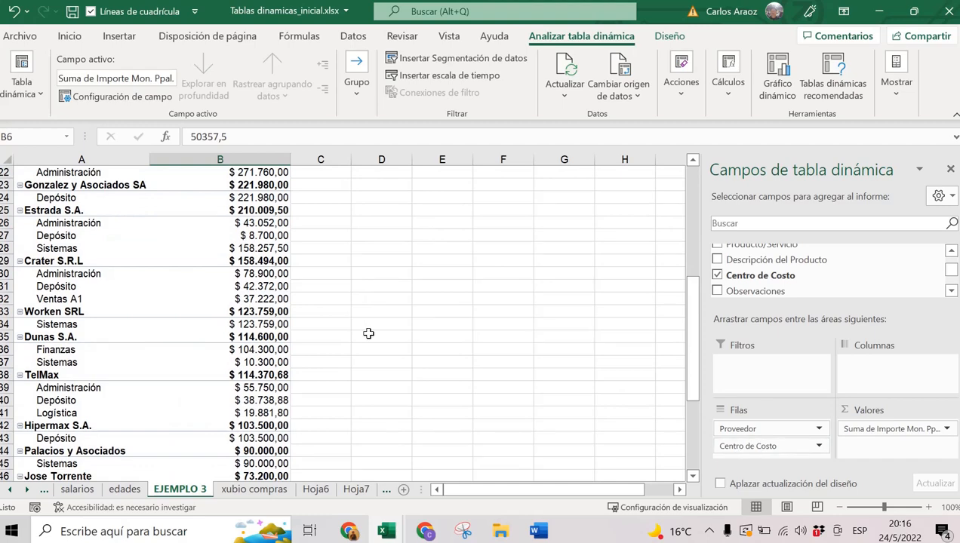
scroll(212, 281, "up", 7)
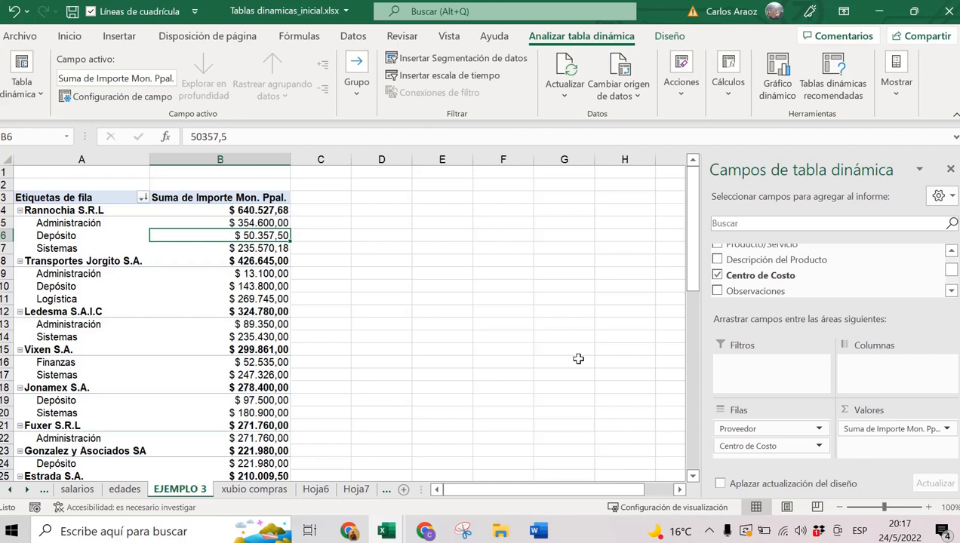
left_click_drag(88, 205, 240, 247)
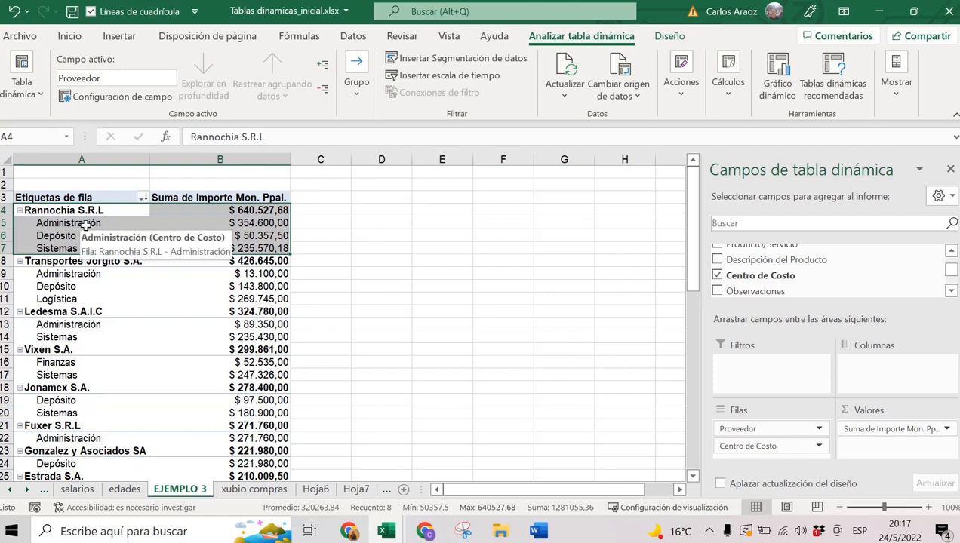
left_click(278, 222)
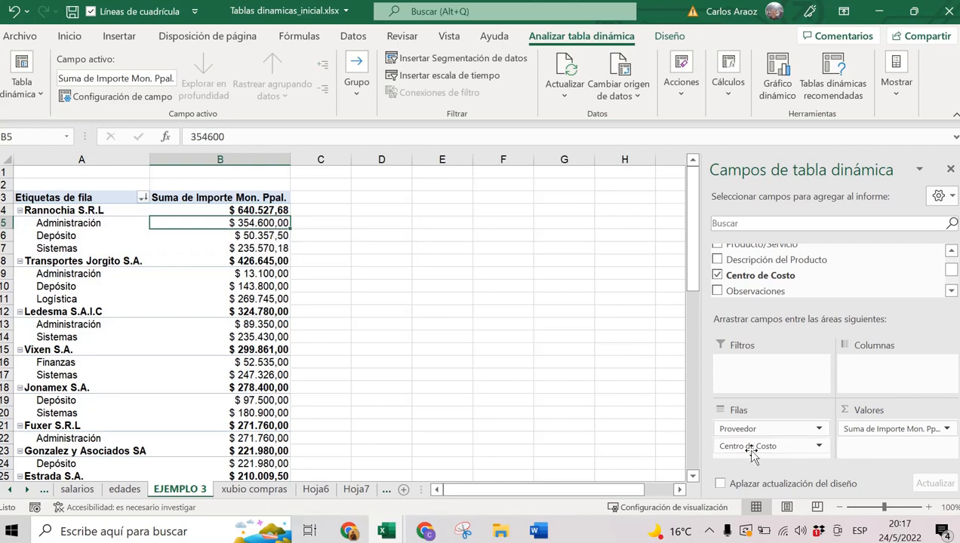
Move Centro de Costo to the columns and zoom to 90% so the table through H24 fits.
left_click_drag(753, 450, 912, 387)
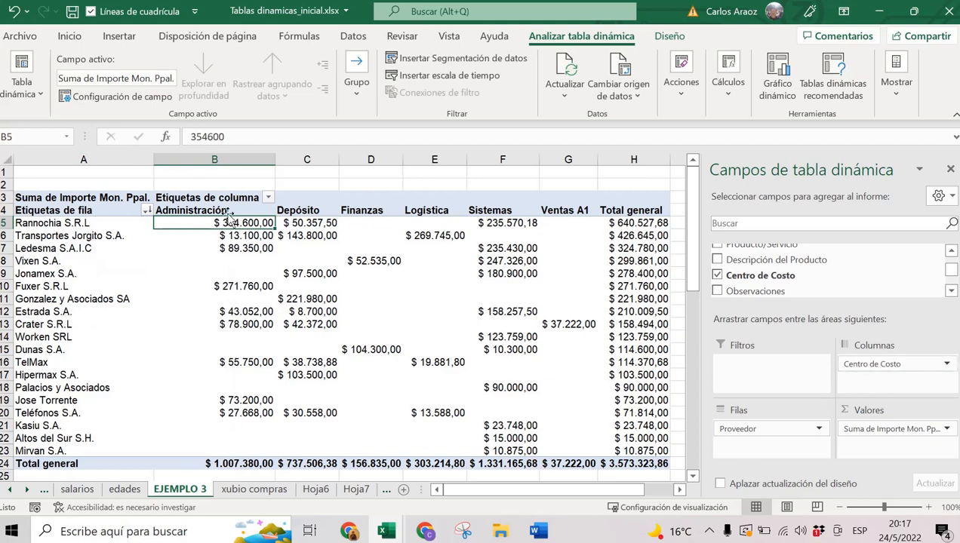
left_click_drag(226, 211, 543, 214)
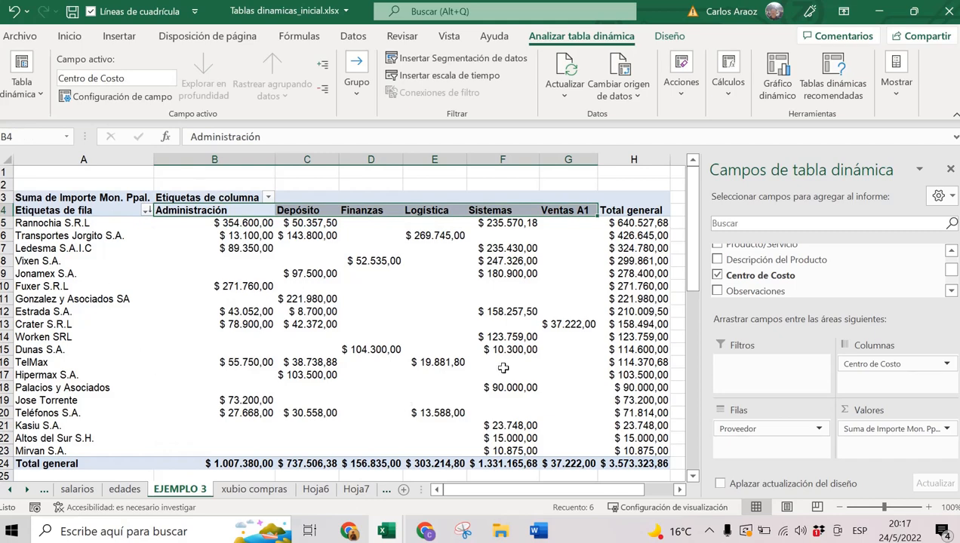
left_click(642, 464)
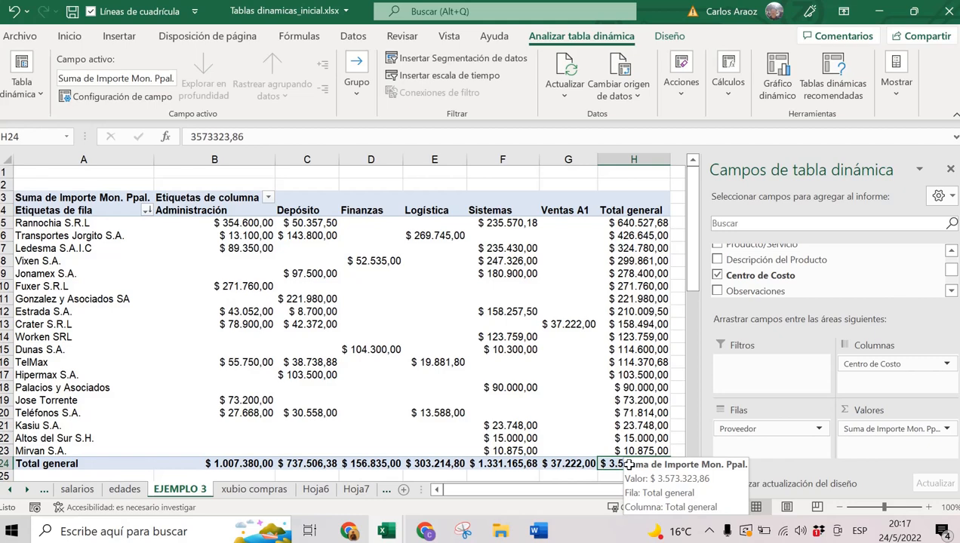
left_click(843, 508)
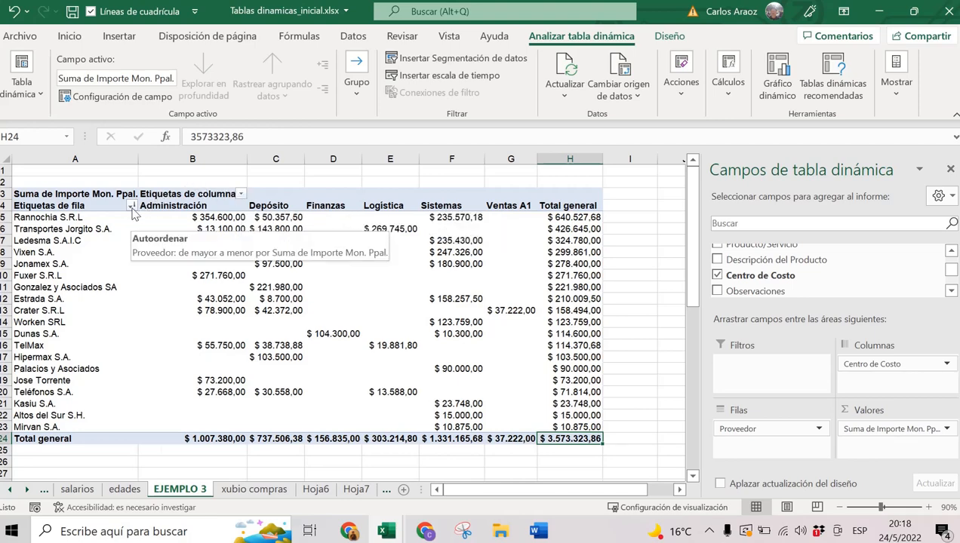
left_click(131, 206)
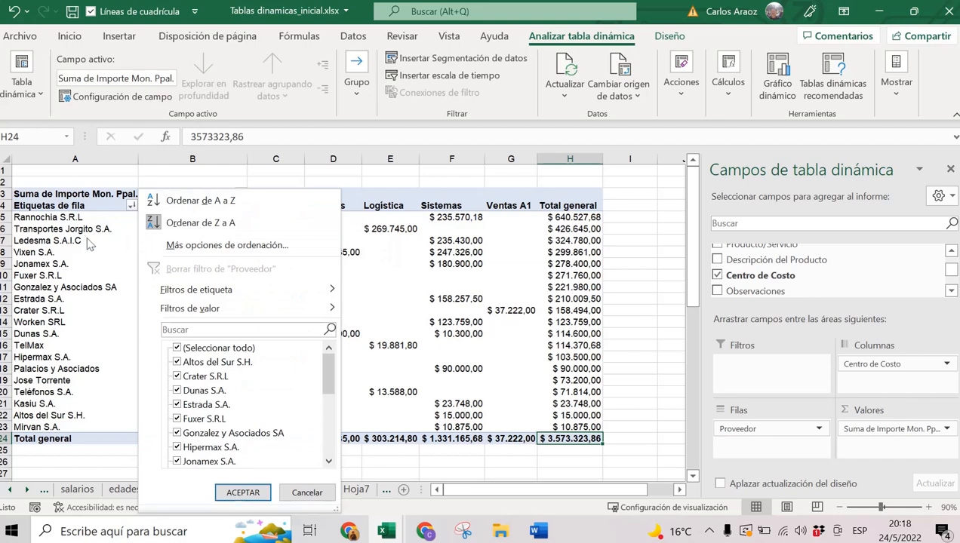
left_click(82, 210)
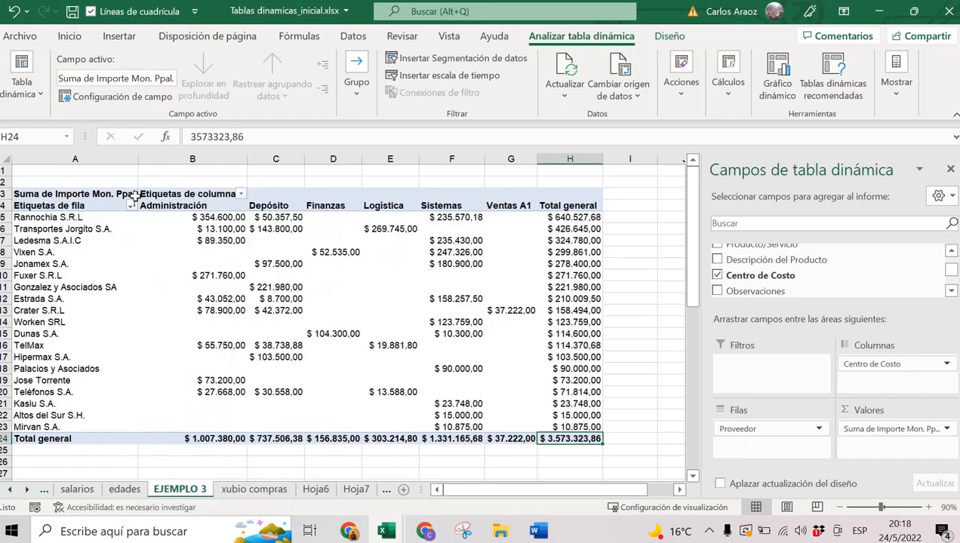
left_click(242, 195)
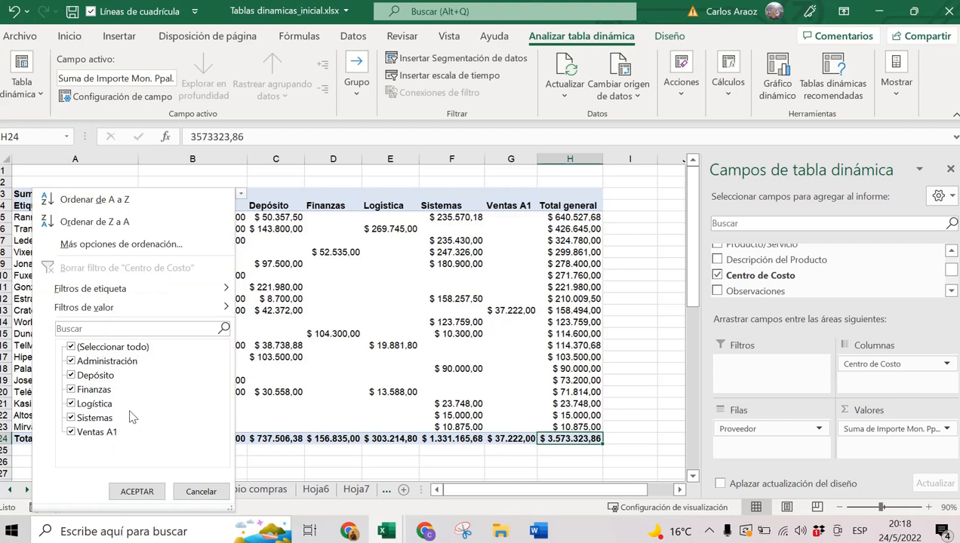
left_click(72, 347)
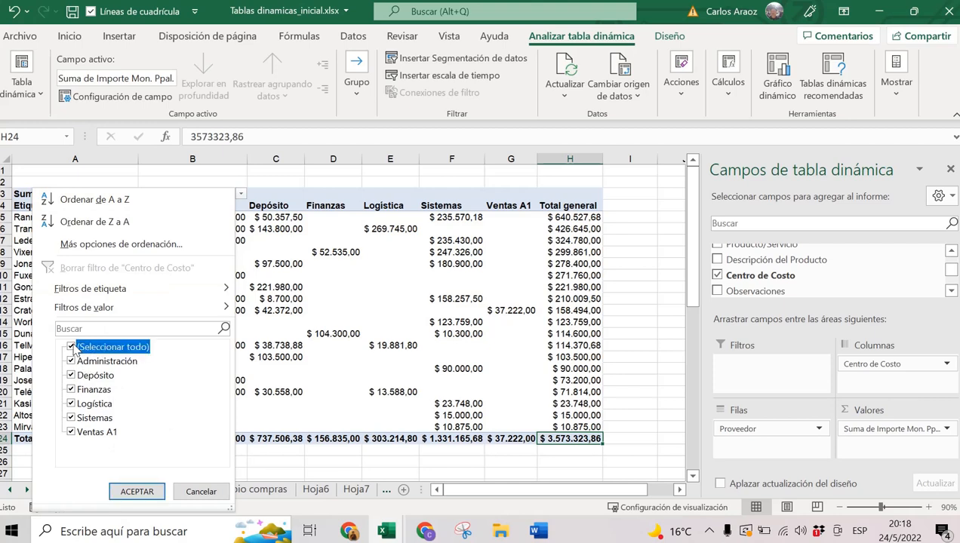
left_click(71, 376)
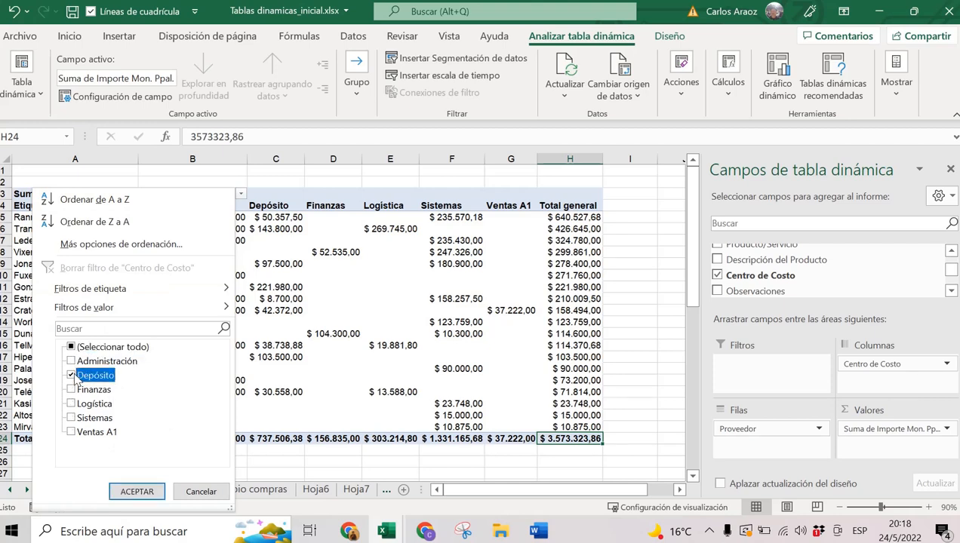
left_click(73, 405)
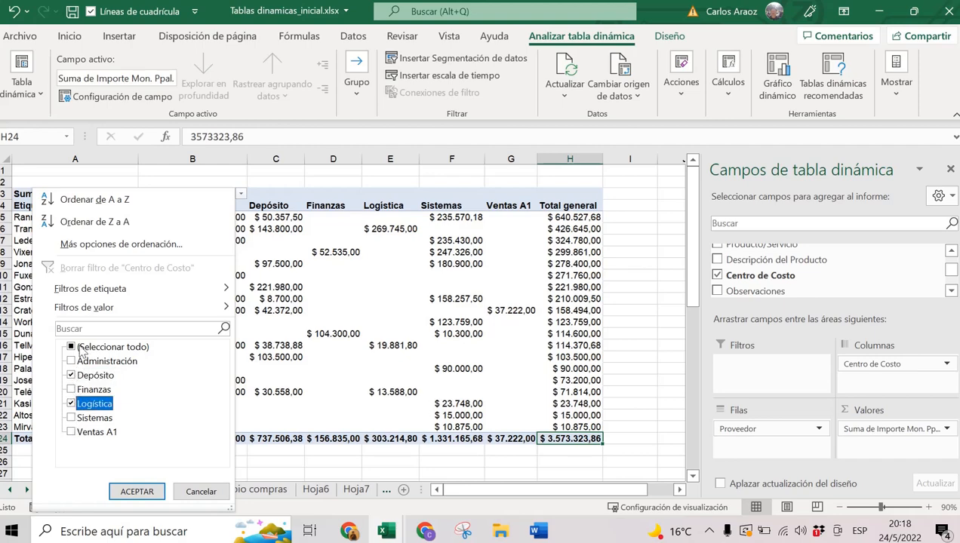
left_click(138, 489)
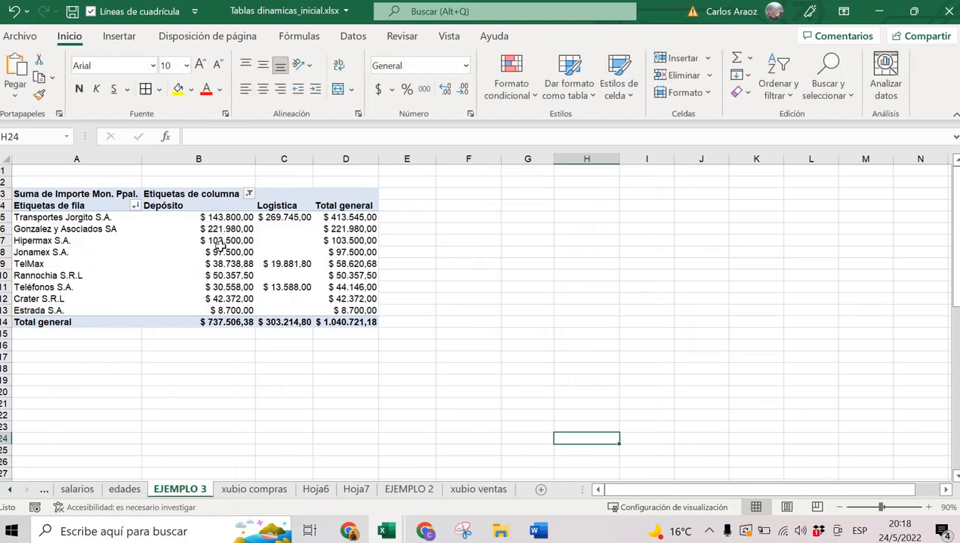
left_click(189, 229)
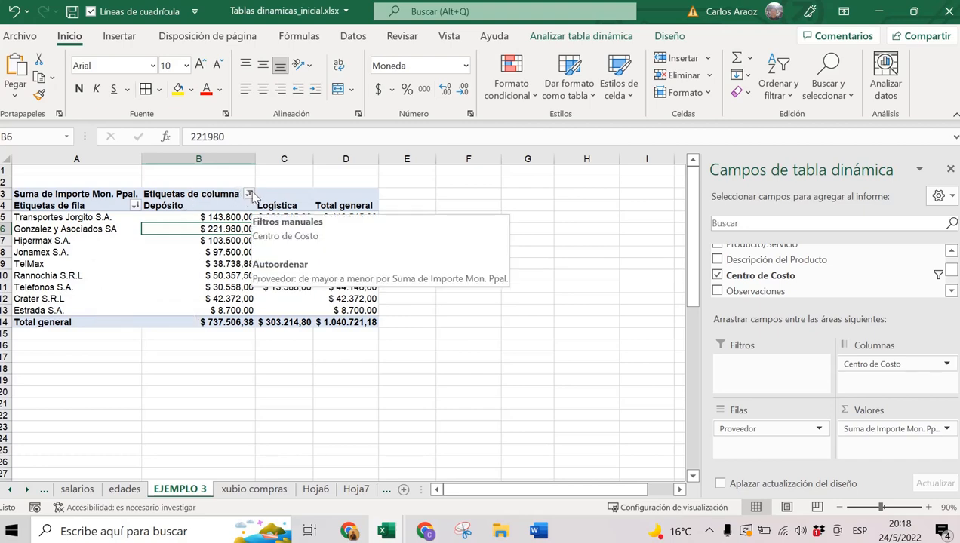
left_click(250, 194)
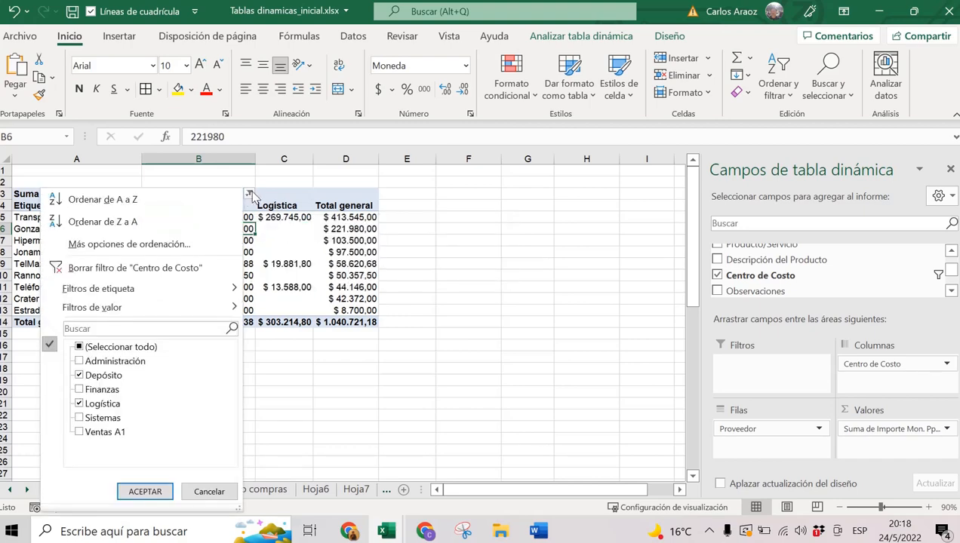
left_click(184, 271)
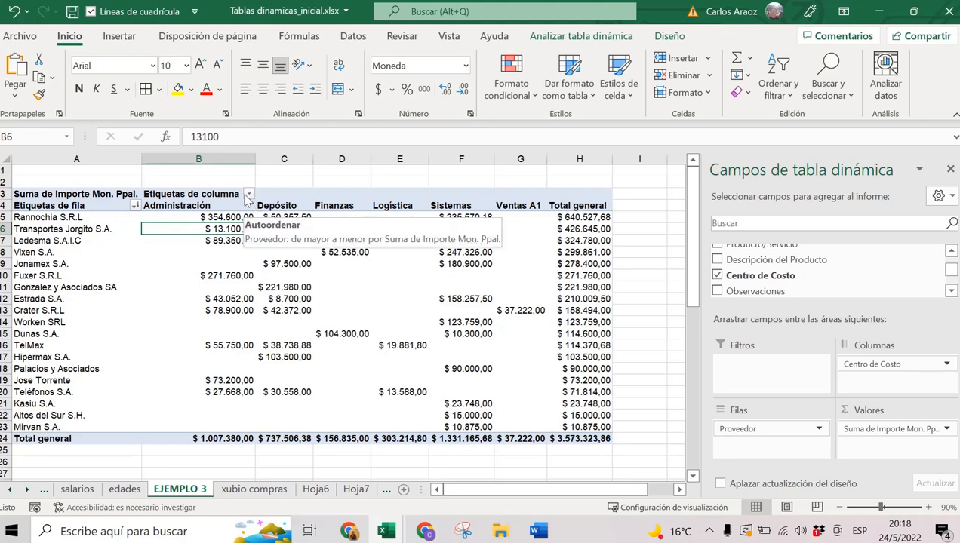
left_click(134, 206)
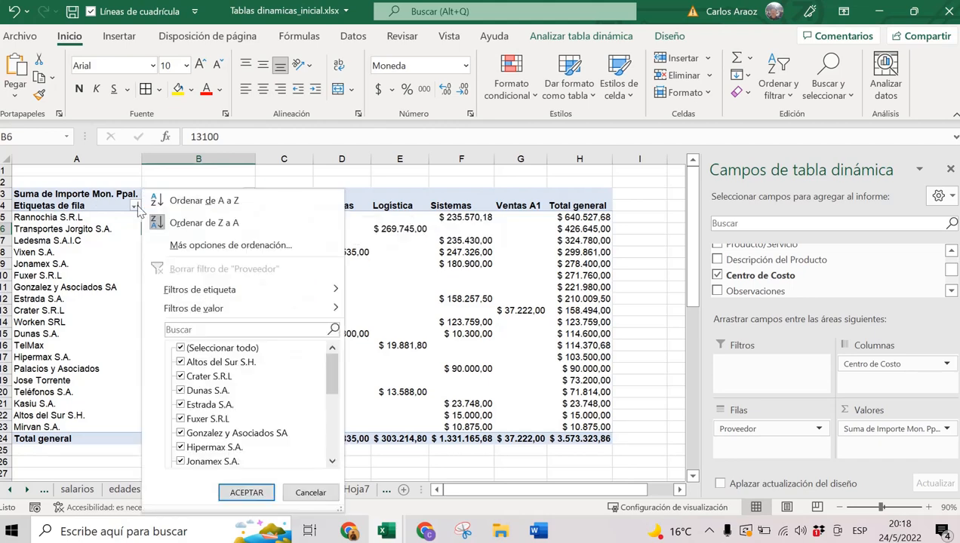
left_click(181, 348)
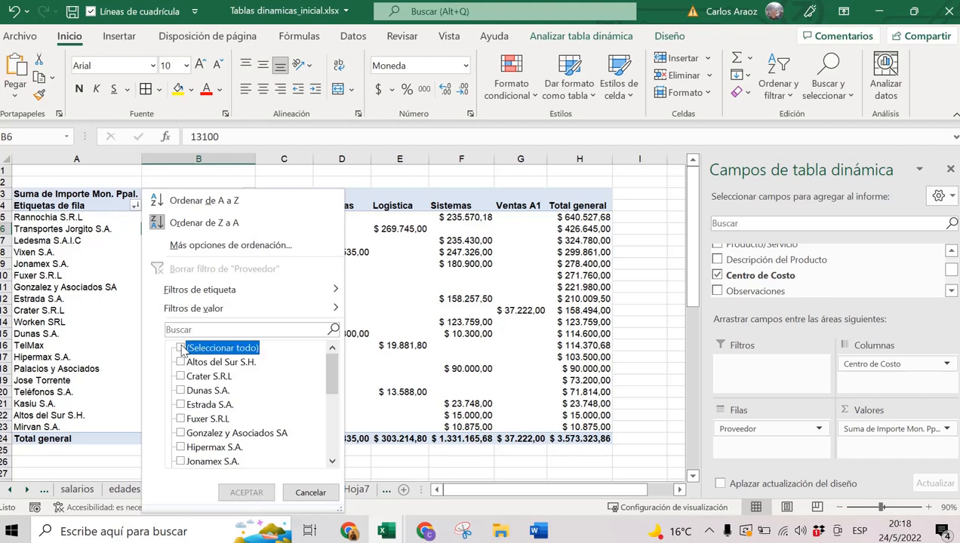
left_click(181, 390)
left_click(180, 377)
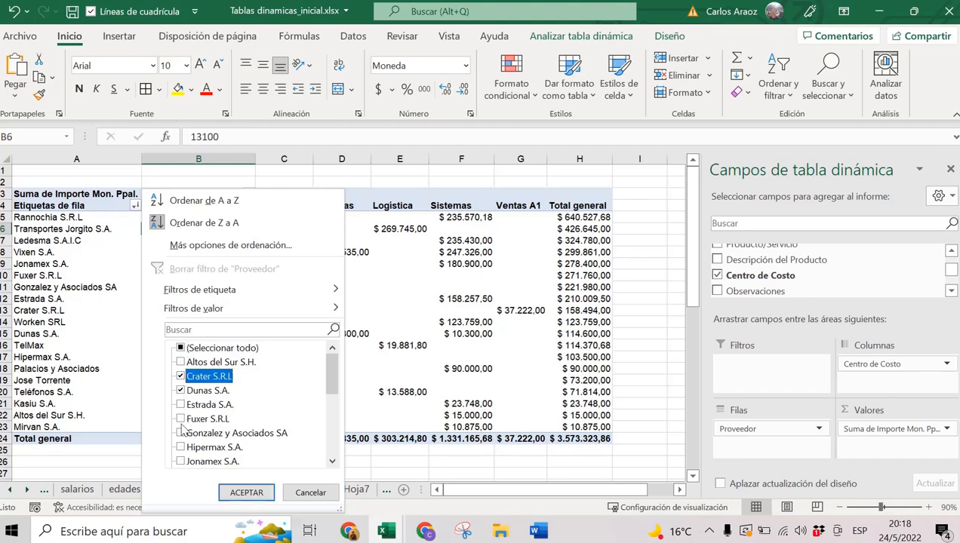
left_click(180, 433)
left_click(180, 446)
left_click(245, 493)
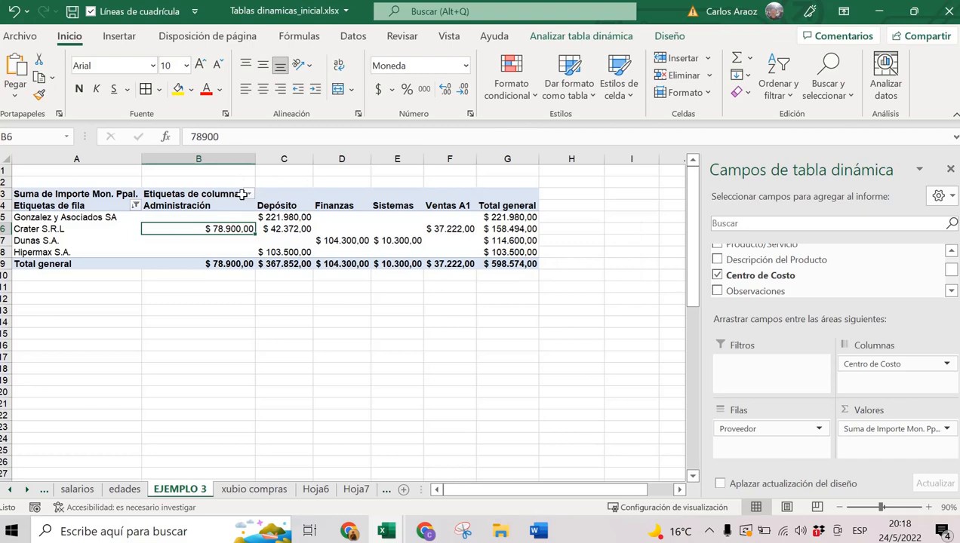
left_click(135, 205)
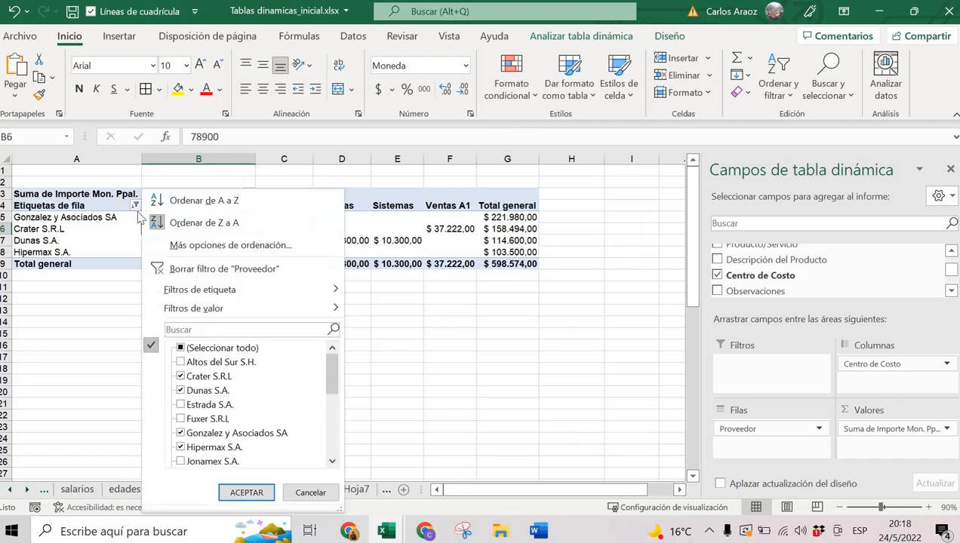
left_click(194, 269)
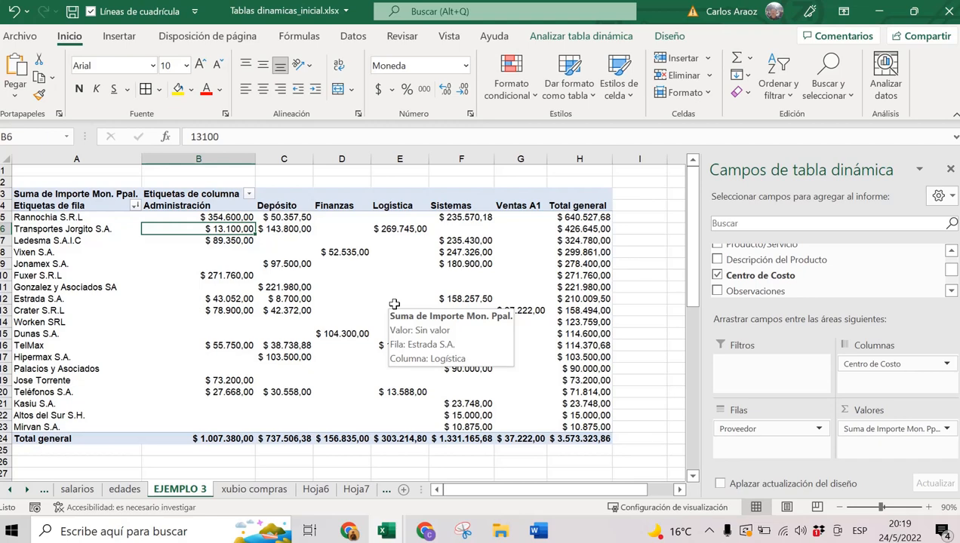
Inspect pivot cells like C9 and D8 and browse the Diseño and Analizar tabla dinámica tools.
left_click(393, 274)
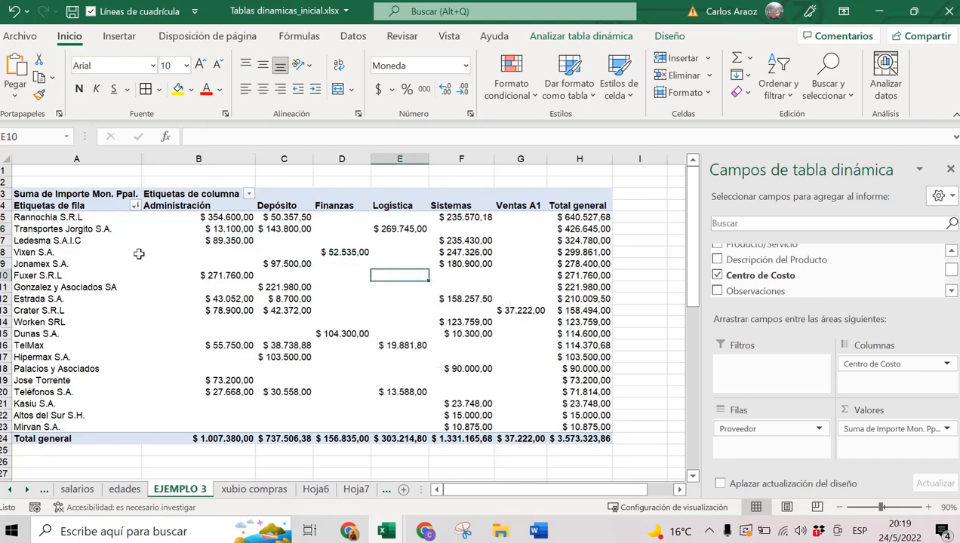
left_click(264, 263)
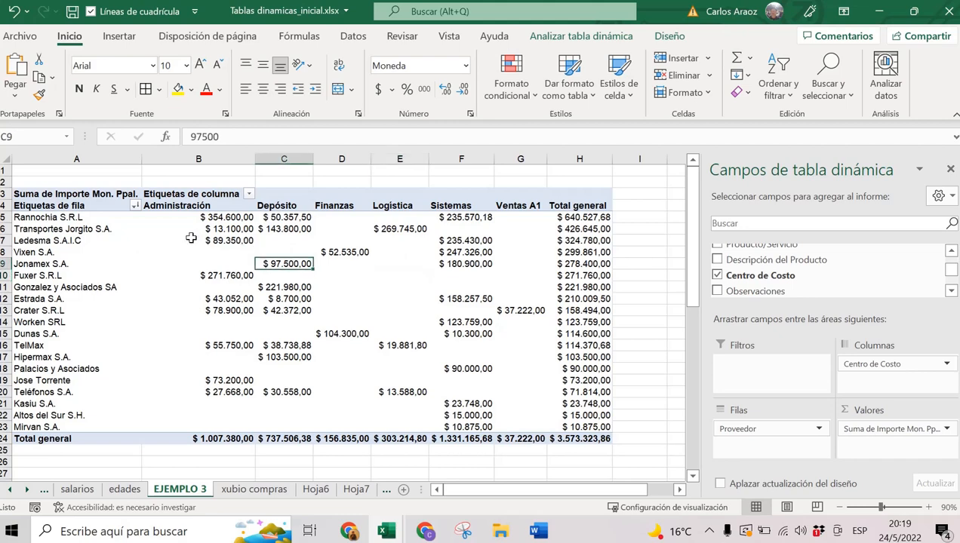
left_click(343, 253)
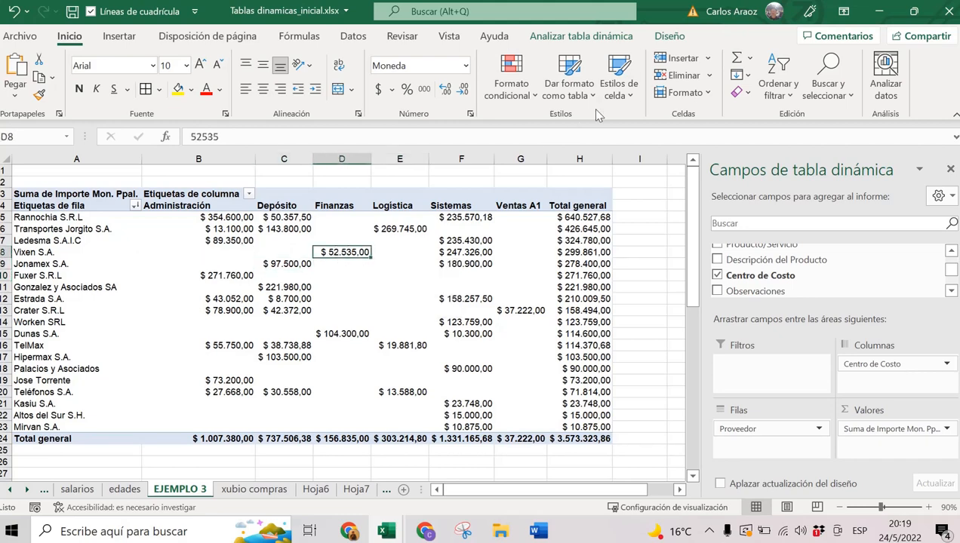
left_click(679, 36)
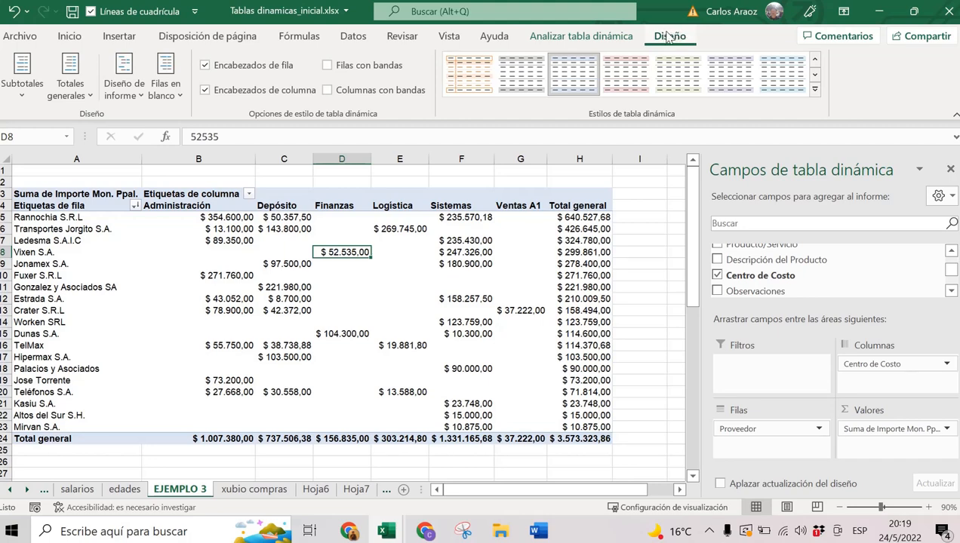
left_click(586, 39)
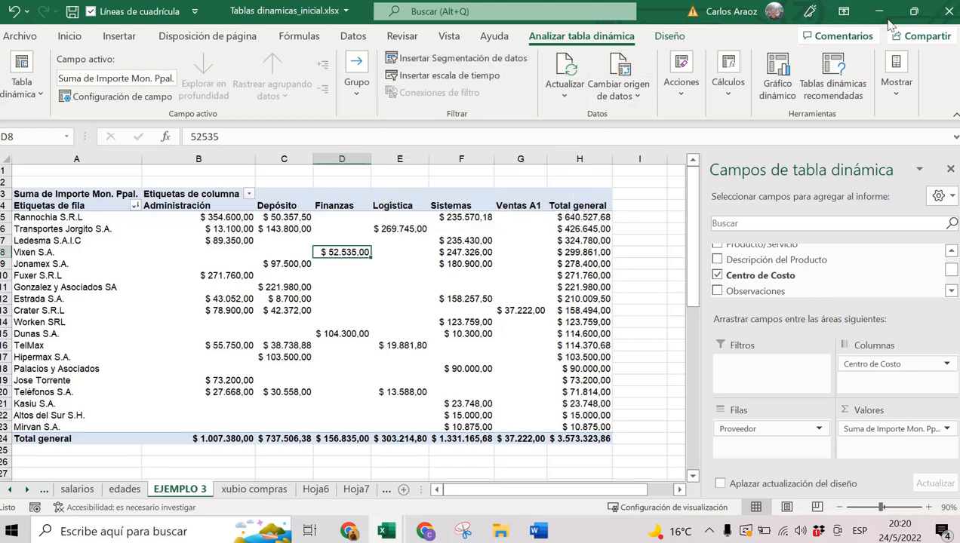
Restore and resize the Excel window, show the pivot filtering options, then maximize again.
left_click(913, 11)
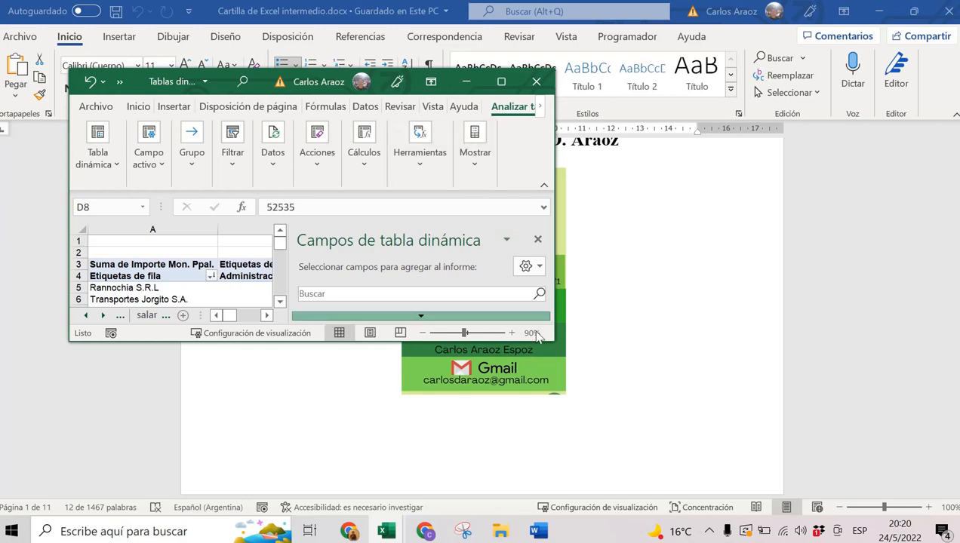
left_click_drag(553, 340, 698, 443)
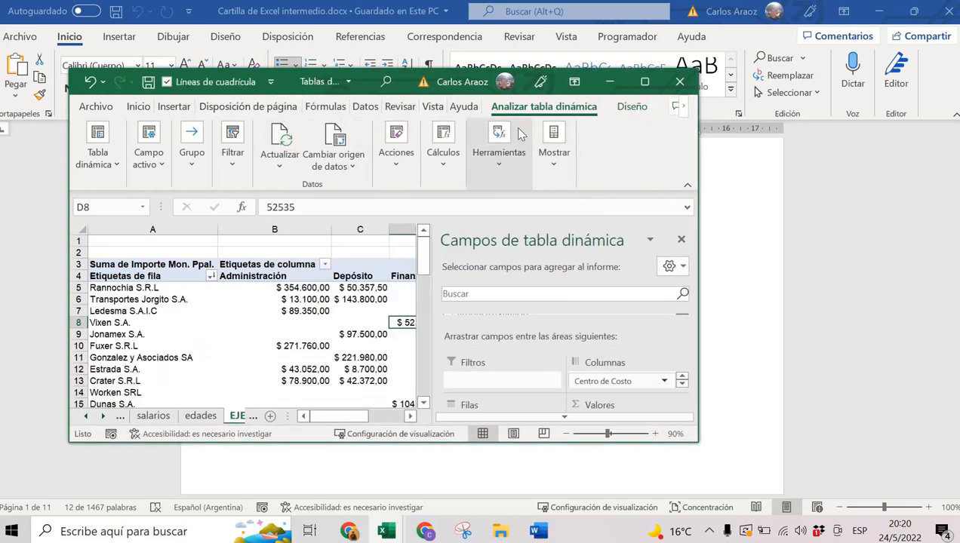
left_click(234, 133)
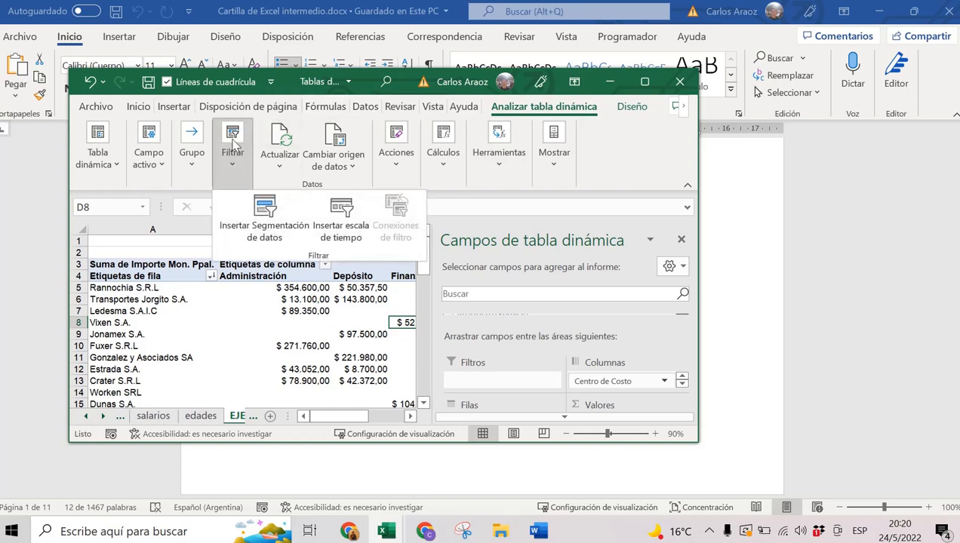
left_click(645, 82)
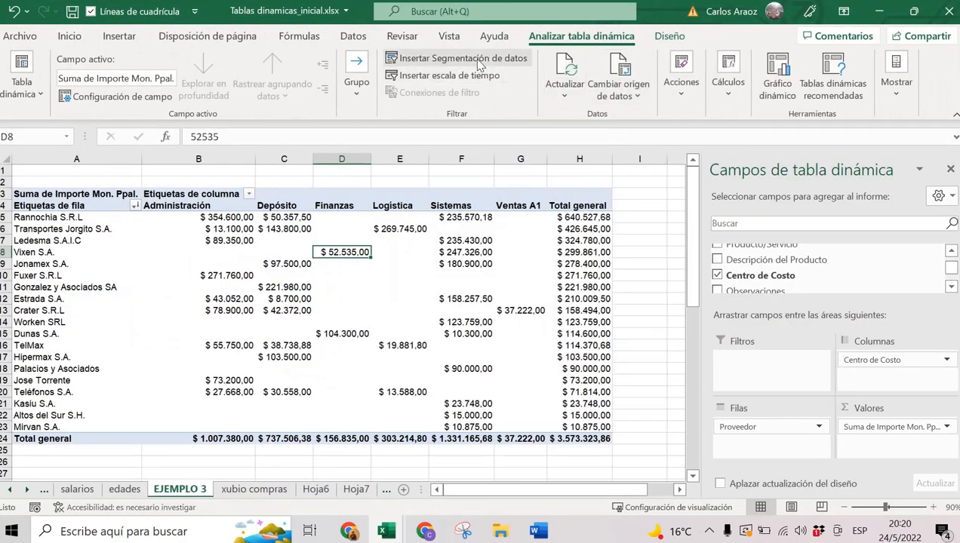
Insert slicers for Proveedor, Producto/Servicio and Centro de Costo.
left_click(479, 65)
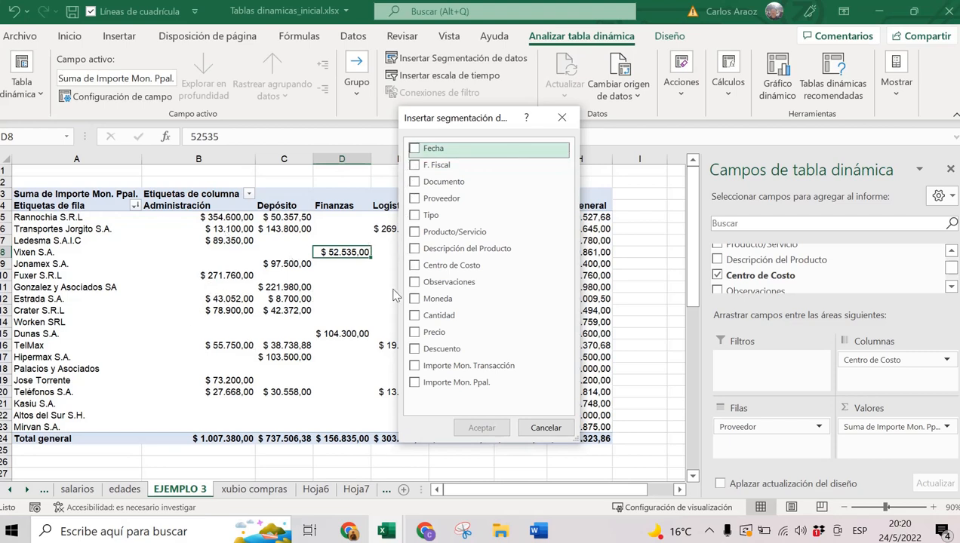
left_click(418, 268)
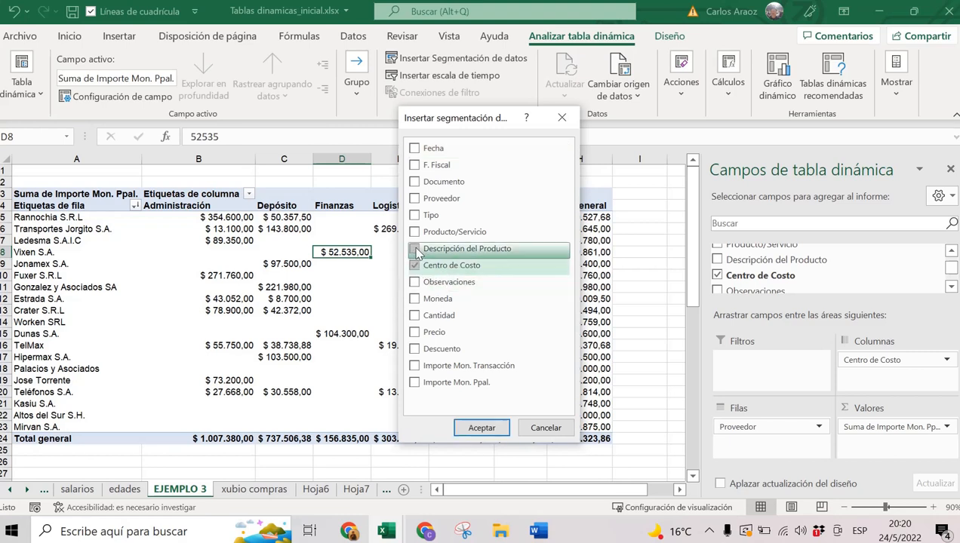
left_click(414, 200)
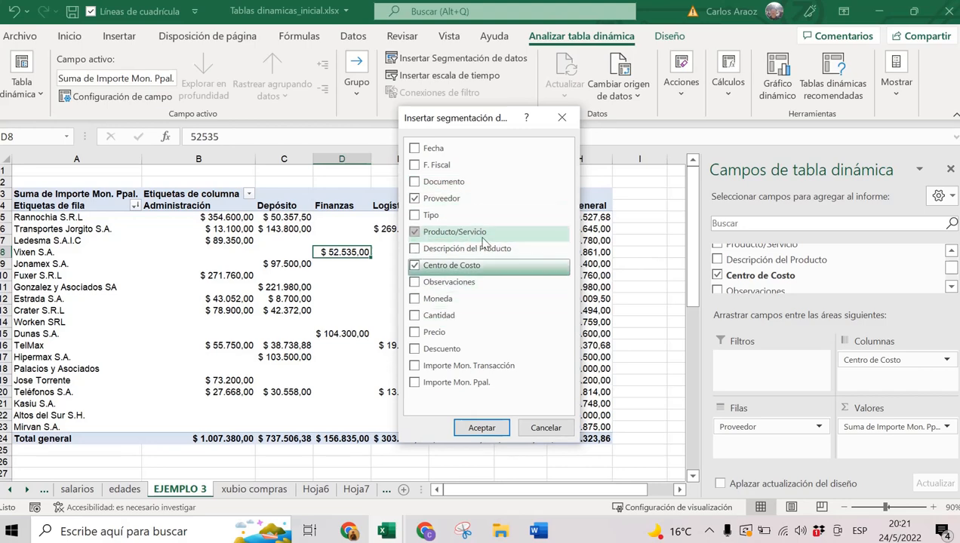
left_click(481, 426)
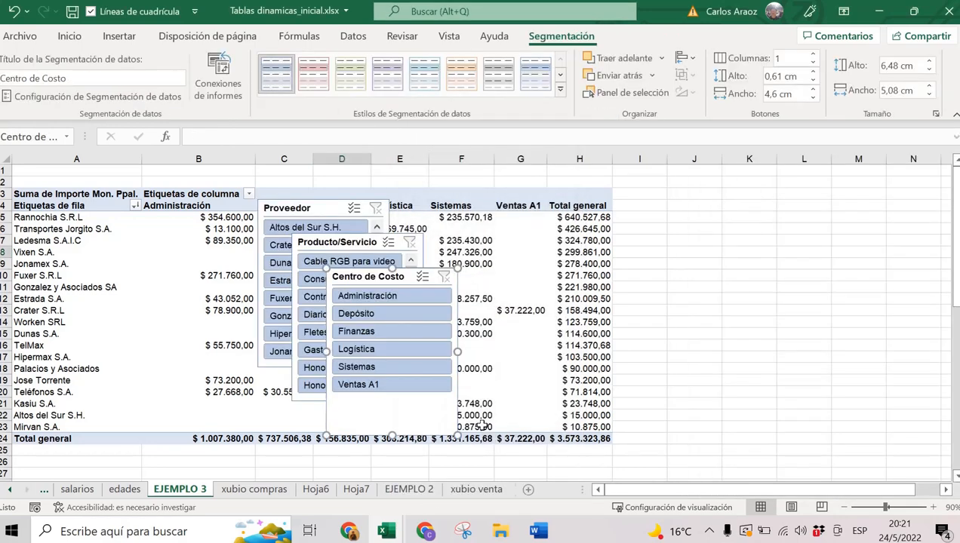
Move the three slicers right of the pivot and filter it to the Logística cost centre.
left_click_drag(389, 276, 701, 191)
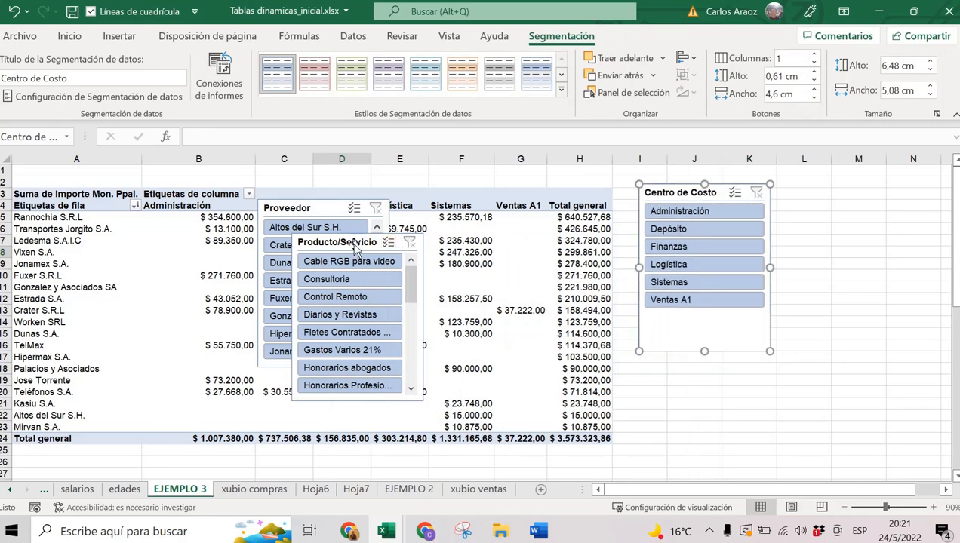
left_click_drag(351, 247, 864, 194)
left_click_drag(316, 207, 860, 179)
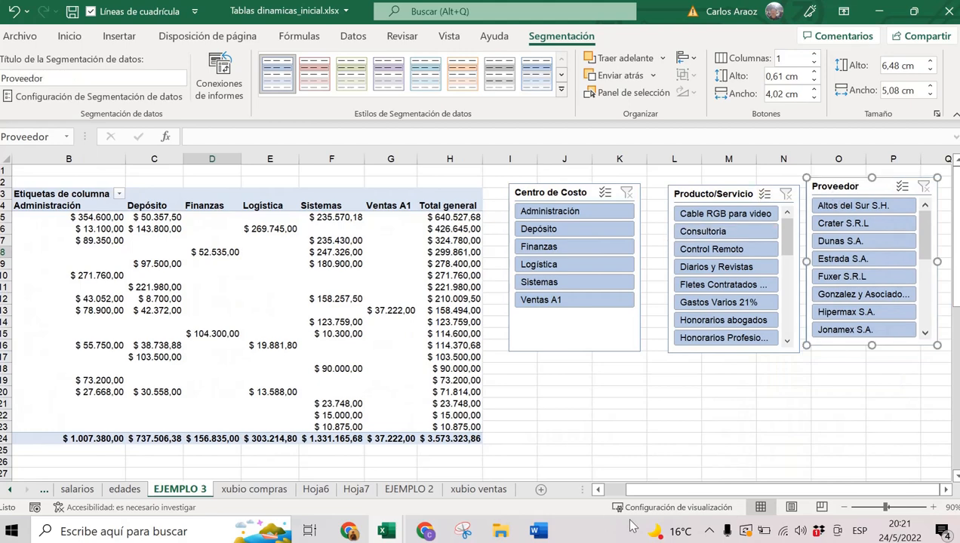
left_click_drag(656, 495, 603, 494)
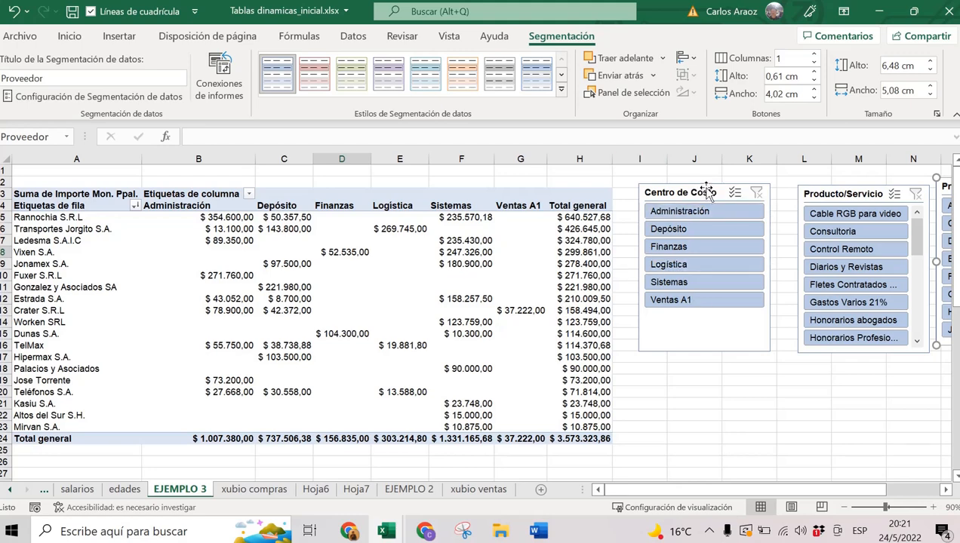
left_click(683, 265)
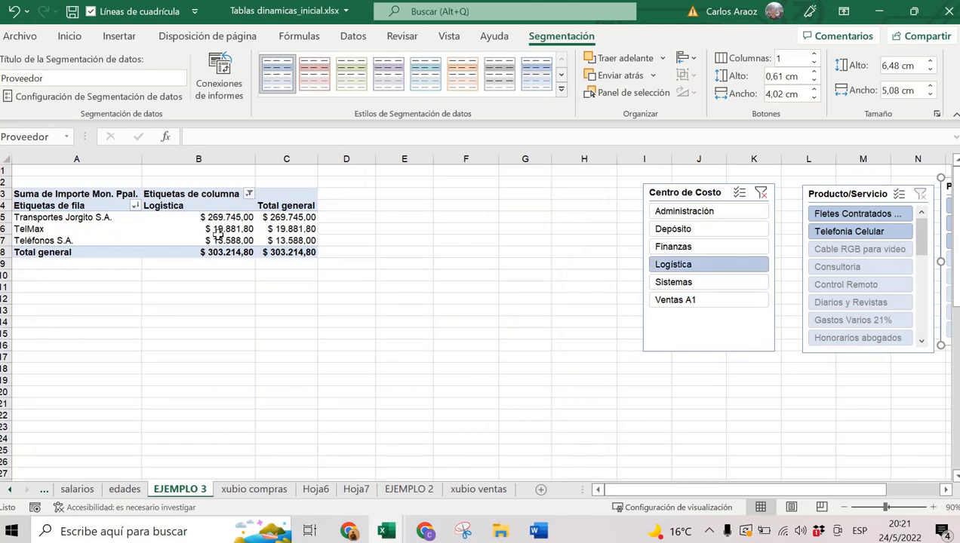
Try Sistemas, Ventas A1, and Logística plus Depósito cost-centre filters, then clear the filter.
left_click(691, 286)
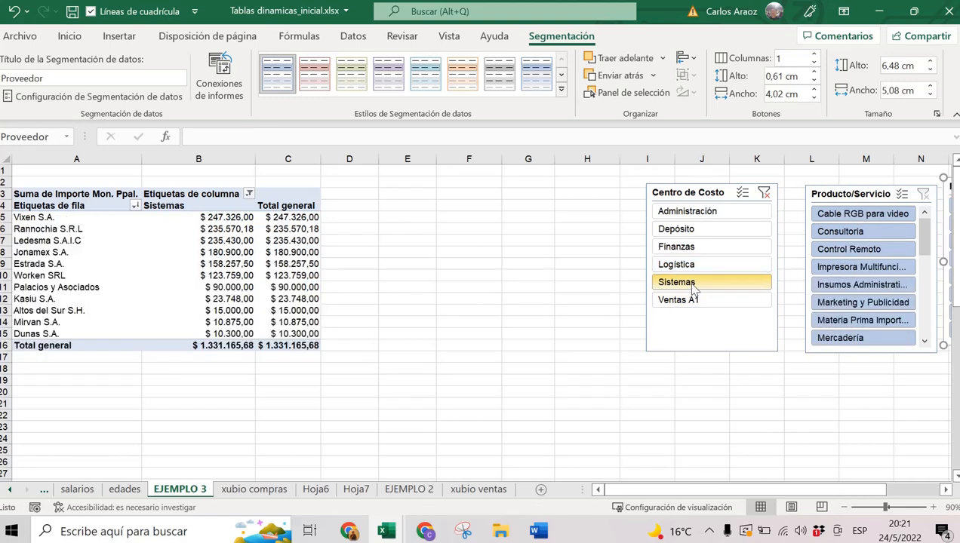
left_click(693, 300)
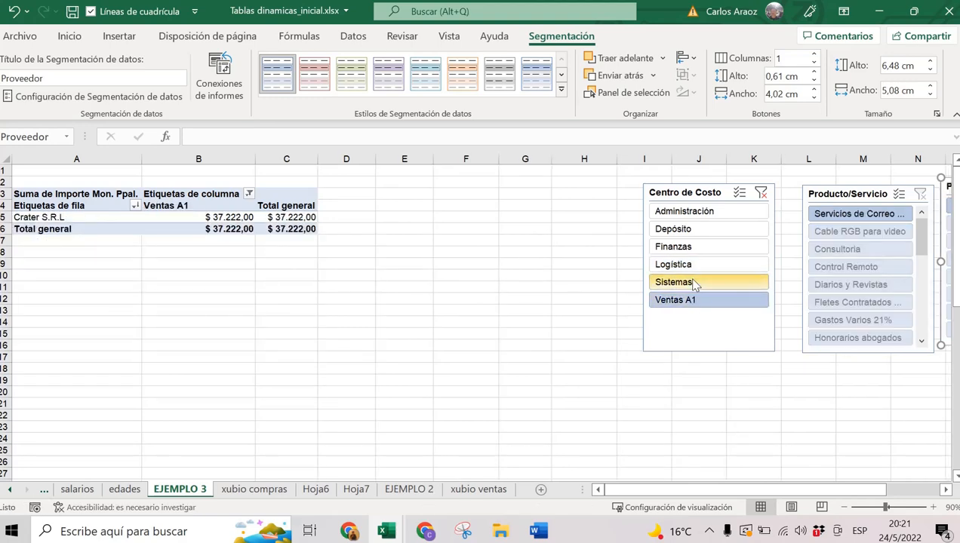
left_click(693, 266, "ctrl")
left_click(694, 231, "ctrl")
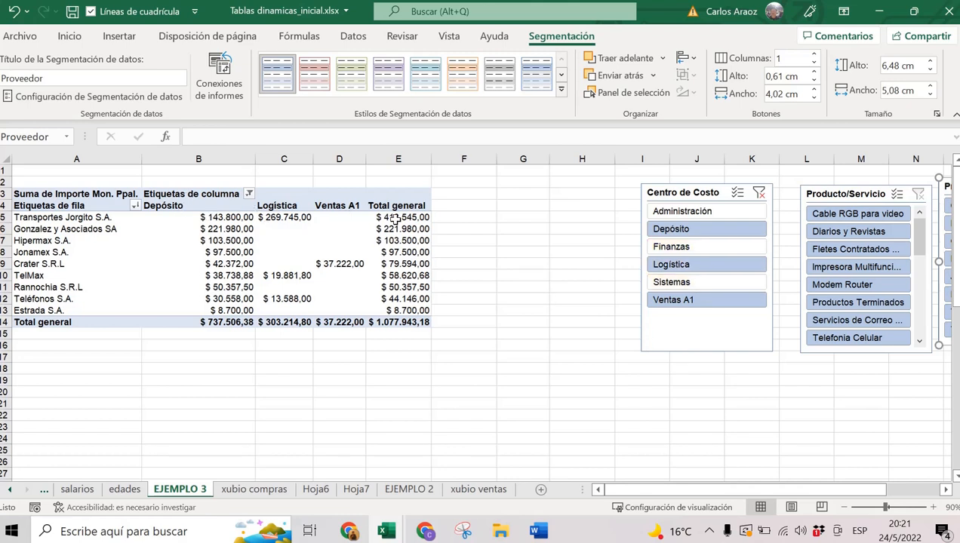
left_click(759, 194)
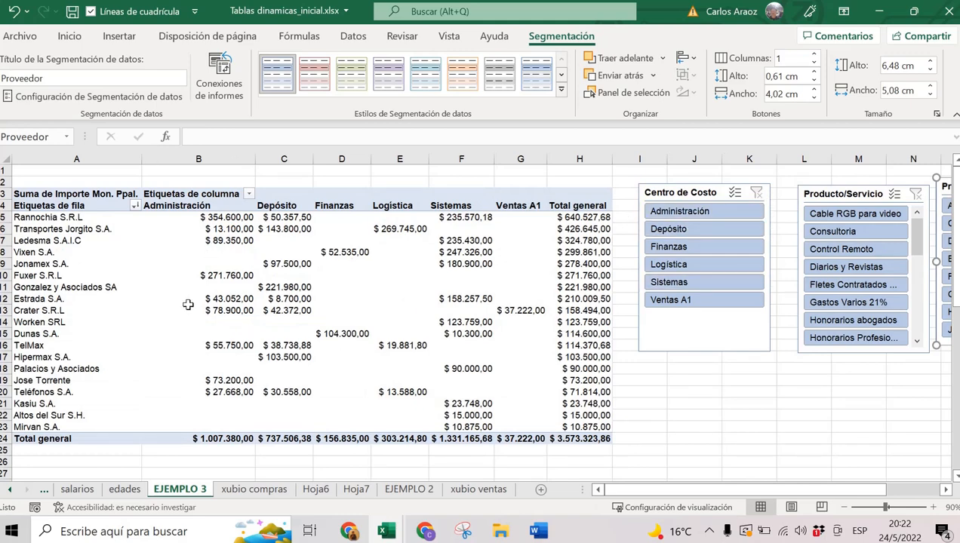
Filter the pivot to Sistemas and Depósito for supplier Estrada S.A.
mouse_move(188, 304)
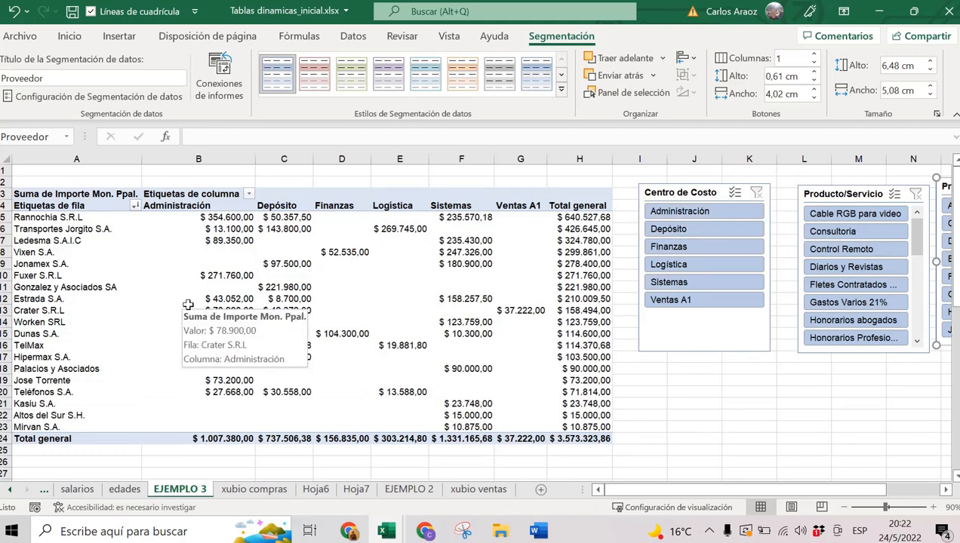
left_click(682, 281)
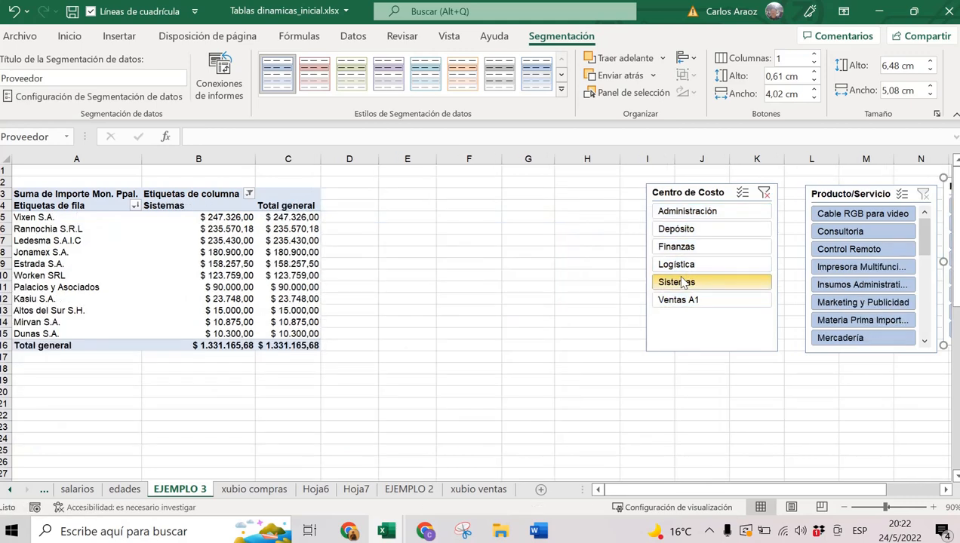
left_click(679, 230, "ctrl")
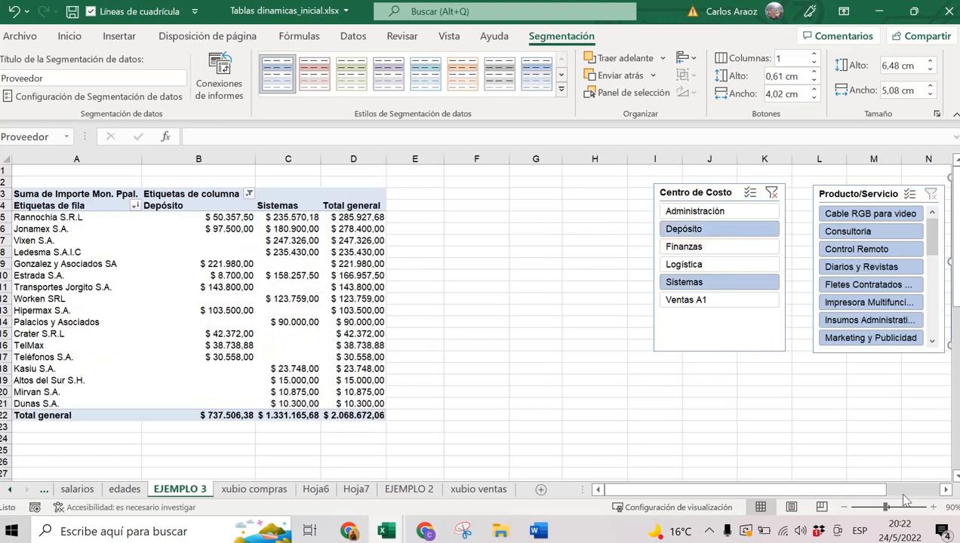
left_click_drag(875, 489, 895, 490)
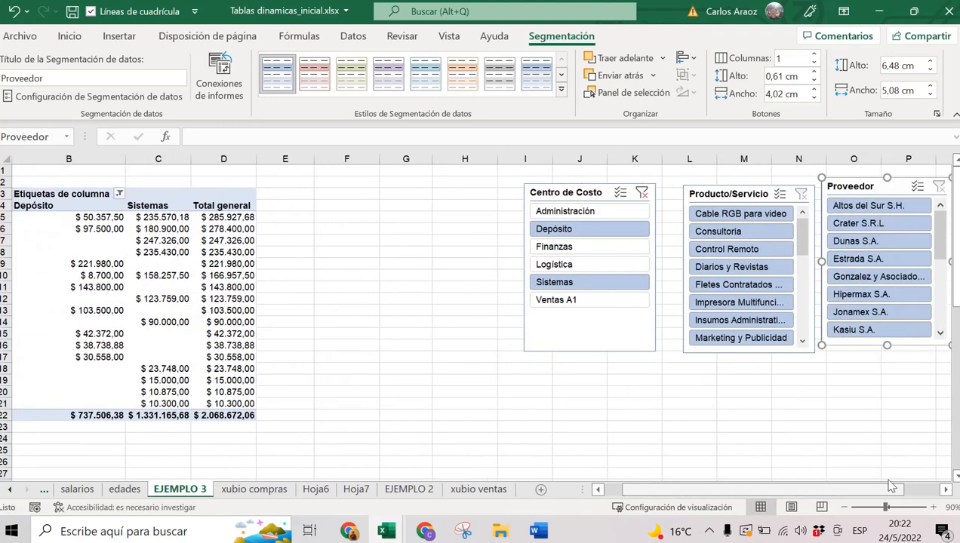
left_click(867, 223)
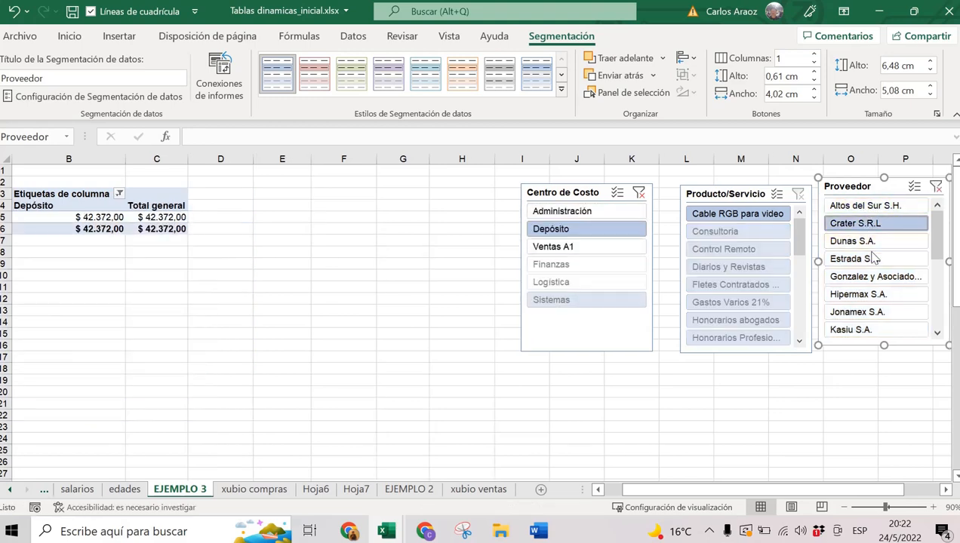
left_click(873, 258)
left_click_drag(775, 489, 764, 490)
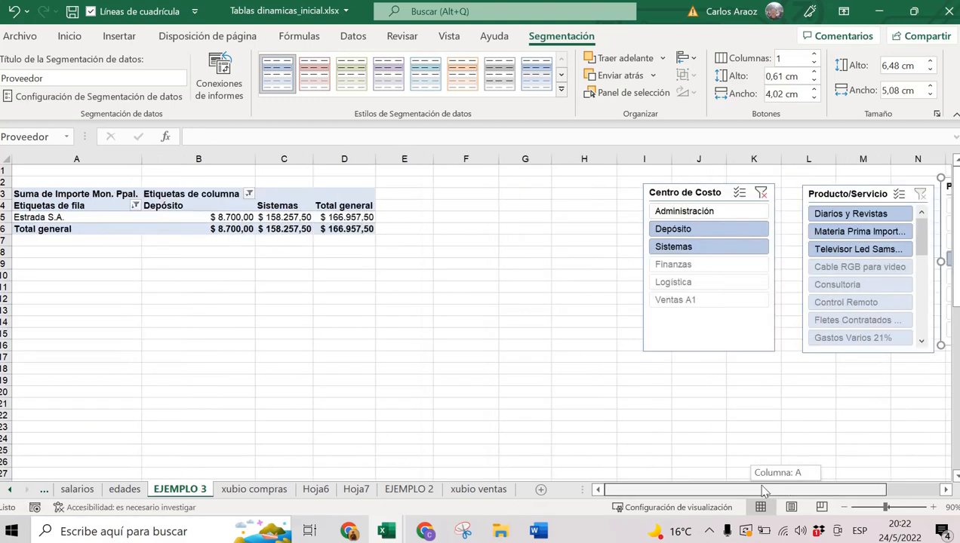
Shift the slicers left, place Proveedor below Centro de Costo, and clear the cost-centre filter.
left_click_drag(681, 193, 657, 187)
left_click_drag(823, 194, 788, 186)
left_click_drag(851, 489, 873, 489)
left_click_drag(851, 192, 536, 373)
left_click(603, 190)
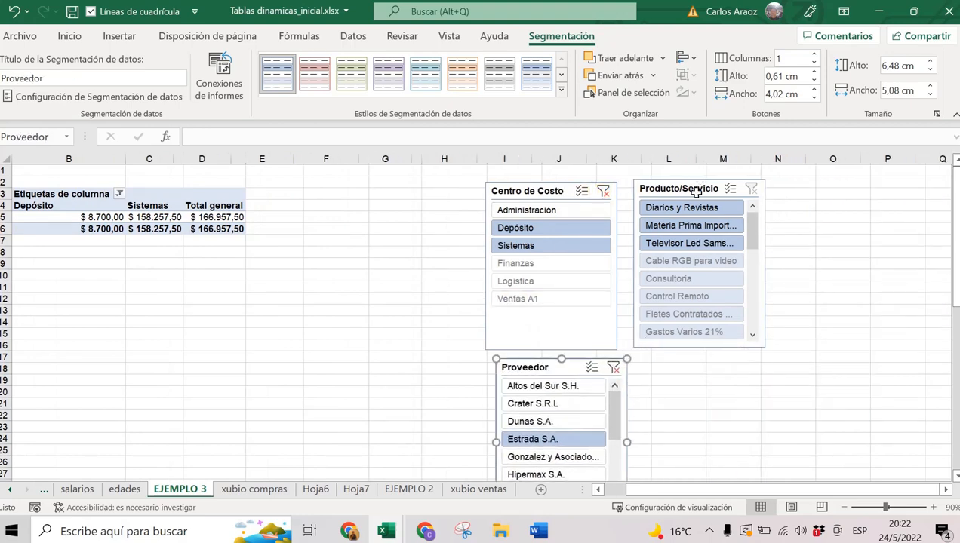
Clear the supplier filter, nudge the Proveedor slicer up, and shorten the Centro de Costo slicer.
left_click(603, 367)
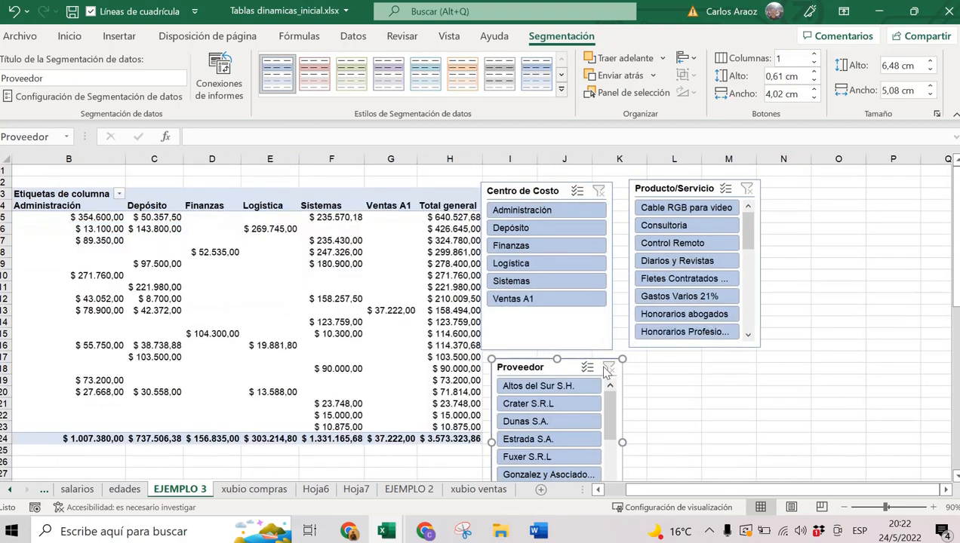
left_click_drag(574, 360, 556, 323)
left_click(562, 338)
left_click(558, 359)
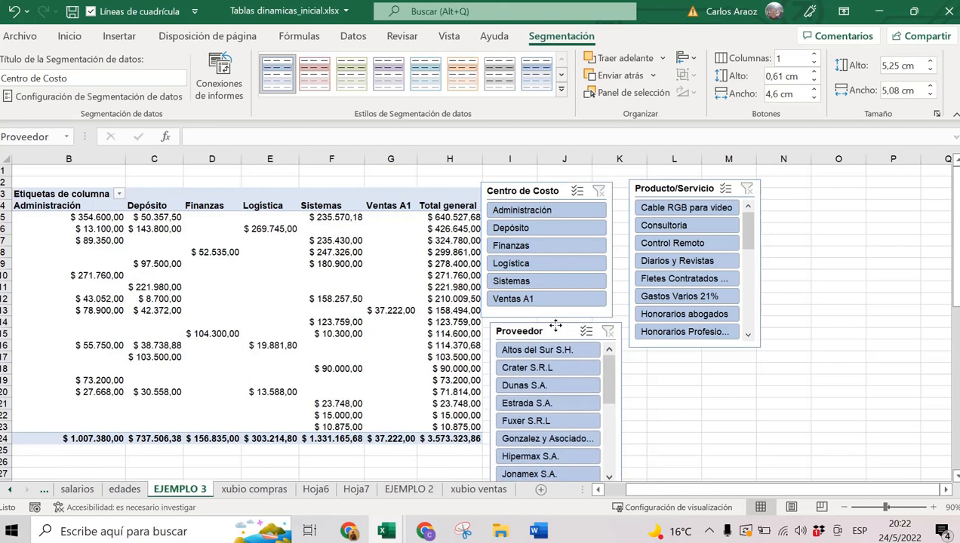
Apply the red slicer style to the Proveedor, Centro de Costo and Producto/Servicio slicers.
left_click(315, 73)
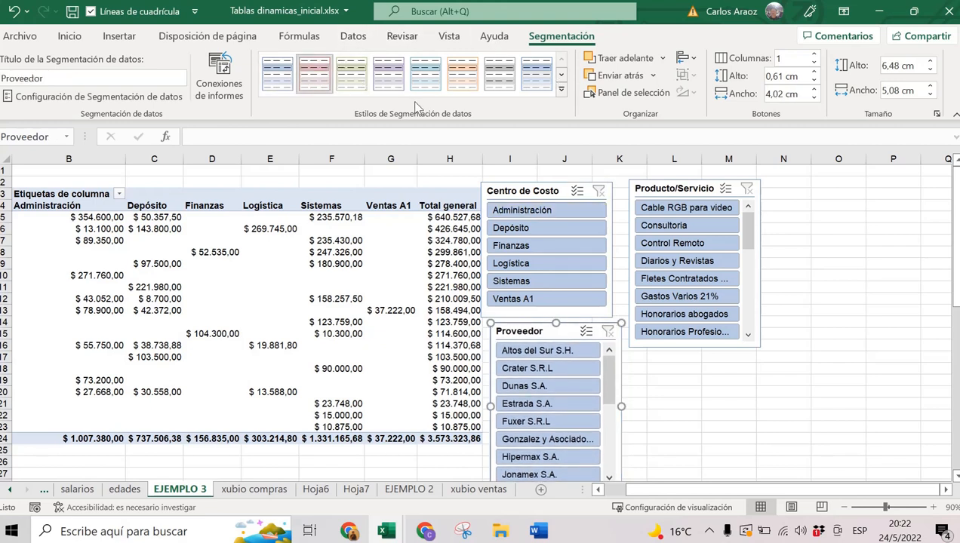
left_click(532, 190)
left_click(315, 73)
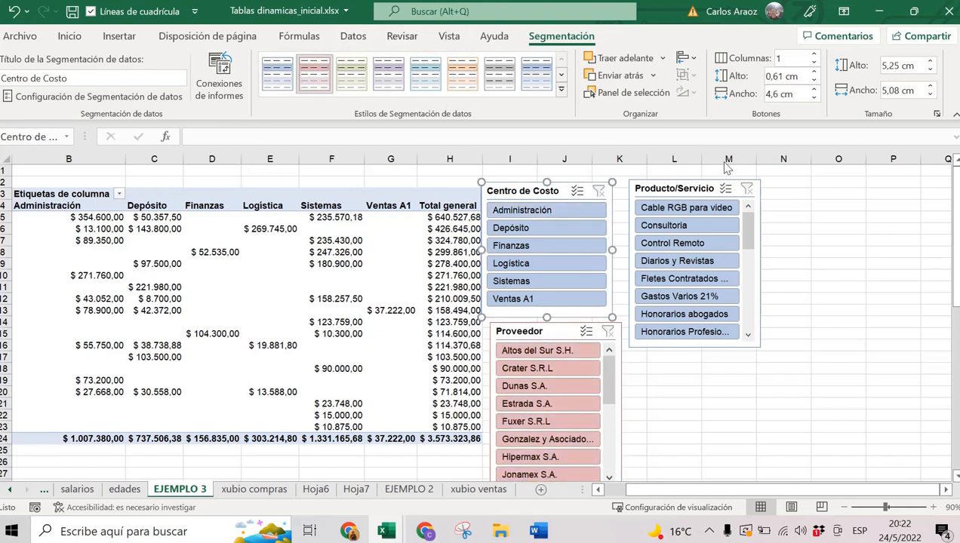
left_click(688, 188)
left_click(315, 73)
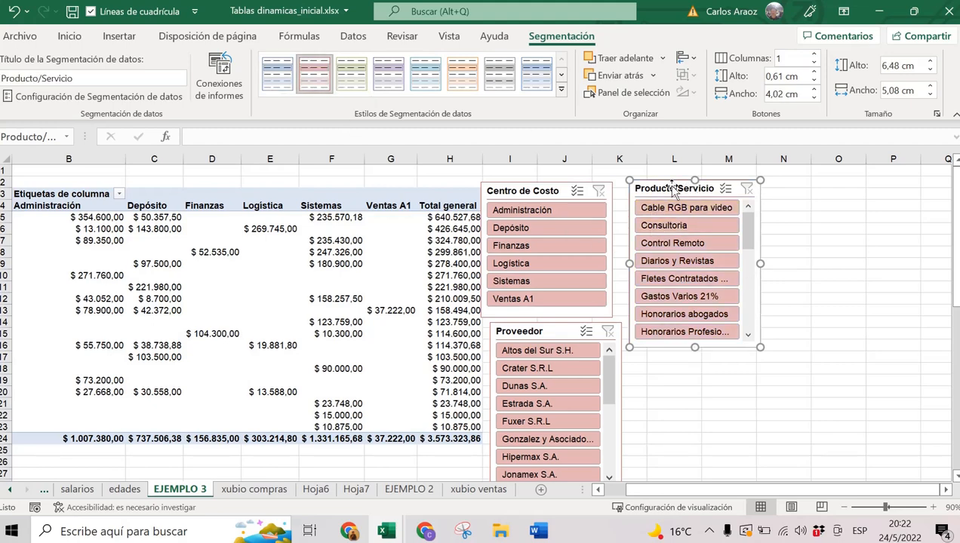
Give the Producto/Servicio slicer 3 button columns and widen it to 8,91 cm.
left_click(814, 55)
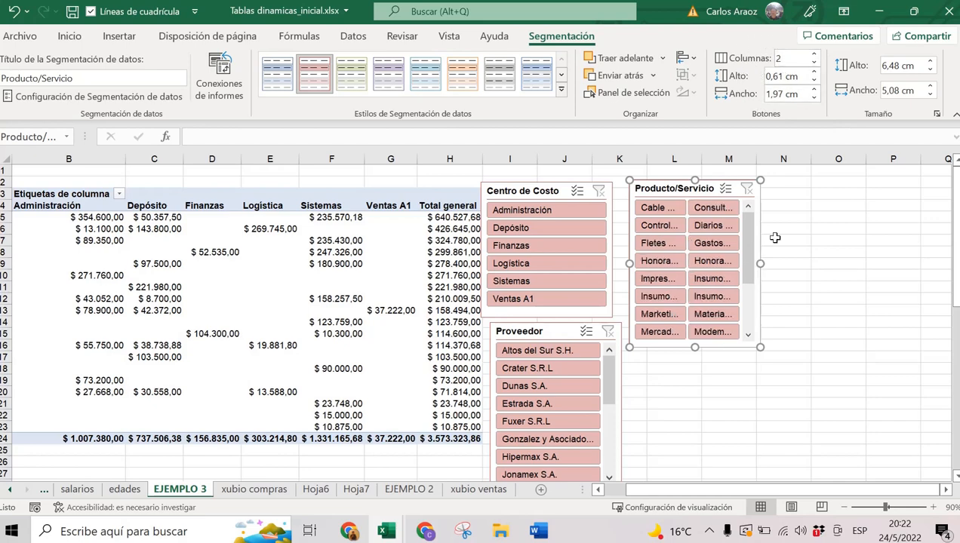
left_click(814, 55)
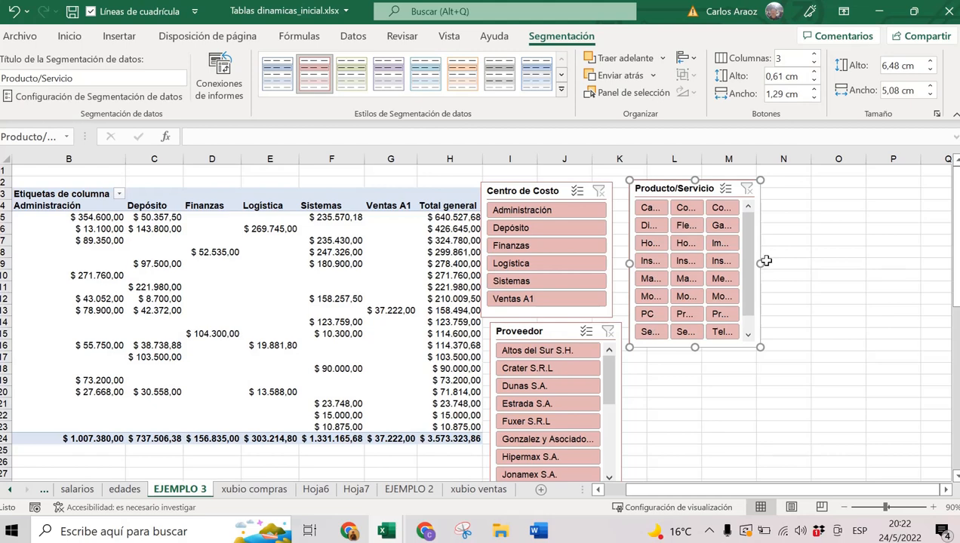
left_click_drag(764, 263, 859, 261)
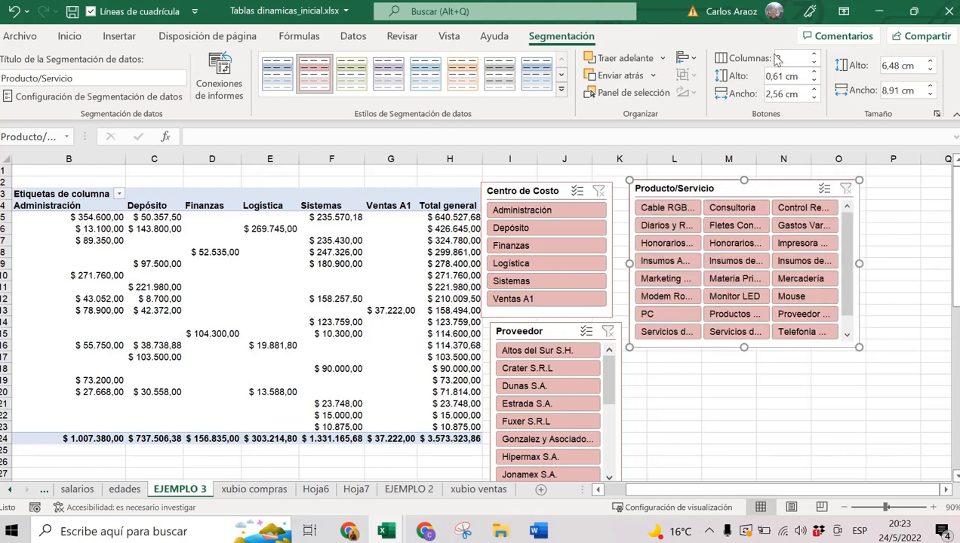
Set Centro de Costo to 2 columns at 3,15 cm, move Proveedor beneath it, zoom to 80%.
left_click(548, 195)
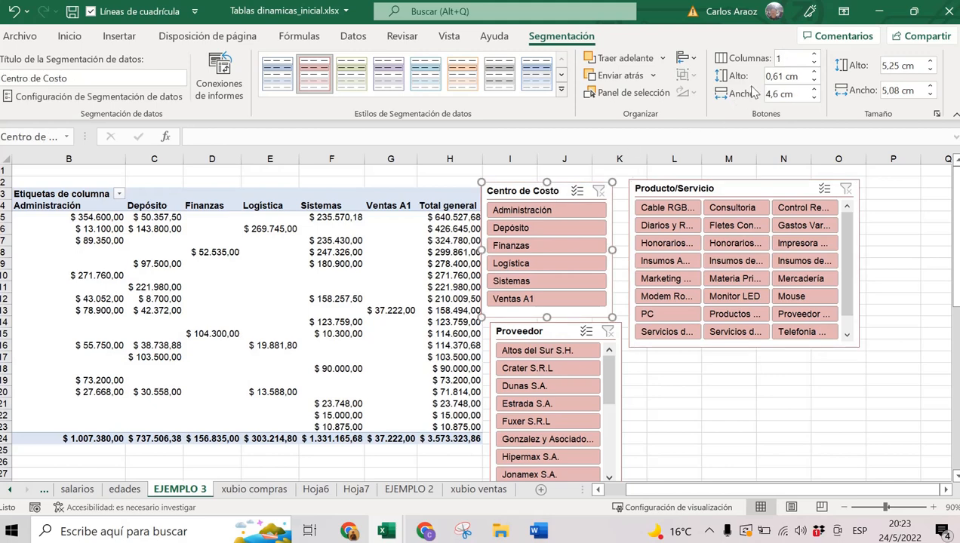
left_click(814, 55)
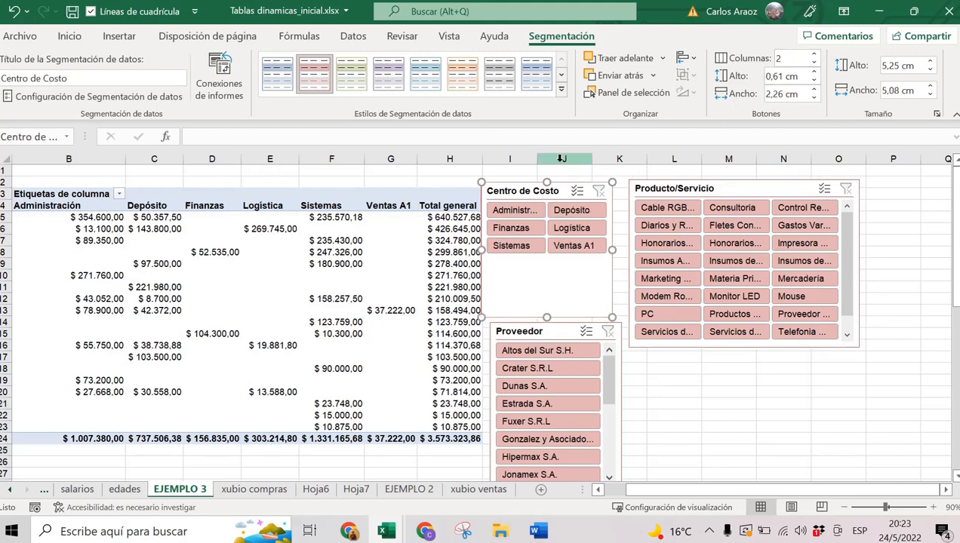
left_click_drag(546, 310, 548, 262)
left_click_drag(552, 330, 554, 281)
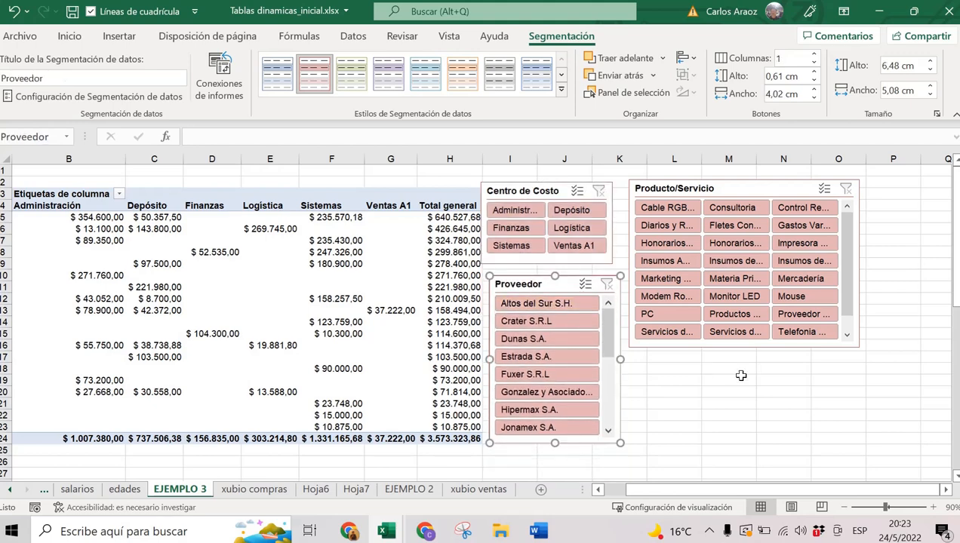
left_click(673, 188)
left_click(526, 195)
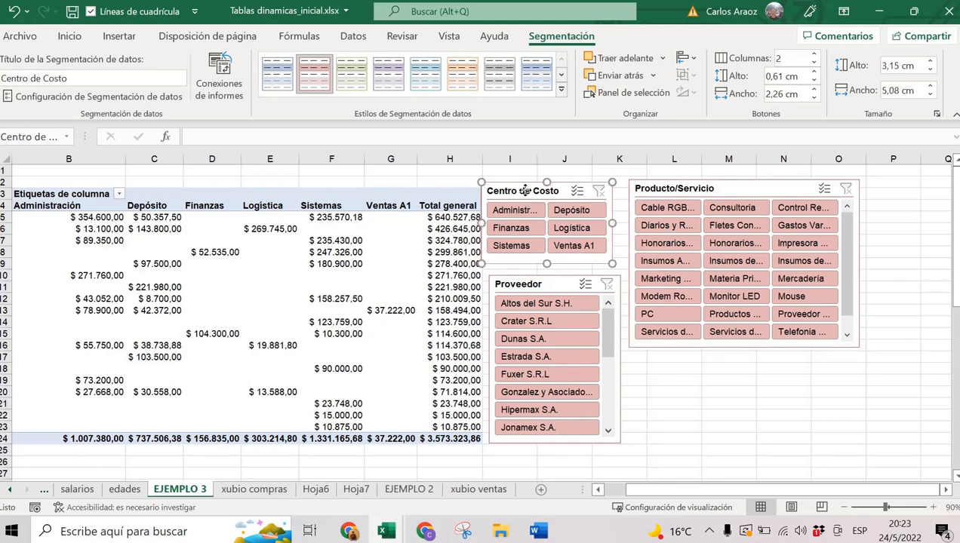
left_click(528, 282)
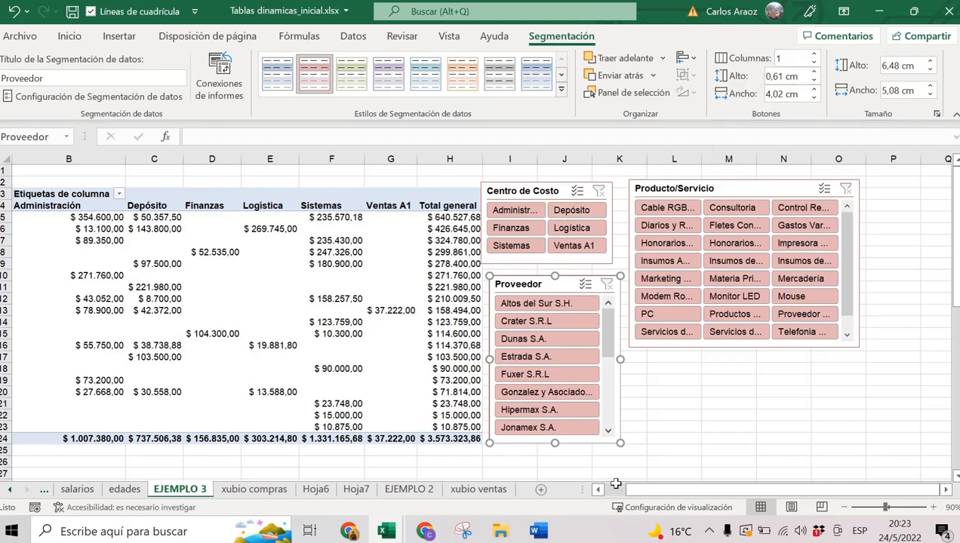
left_click(845, 508)
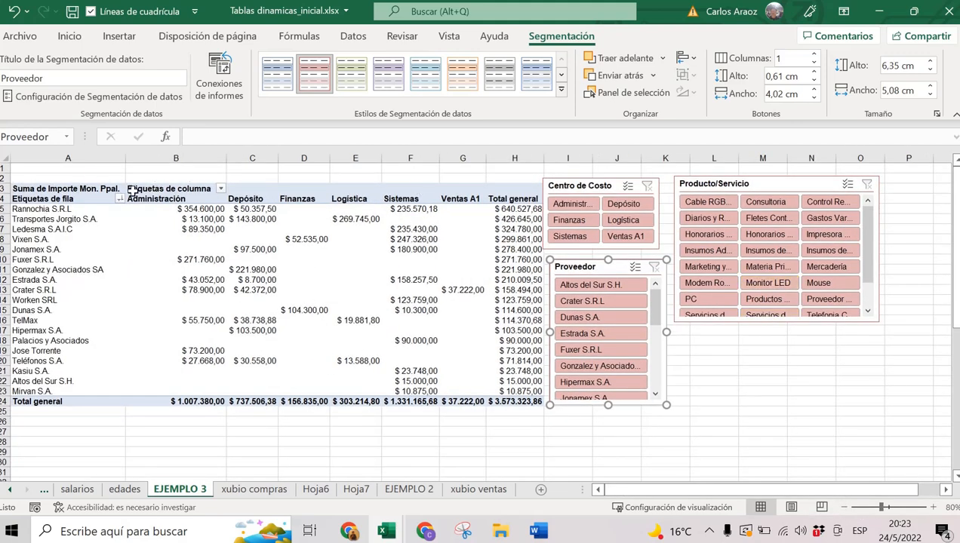
Try the Administración, Depósito, Logística and Ventas A1 cost-centre filters, then clear them.
left_click(568, 204)
left_click(628, 203)
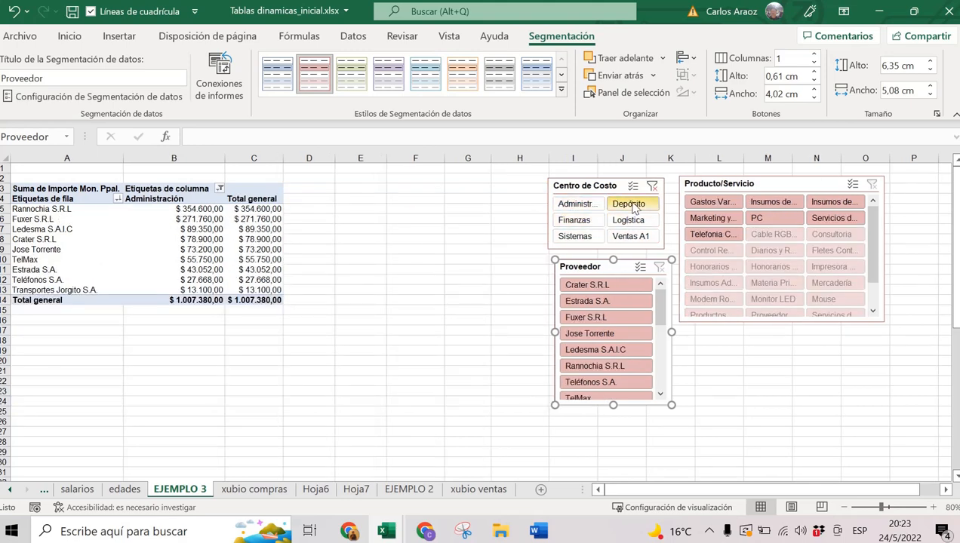
left_click(626, 219)
left_click(639, 236)
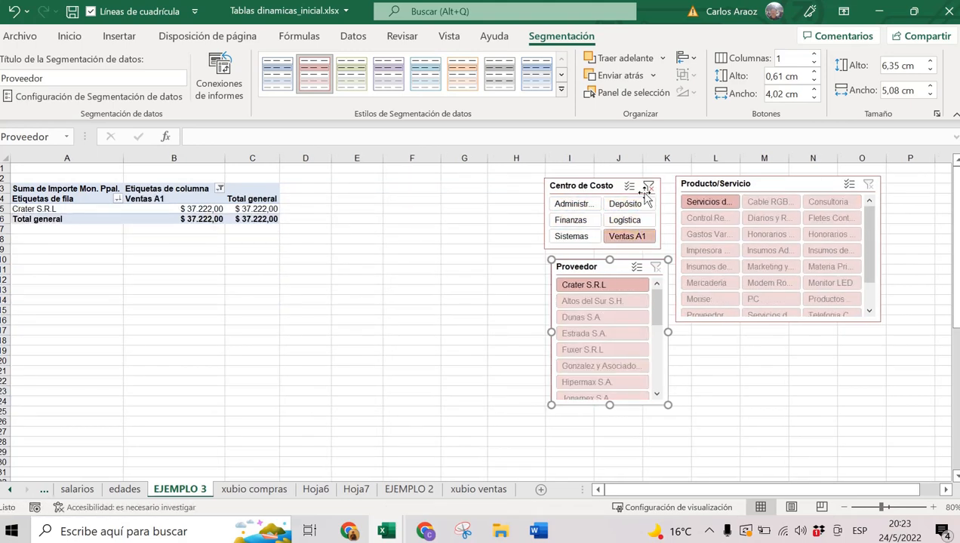
left_click(648, 186)
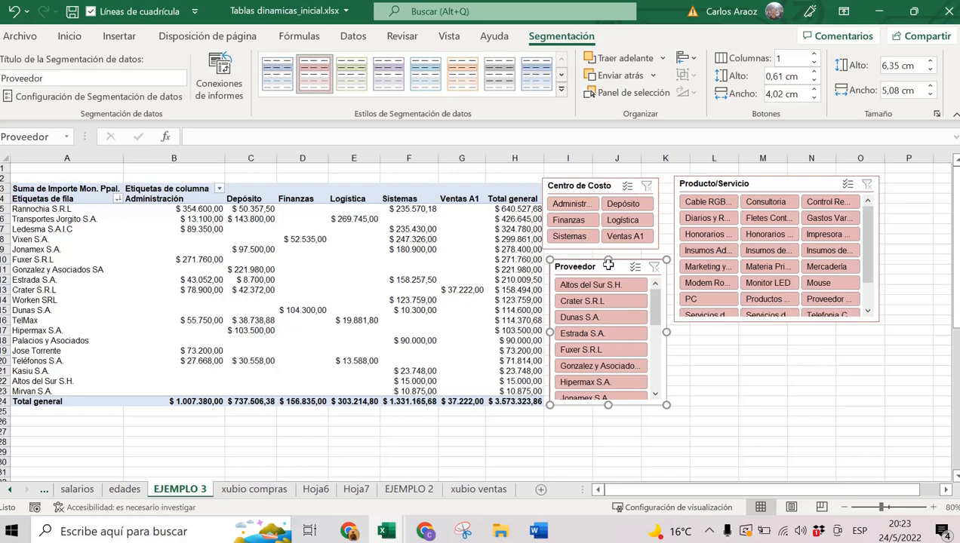
Try product filters including freight, supplies, Monitor LED and Mercadería, then select a pivot cell.
left_click(781, 224)
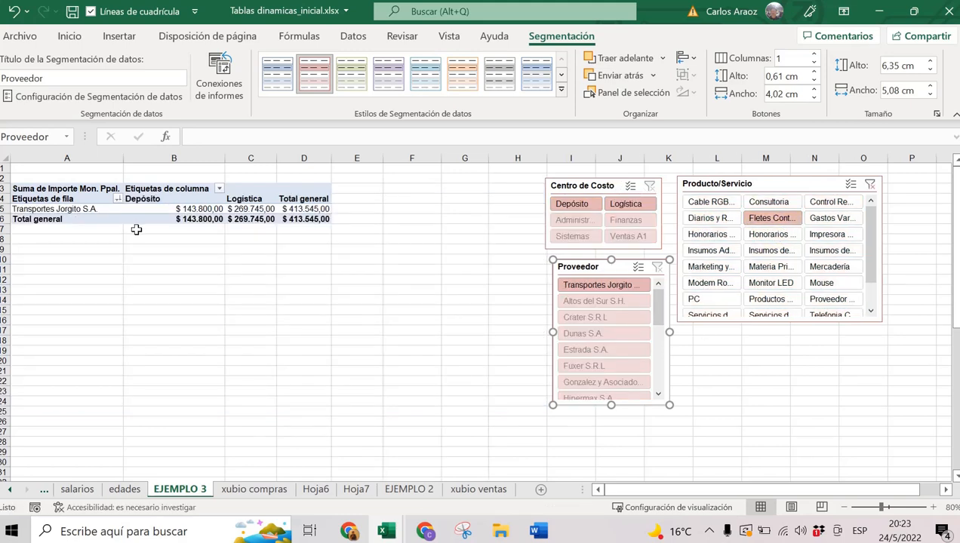
left_click(786, 251)
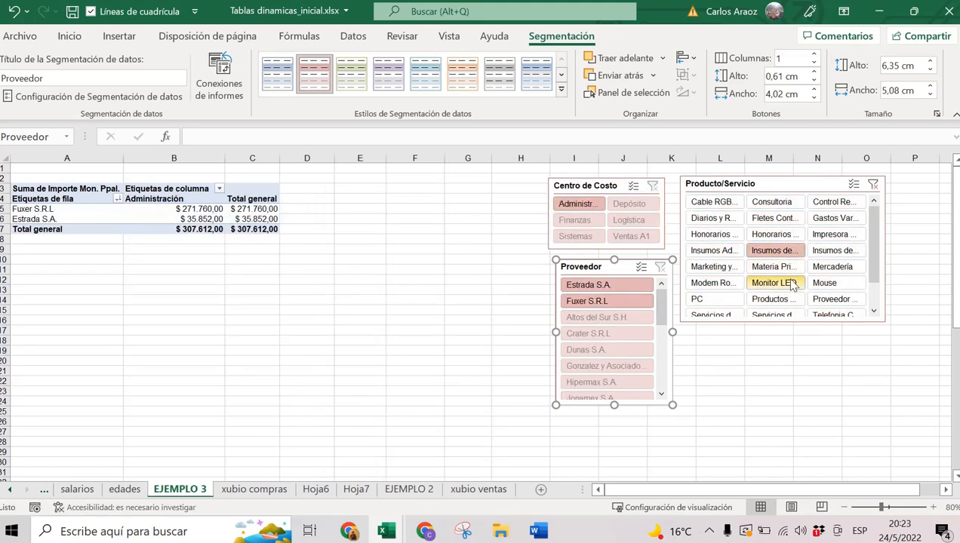
left_click(784, 282, "ctrl")
left_click(832, 266, "ctrl")
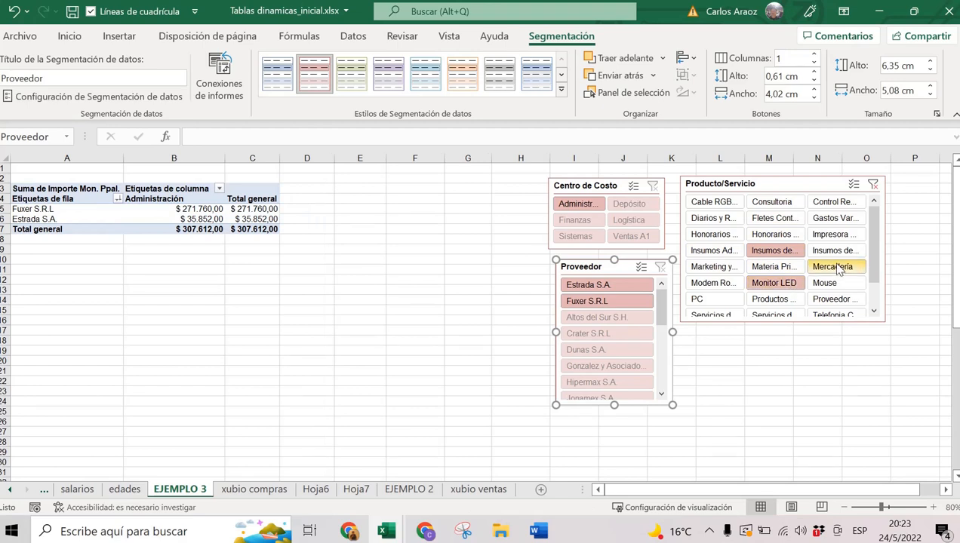
left_click(838, 219, "ctrl")
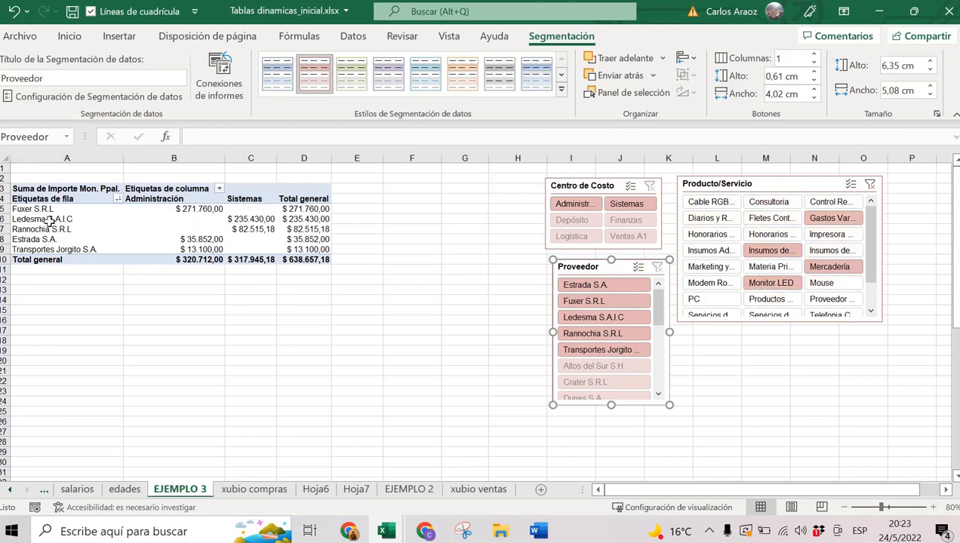
mouse_move(211, 229)
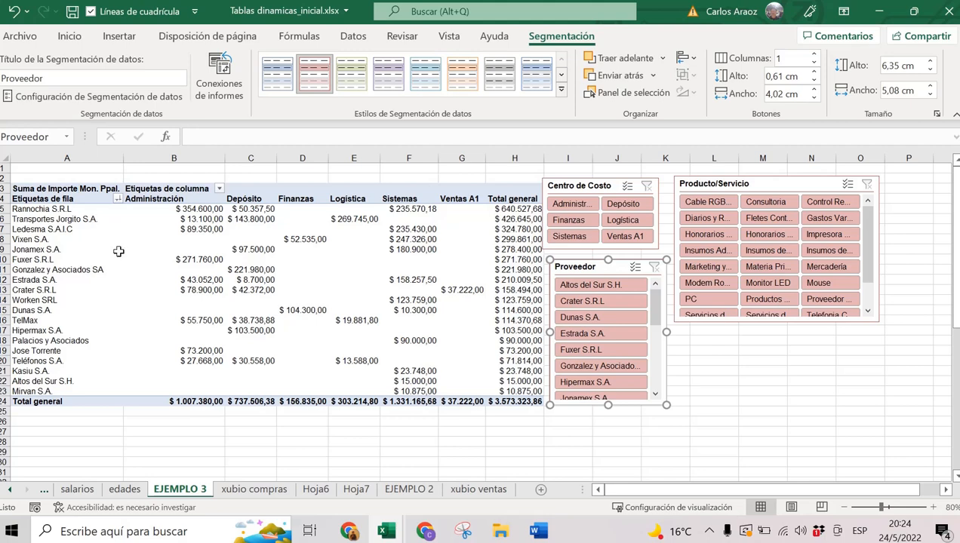
left_click(114, 249)
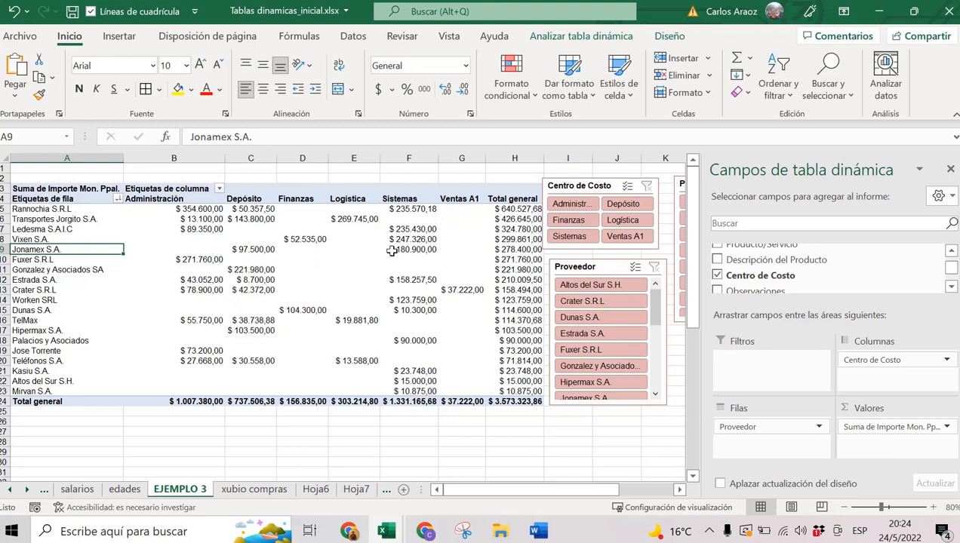
Select the Centro de Costo and Producto/Servicio slicers, then go to the xubio compras sheet.
left_click(604, 185)
left_click(595, 274)
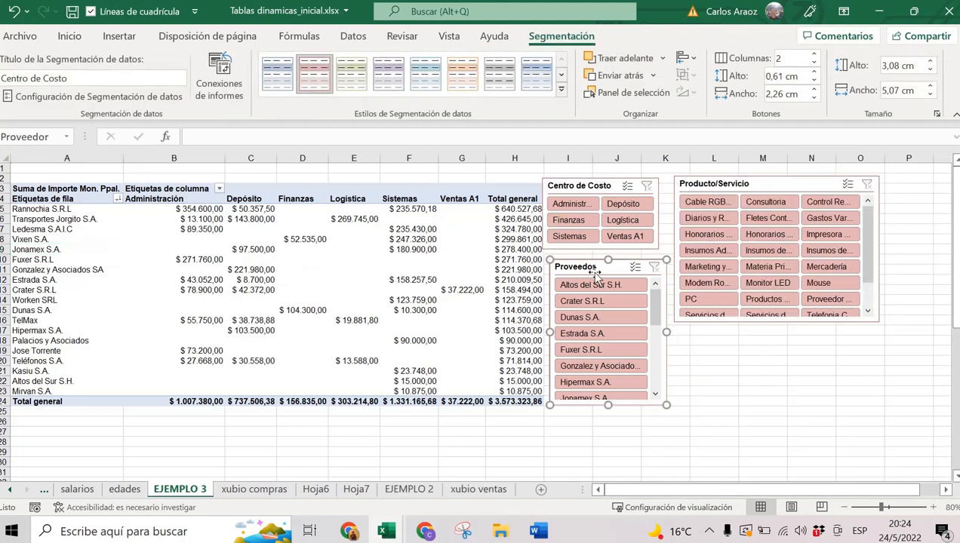
left_click(749, 183)
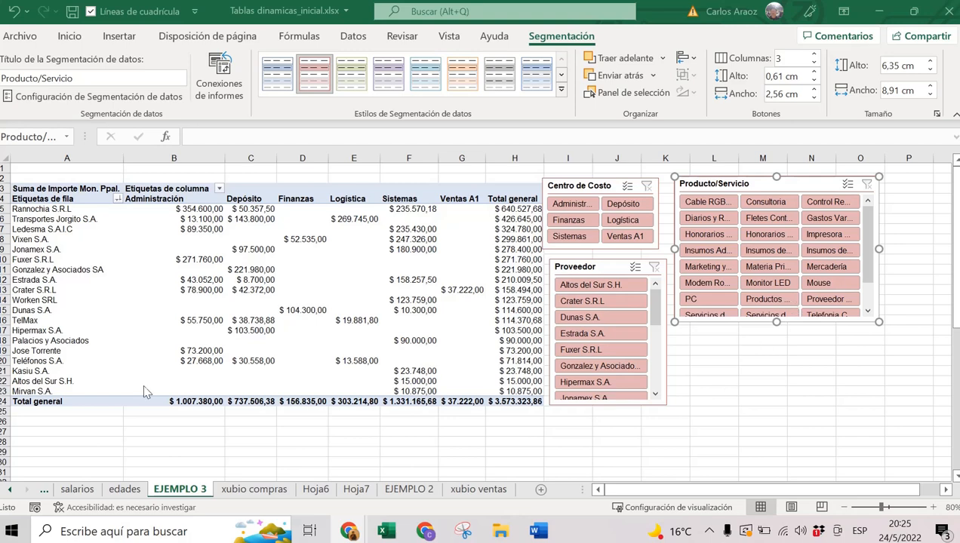
left_click(269, 494)
Go back to the xubio compras sheet and select a cell in the purchases table.
left_click(311, 270)
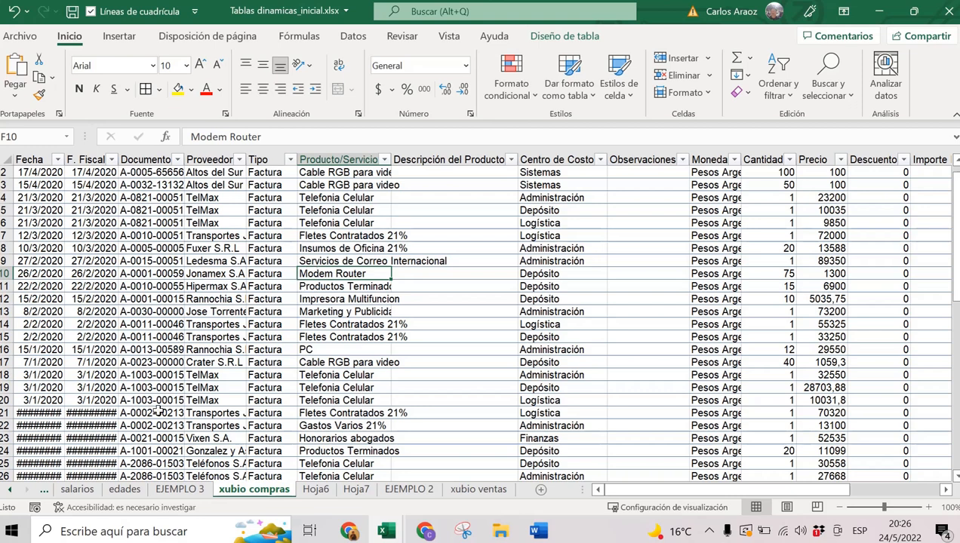
left_click(294, 277)
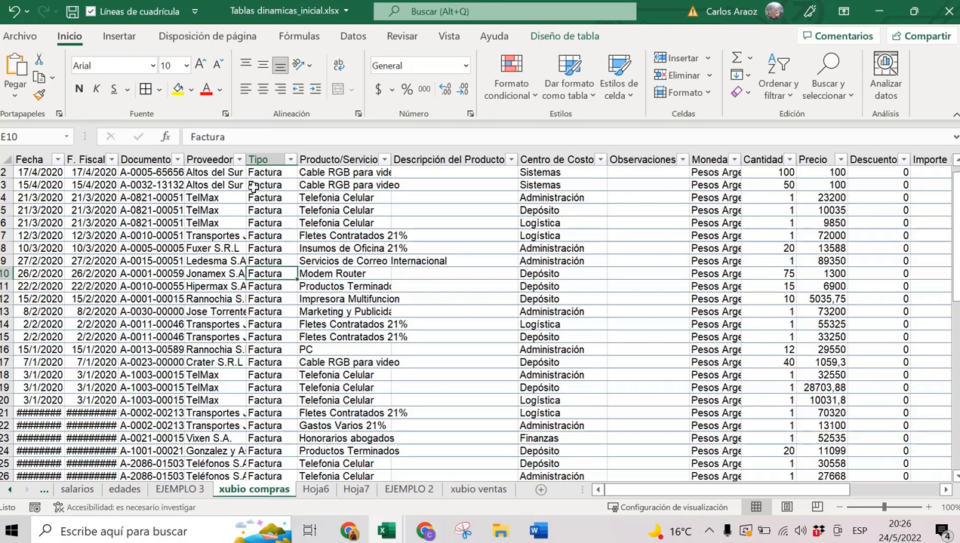
left_click(129, 37)
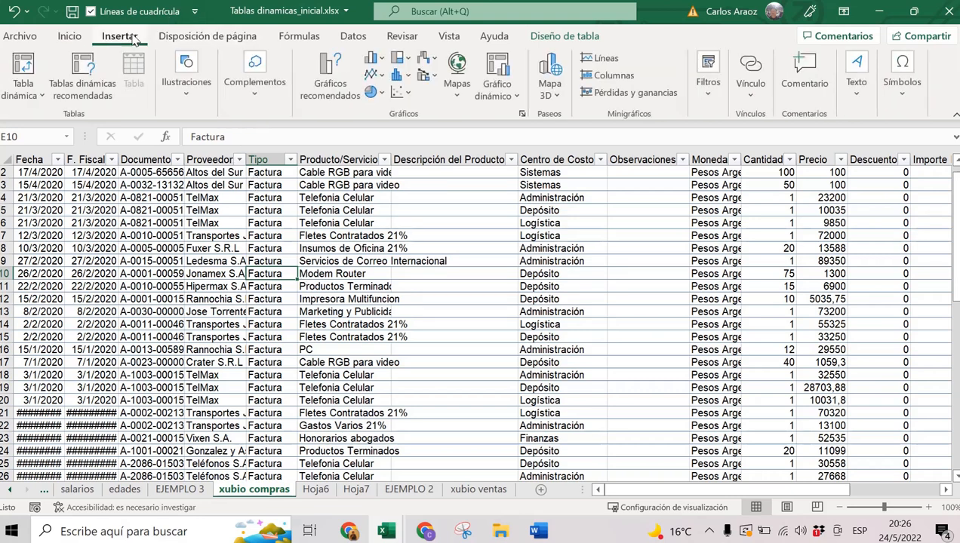
Create a pivot table from Tabla8 on a new sheet named 'EJEMPLO 4'.
left_click(31, 69)
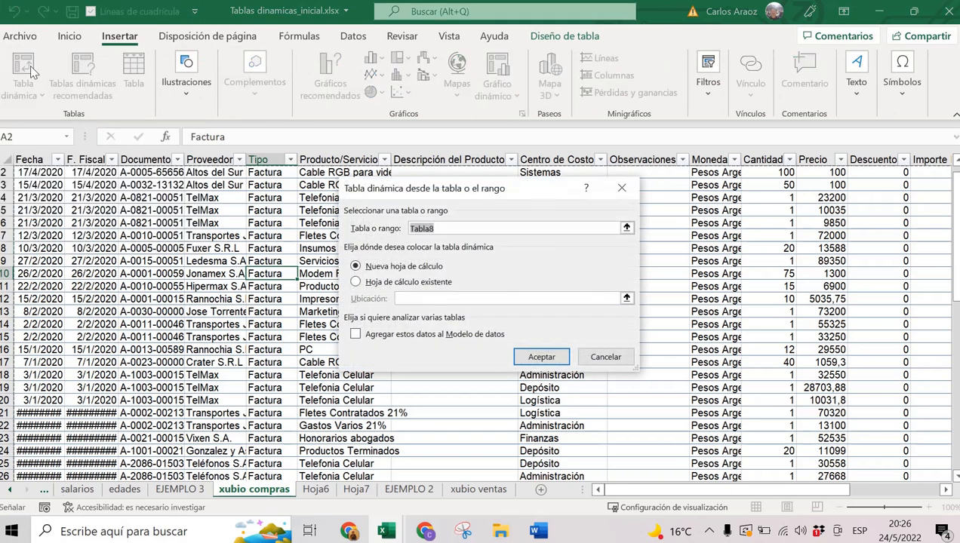
left_click(541, 357)
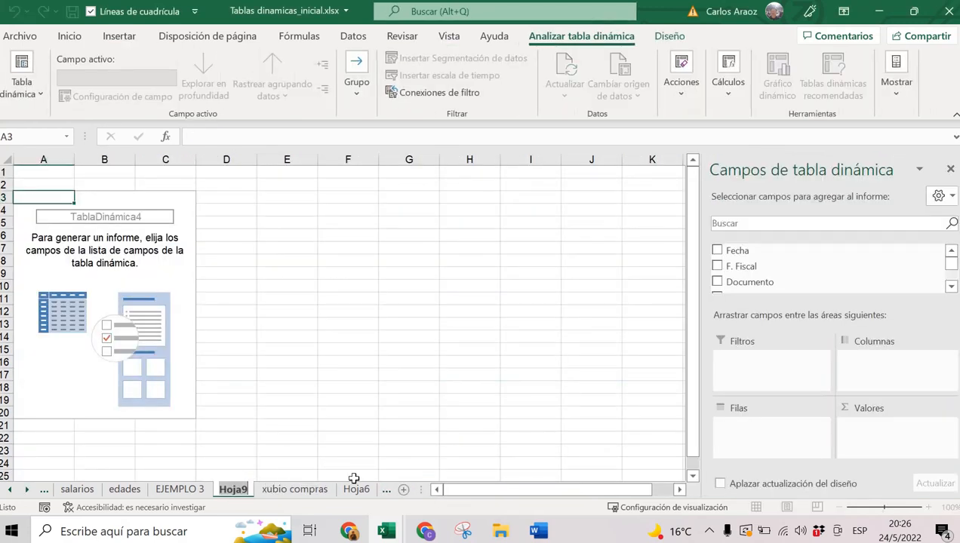
type("EJEM")
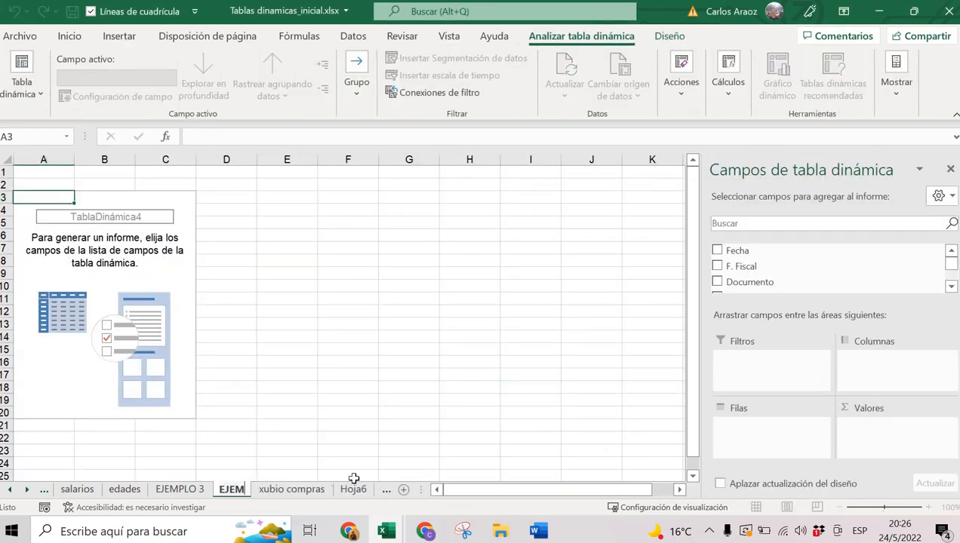
type("PLO 4")
key("Return")
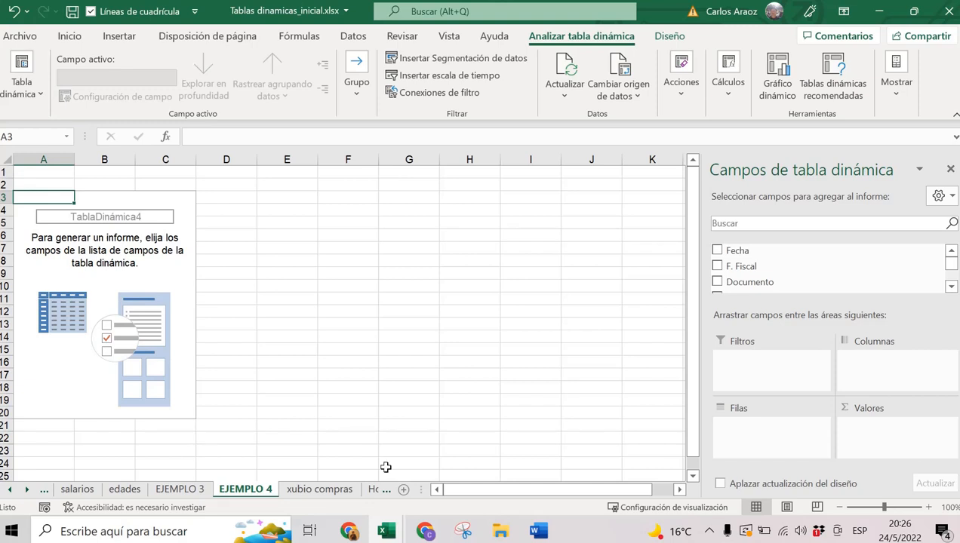
Put Proveedor in the rows and sum Importe Mon. Ppal. as values, totalling 3573323,86.
left_click(951, 286)
left_click(950, 286)
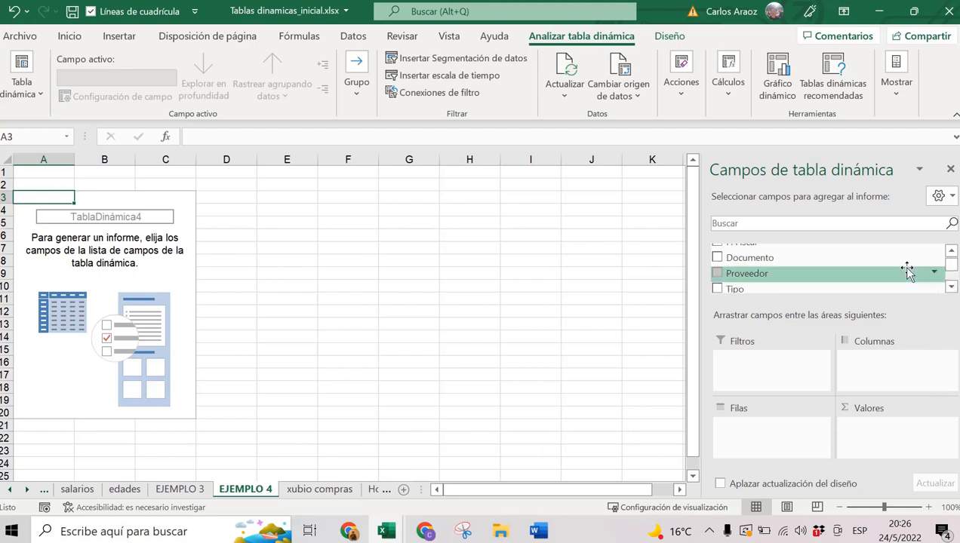
left_click(718, 274)
left_click(952, 288)
left_click(951, 287)
left_click(951, 288)
left_click(952, 288)
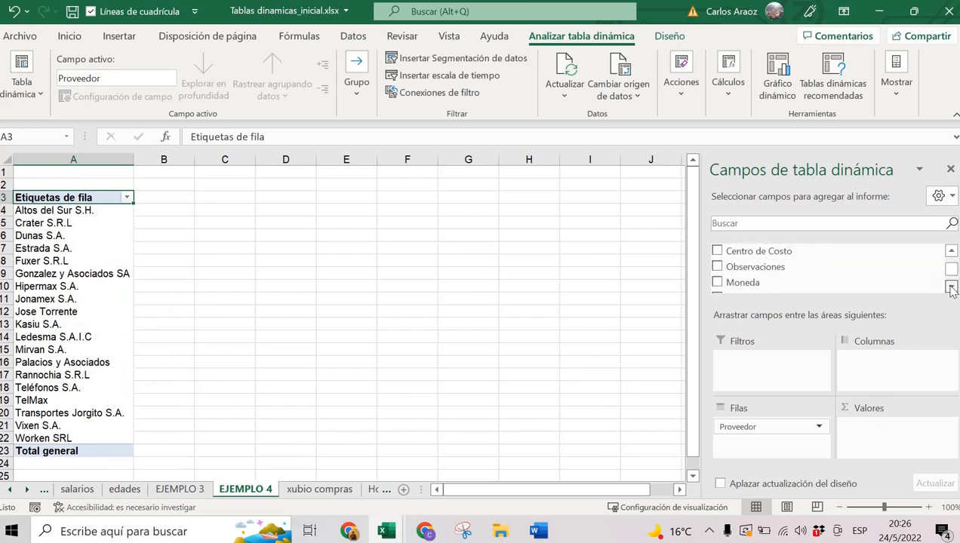
left_click(952, 287)
left_click(952, 287)
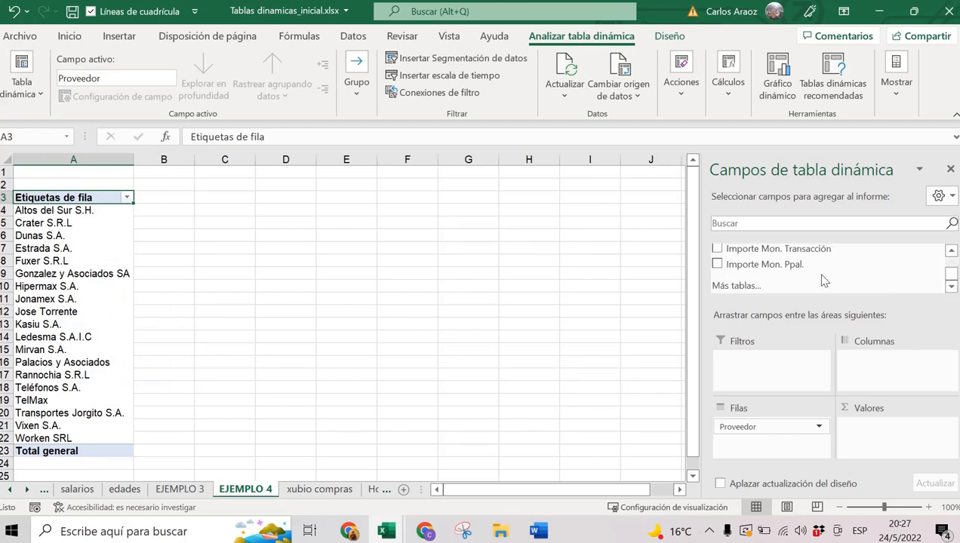
left_click(717, 265)
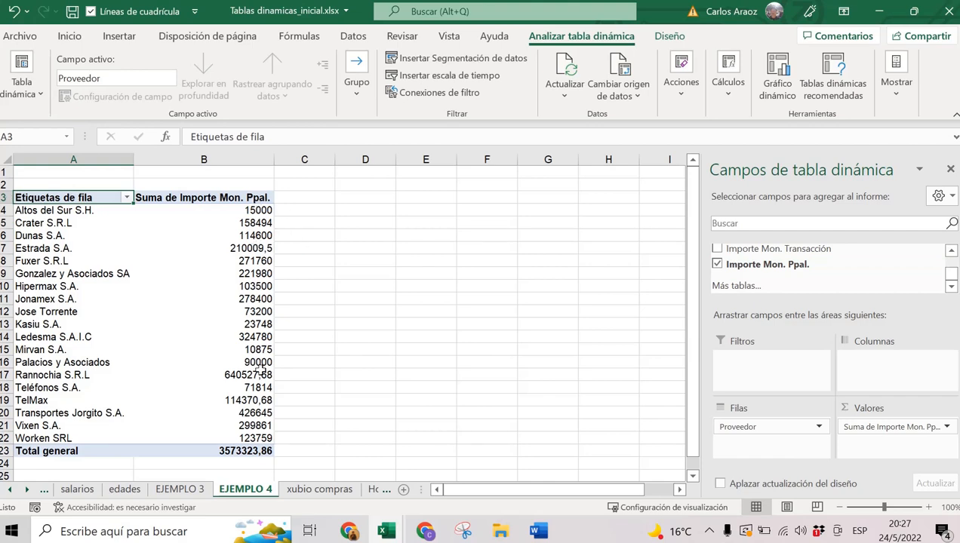
mouse_move(260, 368)
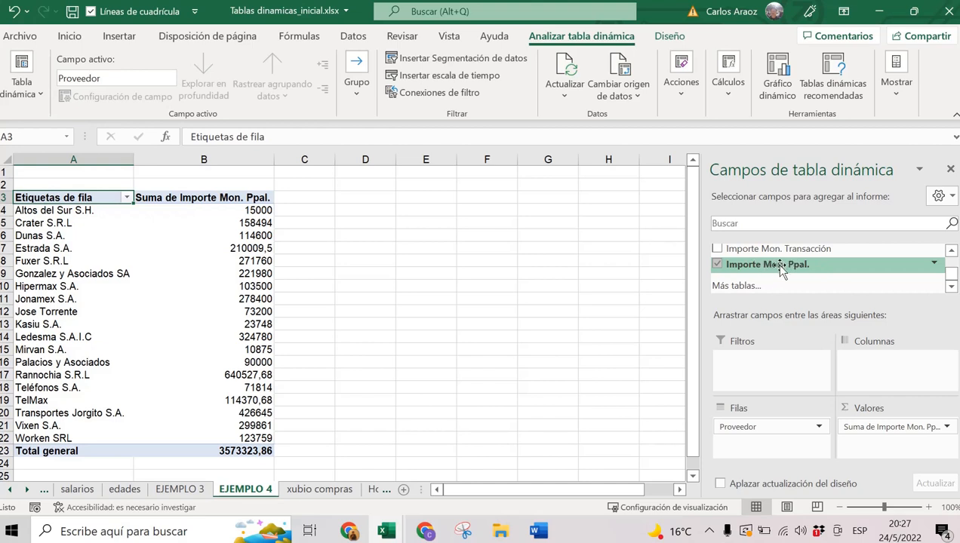
Add Importe Mon. Ppal. to Valores a second time as a new value column.
left_click_drag(781, 270, 896, 449)
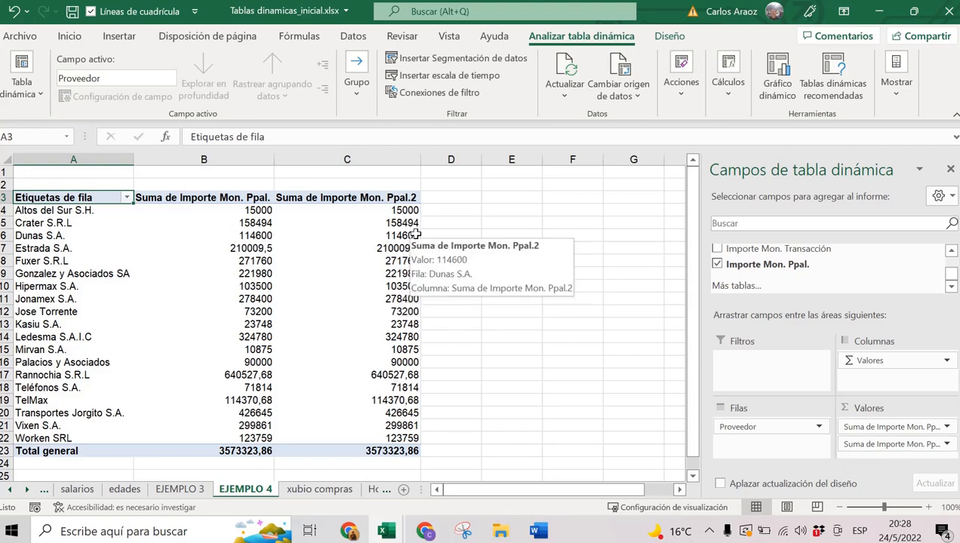
left_click(364, 250)
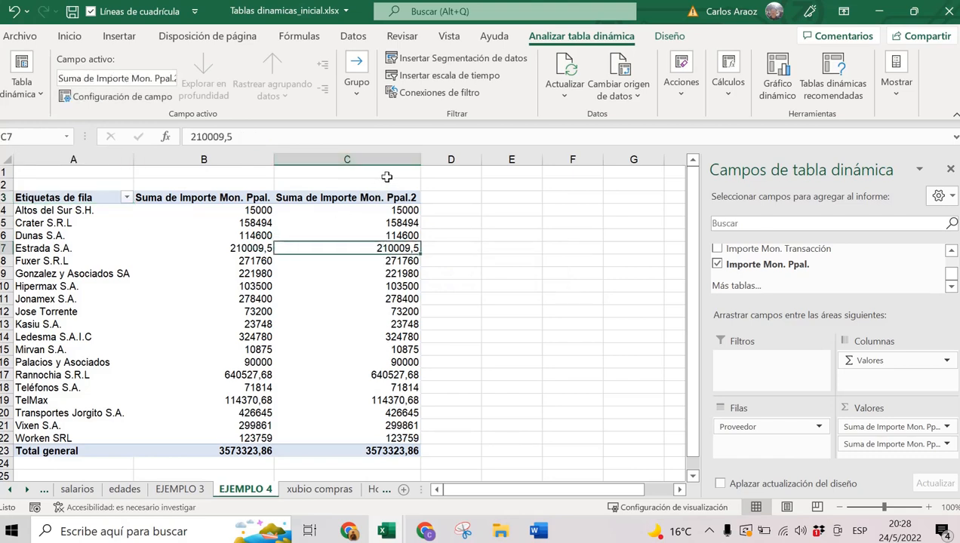
left_click(396, 233)
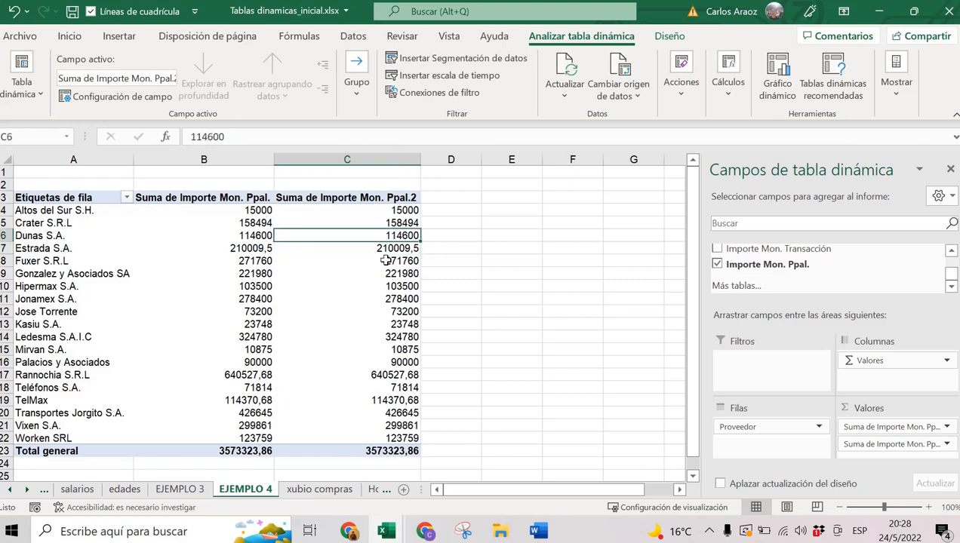
left_click(384, 259)
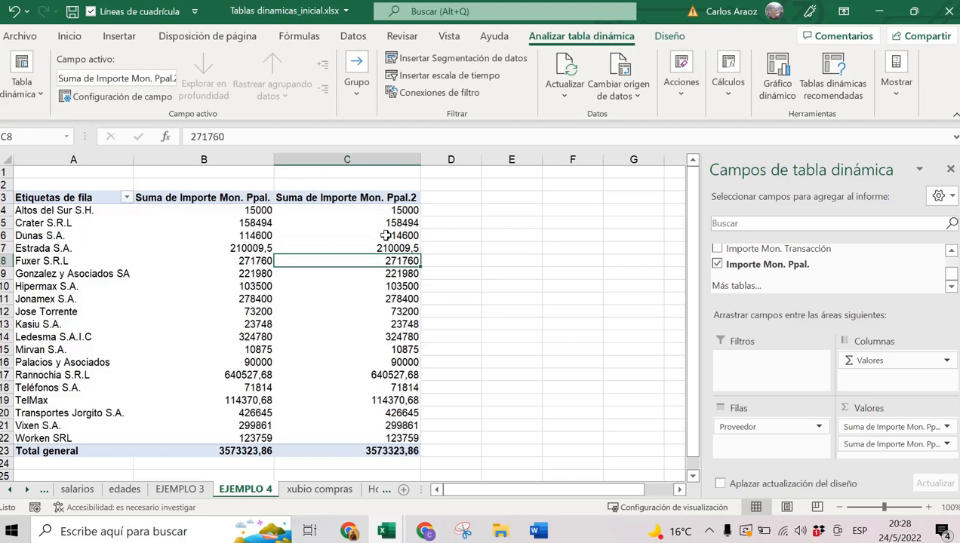
Summarize the second value column by Recuento, counting 55 purchases in total.
right_click(379, 259)
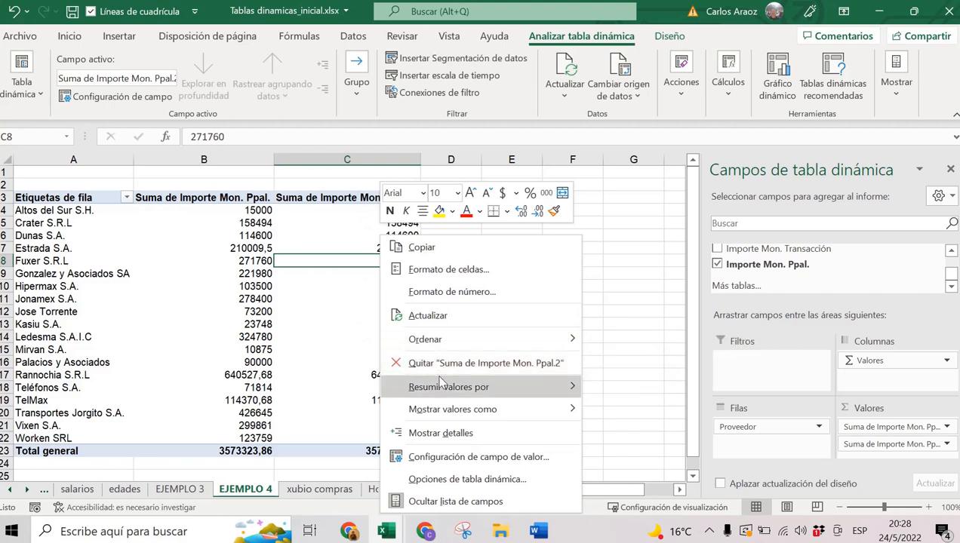
mouse_move(455, 395)
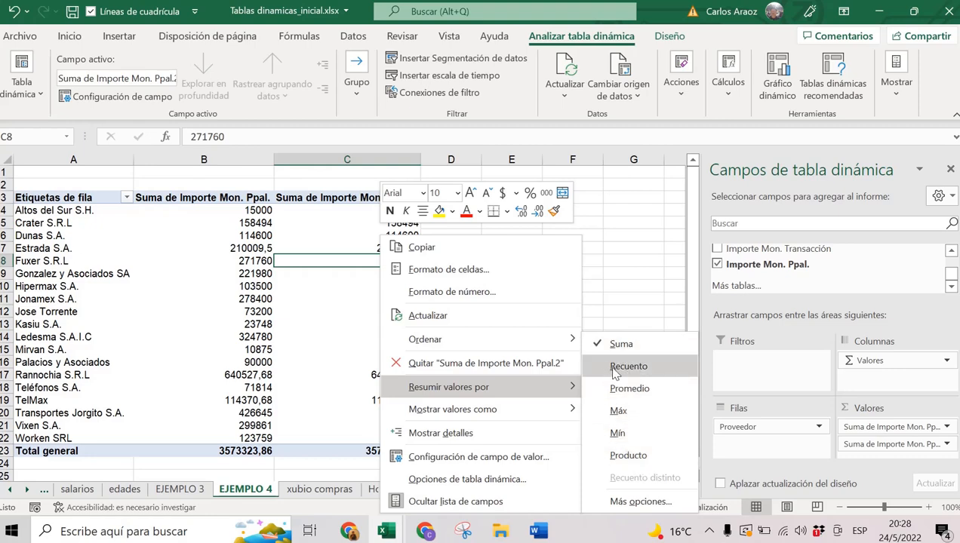
left_click(615, 367)
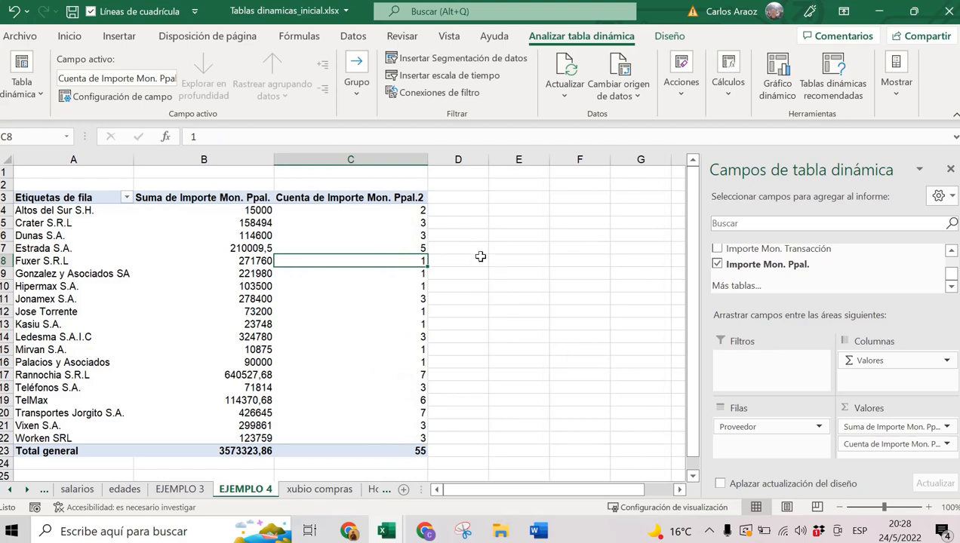
left_click(420, 210)
left_click(420, 222)
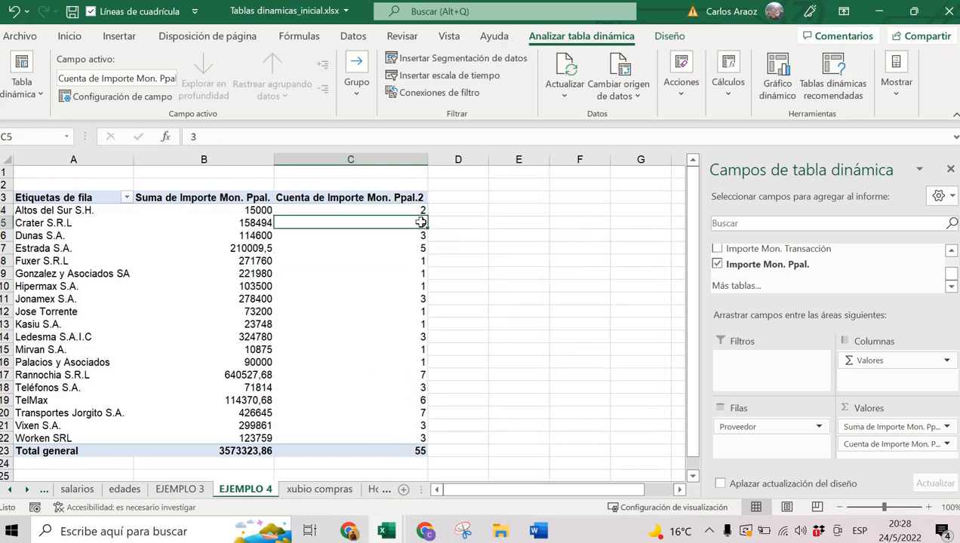
left_click(421, 248)
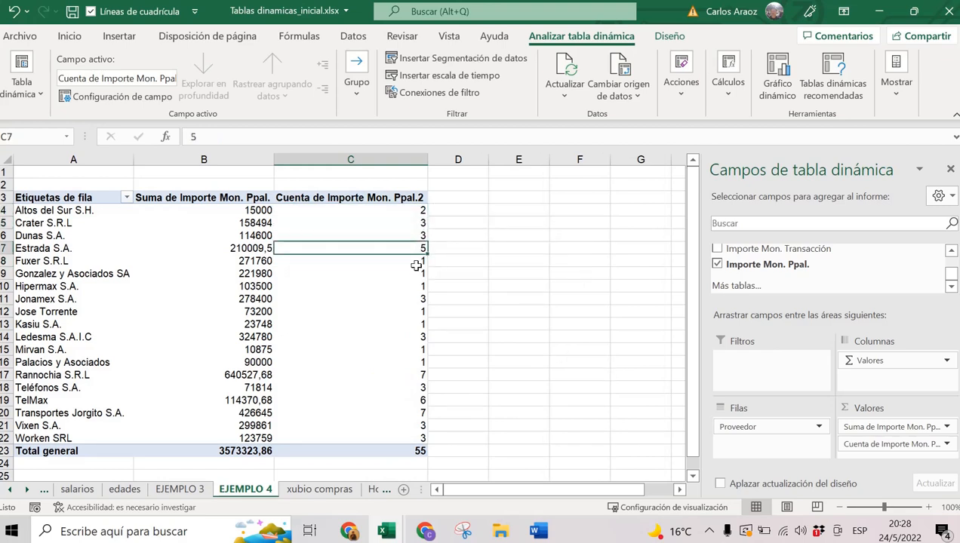
mouse_move(416, 266)
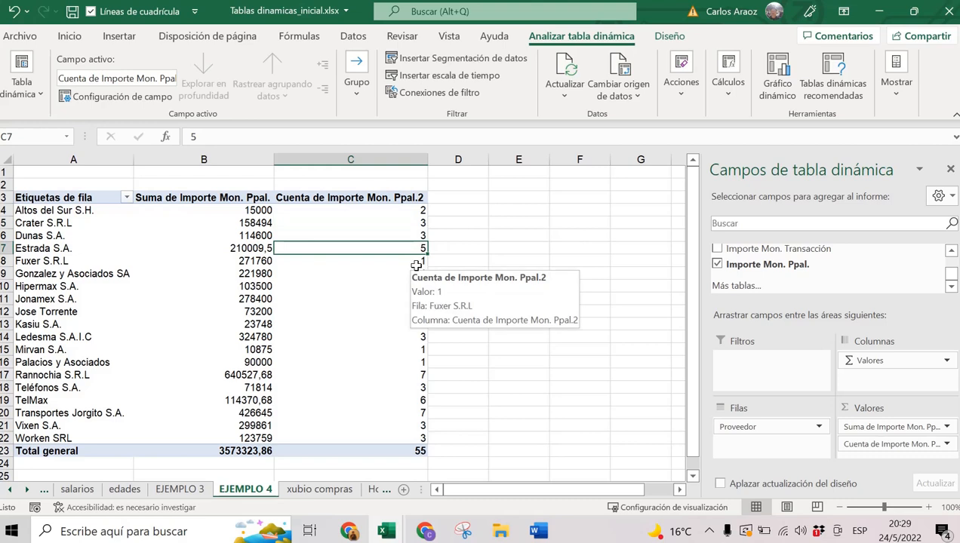
left_click(404, 211)
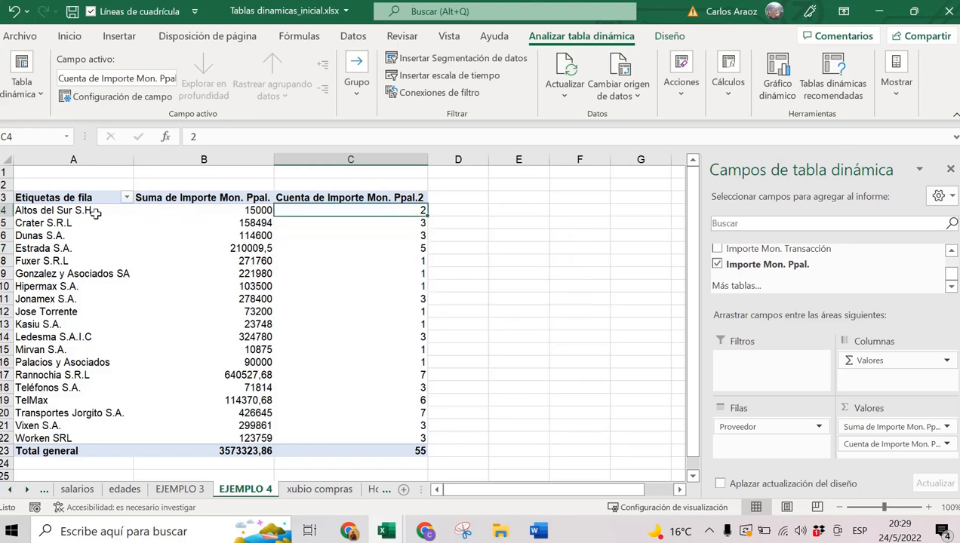
left_click_drag(96, 212, 255, 213)
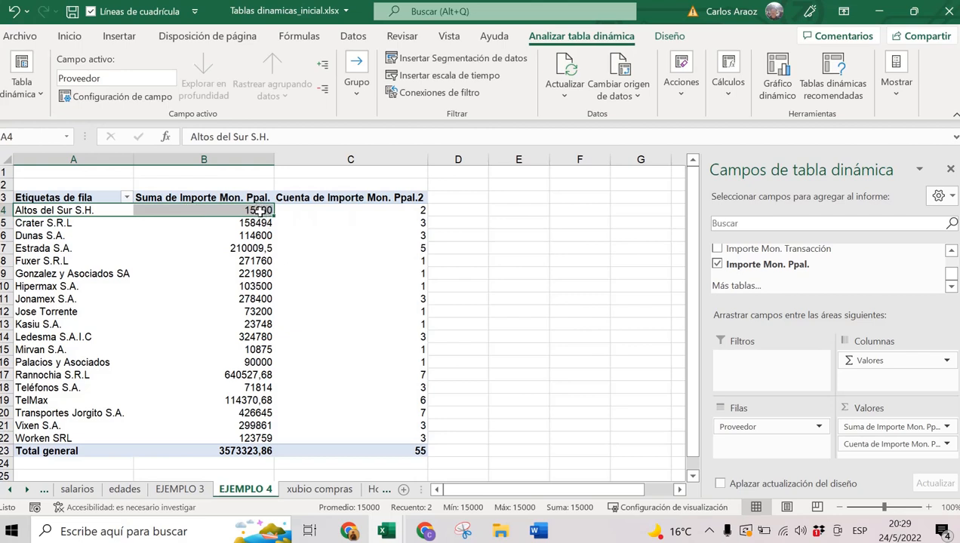
mouse_move(260, 212)
left_click_drag(260, 212, 300, 211)
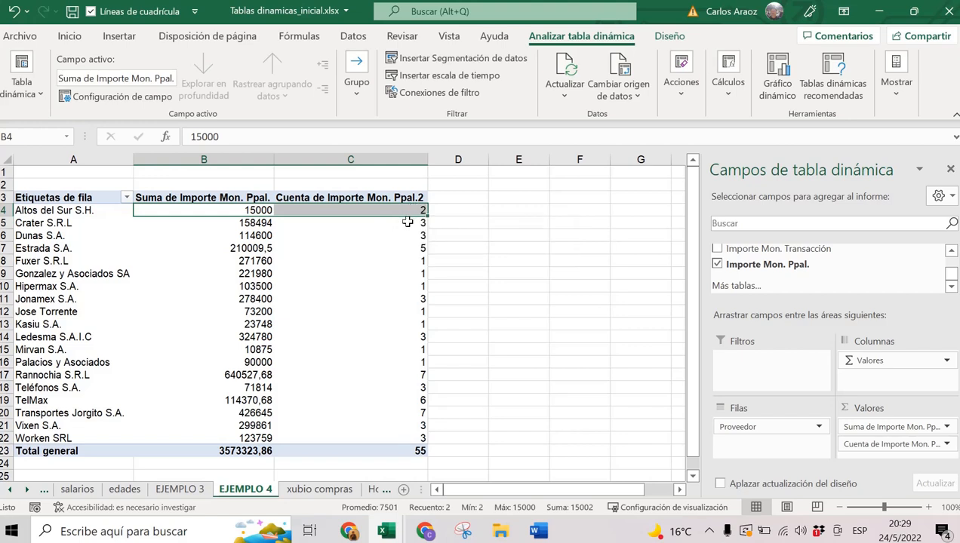
left_click(407, 222)
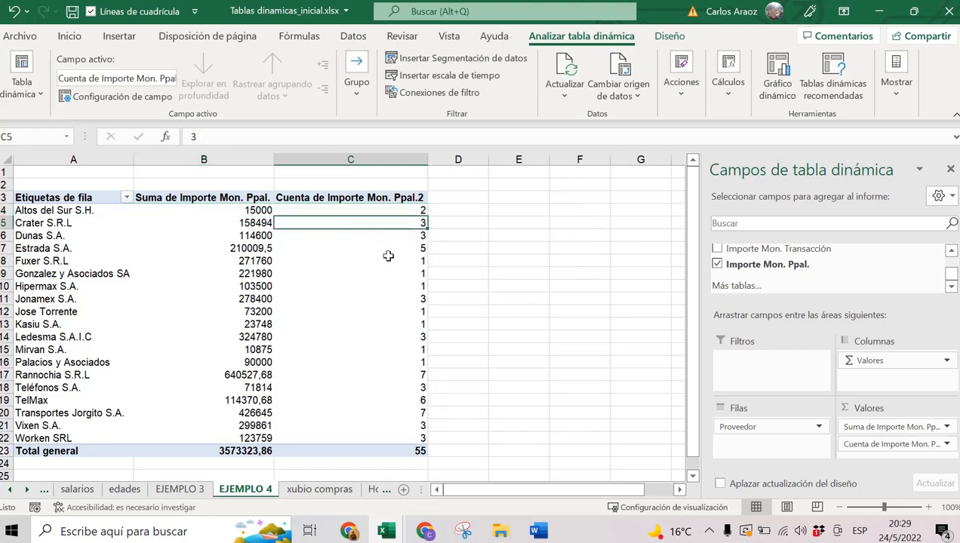
left_click(417, 237)
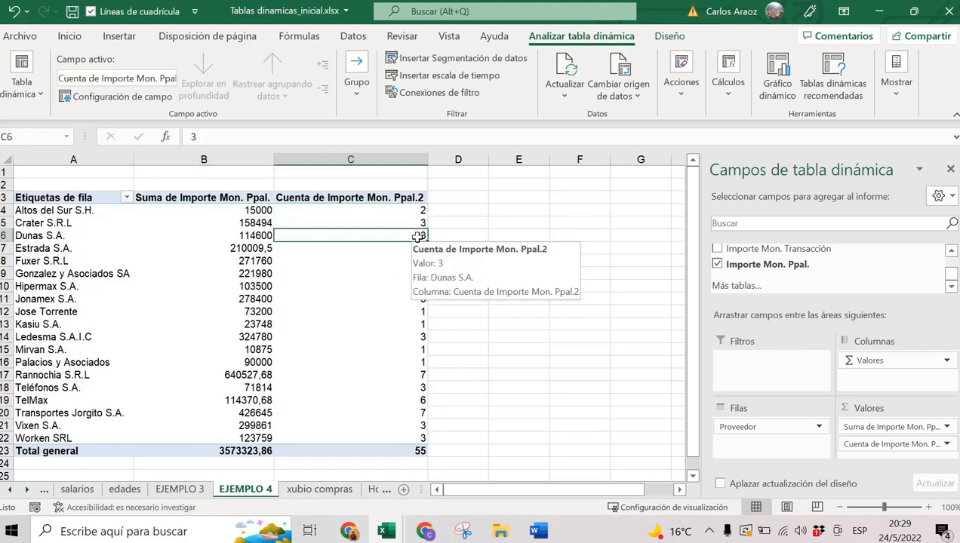
left_click(417, 249)
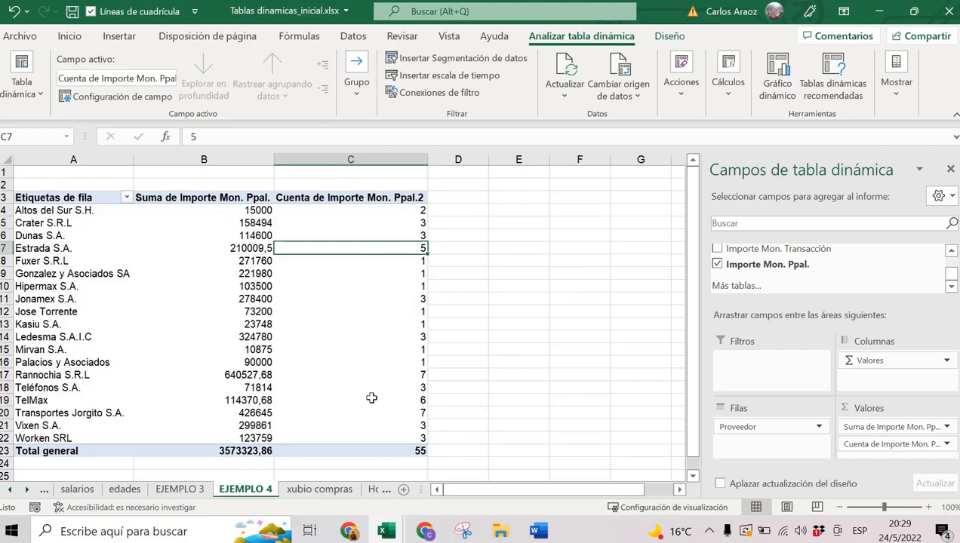
Sort suppliers by purchase count largest first, putting Rannochia S.R.L at 7 on top.
mouse_move(385, 247)
right_click(402, 247)
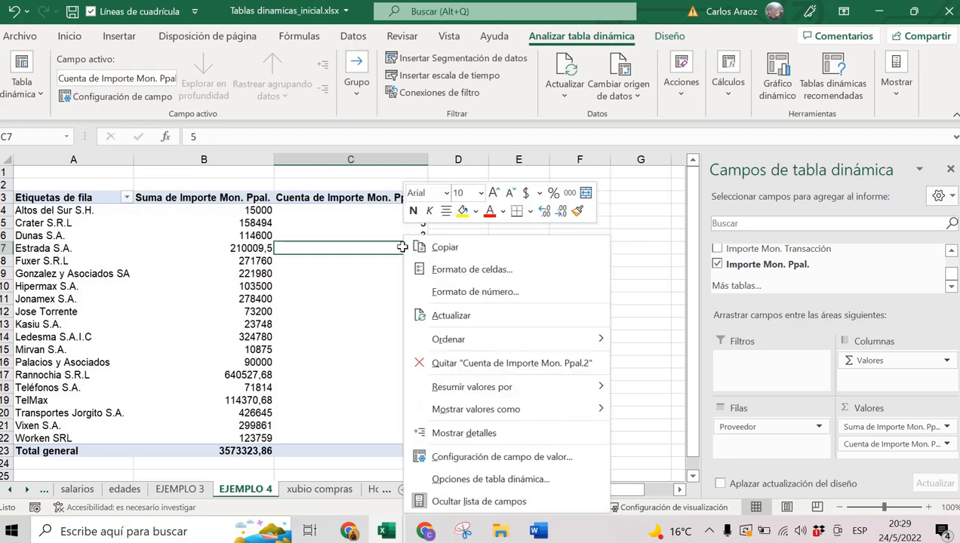
mouse_move(458, 338)
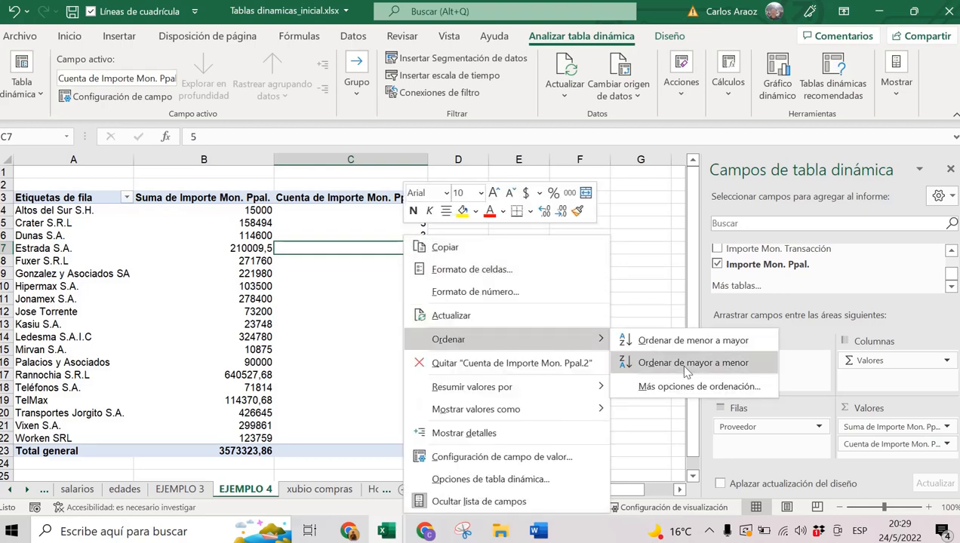
left_click(688, 363)
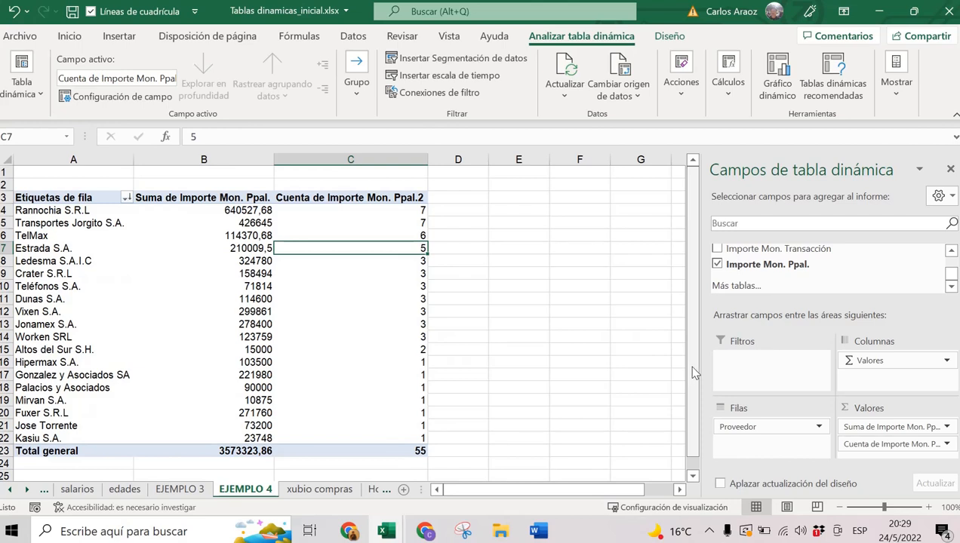
left_click(423, 211)
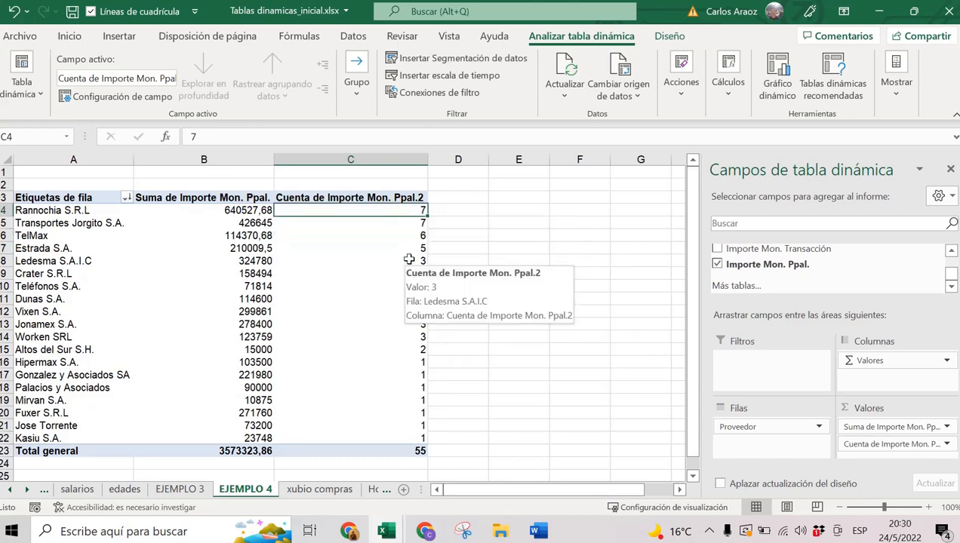
left_click(415, 223)
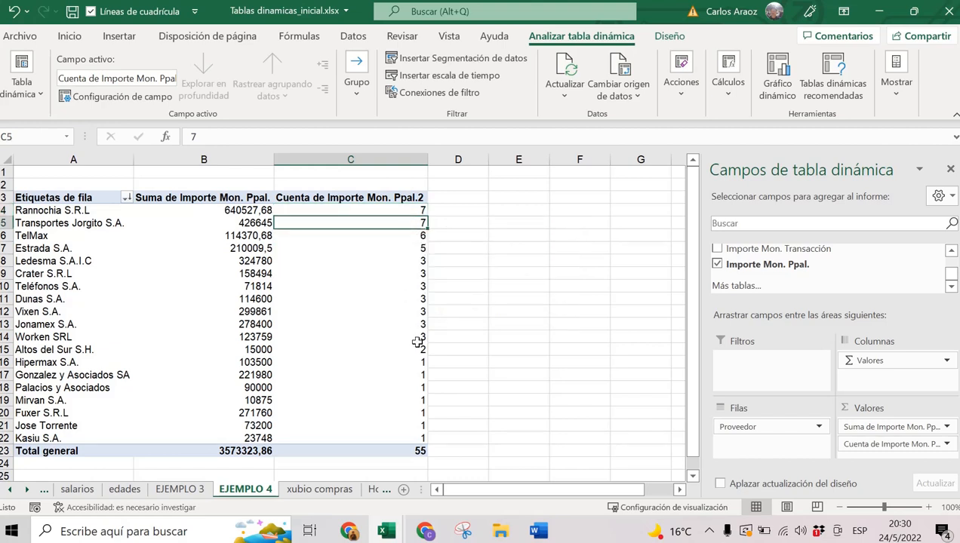
left_click(417, 235)
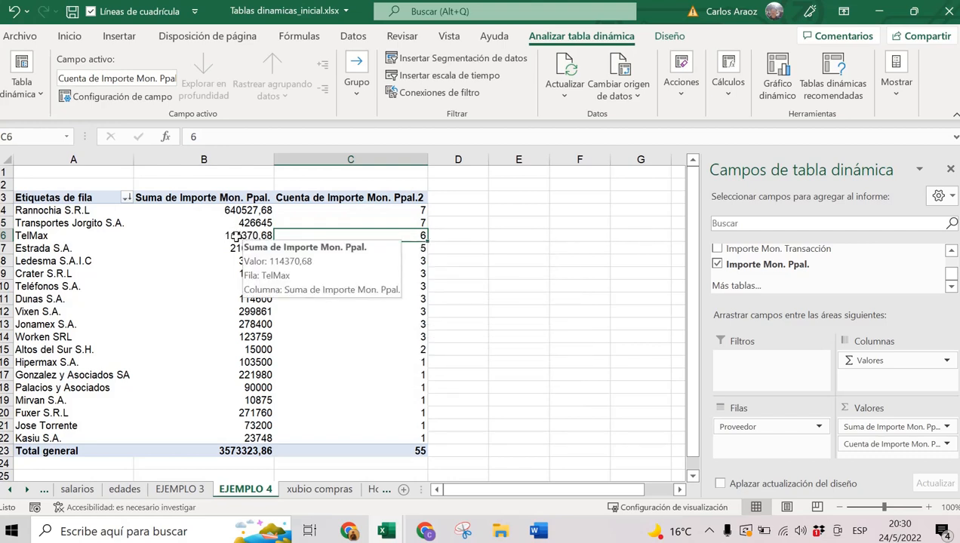
Drill into TelMax's count of 6 to list its purchases on Hoja10, then return to EJEMPLO 4.
double_click(371, 237)
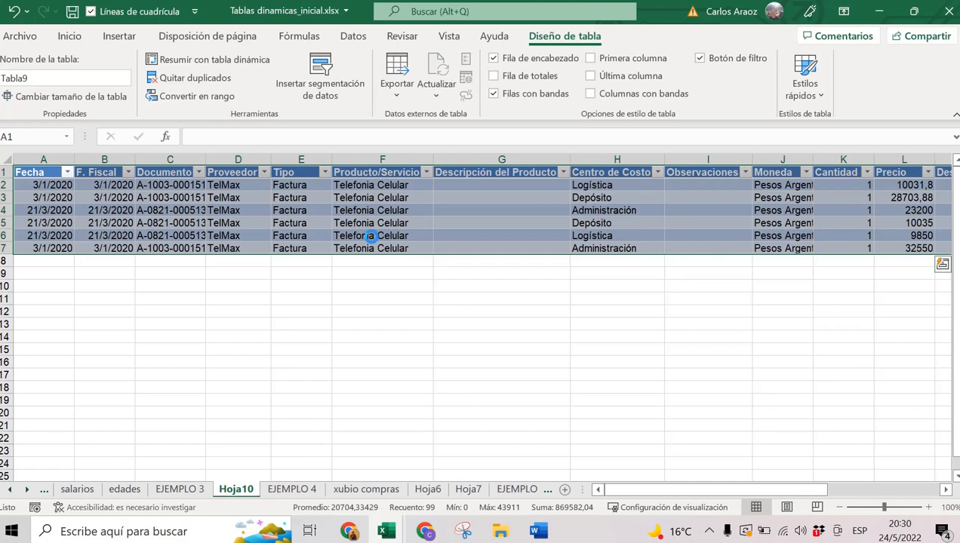
left_click(295, 489)
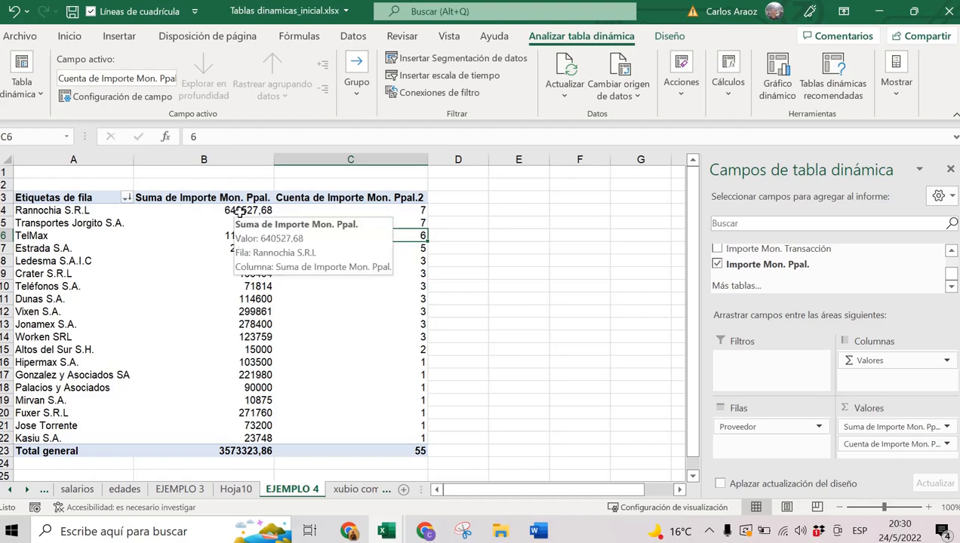
Format the Suma de Importe Mon. Ppal. values as Moneda, totalling $ 3.573.323,86.
right_click(227, 210)
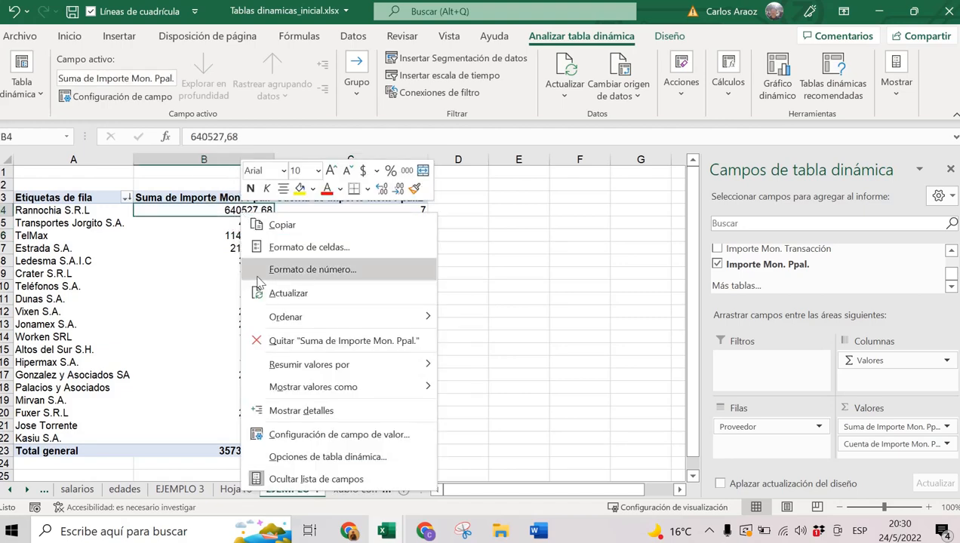
left_click(281, 272)
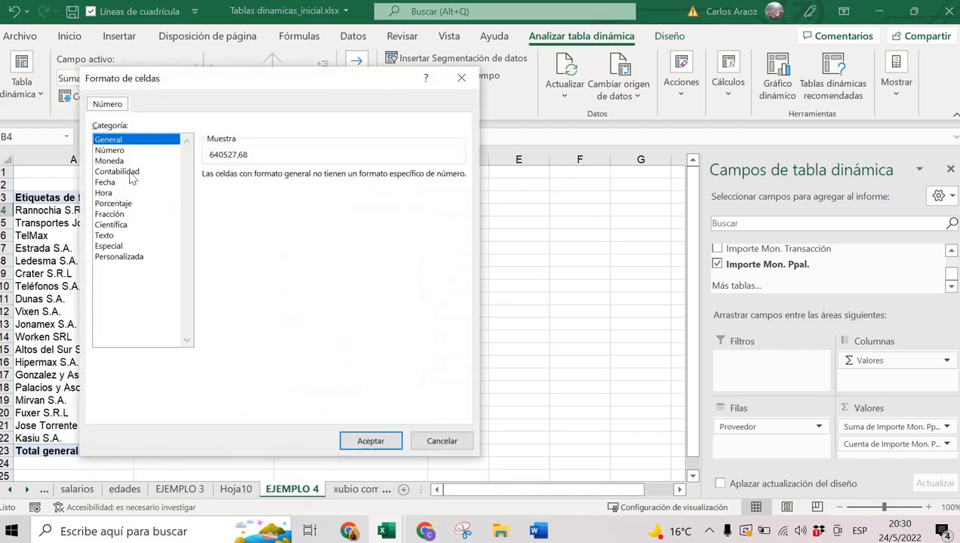
left_click(119, 162)
left_click(371, 440)
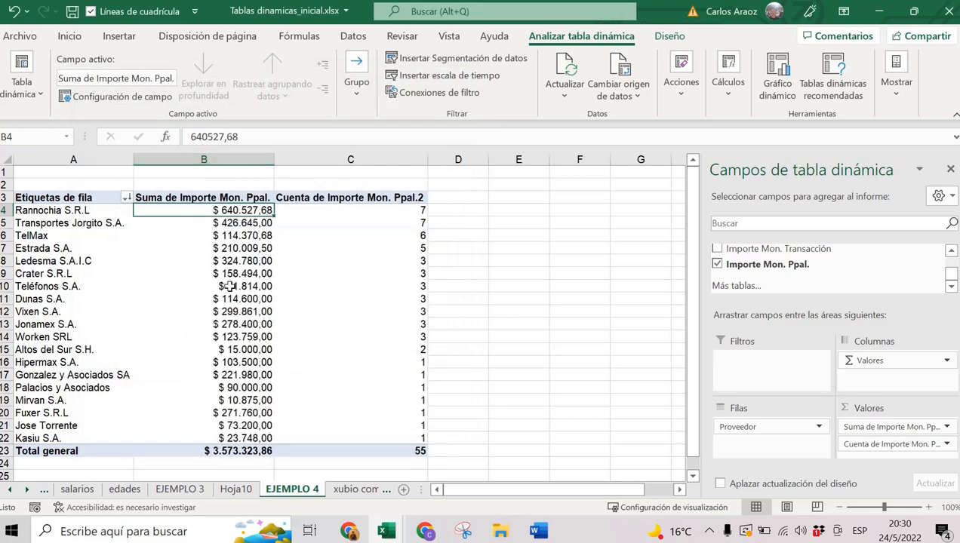
mouse_move(219, 210)
left_click(228, 224)
left_click(233, 235)
left_click(233, 248)
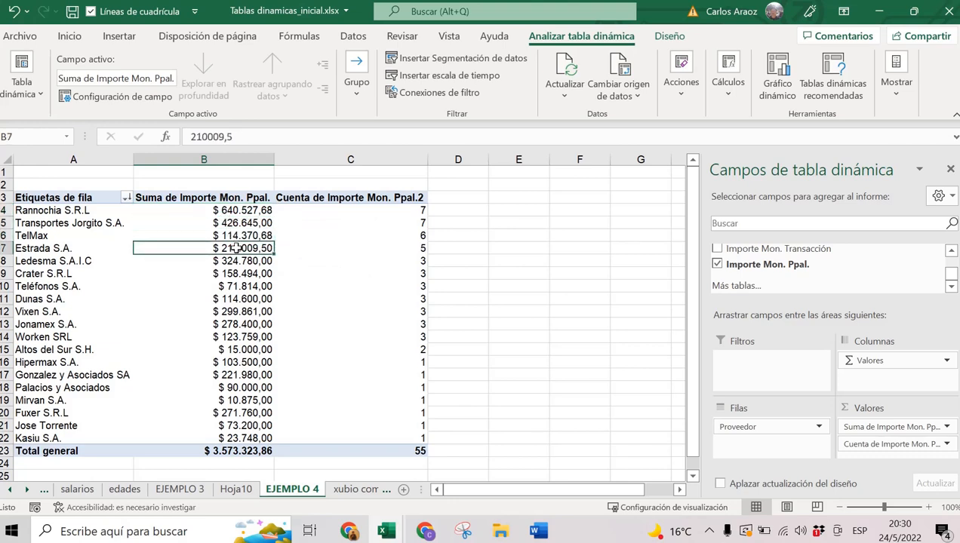
mouse_move(227, 451)
left_click(232, 211)
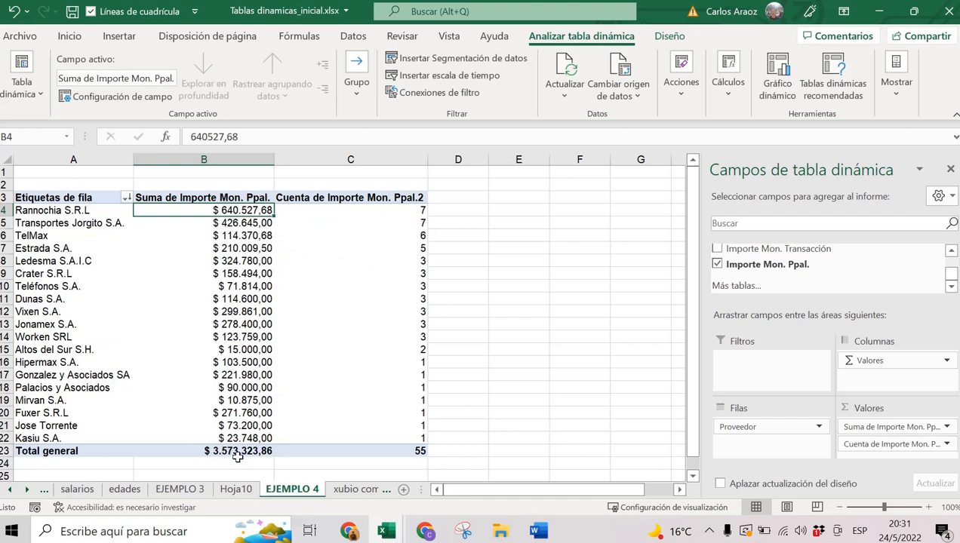
Add Importe Mon. Ppal. to Valores a third time and enlarge the pivot layout areas.
mouse_move(270, 287)
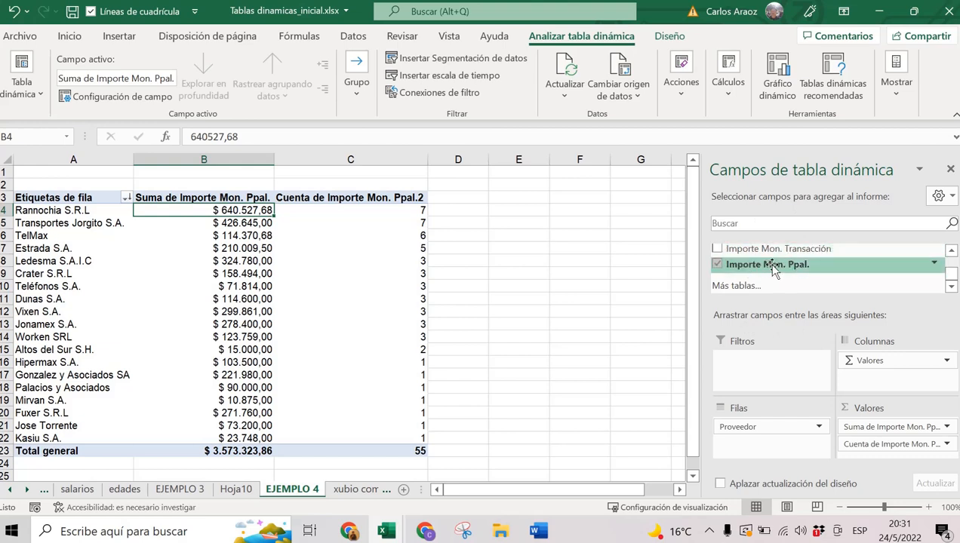
left_click_drag(764, 266, 896, 449)
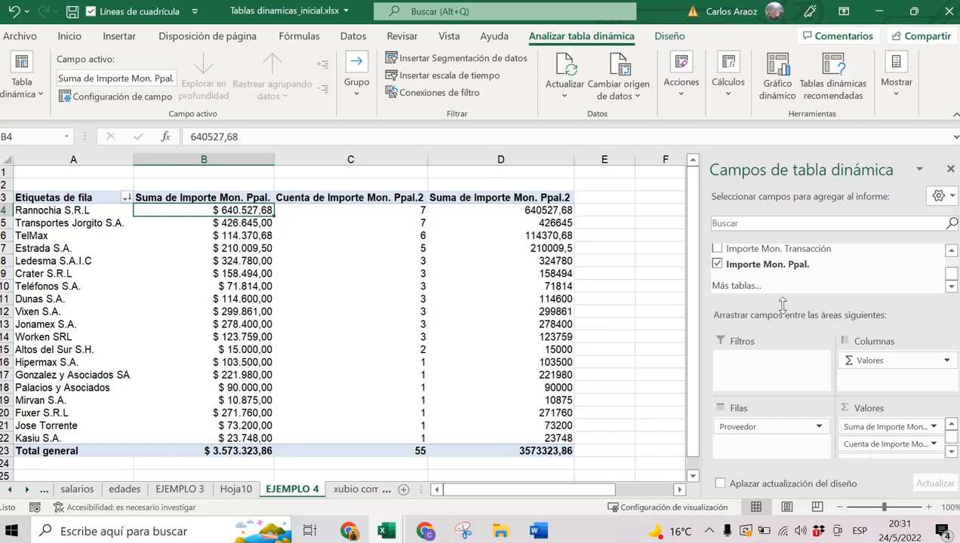
left_click_drag(782, 304, 798, 285)
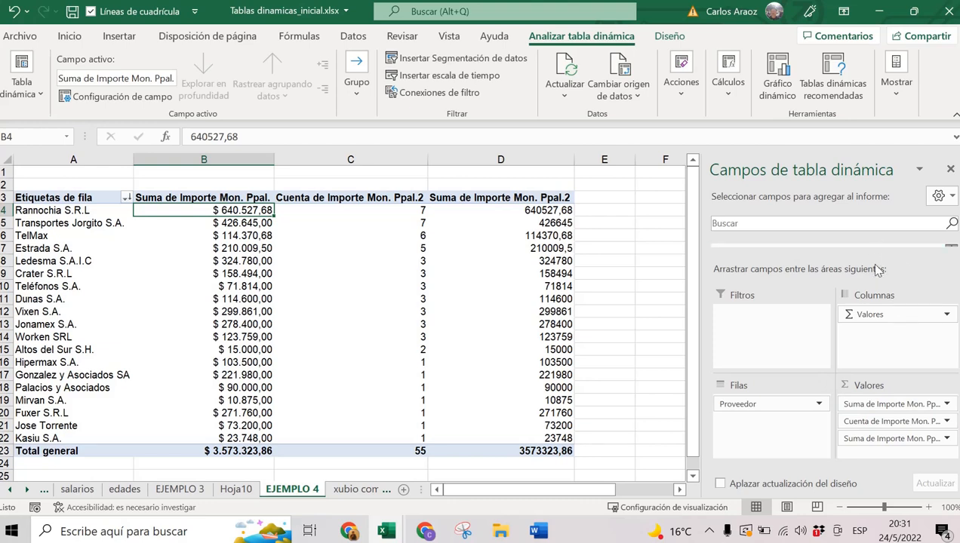
left_click_drag(873, 261, 870, 336)
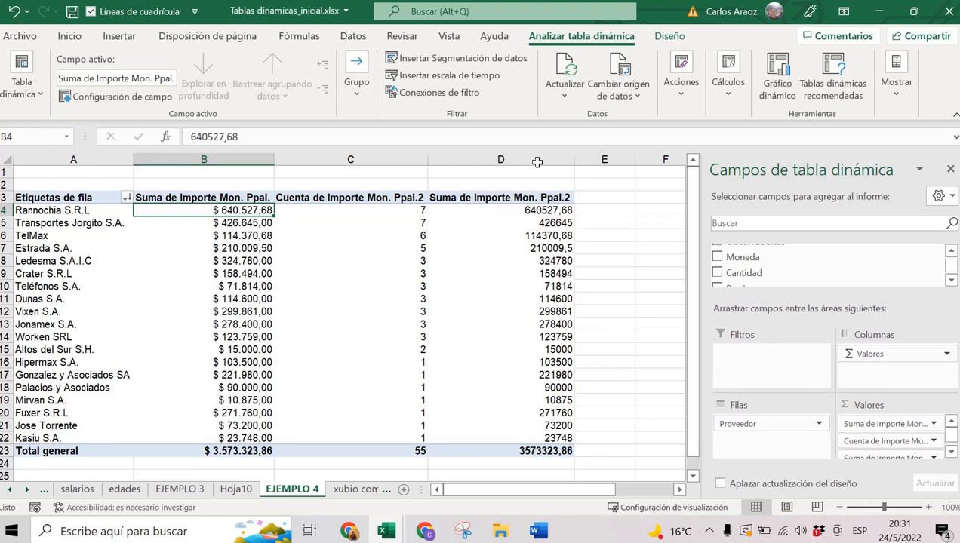
Review the new Suma de Importe Mon. Ppal.2 column and bring up its Mostrar valores como options.
left_click(526, 258)
left_click(243, 223)
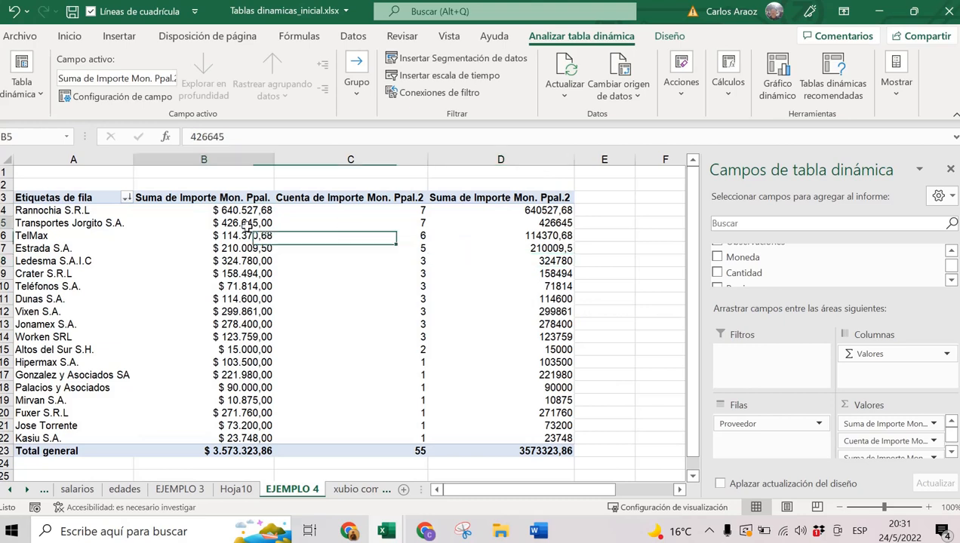
left_click(555, 238)
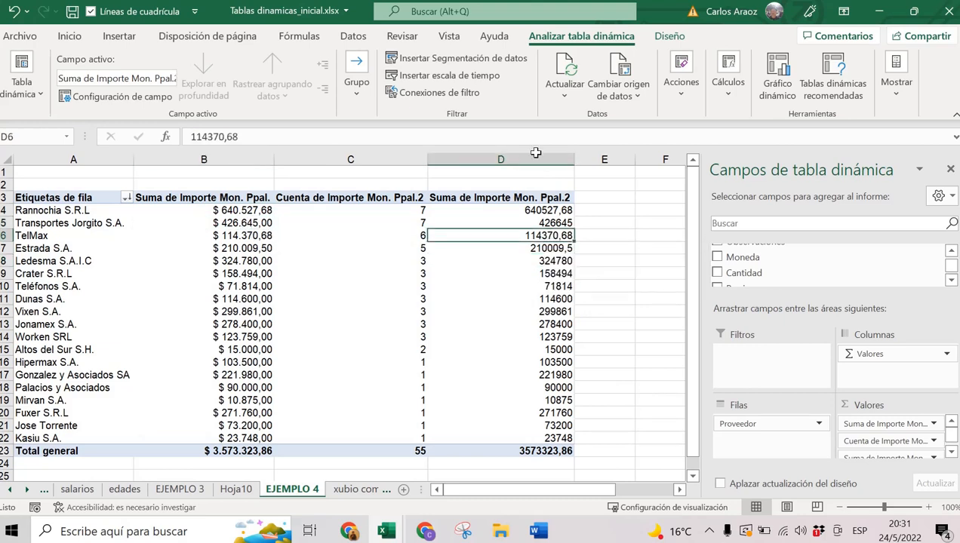
right_click(544, 235)
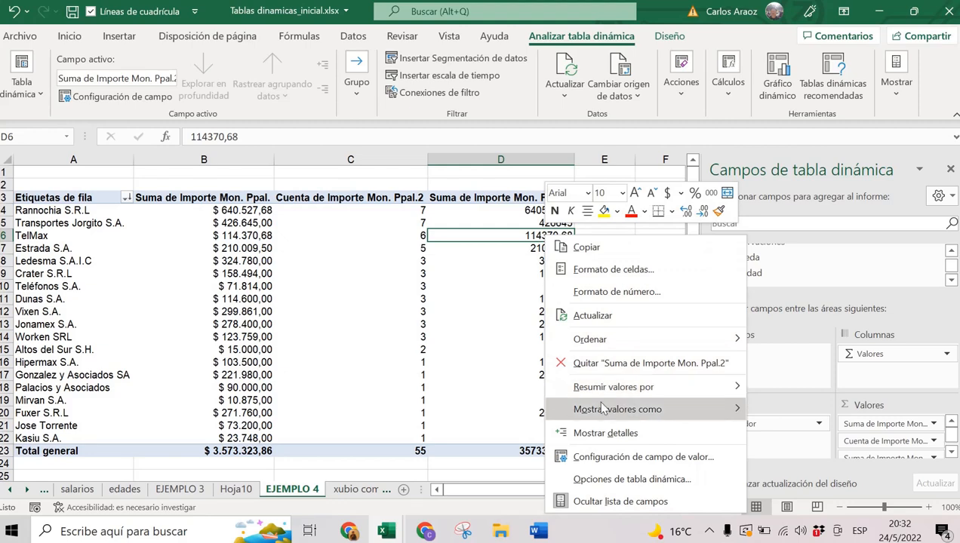
mouse_move(602, 408)
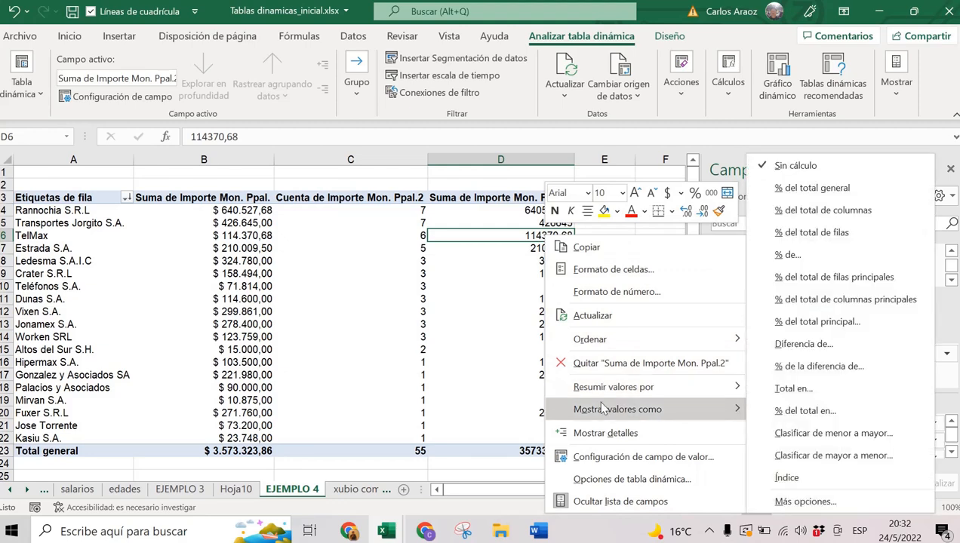
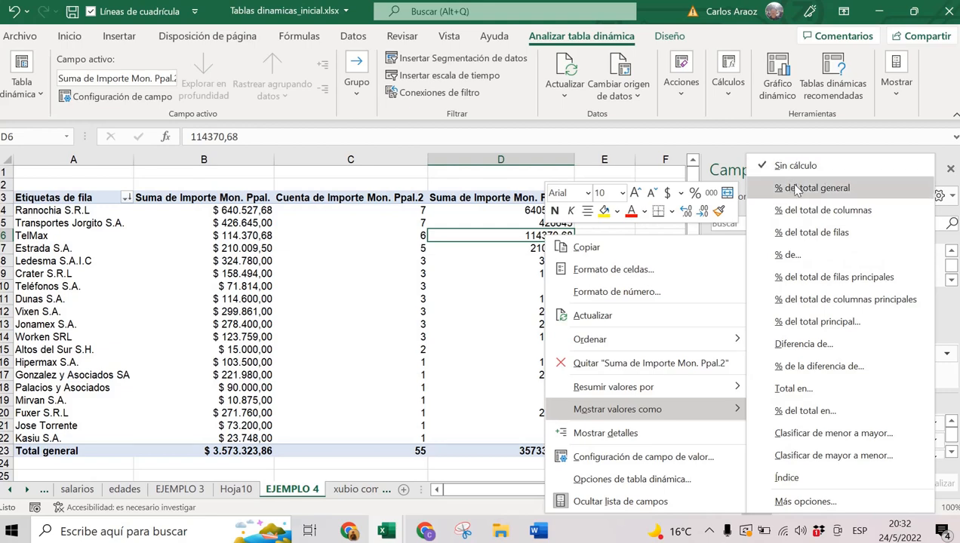
Show the third value column as % del total general and check Rannochia's share against the grand total.
left_click(800, 193)
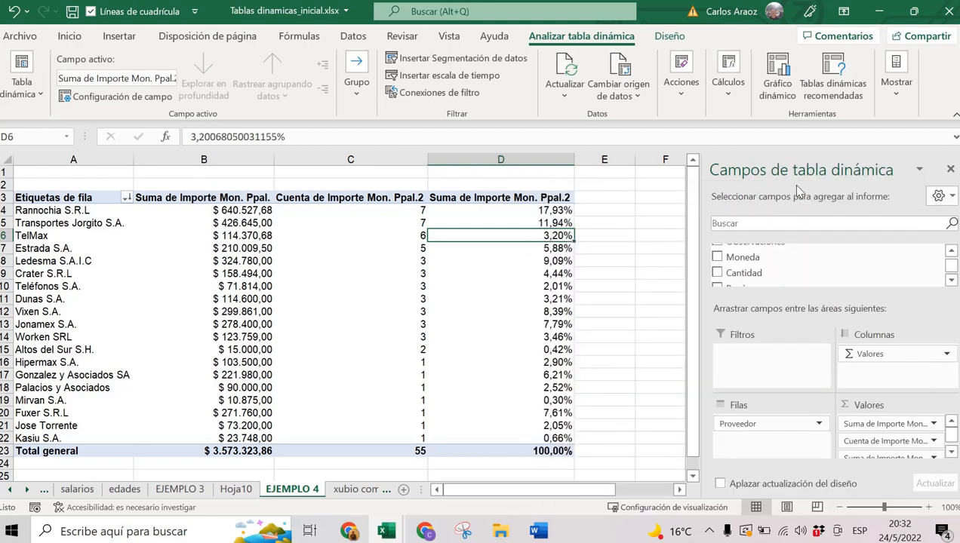
left_click(543, 211)
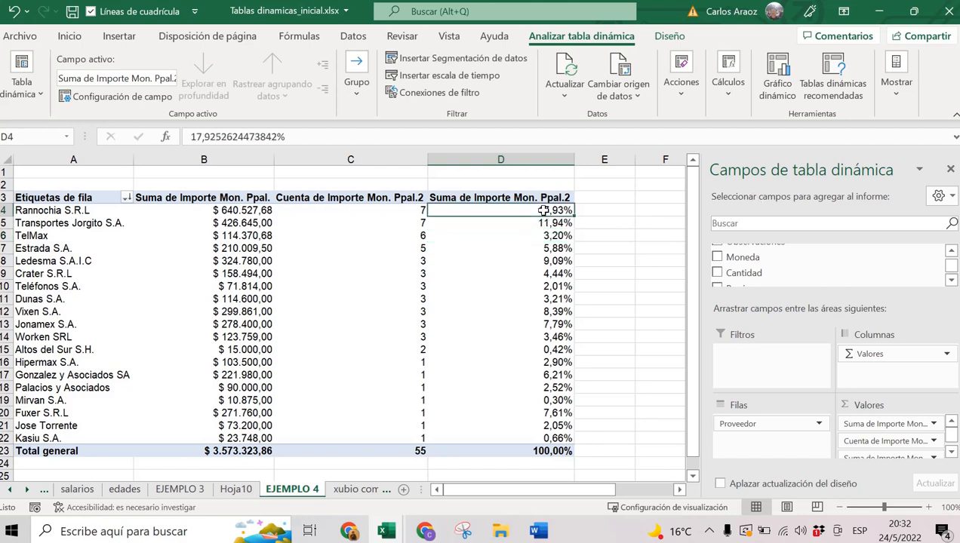
mouse_move(254, 209)
mouse_move(556, 211)
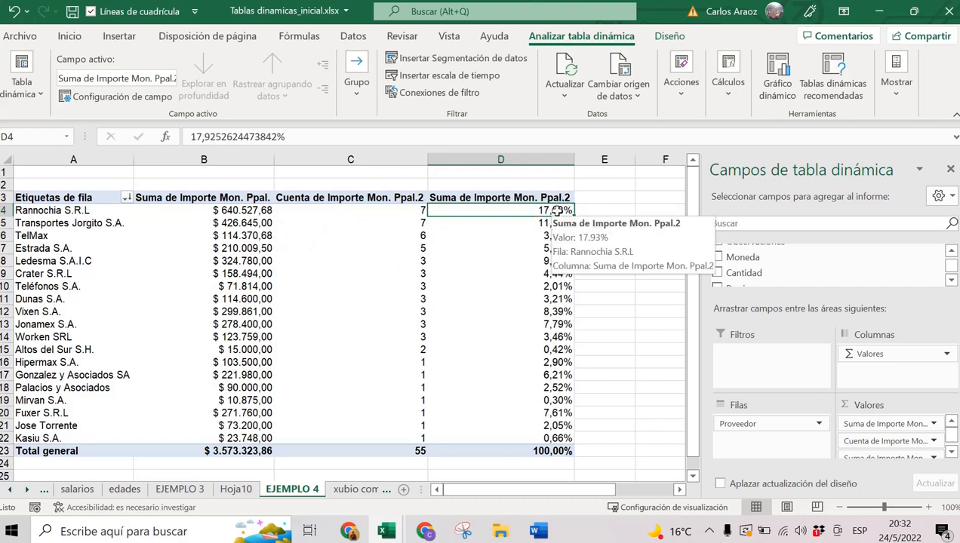
left_click(556, 223)
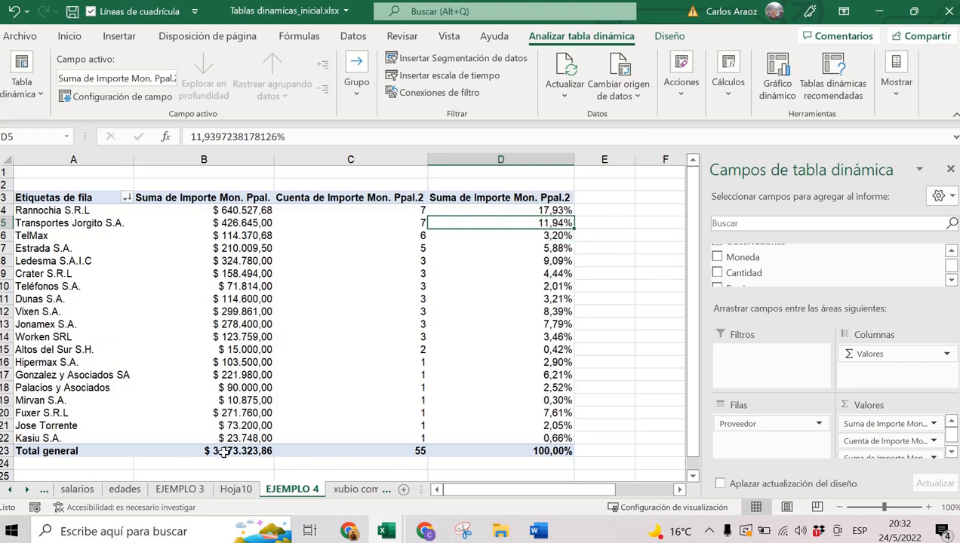
left_click(248, 214)
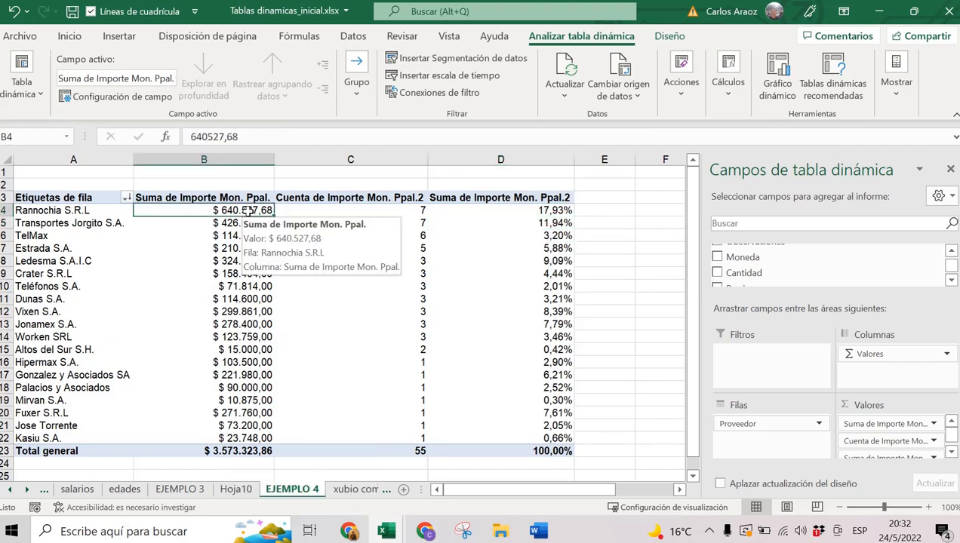
left_click(217, 448)
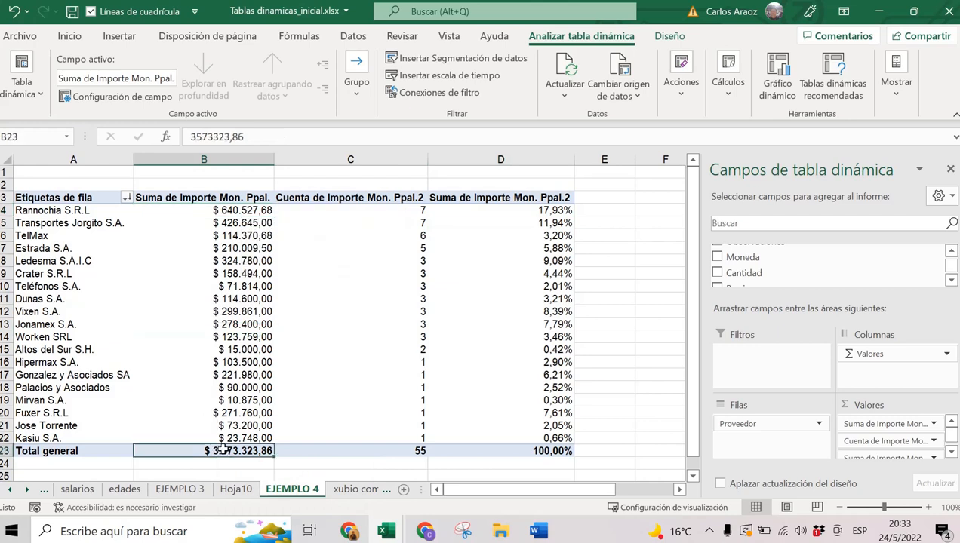
left_click(540, 213)
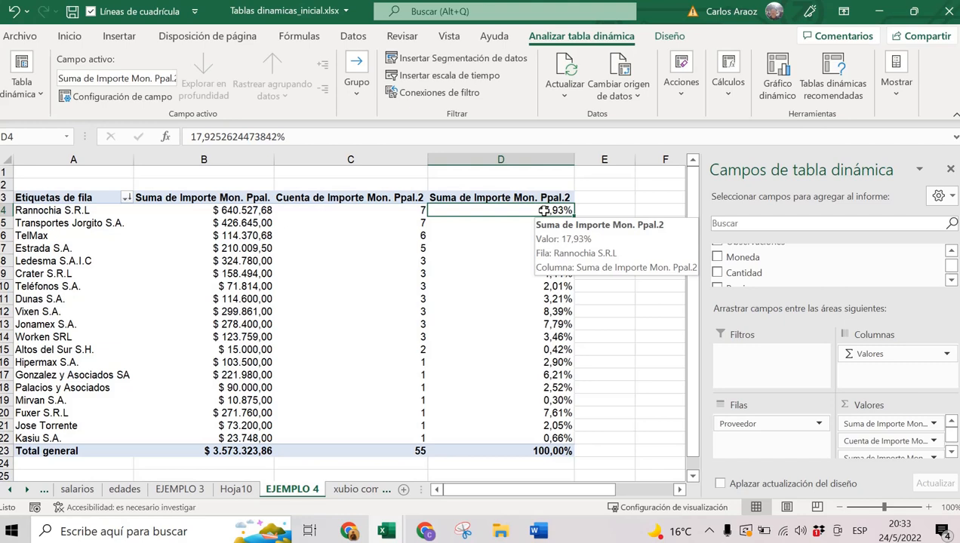
Rename the pivot value headers to TOTAL, FACTURAS and PORCENTAJE.
left_click(239, 199)
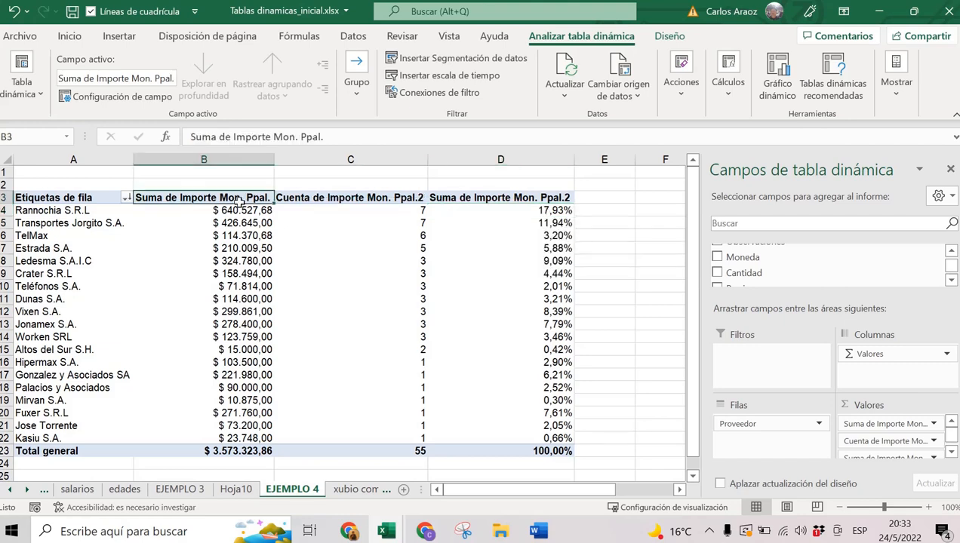
type("TOTAL")
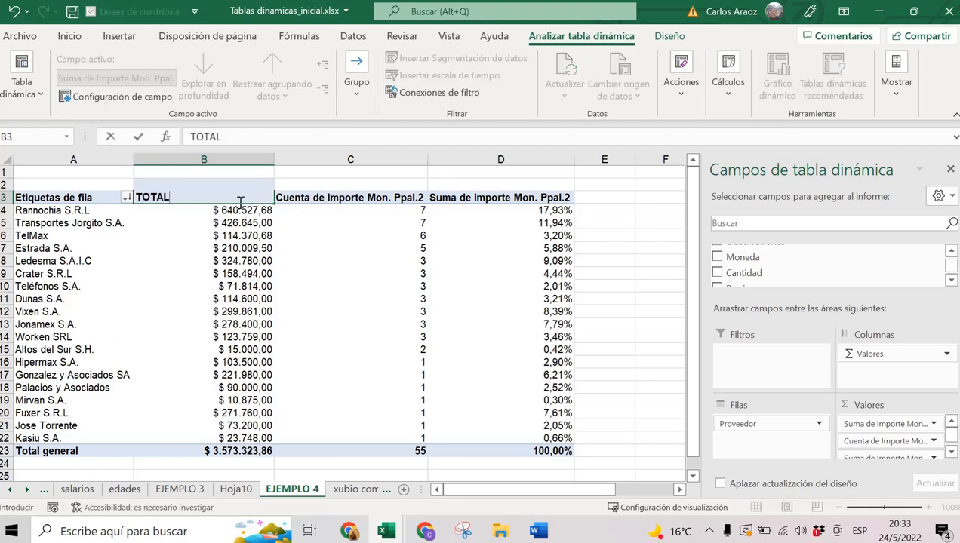
key("Tab")
type("FACTURAS")
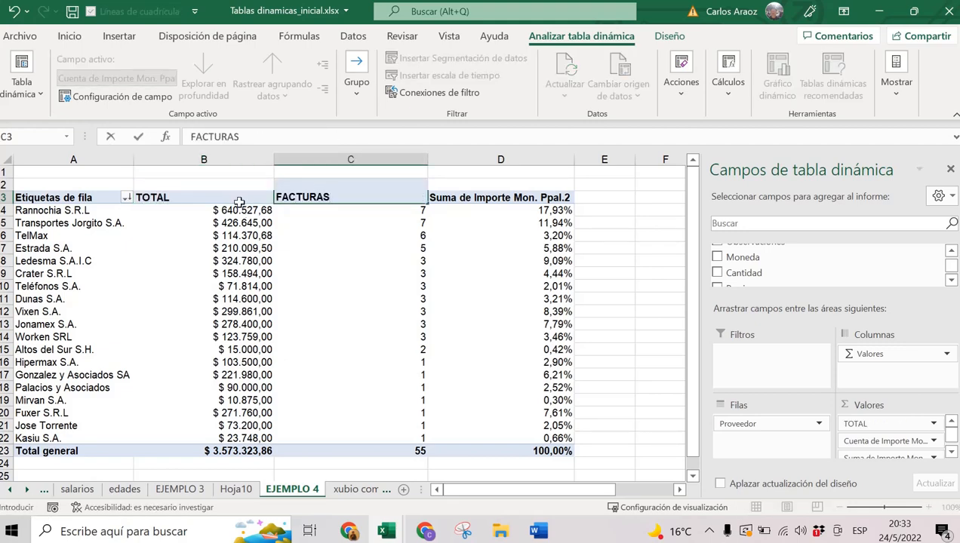
key("Tab")
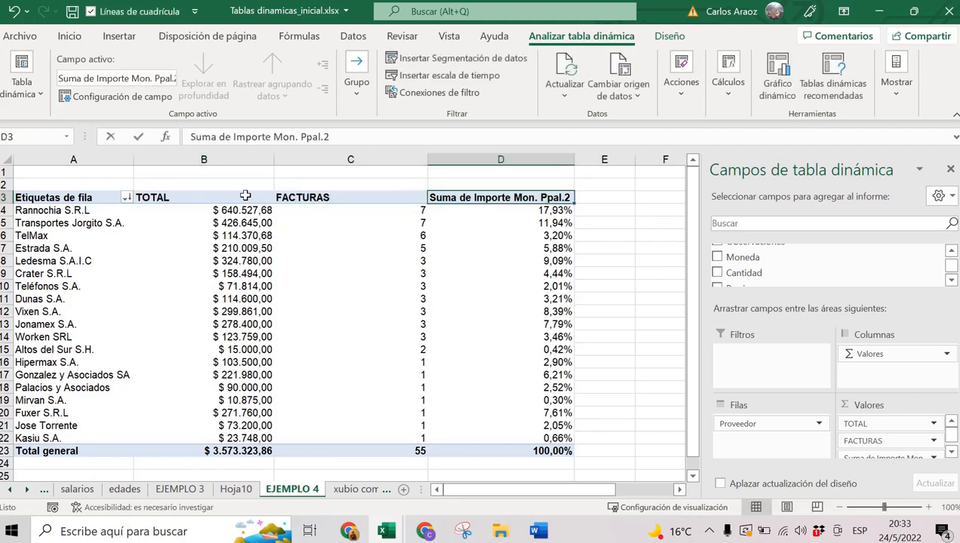
type("PORCENTUAL")
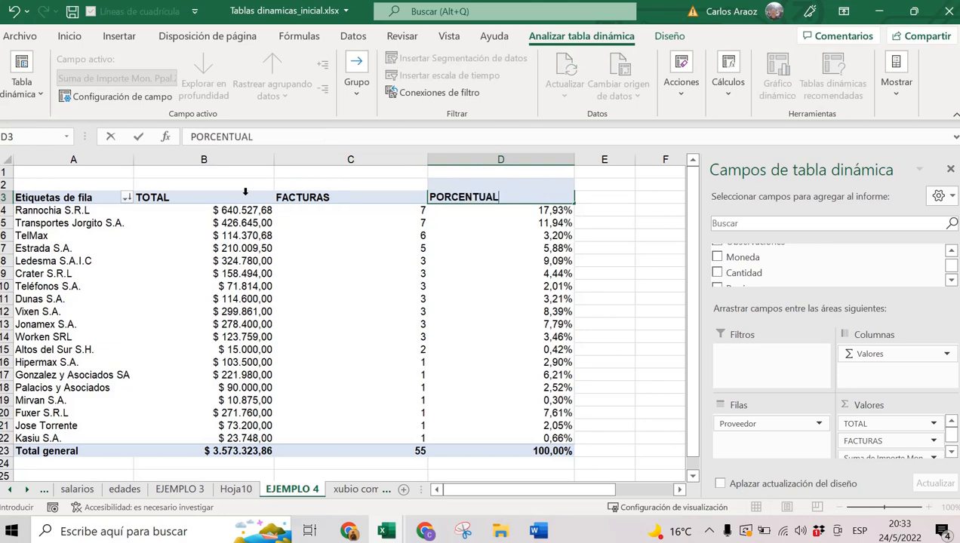
key("BackSpace")
key("BackSpace")
key("BackSpace")
type("AJE")
key("Return")
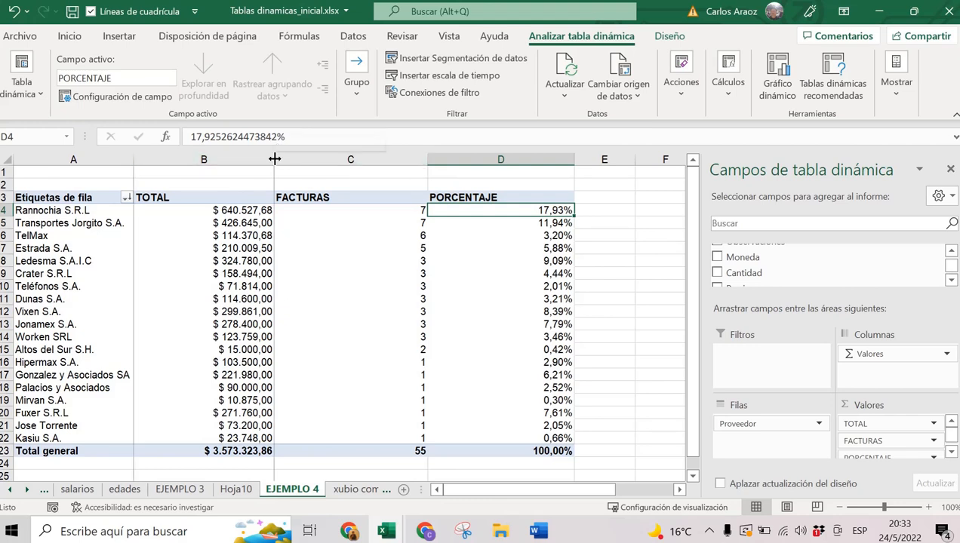
Autofit the TOTAL, FACTURAS and PORCENTAJE columns to their contents.
double_click(273, 159)
double_click(359, 159)
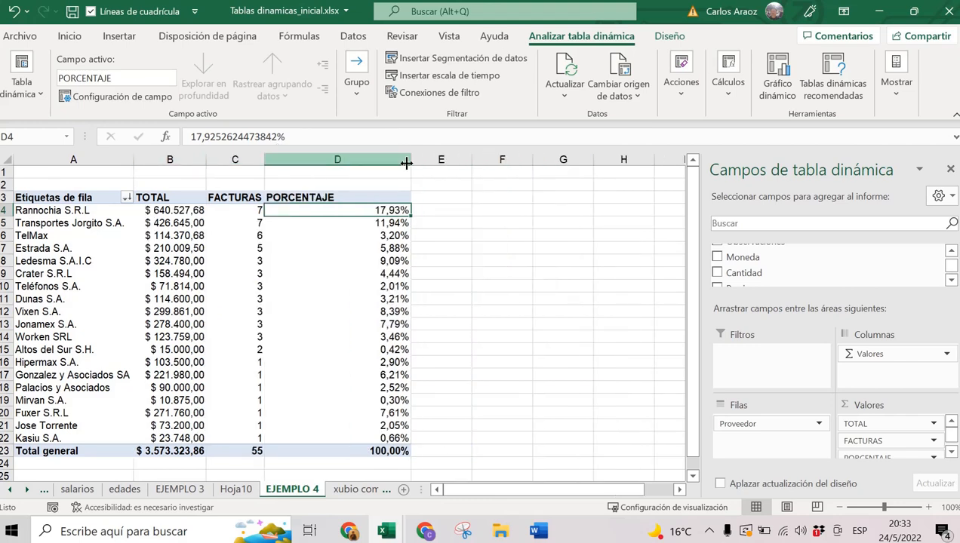
double_click(412, 162)
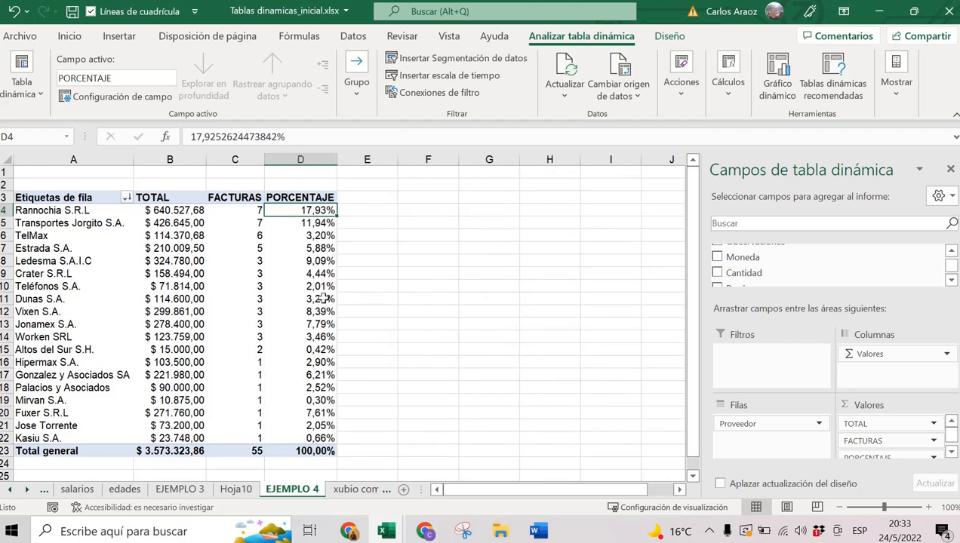
mouse_move(301, 235)
mouse_move(300, 348)
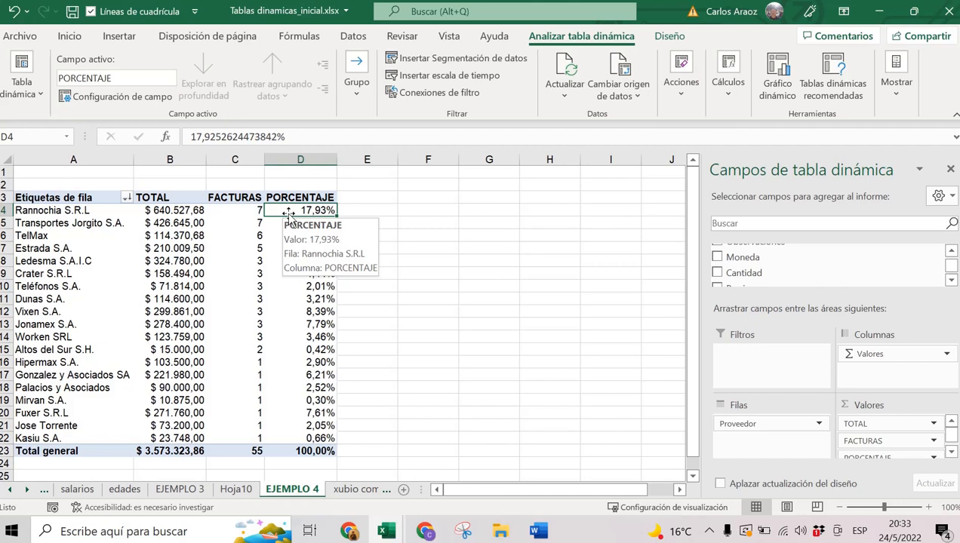
right_click(322, 289)
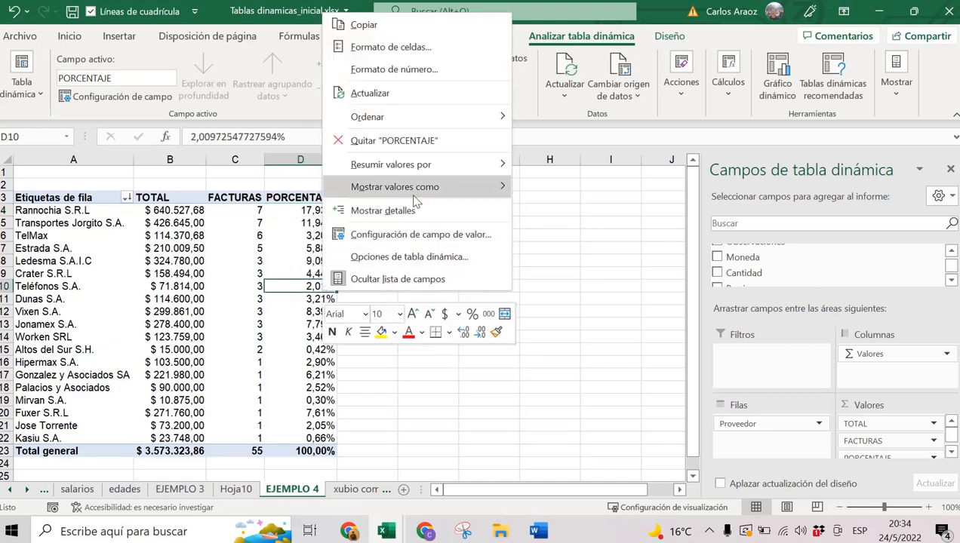
mouse_move(414, 190)
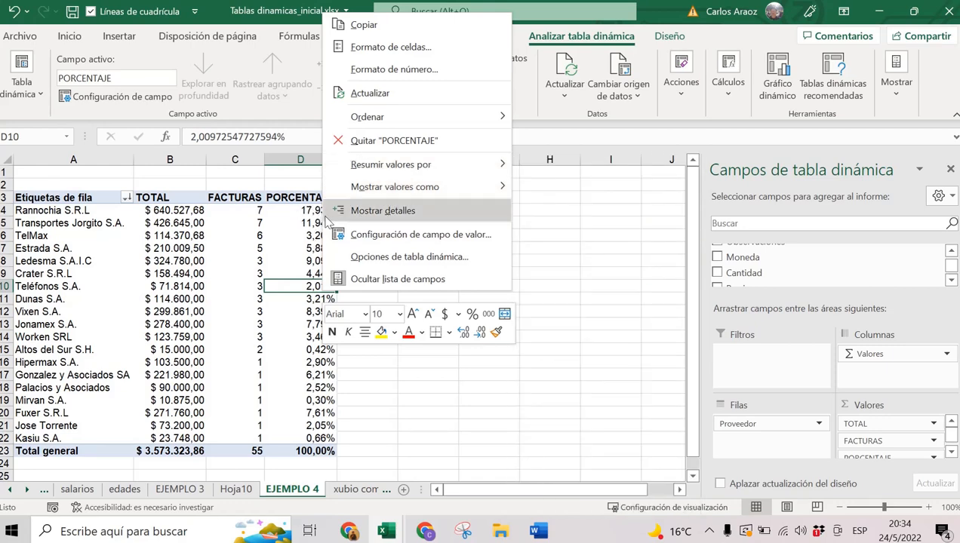
key("Escape")
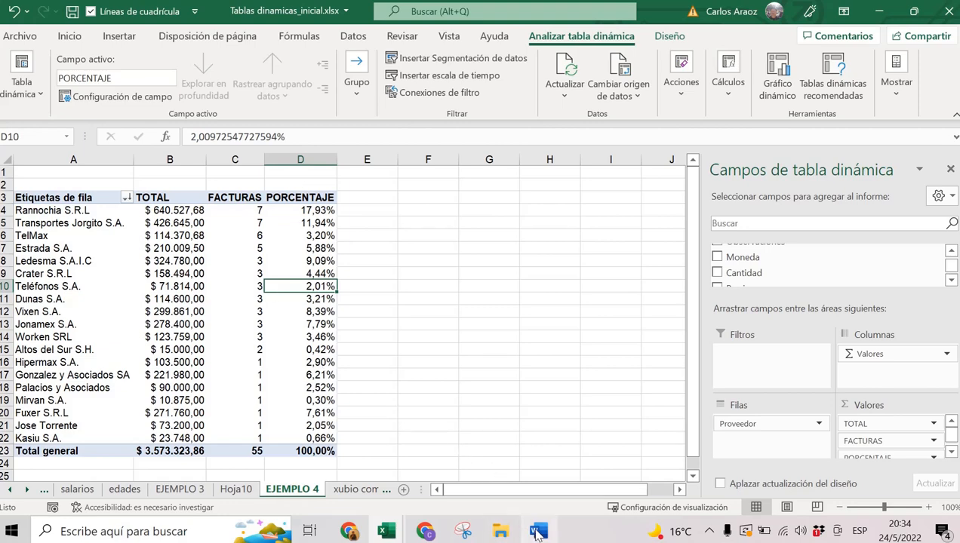
mouse_move(536, 532)
left_click(544, 460)
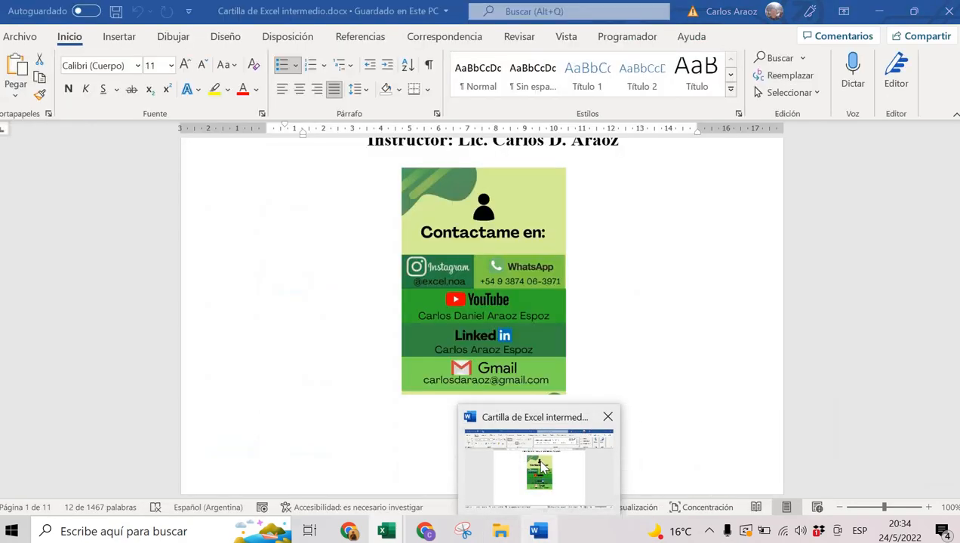
scroll(463, 366, "down", 15)
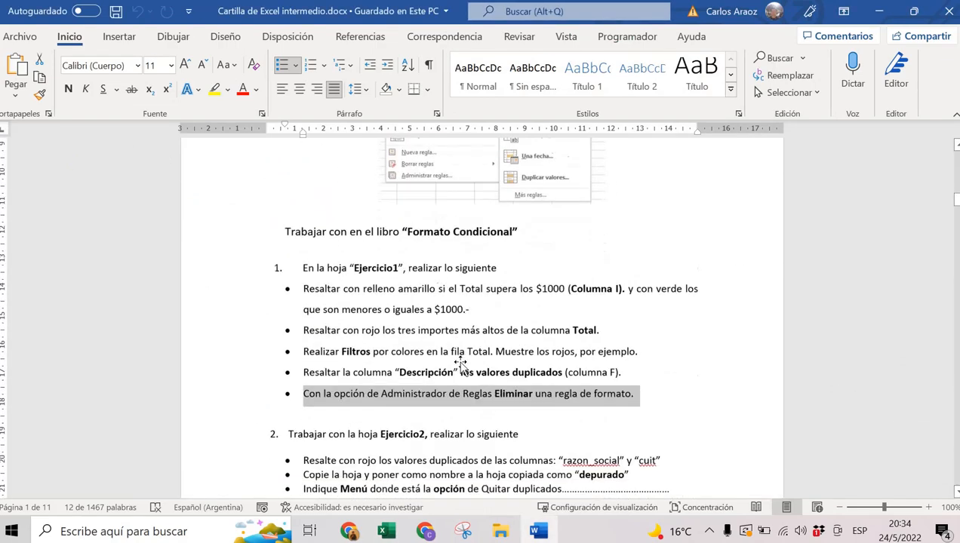
scroll(462, 370, "down", 15)
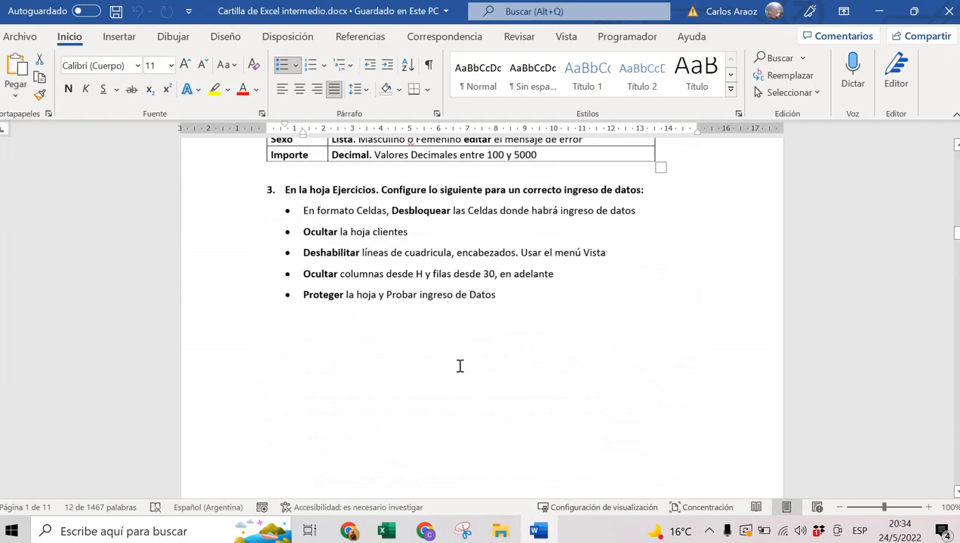
scroll(460, 370, "down", 12)
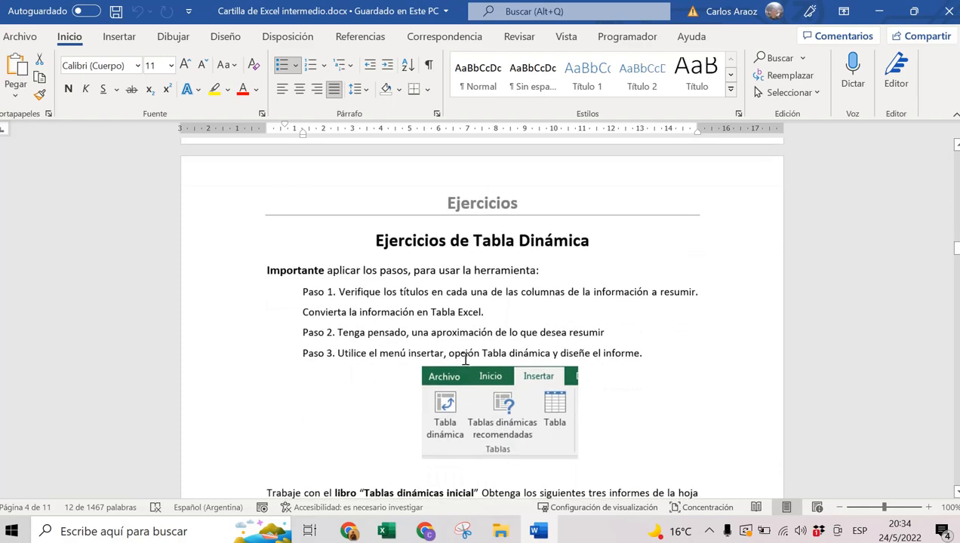
left_click(878, 11)
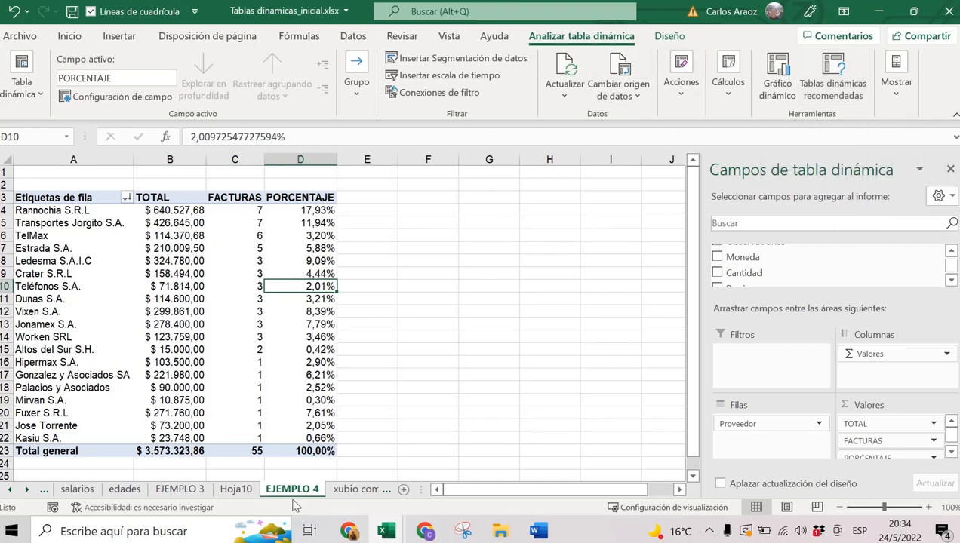
Add row 57 on xubio compras for Dunas S.A. with an amount of 100000.
left_click(363, 490)
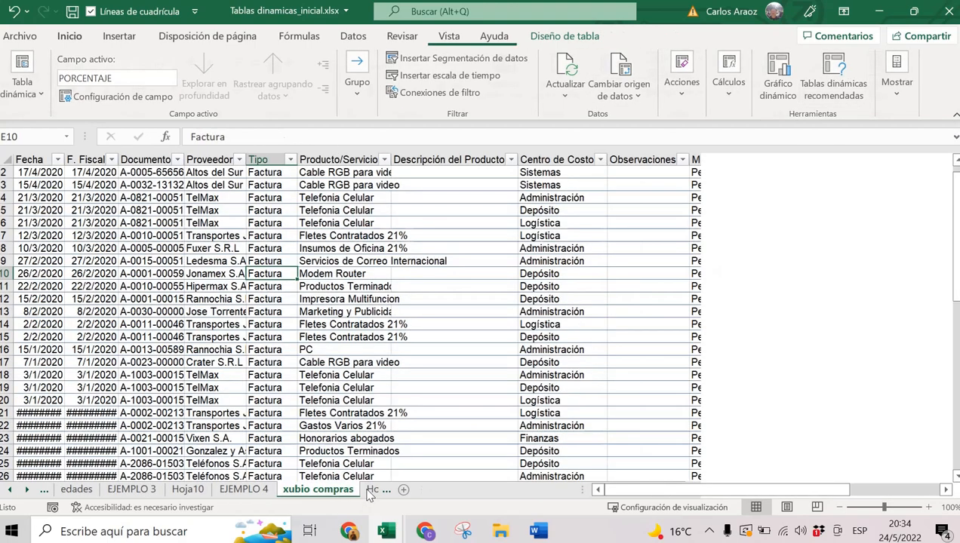
scroll(70, 324, "down", 9)
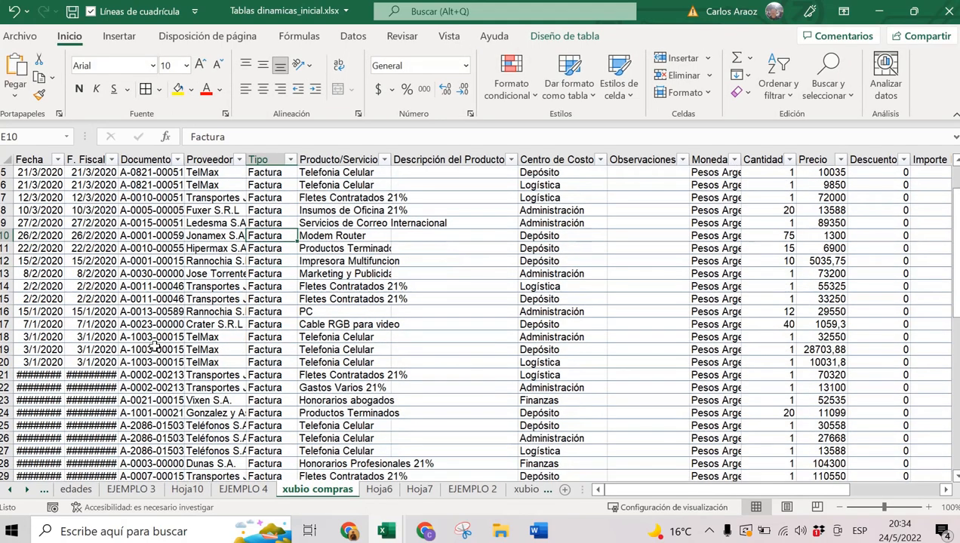
scroll(156, 348, "down", 6)
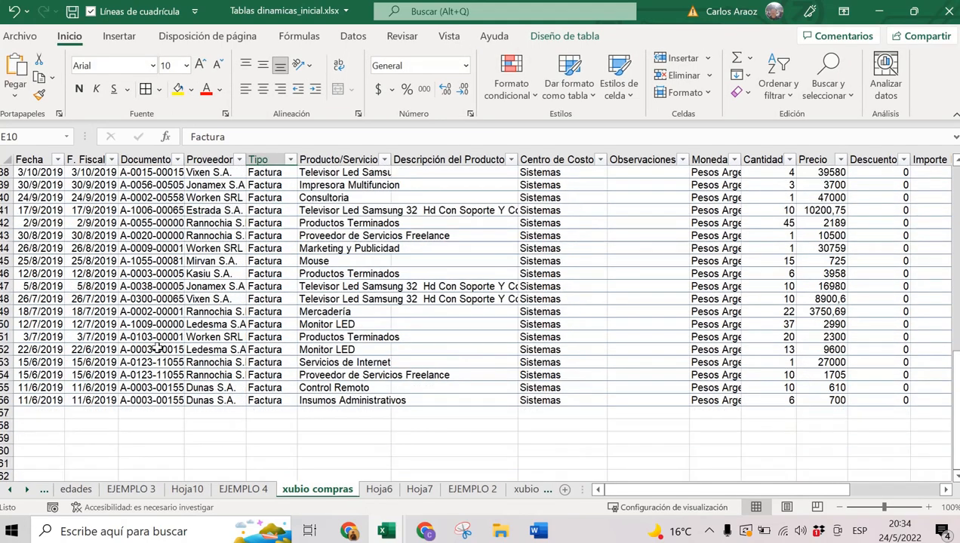
scroll(242, 464, "up", 1)
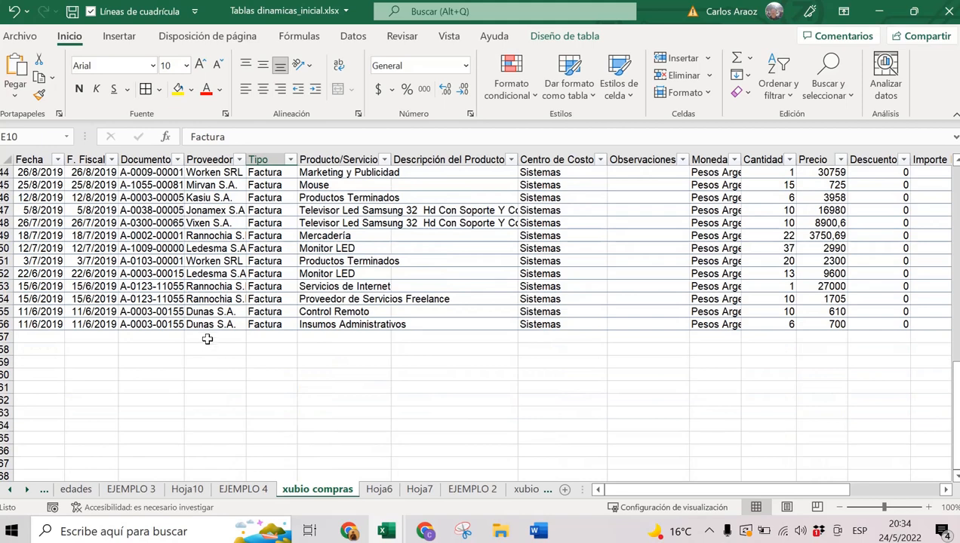
left_click(206, 337)
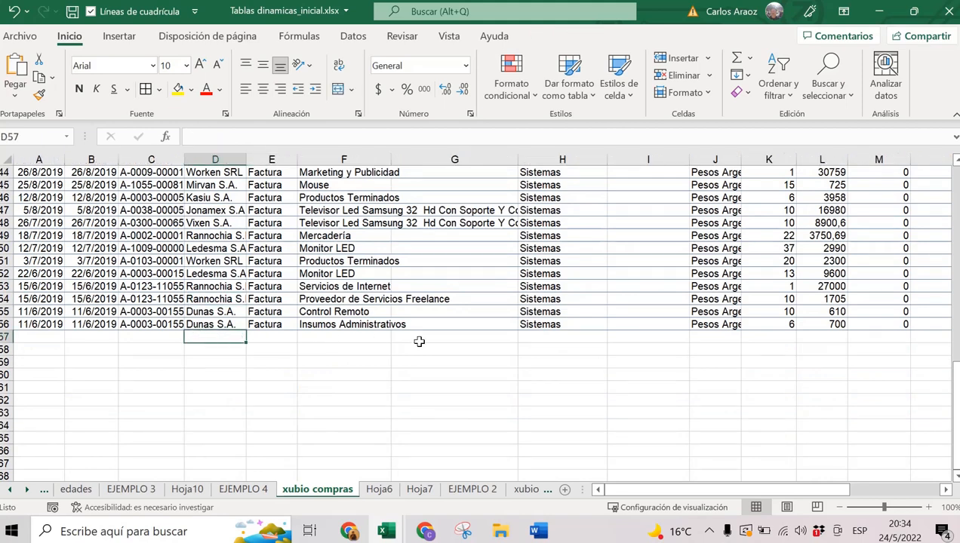
type("DUnas S.A.")
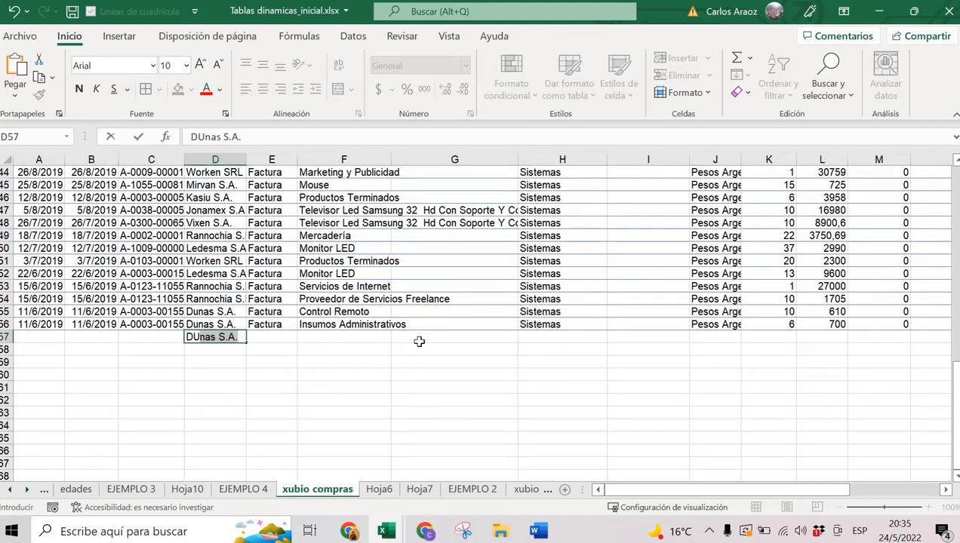
key("Tab")
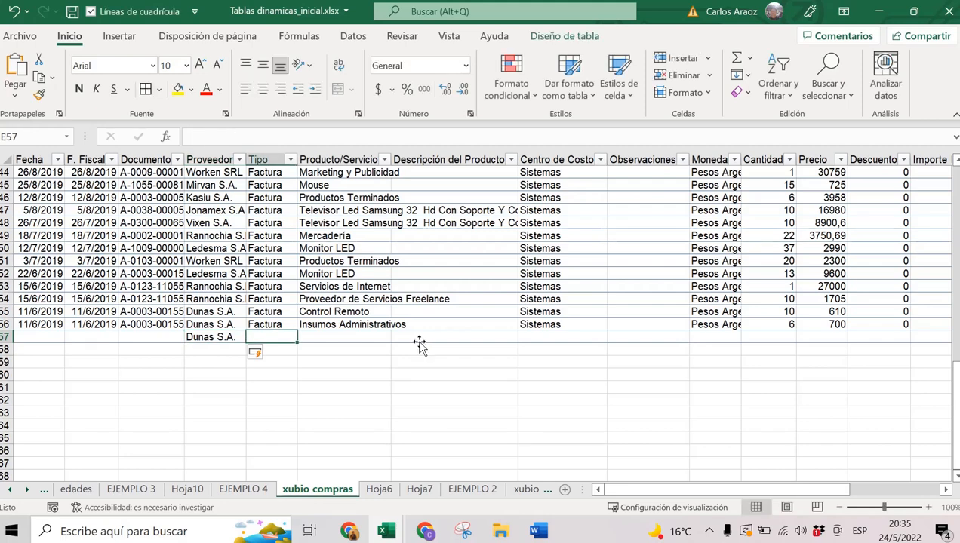
key("Tab")
key("Tab")
key("Tab")
key("Tab")
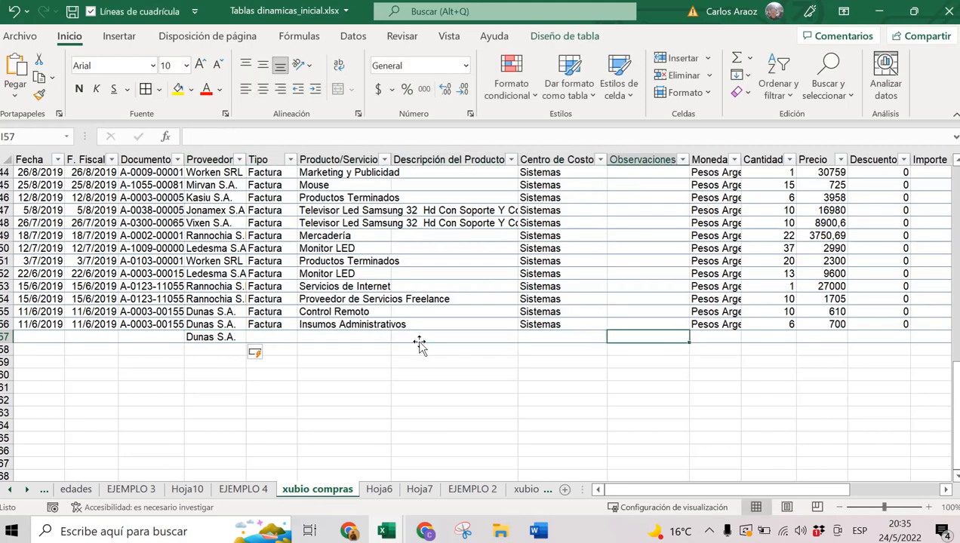
key("Tab")
key("Tab")
key("Tab")
key("Tab")
key("Tab")
key("Tab")
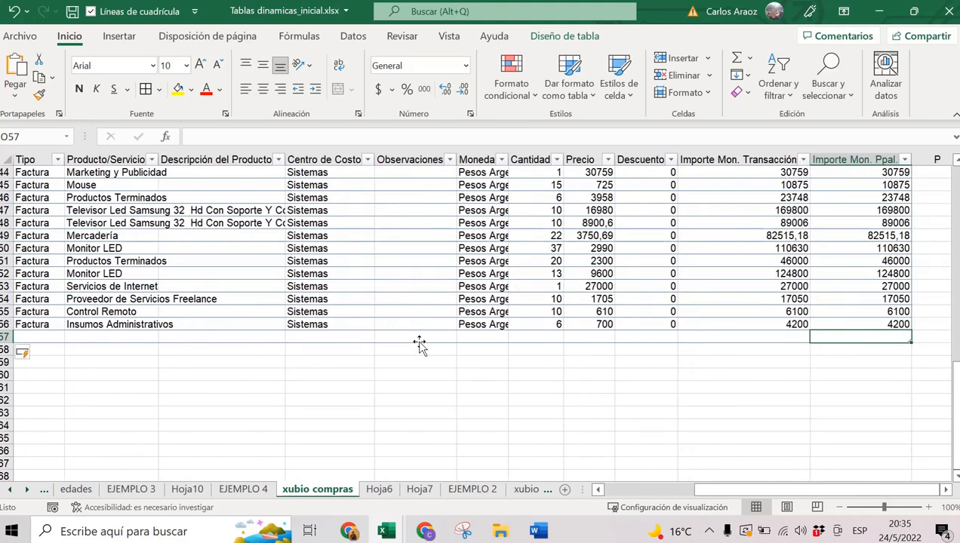
type("10")
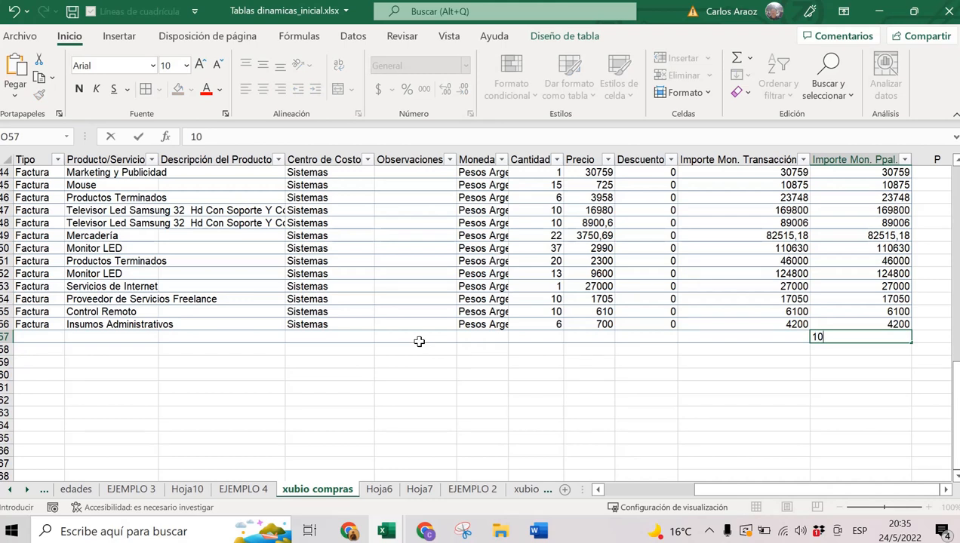
type("0000")
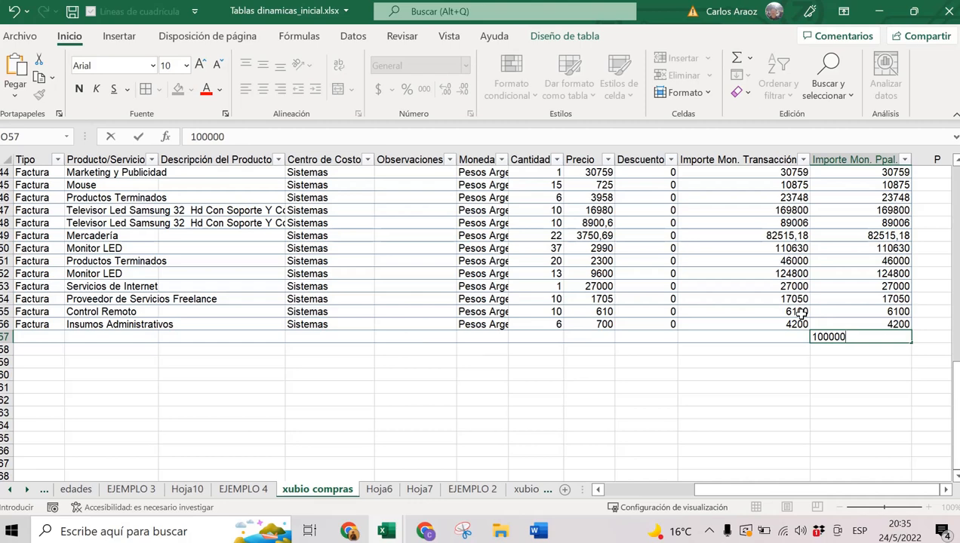
key("Return")
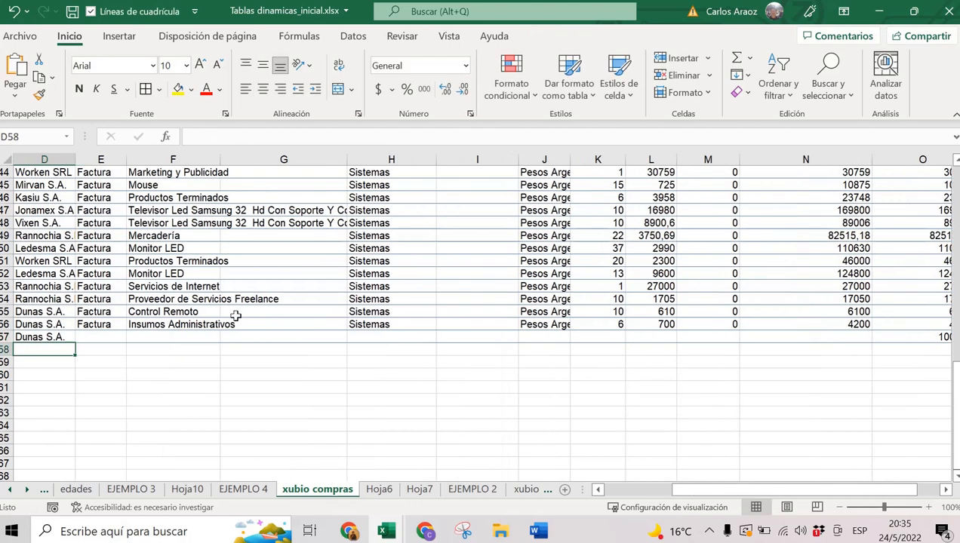
Review the new Dunas S.A. entry and return to the EJEMPLO 4 pivot.
left_click(46, 336)
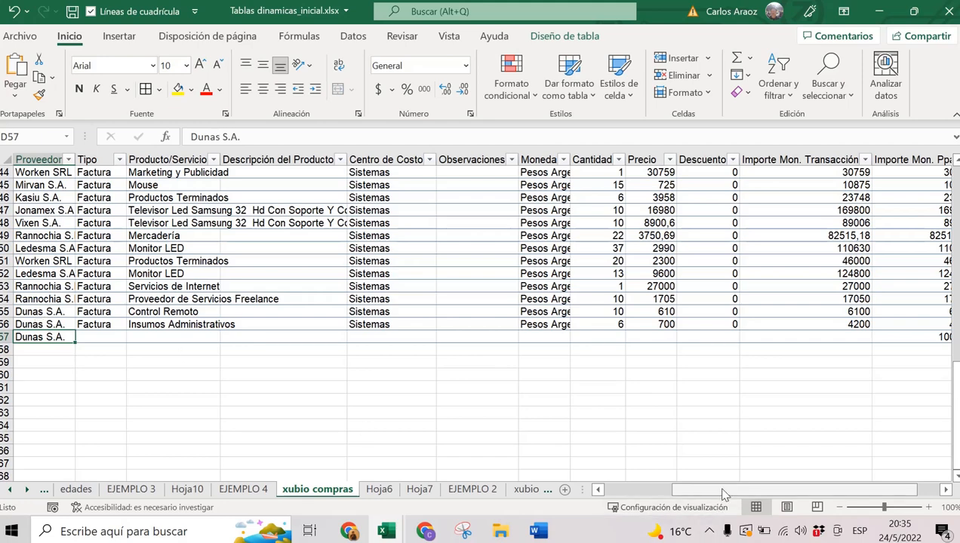
scroll(723, 495, "right", 1)
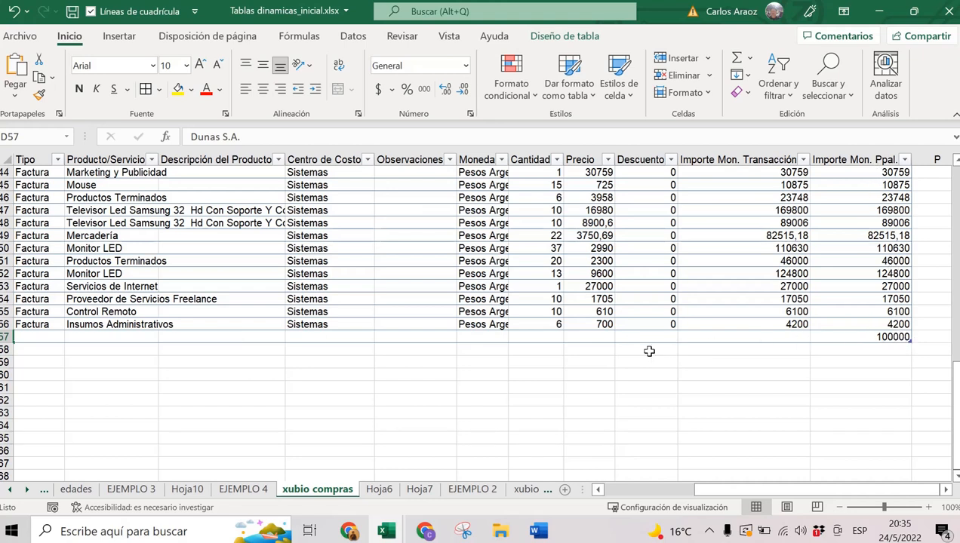
left_click(243, 490)
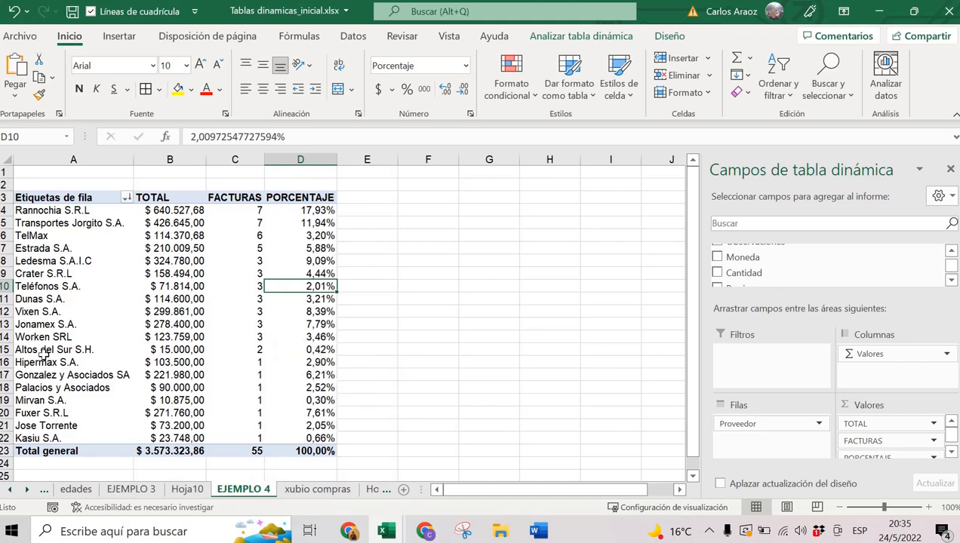
Inspect the not-yet-updated Dunas S.A. row in the EJEMPLO 4 pivot.
left_click_drag(52, 299, 231, 298)
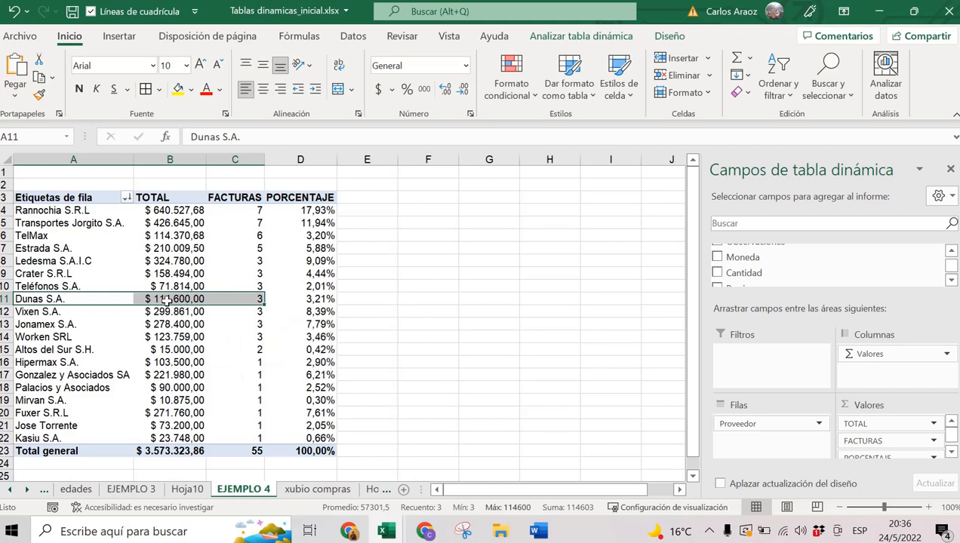
left_click(302, 300)
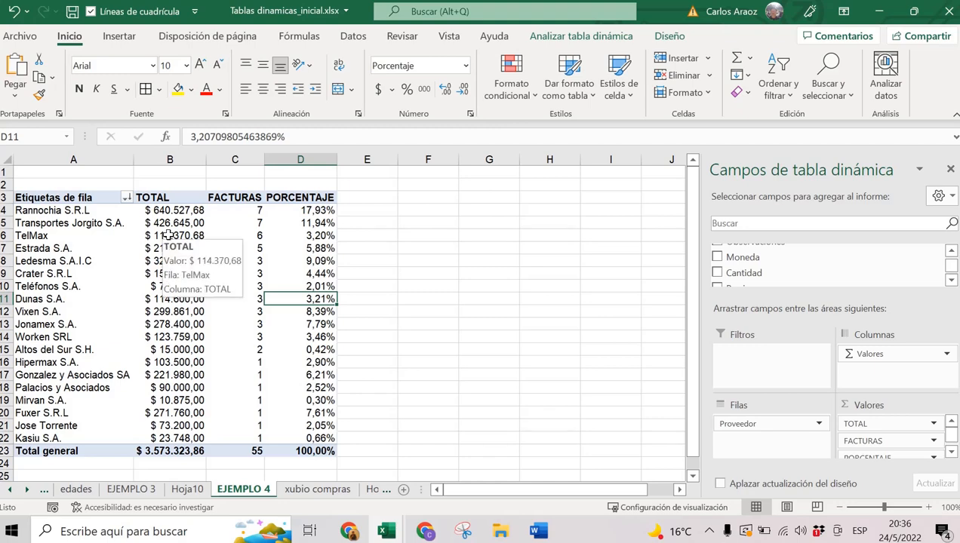
right_click(167, 235)
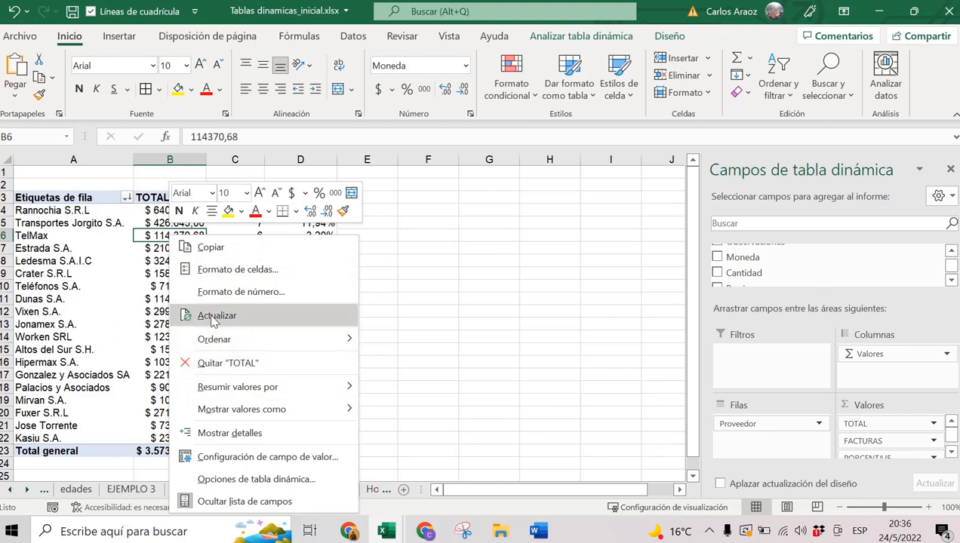
left_click(134, 373)
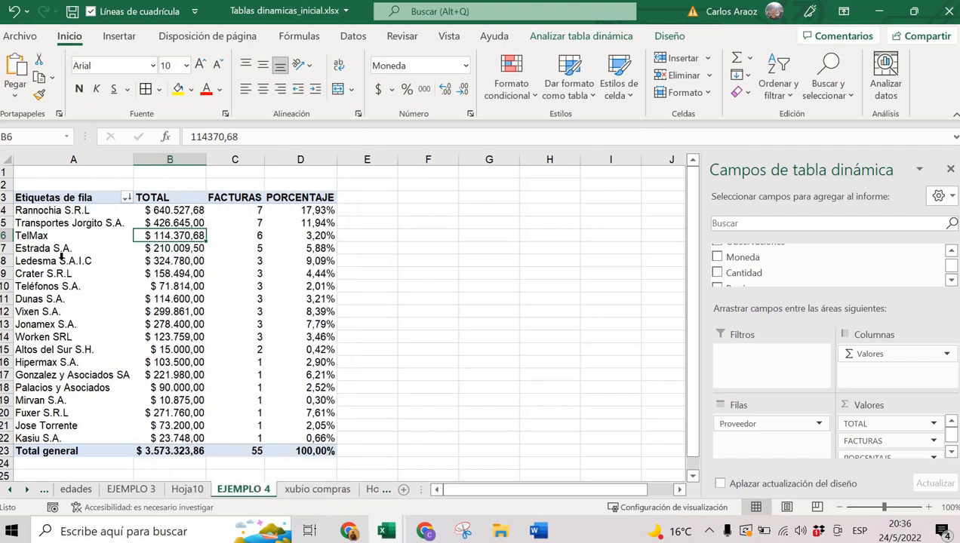
Refresh the pivot and verify 56 invoices, $ 3.673.323,86 total and Dunas S.A. at 4 invoices.
right_click(234, 282)
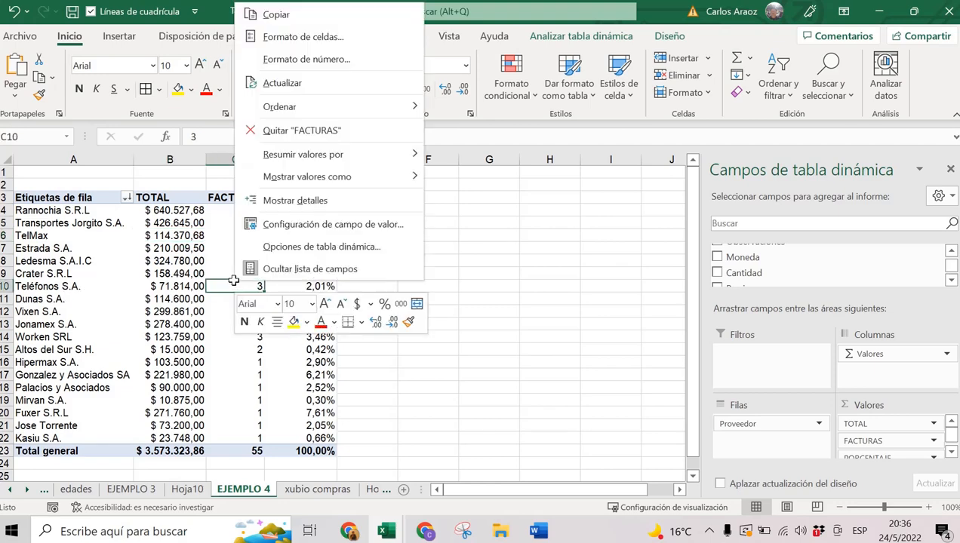
left_click(294, 89)
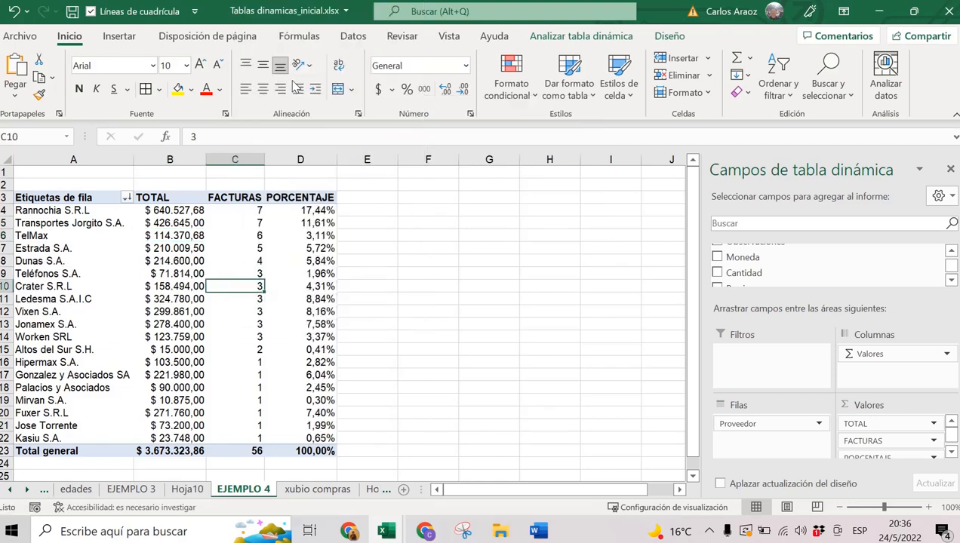
left_click(254, 447)
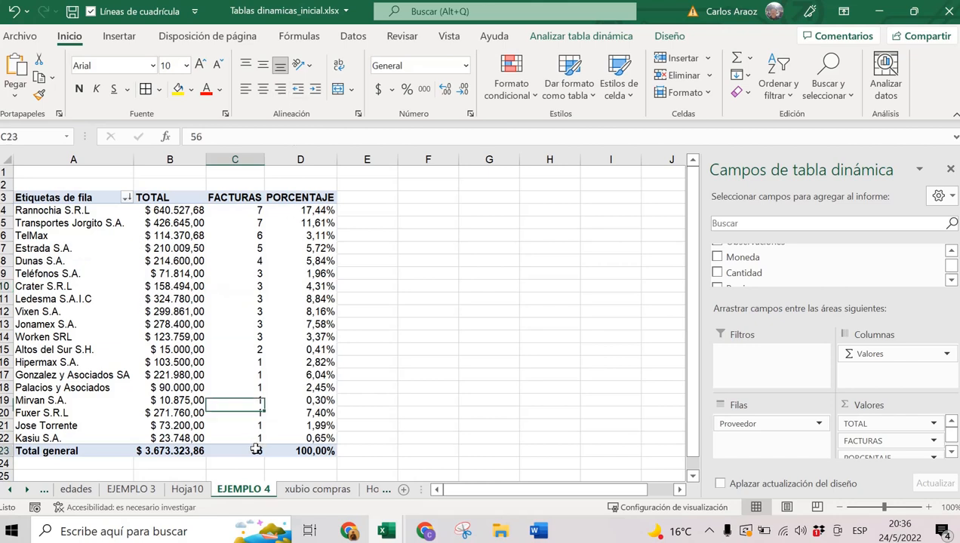
left_click(171, 449)
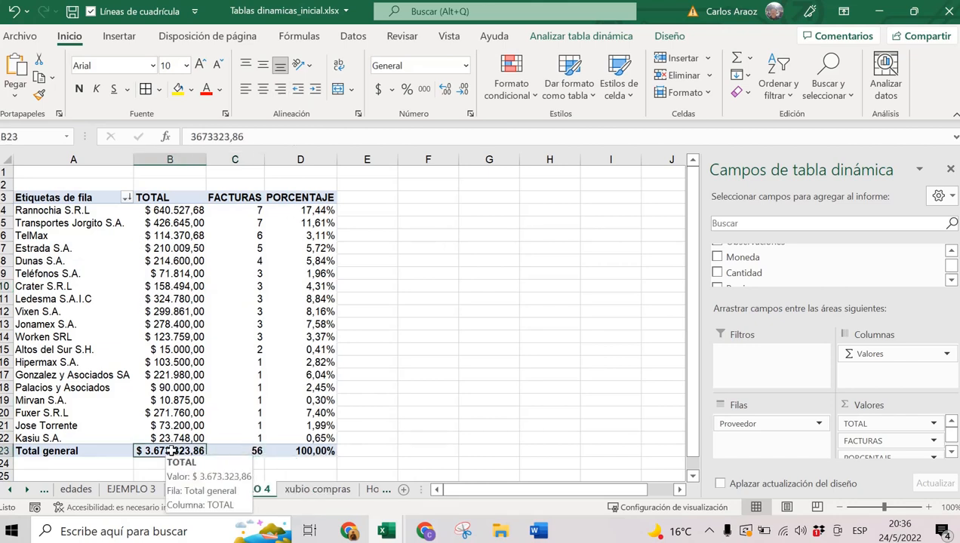
left_click_drag(48, 261, 249, 273)
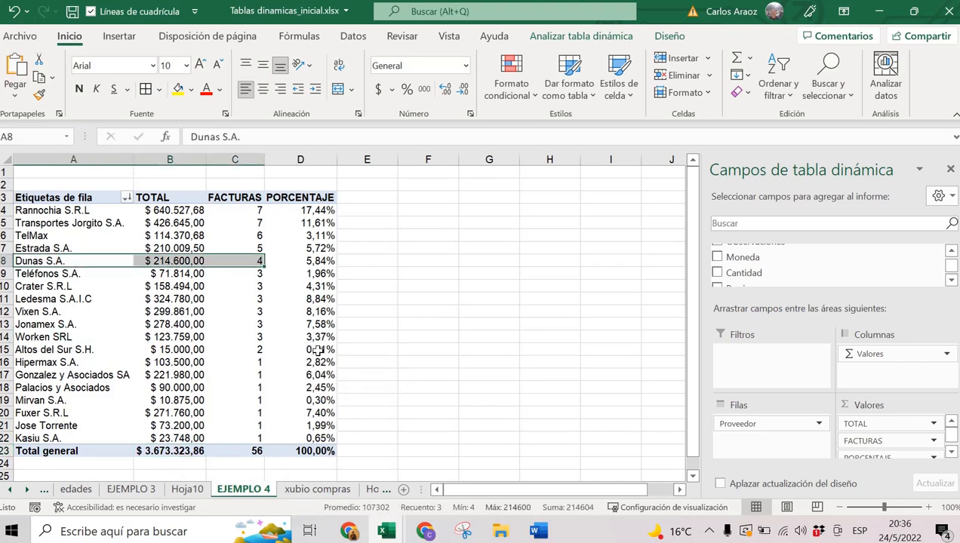
left_click(267, 312)
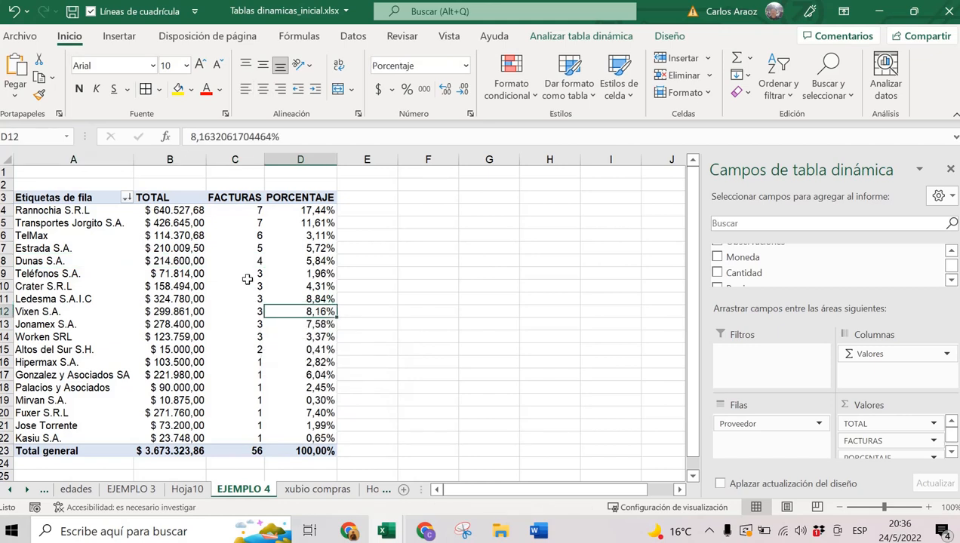
mouse_move(247, 279)
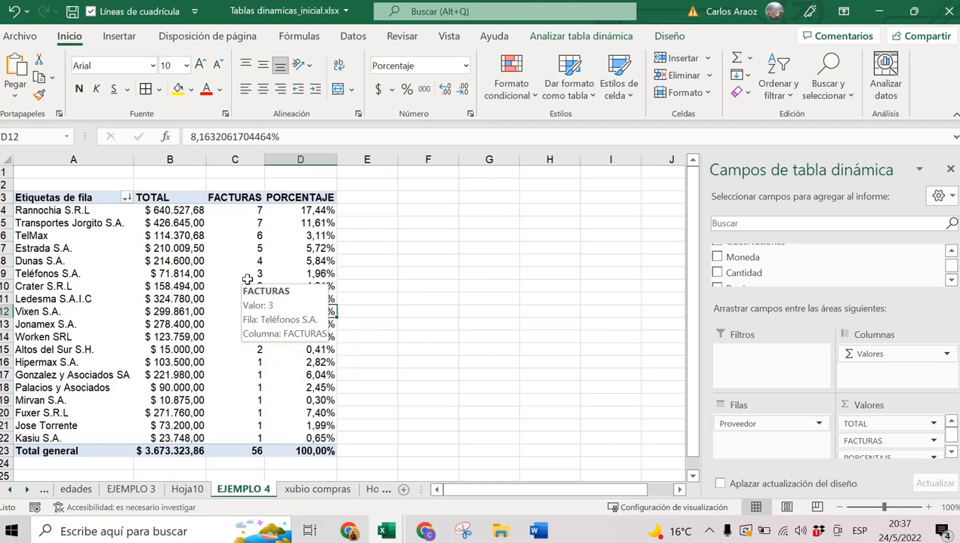
Bring up the Analizar tabla dinámica ribbon commands after glancing at Diseño.
right_click(187, 251)
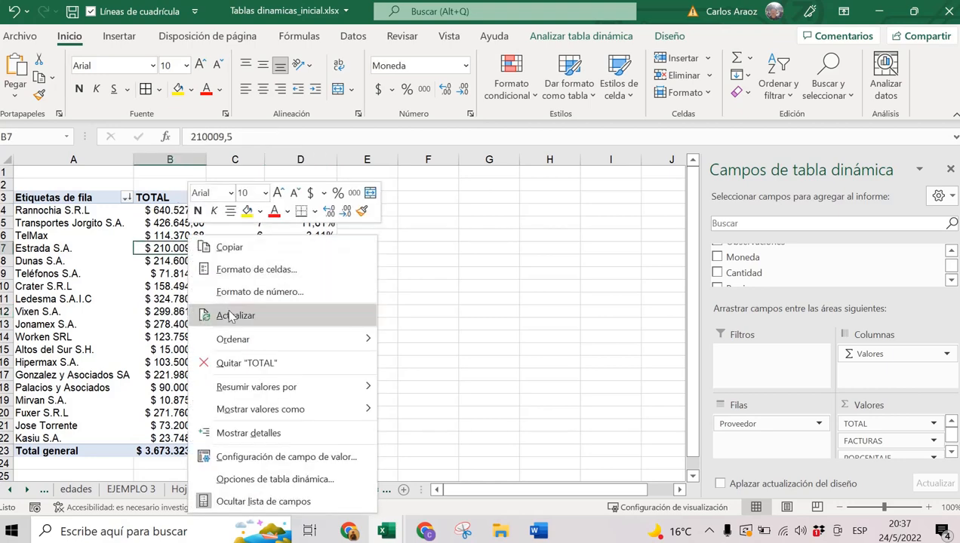
left_click(125, 255)
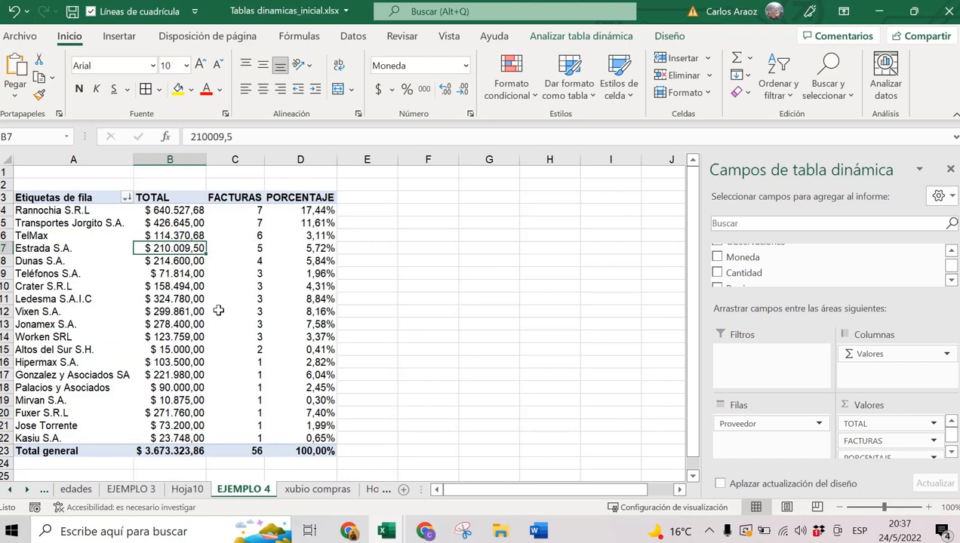
mouse_move(218, 311)
left_click(655, 38)
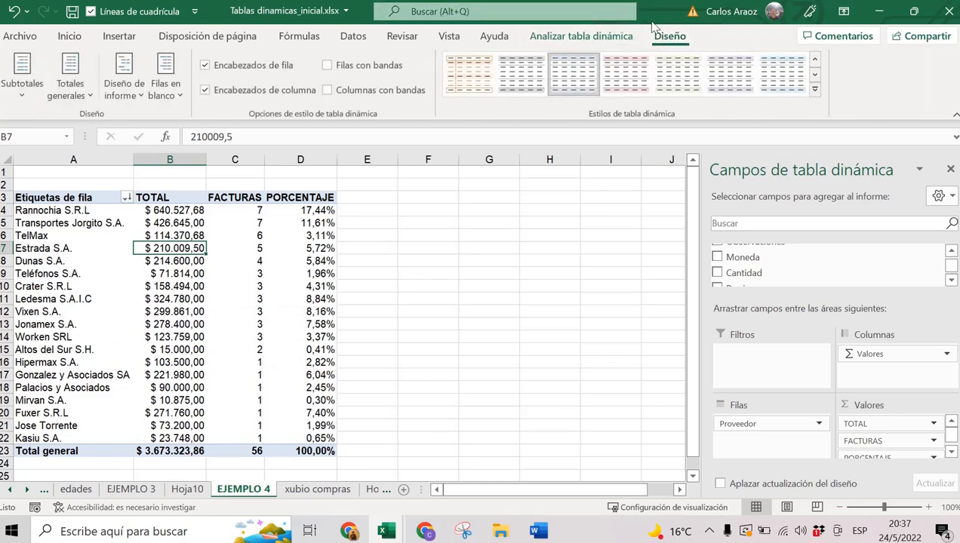
left_click(586, 42)
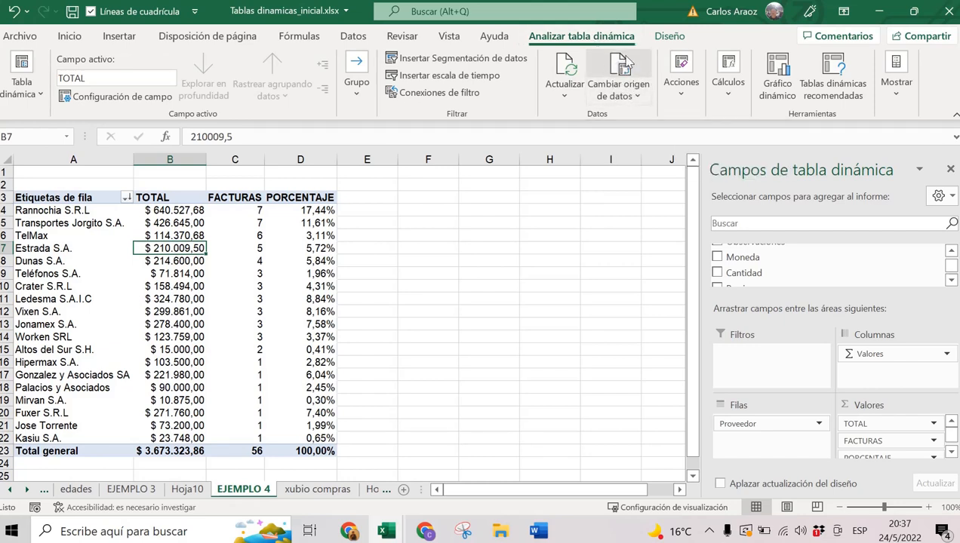
left_click(623, 69)
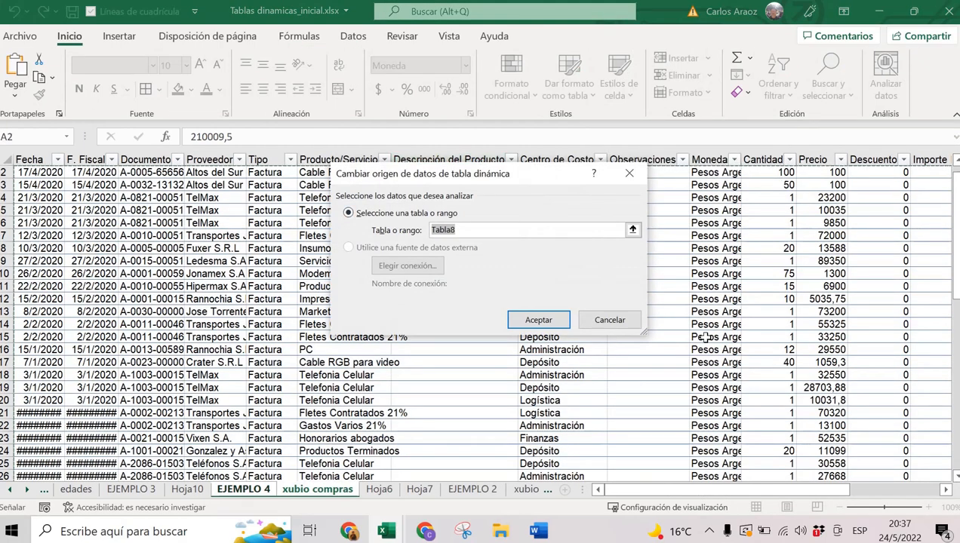
scroll(705, 347, "down", 4)
scroll(715, 363, "down", 9)
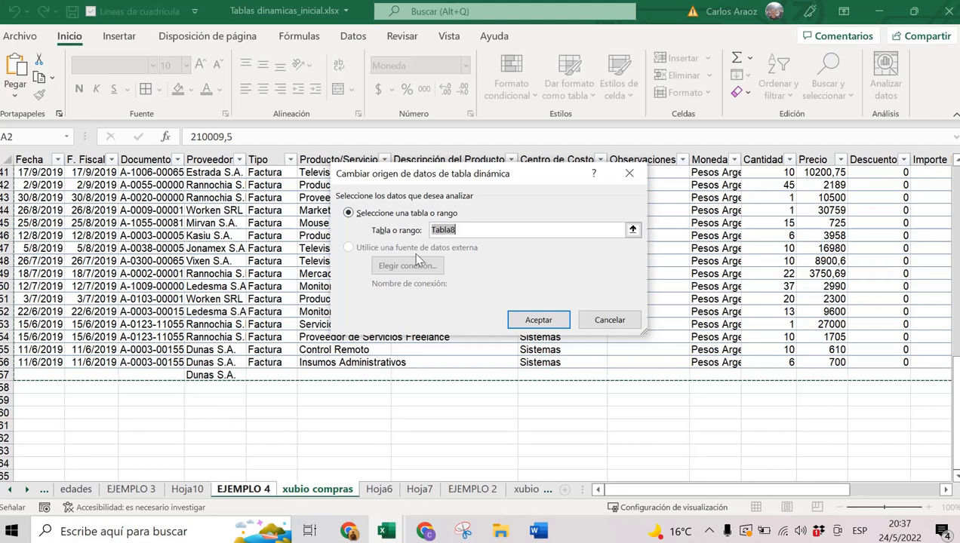
left_click(610, 320)
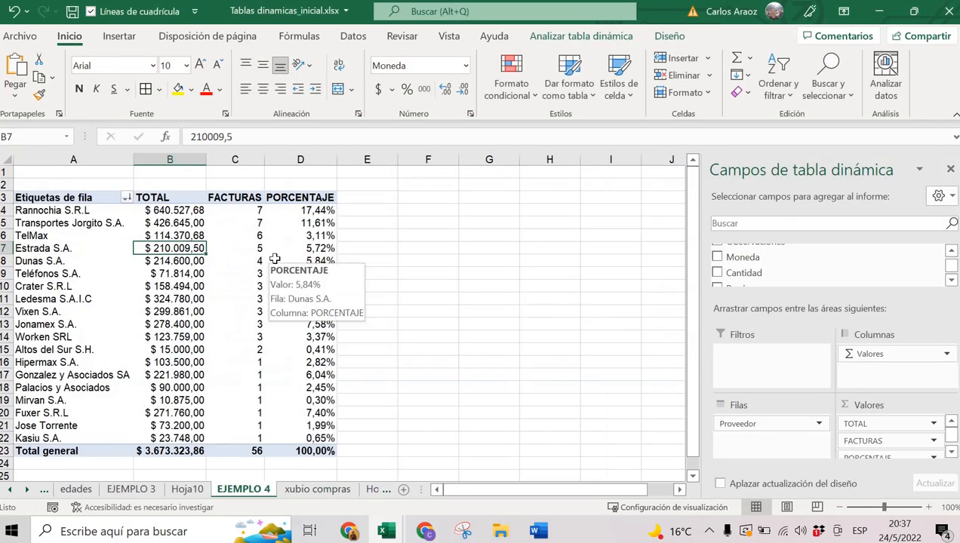
Refresh the pivot again with Analizar tabla dinámica > Actualizar.
left_click(622, 37)
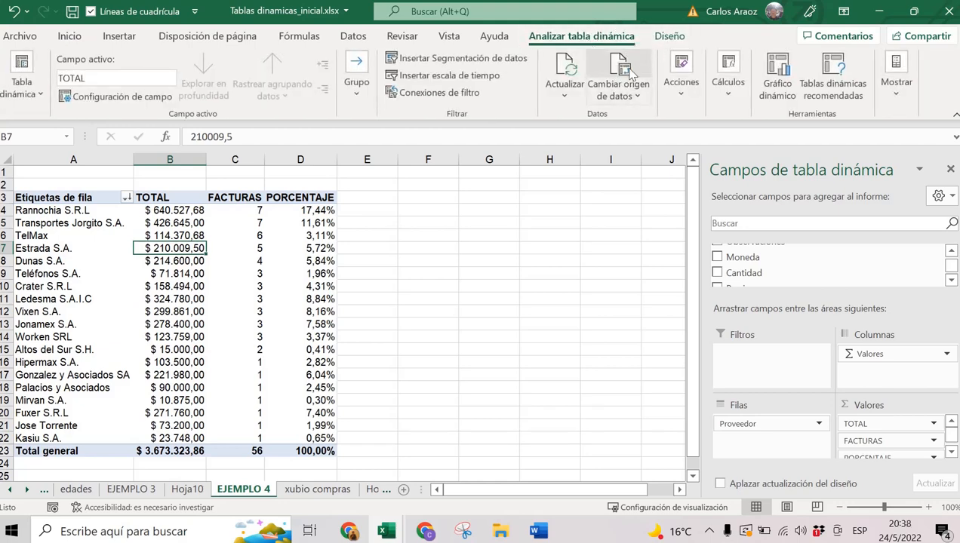
left_click(565, 84)
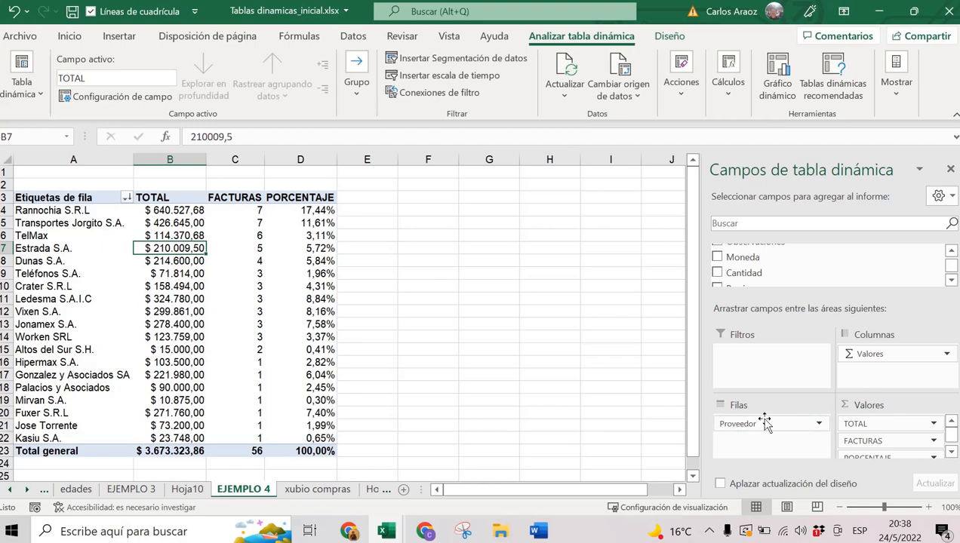
left_click(818, 426)
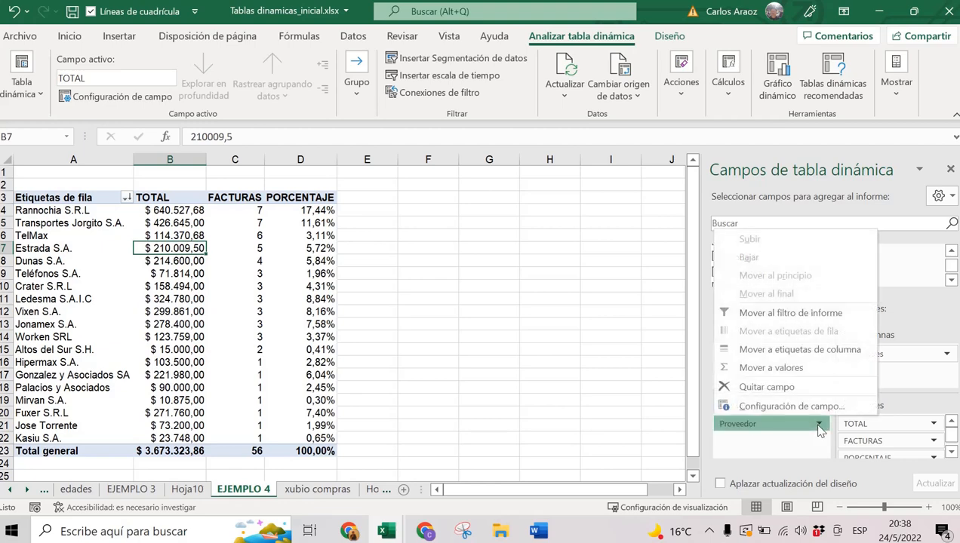
left_click(818, 426)
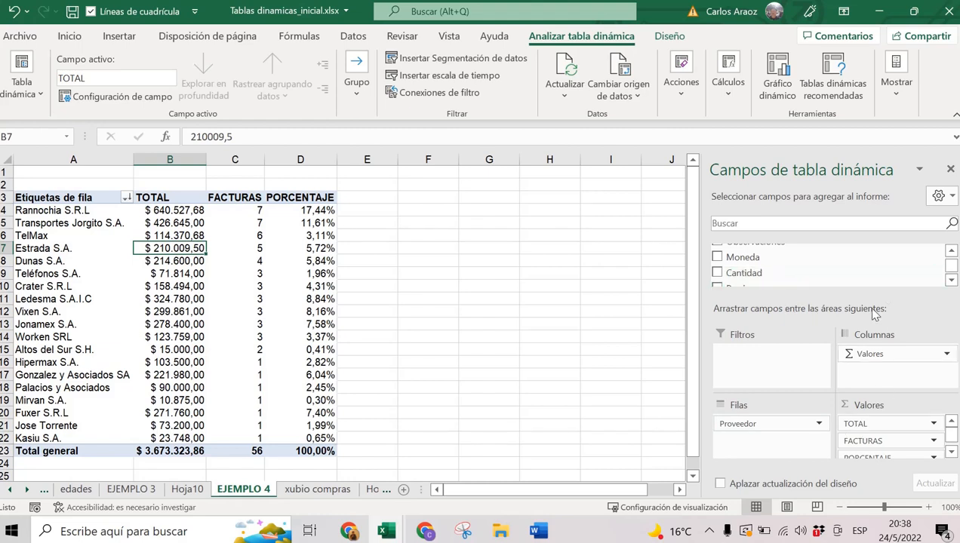
scroll(858, 261, "down", 3)
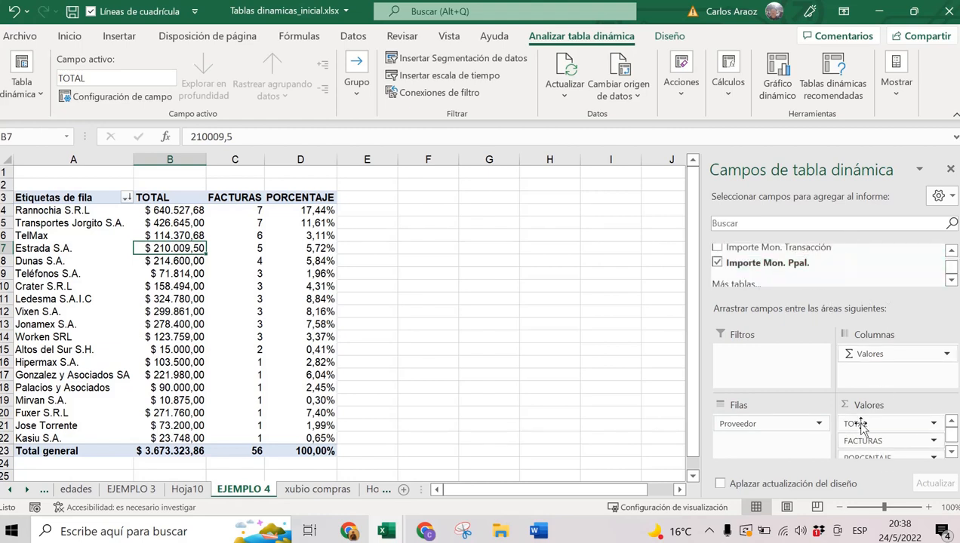
left_click(934, 264)
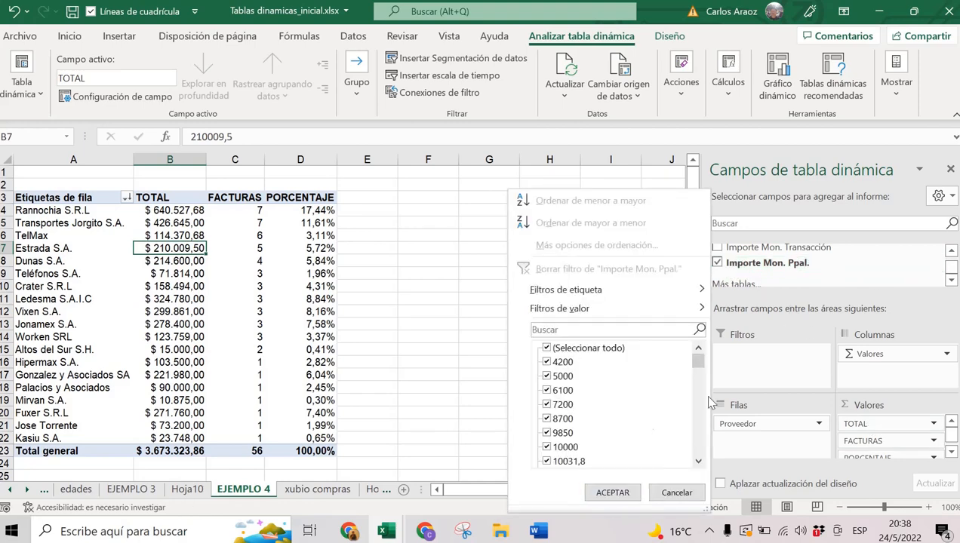
left_click_drag(705, 370, 698, 475)
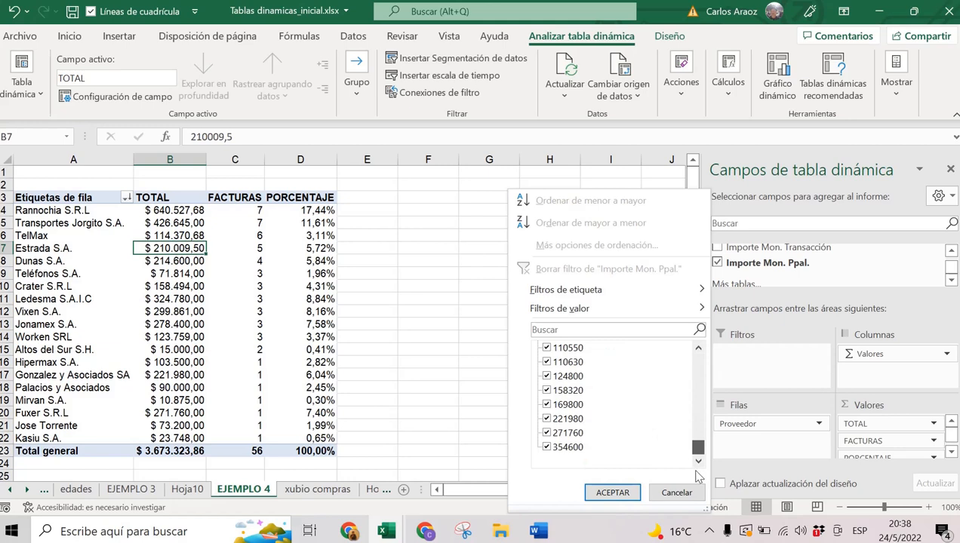
left_click(676, 492)
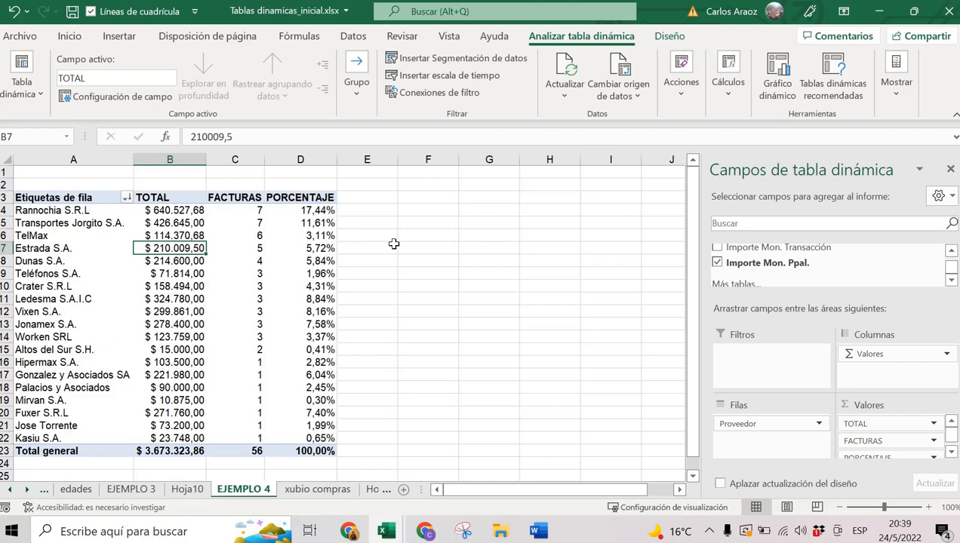
Go to the TD1 sheet via the sheet list.
left_click(12, 491)
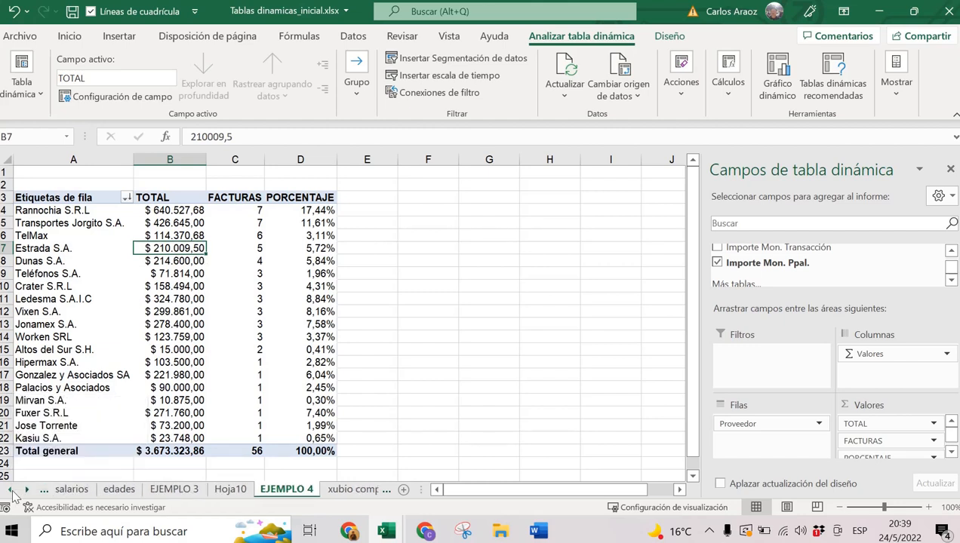
left_click(13, 491)
left_click(12, 491)
left_click(12, 491)
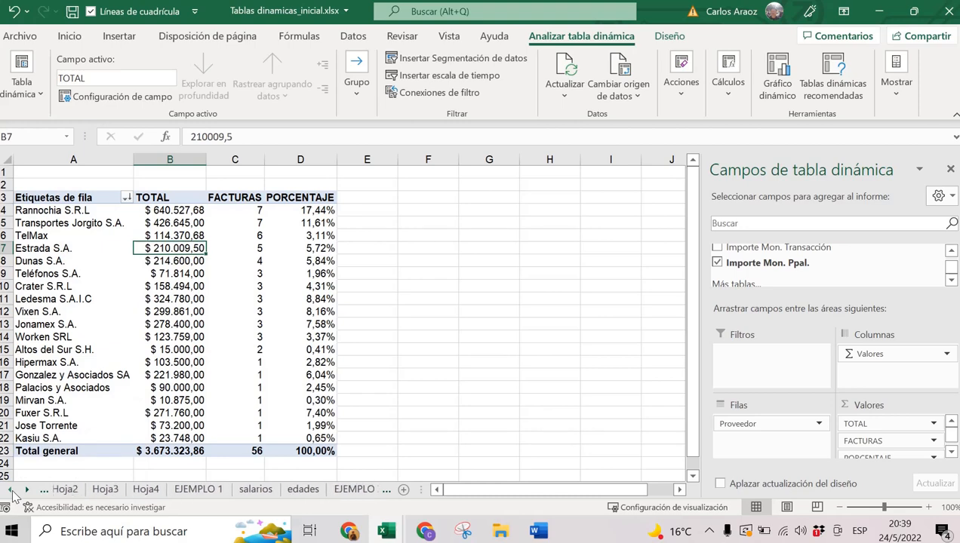
left_click(12, 490)
left_click(12, 491)
left_click(12, 490)
left_click(12, 491)
left_click(13, 490)
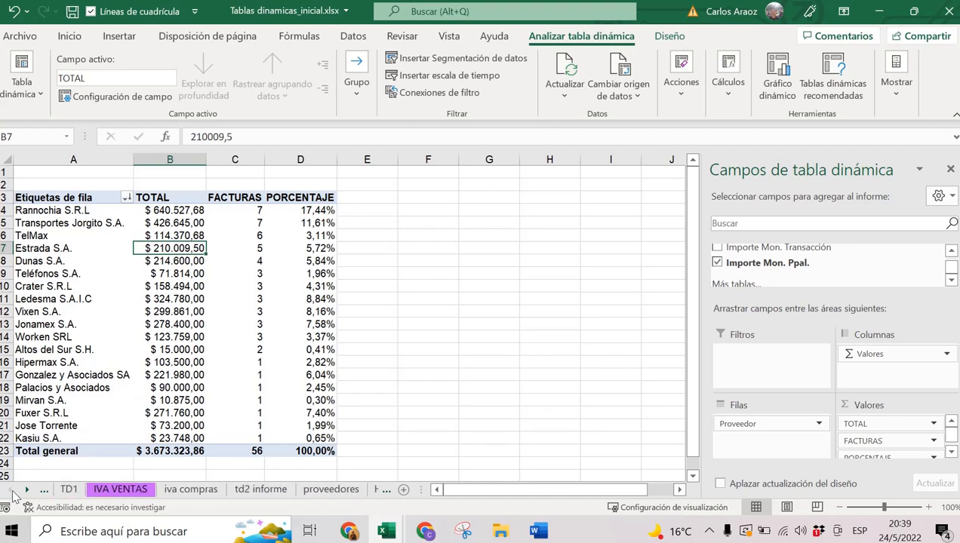
left_click(67, 490)
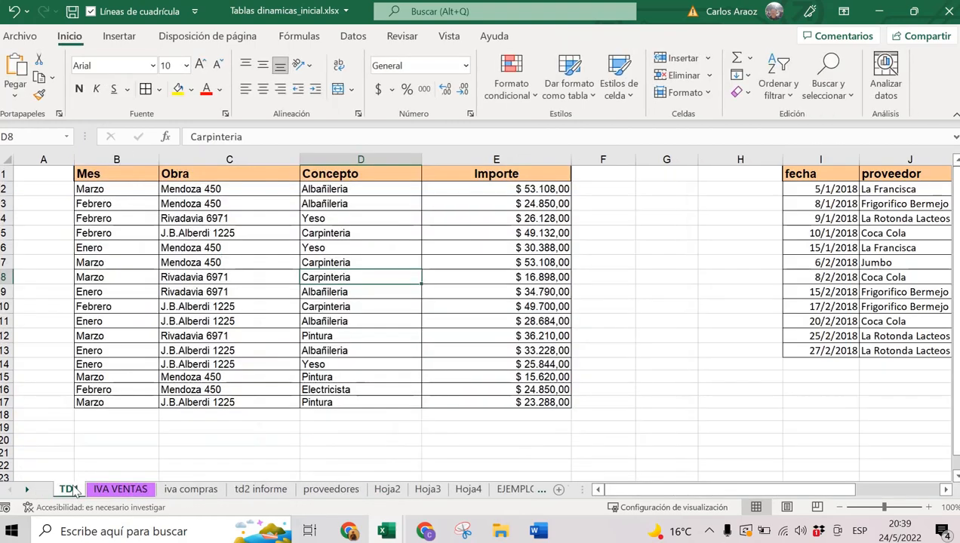
left_click(27, 490)
left_click(24, 492)
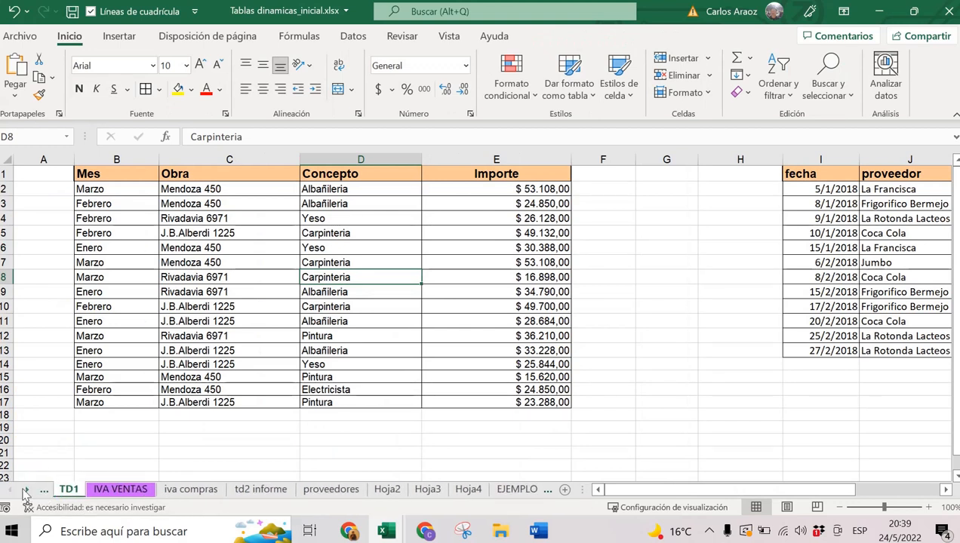
right_click(25, 492)
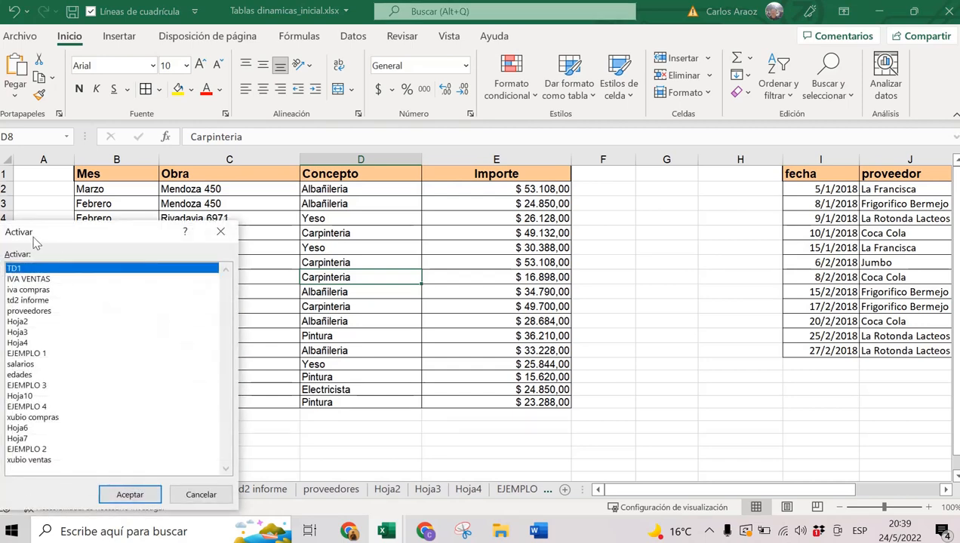
double_click(29, 269)
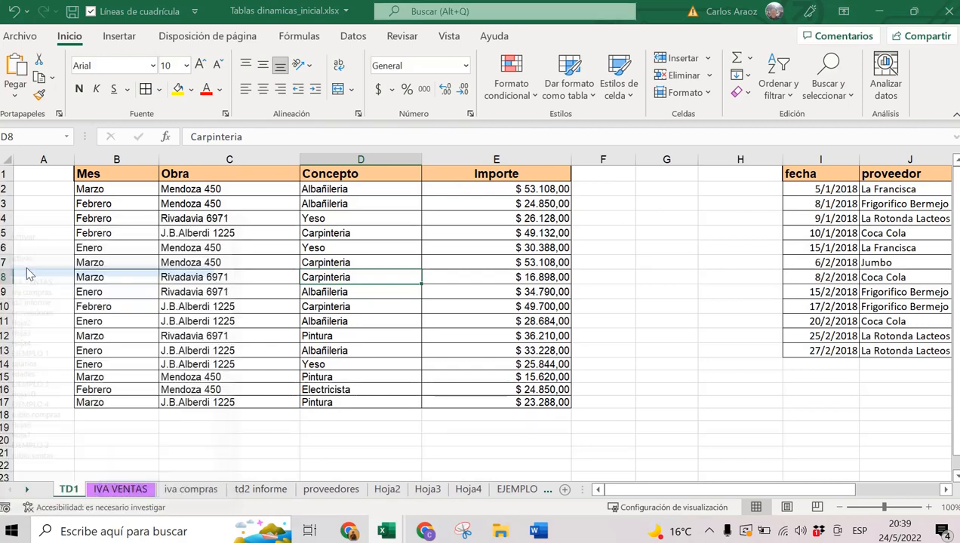
Review the Mes, Obra, Concepto and Importe headers and sample values in B1:E17.
left_click(186, 260)
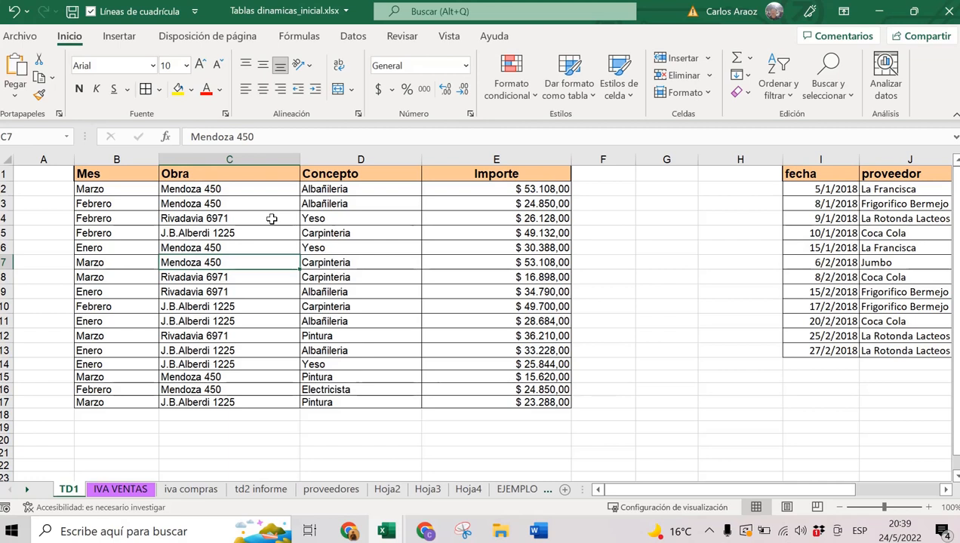
left_click(139, 176)
left_click(217, 176)
left_click(338, 179)
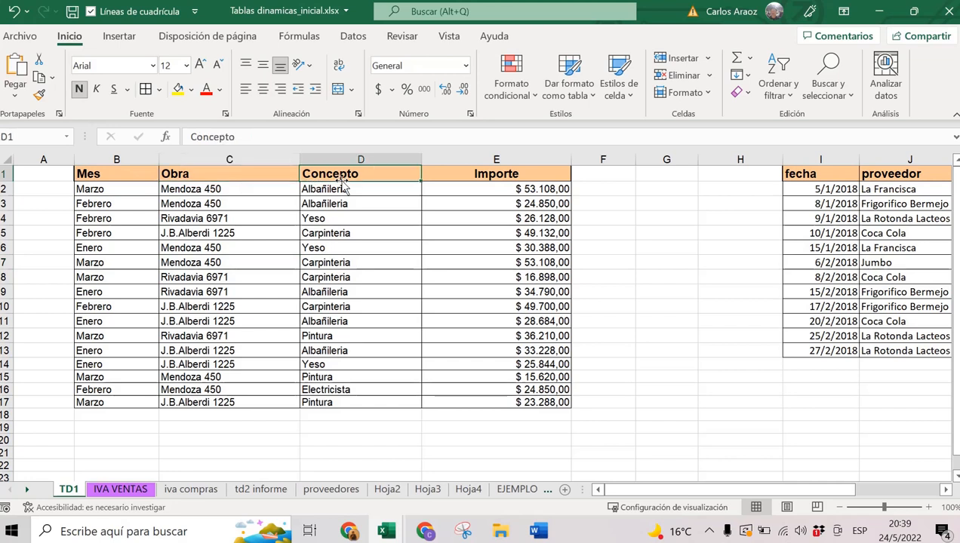
left_click(477, 184)
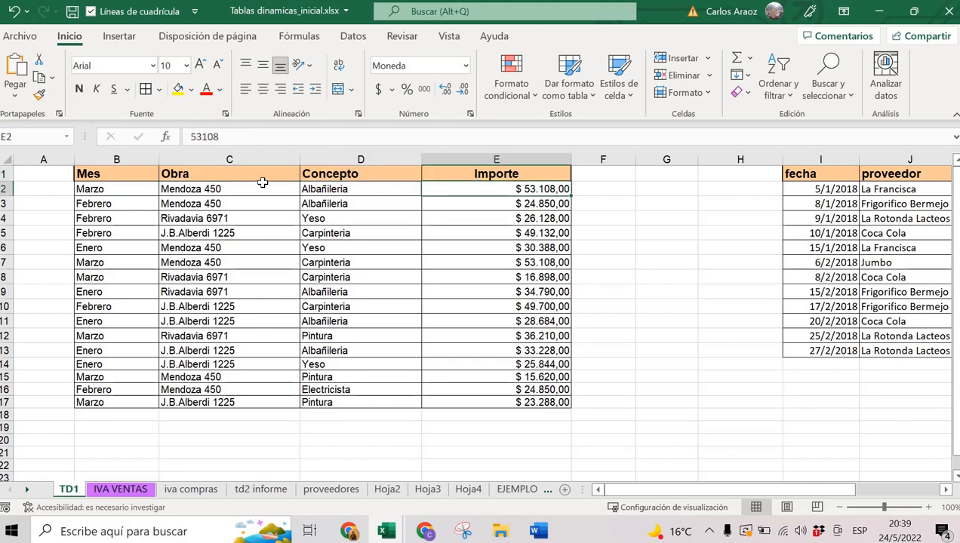
left_click(263, 171)
left_click(345, 172)
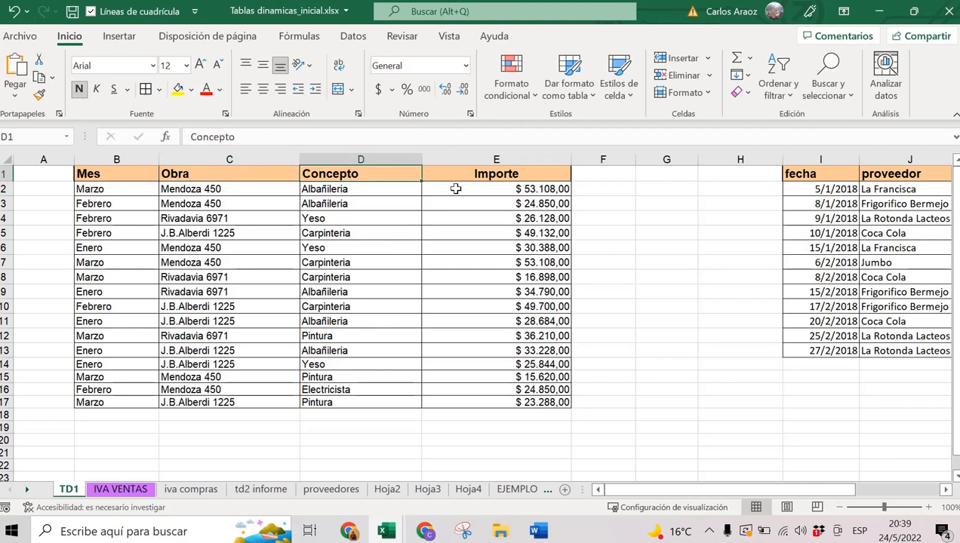
left_click(521, 173)
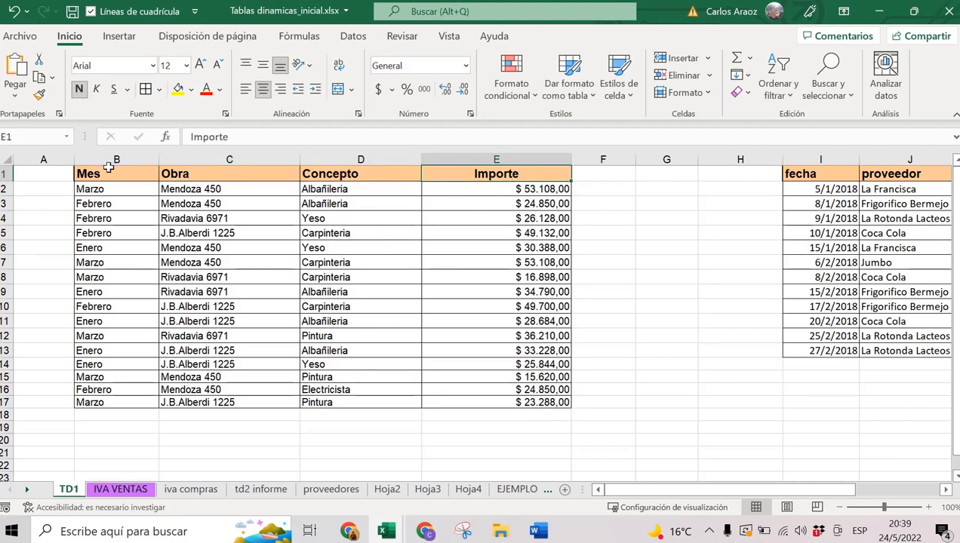
left_click(295, 238)
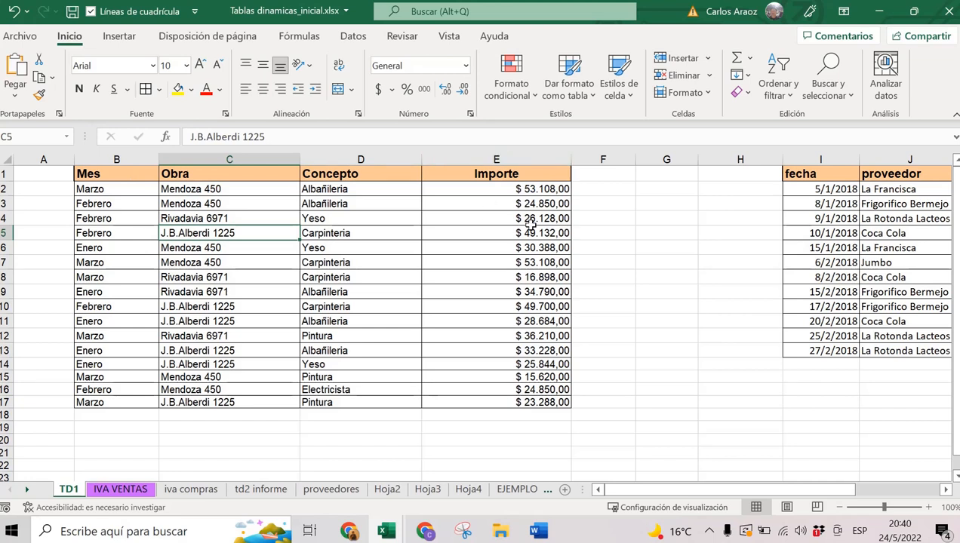
left_click(495, 236)
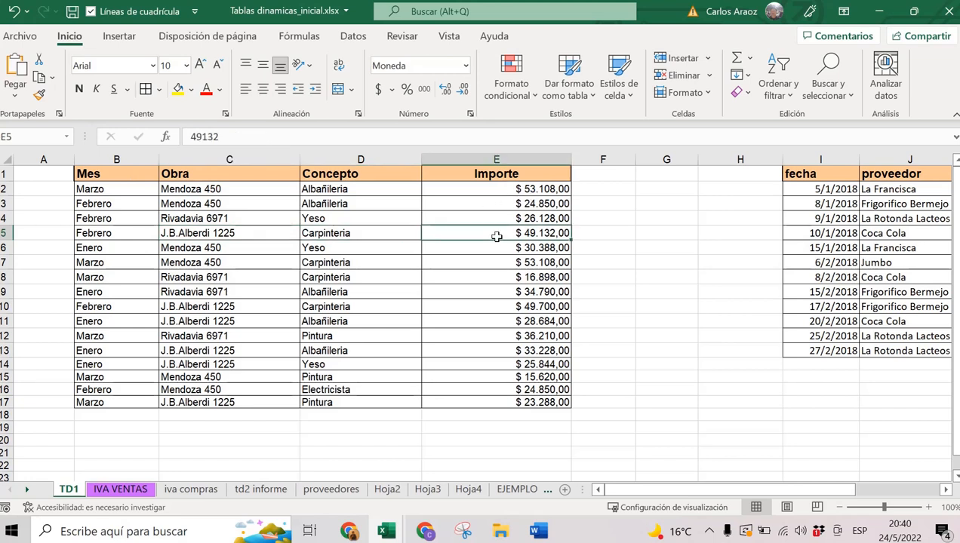
left_click(352, 217)
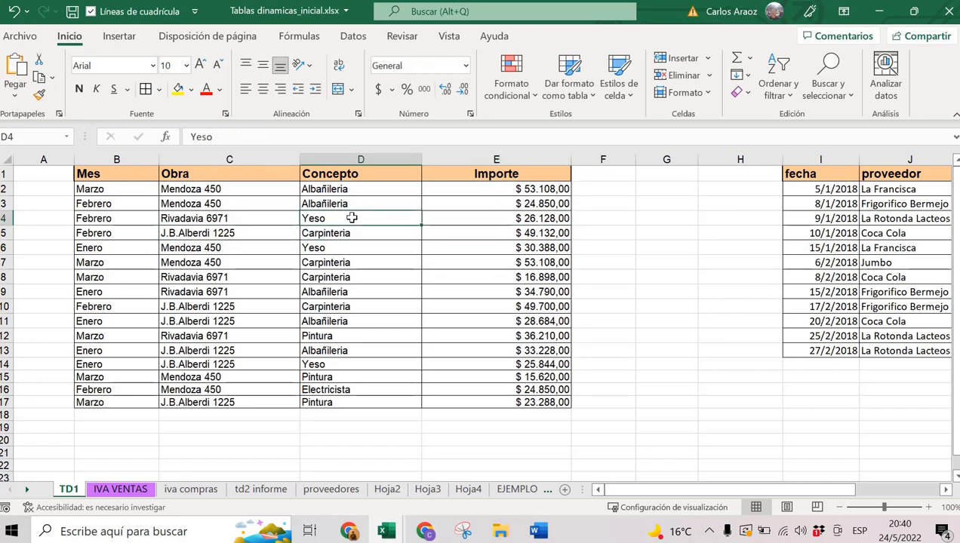
left_click(277, 231)
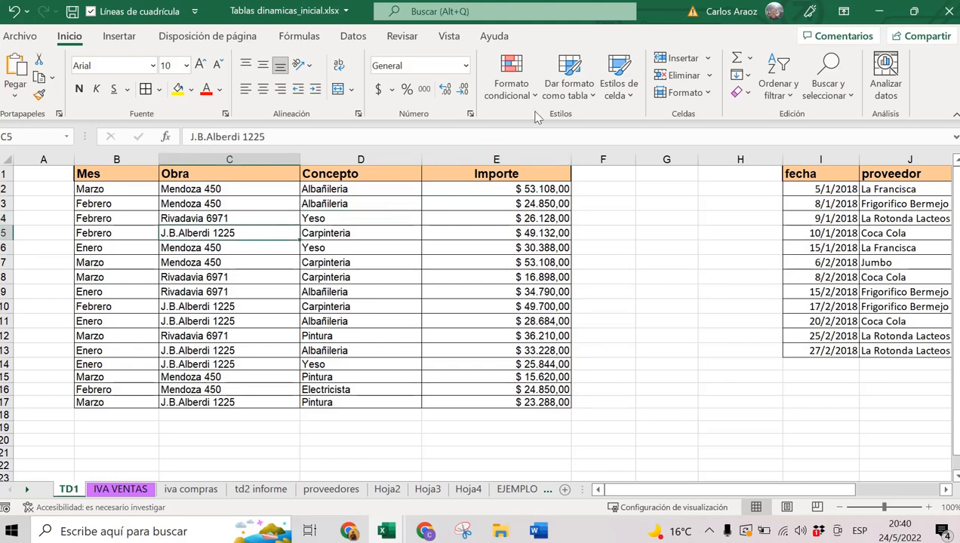
Format B1:E17 as a light-styled table with headers and start a pivot table from it.
left_click(569, 69)
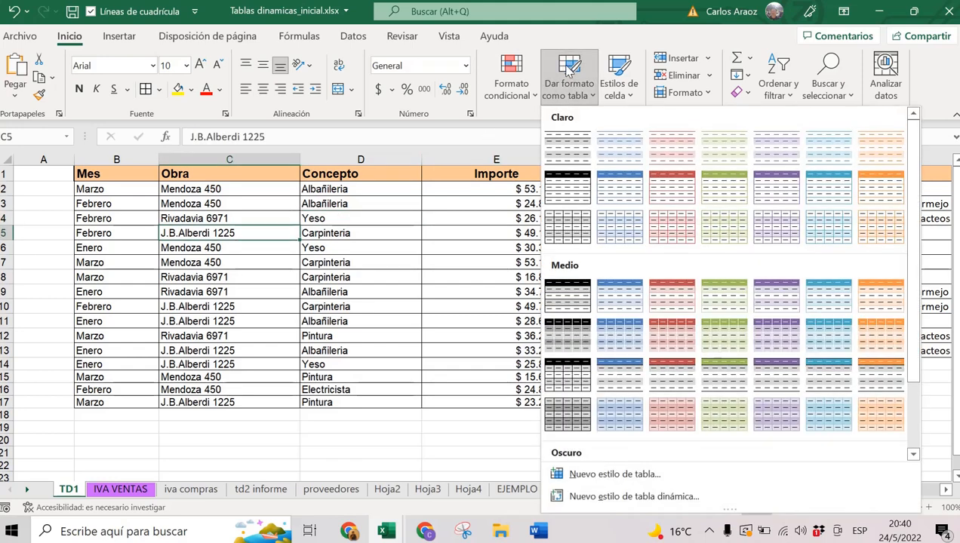
left_click(580, 149)
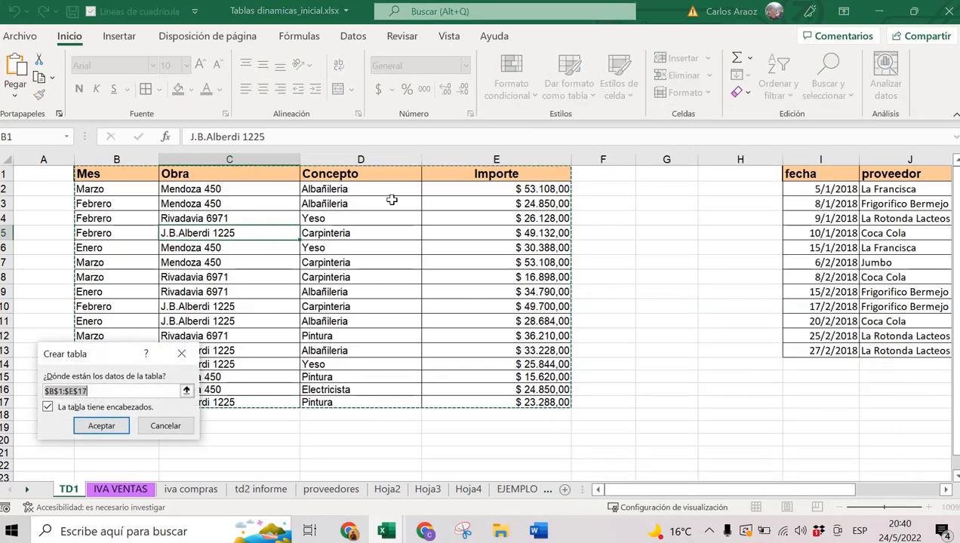
left_click(102, 428)
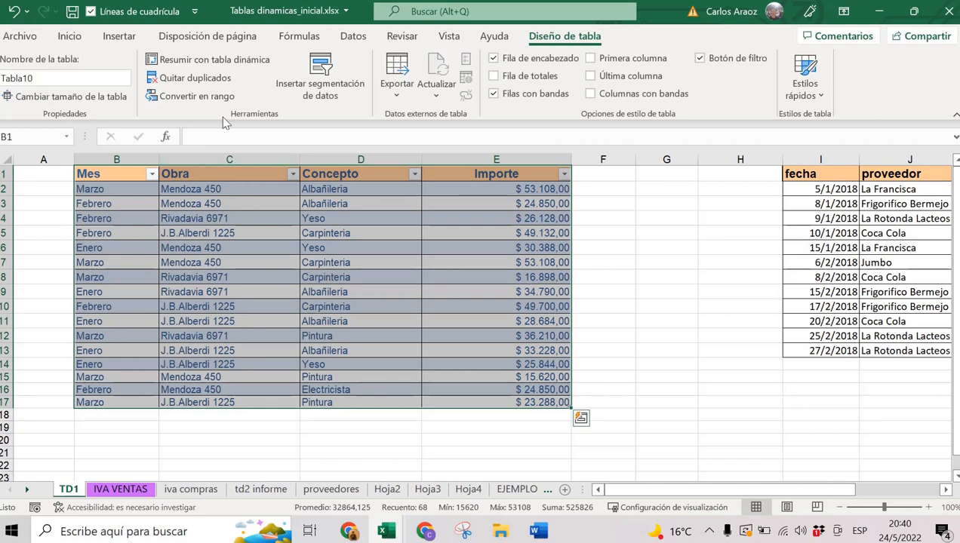
left_click(121, 38)
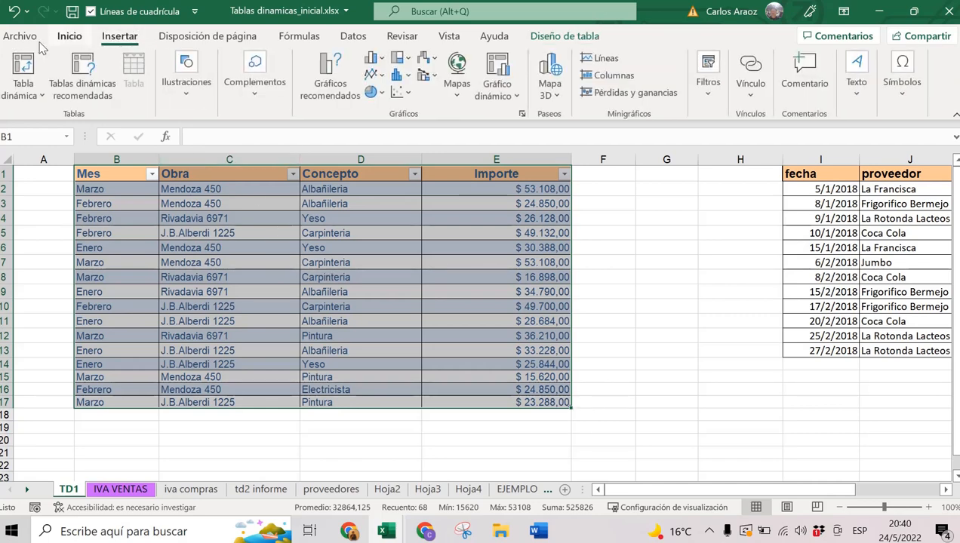
left_click(24, 63)
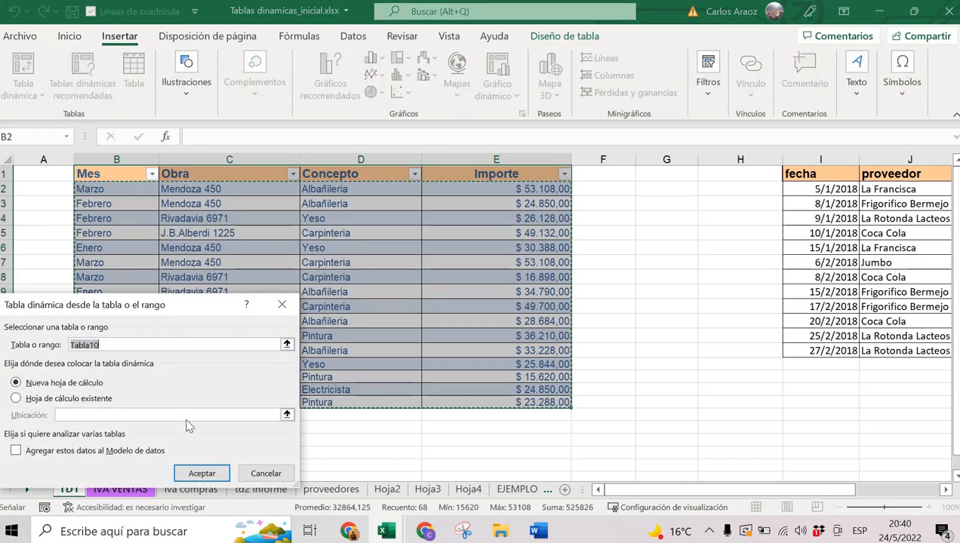
Place the pivot on a new sheet and rename that sheet EJEMPLO 5.
left_click(198, 473)
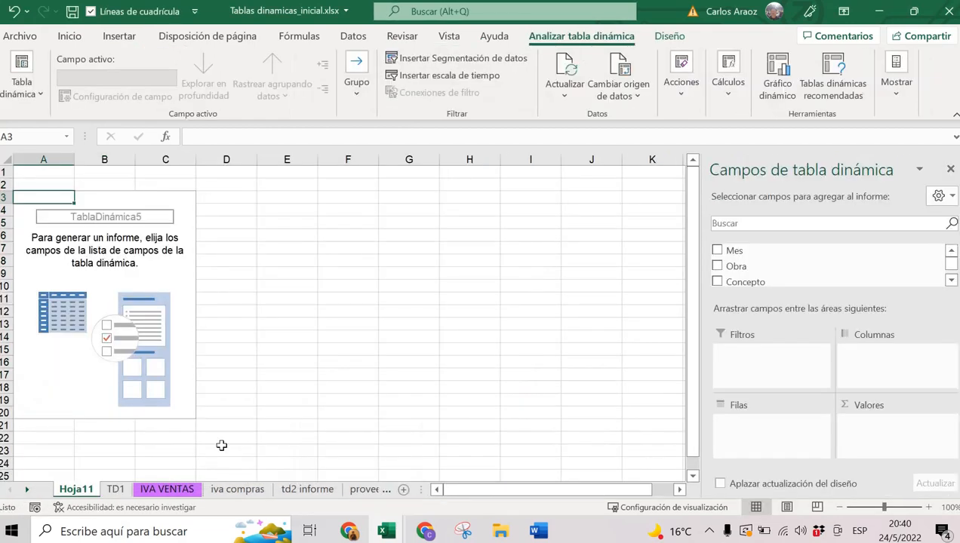
double_click(72, 491)
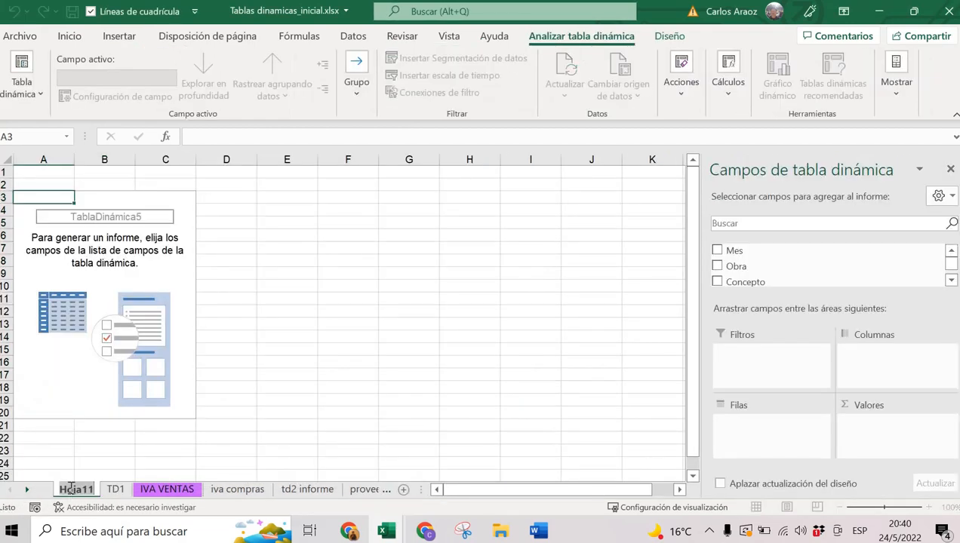
type("EJEMPL")
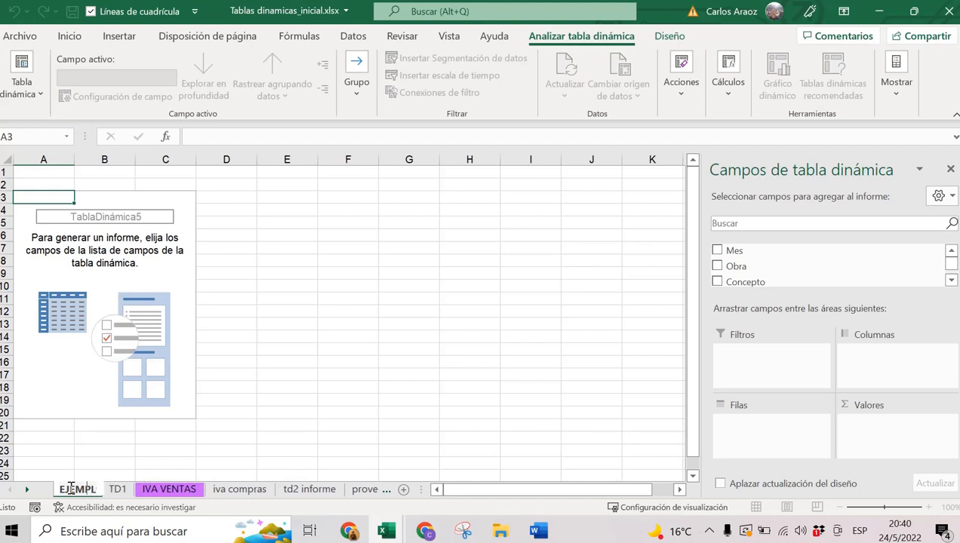
type("O 5")
key("Return")
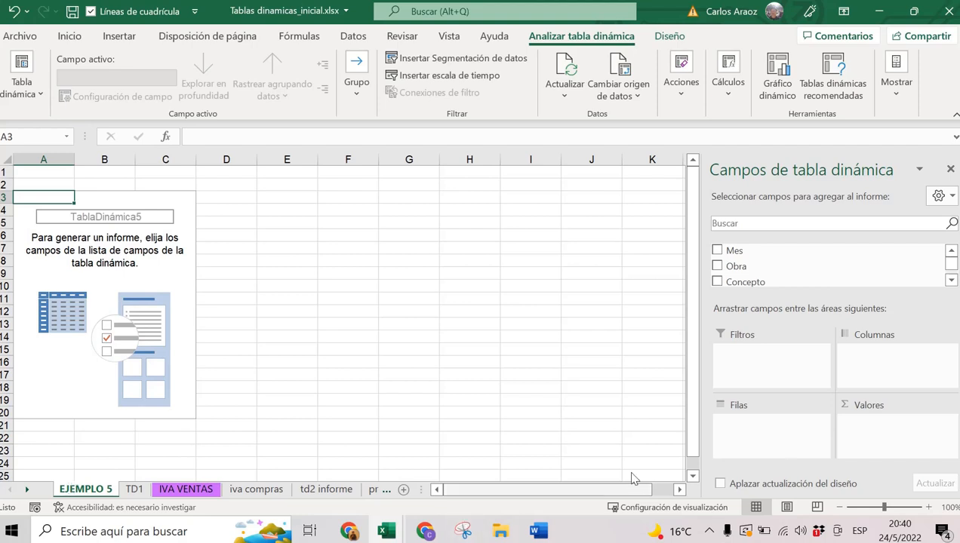
Put Obra in rows and Suma de Importe in values, totalling 525826.
left_click(717, 266)
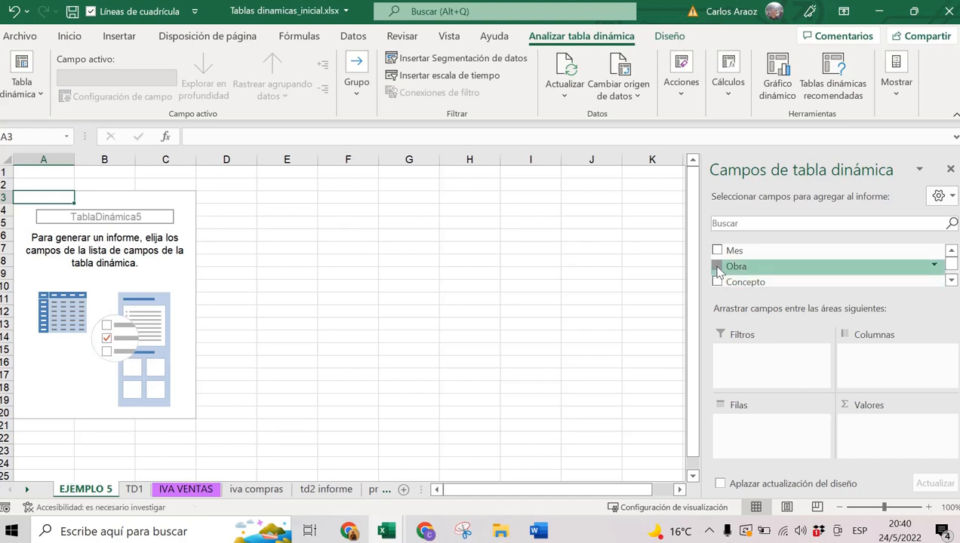
left_click(950, 280)
left_click(950, 280)
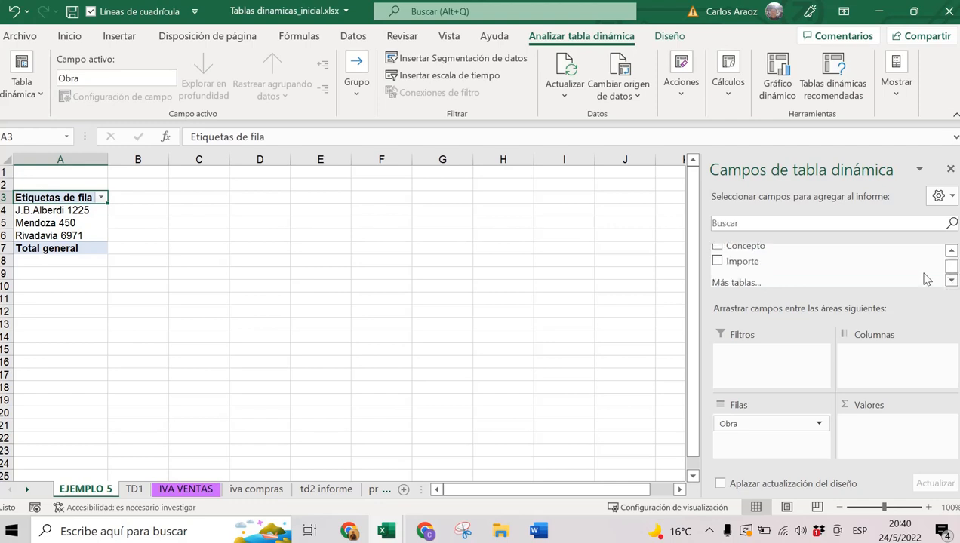
left_click(717, 262)
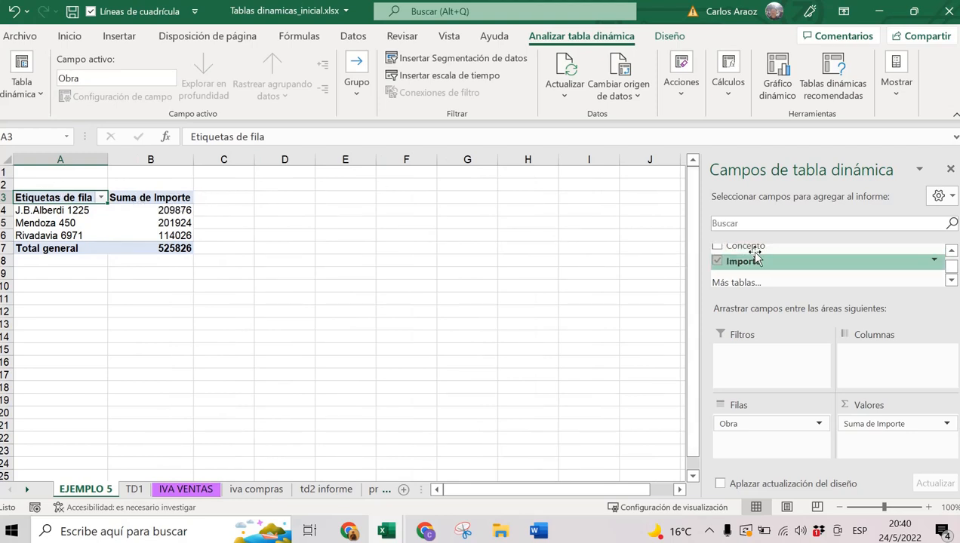
Format the Suma de Importe values as Moneda, showing $ 525.826,00 overall.
right_click(173, 210)
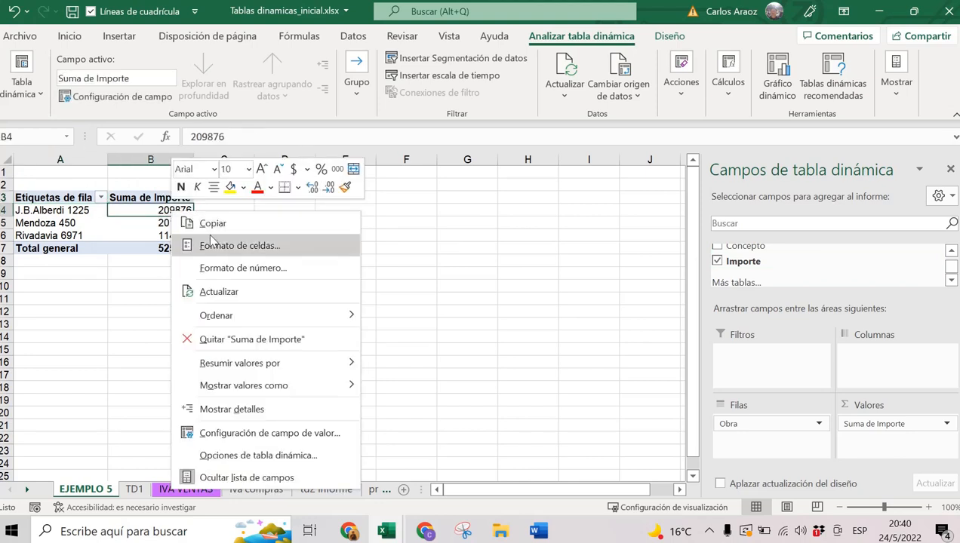
left_click(249, 268)
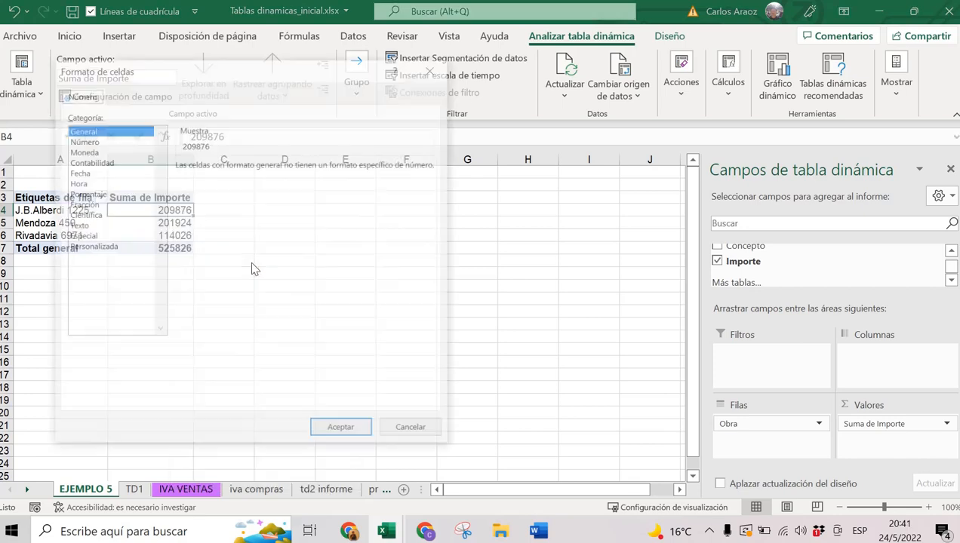
left_click(85, 151)
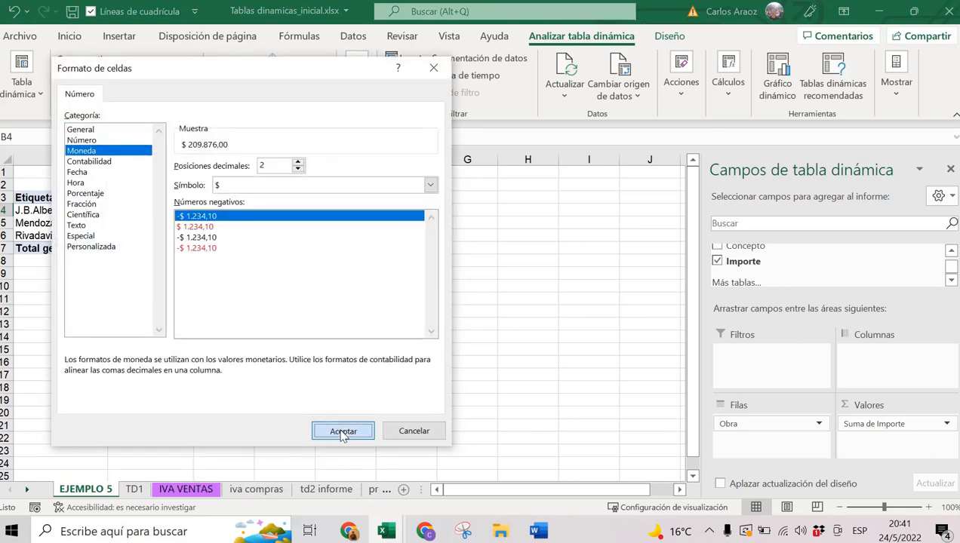
left_click(341, 430)
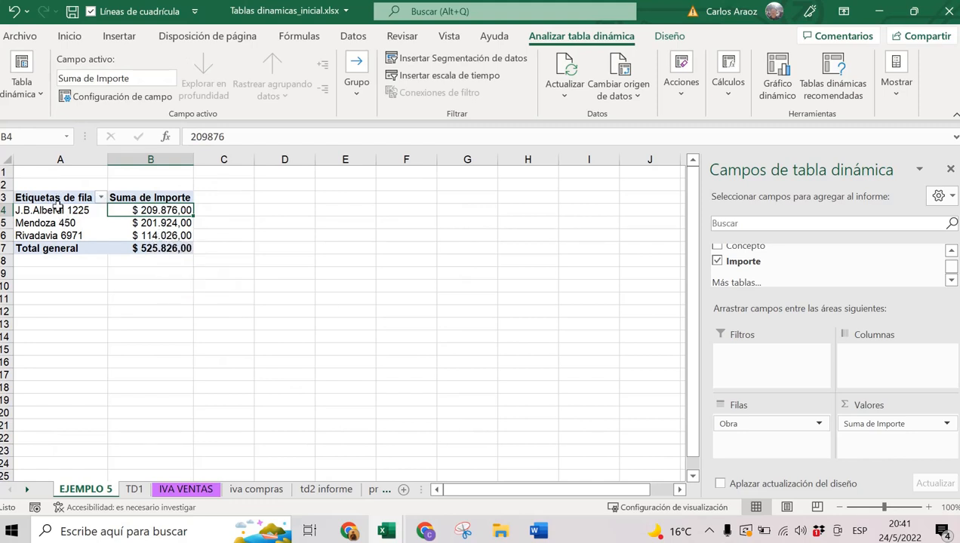
mouse_move(114, 221)
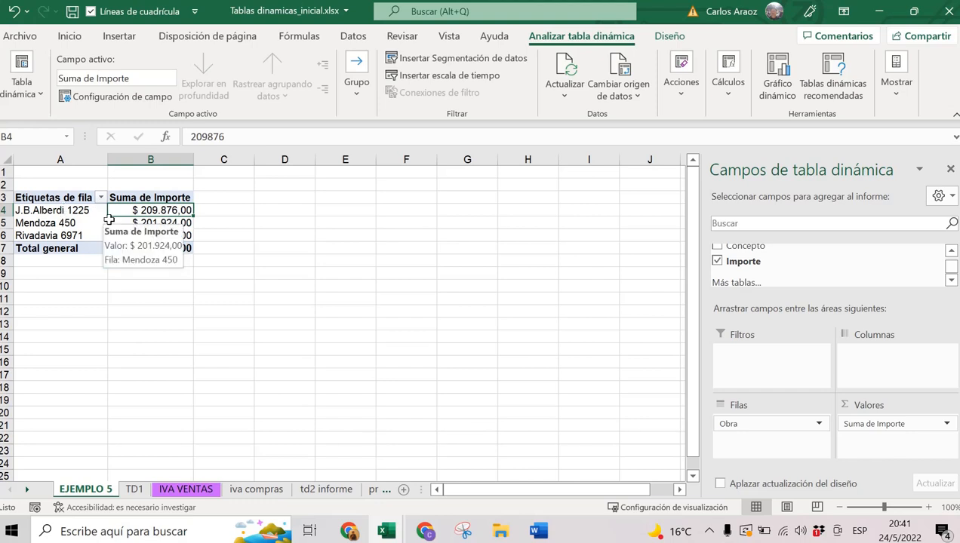
Add Concepto as a row field and move Obra into the Columnas area.
left_click(718, 248)
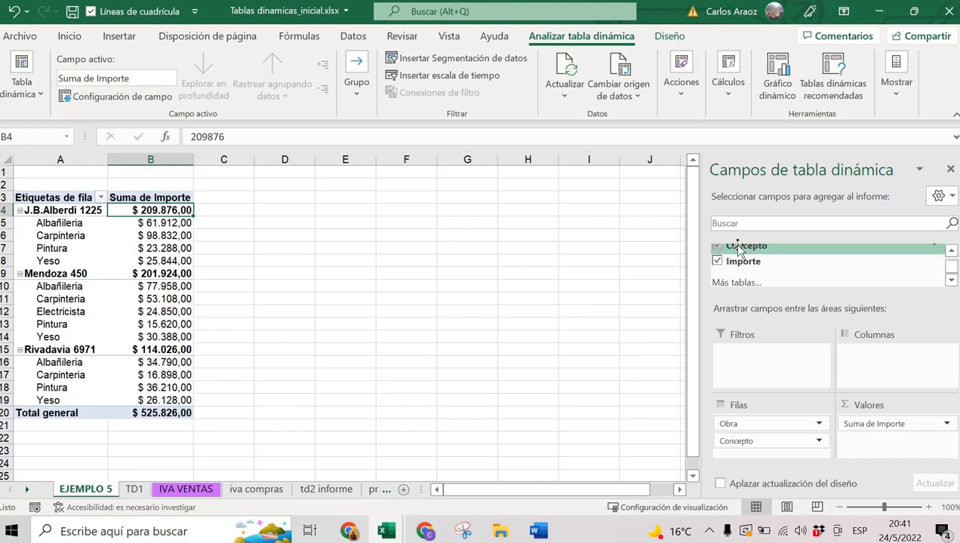
left_click(951, 251)
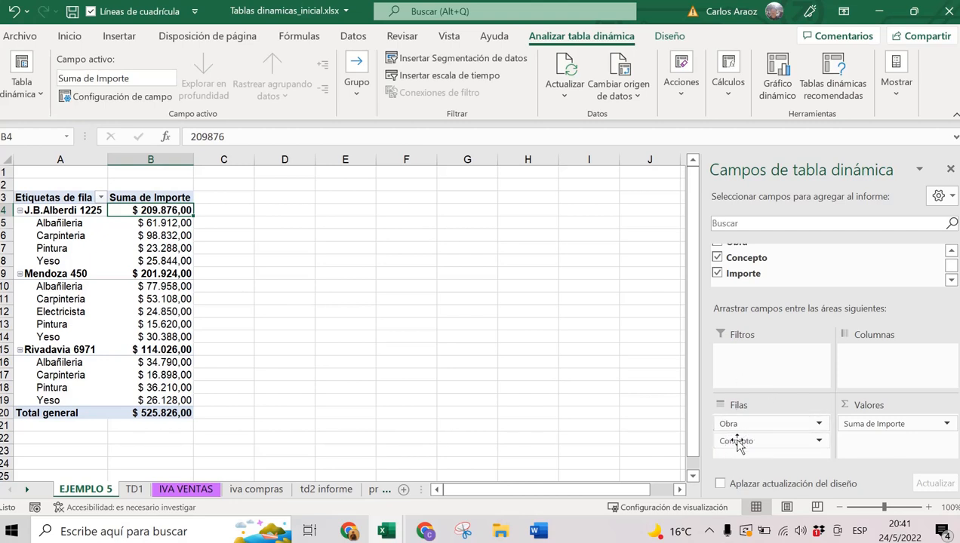
left_click_drag(736, 426, 875, 391)
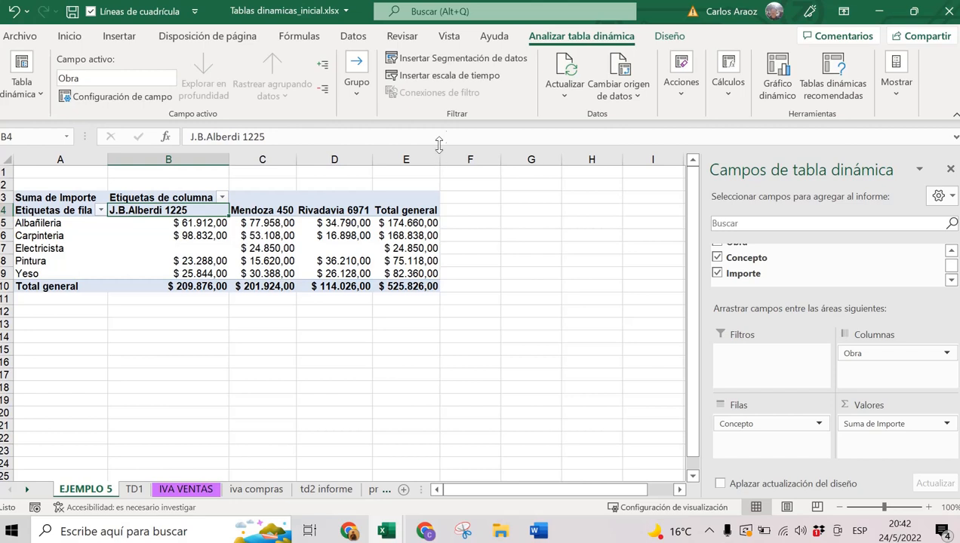
Insert Obra and Concepto slicers and move them beside the pivot table.
left_click(447, 62)
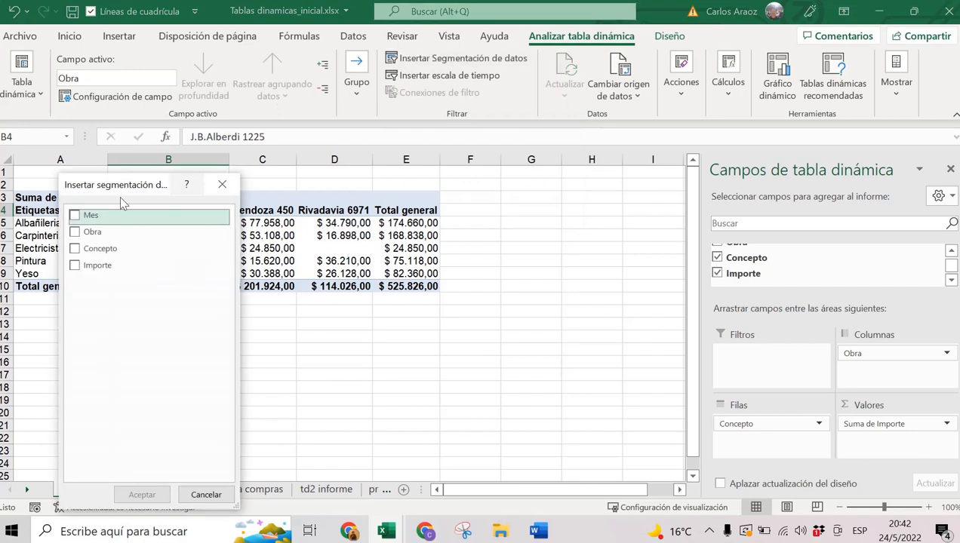
left_click(75, 231)
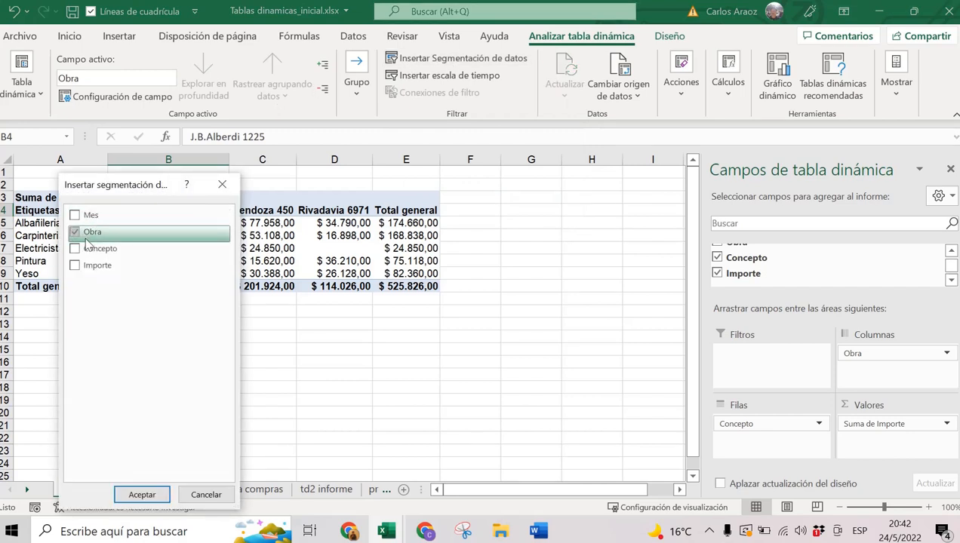
left_click(75, 248)
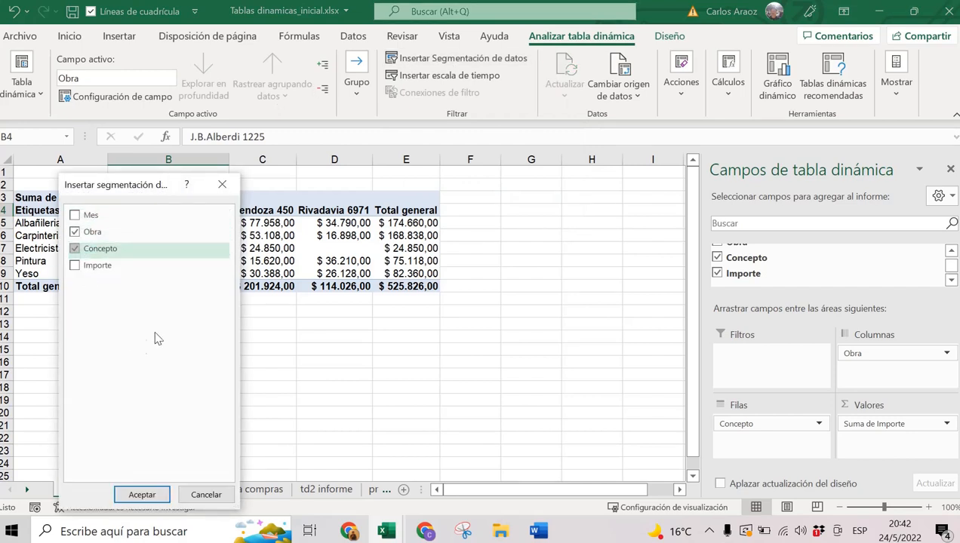
left_click(142, 495)
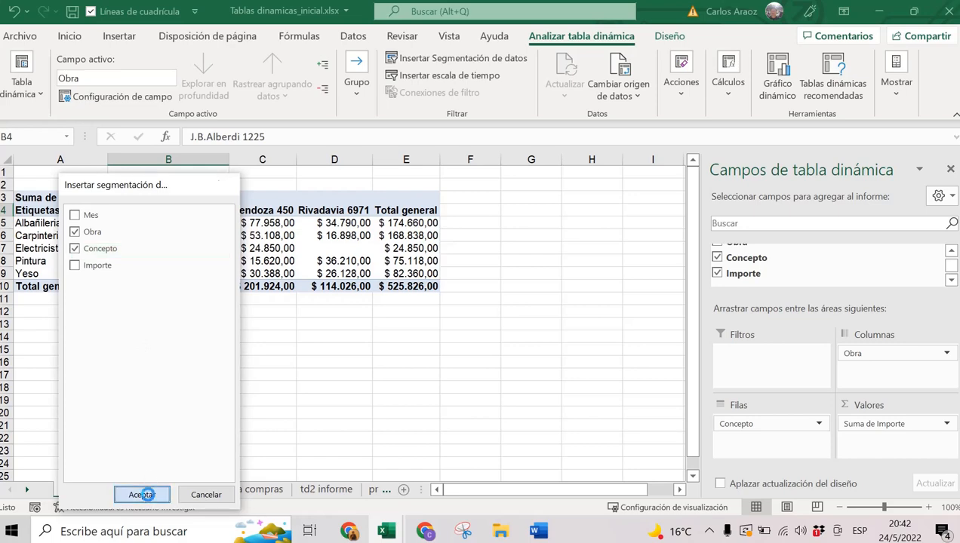
left_click_drag(377, 252, 760, 190)
left_click_drag(332, 216, 570, 184)
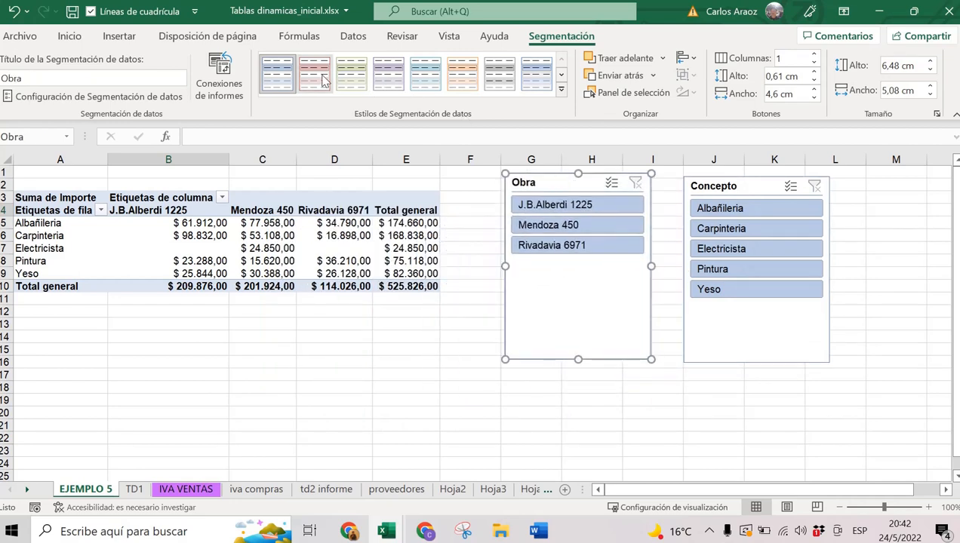
Give both the Obra and Concepto slicers the green slicer style.
left_click(352, 74)
left_click(716, 185)
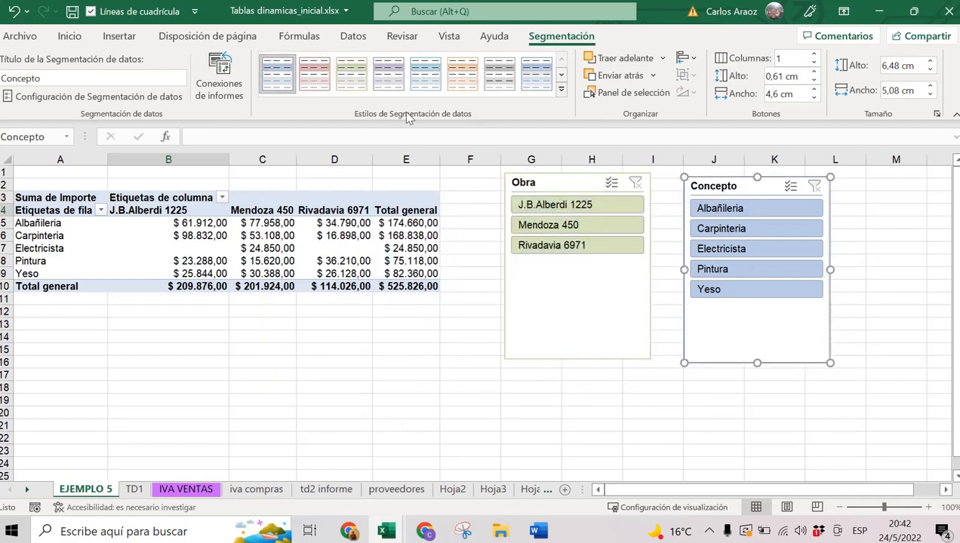
left_click(352, 73)
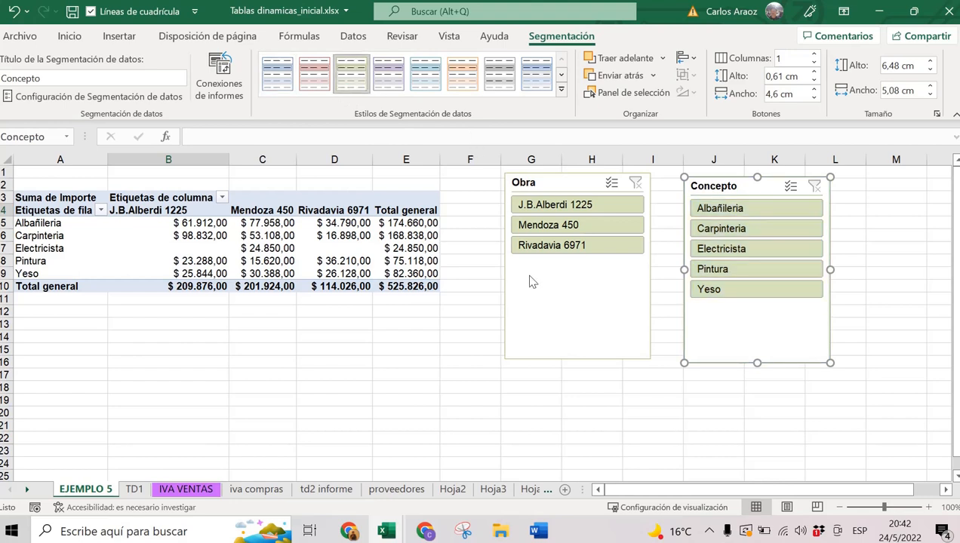
Set Obra to 3 button columns and Concepto to 2, stacking Concepto below Obra.
left_click(575, 335)
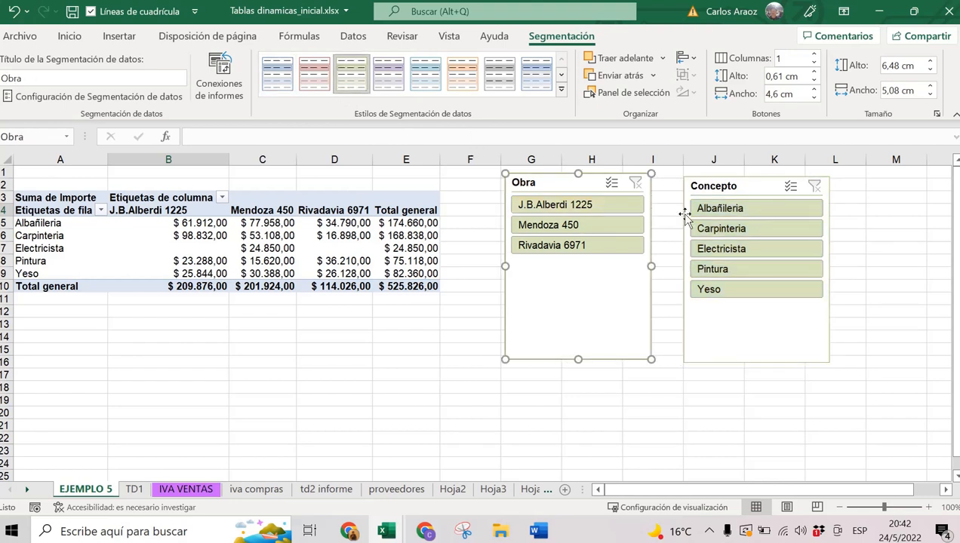
left_click(814, 56)
left_click(814, 56)
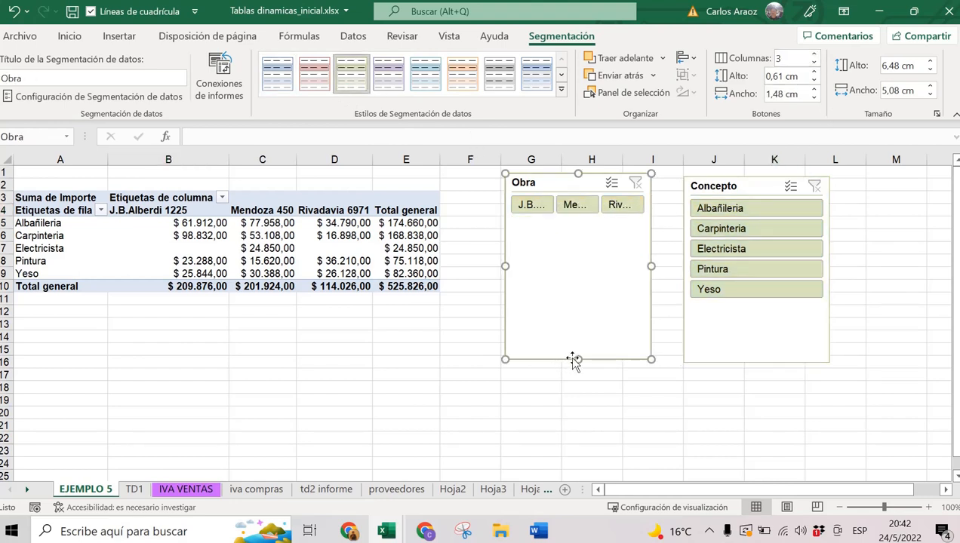
left_click_drag(575, 359, 578, 224)
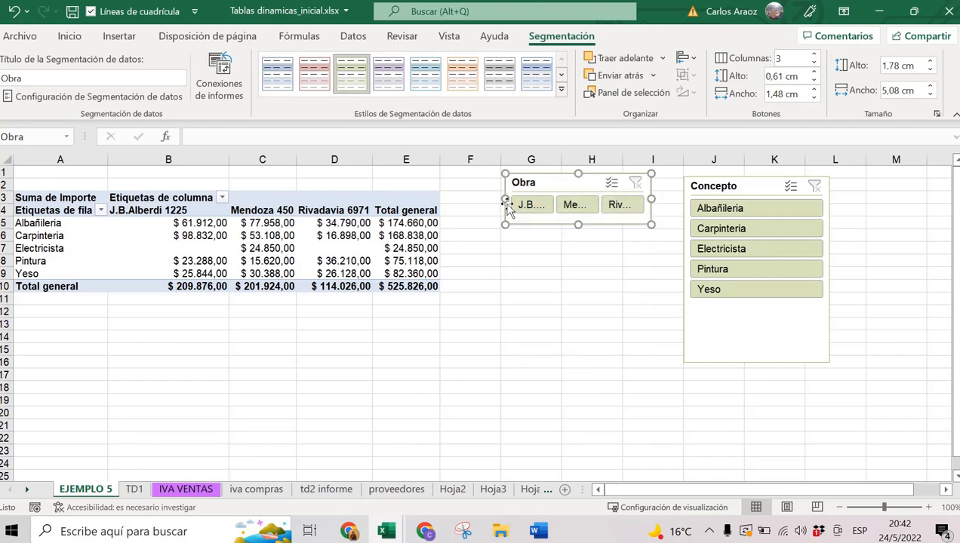
left_click_drag(506, 201, 470, 199)
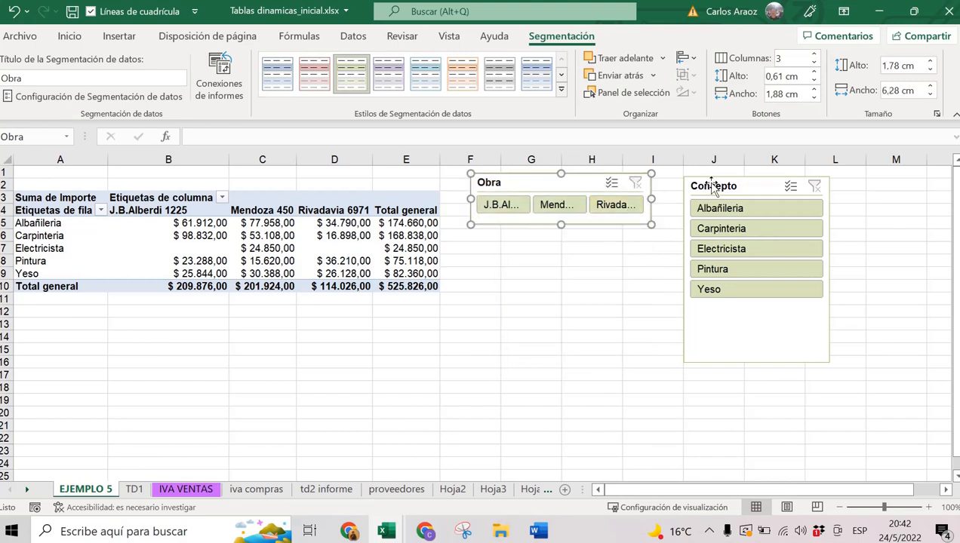
left_click_drag(711, 186, 505, 235)
left_click(815, 55)
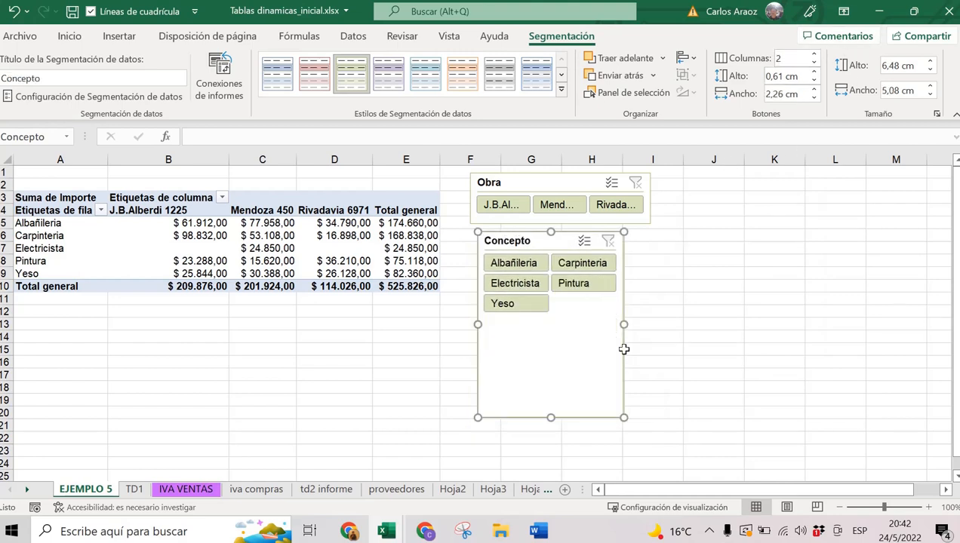
left_click_drag(564, 307, 561, 320)
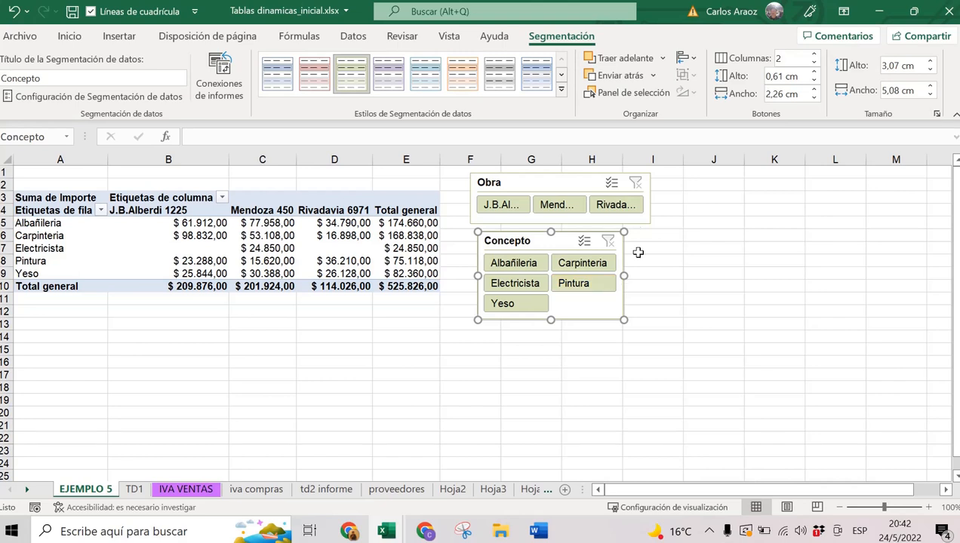
Widen both slicers so full names show and align their left edges.
left_click(575, 179)
left_click_drag(676, 200, 730, 199)
left_click(548, 242)
left_click_drag(625, 274, 718, 275)
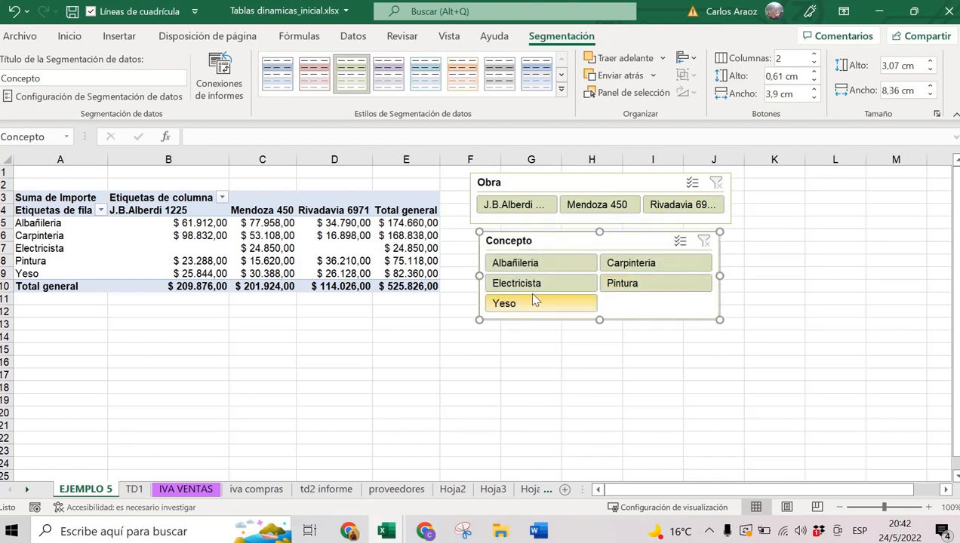
left_click_drag(477, 274, 475, 275)
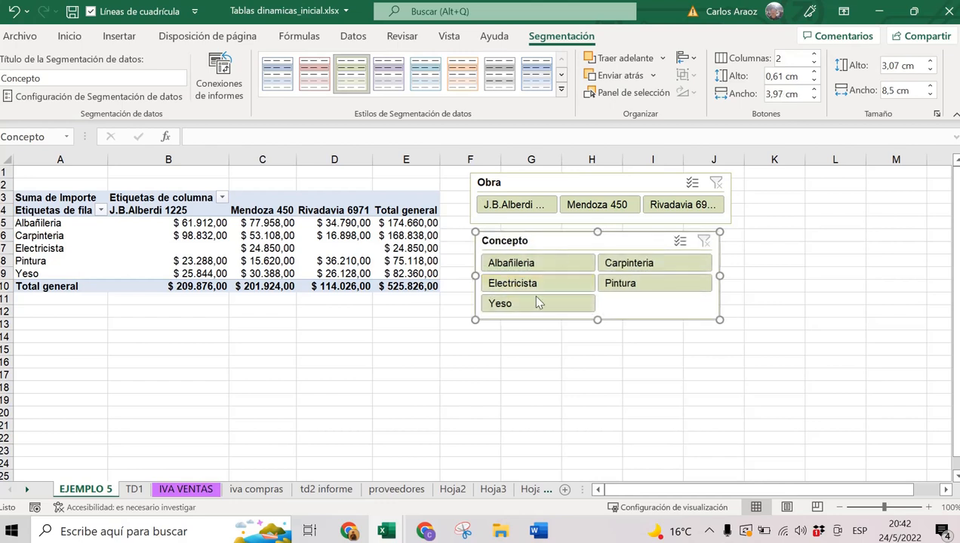
left_click(540, 211)
left_click(606, 210)
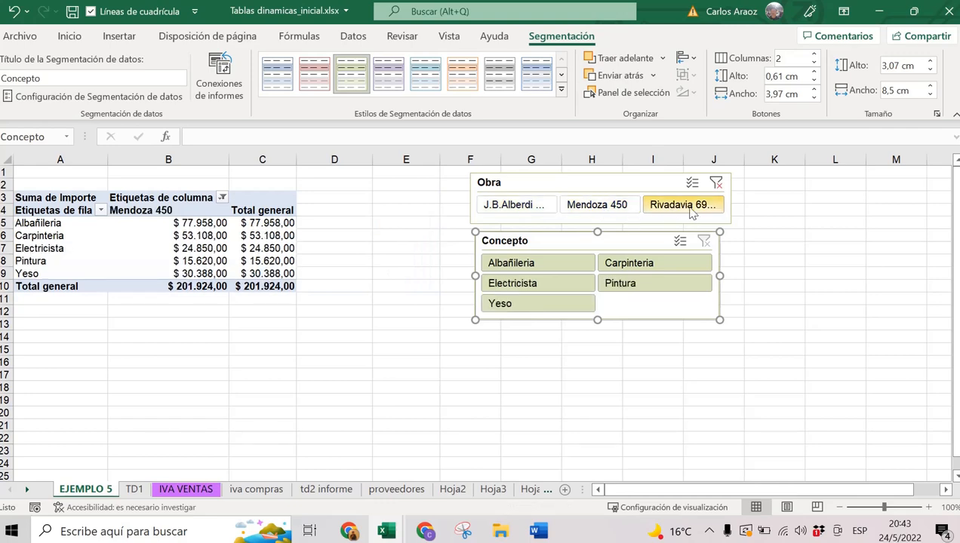
left_click(671, 207)
left_click(646, 207, "ctrl")
Test the Concepto slicer on Albañileria, Electricista and Yeso, clear it, and select pivot cell B5.
left_click(541, 266)
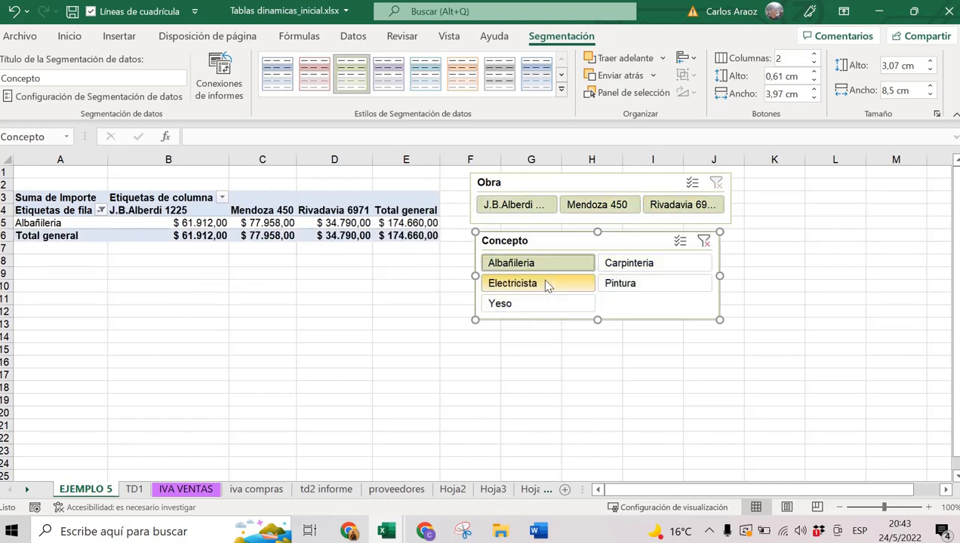
left_click(541, 284)
left_click(541, 303)
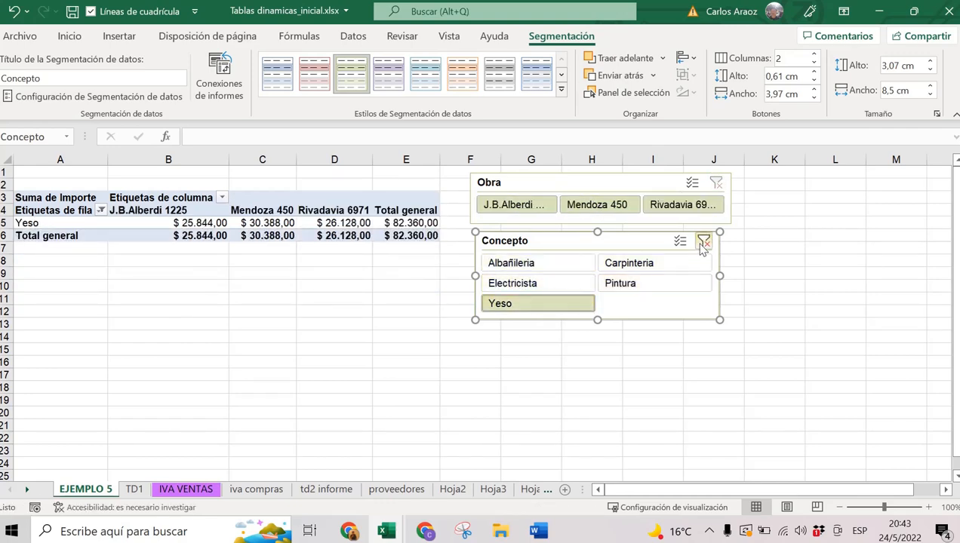
left_click(703, 241)
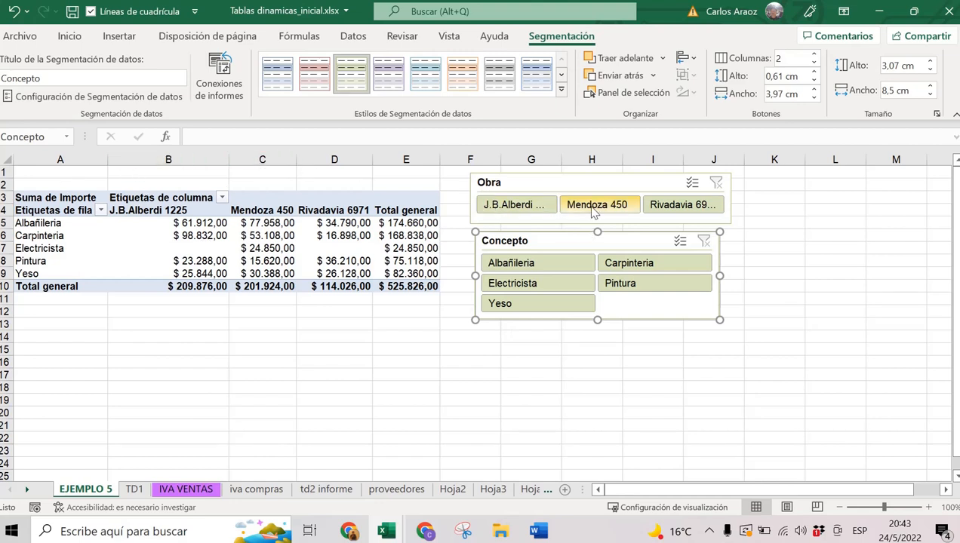
left_click(125, 225)
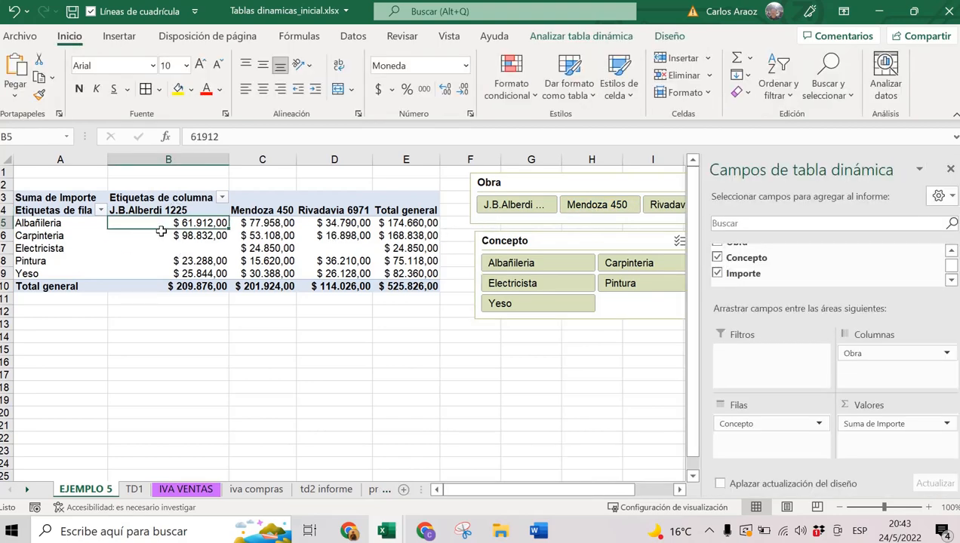
mouse_move(162, 233)
left_click(235, 235)
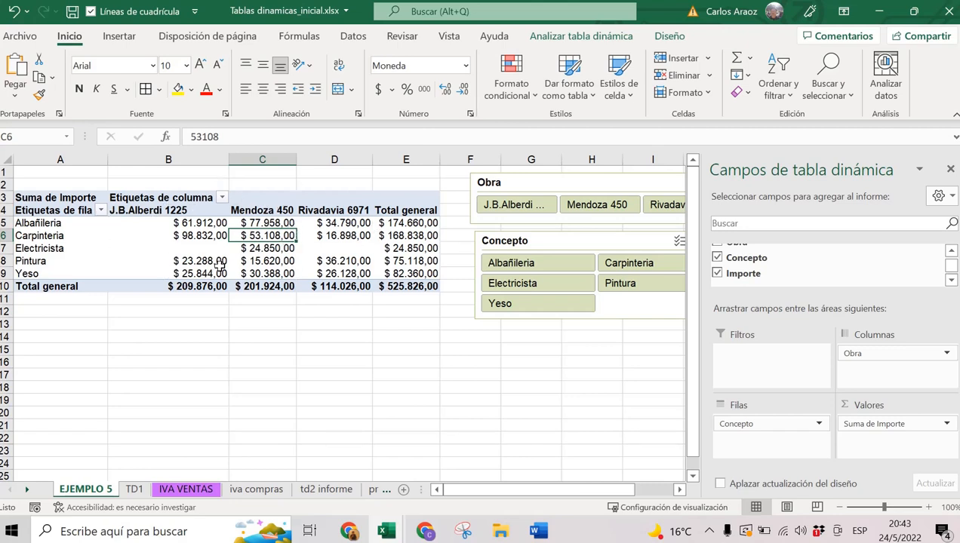
left_click(666, 39)
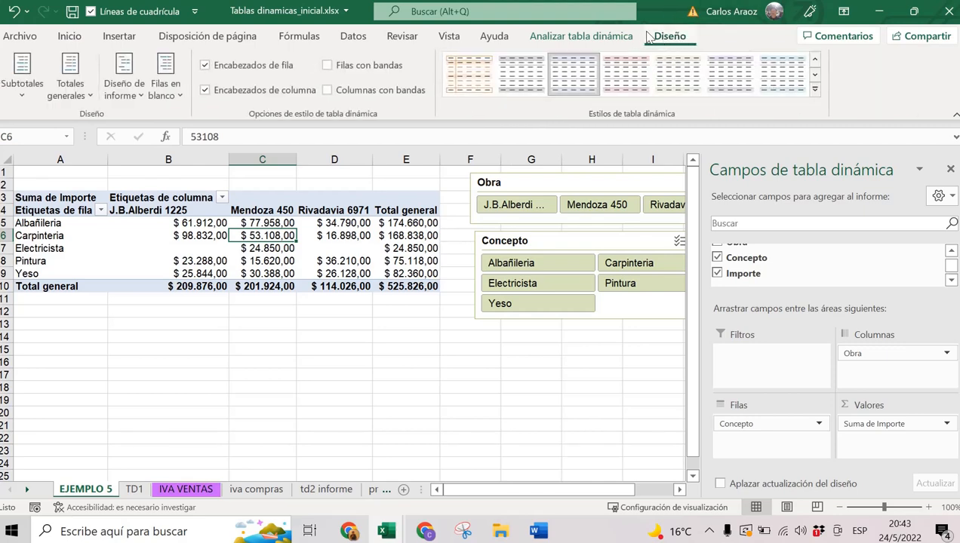
left_click(588, 38)
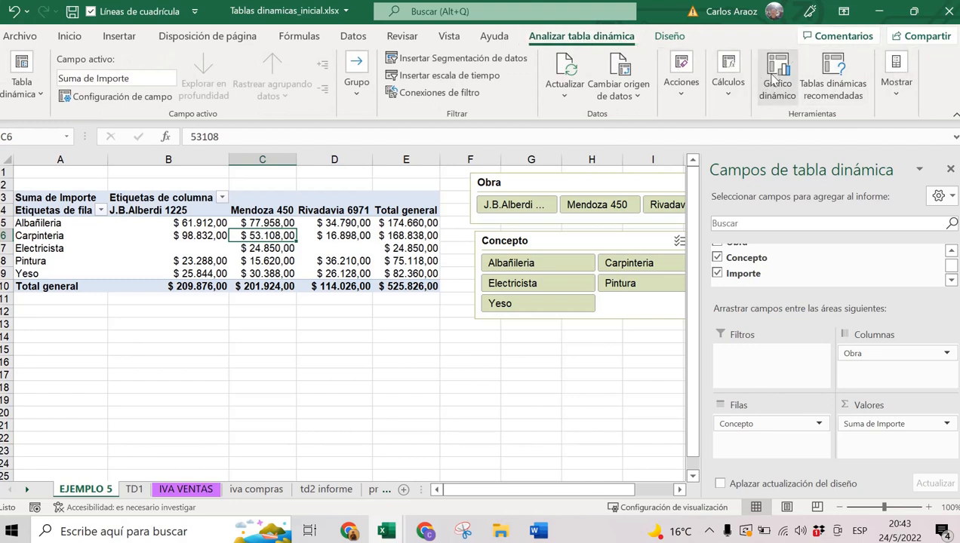
left_click(913, 12)
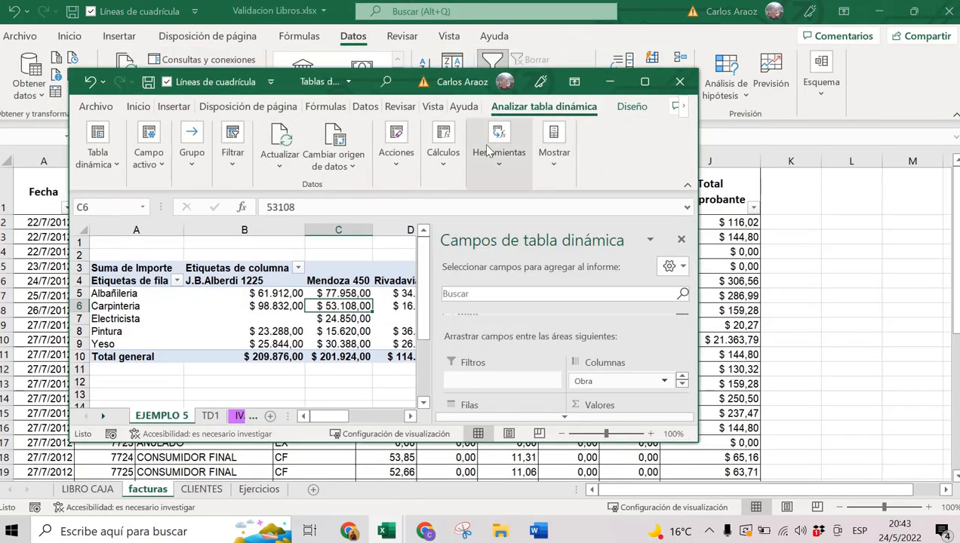
left_click(498, 168)
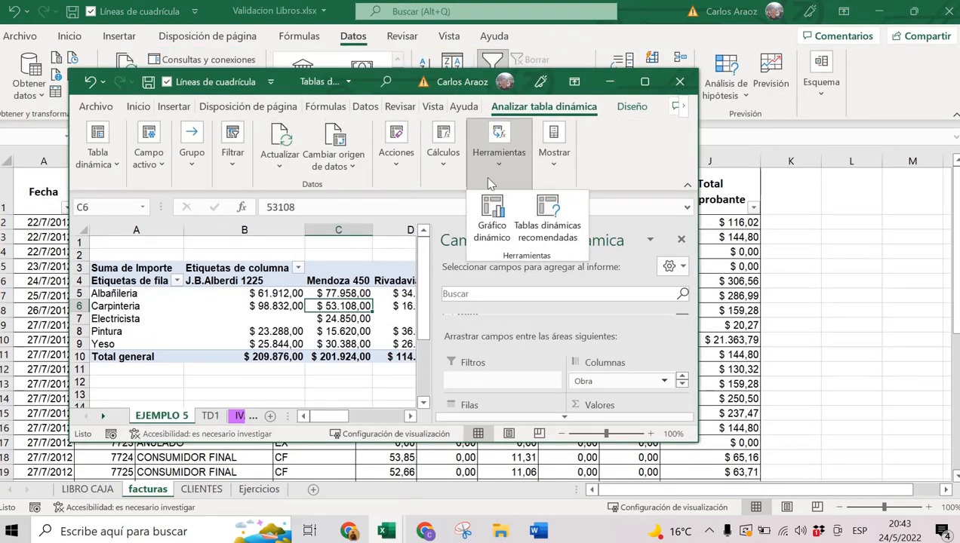
left_click(643, 80)
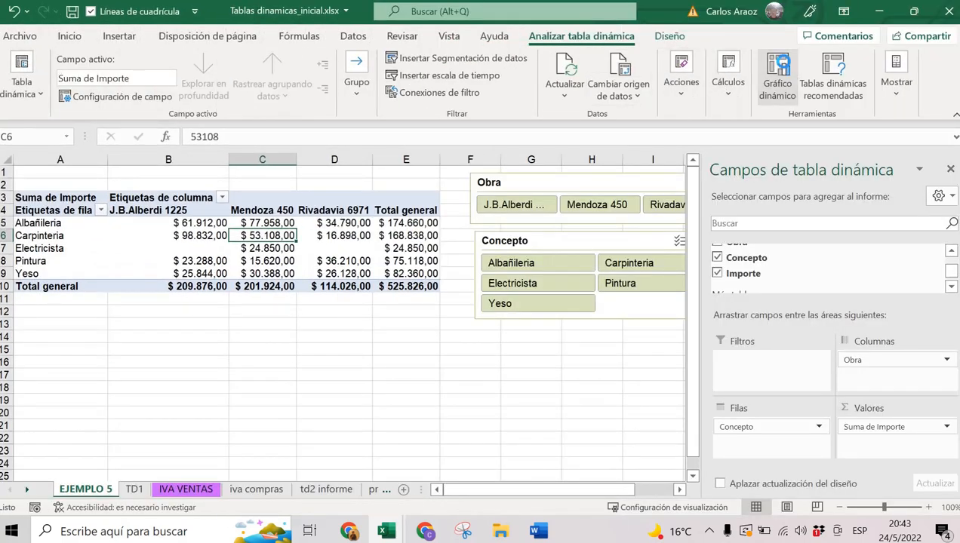
Create a clustered column pivot chart, place it under the table, and zoom to 90%.
left_click(779, 67)
mouse_move(399, 218)
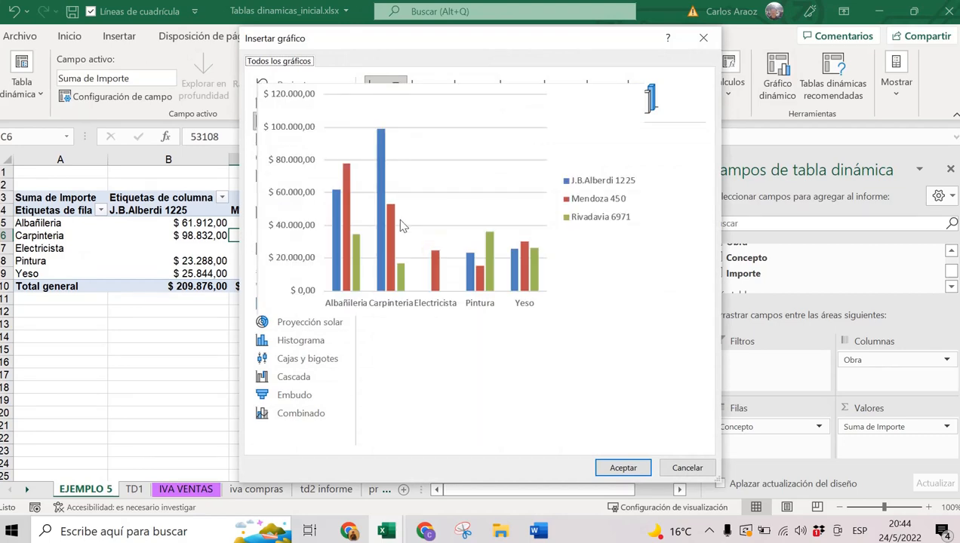
left_click(624, 467)
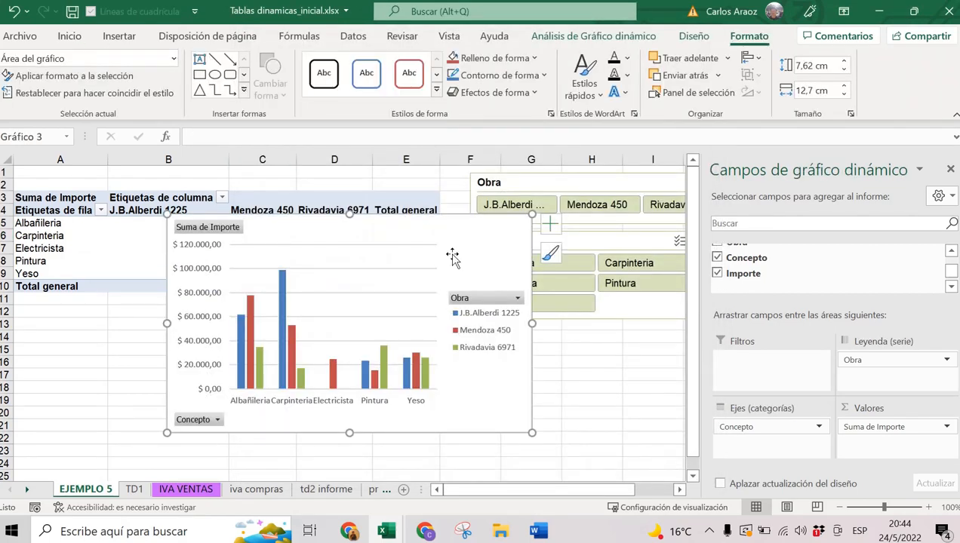
left_click_drag(452, 246, 309, 328)
scroll(394, 346, "down", 1)
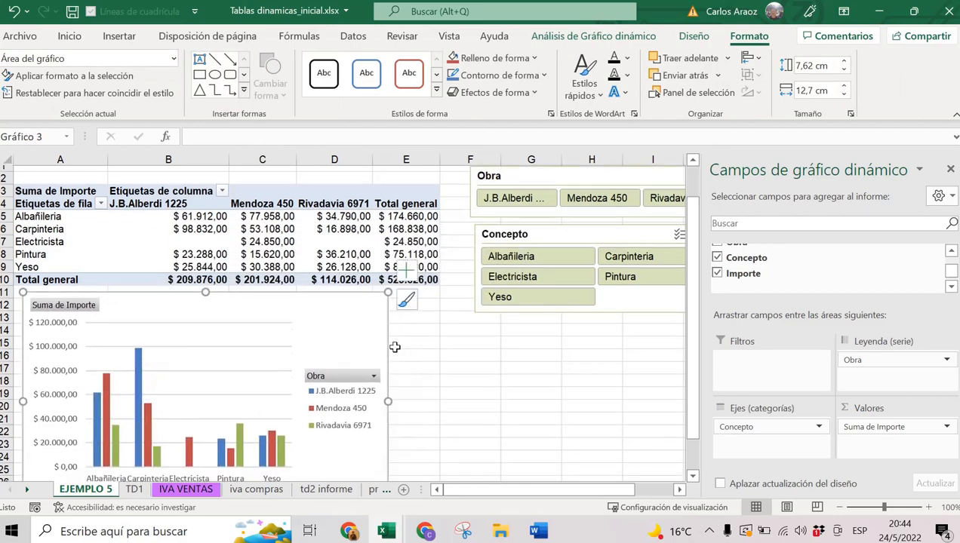
left_click(839, 507)
left_click_drag(347, 474, 399, 335)
scroll(440, 381, "up", 2)
scroll(440, 381, "up", 3)
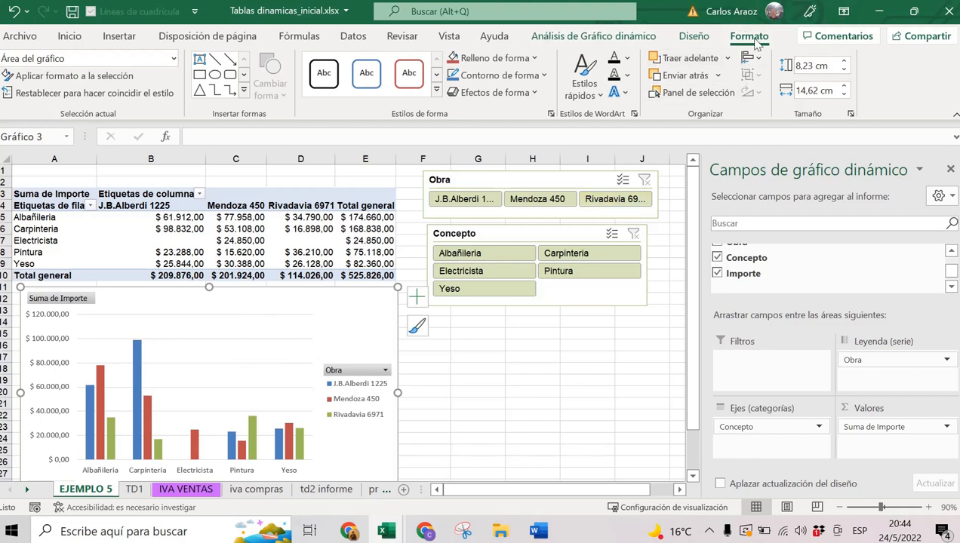
Apply the second chart style with rotated value labels and widen the chart slightly.
left_click(693, 36)
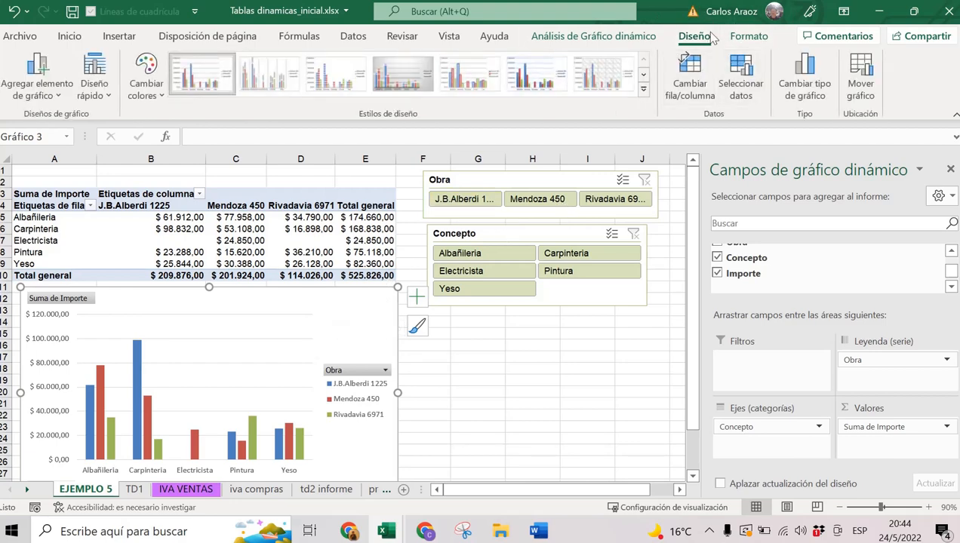
left_click(486, 79)
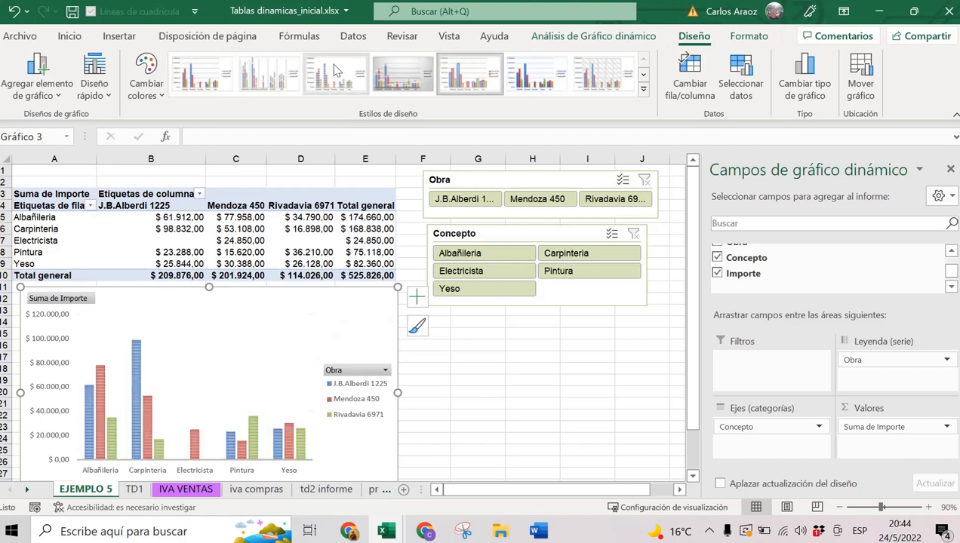
left_click(271, 68)
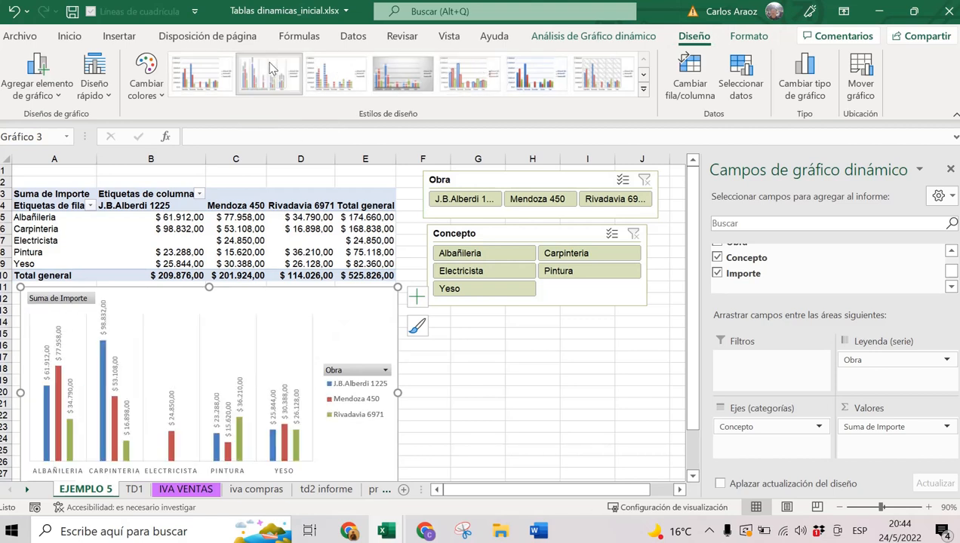
left_click(202, 70)
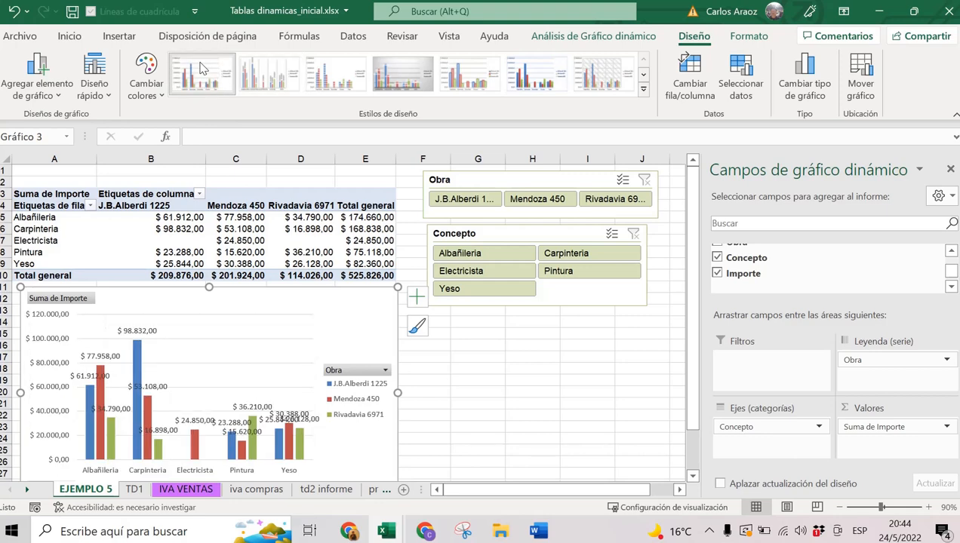
left_click(270, 70)
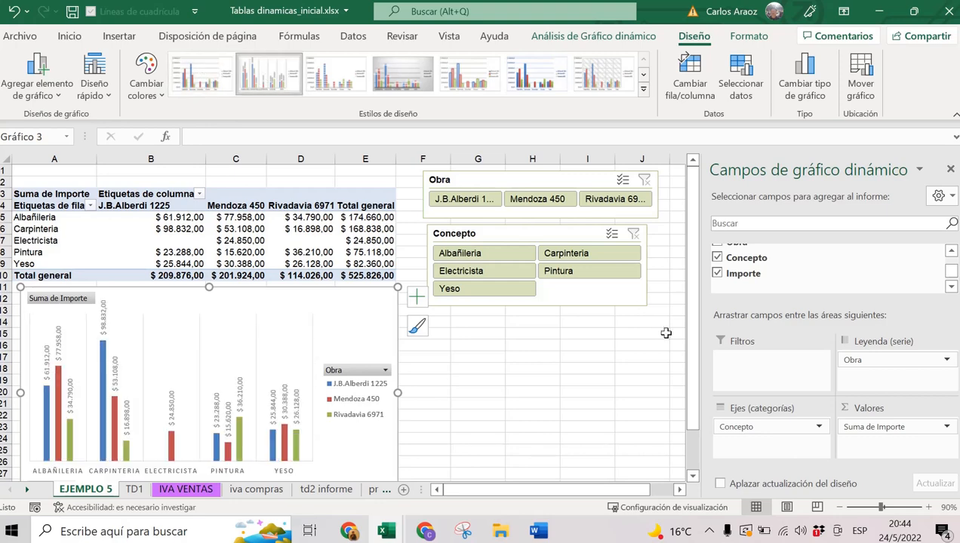
left_click_drag(400, 396, 430, 398)
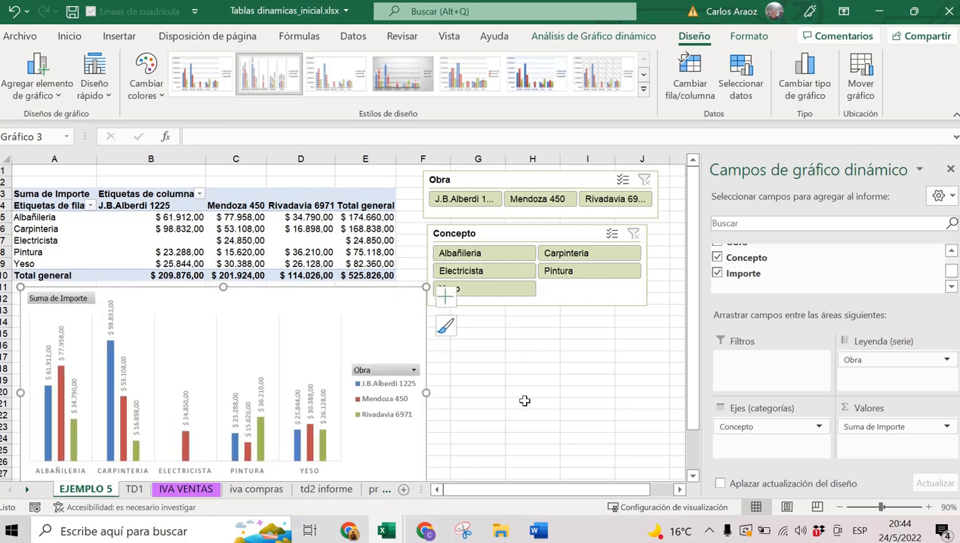
Rename the pivot headers to CONCEPTO in A4 and OBRA in B3.
left_click(333, 319)
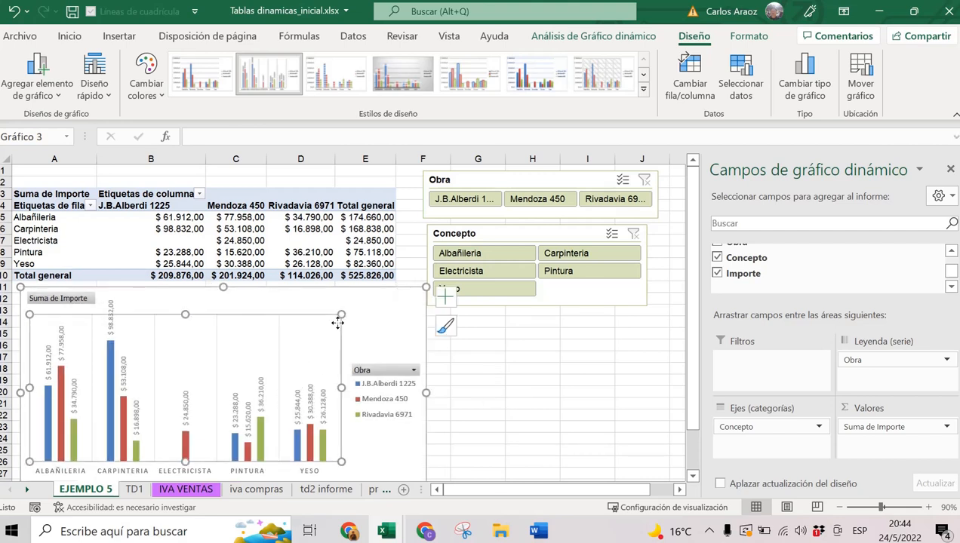
left_click(379, 323)
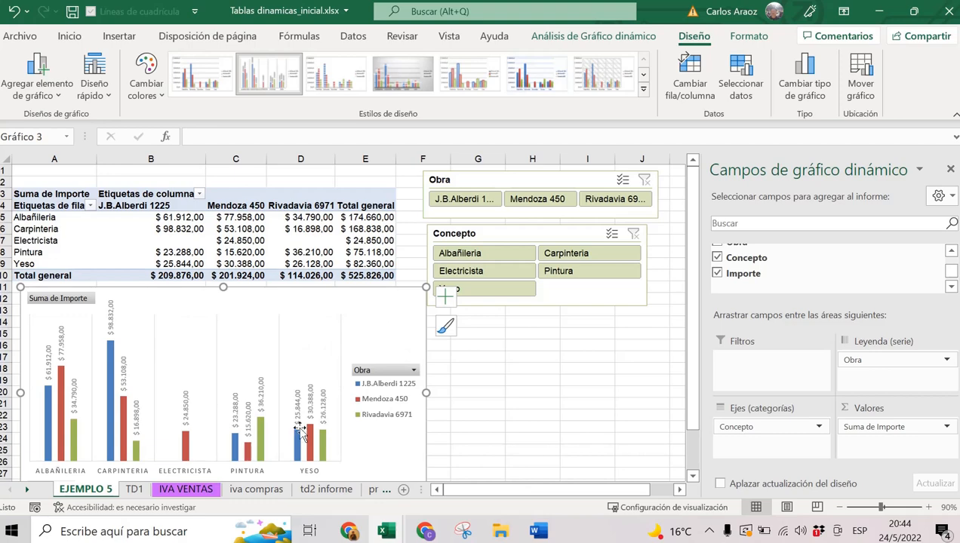
left_click(72, 206)
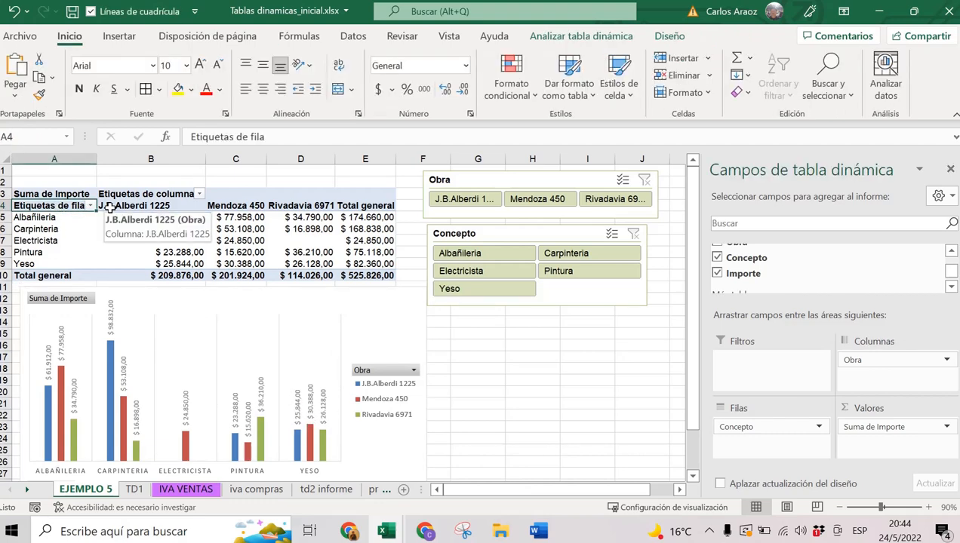
type("CONCEPTO")
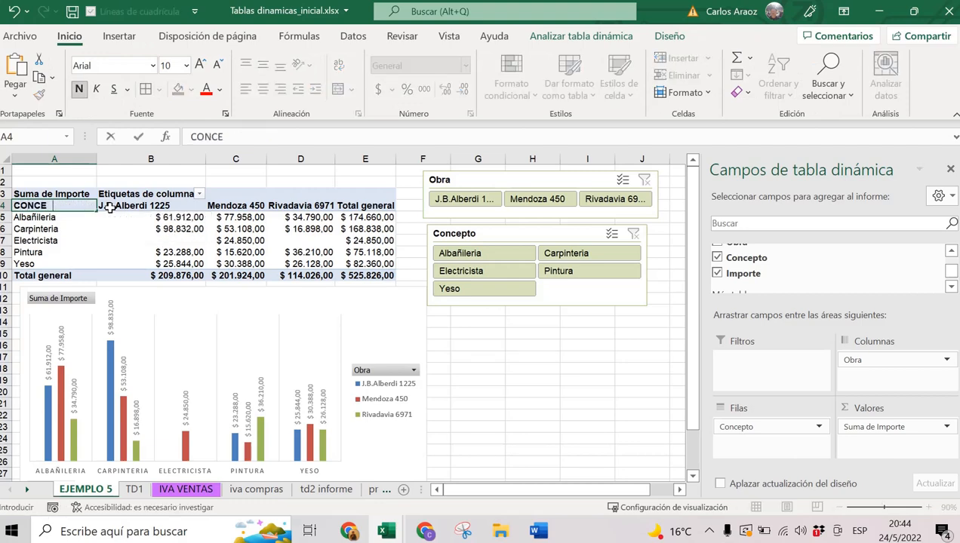
left_click(154, 194)
type("O")
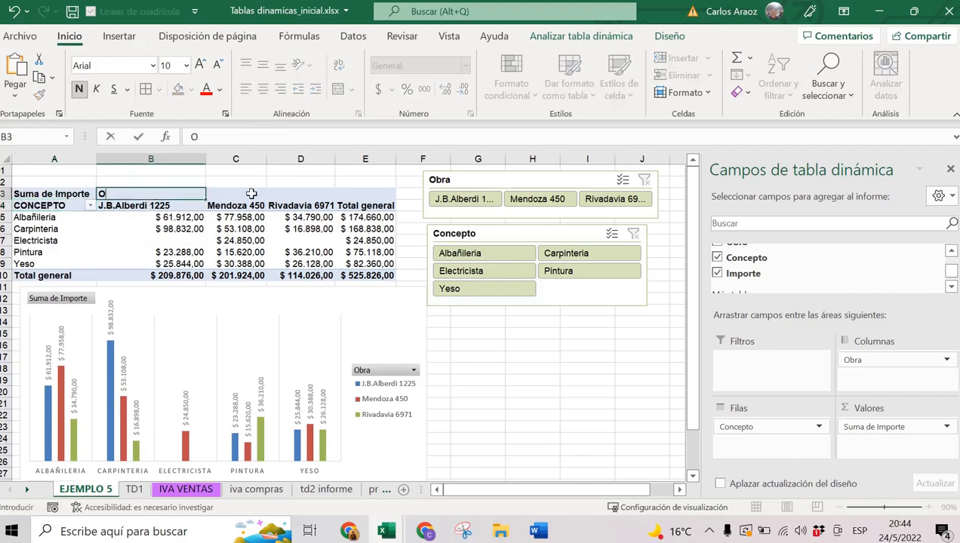
type("BRA")
key("Return")
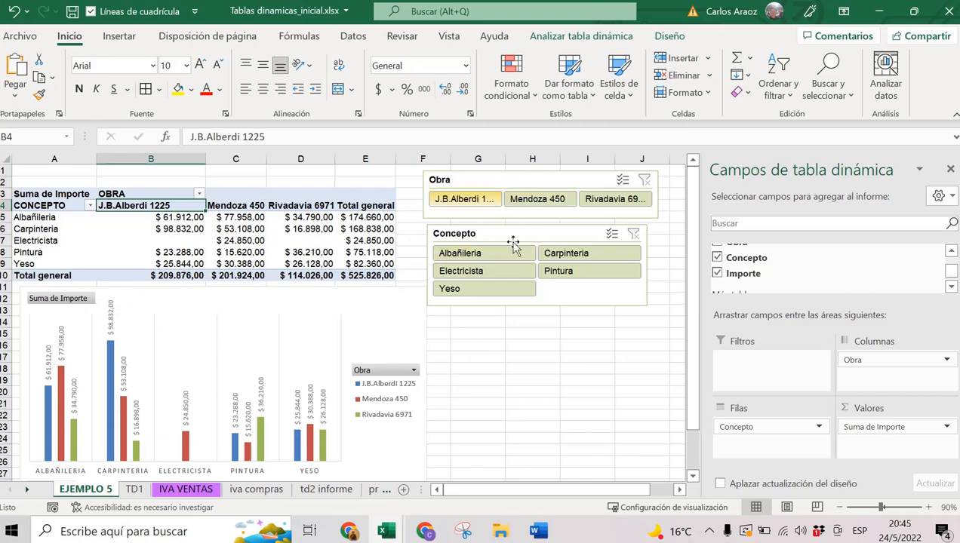
left_click(543, 207)
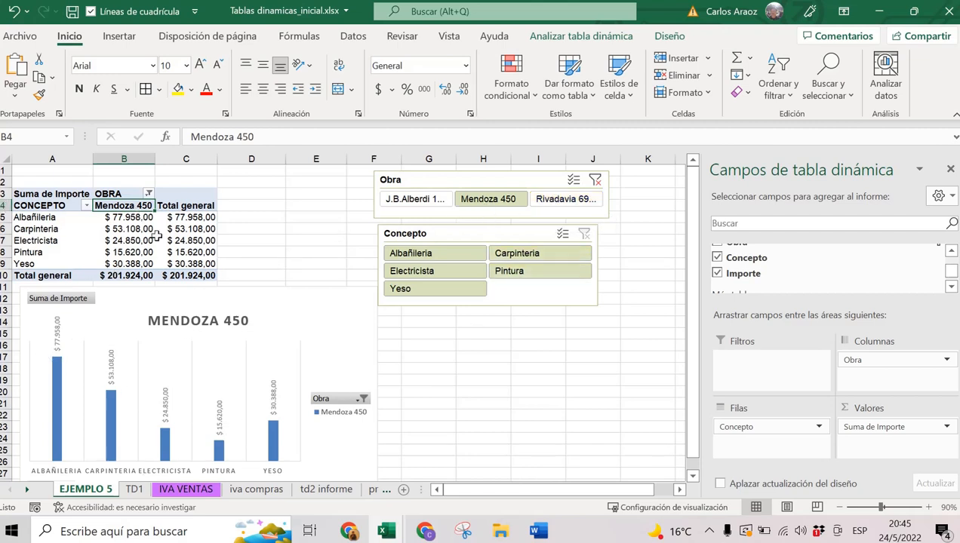
left_click(430, 204)
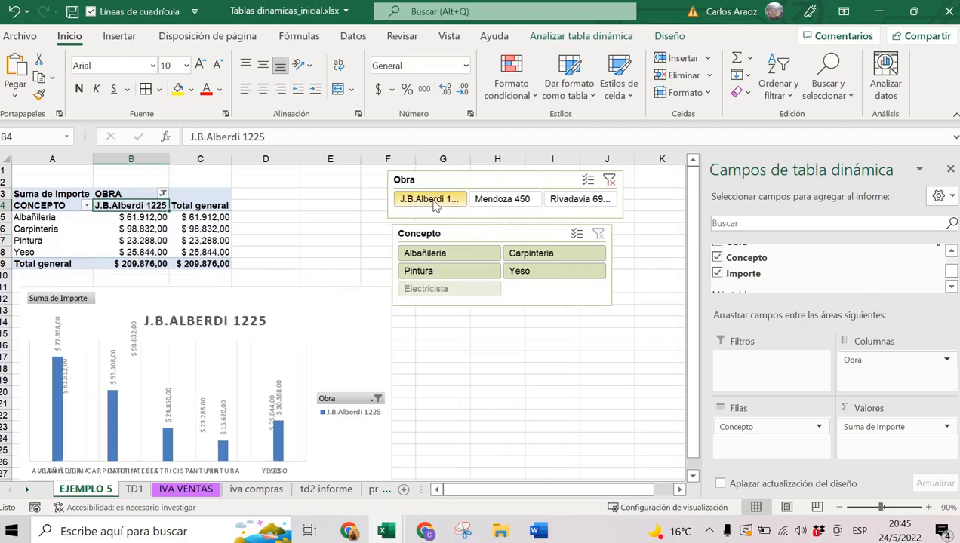
left_click(578, 204)
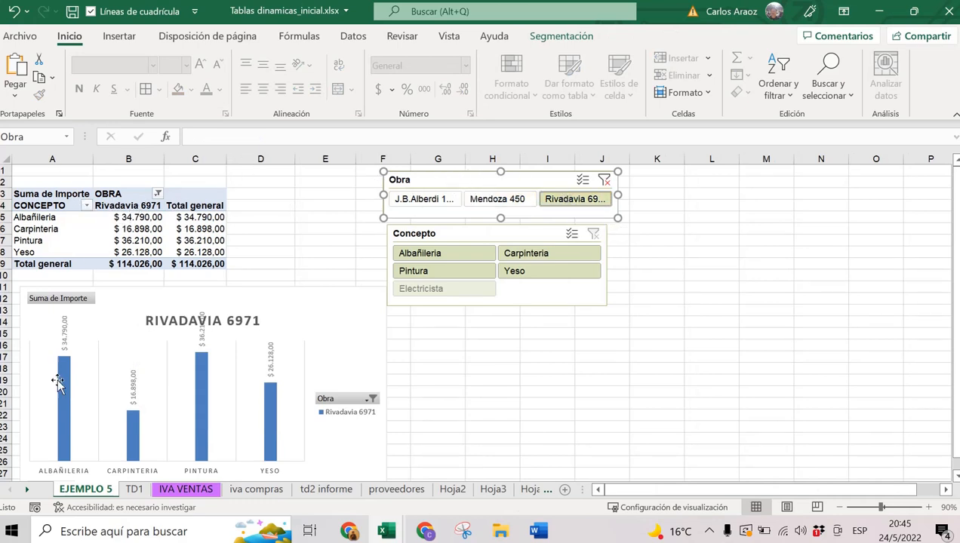
left_click(605, 180)
left_click(456, 254)
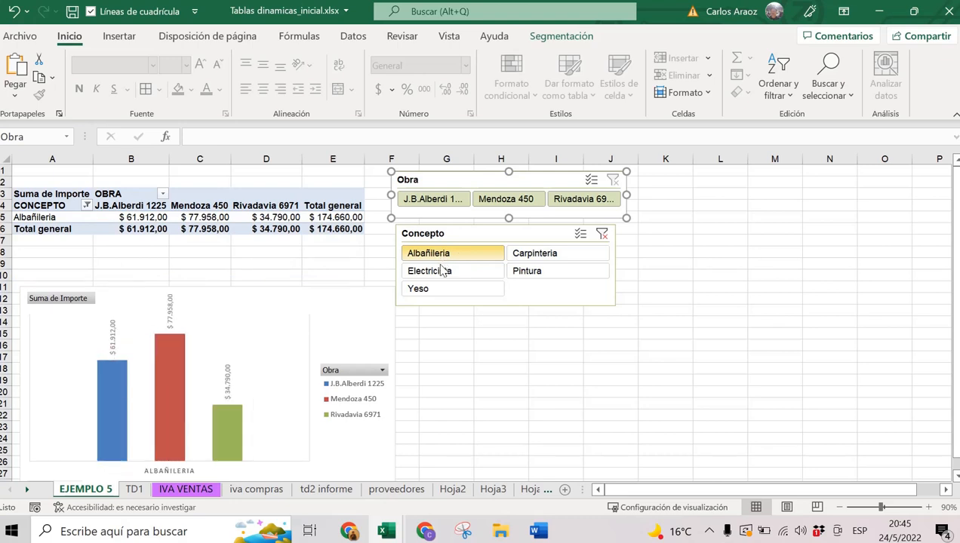
left_click(443, 272)
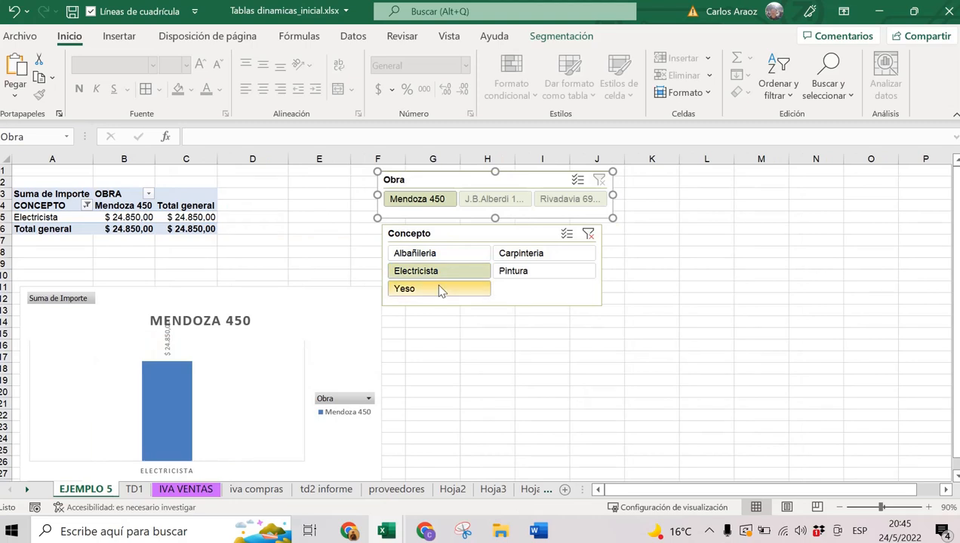
left_click(441, 290)
left_click(516, 259)
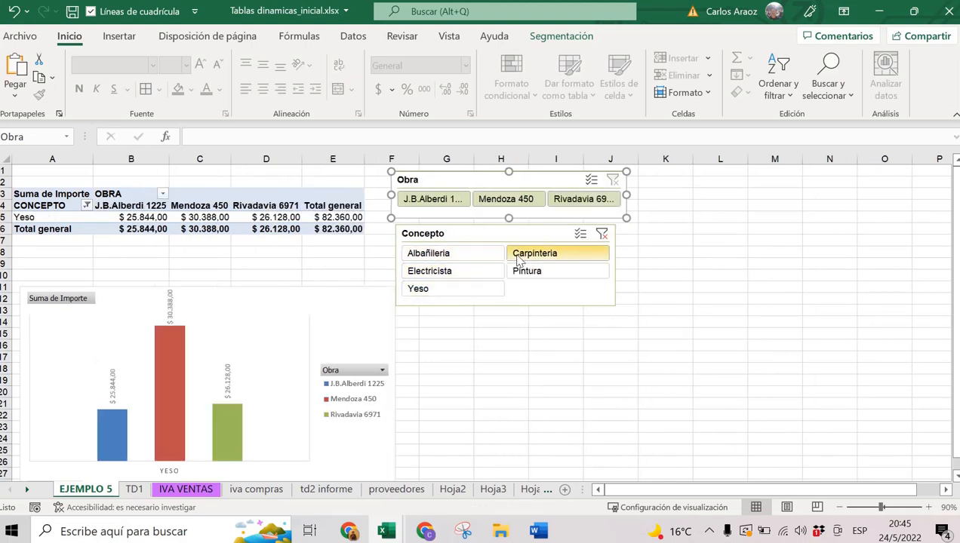
left_click(527, 271)
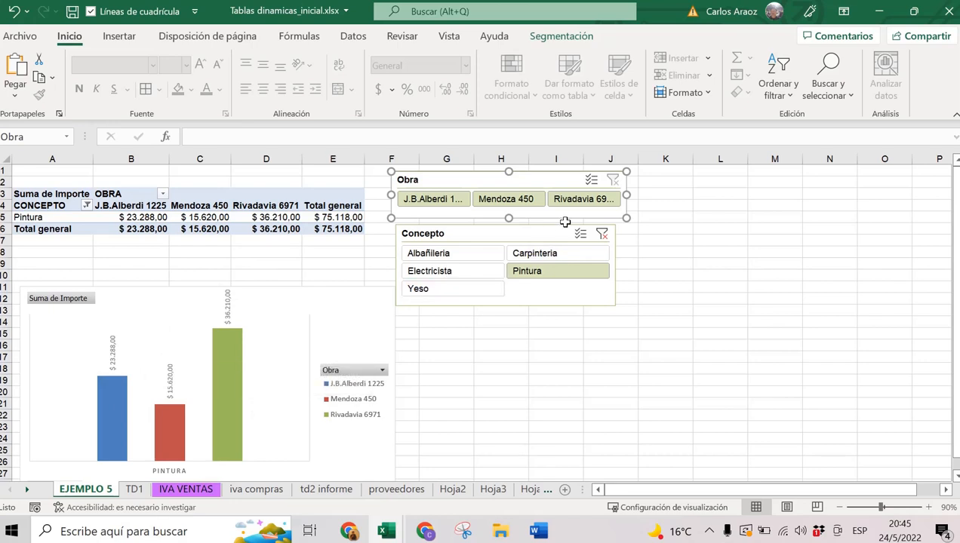
left_click(603, 236)
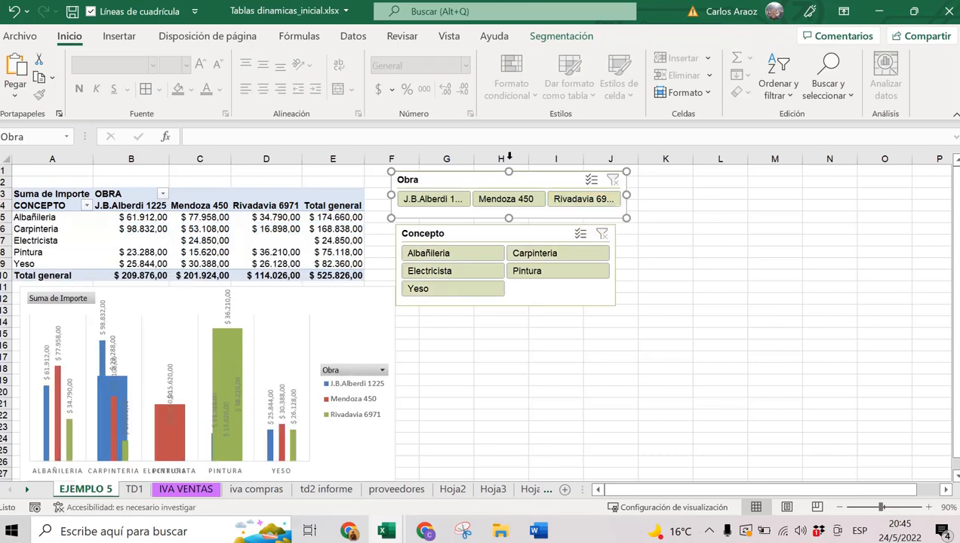
Zoom to 80%, shift both slicers right, and widen the pivot chart.
left_click(845, 507)
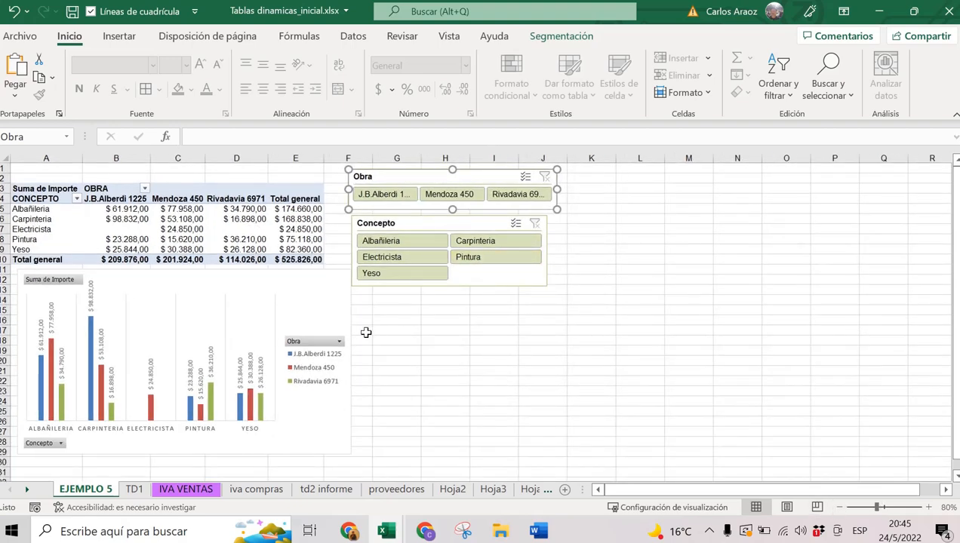
left_click(345, 313)
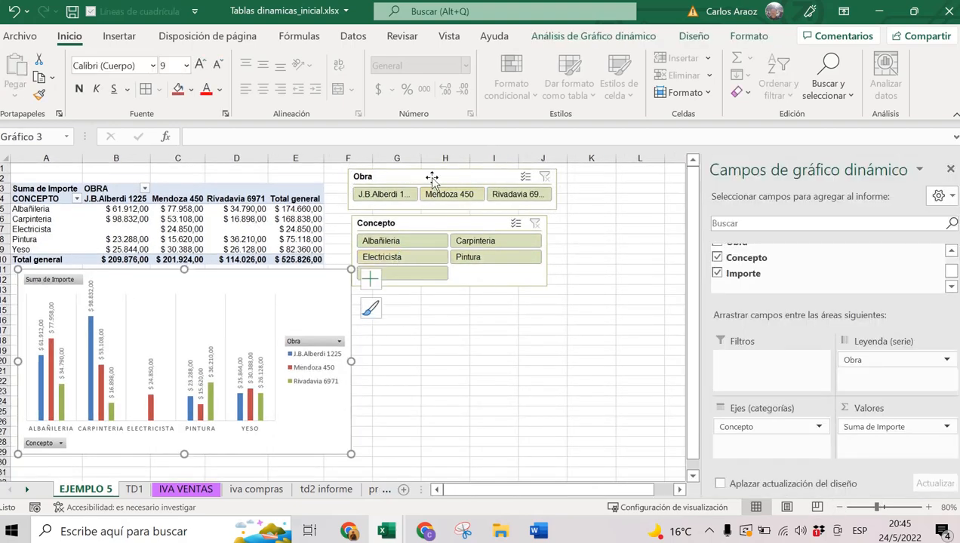
left_click_drag(432, 179, 469, 179)
left_click_drag(439, 220, 486, 225)
left_click(344, 290)
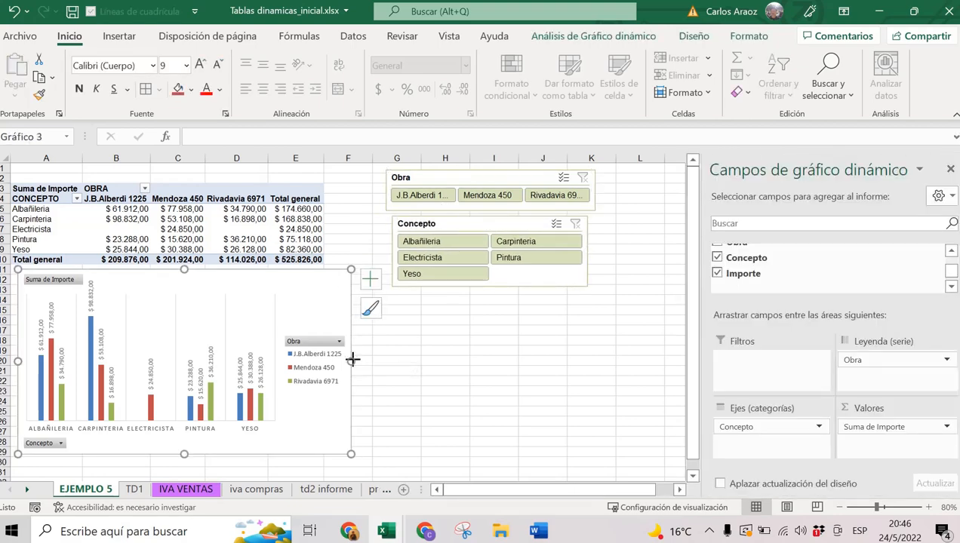
left_click_drag(353, 360, 362, 358)
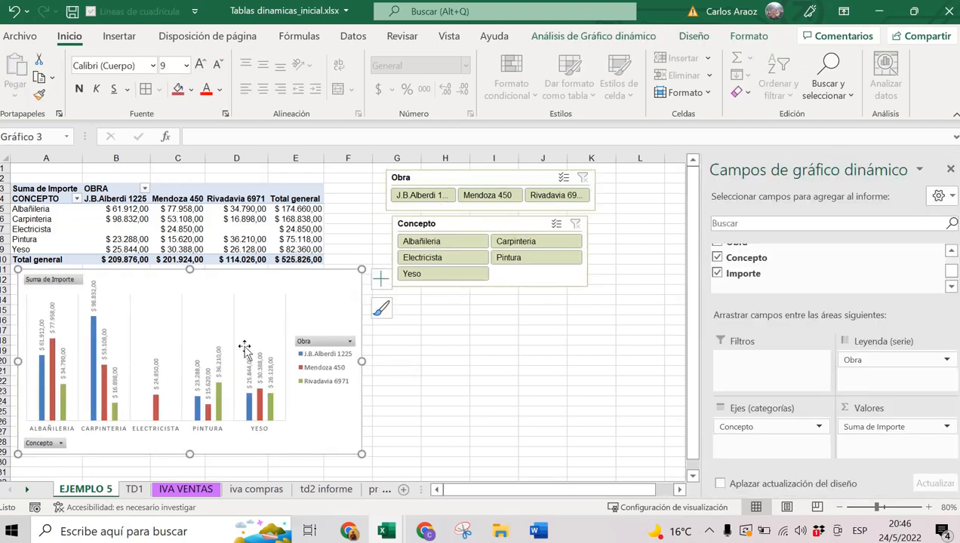
Apply a faded-bar chart style and set the legend position to Inferior.
left_click(693, 37)
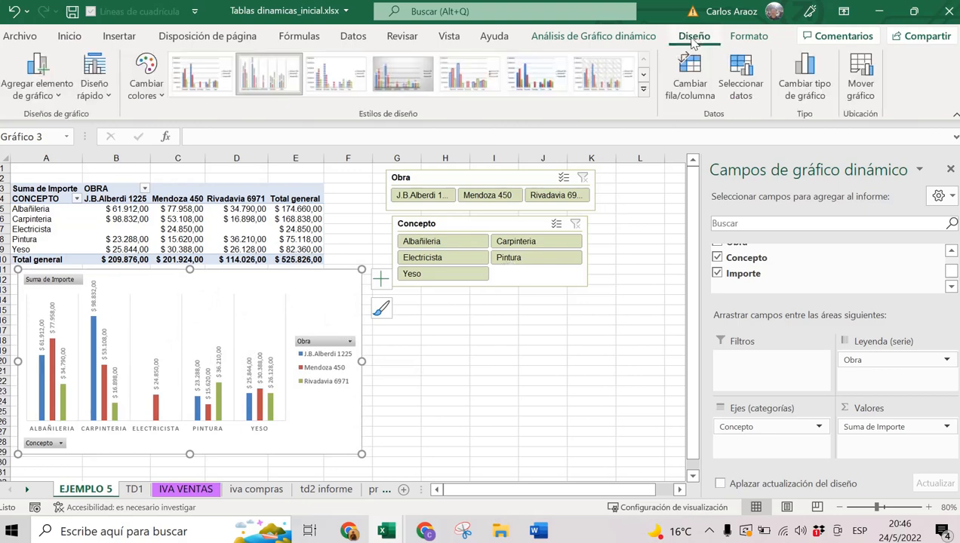
left_click(642, 78)
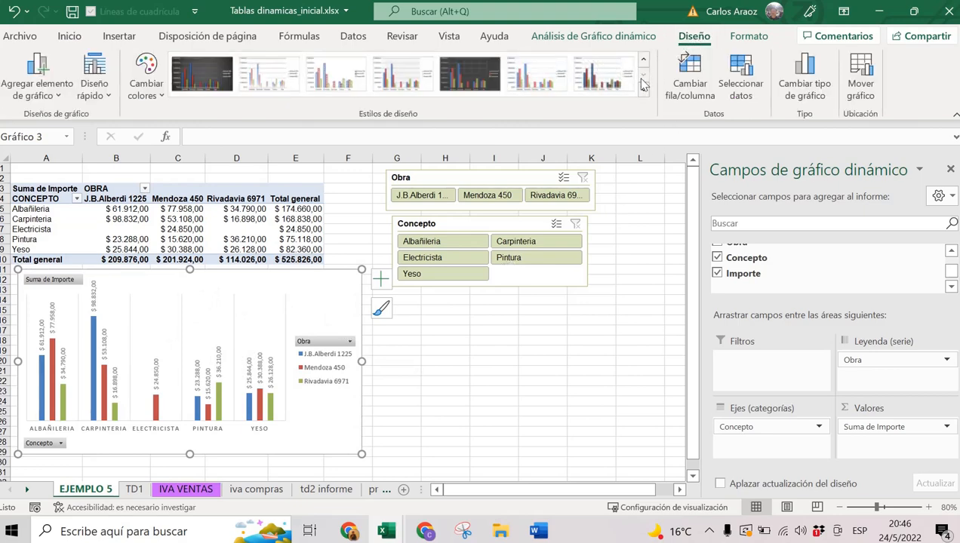
left_click(473, 74)
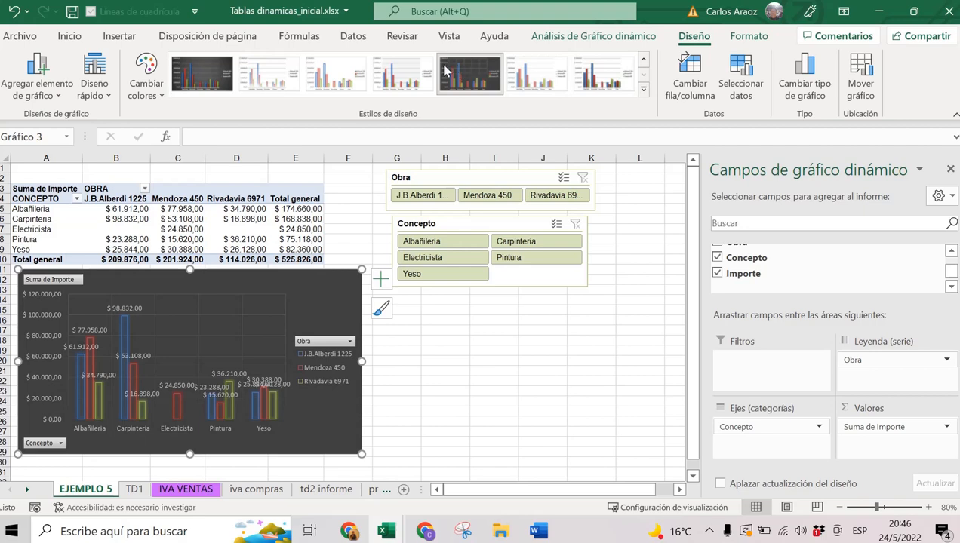
left_click(380, 279)
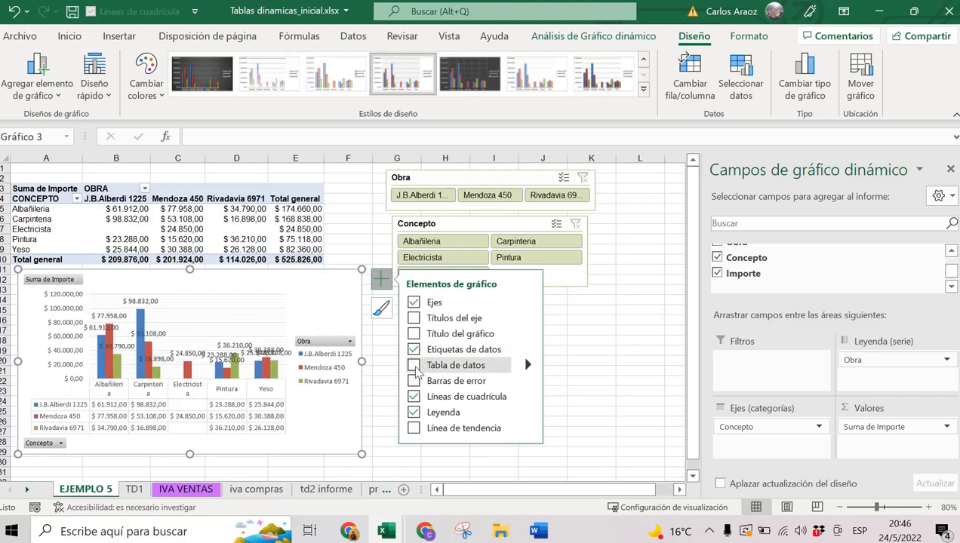
left_click(527, 413)
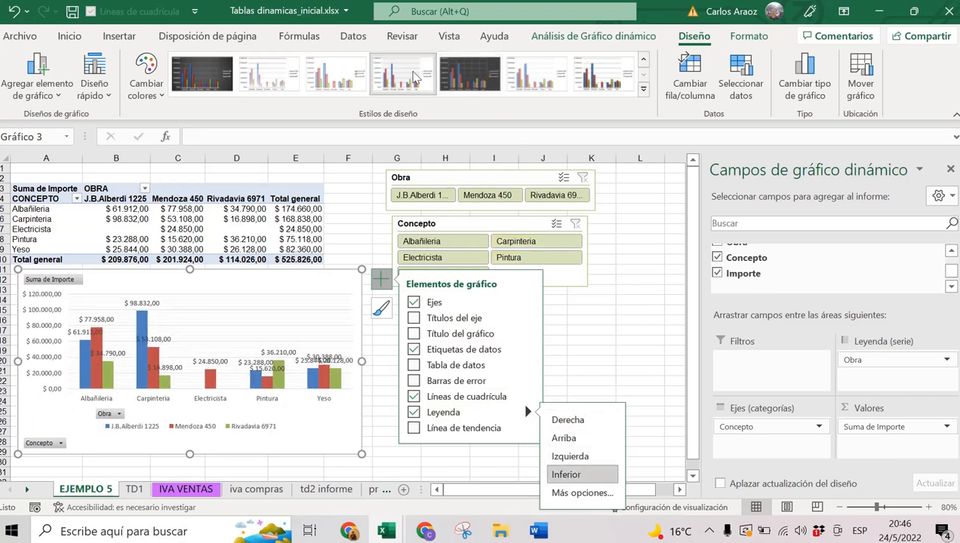
left_click(350, 79)
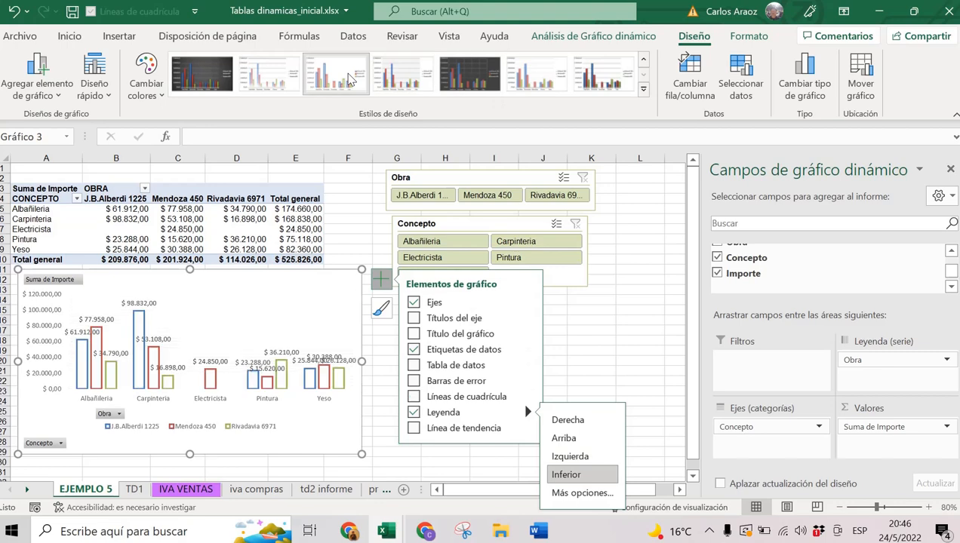
left_click(268, 71)
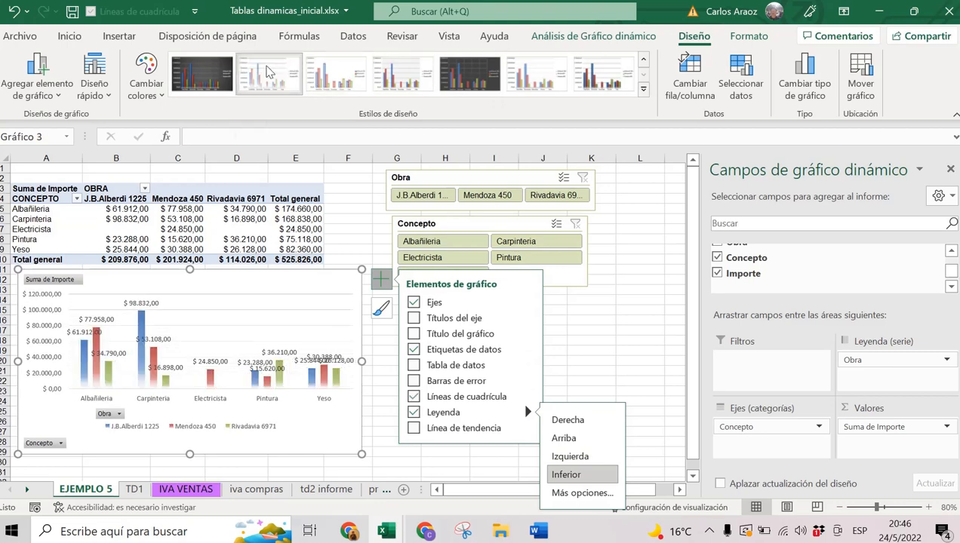
left_click(524, 180)
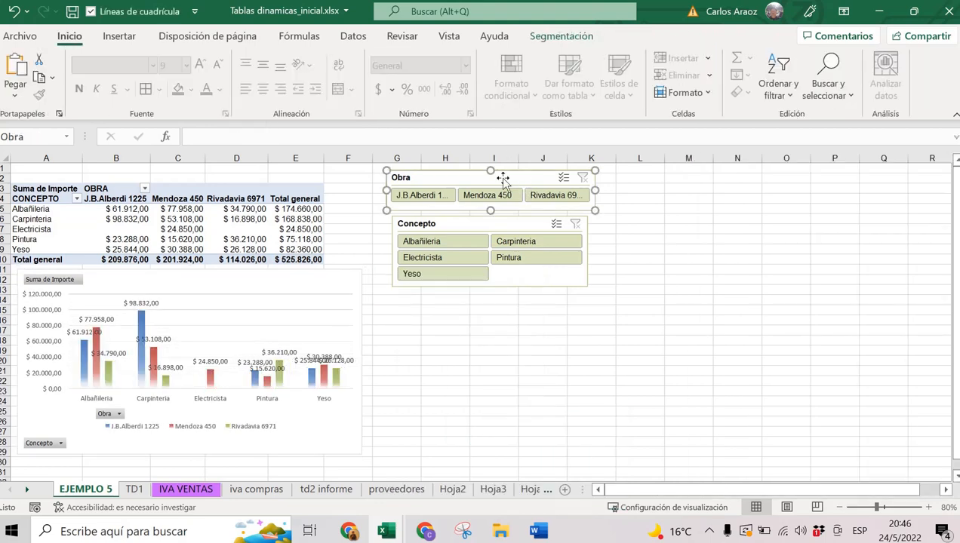
left_click(424, 195)
left_click(478, 196)
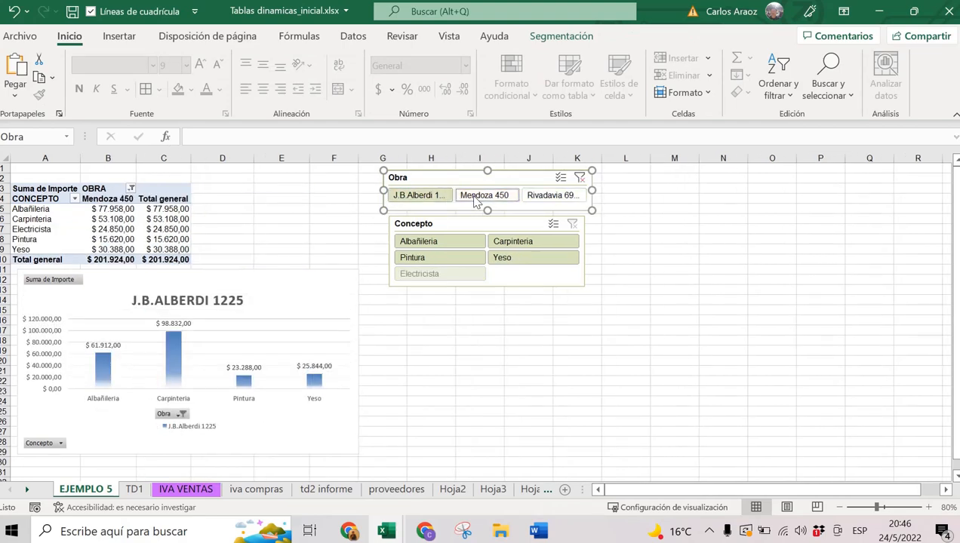
left_click(550, 195)
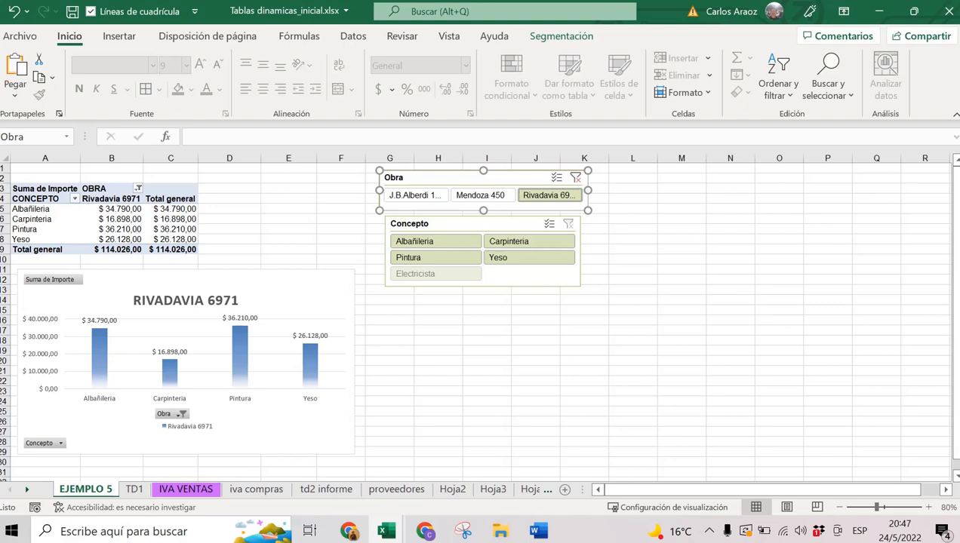
key("alt+Tab")
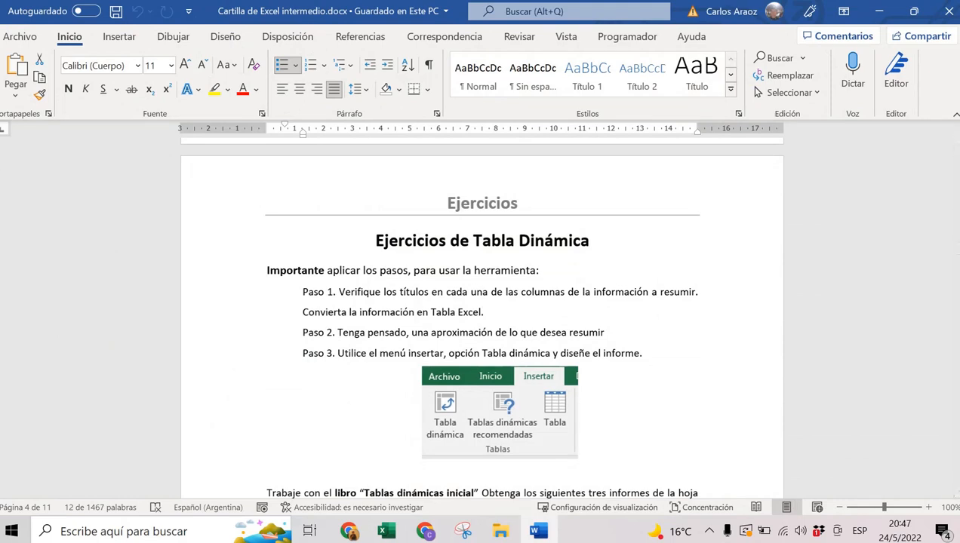
scroll(464, 245, "down", 3)
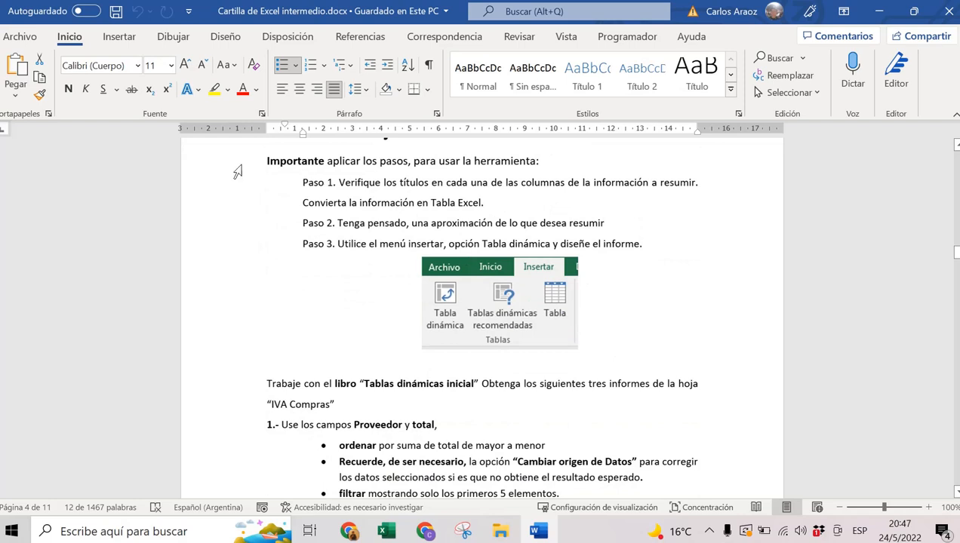
left_click_drag(237, 175, 240, 246)
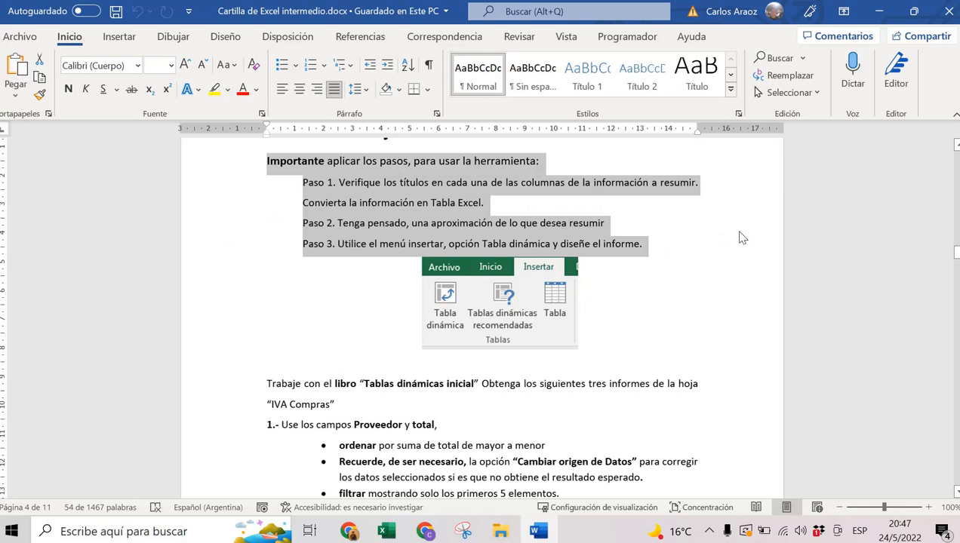
scroll(532, 251, "down", 2)
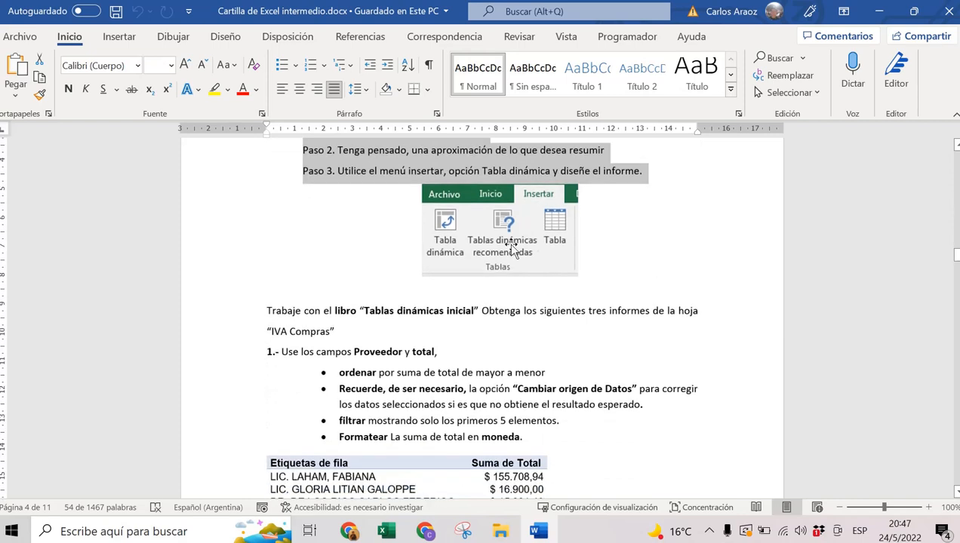
left_click(236, 317)
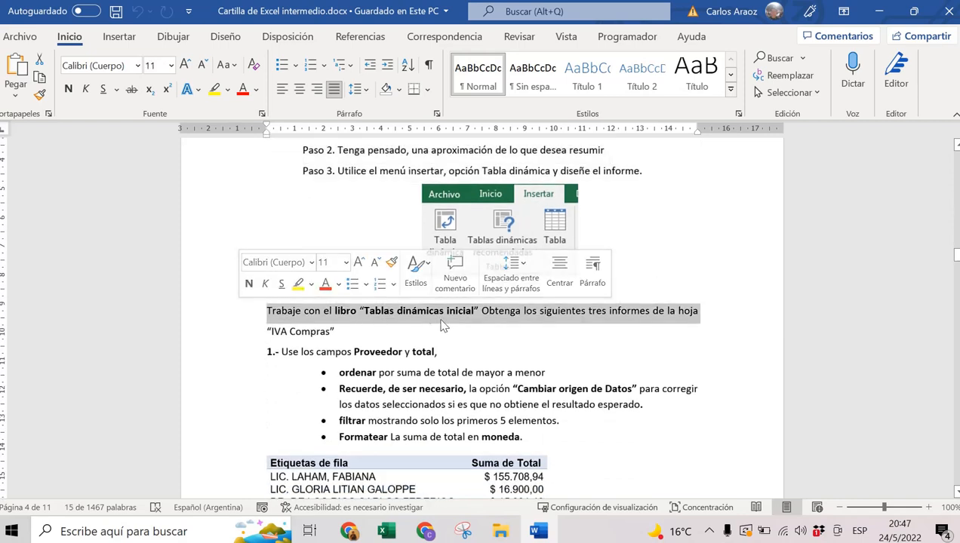
left_click(238, 332)
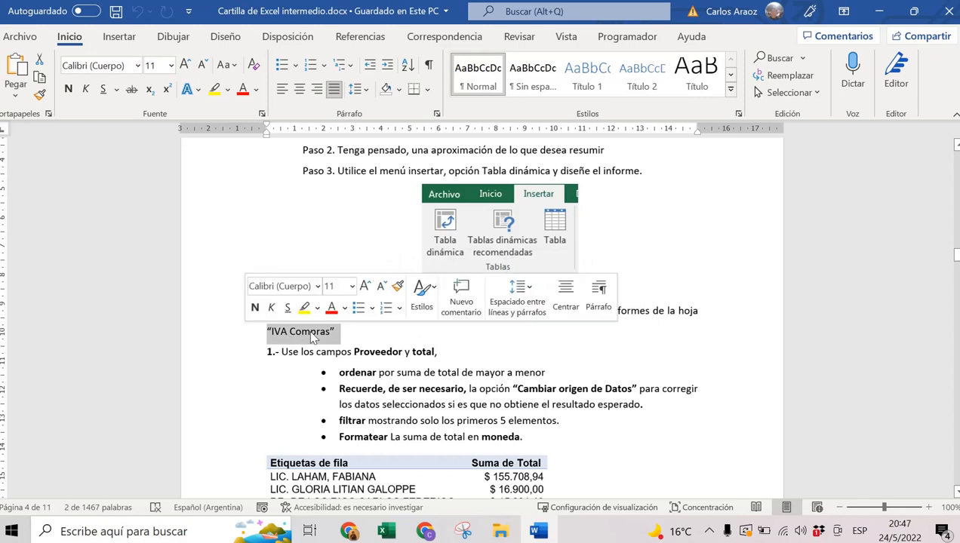
left_click(210, 351)
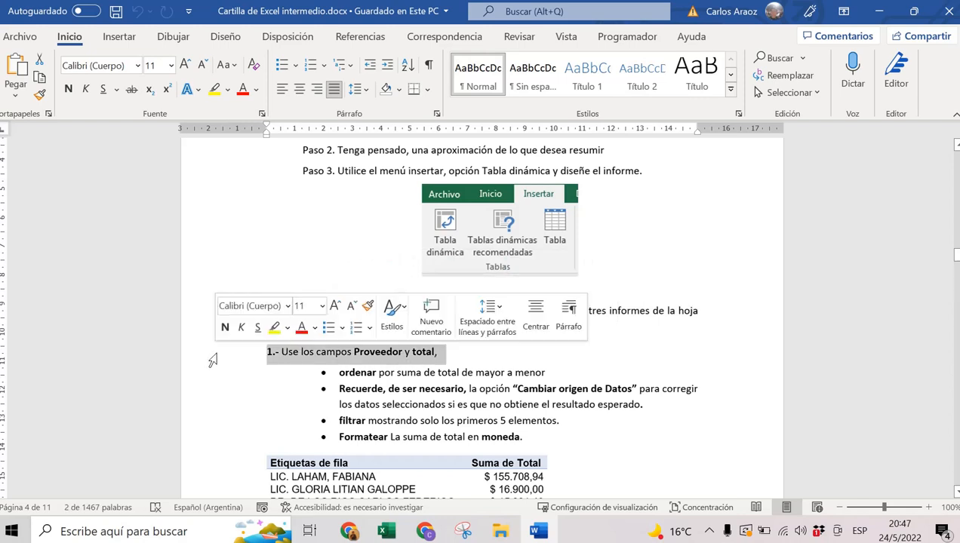
scroll(513, 360, "down", 1)
scroll(513, 359, "down", 1)
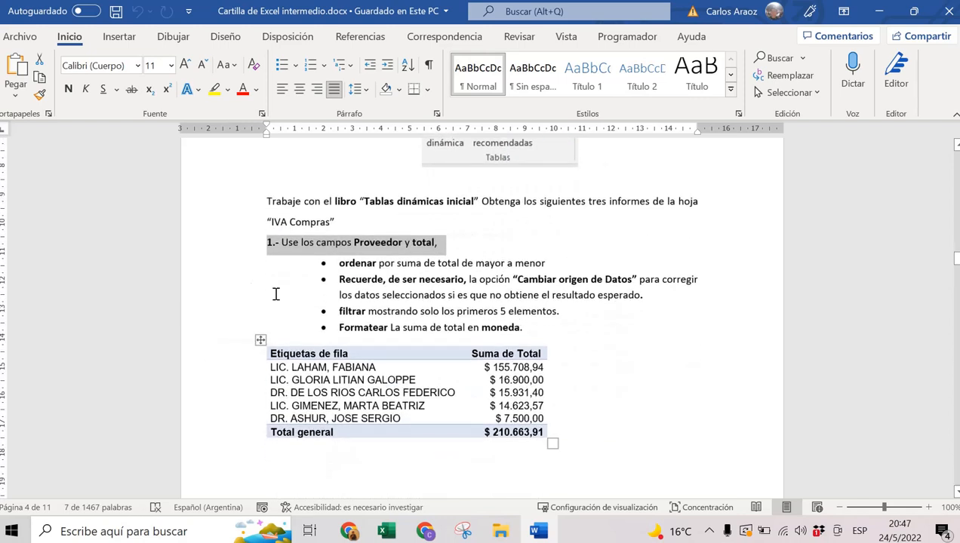
left_click(231, 276)
left_click(232, 294)
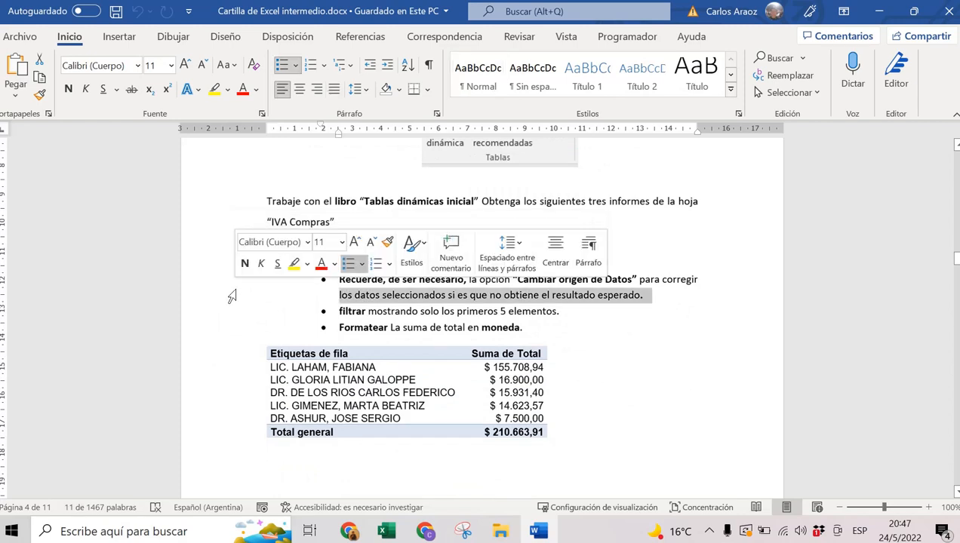
left_click(591, 280)
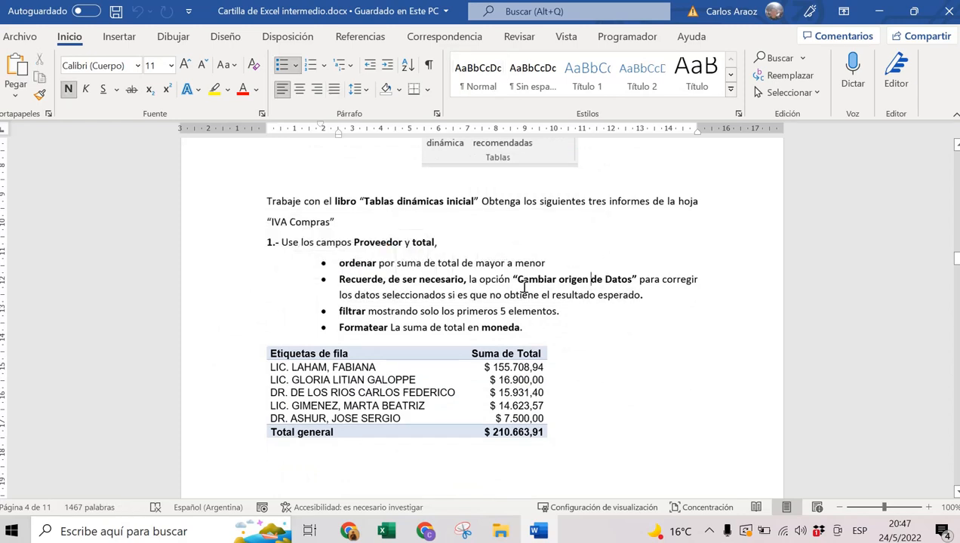
left_click(247, 311)
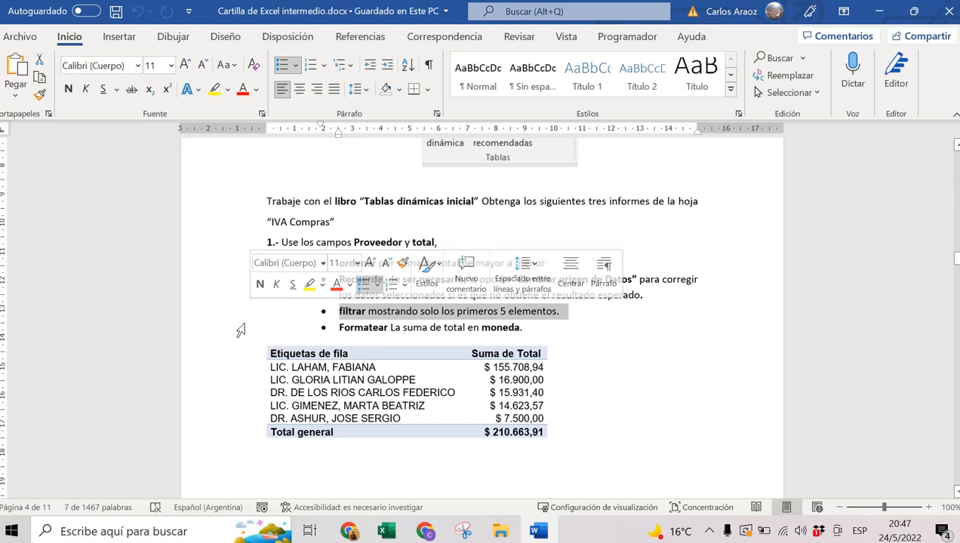
left_click(247, 327)
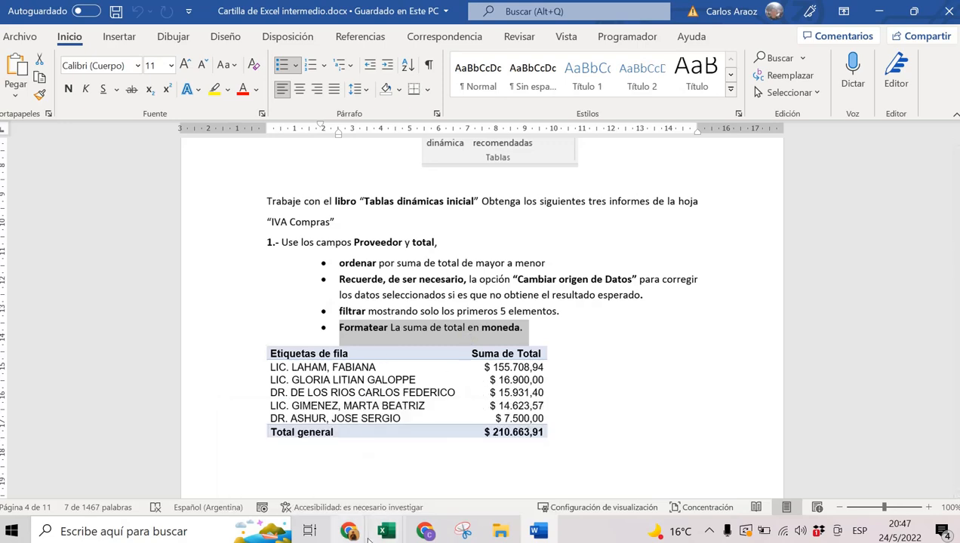
mouse_move(386, 531)
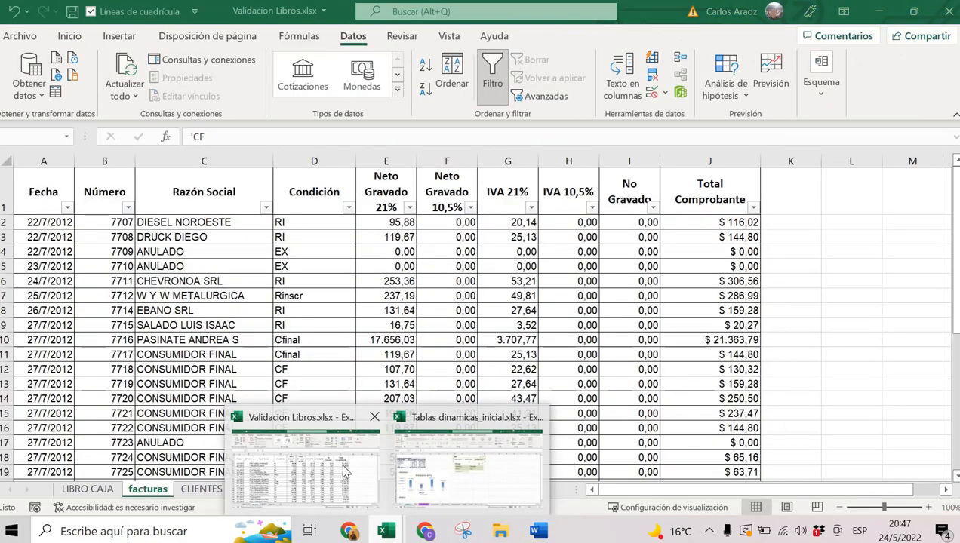
Briefly visit the Validacion Libros workbook, then return to Tablas dinamicas_inicial.
left_click(345, 471)
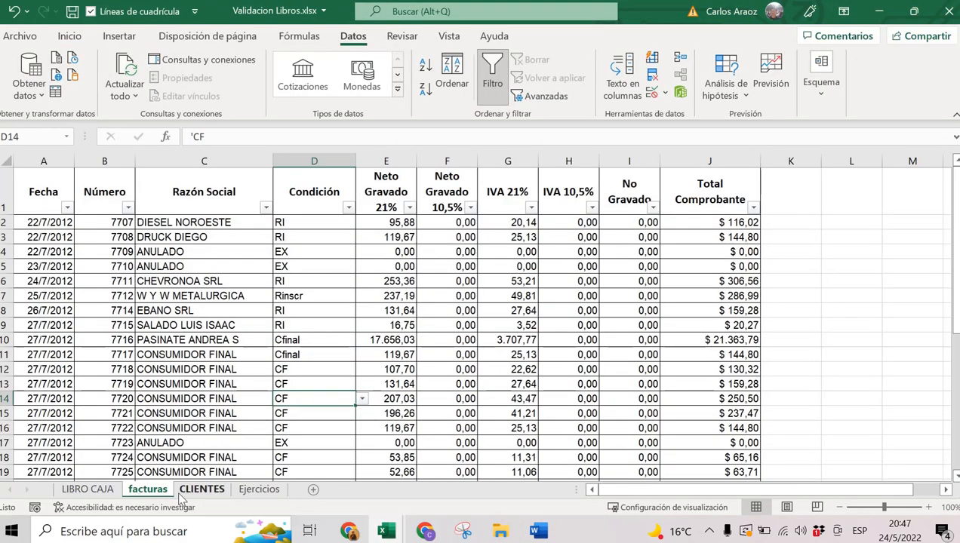
left_click(208, 371)
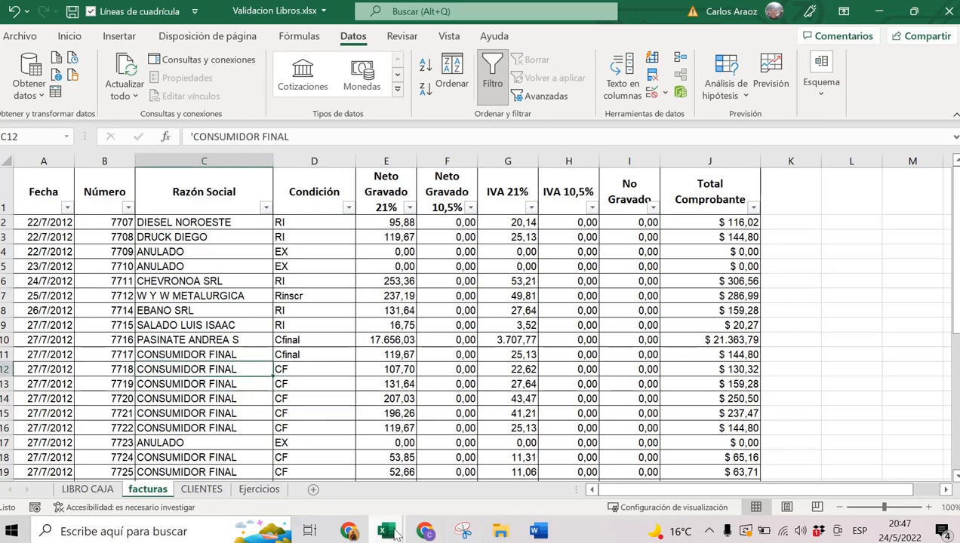
mouse_move(396, 534)
left_click(447, 469)
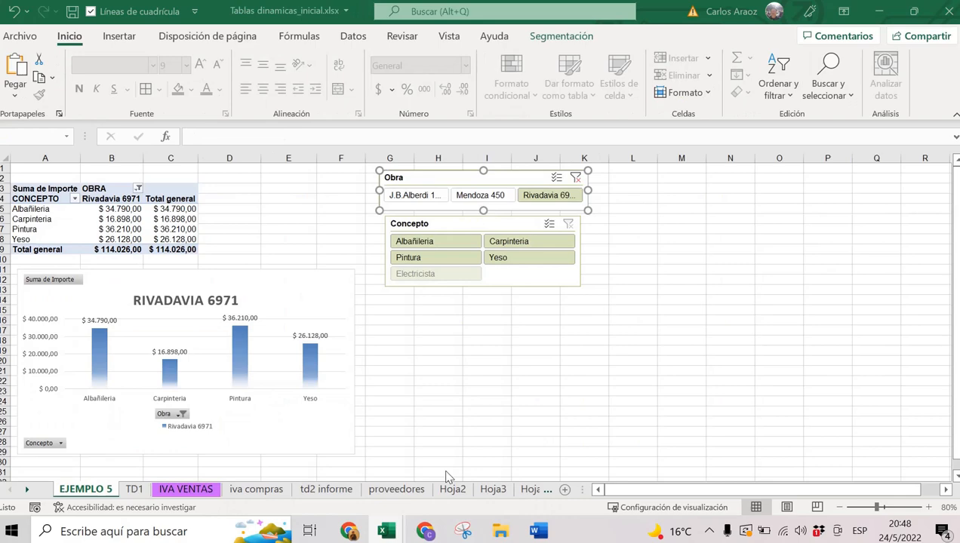
Format the iva compras range A1:Y68 as a blue banded table, Tabla11.
left_click(277, 489)
left_click(363, 241)
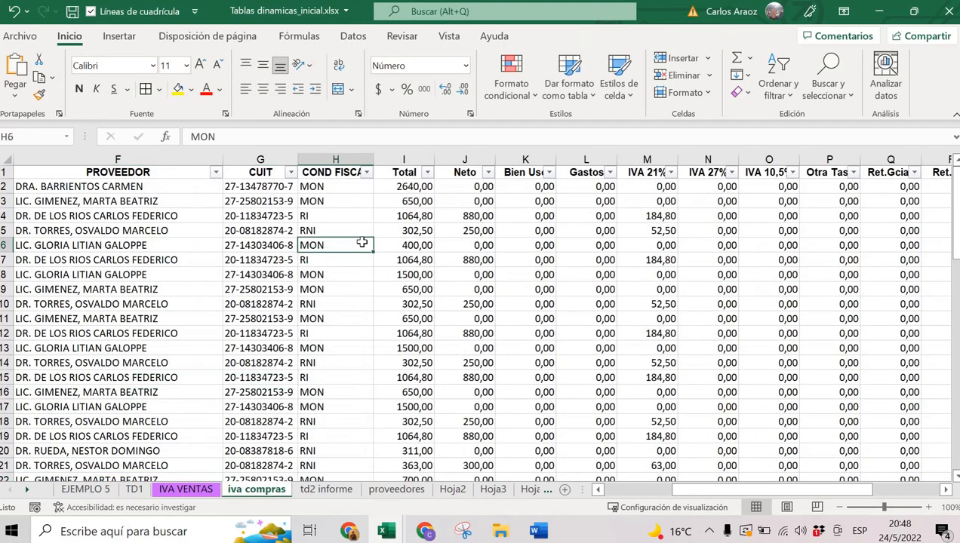
left_click(568, 81)
left_click(615, 181)
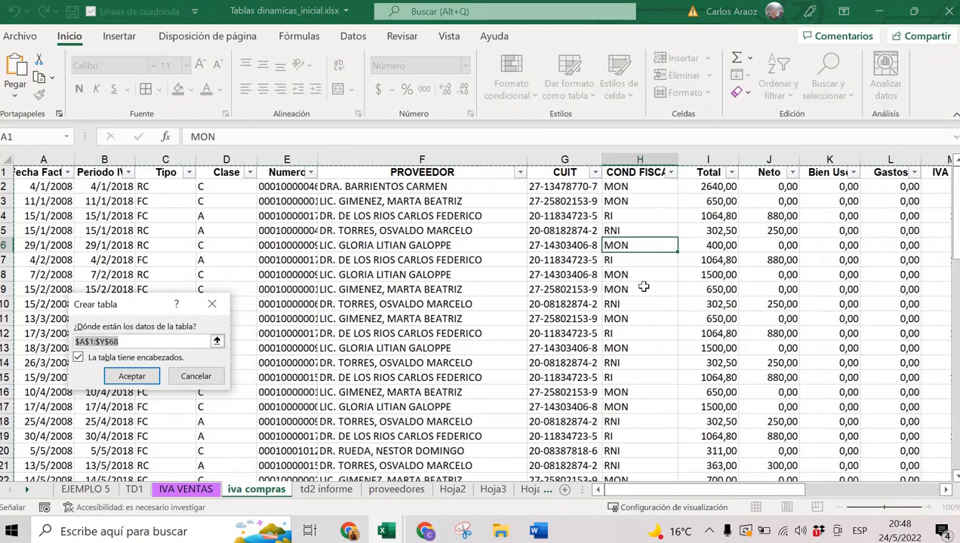
scroll(795, 309, "down", 8)
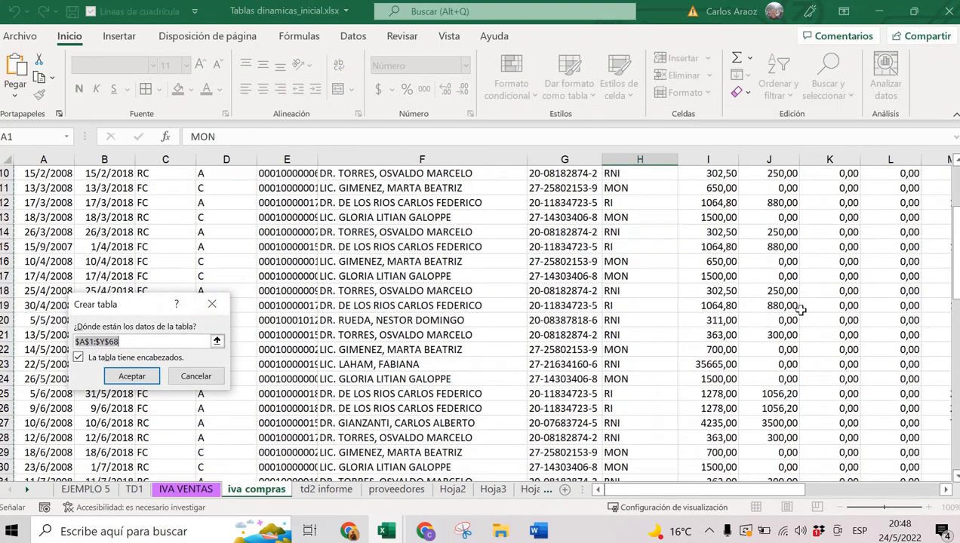
scroll(799, 310, "down", 8)
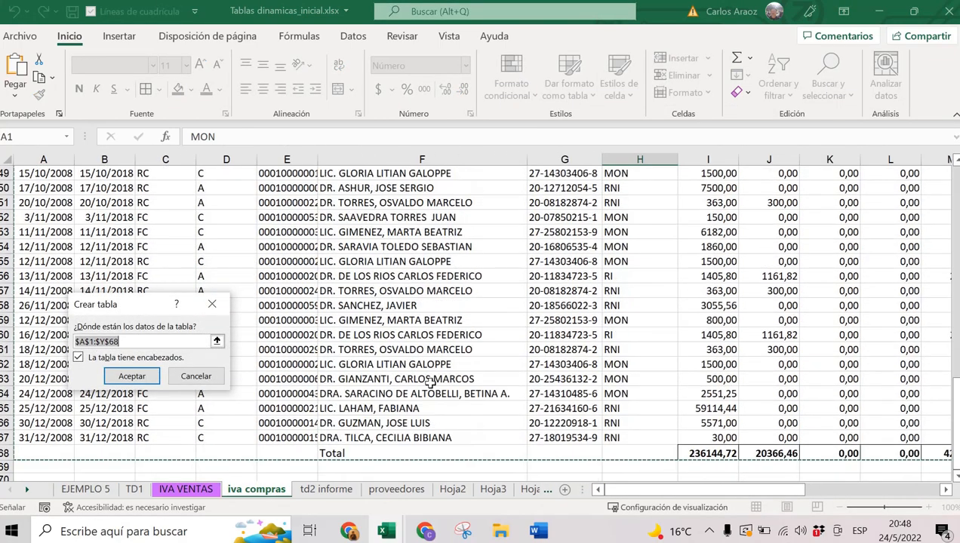
scroll(426, 372, "down", 1)
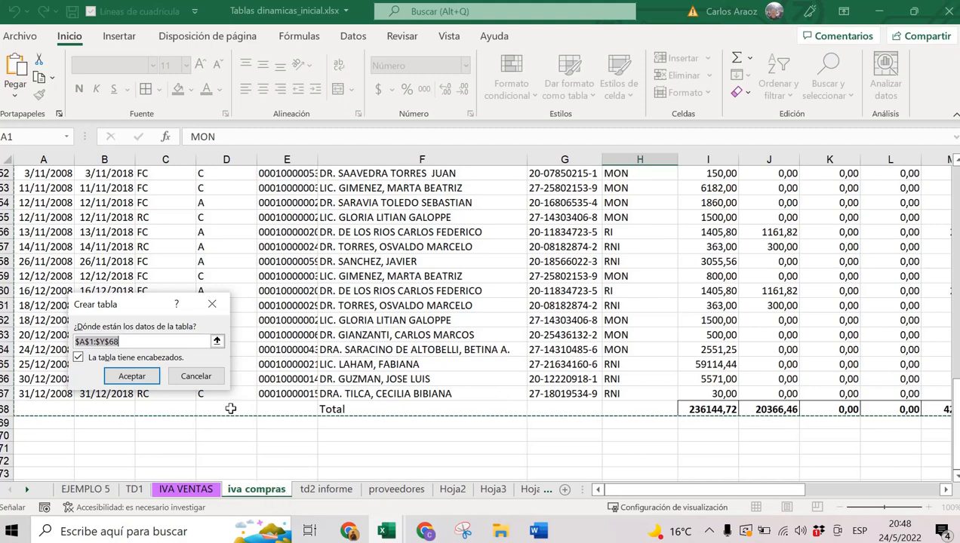
left_click(131, 376)
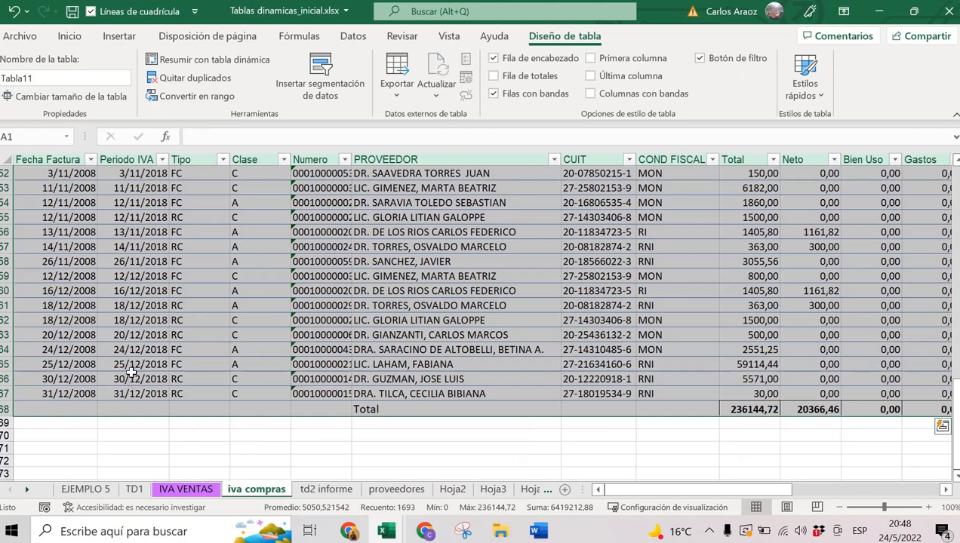
Create a pivot table from Tabla11 on new sheet Hoja12 with PROVEEDOR as rows.
left_click(119, 36)
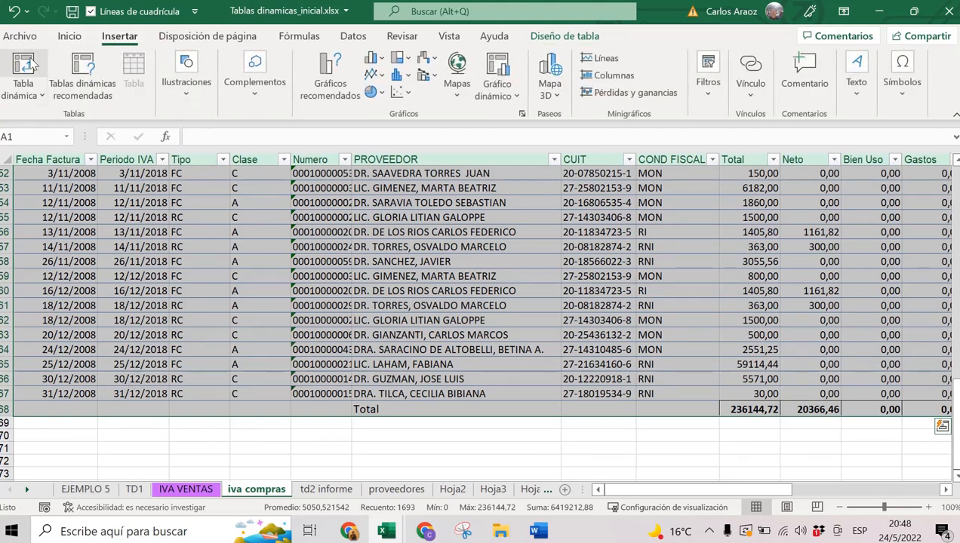
left_click(23, 68)
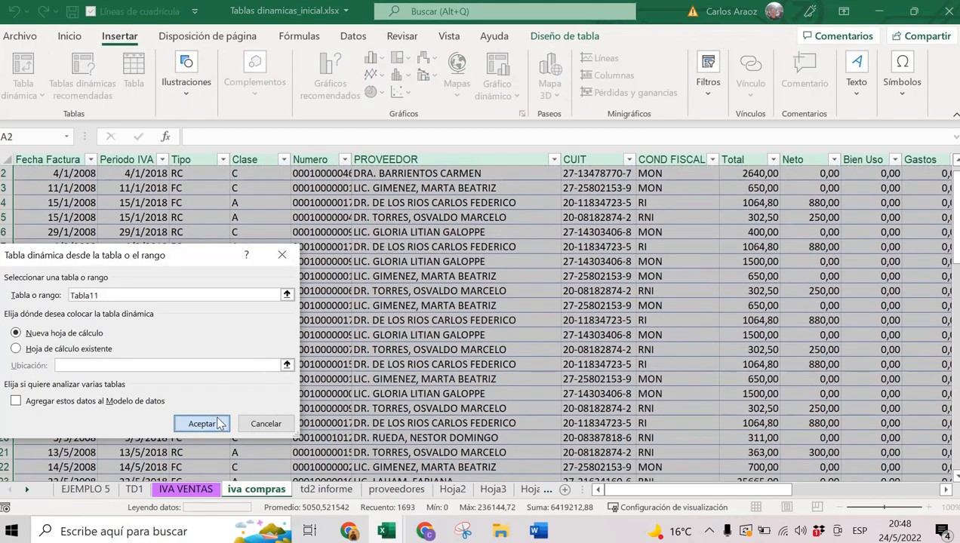
left_click(218, 421)
scroll(792, 278, "down", 1)
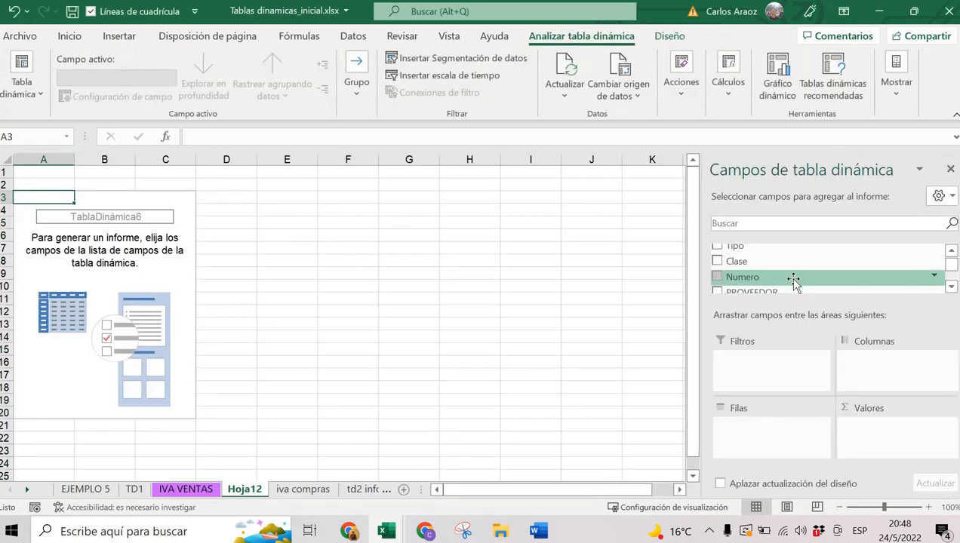
left_click(747, 292)
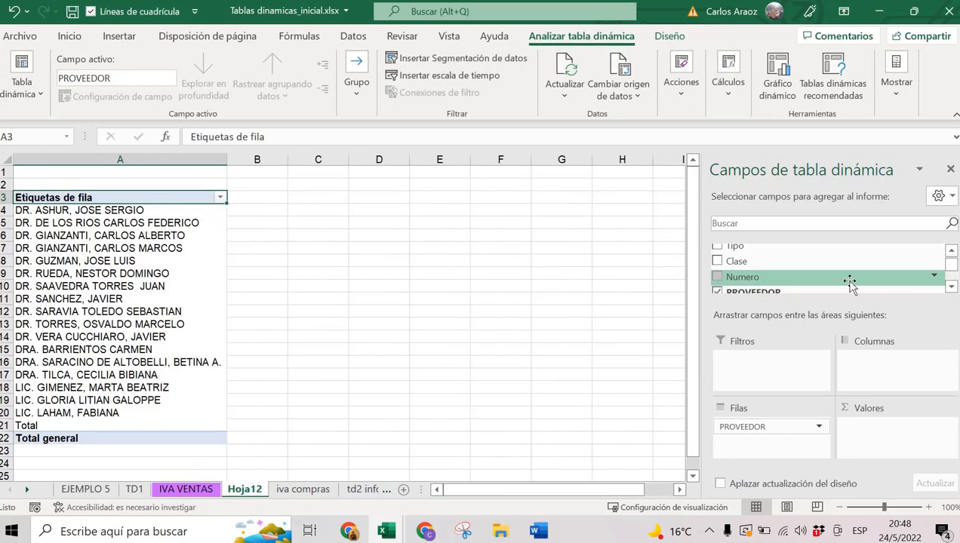
Add Total to Valores as Suma de Total, discarding an accidental Imp.Int. sum.
scroll(953, 265, "down", 3)
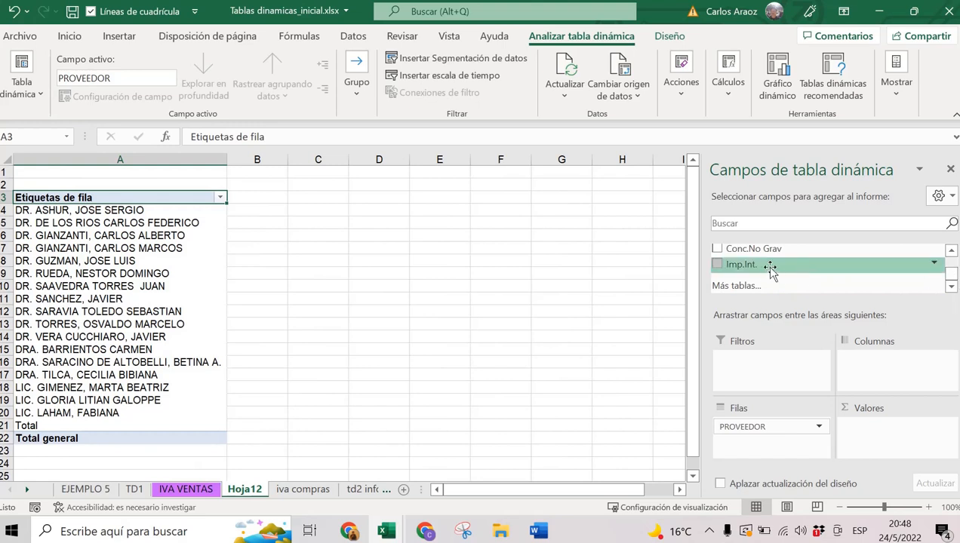
left_click(717, 265)
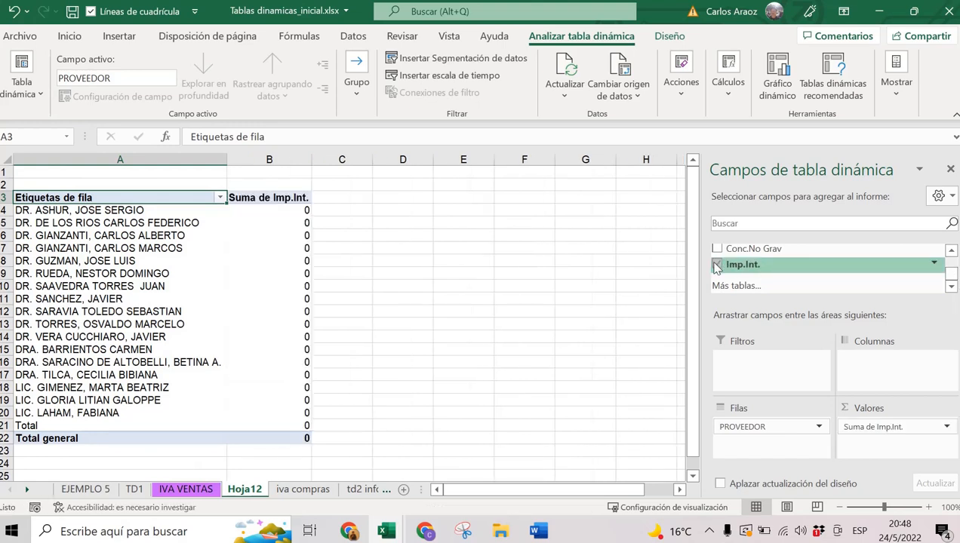
left_click(717, 266)
scroll(755, 270, "up", 5)
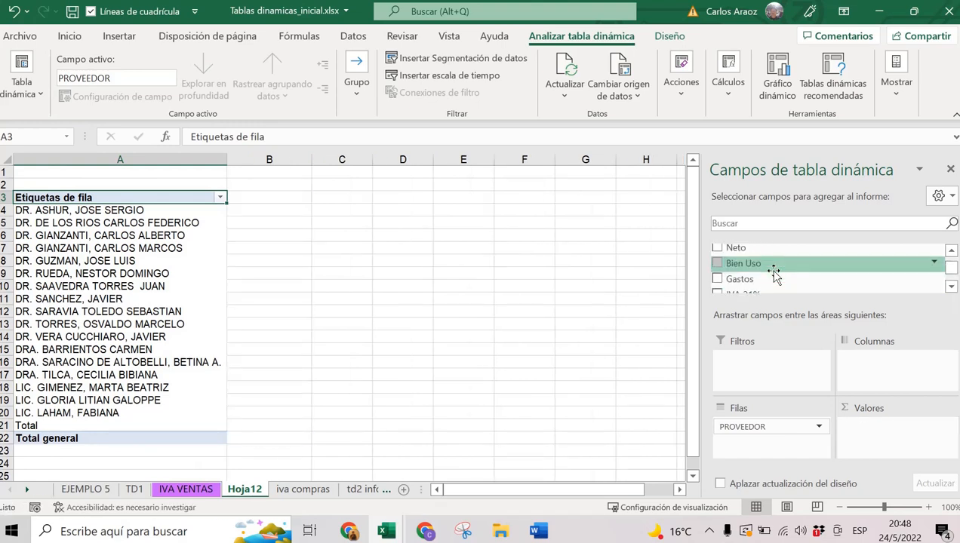
scroll(775, 272, "up", 3)
scroll(775, 273, "up", 2)
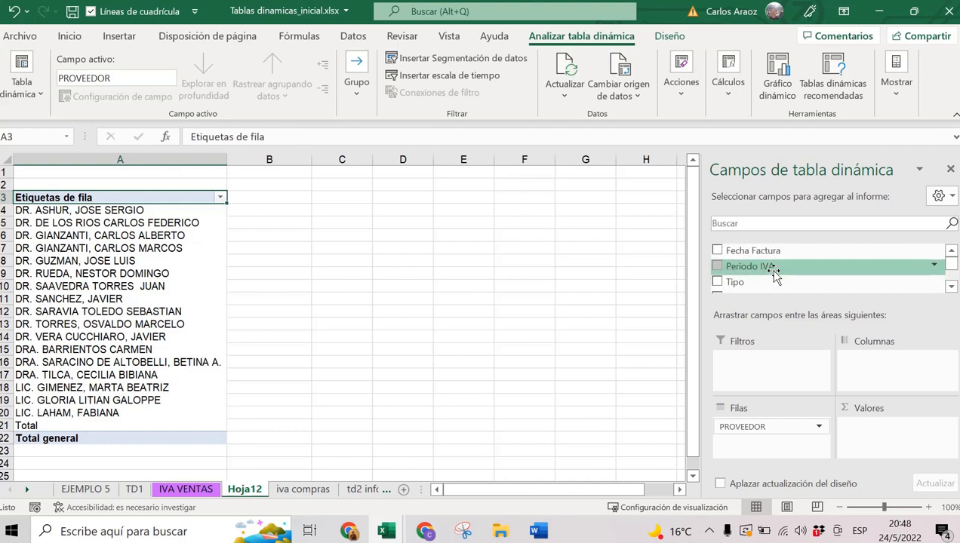
scroll(775, 273, "down", 5)
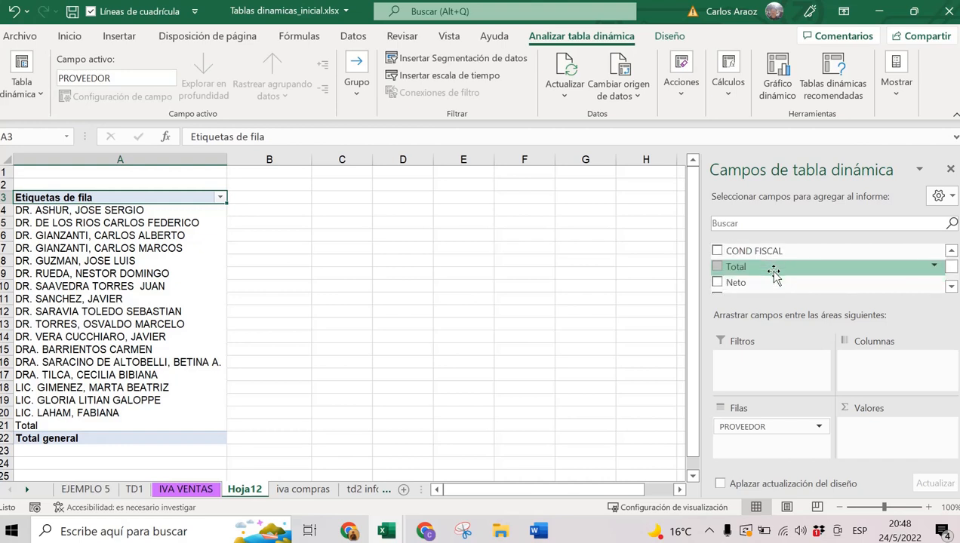
left_click(717, 266)
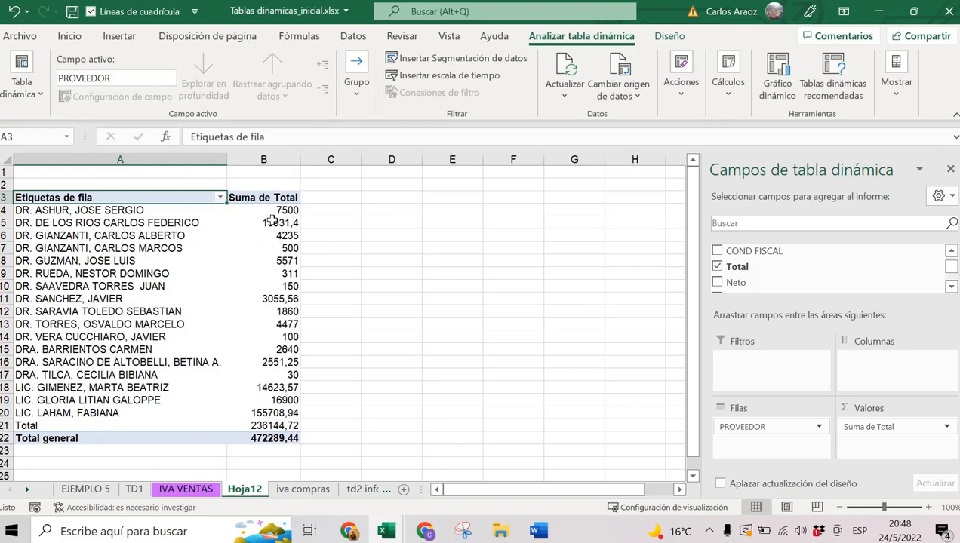
Sort the suppliers by Suma de Total from largest to smallest.
right_click(271, 220)
mouse_move(423, 324)
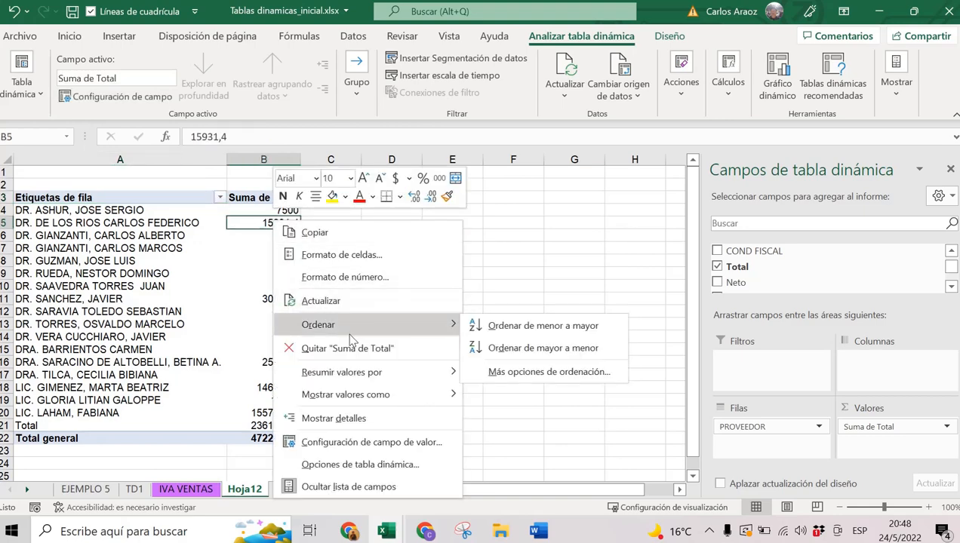
left_click(560, 356)
left_click(89, 212)
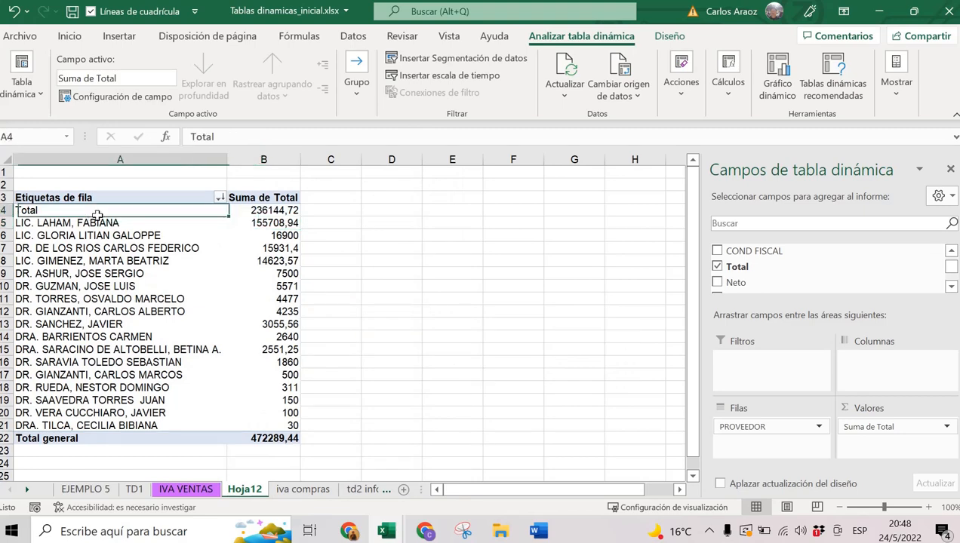
left_click_drag(225, 216, 264, 212)
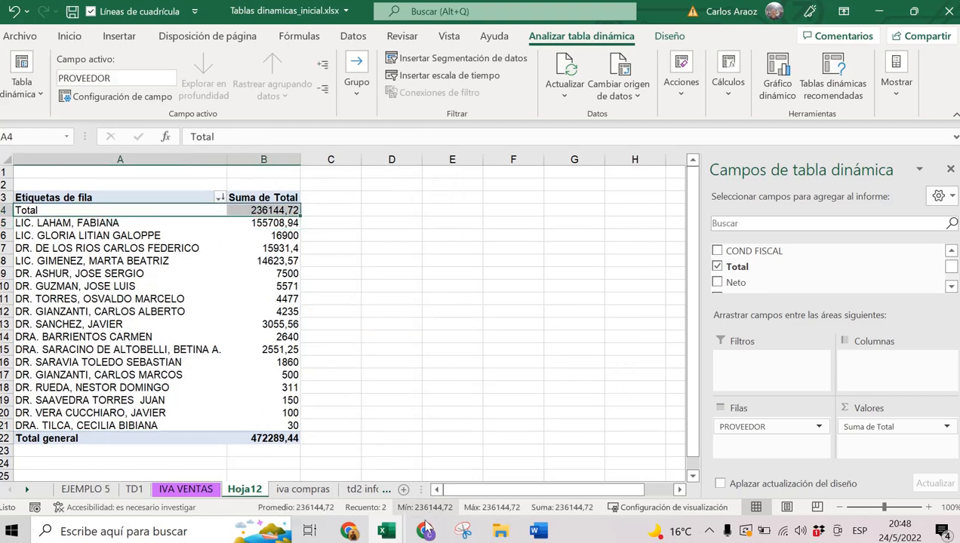
left_click(538, 532)
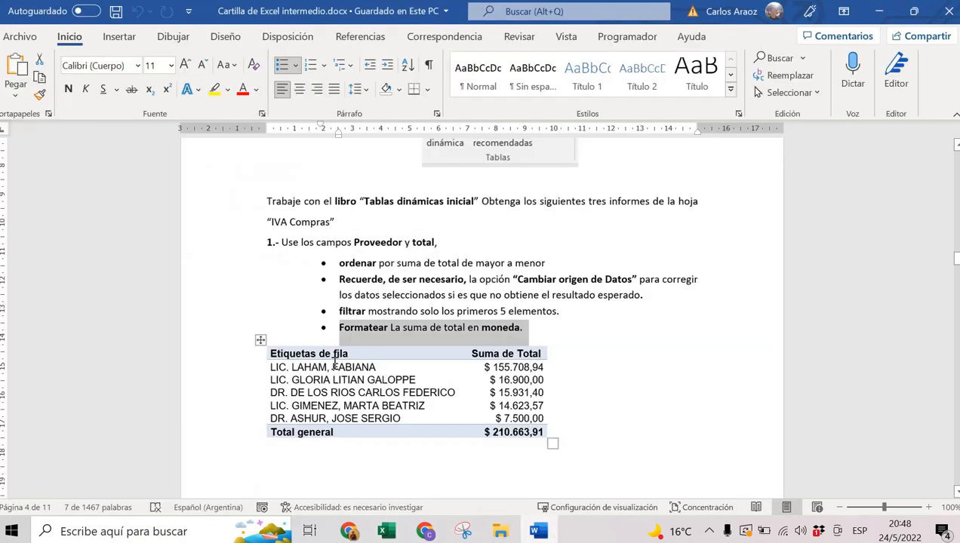
left_click(878, 11)
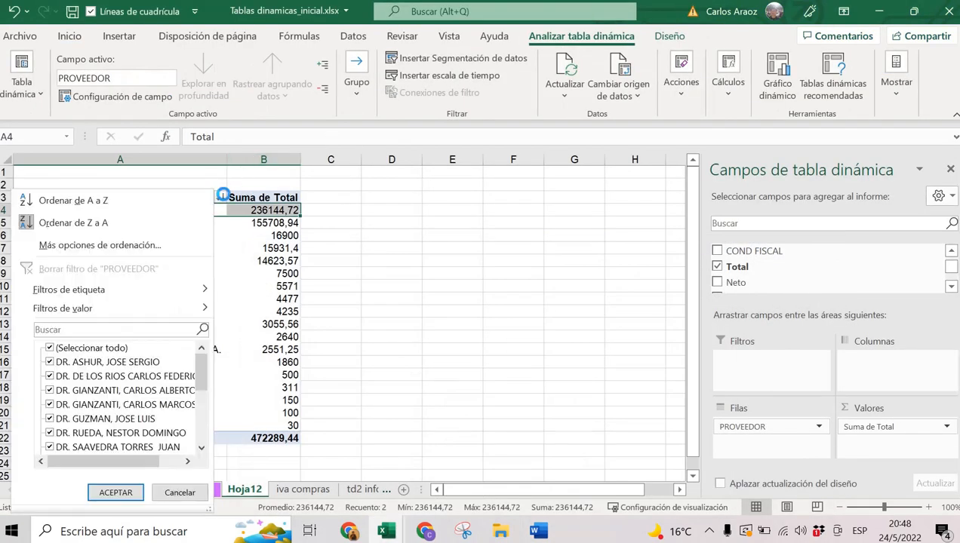
Filter PROVEEDOR to show only the top 5 suppliers by Suma de Total.
left_click(220, 197)
mouse_move(140, 307)
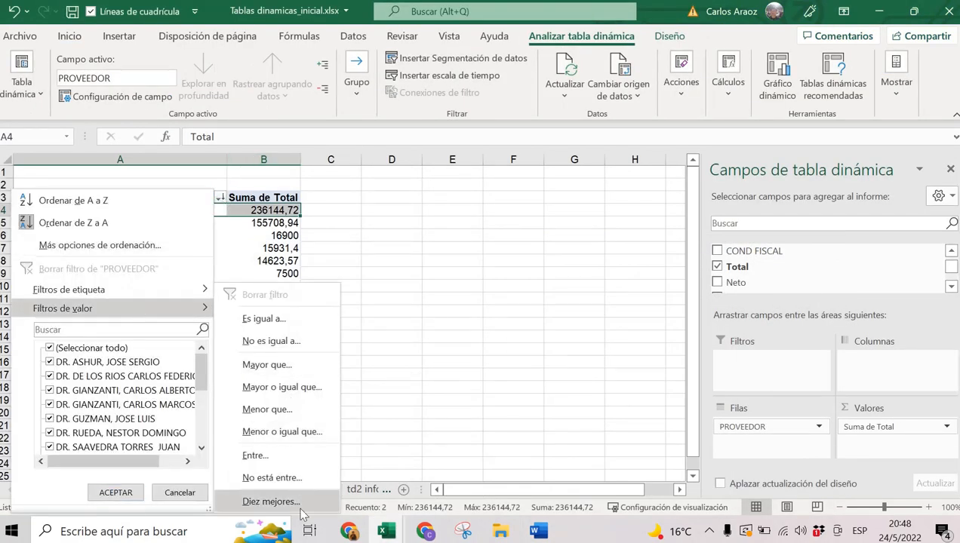
left_click(271, 501)
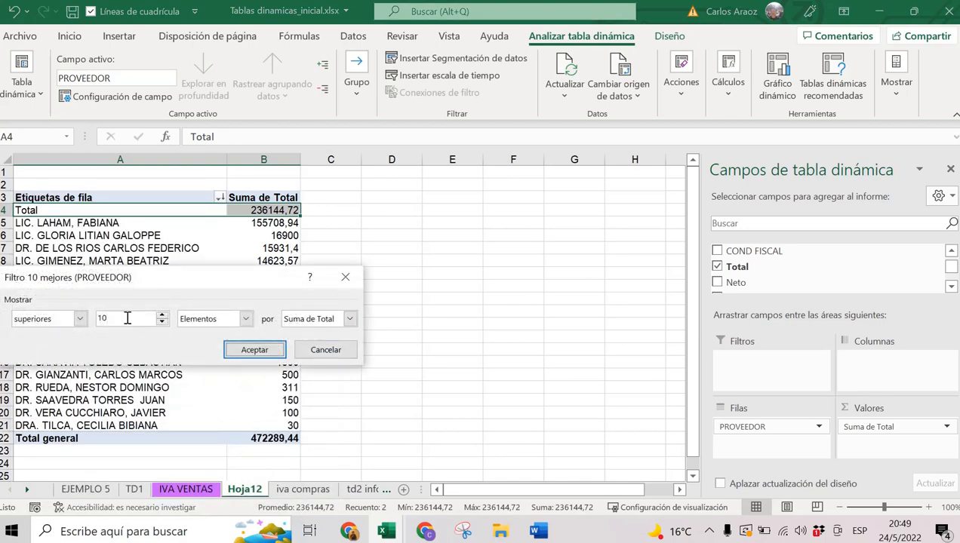
left_click_drag(128, 318, 92, 318)
type("5")
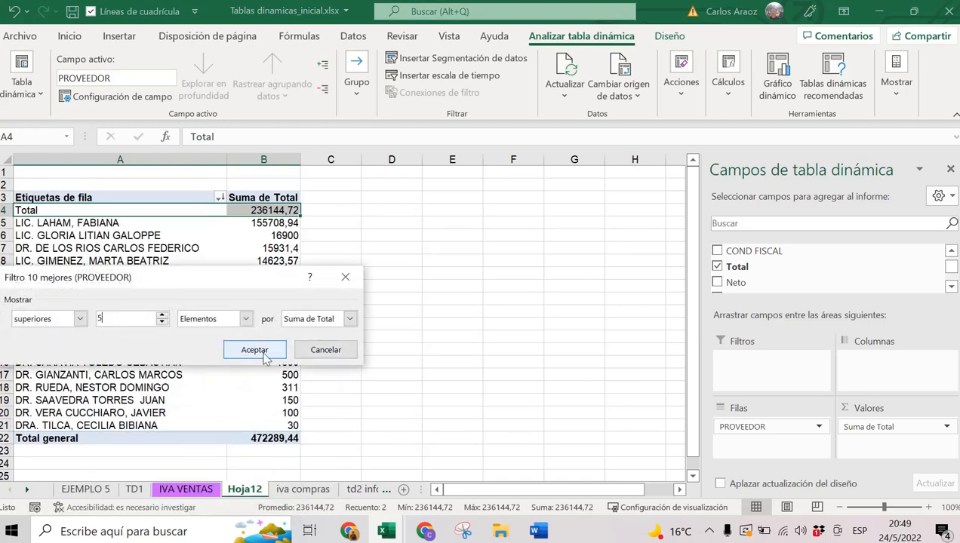
left_click(255, 350)
Format the Suma de Total values as $ currency.
left_click(258, 224)
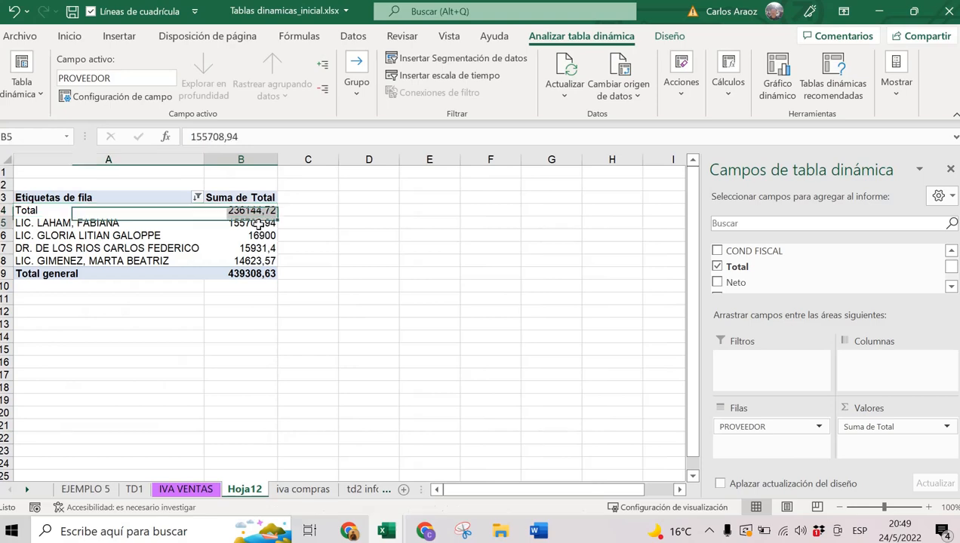
right_click(258, 224)
left_click(332, 285)
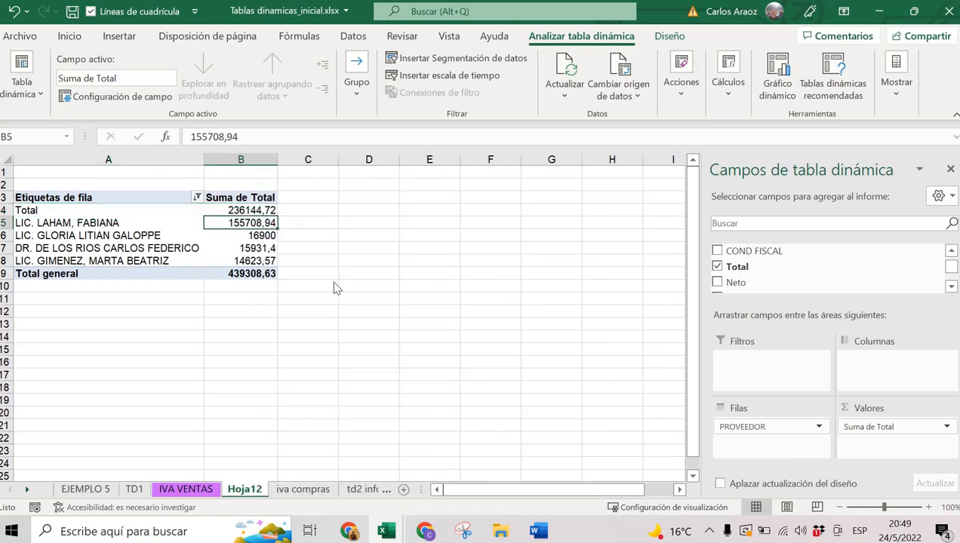
left_click(184, 171)
key("Return")
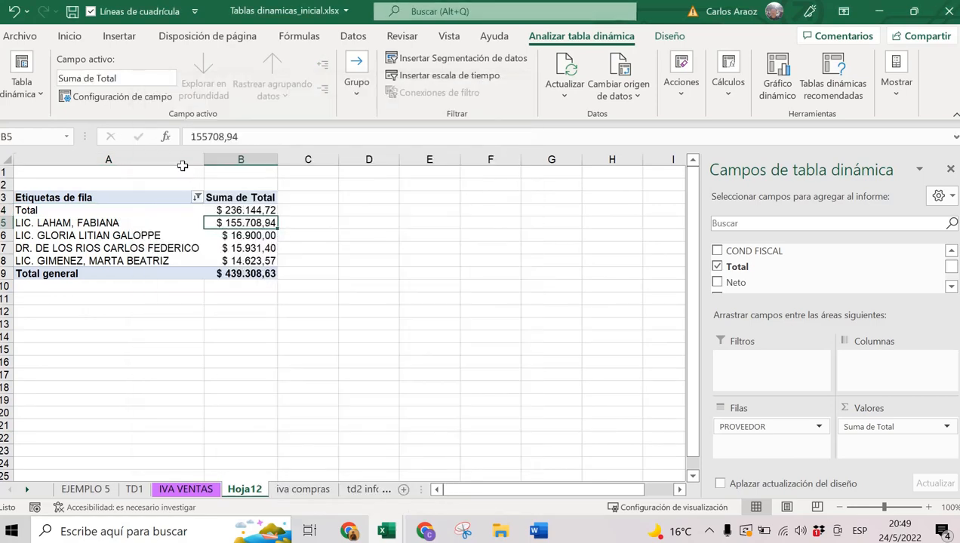
mouse_move(232, 251)
left_click(538, 532)
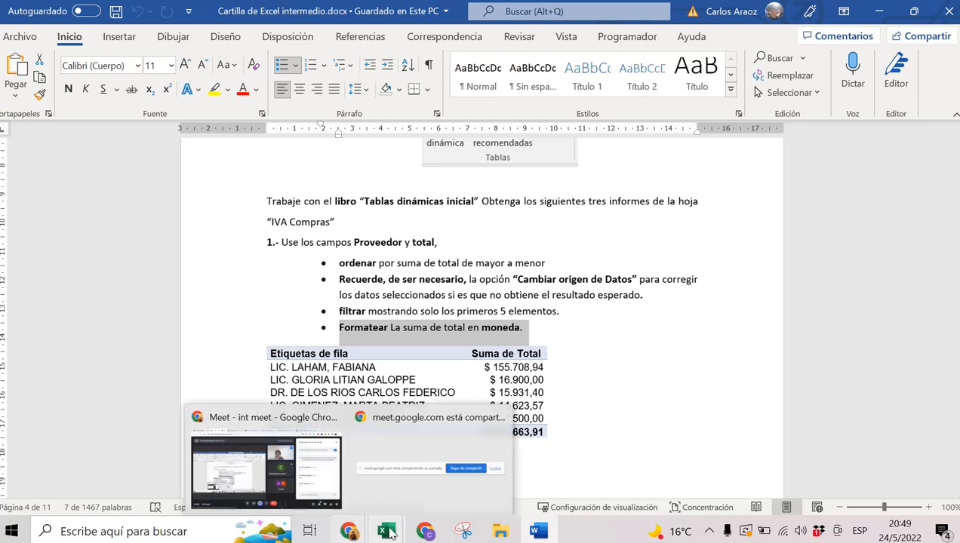
mouse_move(392, 532)
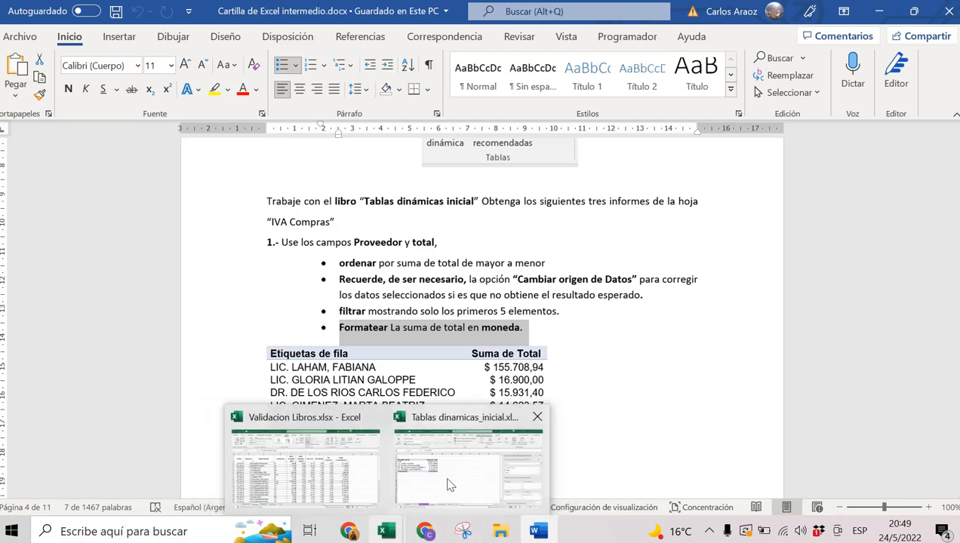
left_click(445, 483)
left_click(236, 210)
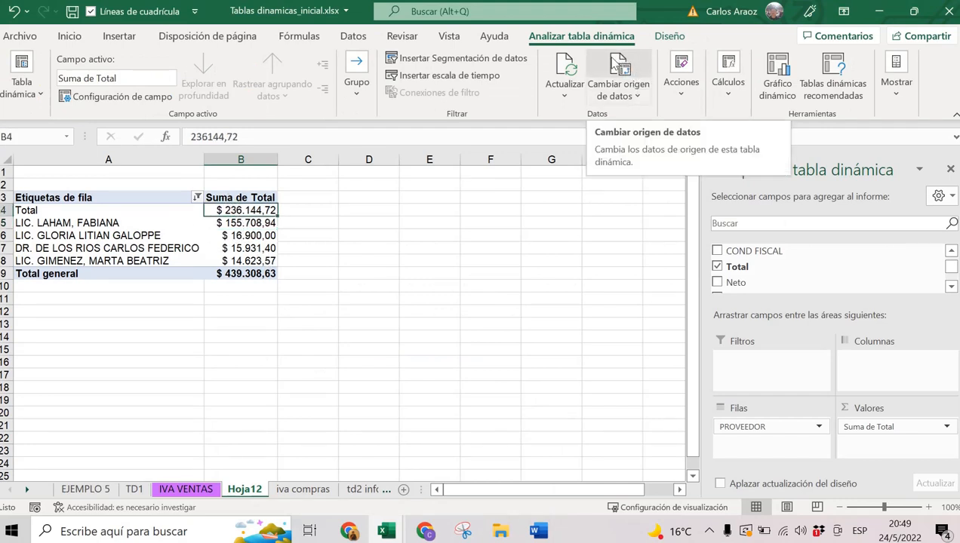
Review the pivot's data source range, leaving it unchanged.
left_click(618, 68)
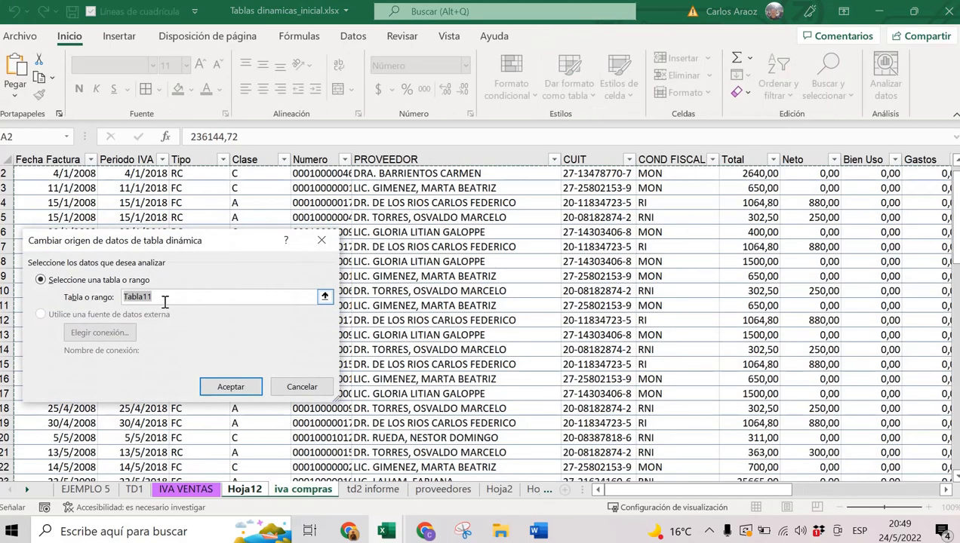
scroll(769, 370, "down", 20)
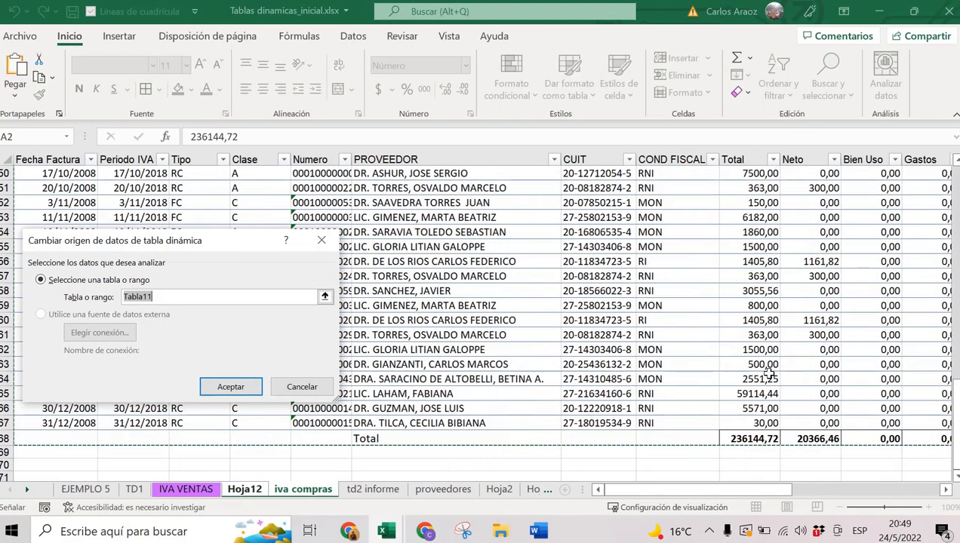
scroll(702, 336, "up", 2)
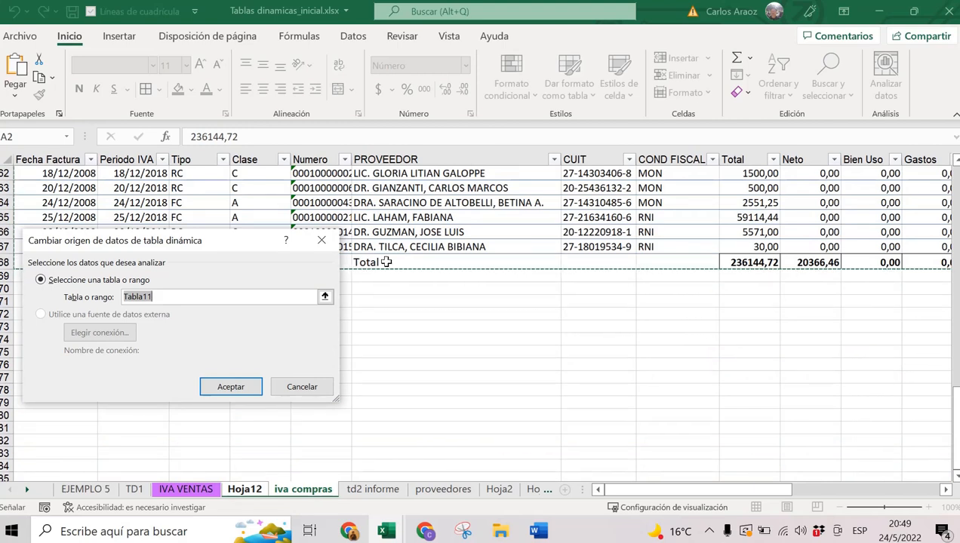
left_click(297, 387)
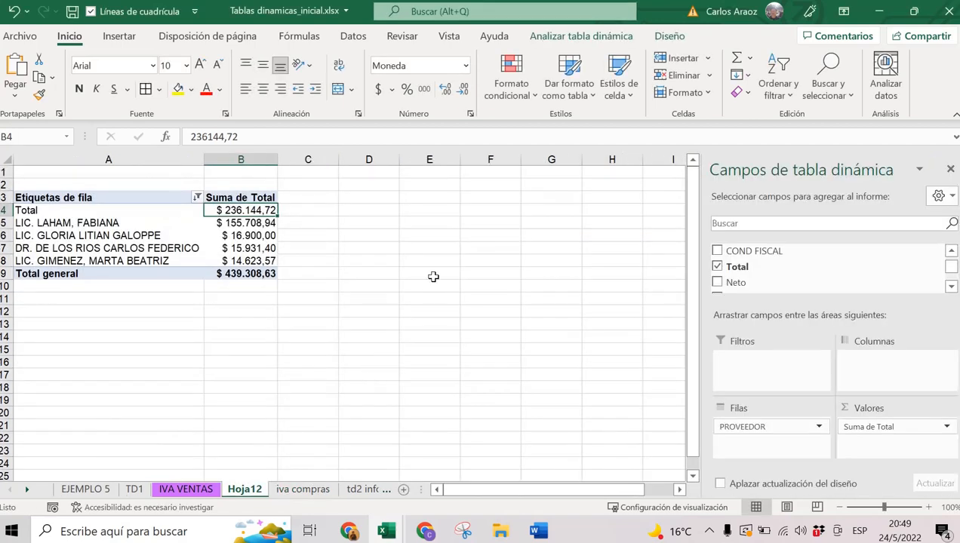
Resize table Tabla11 on iva compras to $A$1:$Y$67, excluding its Total row.
left_click(302, 489)
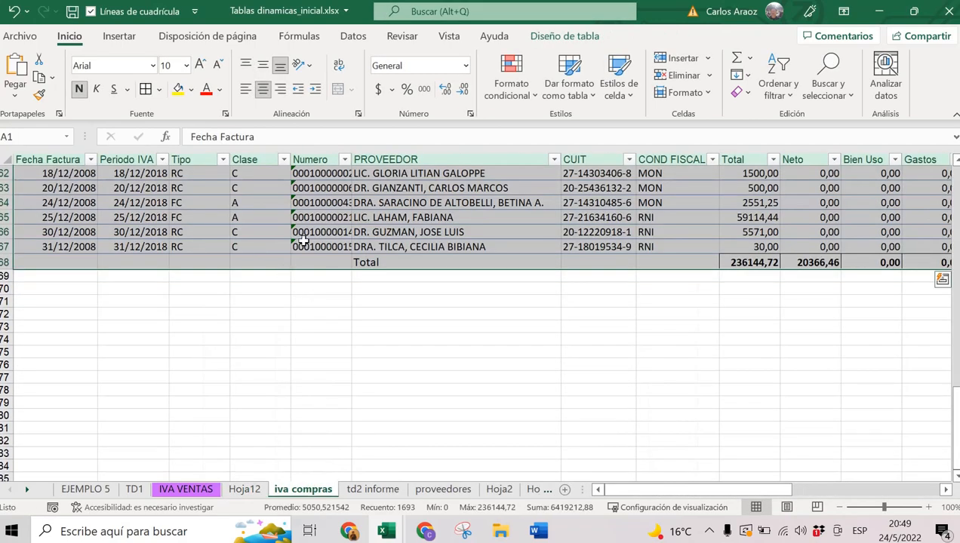
left_click(587, 39)
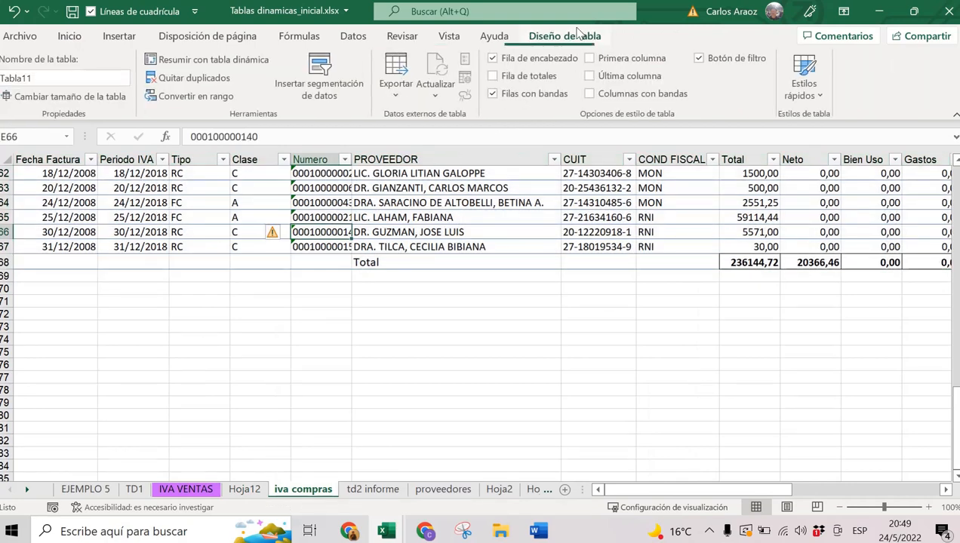
left_click(88, 101)
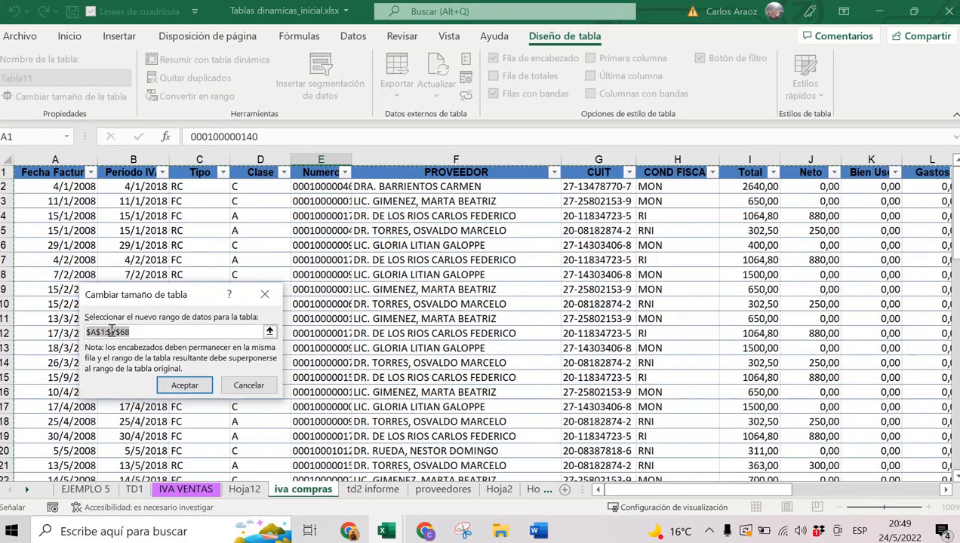
left_click(150, 331)
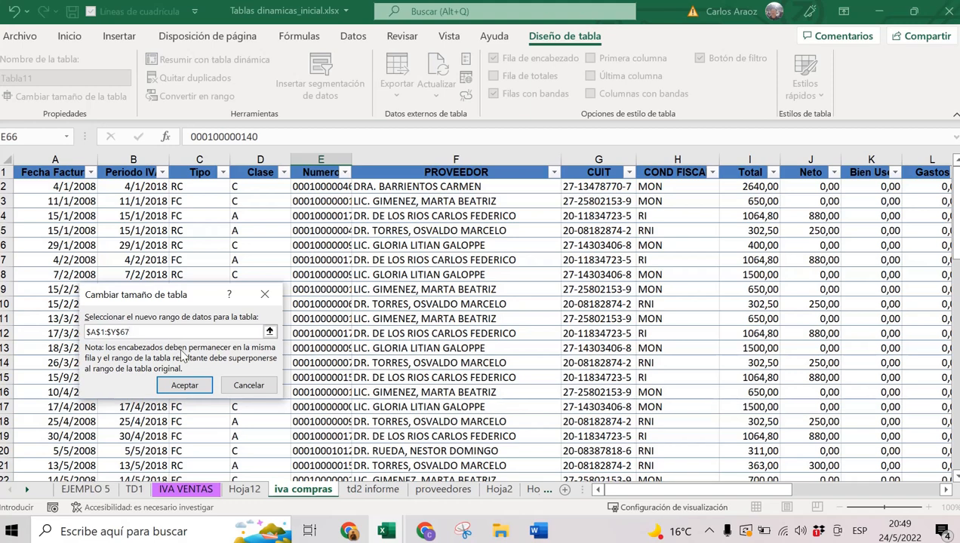
left_click(185, 385)
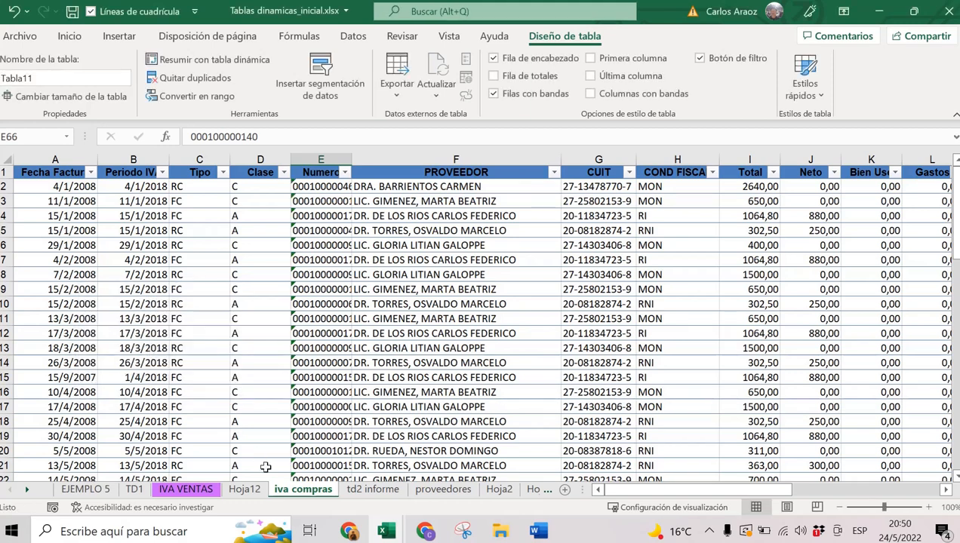
Refresh the Hoja12 pivot so it totals $ 210.663,91, then compare with Word.
left_click(246, 489)
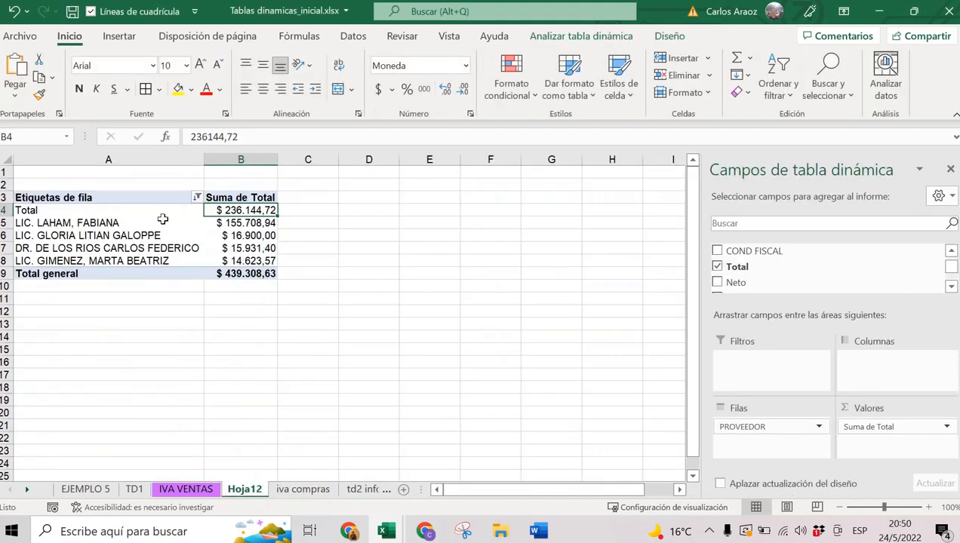
right_click(162, 218)
left_click(194, 246)
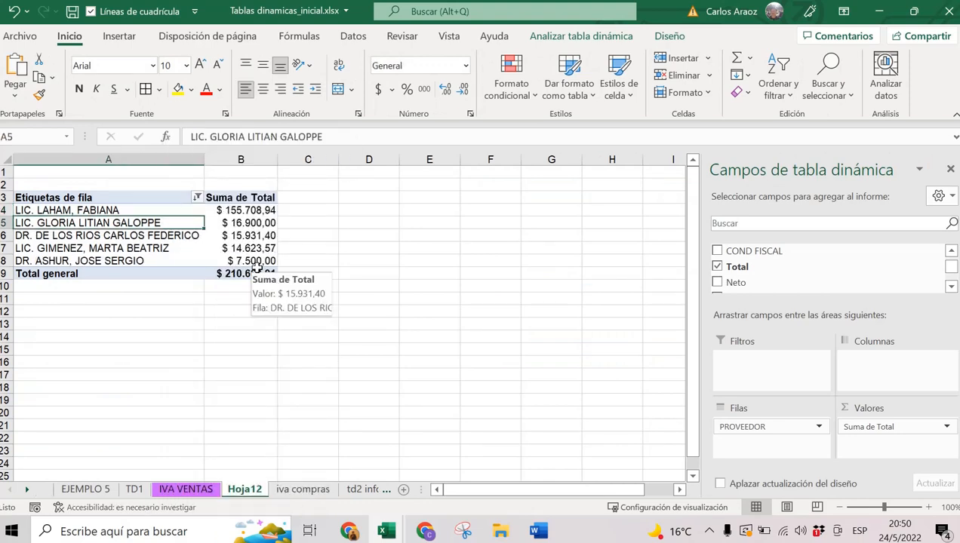
left_click(542, 532)
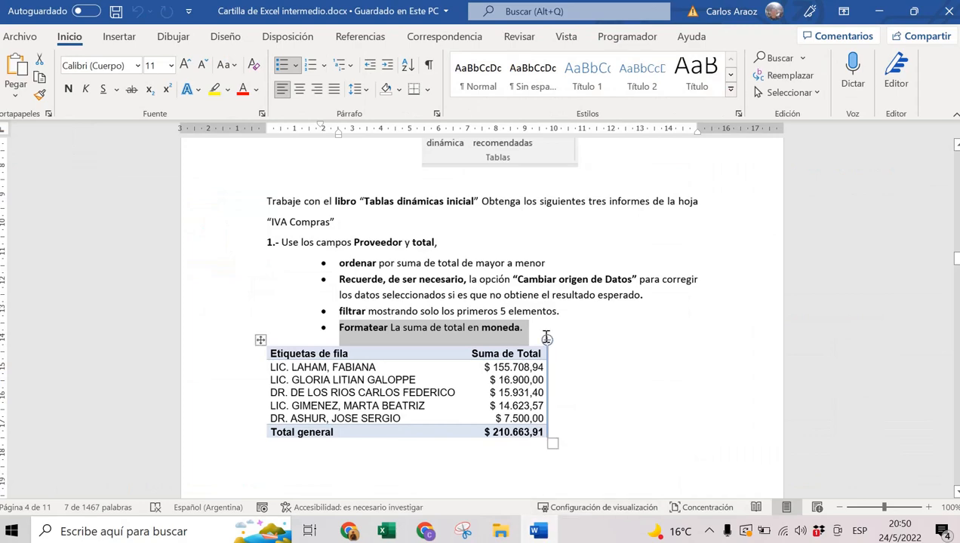